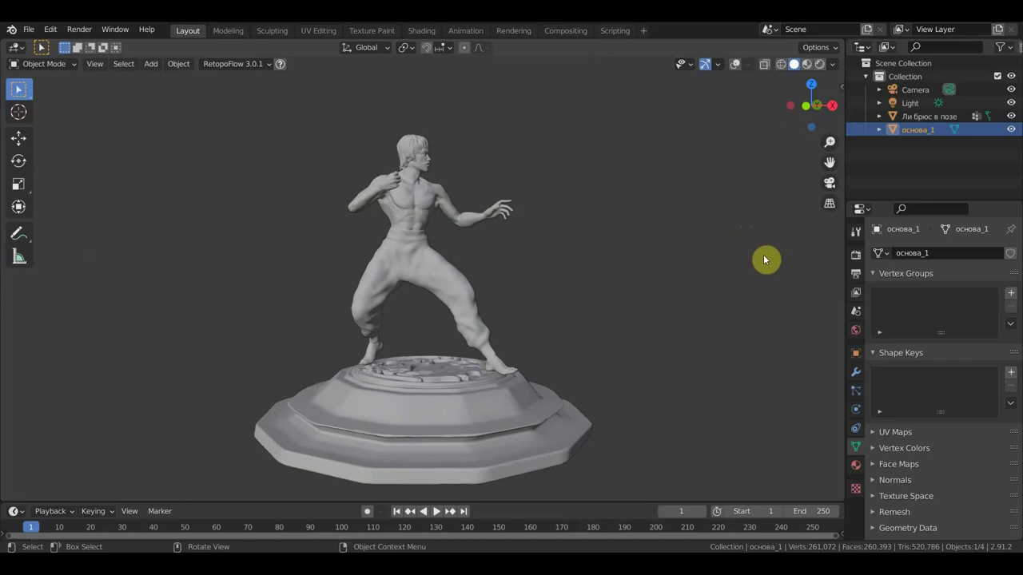
Step: Switch the viewport to Material Preview shading to see the statue's painted colours
{"action": "mouse_move", "coordinate": [756, 258]}
{"action": "middle_mouse_down"}
{"action": "mouse_move", "coordinate": [598, 270]}
{"action": "mouse_move", "coordinate": [706, 264]}
{"action": "middle_mouse_up"}
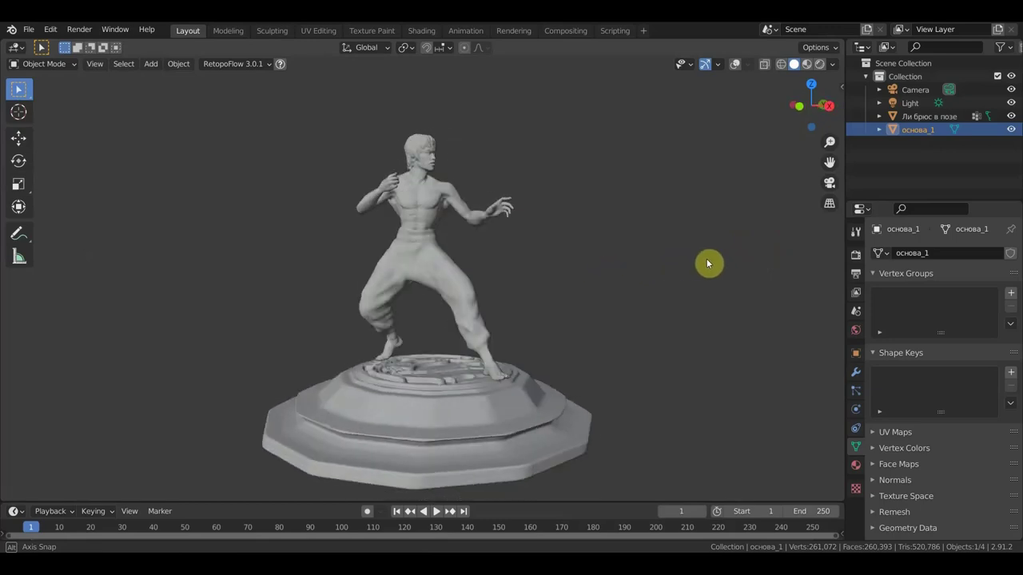
{"action": "left_click", "coordinate": [807, 65]}
{"action": "middle_click_drag", "start_coordinate": [644, 263], "coordinate": [626, 310]}
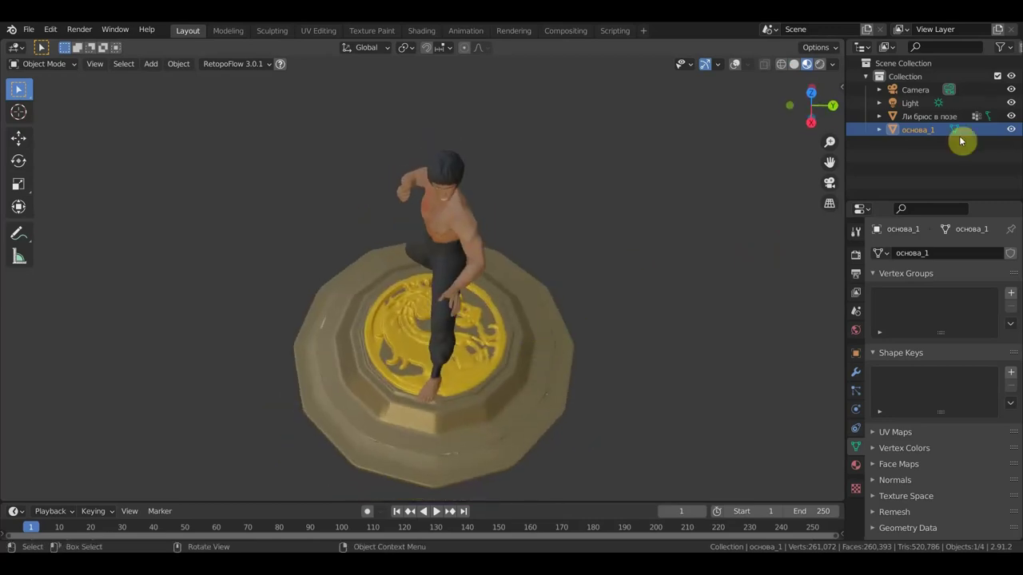
Step: Hide the character to inspect the gold dragon medallion up close, then show it again
{"action": "left_click", "coordinate": [1011, 117]}
{"action": "middle_click_drag", "start_coordinate": [696, 266], "coordinate": [635, 345]}
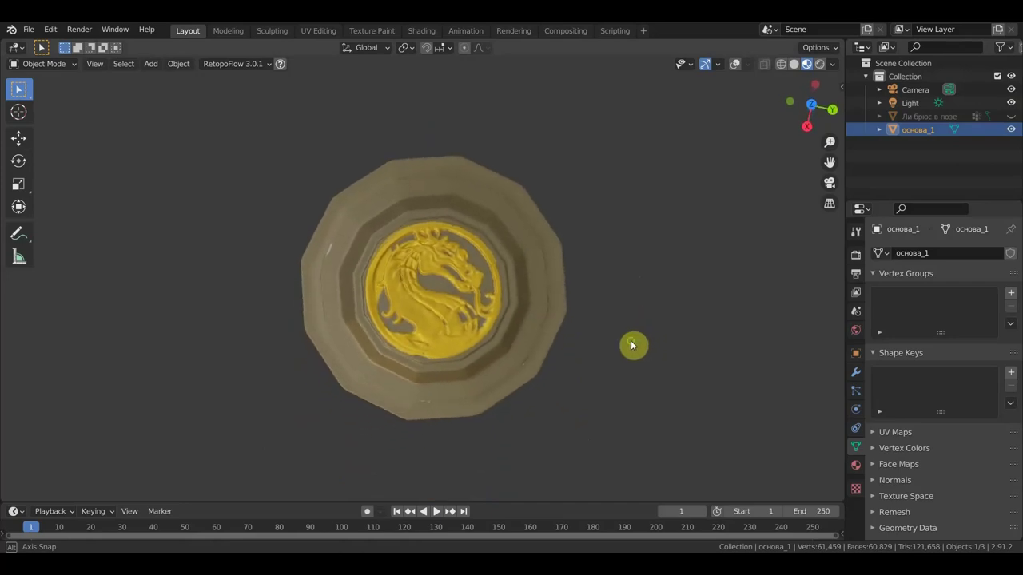
{"action": "scroll", "coordinate": [438, 235], "scroll_direction": "up", "scroll_amount": 1}
{"action": "scroll", "coordinate": [424, 227], "scroll_direction": "up", "scroll_amount": 3}
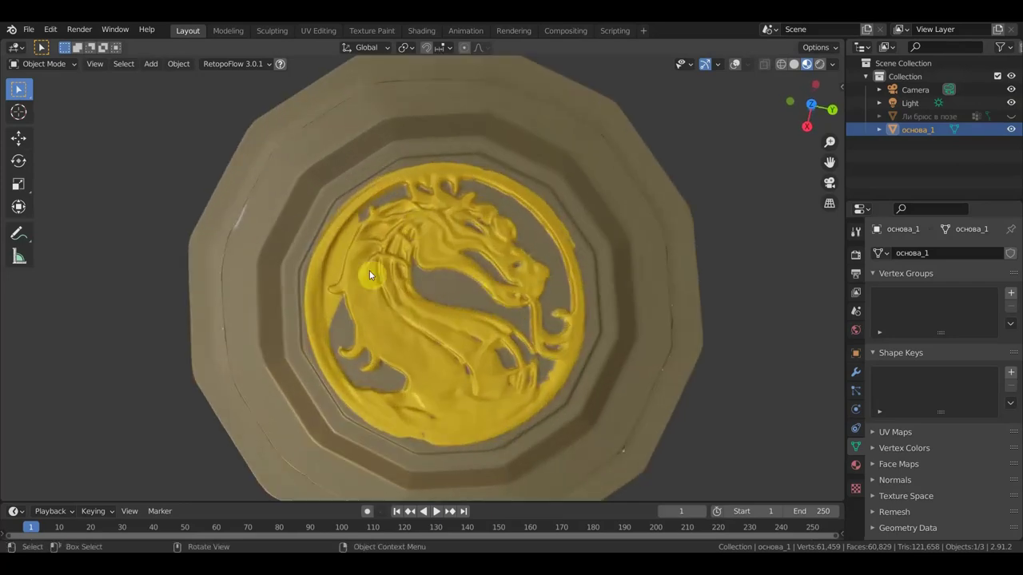
{"action": "scroll", "coordinate": [707, 318], "scroll_direction": "down", "scroll_amount": 1}
{"action": "scroll", "coordinate": [707, 321], "scroll_direction": "down", "scroll_amount": 1}
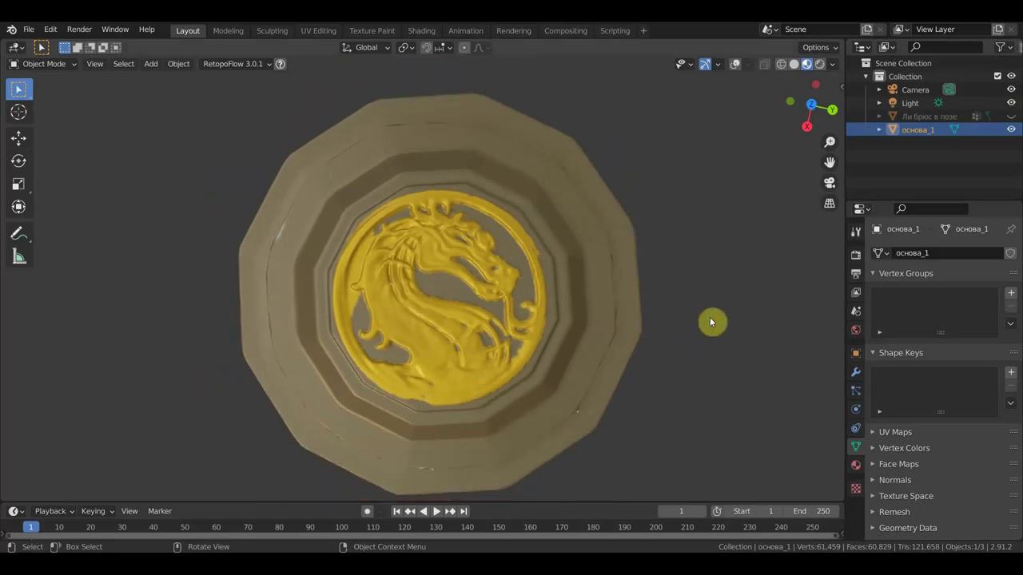
{"action": "scroll", "coordinate": [708, 323], "scroll_direction": "down", "scroll_amount": 2}
{"action": "mouse_move", "coordinate": [705, 324]}
{"action": "middle_mouse_down"}
{"action": "mouse_move", "coordinate": [716, 311]}
{"action": "mouse_move", "coordinate": [704, 329]}
{"action": "middle_mouse_up"}
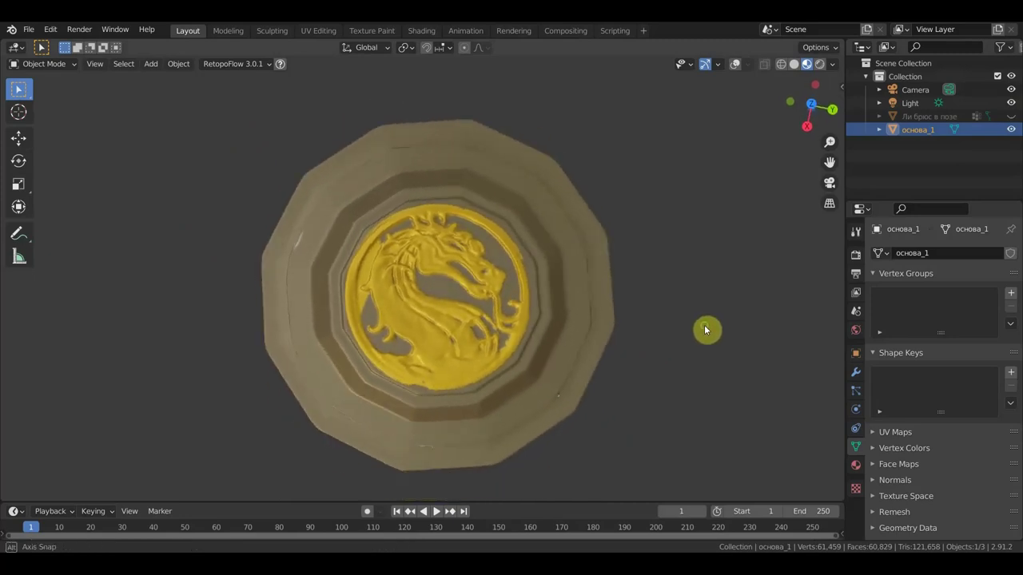
{"action": "scroll", "coordinate": [704, 334], "scroll_direction": "up", "scroll_amount": 1}
{"action": "scroll", "coordinate": [700, 338], "scroll_direction": "up", "scroll_amount": 1}
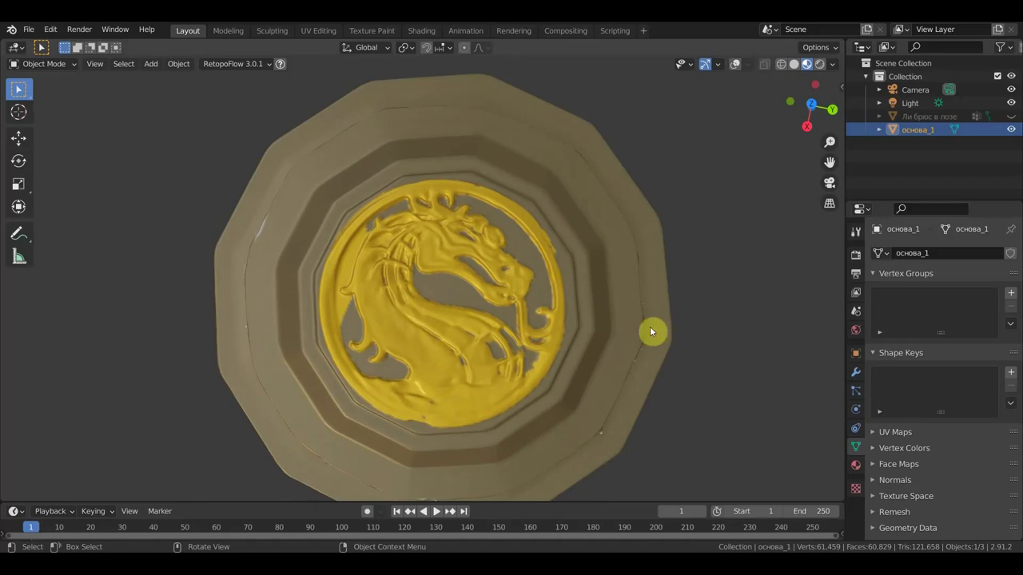
{"action": "left_click", "coordinate": [1011, 117]}
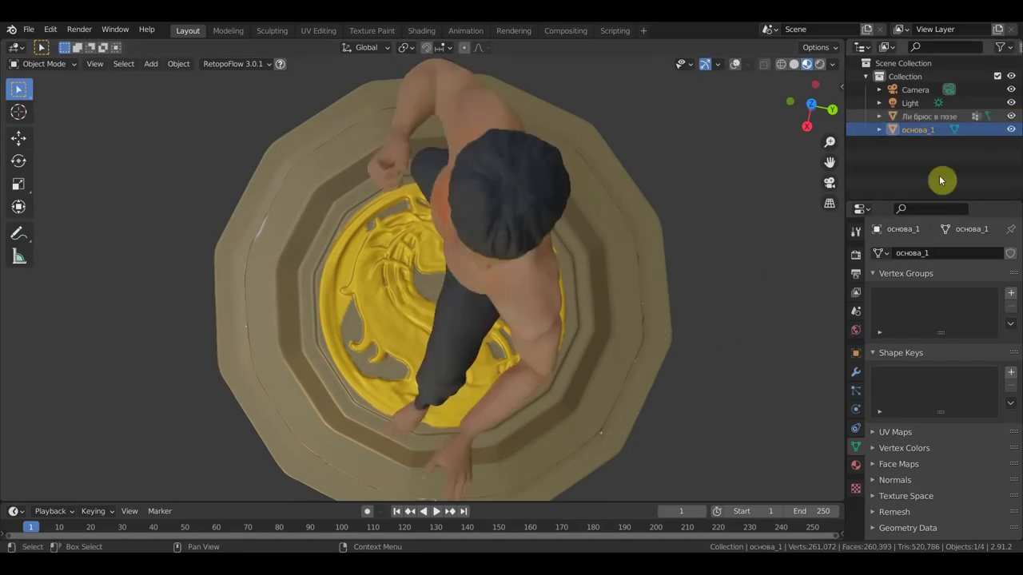
Step: Orbit around the painted figure to side, torso, arm and head views
{"action": "scroll", "coordinate": [731, 319], "scroll_direction": "down", "scroll_amount": 2}
{"action": "mouse_move", "coordinate": [693, 304]}
{"action": "middle_mouse_down"}
{"action": "mouse_move", "coordinate": [721, 226]}
{"action": "mouse_move", "coordinate": [833, 214]}
{"action": "mouse_move", "coordinate": [822, 219]}
{"action": "middle_mouse_up"}
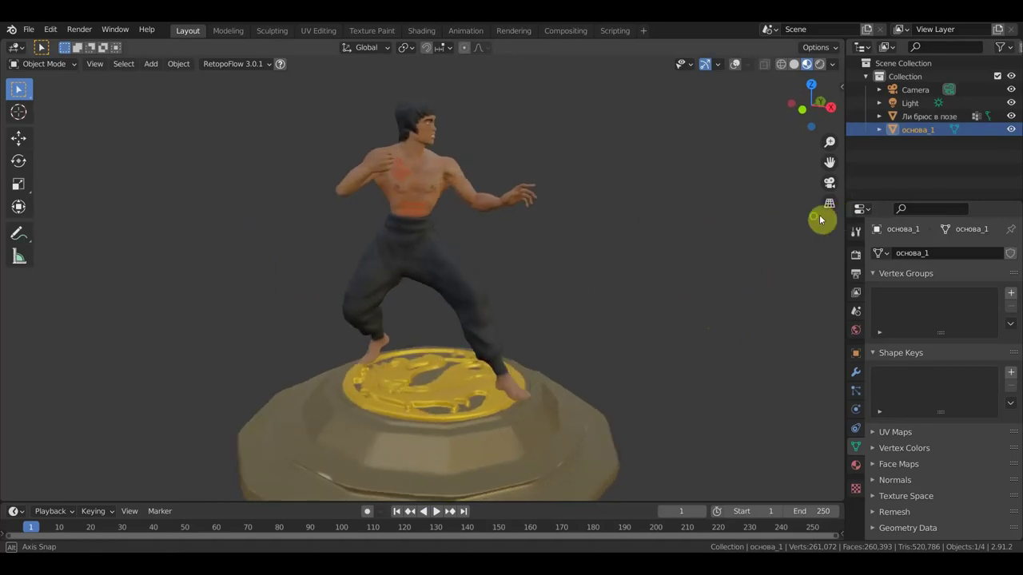
{"action": "scroll", "coordinate": [628, 248], "scroll_direction": "up", "scroll_amount": 5}
{"action": "middle_click_drag", "start_coordinate": [674, 183], "coordinate": [703, 407], "text": "shift"}
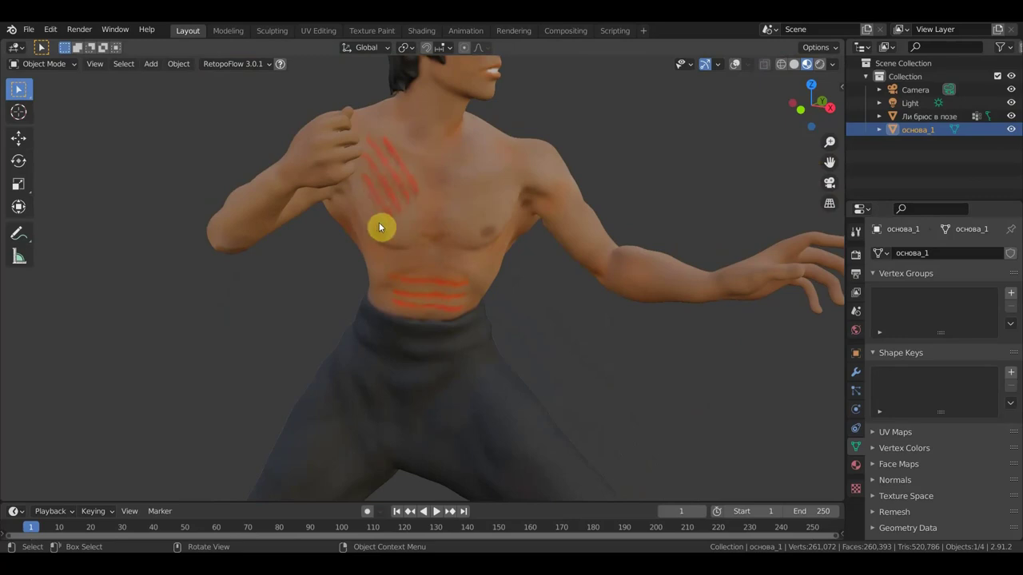
{"action": "mouse_move", "coordinate": [609, 176]}
{"action": "middle_mouse_down"}
{"action": "mouse_move", "coordinate": [568, 190]}
{"action": "mouse_move", "coordinate": [516, 251]}
{"action": "middle_mouse_up"}
{"action": "mouse_move", "coordinate": [615, 191]}
{"action": "middle_mouse_down"}
{"action": "mouse_move", "coordinate": [647, 276]}
{"action": "mouse_move", "coordinate": [631, 322]}
{"action": "mouse_move", "coordinate": [532, 292]}
{"action": "mouse_move", "coordinate": [402, 274]}
{"action": "middle_mouse_up"}
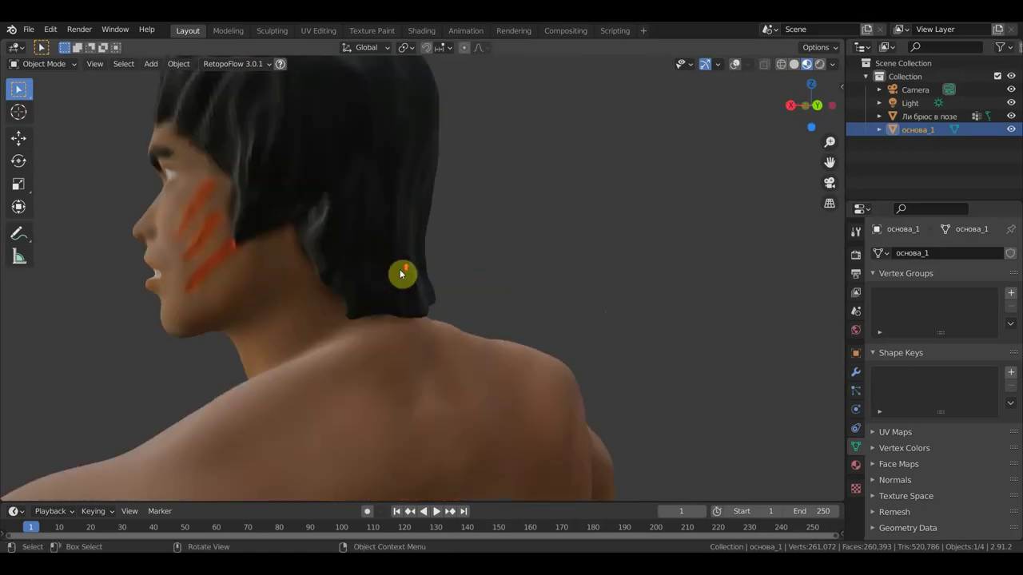
{"action": "mouse_move", "coordinate": [486, 269]}
{"action": "middle_mouse_down"}
{"action": "mouse_move", "coordinate": [687, 292]}
{"action": "mouse_move", "coordinate": [484, 299]}
{"action": "middle_mouse_up"}
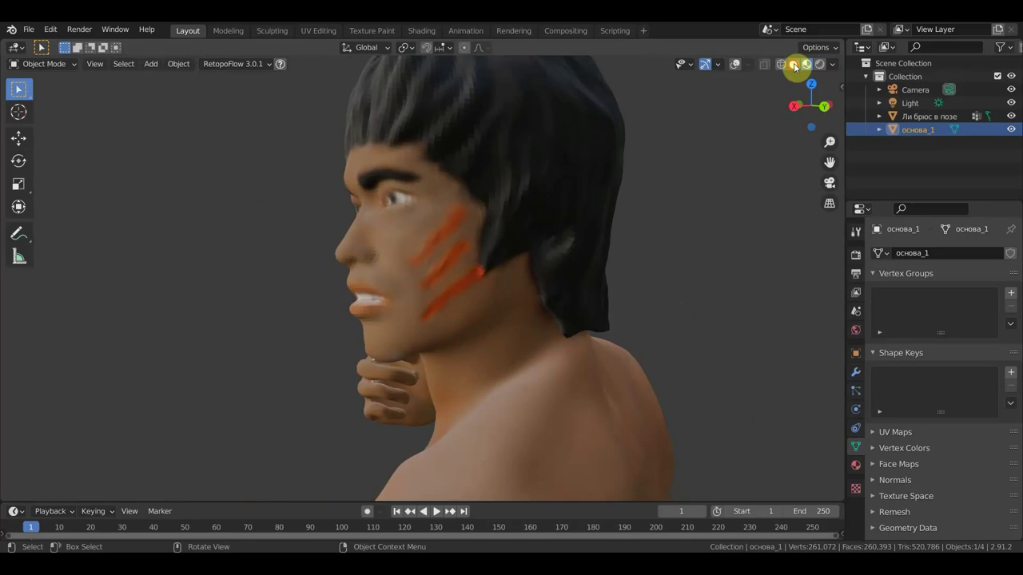
Step: Compare Solid and Material Preview shading, then view the head and pedestal top
{"action": "left_click", "coordinate": [793, 66]}
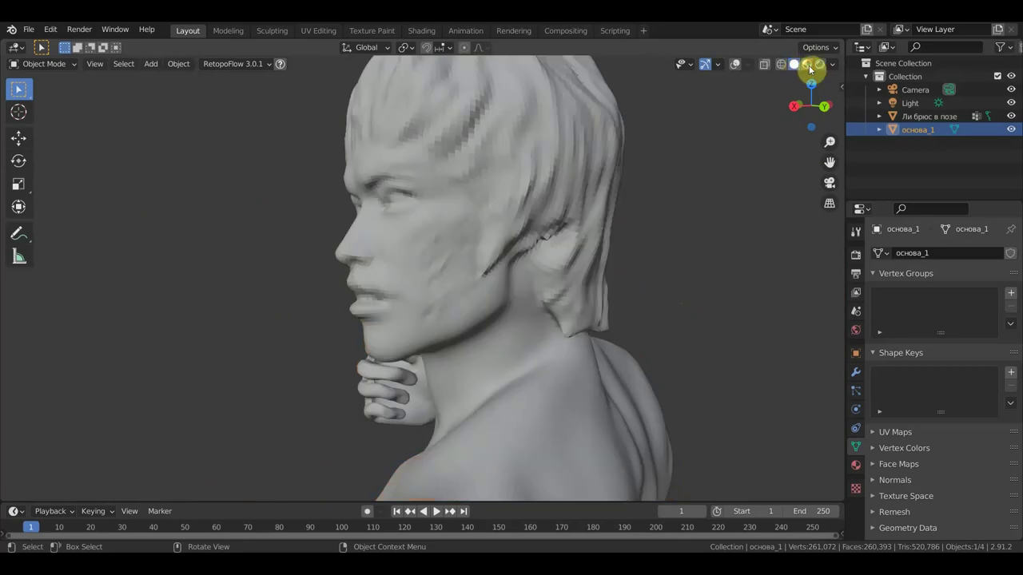
{"action": "left_click", "coordinate": [807, 66]}
{"action": "mouse_move", "coordinate": [681, 243]}
{"action": "middle_mouse_down"}
{"action": "mouse_move", "coordinate": [808, 247]}
{"action": "mouse_move", "coordinate": [7, 240]}
{"action": "mouse_move", "coordinate": [1, 340]}
{"action": "middle_mouse_up"}
{"action": "scroll", "coordinate": [451, 367], "scroll_direction": "down", "scroll_amount": 4}
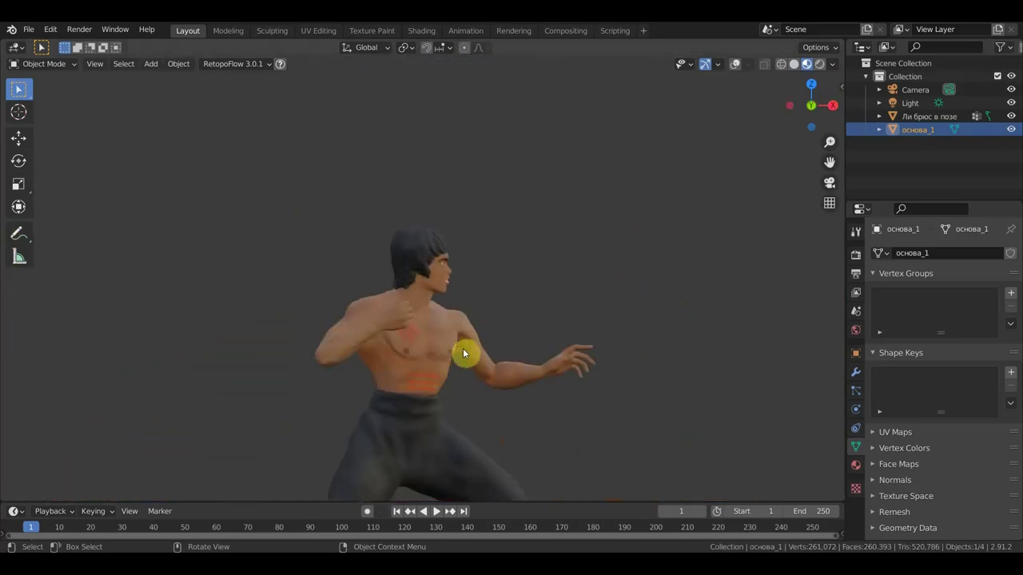
{"action": "scroll", "coordinate": [496, 188], "scroll_direction": "down", "scroll_amount": 2, "text": "shift"}
{"action": "scroll", "coordinate": [495, 192], "scroll_direction": "down", "scroll_amount": 2}
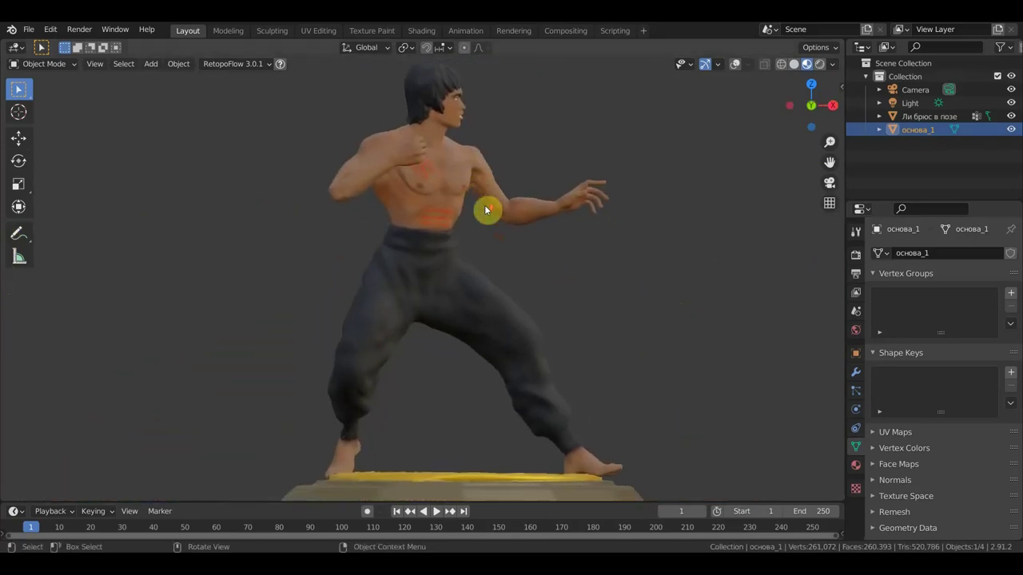
{"action": "scroll", "coordinate": [486, 210], "scroll_direction": "down", "scroll_amount": 2}
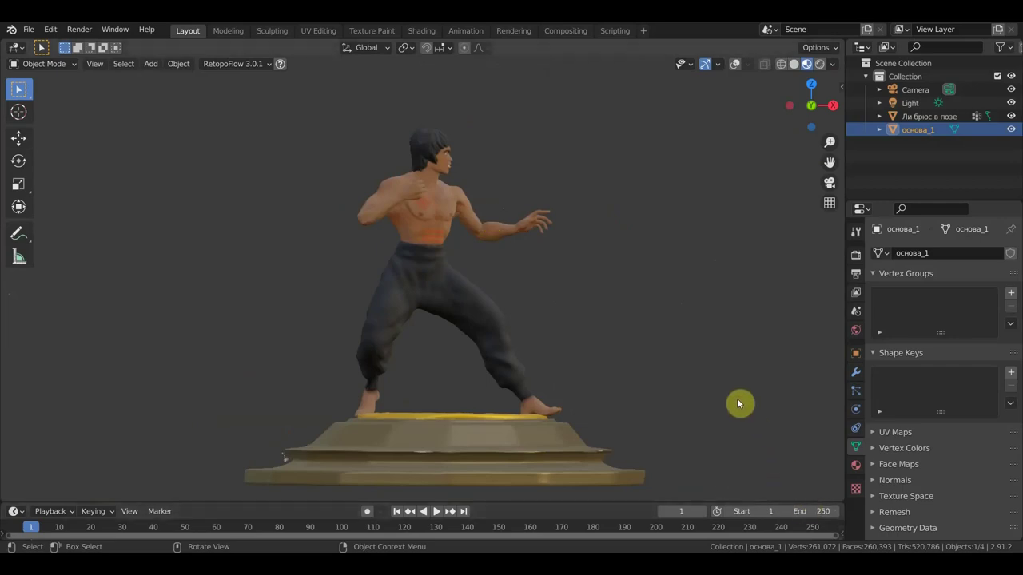
{"action": "mouse_move", "coordinate": [695, 386]}
{"action": "middle_mouse_down"}
{"action": "mouse_move", "coordinate": [535, 400]}
{"action": "mouse_move", "coordinate": [591, 402]}
{"action": "middle_mouse_up"}
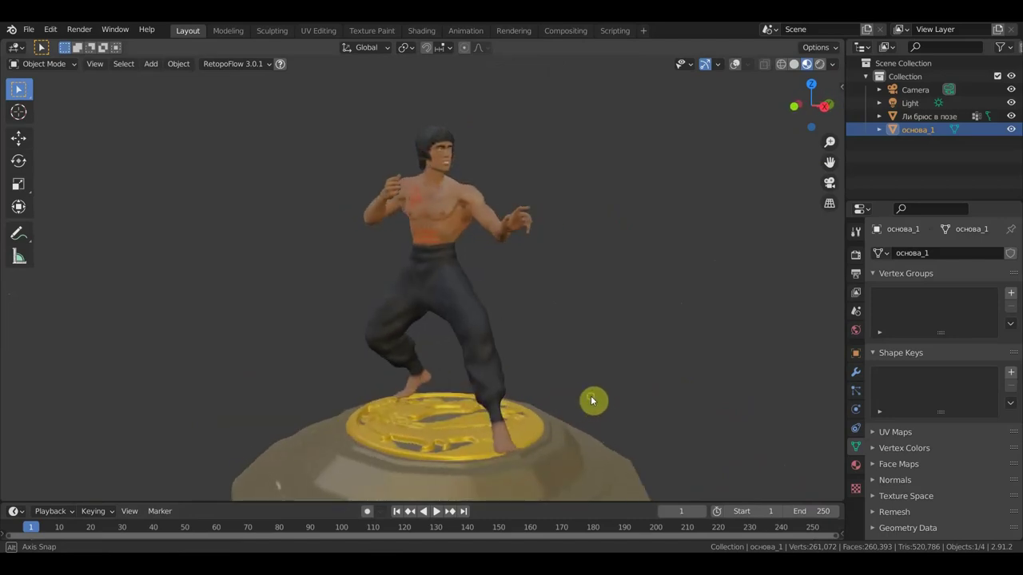
Step: Switch to Rendered shading and orbit the figure and base under full lighting
{"action": "left_click", "coordinate": [819, 66]}
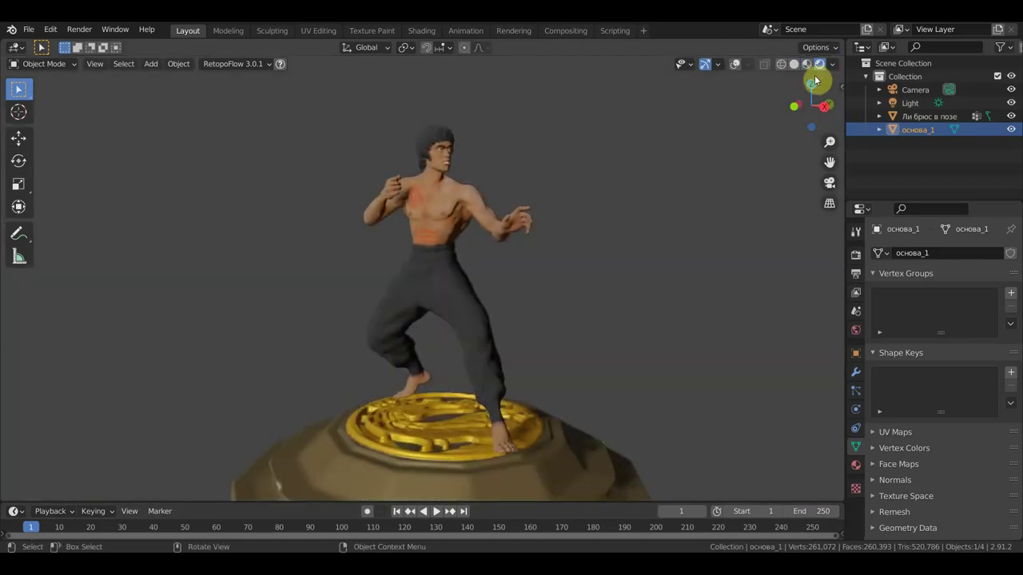
{"action": "mouse_move", "coordinate": [644, 257]}
{"action": "middle_mouse_down"}
{"action": "mouse_move", "coordinate": [724, 263]}
{"action": "mouse_move", "coordinate": [705, 289]}
{"action": "mouse_move", "coordinate": [715, 299]}
{"action": "mouse_move", "coordinate": [621, 306]}
{"action": "mouse_move", "coordinate": [630, 300]}
{"action": "middle_mouse_up"}
{"action": "scroll", "coordinate": [628, 298], "scroll_direction": "down", "scroll_amount": 3}
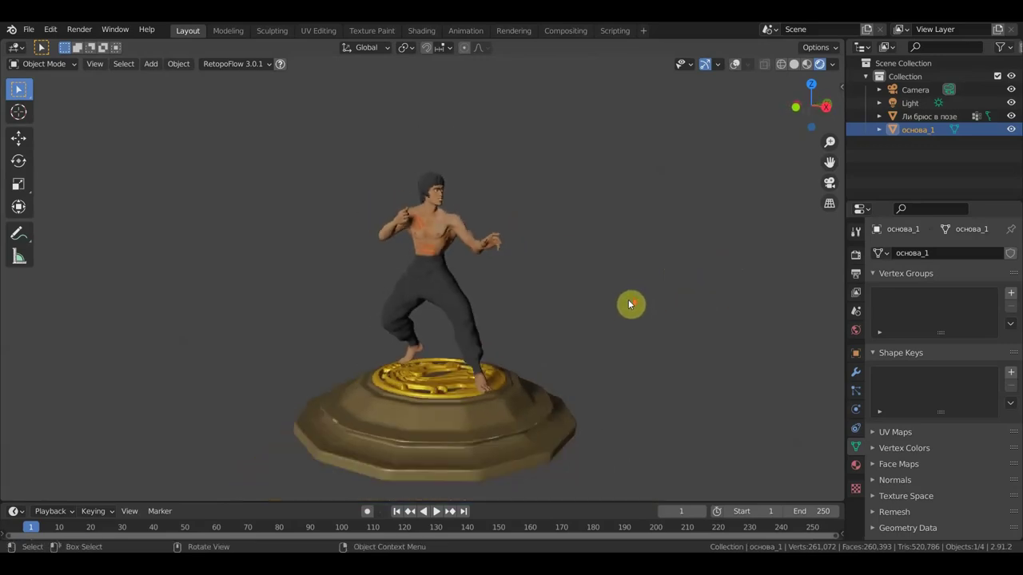
{"action": "scroll", "coordinate": [628, 299], "scroll_direction": "up", "scroll_amount": 3}
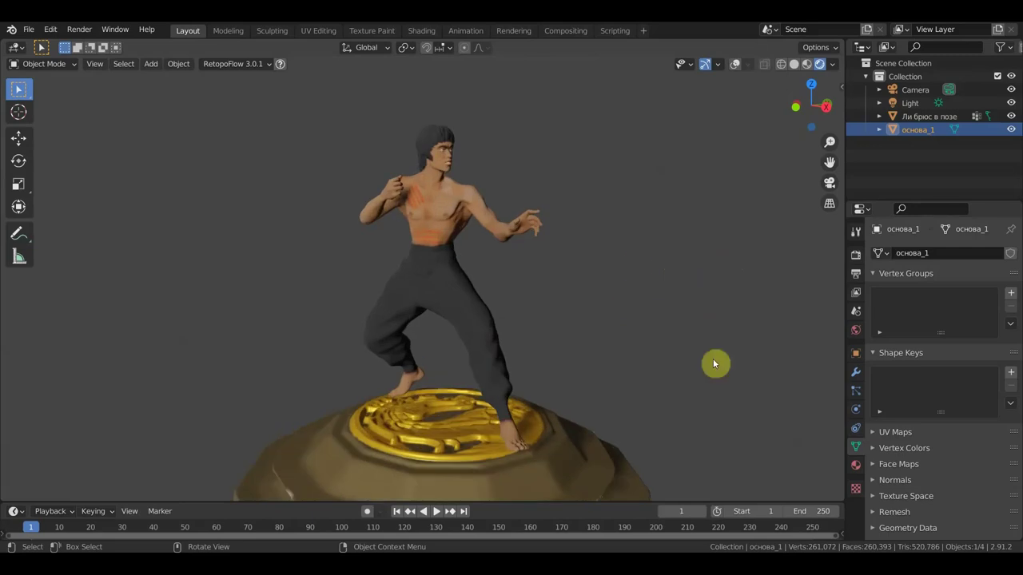
{"action": "mouse_move", "coordinate": [676, 359]}
{"action": "middle_mouse_down"}
{"action": "mouse_move", "coordinate": [769, 349]}
{"action": "mouse_move", "coordinate": [696, 351]}
{"action": "middle_mouse_up"}
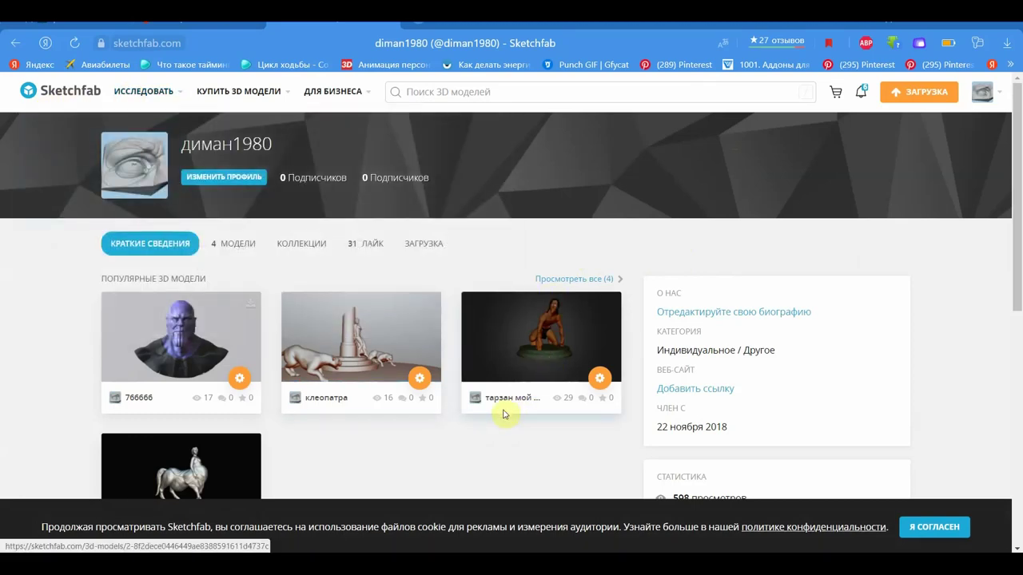
Step: Open the Thanos bust 766666 from its profile card and orbit to a rear three-quarter view
{"action": "scroll", "coordinate": [452, 419], "scroll_direction": "down", "scroll_amount": 2}
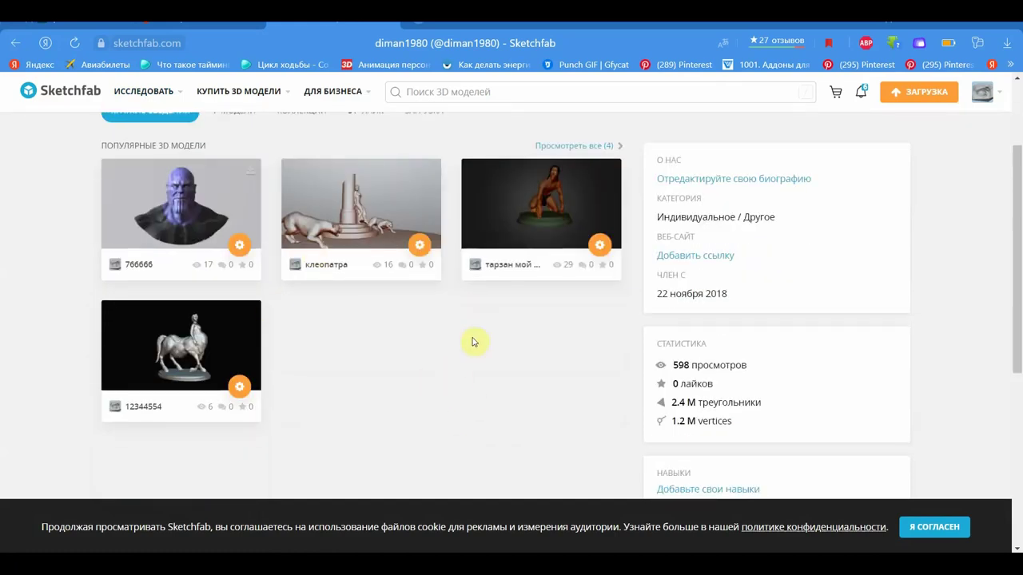
{"action": "left_click", "coordinate": [238, 244]}
{"action": "left_click", "coordinate": [239, 245]}
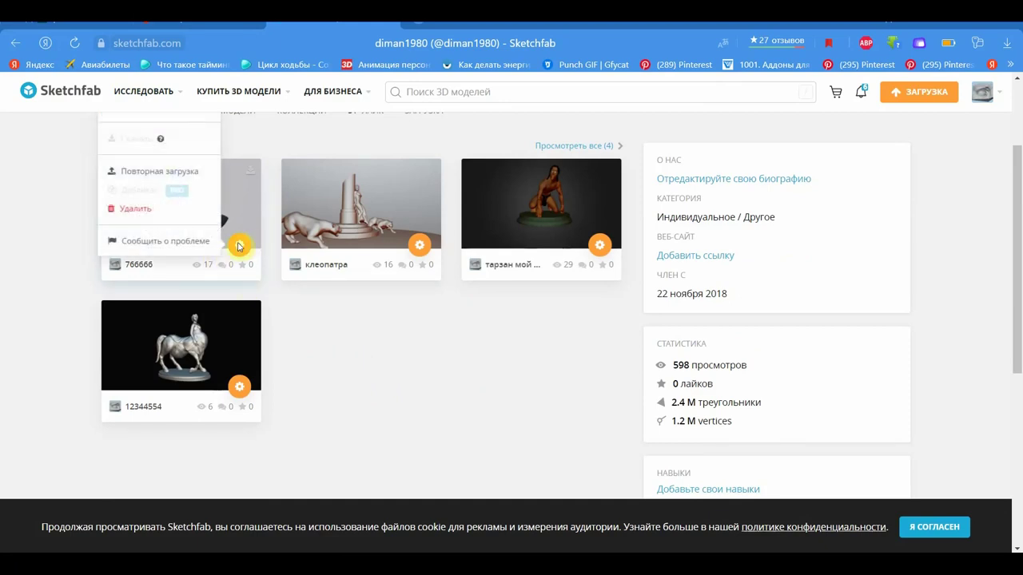
{"action": "left_click", "coordinate": [244, 209]}
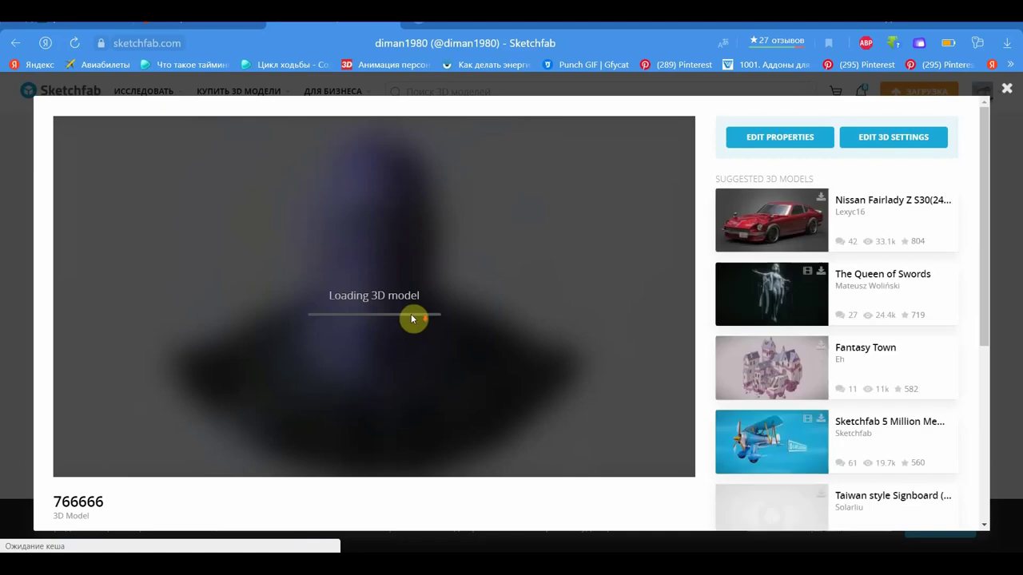
{"action": "scroll", "coordinate": [400, 316], "scroll_direction": "down", "scroll_amount": 2}
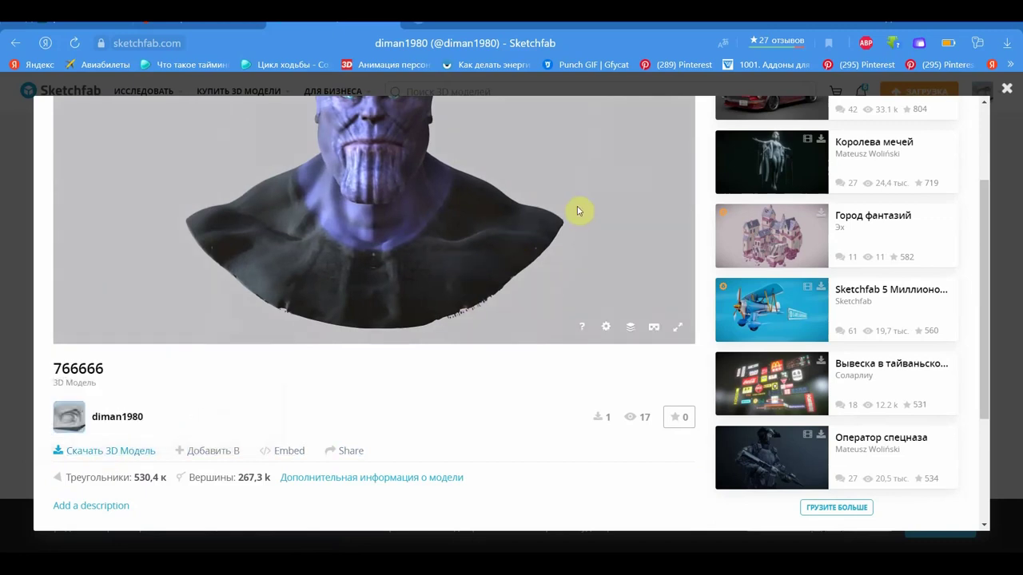
{"action": "scroll", "coordinate": [559, 403], "scroll_direction": "up", "scroll_amount": 2}
{"action": "mouse_move", "coordinate": [470, 361]}
{"action": "left_mouse_down"}
{"action": "mouse_move", "coordinate": [536, 352]}
{"action": "mouse_move", "coordinate": [224, 360]}
{"action": "mouse_move", "coordinate": [562, 349]}
{"action": "mouse_move", "coordinate": [436, 352]}
{"action": "mouse_move", "coordinate": [462, 350]}
{"action": "left_mouse_up"}
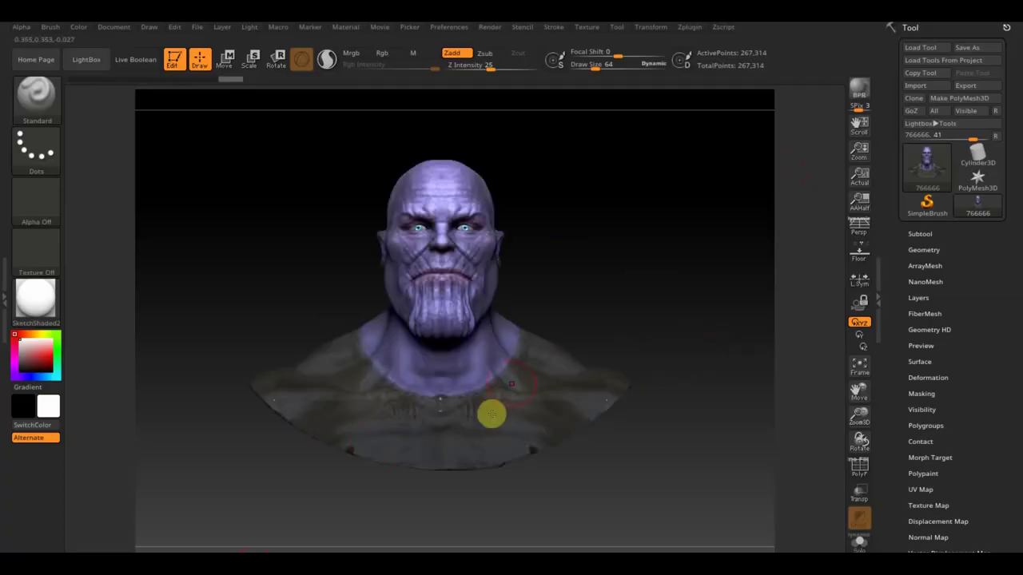
{"action": "left_click_drag", "start_coordinate": [636, 304], "coordinate": [634, 312]}
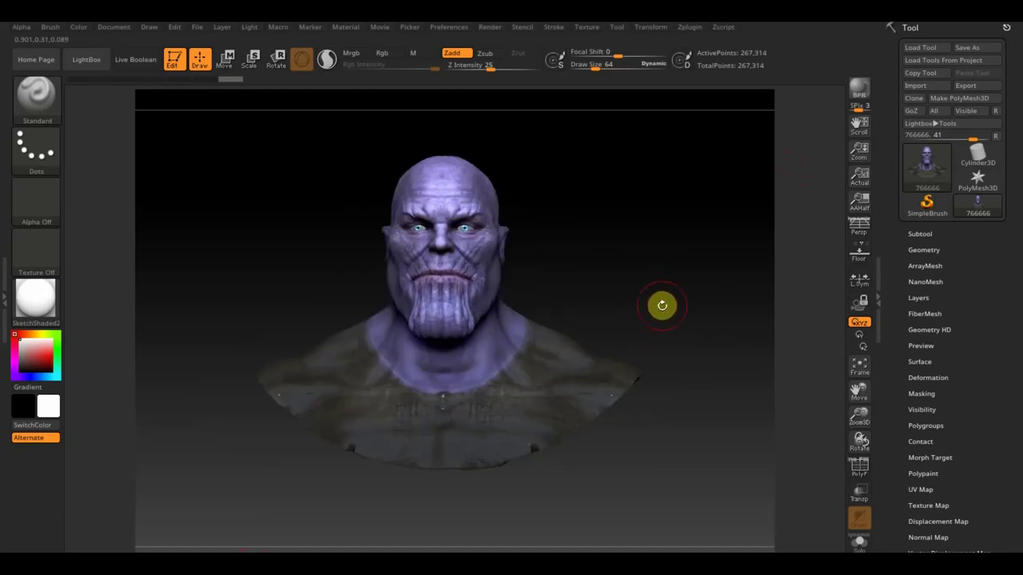
{"action": "mouse_move", "coordinate": [661, 304]}
{"action": "left_mouse_down"}
{"action": "mouse_move", "coordinate": [677, 304]}
{"action": "mouse_move", "coordinate": [680, 331]}
{"action": "left_mouse_up"}
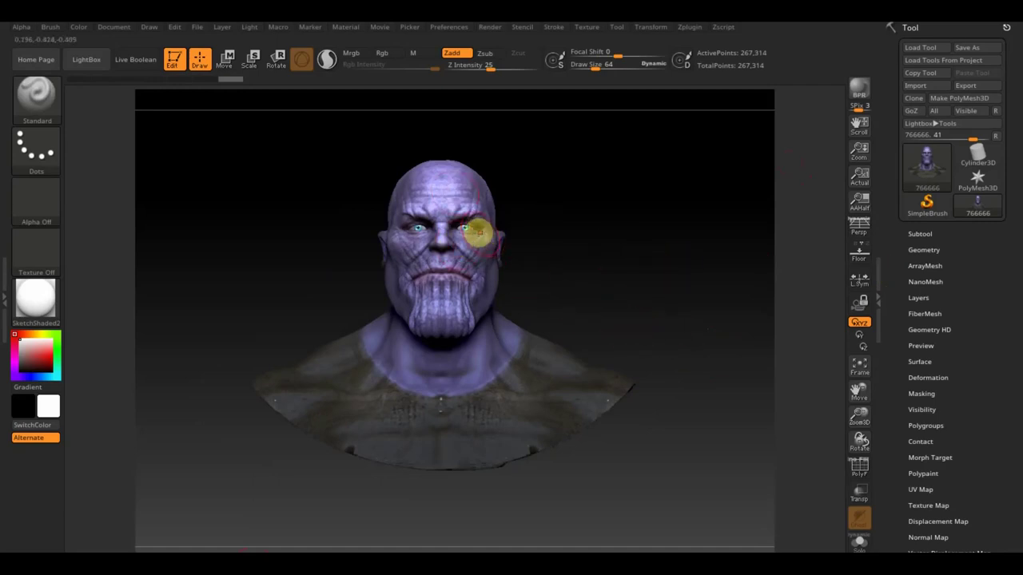
{"action": "left_click", "coordinate": [448, 308], "text": "ctrl+shift"}
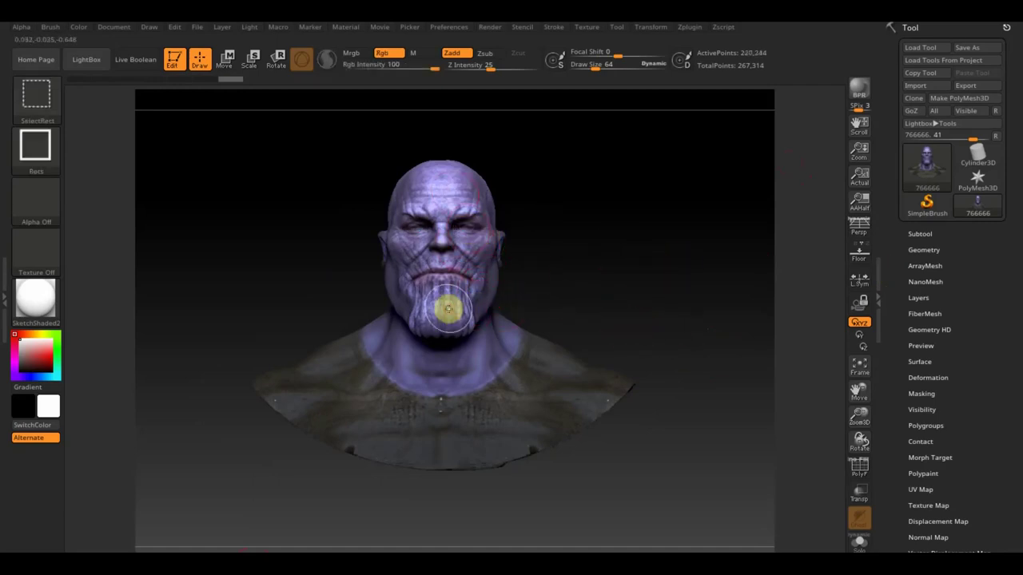
{"action": "left_click", "coordinate": [448, 308], "text": "ctrl+shift"}
{"action": "left_click", "coordinate": [448, 309], "text": "ctrl+shift"}
Step: Split the bust into separate subtools with Split > Groups Split
{"action": "left_click", "coordinate": [920, 234]}
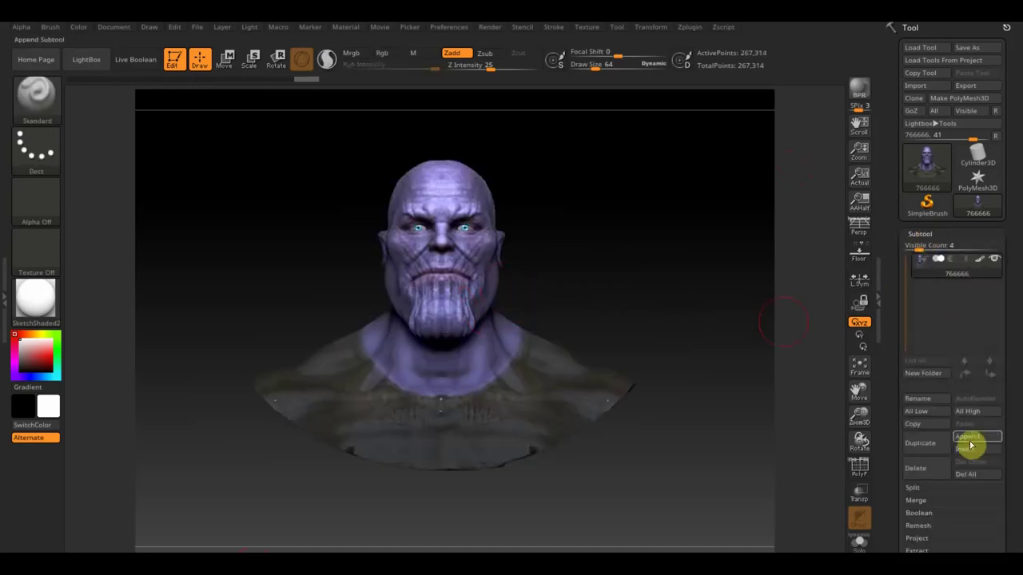
{"action": "scroll", "coordinate": [1013, 509], "scroll_direction": "down", "scroll_amount": 1}
{"action": "scroll", "coordinate": [1013, 509], "scroll_direction": "down", "scroll_amount": 2}
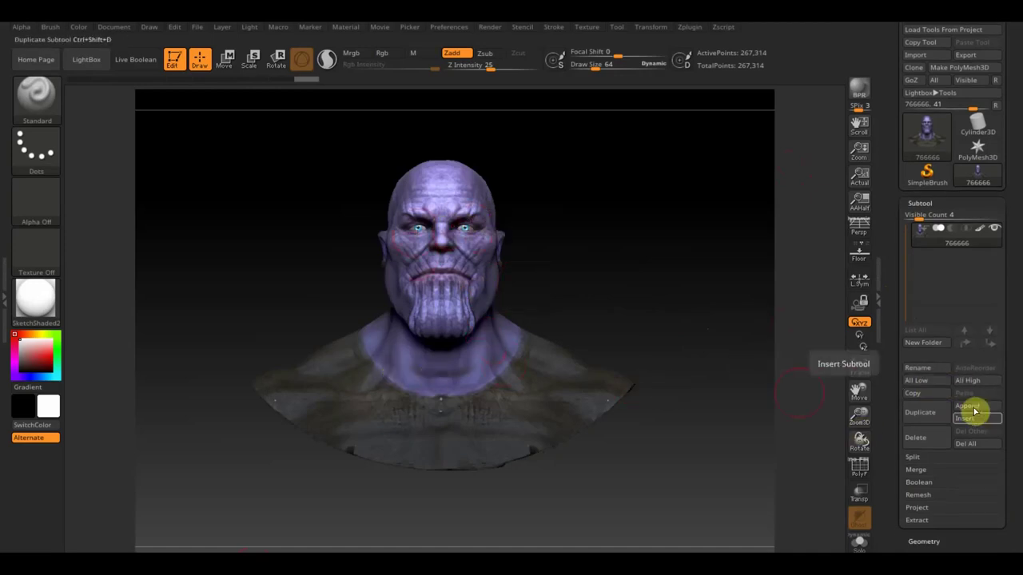
{"action": "scroll", "coordinate": [1012, 463], "scroll_direction": "down", "scroll_amount": 3}
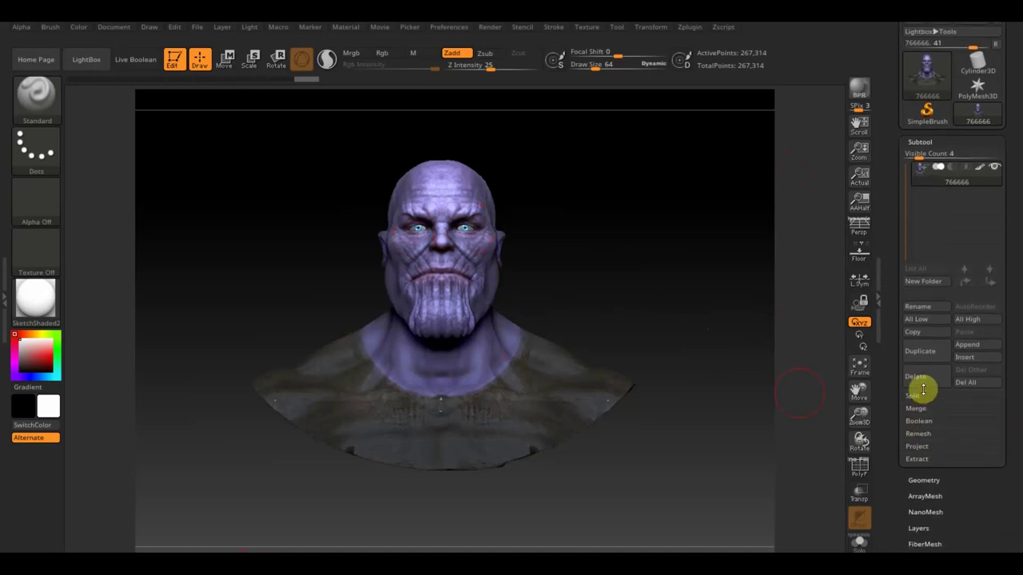
{"action": "left_click", "coordinate": [918, 397]}
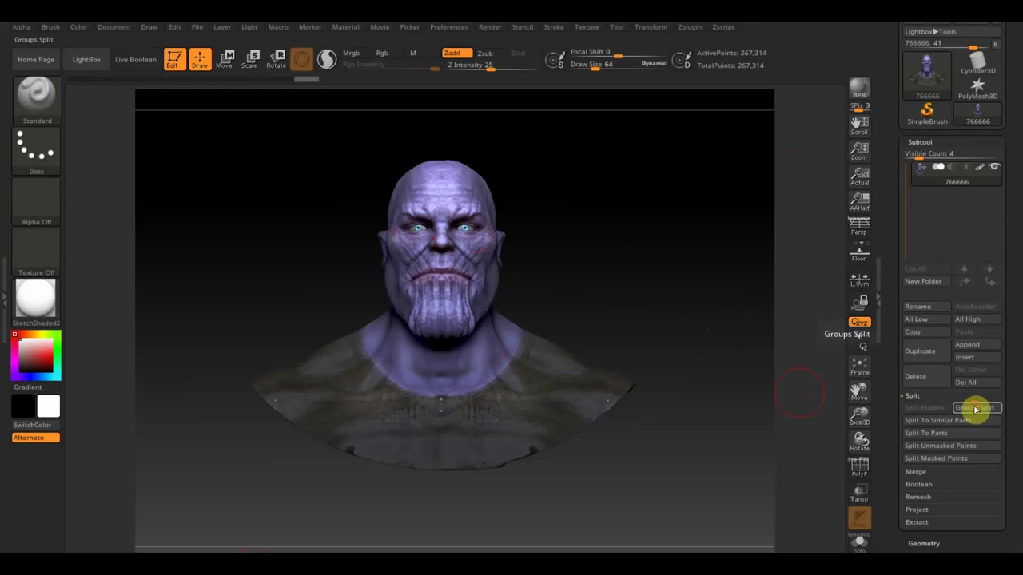
{"action": "left_click", "coordinate": [975, 409]}
{"action": "left_click", "coordinate": [802, 430]}
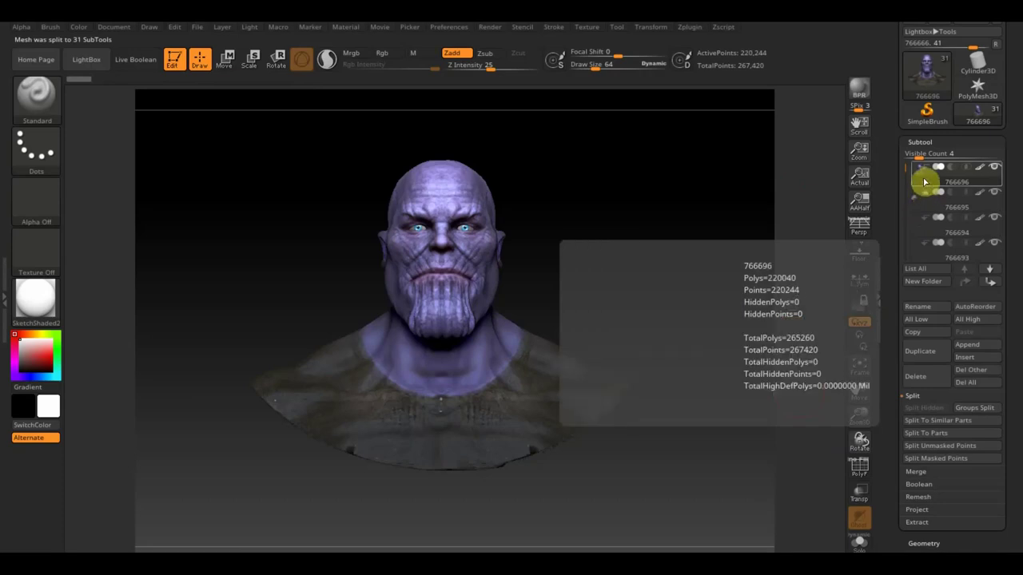
Step: Delete the extra split-off pieces, leaving only the 766696 bust subtool
{"action": "left_click", "coordinate": [922, 231]}
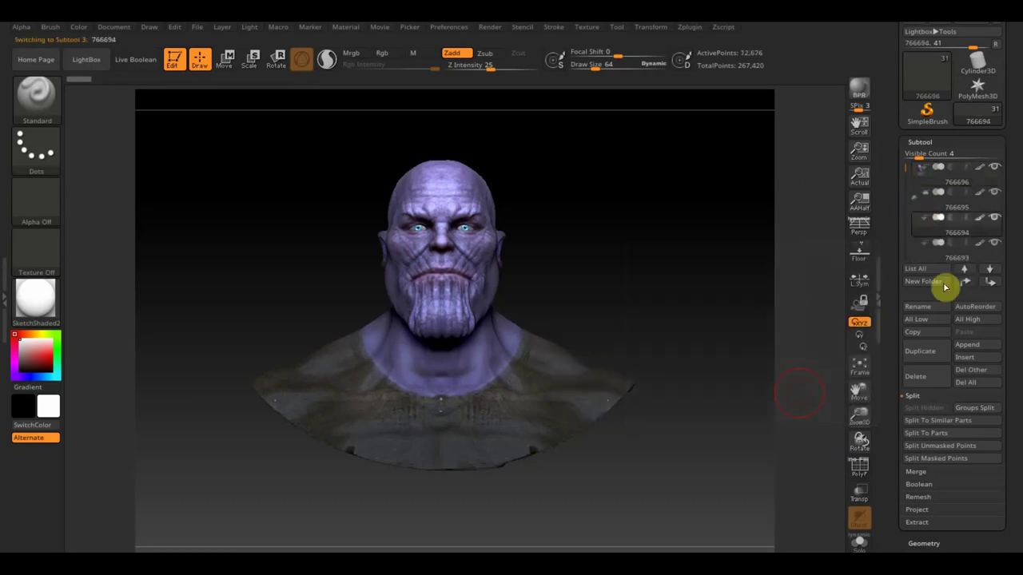
{"action": "left_click", "coordinate": [922, 382]}
{"action": "left_click", "coordinate": [903, 406]}
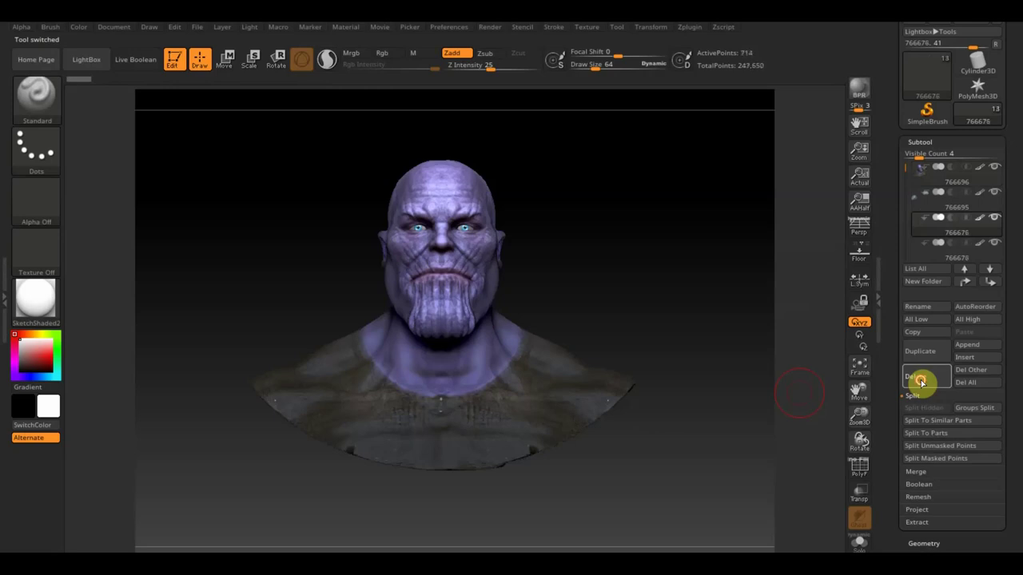
{"action": "left_click", "coordinate": [922, 382]}
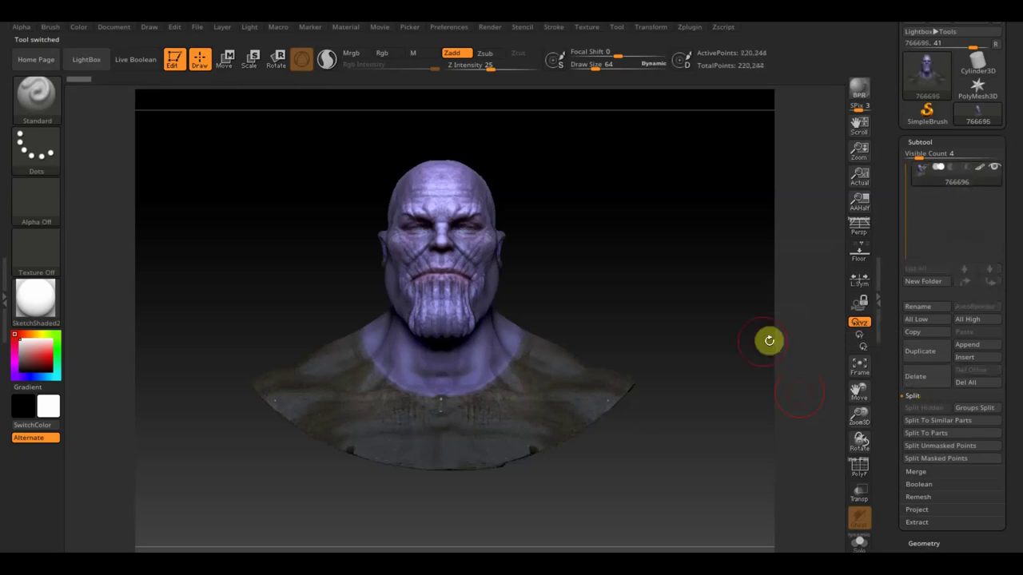
Step: Orbit the bust to exact side and front views with the standard brush
{"action": "mouse_move", "coordinate": [654, 287]}
{"action": "left_mouse_down"}
{"action": "mouse_move", "coordinate": [667, 296]}
{"action": "mouse_move", "coordinate": [651, 291]}
{"action": "left_mouse_up"}
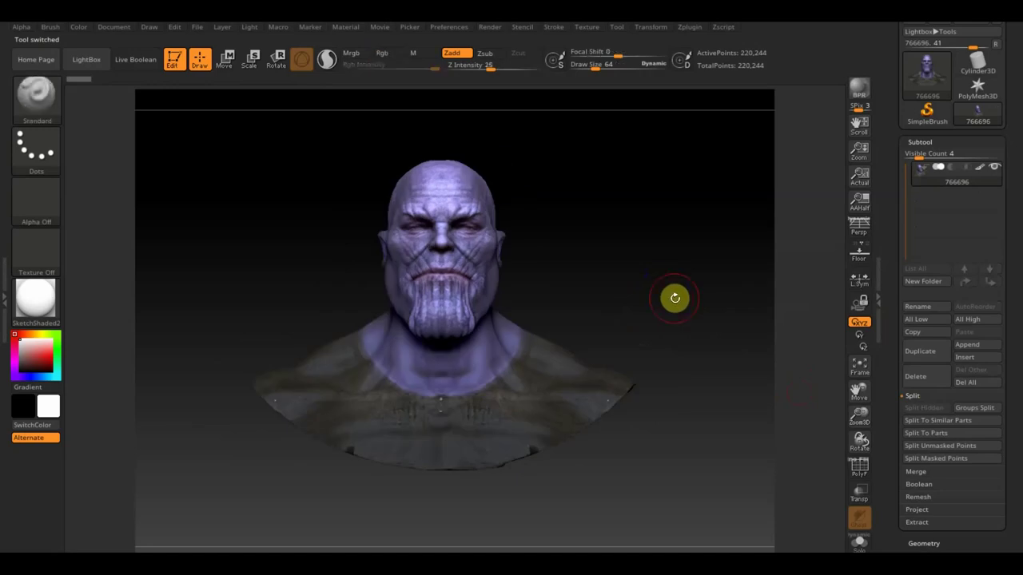
{"action": "left_click_drag", "start_coordinate": [578, 260], "coordinate": [646, 263]}
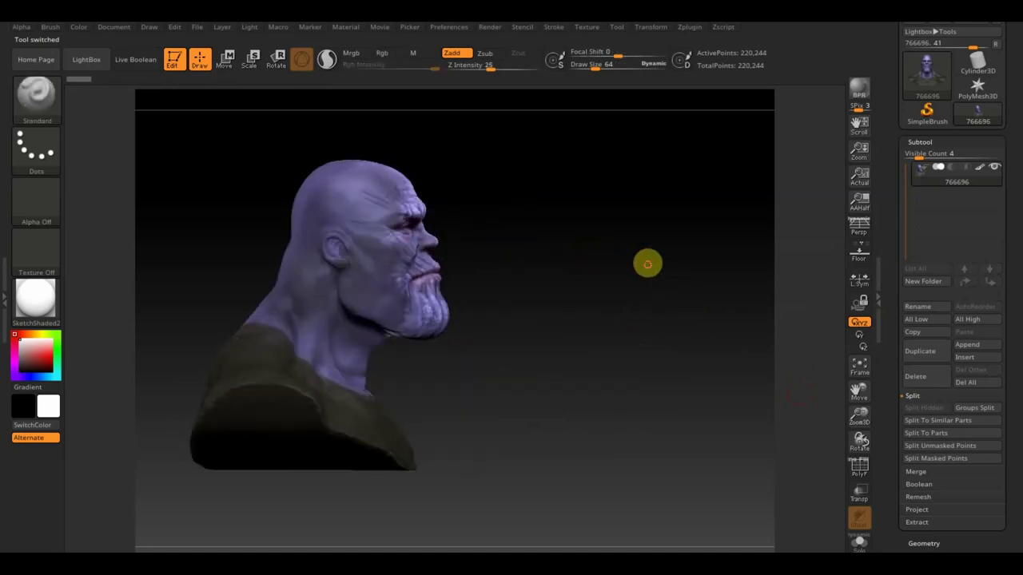
{"action": "left_click_drag", "start_coordinate": [540, 298], "coordinate": [541, 299], "text": "shift"}
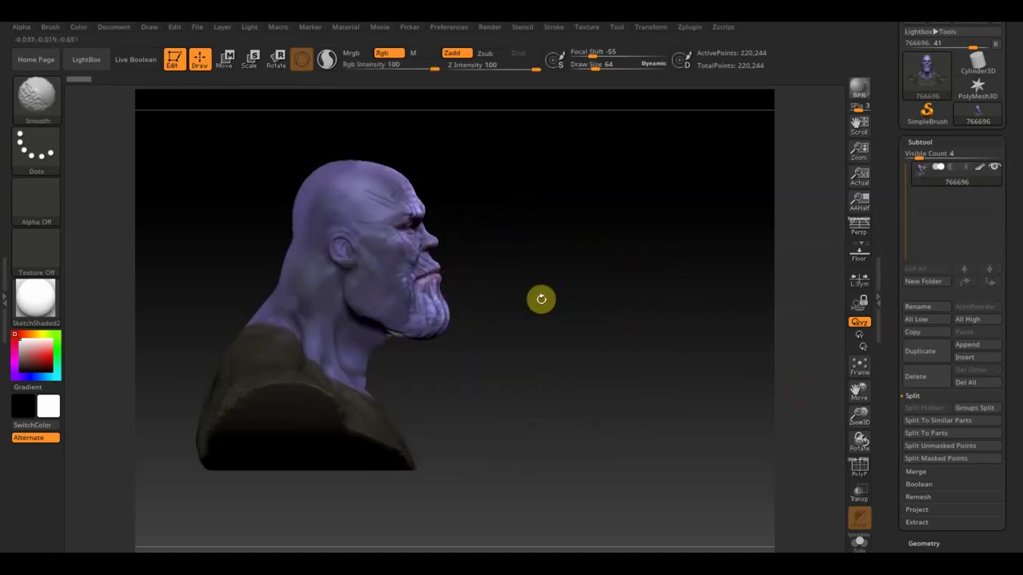
{"action": "key", "text": "shift"}
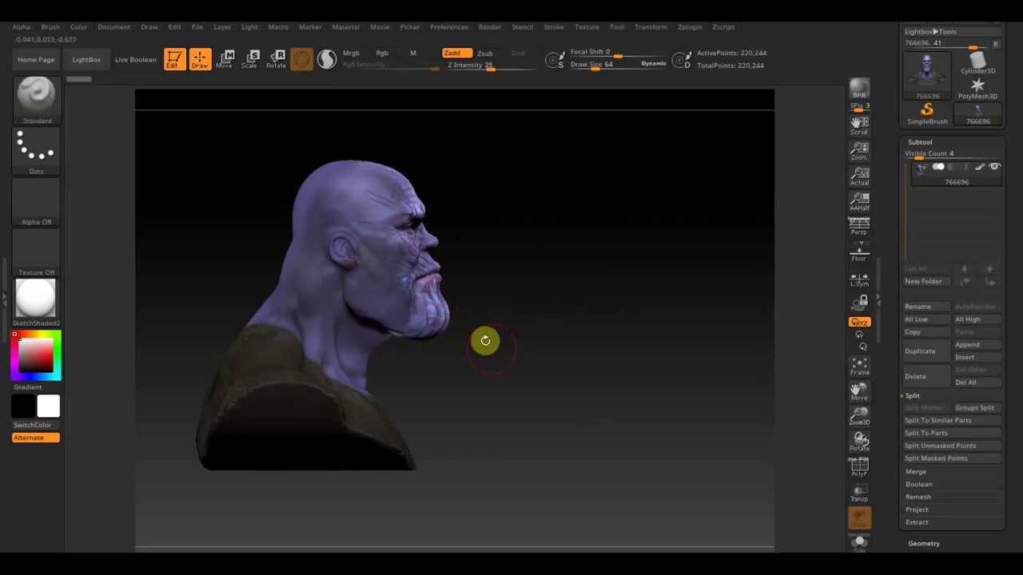
{"action": "left_click_drag", "start_coordinate": [463, 334], "coordinate": [574, 265], "text": "shift"}
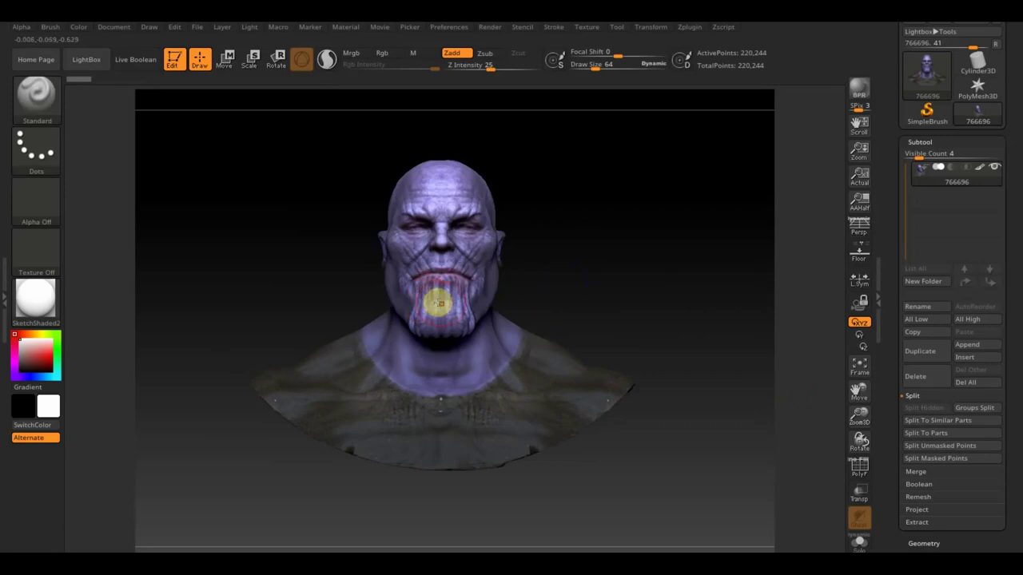
Step: Paint a MaskPen mask over the chin and beard from front and side views
{"action": "left_click_drag", "start_coordinate": [438, 302], "coordinate": [426, 298], "text": "ctrl"}
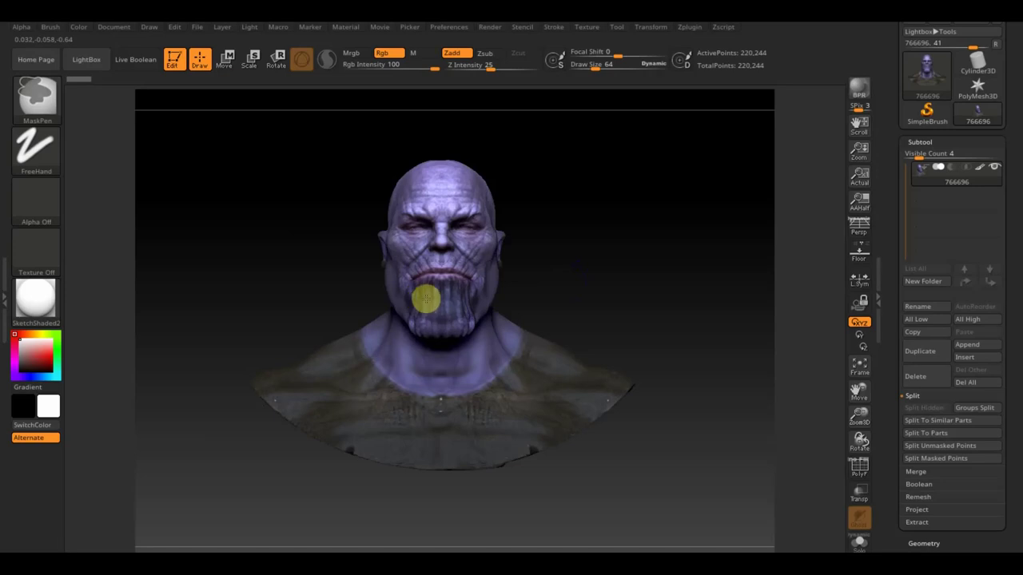
{"action": "left_click_drag", "start_coordinate": [416, 299], "coordinate": [418, 321], "text": "ctrl"}
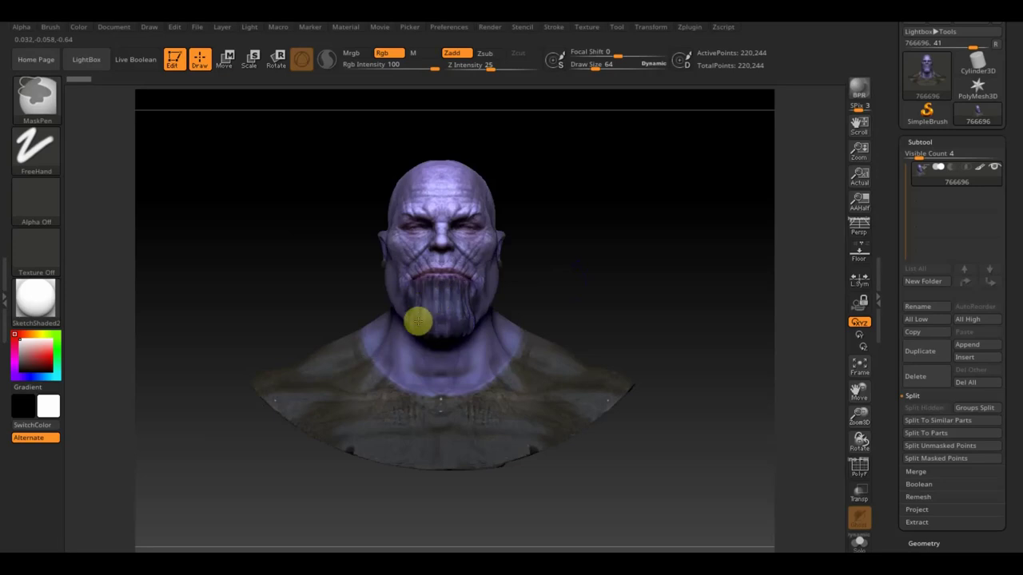
{"action": "left_click_drag", "start_coordinate": [578, 267], "coordinate": [631, 277]}
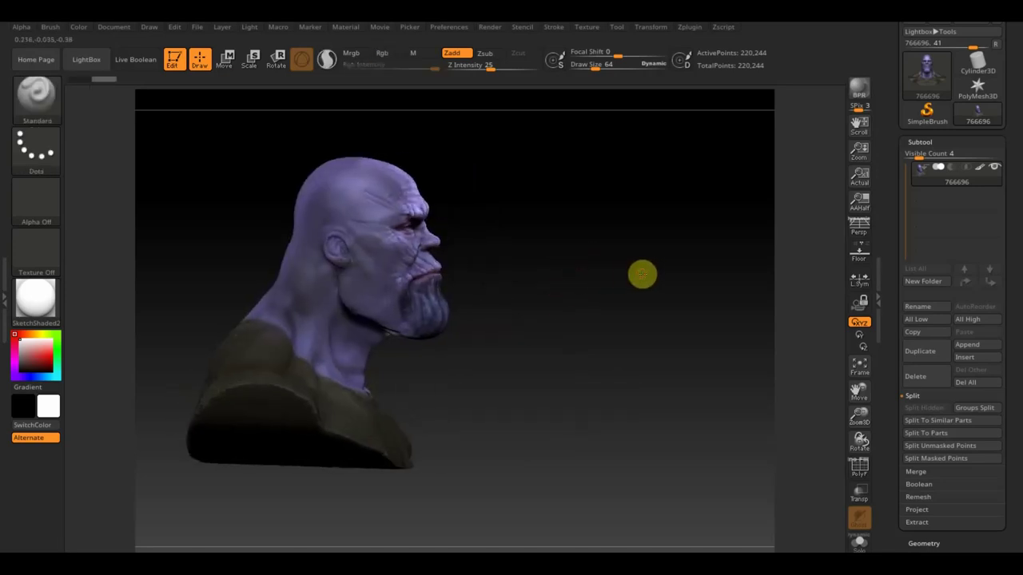
{"action": "left_click_drag", "start_coordinate": [415, 319], "coordinate": [421, 316], "text": "ctrl"}
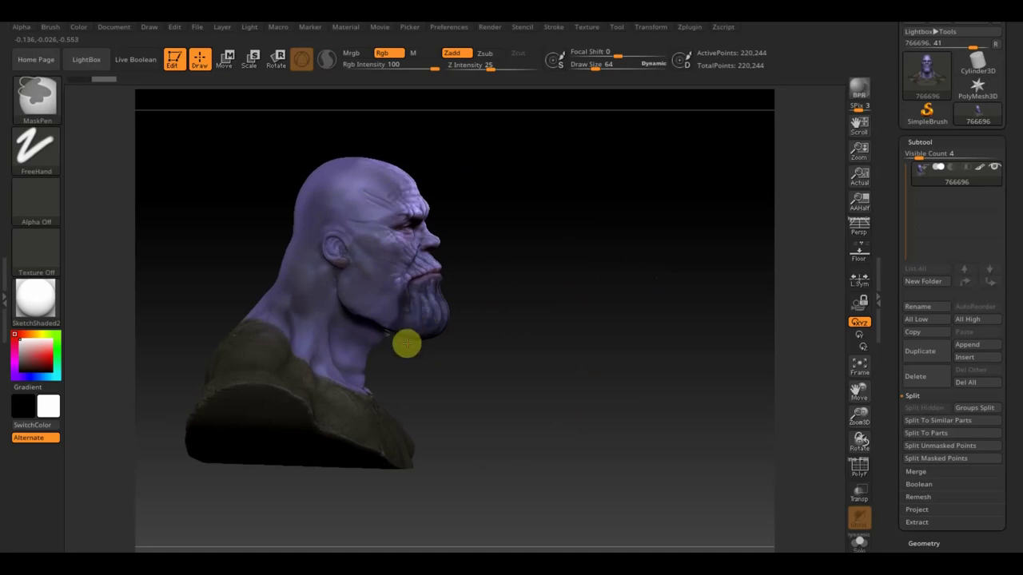
{"action": "mouse_move", "coordinate": [535, 319]}
{"action": "left_mouse_down"}
{"action": "mouse_move", "coordinate": [514, 306]}
{"action": "mouse_move", "coordinate": [541, 255]}
{"action": "mouse_move", "coordinate": [539, 276]}
{"action": "left_mouse_up"}
{"action": "mouse_move", "coordinate": [408, 335]}
{"action": "left_mouse_down", "text": "ctrl"}
{"action": "mouse_move", "coordinate": [539, 352]}
{"action": "mouse_move", "coordinate": [503, 362]}
{"action": "mouse_move", "coordinate": [515, 372]}
{"action": "left_mouse_up", "text": "ctrl"}
{"action": "mouse_move", "coordinate": [605, 277]}
{"action": "left_mouse_down"}
{"action": "mouse_move", "coordinate": [612, 248]}
{"action": "mouse_move", "coordinate": [648, 402]}
{"action": "left_mouse_up"}
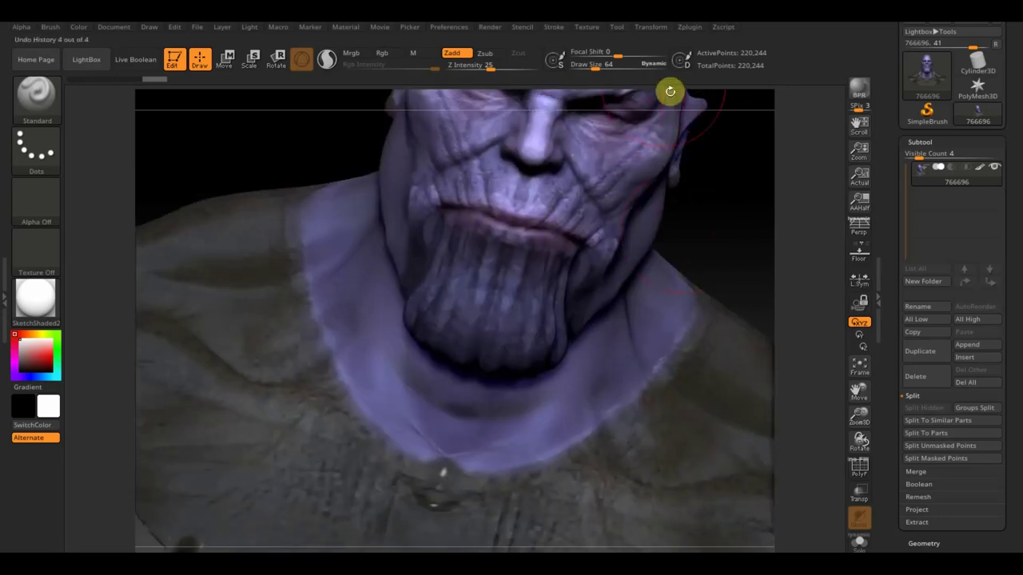
Step: Lower Draw Size to 9 and clear the mask from the chin and beard
{"action": "left_click_drag", "start_coordinate": [598, 65], "coordinate": [588, 67]}
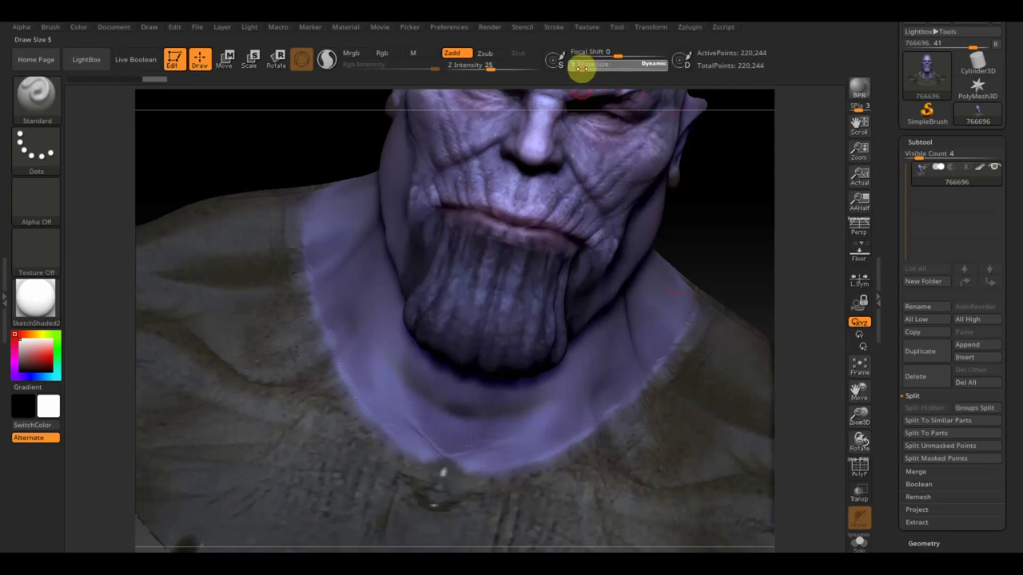
{"action": "key", "text": "ctrl"}
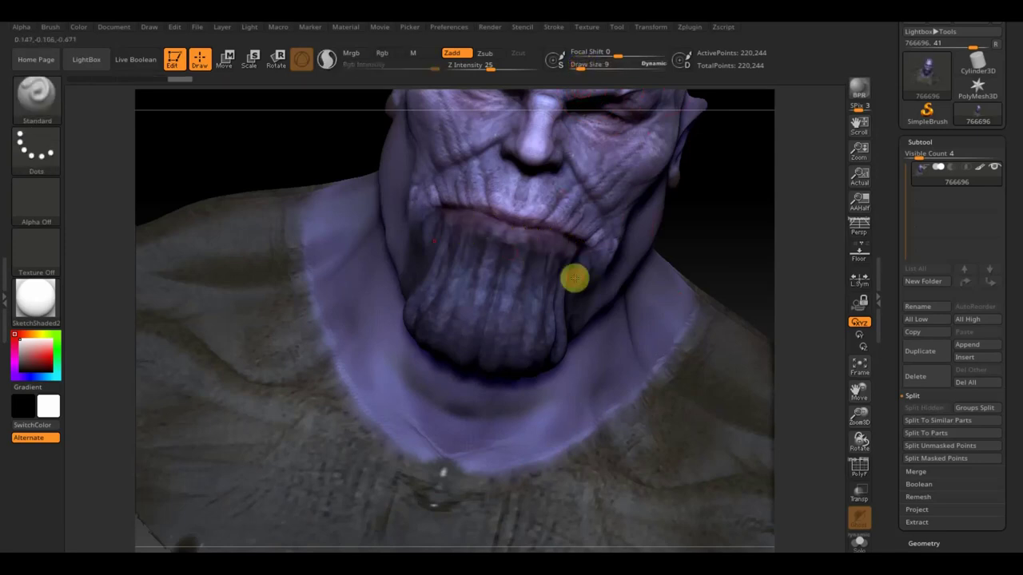
{"action": "mouse_move", "coordinate": [706, 240]}
{"action": "left_mouse_down", "text": "shift"}
{"action": "mouse_move", "coordinate": [714, 258]}
{"action": "mouse_move", "coordinate": [637, 229]}
{"action": "left_mouse_up", "text": "shift"}
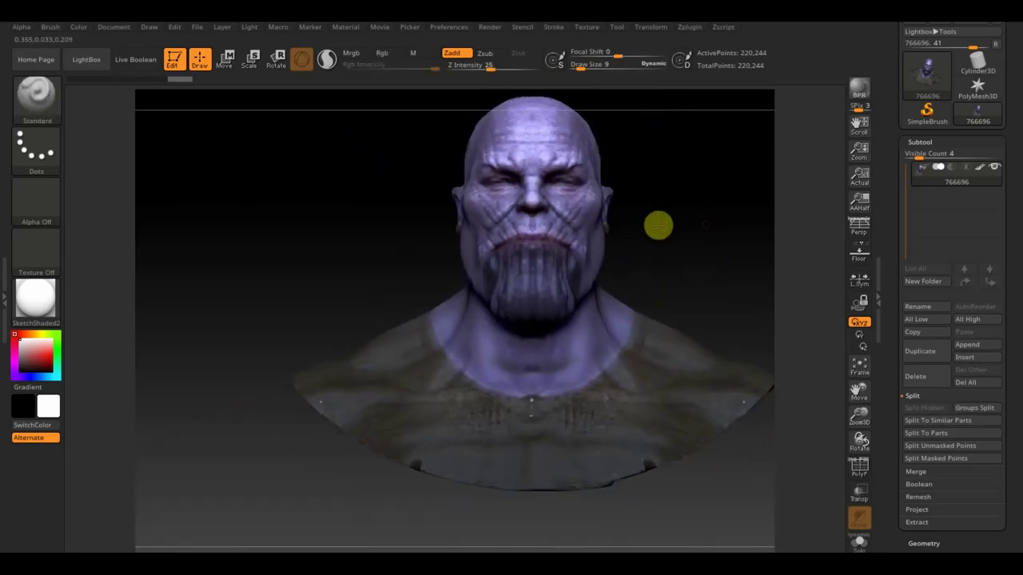
{"action": "key", "text": "ctrl"}
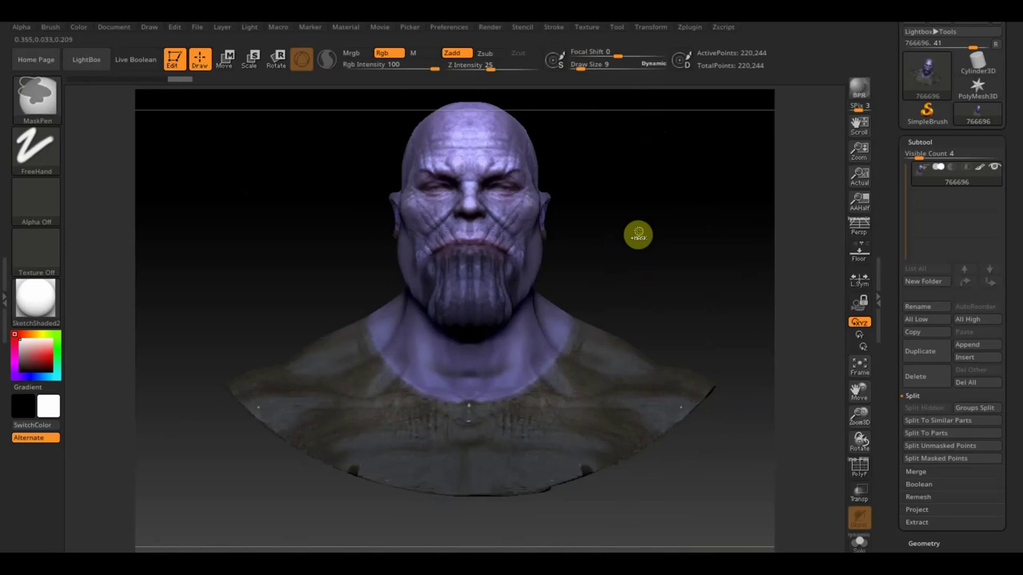
{"action": "left_click_drag", "start_coordinate": [637, 234], "coordinate": [638, 229], "text": "ctrl"}
Step: Duplicate the bust and delete everything but the chin-and-beard piece as subtool 766697
{"action": "left_click", "coordinate": [924, 353]}
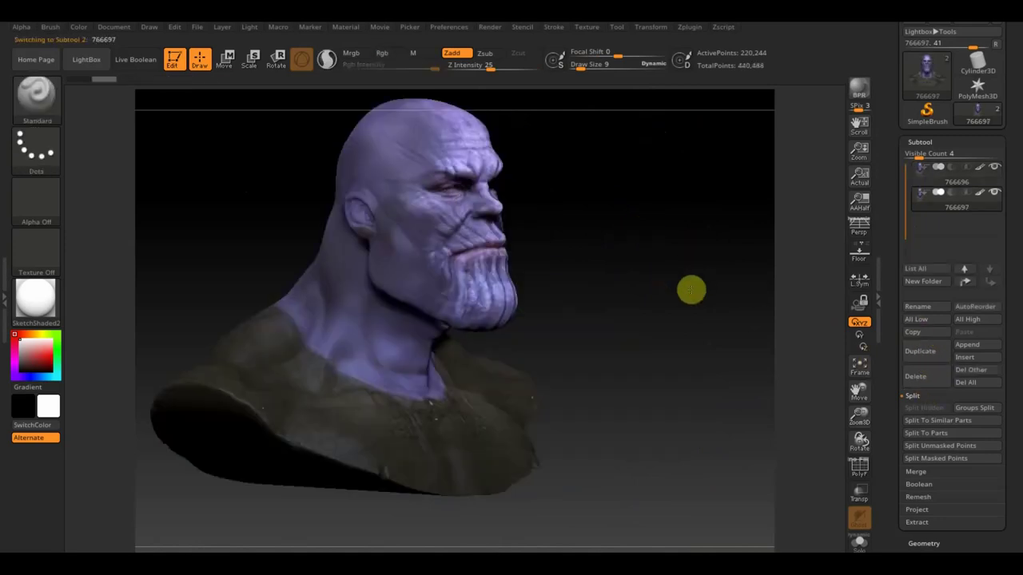
{"action": "left_click_drag", "start_coordinate": [656, 278], "coordinate": [718, 304]}
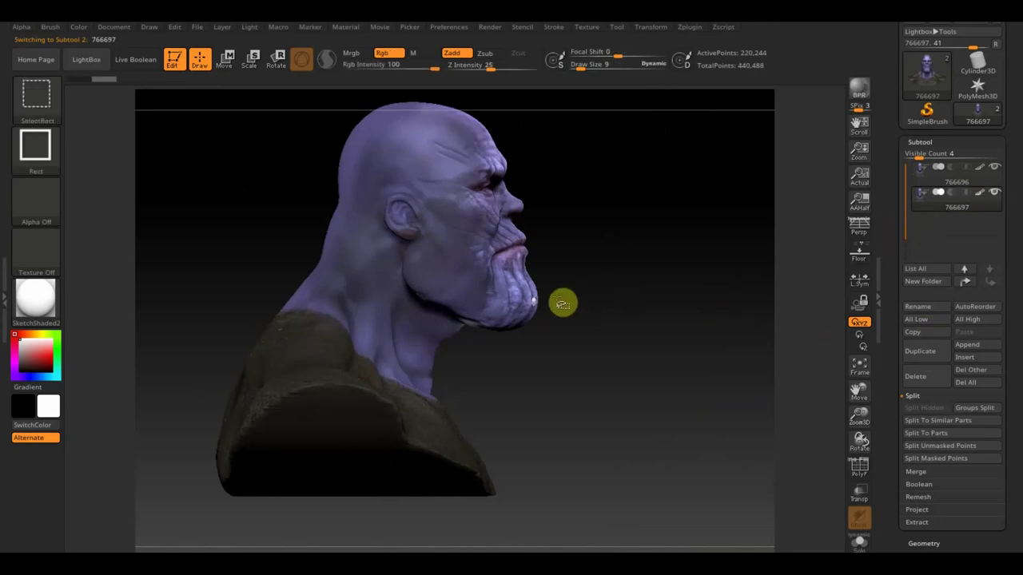
{"action": "left_click", "coordinate": [514, 306], "text": "ctrl+shift"}
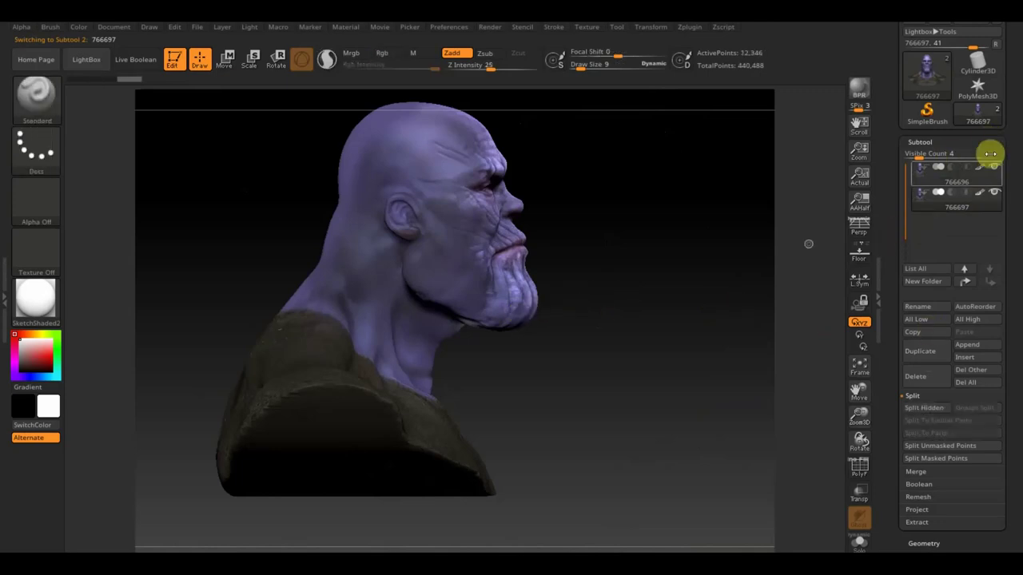
{"action": "left_click", "coordinate": [994, 166]}
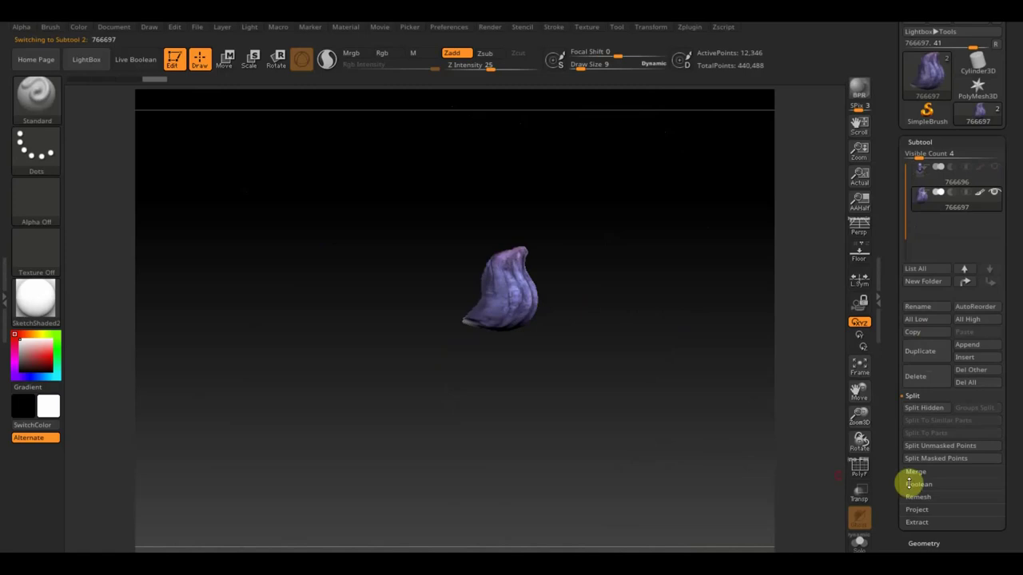
{"action": "left_click", "coordinate": [925, 544]}
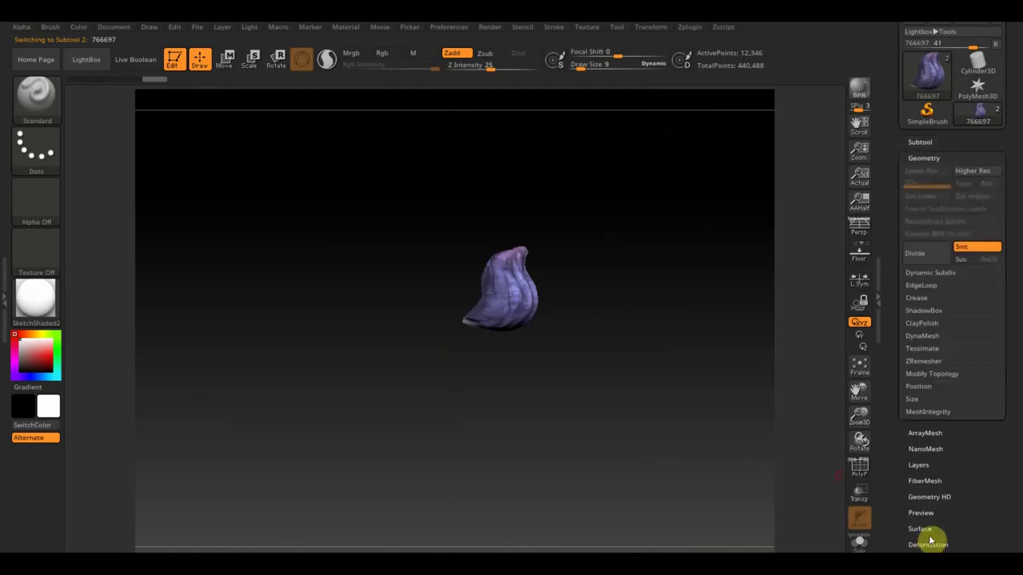
{"action": "left_click", "coordinate": [938, 375]}
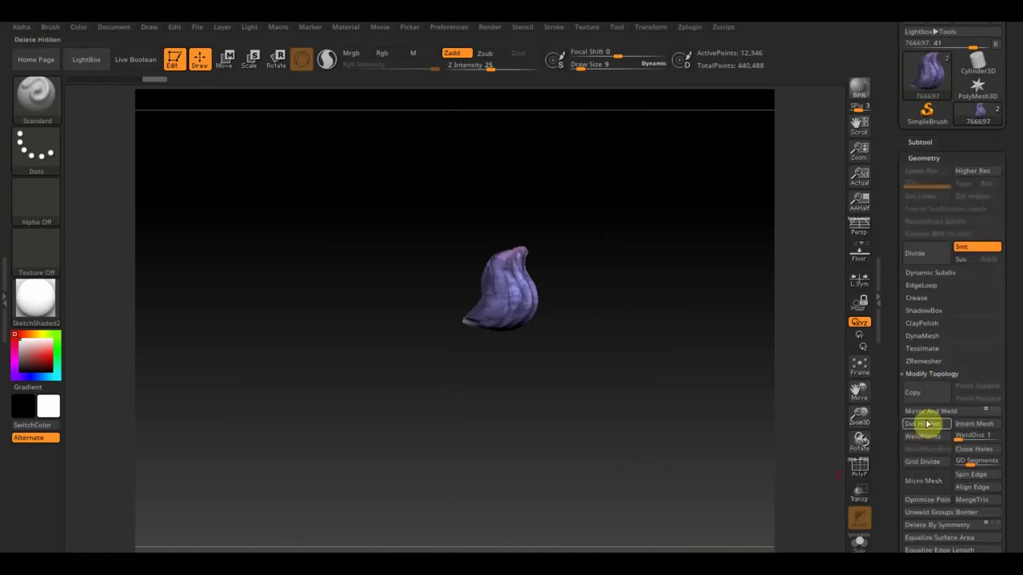
{"action": "left_click", "coordinate": [927, 426]}
{"action": "left_click", "coordinate": [926, 143]}
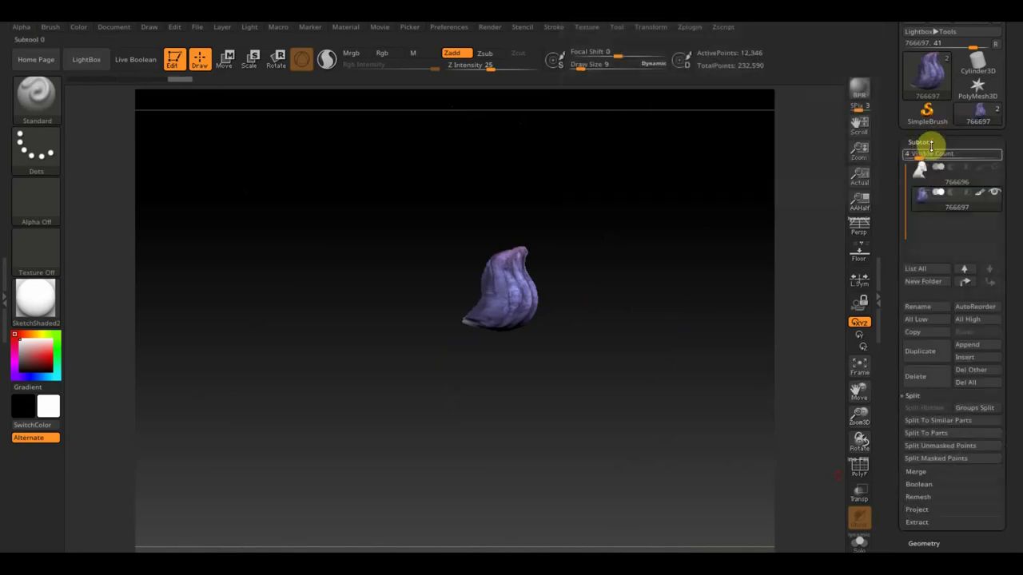
Step: On the 766696 bust, hide the beard area and turn on polypaint display
{"action": "left_click", "coordinate": [931, 177]}
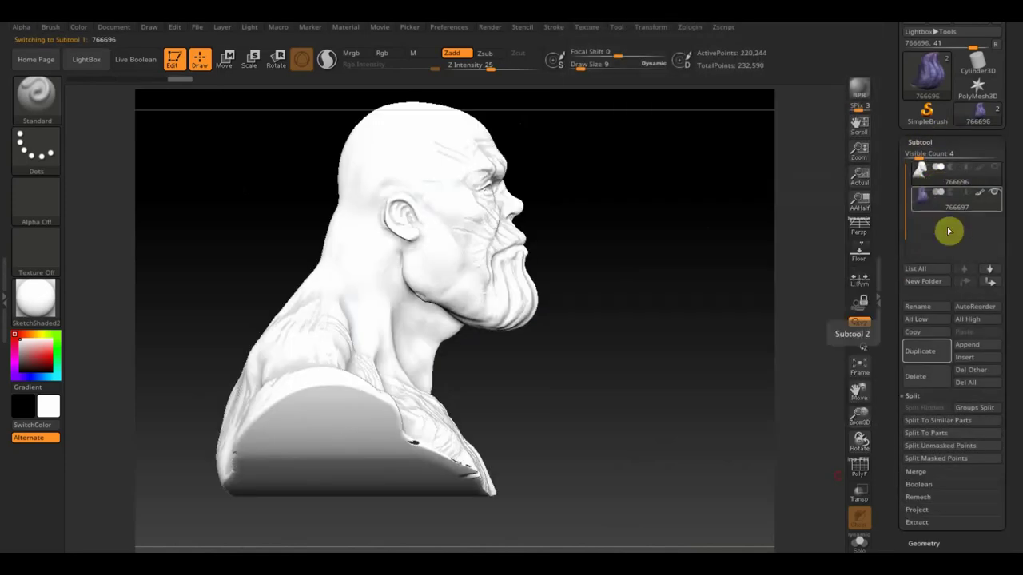
{"action": "left_click", "coordinate": [530, 299], "text": "ctrl+shift"}
{"action": "left_click", "coordinate": [530, 303], "text": "ctrl+shift"}
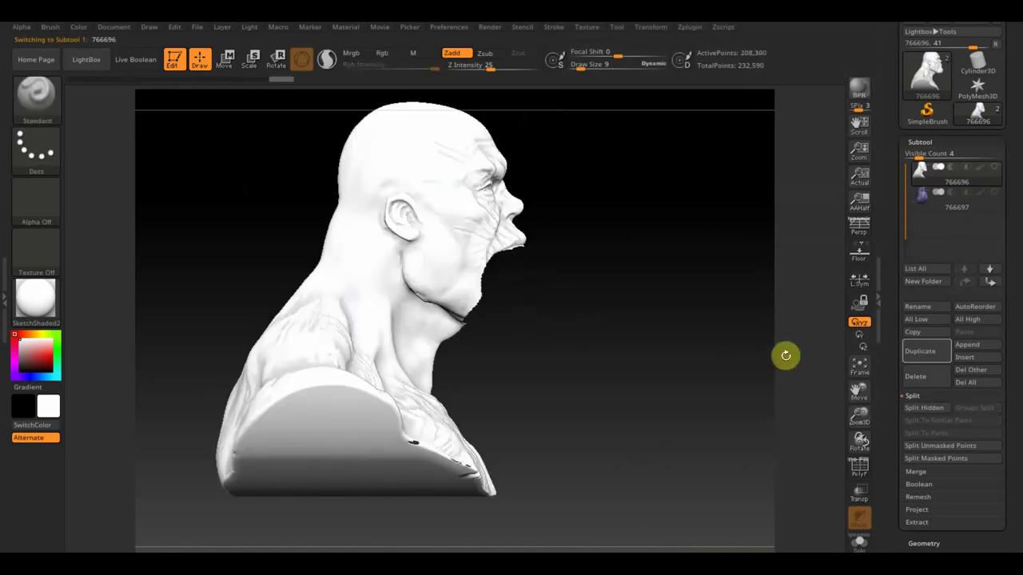
{"action": "left_click", "coordinate": [981, 167]}
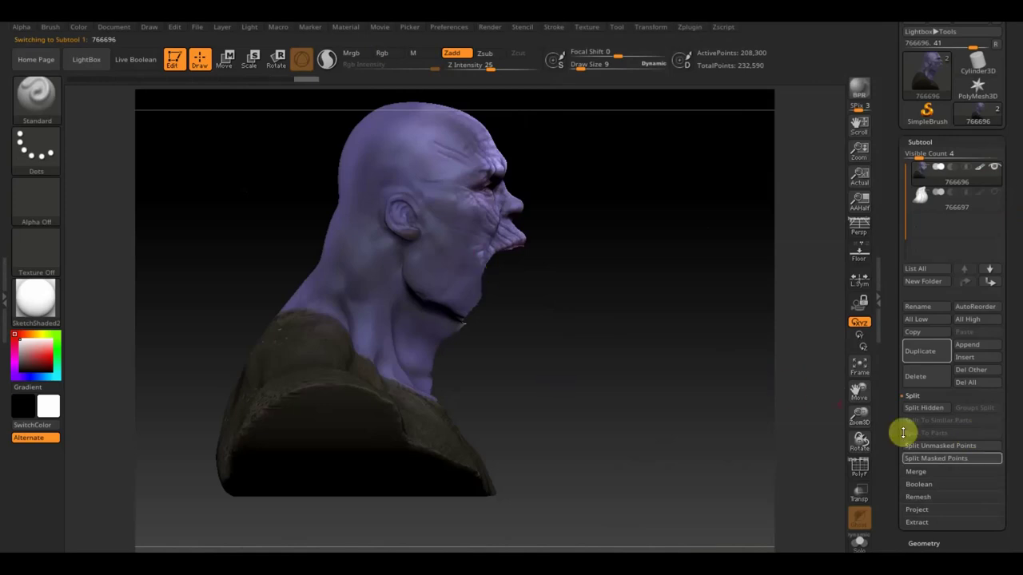
{"action": "left_click_drag", "start_coordinate": [1011, 522], "coordinate": [1012, 481]}
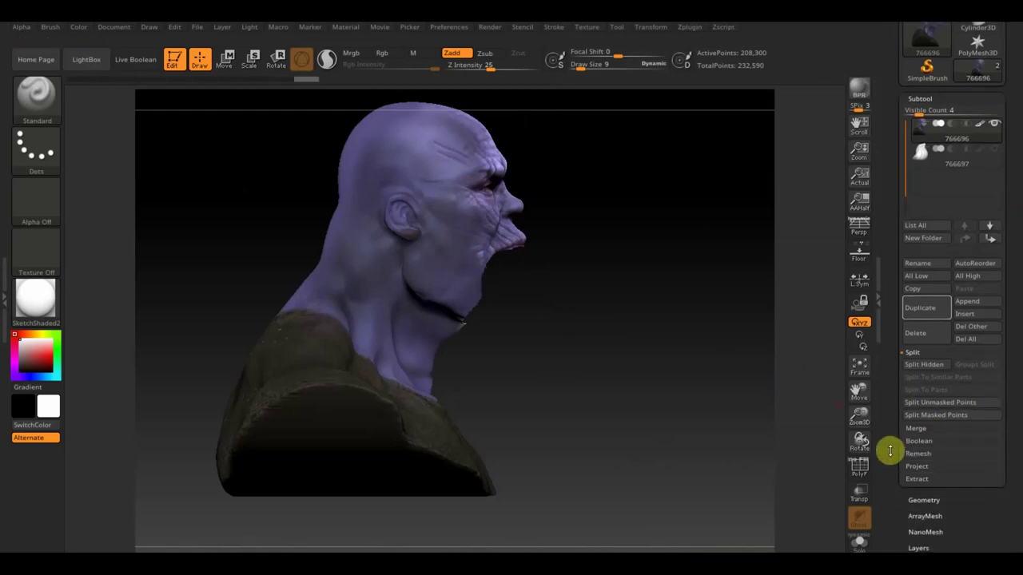
Step: Weld the bust's points, subdivide once, and delete the lower subdivision levels
{"action": "left_click", "coordinate": [925, 499]}
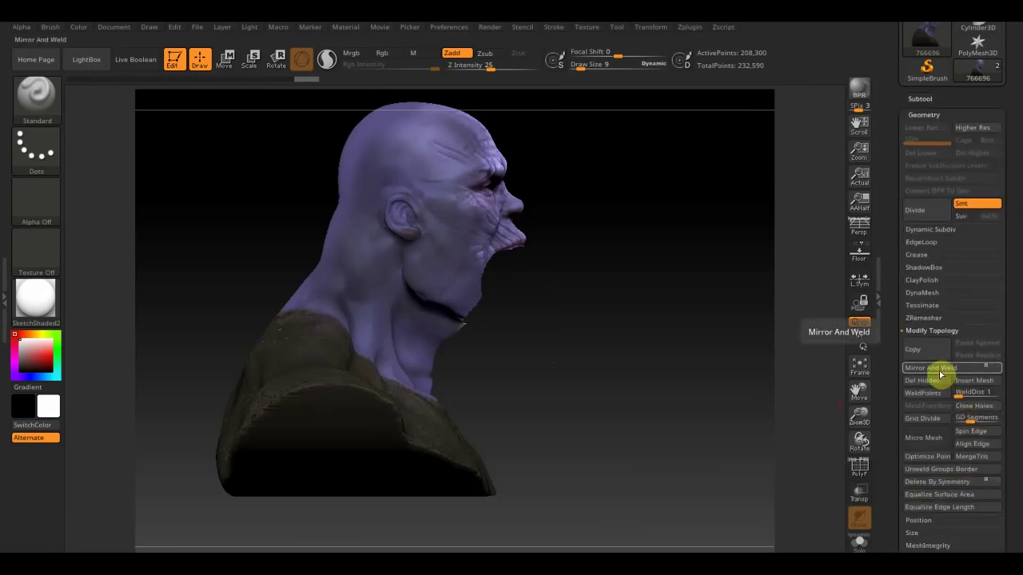
{"action": "left_click", "coordinate": [931, 394]}
{"action": "mouse_move", "coordinate": [743, 381]}
{"action": "left_mouse_down"}
{"action": "mouse_move", "coordinate": [676, 370]}
{"action": "mouse_move", "coordinate": [710, 320]}
{"action": "mouse_move", "coordinate": [744, 324]}
{"action": "left_mouse_up"}
{"action": "mouse_move", "coordinate": [735, 288]}
{"action": "left_mouse_down"}
{"action": "mouse_move", "coordinate": [636, 301]}
{"action": "mouse_move", "coordinate": [647, 302]}
{"action": "left_mouse_up"}
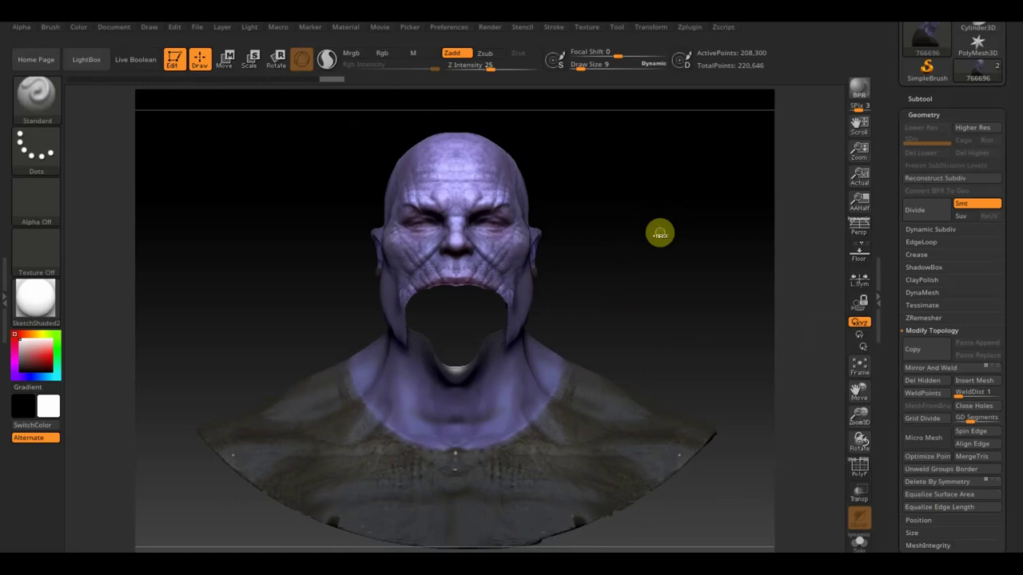
{"action": "key", "text": "ctrl"}
{"action": "key", "text": "ctrl+d"}
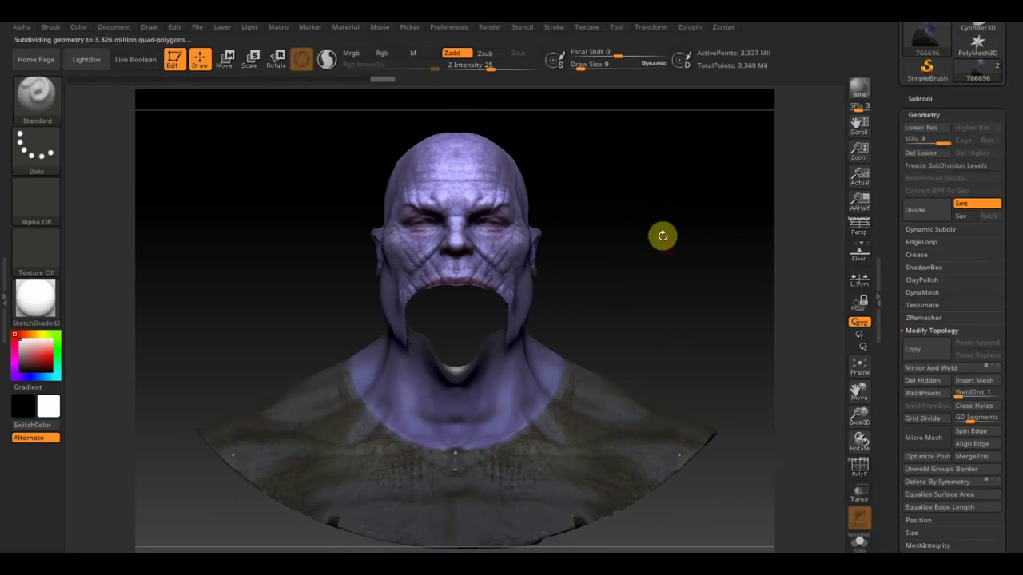
{"action": "left_click", "coordinate": [926, 153]}
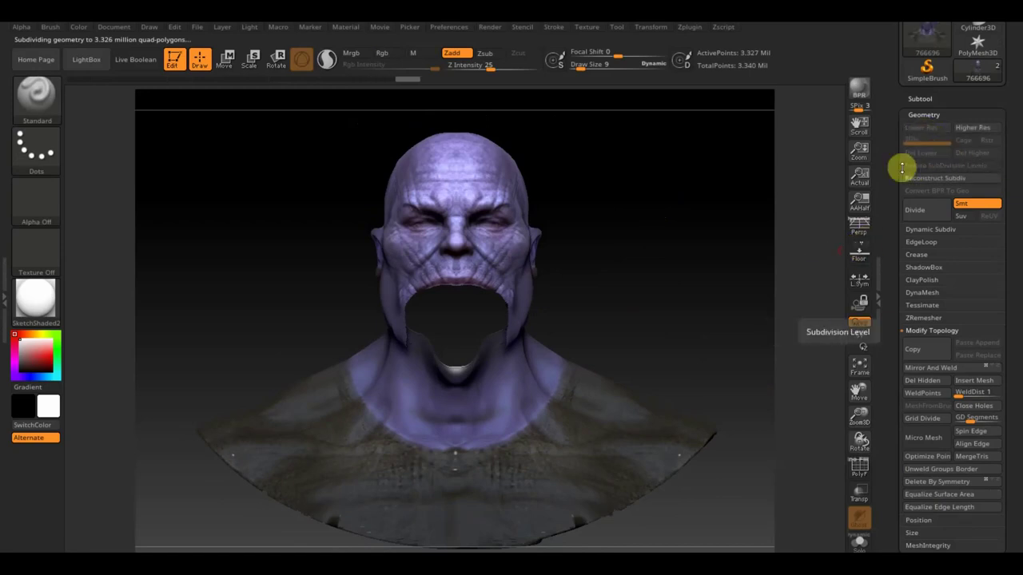
Step: DynaMesh the bust at resolution 1104 to seal the chin hole
{"action": "left_click", "coordinate": [925, 294]}
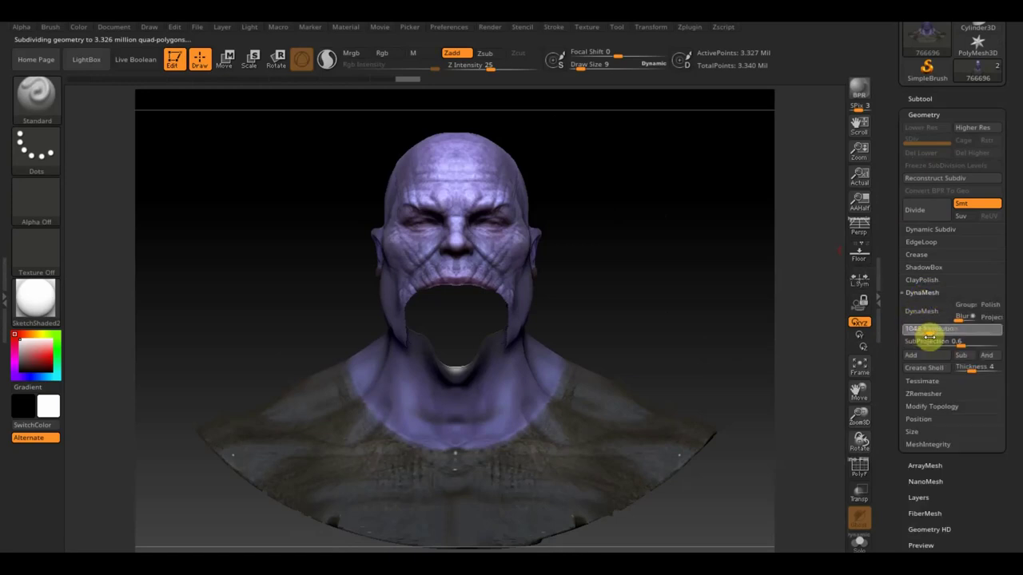
{"action": "left_click_drag", "start_coordinate": [940, 337], "coordinate": [933, 338]}
{"action": "left_click", "coordinate": [921, 311]}
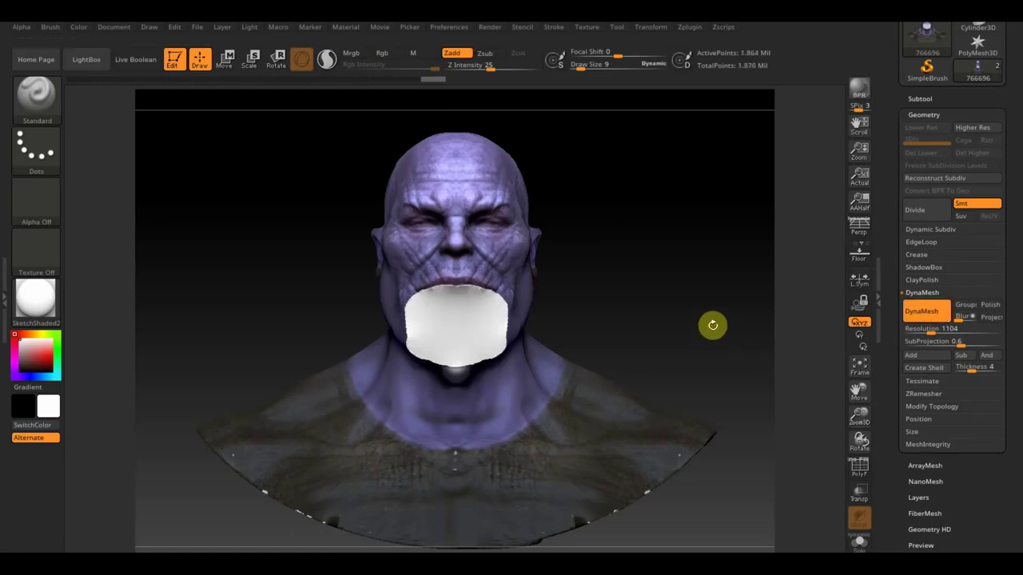
{"action": "mouse_move", "coordinate": [703, 323]}
{"action": "left_mouse_down"}
{"action": "mouse_move", "coordinate": [709, 329]}
{"action": "mouse_move", "coordinate": [692, 312]}
{"action": "mouse_move", "coordinate": [648, 326]}
{"action": "mouse_move", "coordinate": [640, 269]}
{"action": "mouse_move", "coordinate": [650, 312]}
{"action": "left_mouse_up"}
{"action": "left_click", "coordinate": [36, 94]}
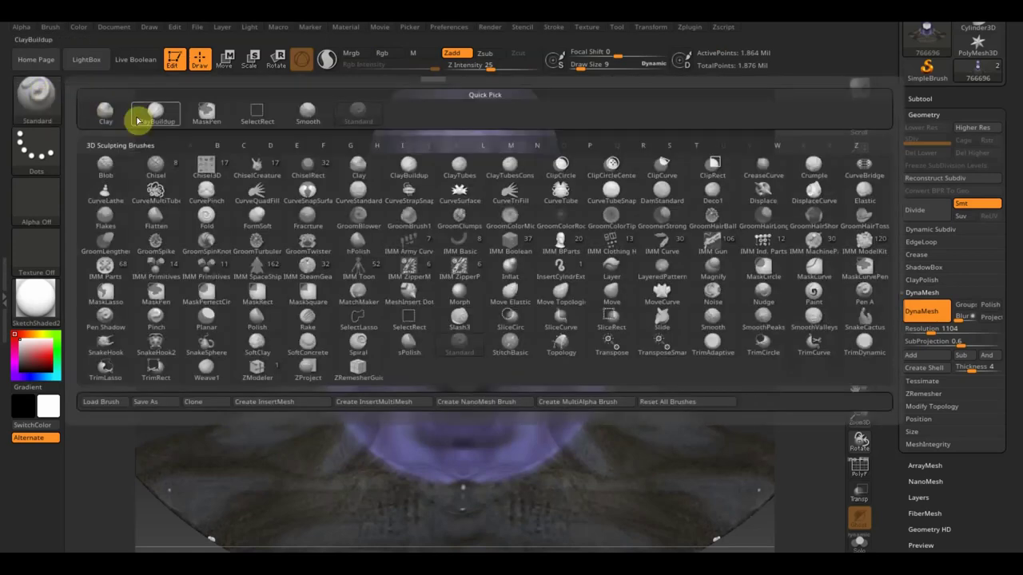
Step: Select the ClayBuildup brush at Z Intensity 2 with BackfaceMask auto masking enabled
{"action": "left_click", "coordinate": [155, 114]}
{"action": "left_click_drag", "start_coordinate": [484, 67], "coordinate": [459, 68]}
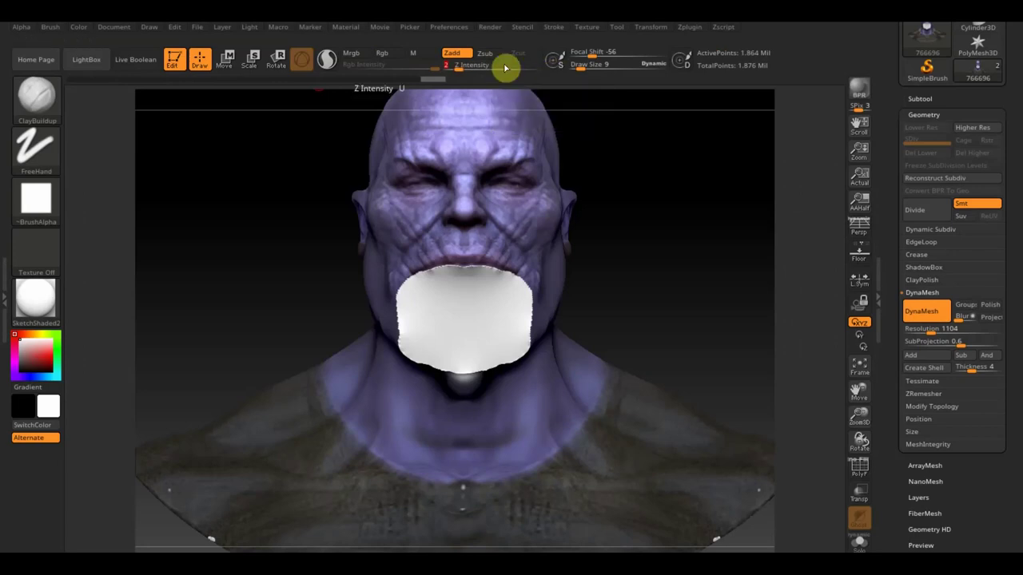
{"action": "left_click", "coordinate": [48, 28]}
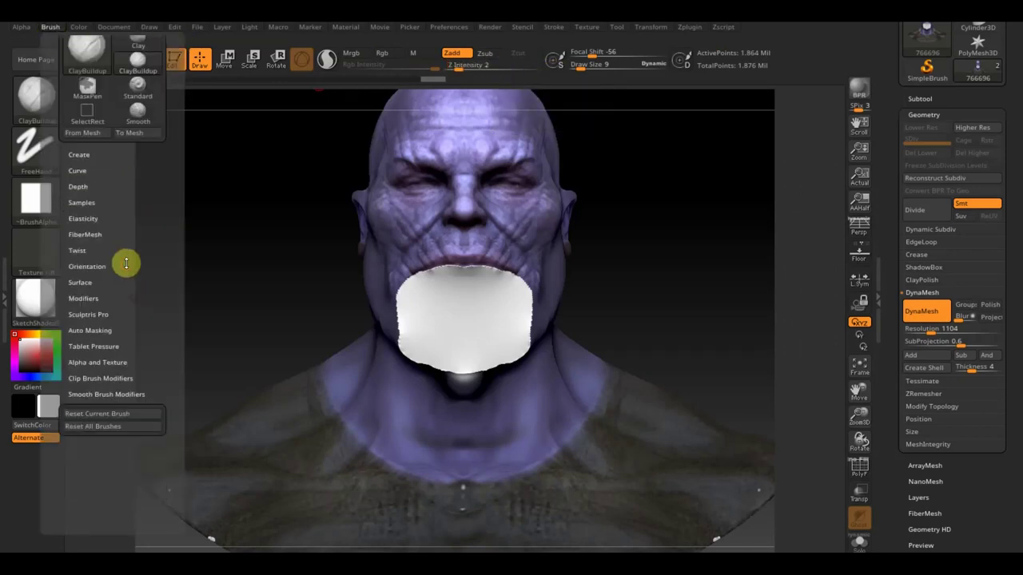
{"action": "left_click", "coordinate": [105, 329]}
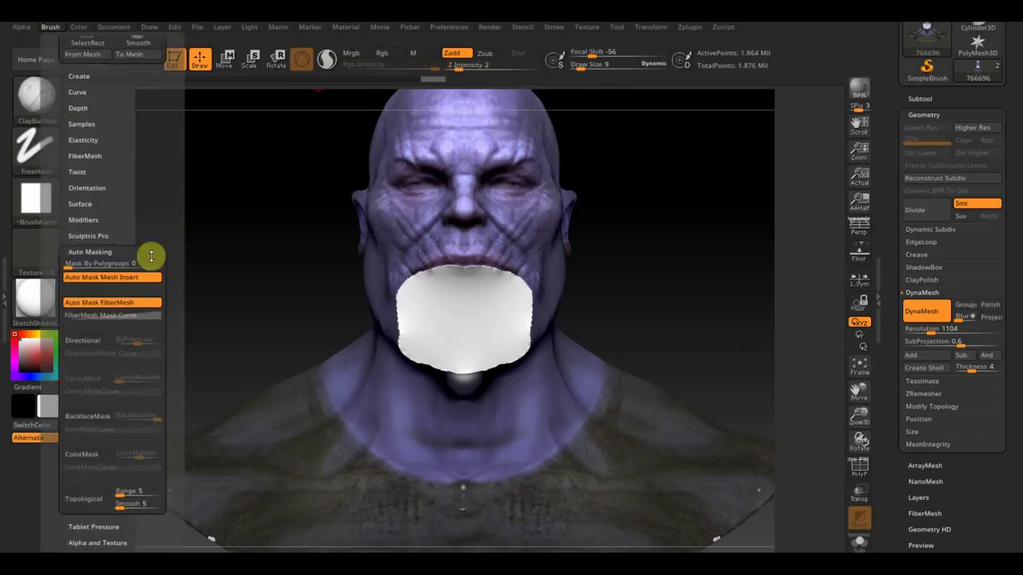
{"action": "left_click", "coordinate": [96, 369]}
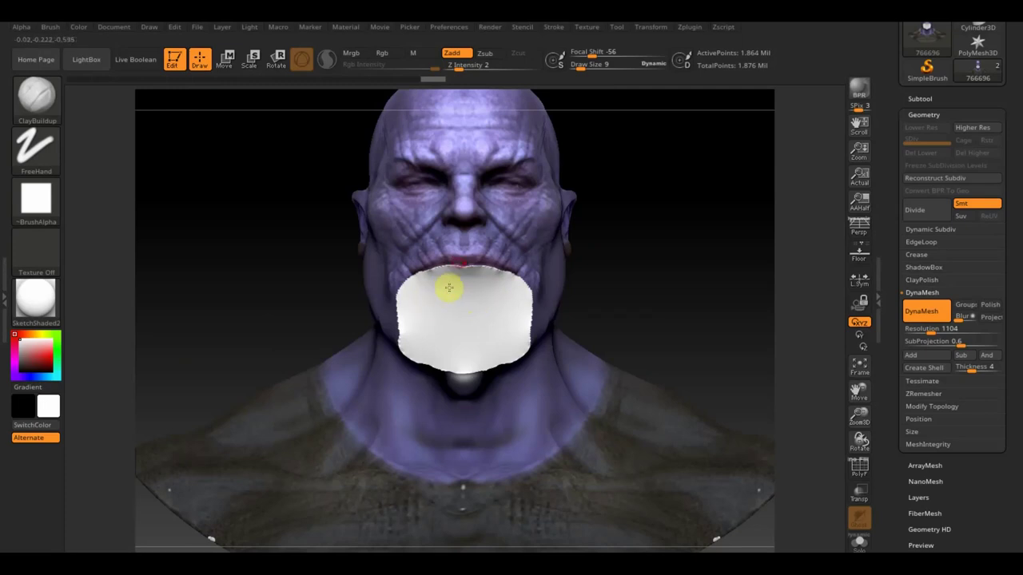
{"action": "left_click", "coordinate": [582, 68]}
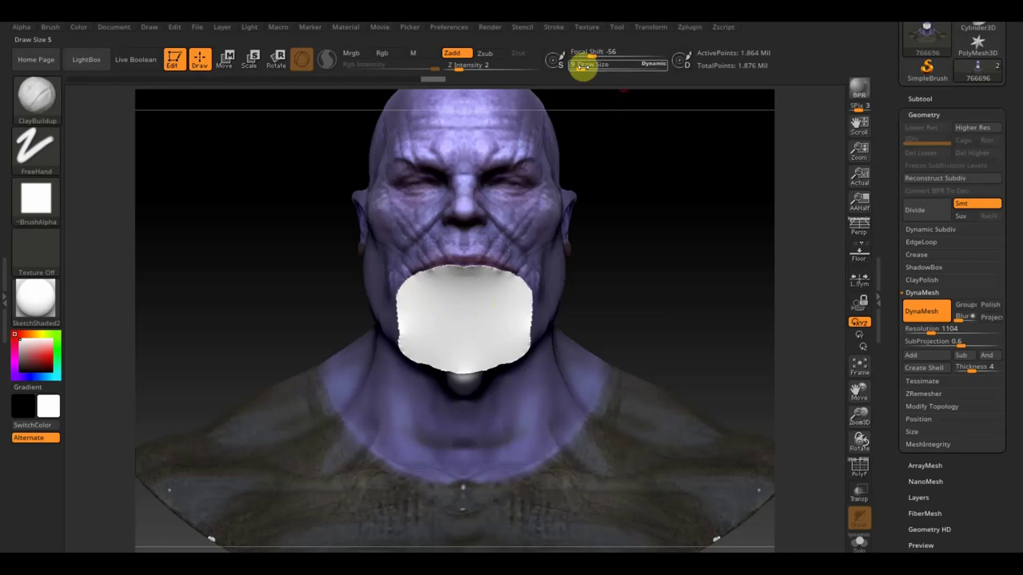
Step: At Draw Size 45, build up ClayBuildup strokes inside the mouth plug
{"action": "type", "text": "45"}
{"action": "key", "text": "Return"}
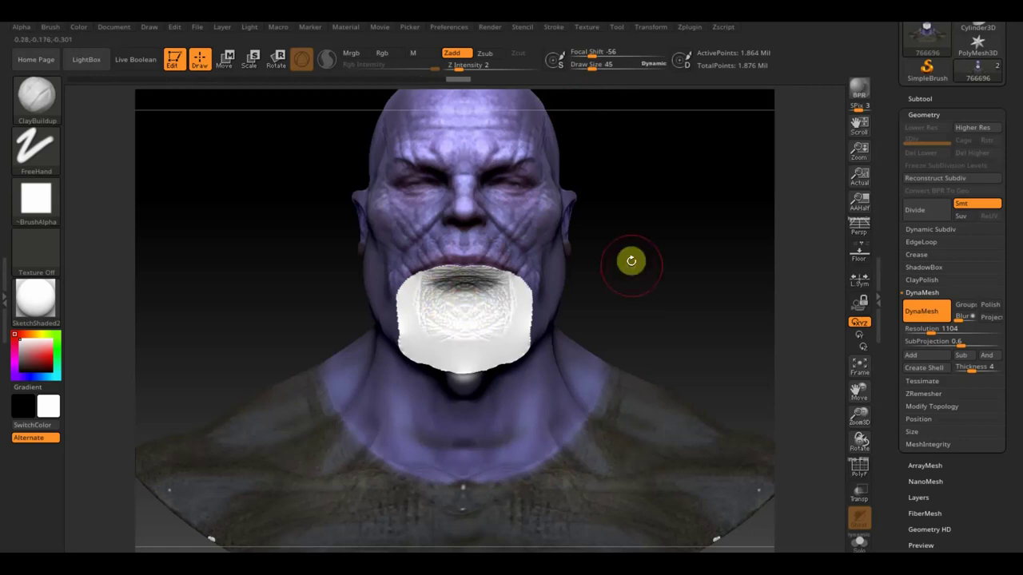
{"action": "left_click_drag", "start_coordinate": [631, 258], "coordinate": [632, 190]}
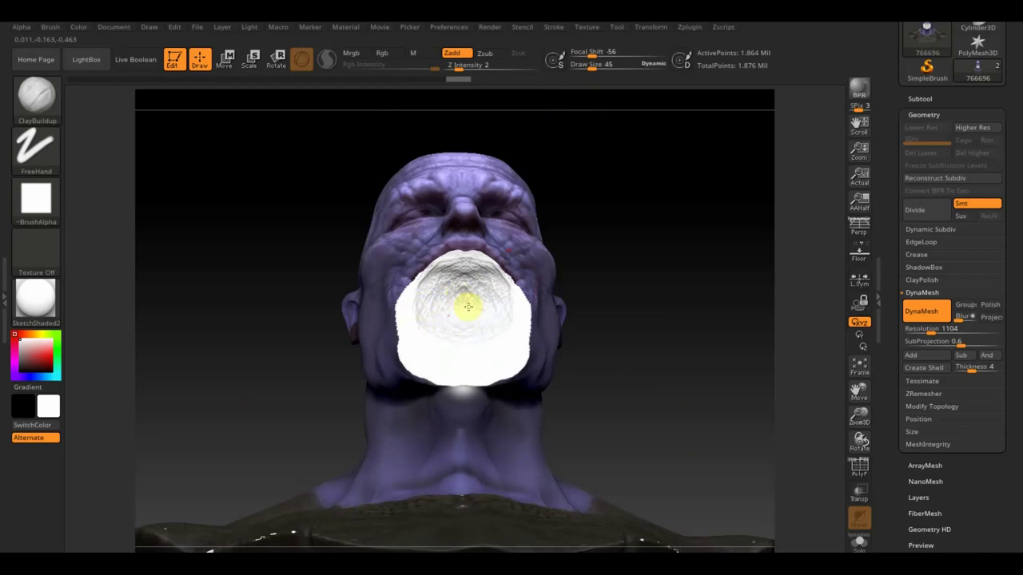
{"action": "left_click_drag", "start_coordinate": [671, 215], "coordinate": [667, 263]}
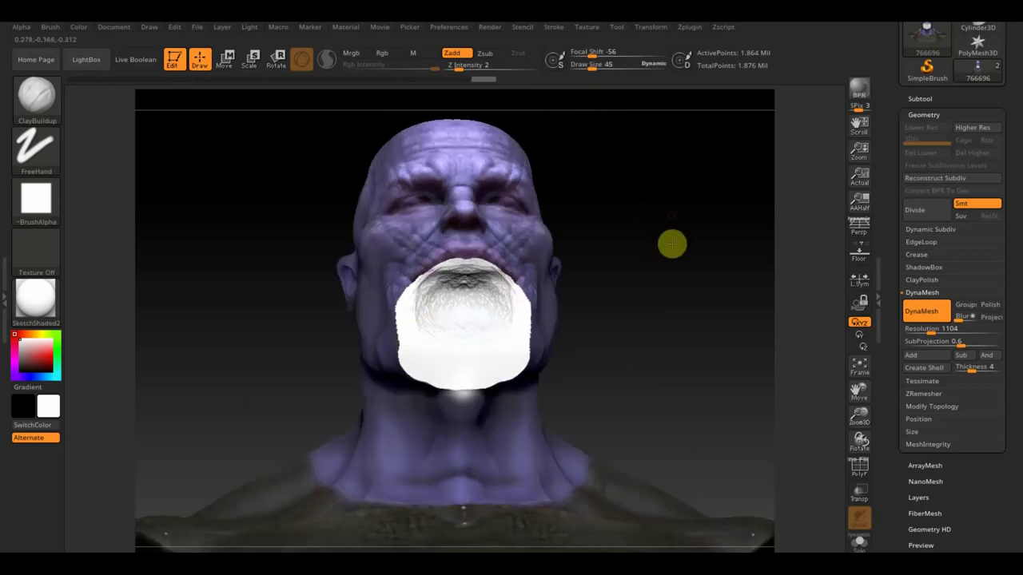
{"action": "left_click_drag", "start_coordinate": [505, 334], "coordinate": [480, 314]}
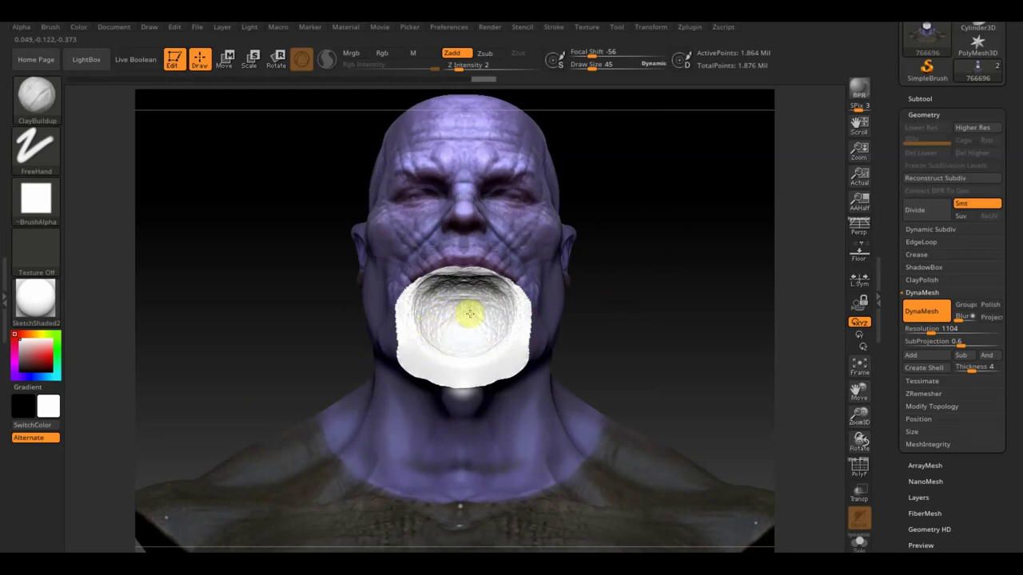
{"action": "left_click_drag", "start_coordinate": [426, 312], "coordinate": [419, 318]}
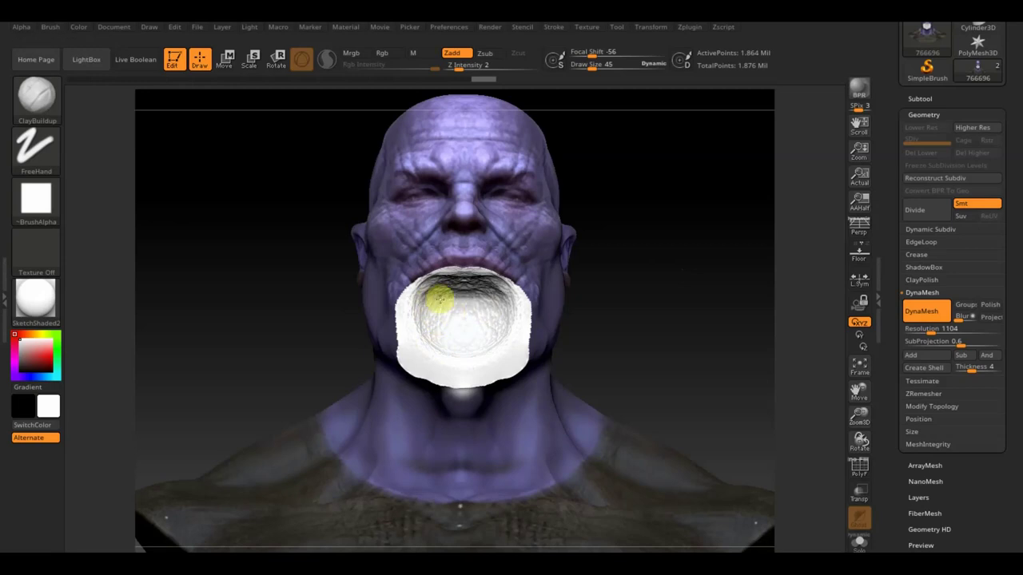
{"action": "mouse_move", "coordinate": [446, 303]}
{"action": "left_mouse_down"}
{"action": "mouse_move", "coordinate": [495, 301]}
{"action": "mouse_move", "coordinate": [452, 290]}
{"action": "mouse_move", "coordinate": [468, 288]}
{"action": "left_mouse_up"}
Step: Reduce Draw Size to 19 and sculpt folds along the upper inner mouth rim
{"action": "scroll", "coordinate": [644, 265], "scroll_direction": "up", "scroll_amount": 1}
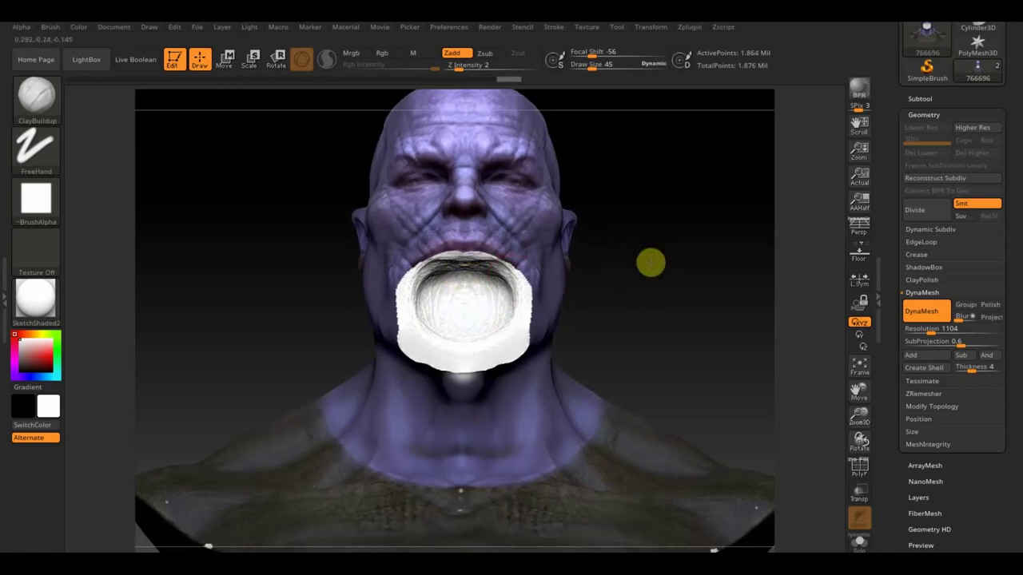
{"action": "scroll", "coordinate": [650, 263], "scroll_direction": "up", "scroll_amount": 1}
{"action": "left_click_drag", "start_coordinate": [605, 65], "coordinate": [589, 69]}
{"action": "mouse_move", "coordinate": [697, 268]}
{"action": "left_mouse_down"}
{"action": "mouse_move", "coordinate": [712, 276]}
{"action": "mouse_move", "coordinate": [503, 260]}
{"action": "mouse_move", "coordinate": [438, 244]}
{"action": "mouse_move", "coordinate": [465, 244]}
{"action": "mouse_move", "coordinate": [434, 233]}
{"action": "mouse_move", "coordinate": [412, 236]}
{"action": "left_mouse_up"}
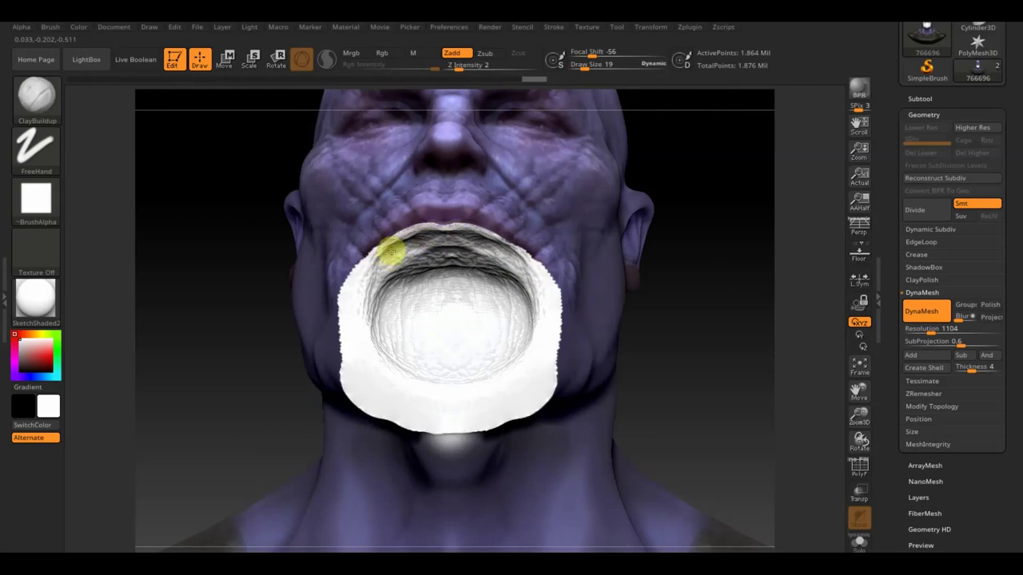
{"action": "mouse_move", "coordinate": [373, 266]}
{"action": "left_mouse_down"}
{"action": "mouse_move", "coordinate": [433, 240]}
{"action": "mouse_move", "coordinate": [406, 274]}
{"action": "mouse_move", "coordinate": [401, 255]}
{"action": "mouse_move", "coordinate": [431, 285]}
{"action": "left_mouse_up"}
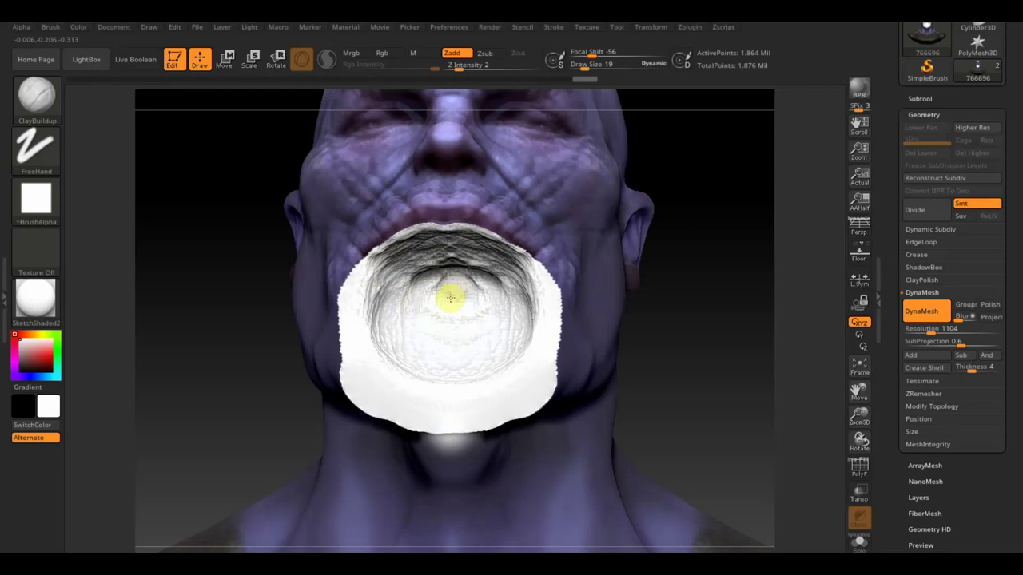
Step: Smooth the sculpted inside of the mouth
{"action": "mouse_move", "coordinate": [719, 245]}
{"action": "left_mouse_down"}
{"action": "mouse_move", "coordinate": [722, 279]}
{"action": "mouse_move", "coordinate": [606, 295]}
{"action": "left_mouse_up"}
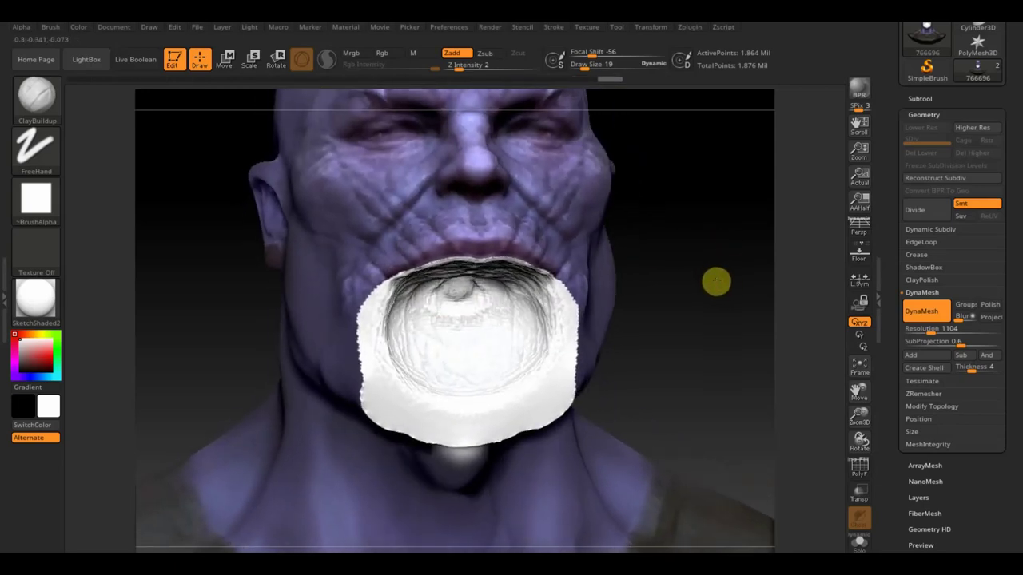
{"action": "key", "text": "shift"}
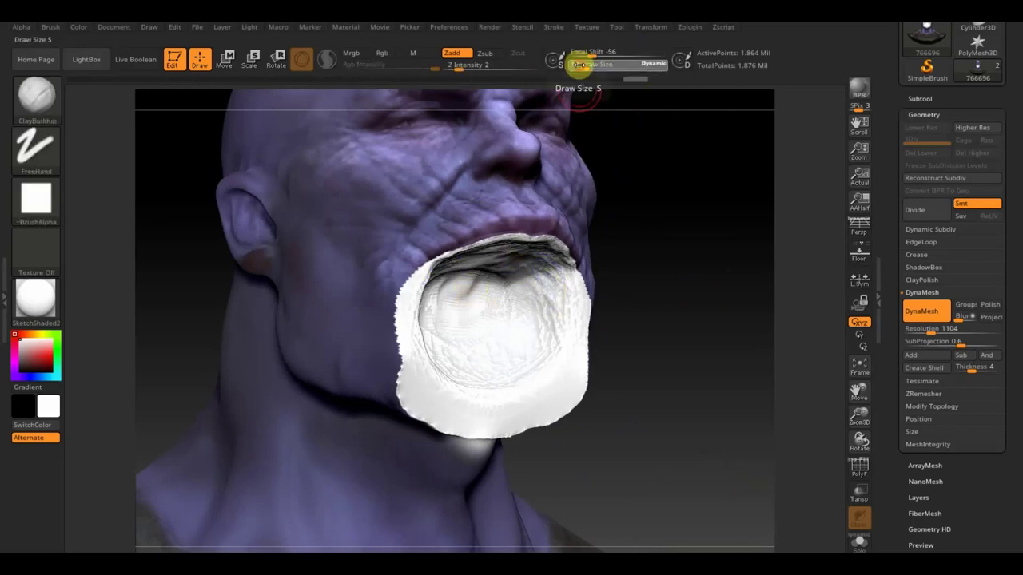
{"action": "left_click_drag", "start_coordinate": [525, 290], "coordinate": [532, 342], "text": "shift"}
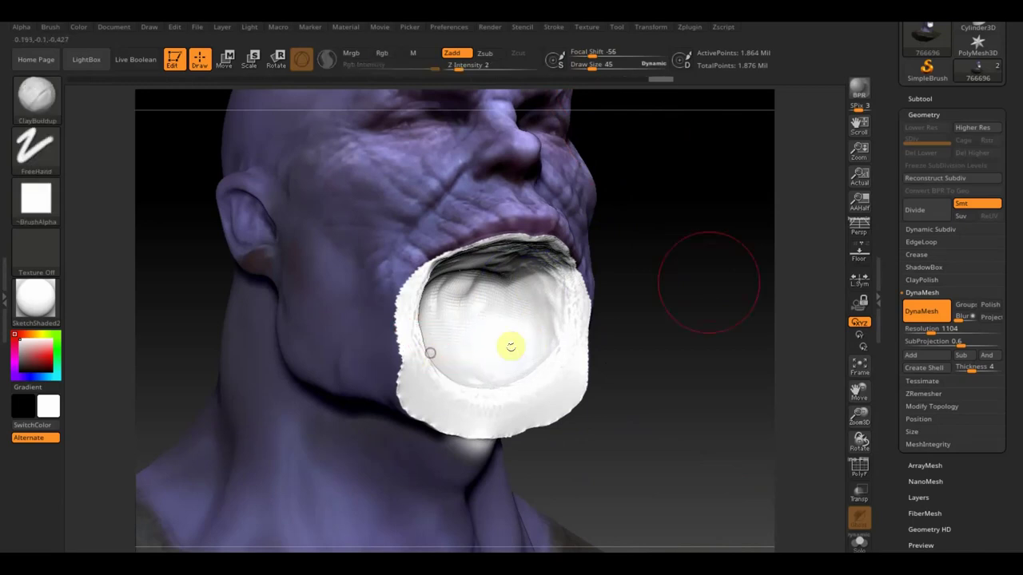
Step: Smooth the upper mouth rim at Draw Size 21, then make the 766697 beard subtool visible
{"action": "left_click_drag", "start_coordinate": [696, 285], "coordinate": [685, 290]}
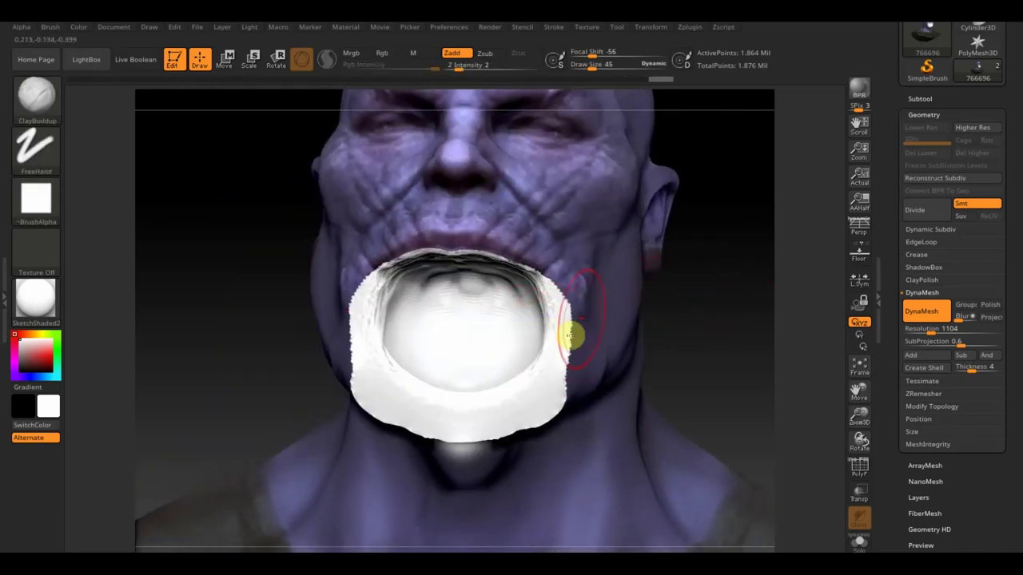
{"action": "left_click_drag", "start_coordinate": [593, 67], "coordinate": [584, 62]}
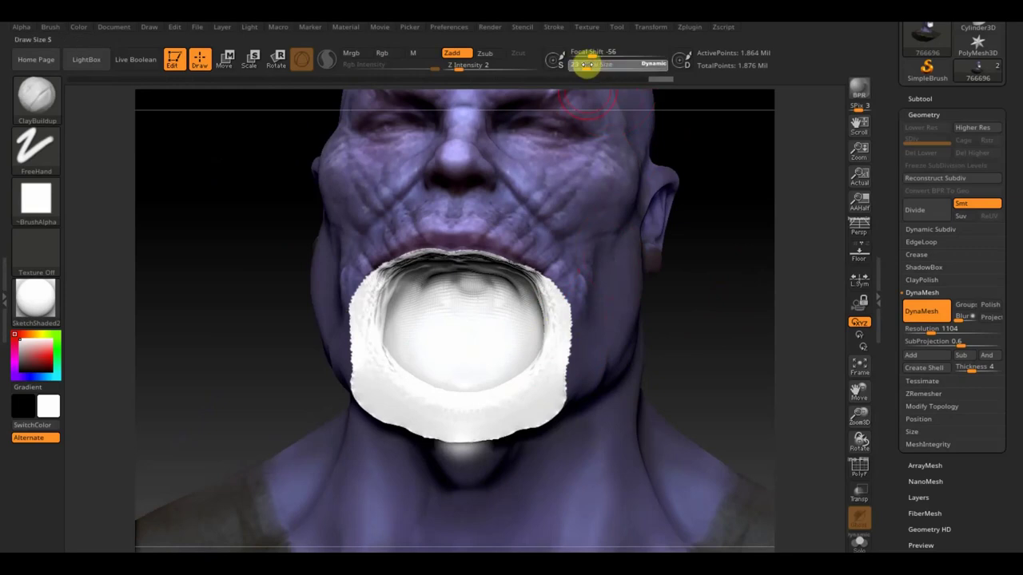
{"action": "mouse_move", "coordinate": [692, 251]}
{"action": "left_mouse_down"}
{"action": "mouse_move", "coordinate": [707, 227]}
{"action": "mouse_move", "coordinate": [696, 214]}
{"action": "left_mouse_up"}
{"action": "mouse_move", "coordinate": [520, 274]}
{"action": "left_mouse_down", "text": "shift"}
{"action": "mouse_move", "coordinate": [496, 234]}
{"action": "mouse_move", "coordinate": [435, 229]}
{"action": "mouse_move", "coordinate": [399, 251]}
{"action": "left_mouse_up", "text": "shift"}
{"action": "left_click_drag", "start_coordinate": [708, 227], "coordinate": [706, 258]}
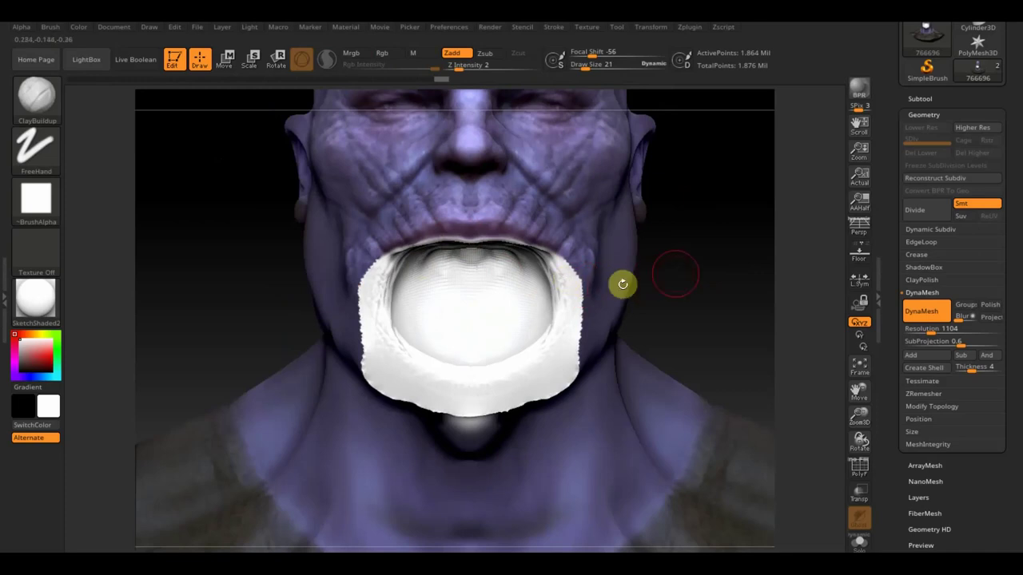
{"action": "left_click", "coordinate": [918, 99]}
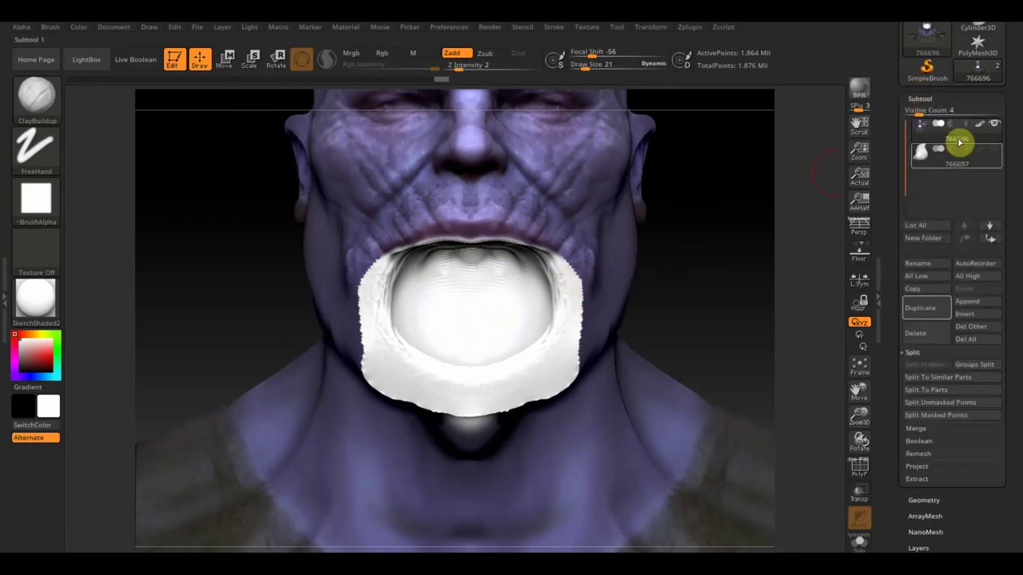
{"action": "left_click", "coordinate": [994, 151]}
{"action": "mouse_move", "coordinate": [981, 154]}
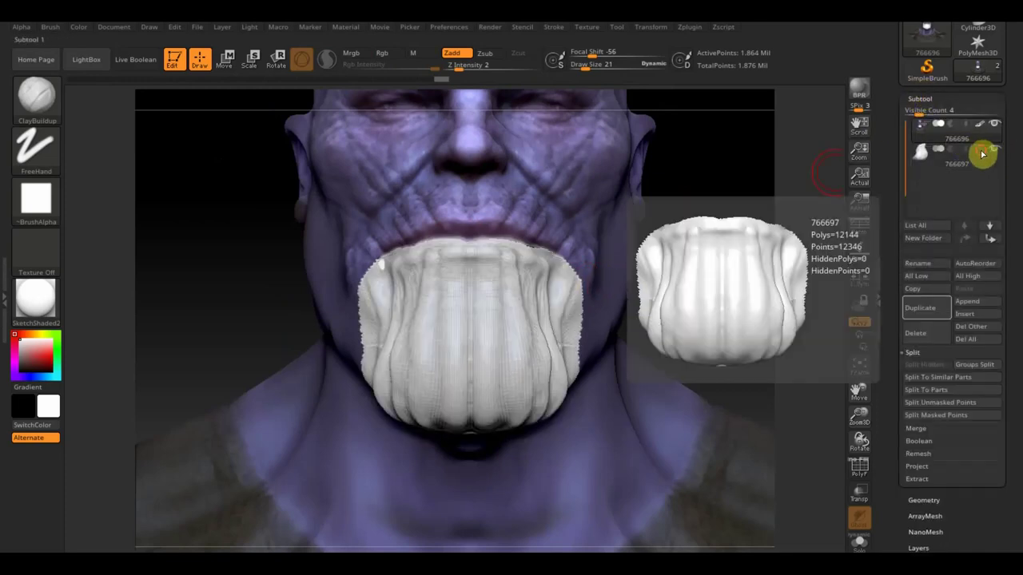
Step: Select the 766697 mouth piece with Solo on and turn it edge-on
{"action": "left_click", "coordinate": [981, 128]}
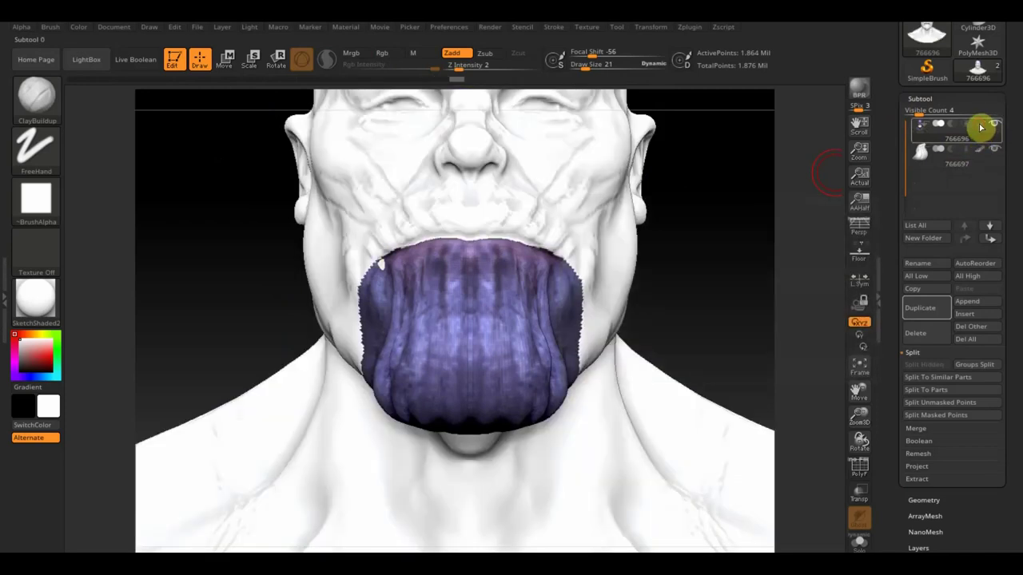
{"action": "left_click", "coordinate": [927, 160], "text": "ctrl+shift"}
{"action": "left_click_drag", "start_coordinate": [703, 233], "coordinate": [755, 275]}
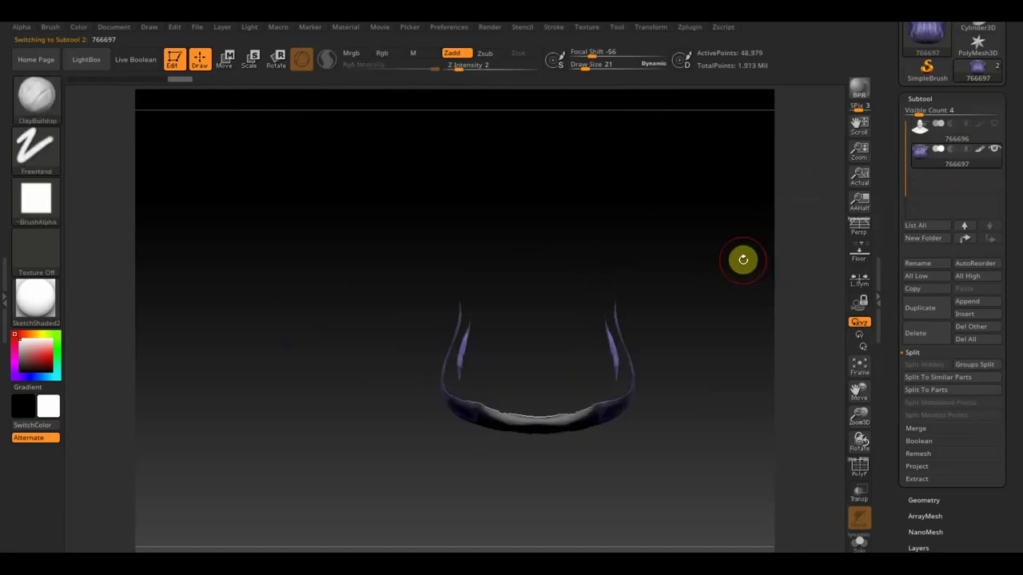
{"action": "left_click_drag", "start_coordinate": [742, 264], "coordinate": [743, 260]}
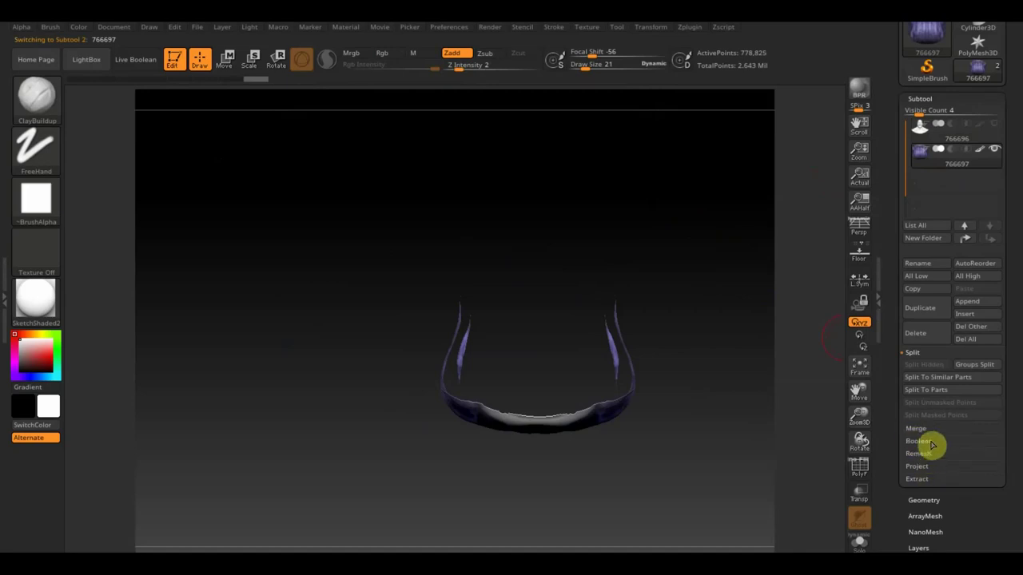
Step: DynaMesh the piece, undo the low-res attempt, and redo it at resolution 2360
{"action": "left_click", "coordinate": [924, 500]}
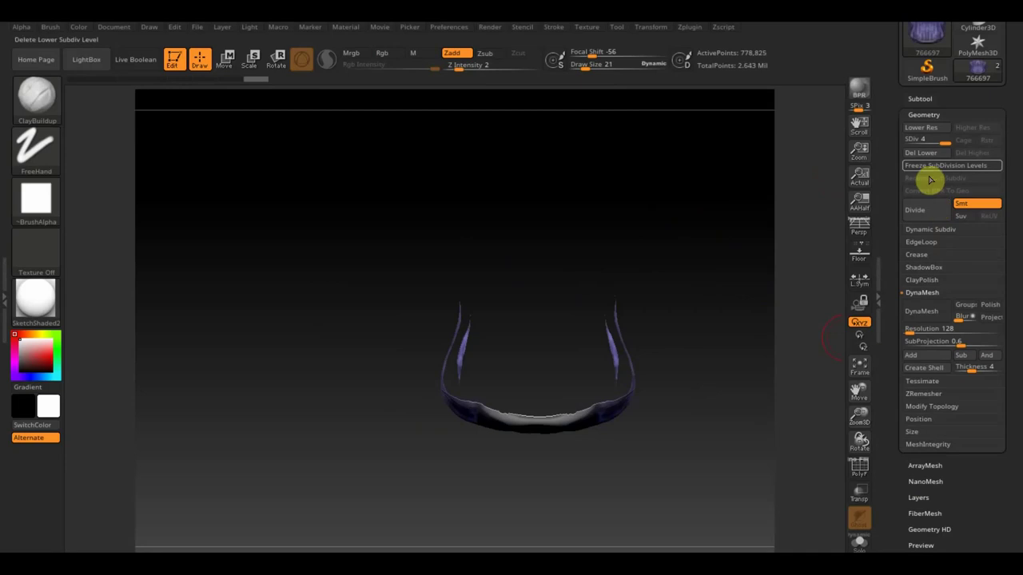
{"action": "left_click_drag", "start_coordinate": [912, 330], "coordinate": [930, 333]}
{"action": "left_click", "coordinate": [925, 313]}
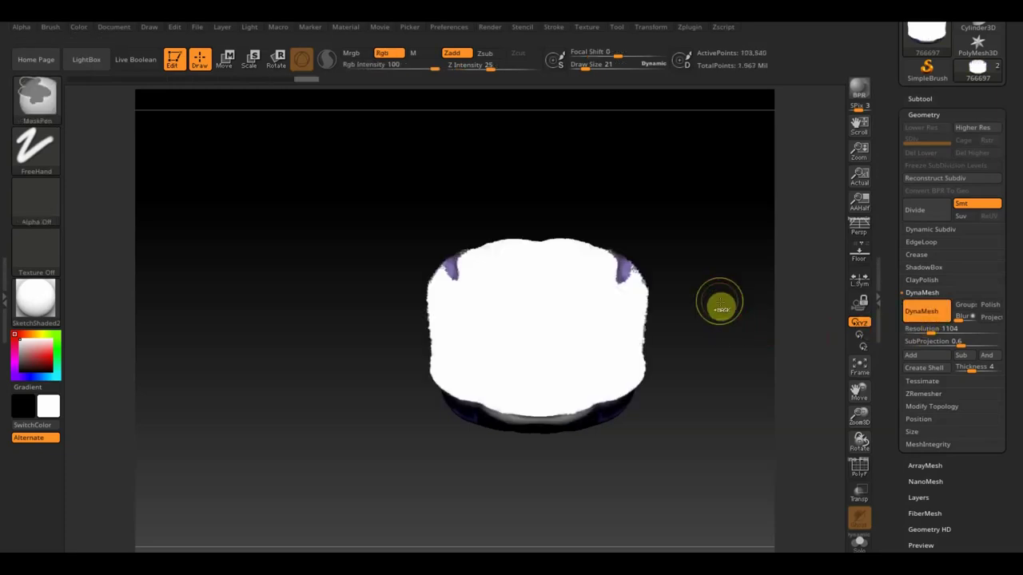
{"action": "key", "text": "ctrl+z"}
{"action": "left_click_drag", "start_coordinate": [906, 331], "coordinate": [943, 338]}
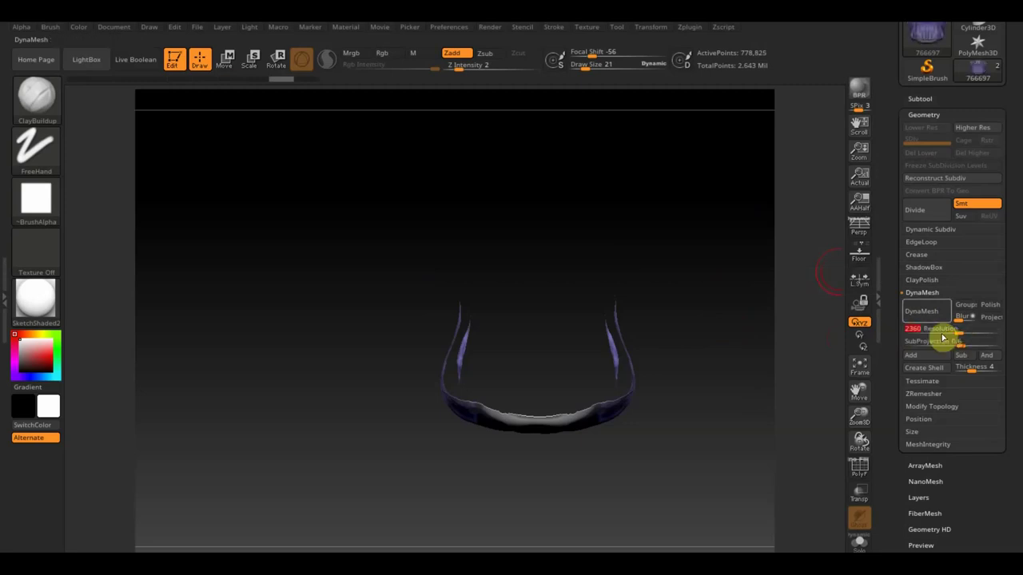
{"action": "left_click", "coordinate": [927, 313]}
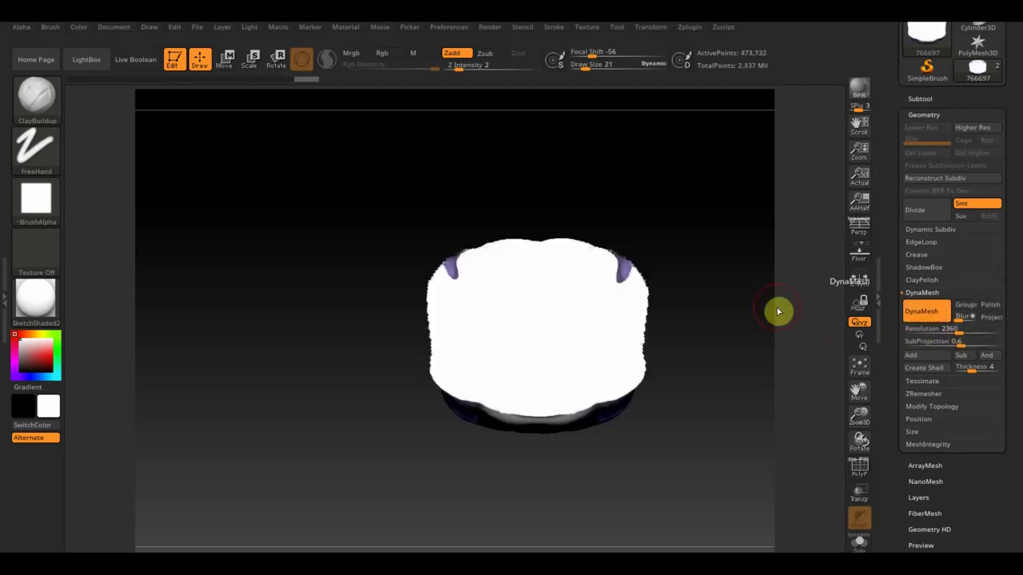
{"action": "mouse_move", "coordinate": [680, 265]}
{"action": "left_mouse_down"}
{"action": "mouse_move", "coordinate": [666, 362]}
{"action": "mouse_move", "coordinate": [575, 347]}
{"action": "mouse_move", "coordinate": [696, 292]}
{"action": "mouse_move", "coordinate": [696, 303]}
{"action": "left_mouse_up"}
{"action": "key", "text": "ctrl"}
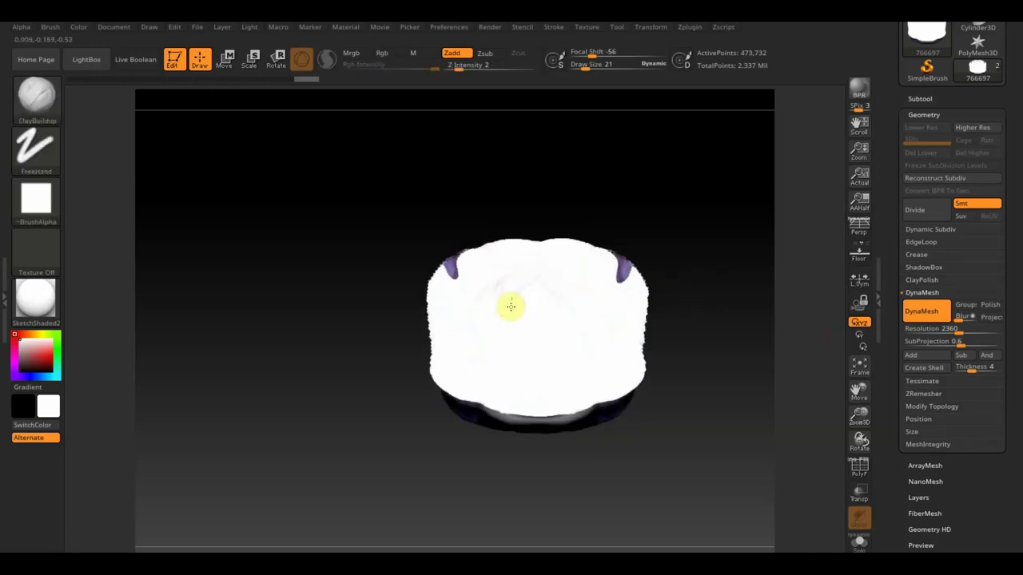
Step: Apply the MatCap Red Wax material and make the 766697 mouth piece active
{"action": "left_click", "coordinate": [48, 314]}
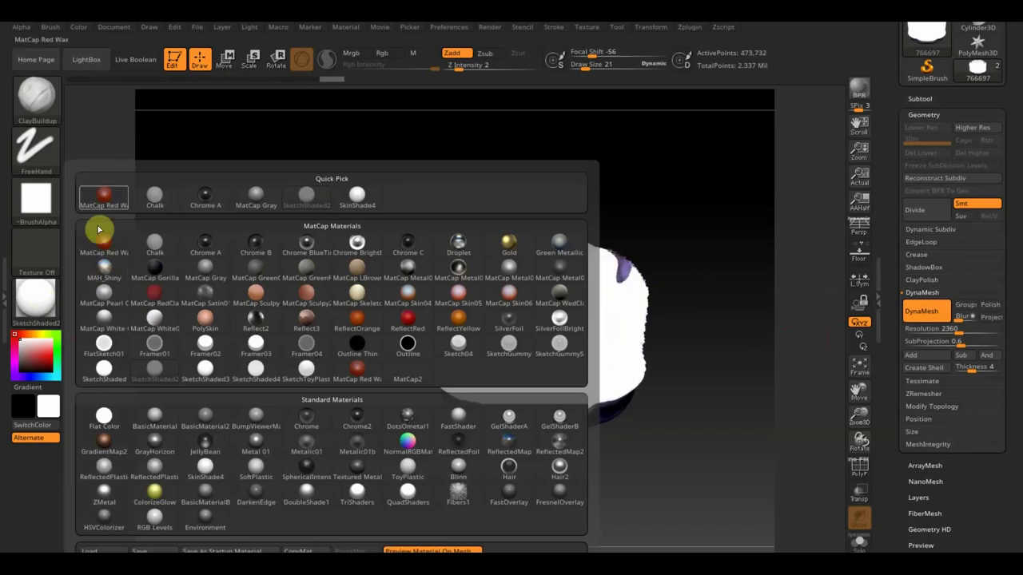
{"action": "left_click", "coordinate": [109, 192]}
{"action": "left_click", "coordinate": [954, 100]}
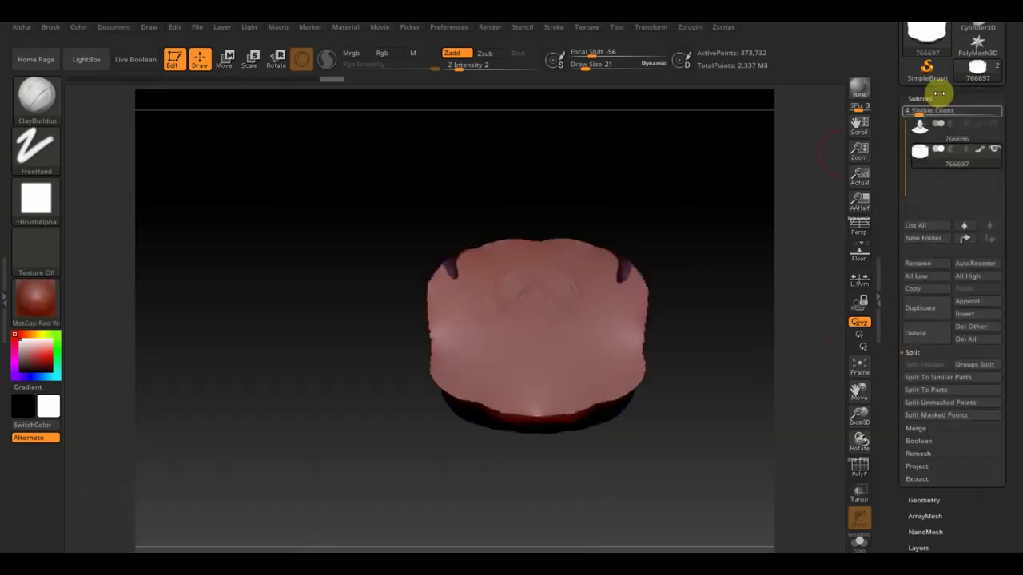
{"action": "left_click", "coordinate": [916, 165]}
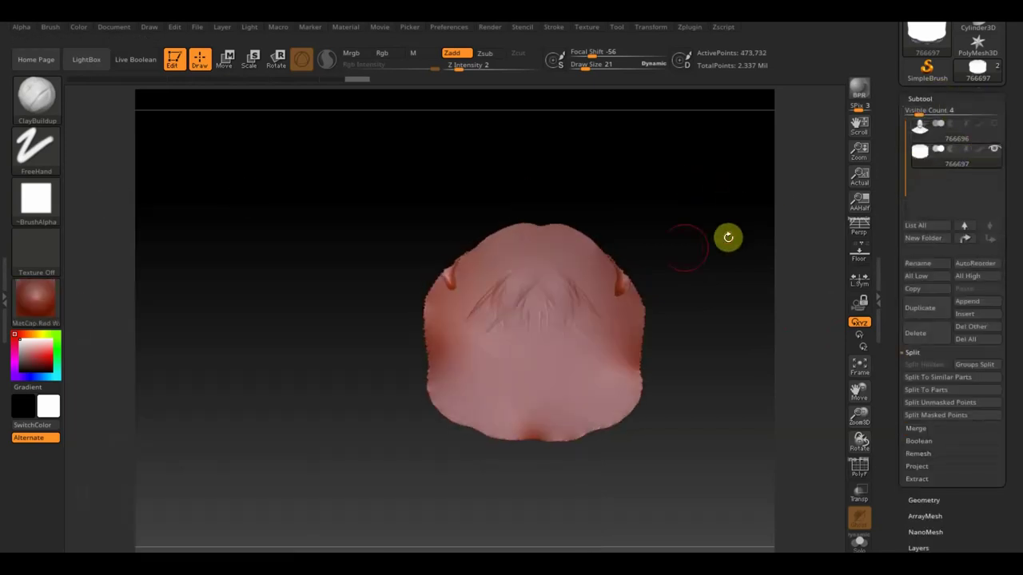
Step: Sculpt wrinkled, strand-like ClayBuildup detail across the inner surface, undoing one stroke
{"action": "mouse_move", "coordinate": [564, 270]}
{"action": "left_mouse_down"}
{"action": "mouse_move", "coordinate": [516, 272]}
{"action": "mouse_move", "coordinate": [488, 309]}
{"action": "mouse_move", "coordinate": [498, 294]}
{"action": "mouse_move", "coordinate": [471, 313]}
{"action": "mouse_move", "coordinate": [495, 353]}
{"action": "mouse_move", "coordinate": [551, 335]}
{"action": "mouse_move", "coordinate": [532, 287]}
{"action": "mouse_move", "coordinate": [495, 273]}
{"action": "mouse_move", "coordinate": [500, 264]}
{"action": "mouse_move", "coordinate": [507, 355]}
{"action": "mouse_move", "coordinate": [513, 283]}
{"action": "mouse_move", "coordinate": [483, 348]}
{"action": "left_mouse_up"}
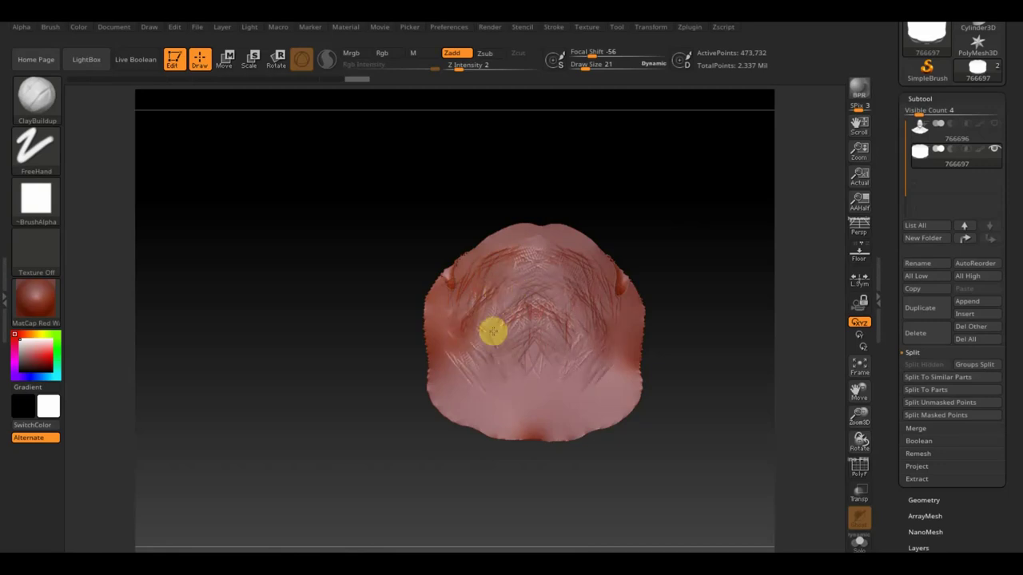
{"action": "mouse_move", "coordinate": [516, 312]}
{"action": "left_mouse_down"}
{"action": "mouse_move", "coordinate": [548, 326]}
{"action": "mouse_move", "coordinate": [504, 331]}
{"action": "mouse_move", "coordinate": [498, 312]}
{"action": "left_mouse_up"}
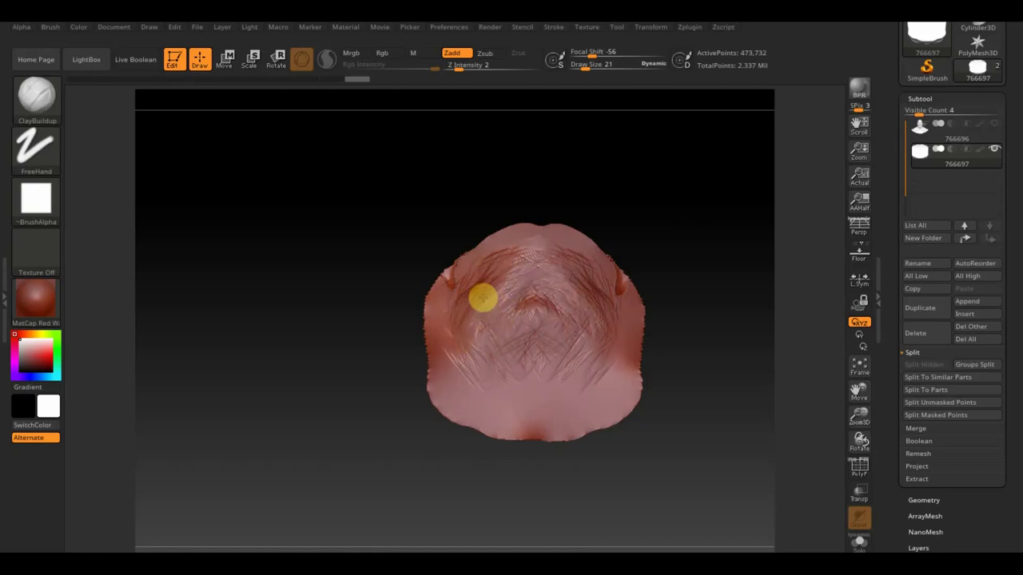
{"action": "key", "text": "ctrl+z"}
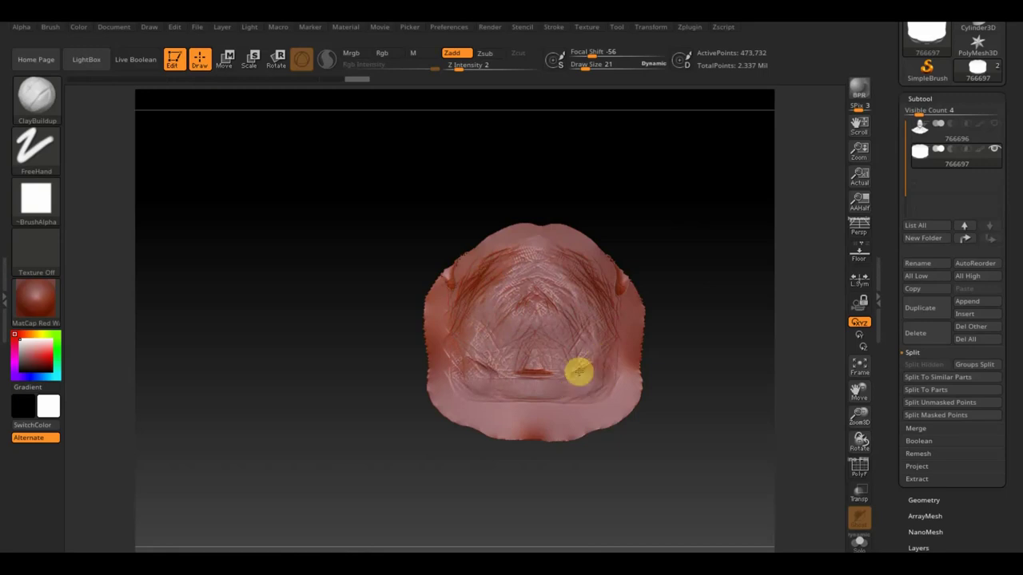
{"action": "left_click_drag", "start_coordinate": [581, 348], "coordinate": [533, 367]}
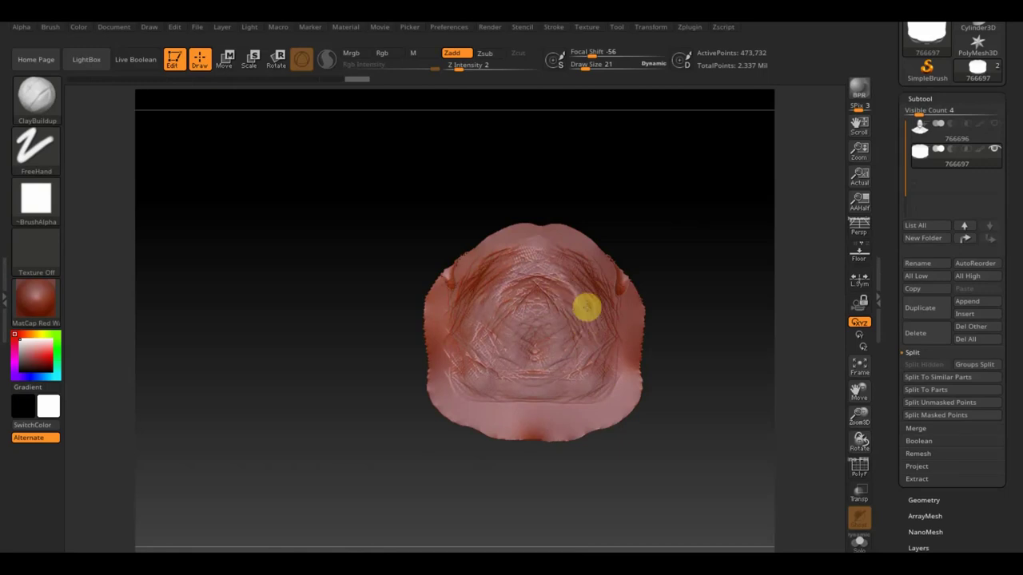
{"action": "mouse_move", "coordinate": [726, 237]}
{"action": "left_mouse_down"}
{"action": "mouse_move", "coordinate": [738, 270]}
{"action": "mouse_move", "coordinate": [747, 264]}
{"action": "left_mouse_up"}
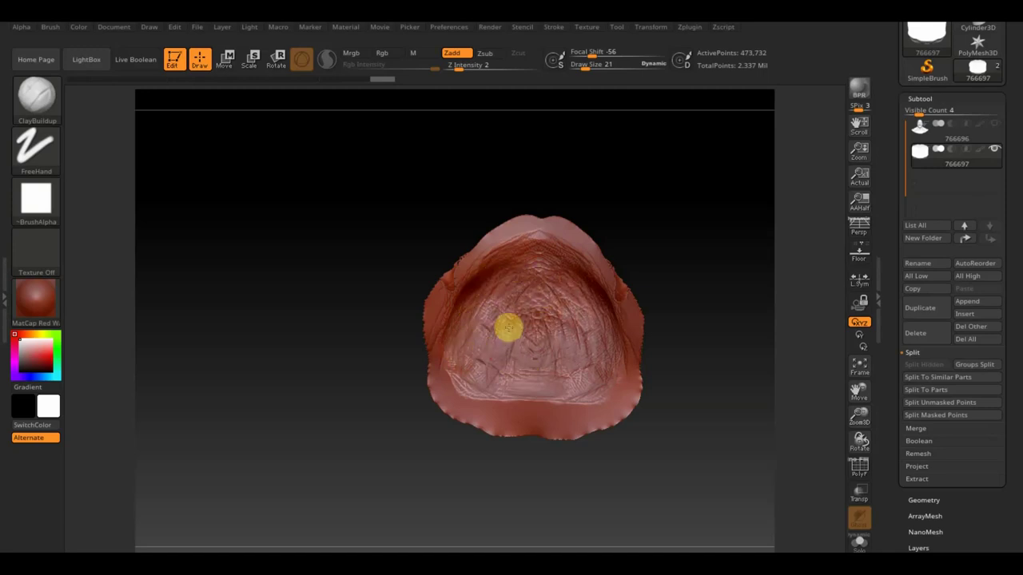
Step: Raise the brush draw size to 86 and rotate to the ridged, folded edge
{"action": "mouse_move", "coordinate": [655, 301]}
{"action": "left_mouse_down"}
{"action": "mouse_move", "coordinate": [655, 226]}
{"action": "mouse_move", "coordinate": [642, 237]}
{"action": "mouse_move", "coordinate": [661, 274]}
{"action": "left_mouse_up"}
{"action": "left_click_drag", "start_coordinate": [589, 64], "coordinate": [587, 70]}
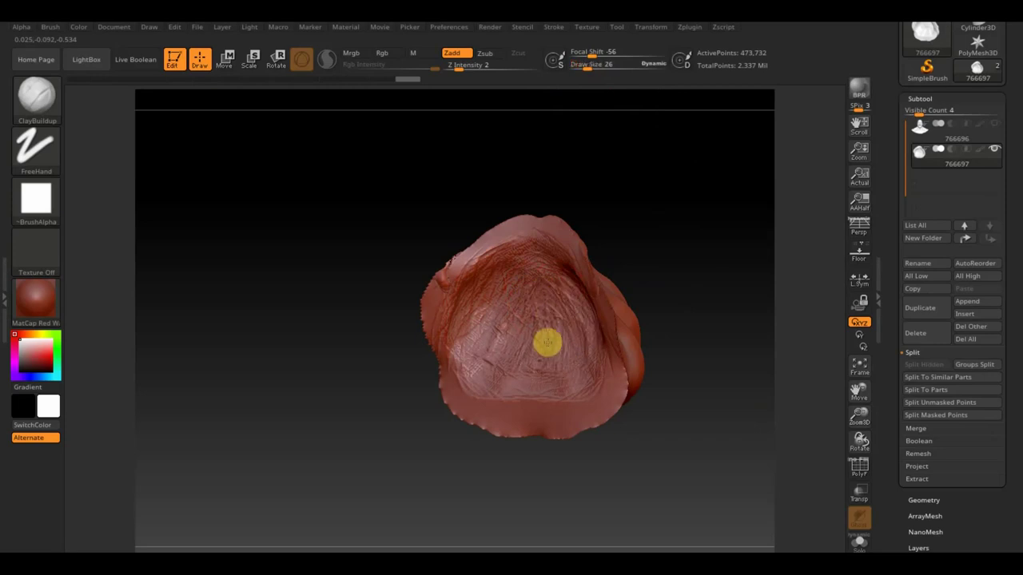
{"action": "mouse_move", "coordinate": [600, 354]}
{"action": "right_mouse_down"}
{"action": "mouse_move", "coordinate": [623, 292]}
{"action": "mouse_move", "coordinate": [557, 326]}
{"action": "right_mouse_up"}
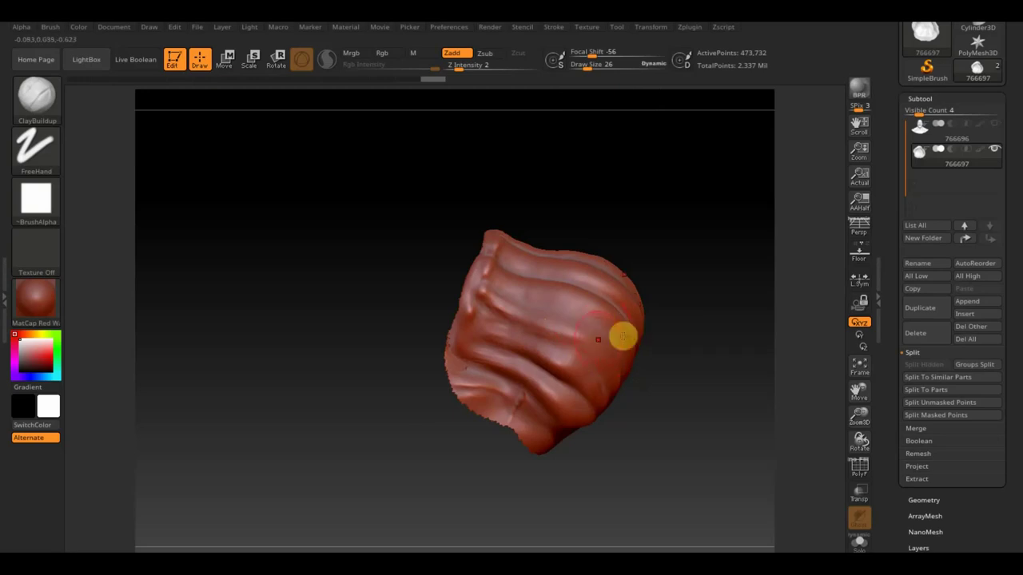
{"action": "mouse_move", "coordinate": [592, 357]}
{"action": "right_mouse_down"}
{"action": "mouse_move", "coordinate": [692, 311]}
{"action": "mouse_move", "coordinate": [724, 333]}
{"action": "mouse_move", "coordinate": [724, 288]}
{"action": "mouse_move", "coordinate": [746, 248]}
{"action": "right_mouse_up"}
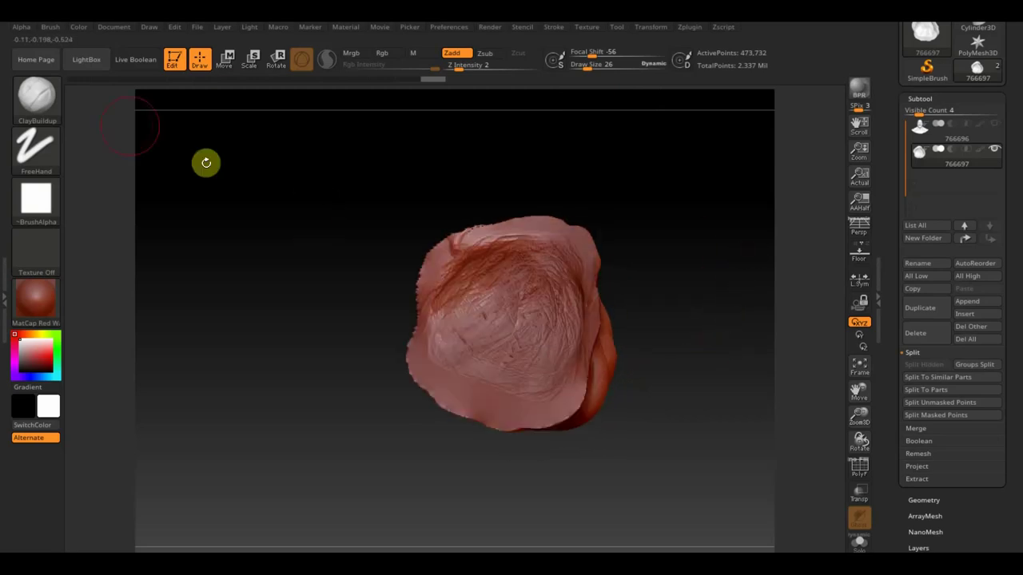
Step: Check the brush's Auto Masking settings and sculpt bumps along the lower rim
{"action": "left_click", "coordinate": [46, 29]}
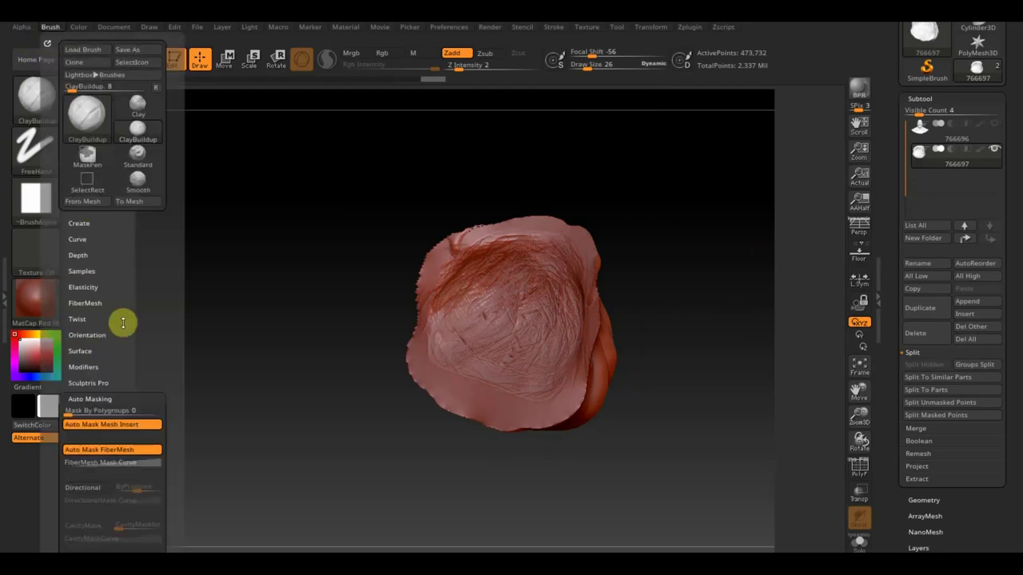
{"action": "scroll", "coordinate": [127, 311], "scroll_direction": "down", "scroll_amount": 5}
{"action": "scroll", "coordinate": [134, 295], "scroll_direction": "down", "scroll_amount": 2}
{"action": "right_click_drag", "start_coordinate": [221, 275], "coordinate": [338, 277]}
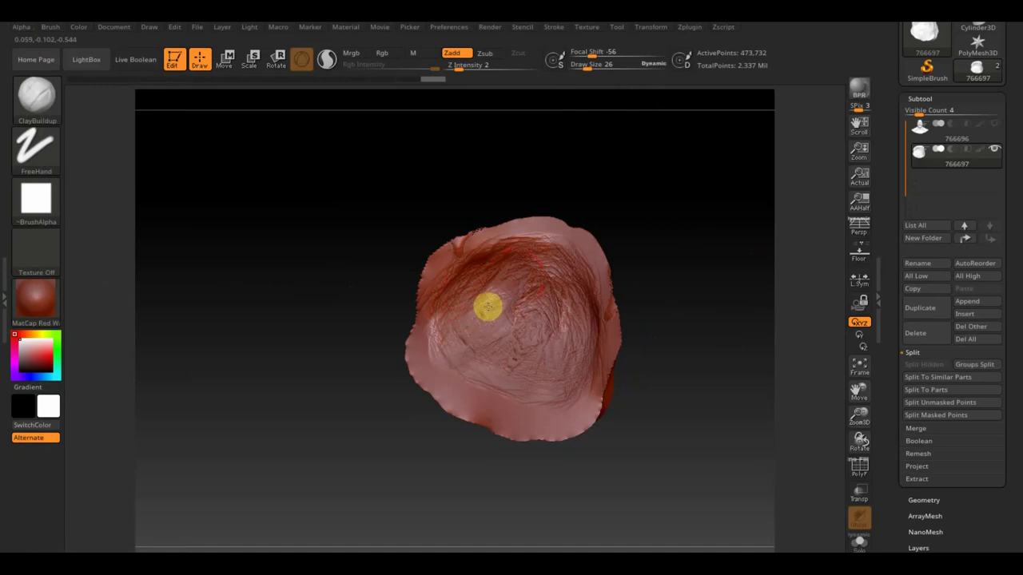
{"action": "mouse_move", "coordinate": [509, 283]}
{"action": "right_mouse_down"}
{"action": "mouse_move", "coordinate": [648, 226]}
{"action": "mouse_move", "coordinate": [604, 283]}
{"action": "mouse_move", "coordinate": [607, 302]}
{"action": "mouse_move", "coordinate": [657, 286]}
{"action": "mouse_move", "coordinate": [700, 197]}
{"action": "mouse_move", "coordinate": [661, 251]}
{"action": "right_mouse_up"}
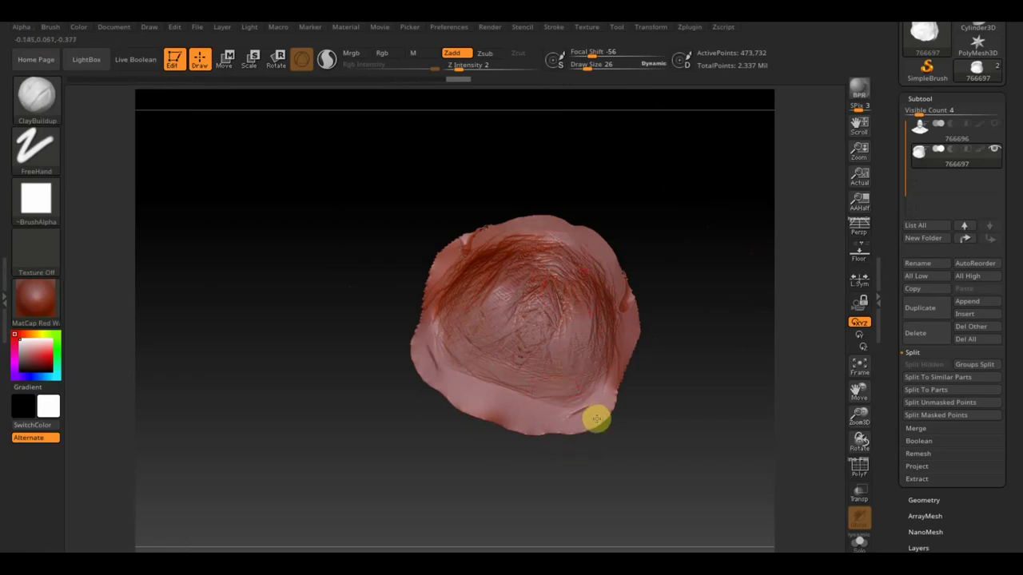
{"action": "mouse_move", "coordinate": [596, 418]}
{"action": "left_mouse_down"}
{"action": "mouse_move", "coordinate": [566, 420]}
{"action": "mouse_move", "coordinate": [580, 412]}
{"action": "left_mouse_up"}
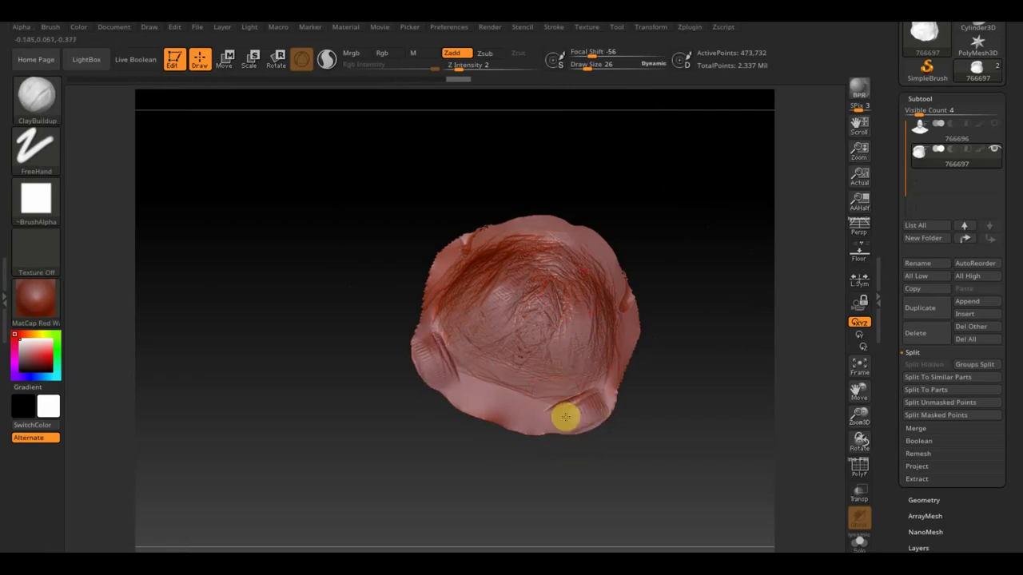
Step: Recheck BackfaceMask in the brush settings and view the piece's hollow front
{"action": "mouse_move", "coordinate": [689, 386]}
{"action": "left_mouse_down"}
{"action": "mouse_move", "coordinate": [635, 346]}
{"action": "mouse_move", "coordinate": [671, 250]}
{"action": "mouse_move", "coordinate": [685, 415]}
{"action": "left_mouse_up"}
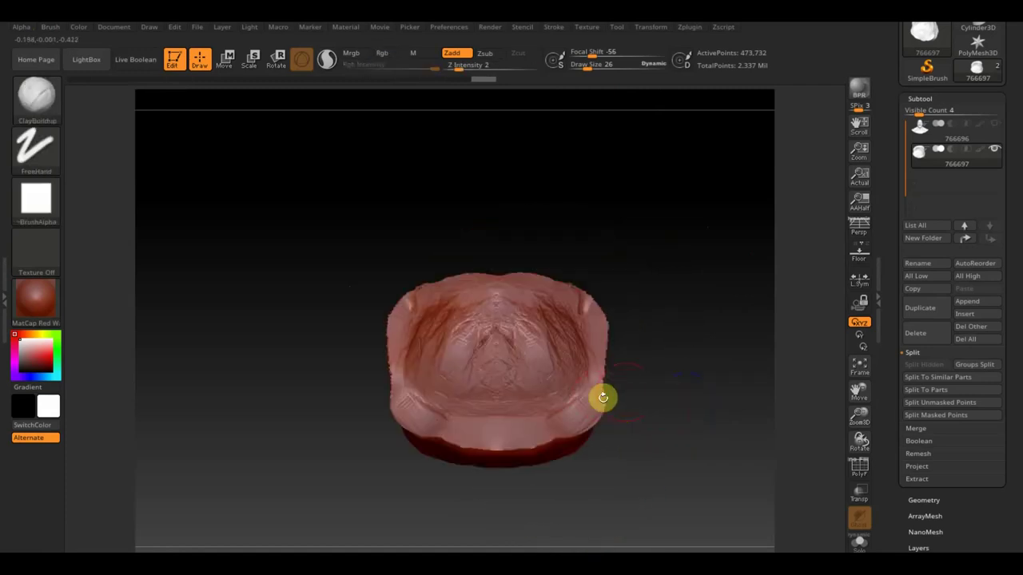
{"action": "left_click", "coordinate": [50, 29]}
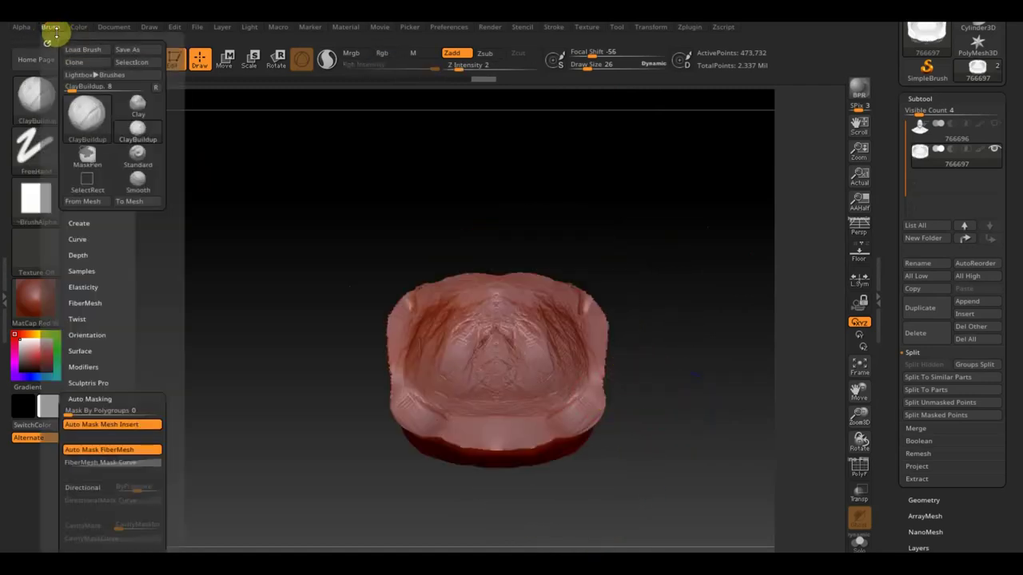
{"action": "scroll", "coordinate": [141, 264], "scroll_direction": "down", "scroll_amount": 5}
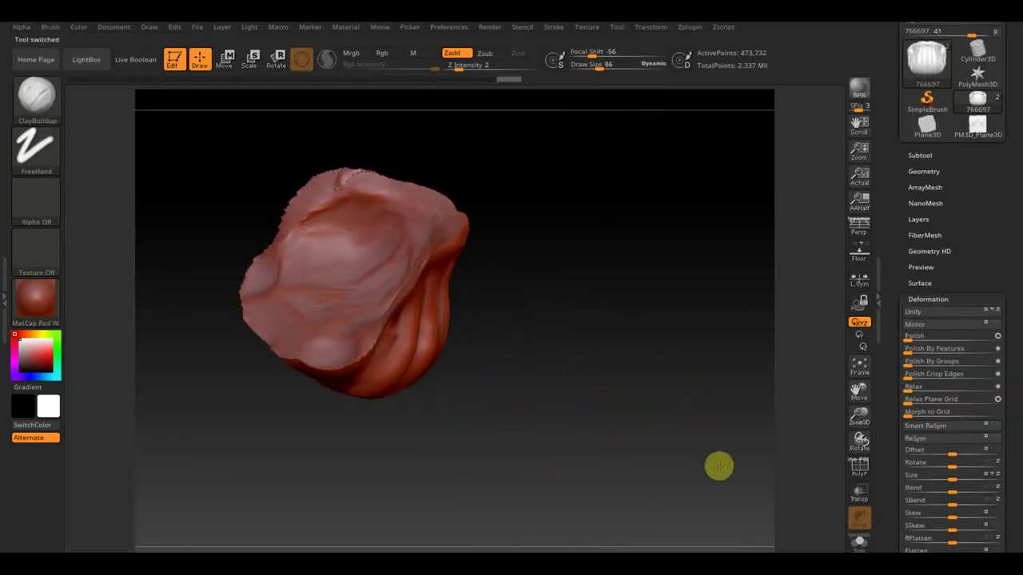
{"action": "mouse_move", "coordinate": [718, 466]}
{"action": "left_mouse_down"}
{"action": "mouse_move", "coordinate": [735, 486]}
{"action": "mouse_move", "coordinate": [678, 423]}
{"action": "mouse_move", "coordinate": [609, 397]}
{"action": "left_mouse_up"}
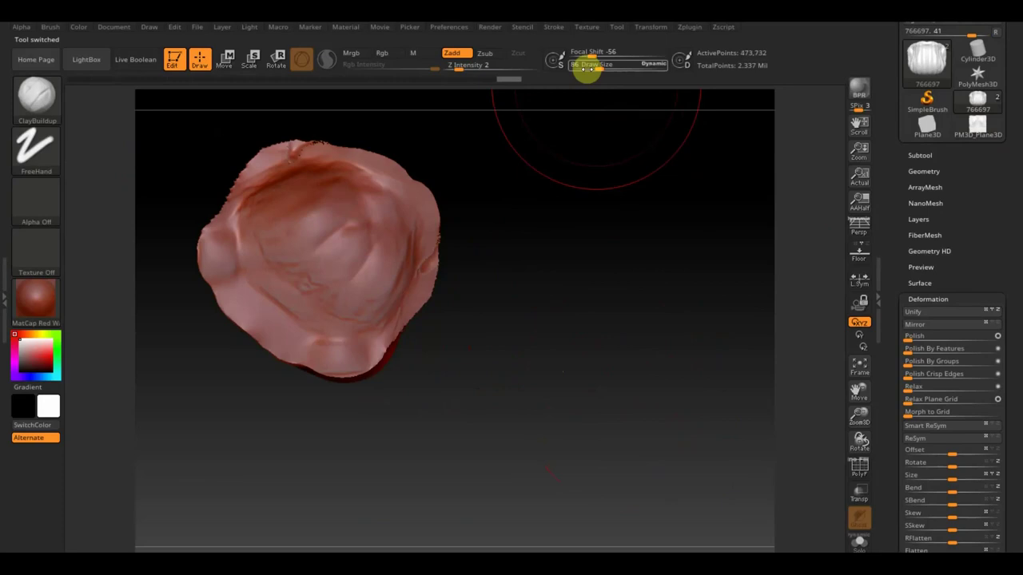
Step: Shrink the brush to 33 and smooth the rim edge at the top-left
{"action": "left_click_drag", "start_coordinate": [585, 71], "coordinate": [589, 67]}
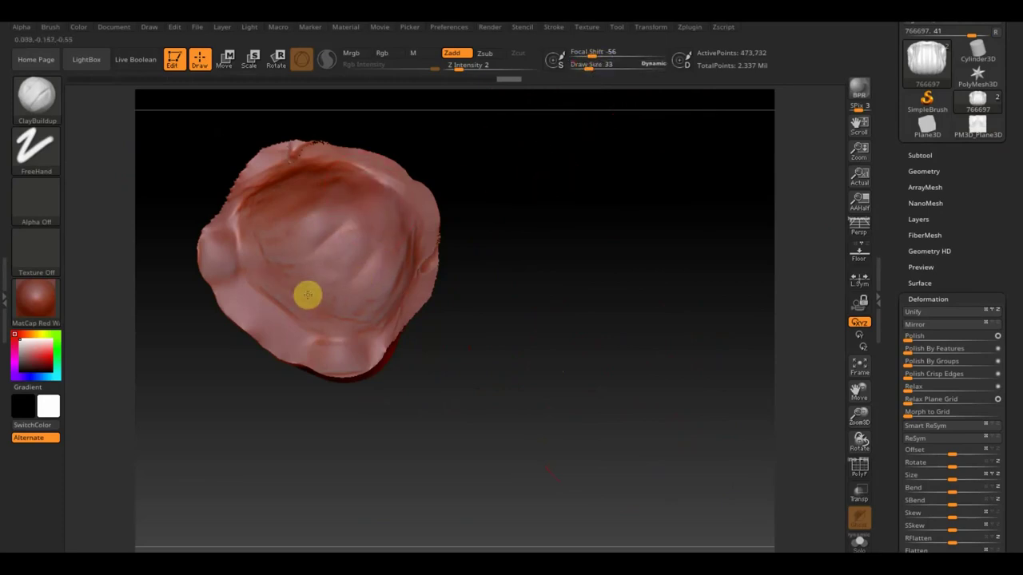
{"action": "left_click", "coordinate": [50, 27]}
{"action": "left_click_drag", "start_coordinate": [122, 349], "coordinate": [122, 276]}
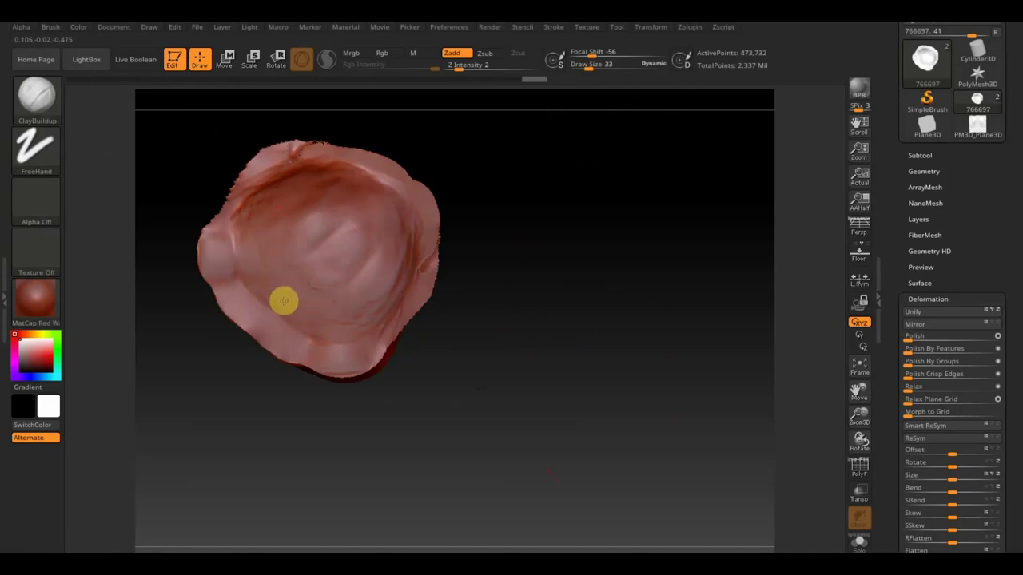
{"action": "left_click_drag", "start_coordinate": [601, 228], "coordinate": [582, 309]}
{"action": "mouse_move", "coordinate": [634, 251]}
{"action": "left_mouse_down"}
{"action": "mouse_move", "coordinate": [646, 178]}
{"action": "mouse_move", "coordinate": [634, 356]}
{"action": "mouse_move", "coordinate": [619, 278]}
{"action": "mouse_move", "coordinate": [596, 319]}
{"action": "mouse_move", "coordinate": [564, 283]}
{"action": "mouse_move", "coordinate": [552, 306]}
{"action": "left_mouse_up"}
{"action": "key", "text": "shift"}
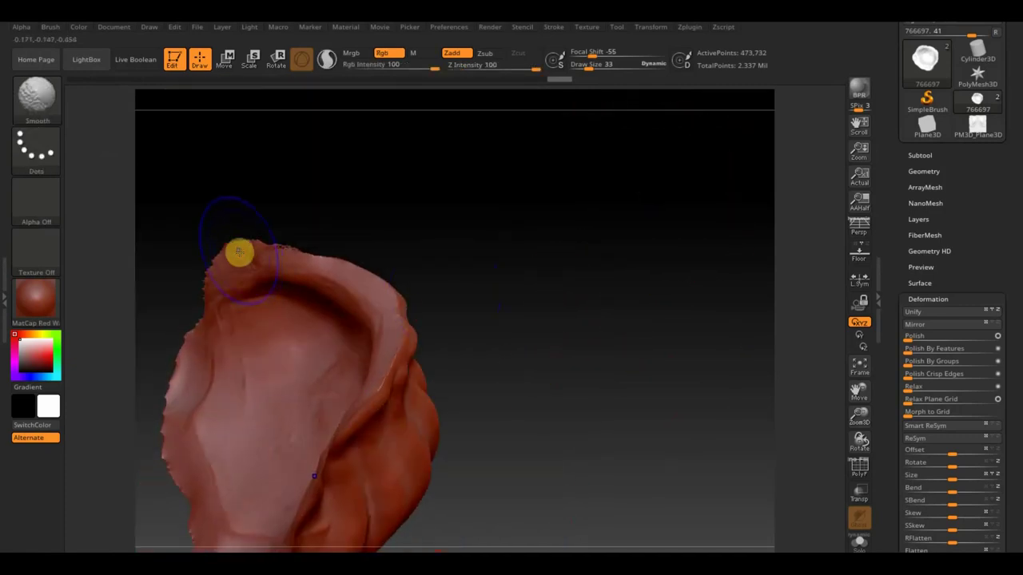
{"action": "left_click_drag", "start_coordinate": [226, 254], "coordinate": [206, 291], "text": "shift"}
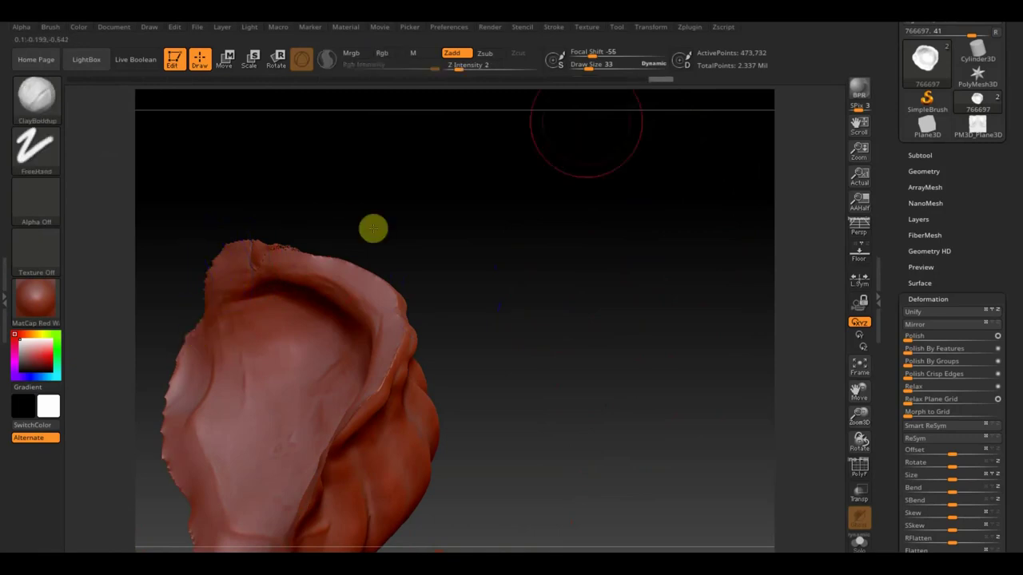
Step: At draw size 14, build up the right rim and smooth the top edge
{"action": "left_click_drag", "start_coordinate": [614, 70], "coordinate": [585, 68]}
{"action": "left_click_drag", "start_coordinate": [560, 120], "coordinate": [512, 256]}
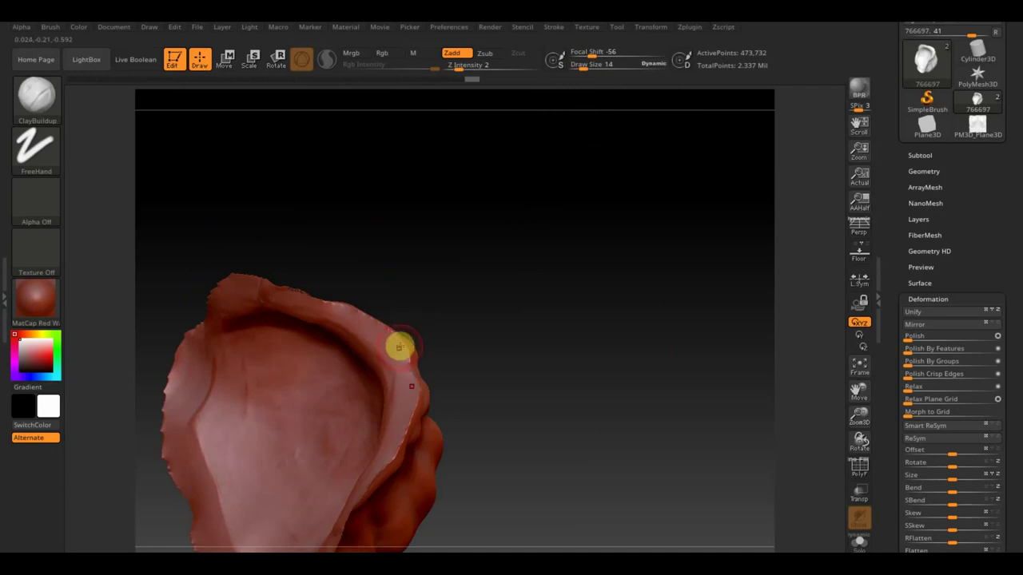
{"action": "mouse_move", "coordinate": [472, 320]}
{"action": "left_mouse_down"}
{"action": "mouse_move", "coordinate": [493, 313]}
{"action": "mouse_move", "coordinate": [500, 331]}
{"action": "mouse_move", "coordinate": [552, 213]}
{"action": "mouse_move", "coordinate": [507, 304]}
{"action": "left_mouse_up"}
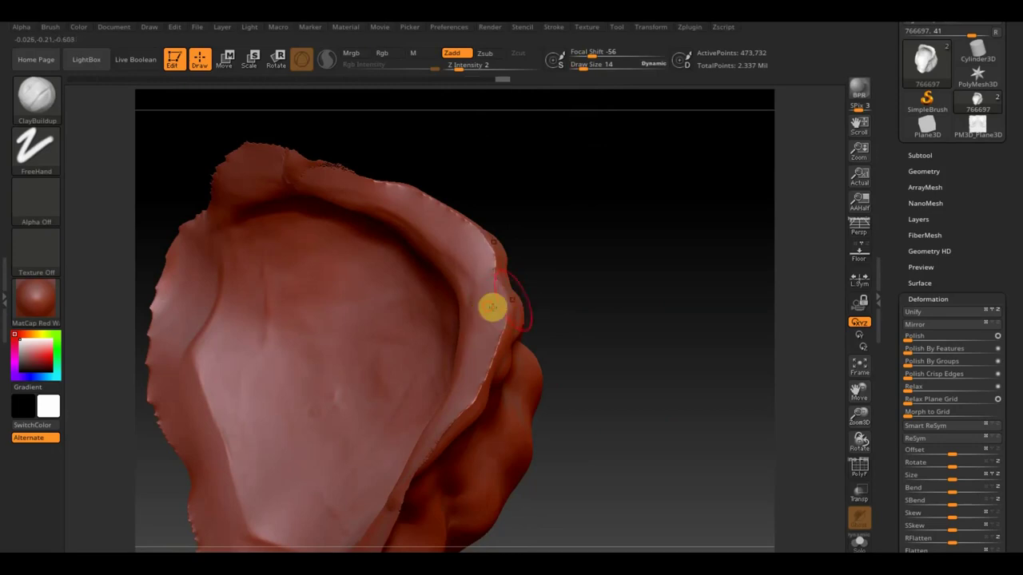
{"action": "left_click_drag", "start_coordinate": [492, 307], "coordinate": [468, 386]}
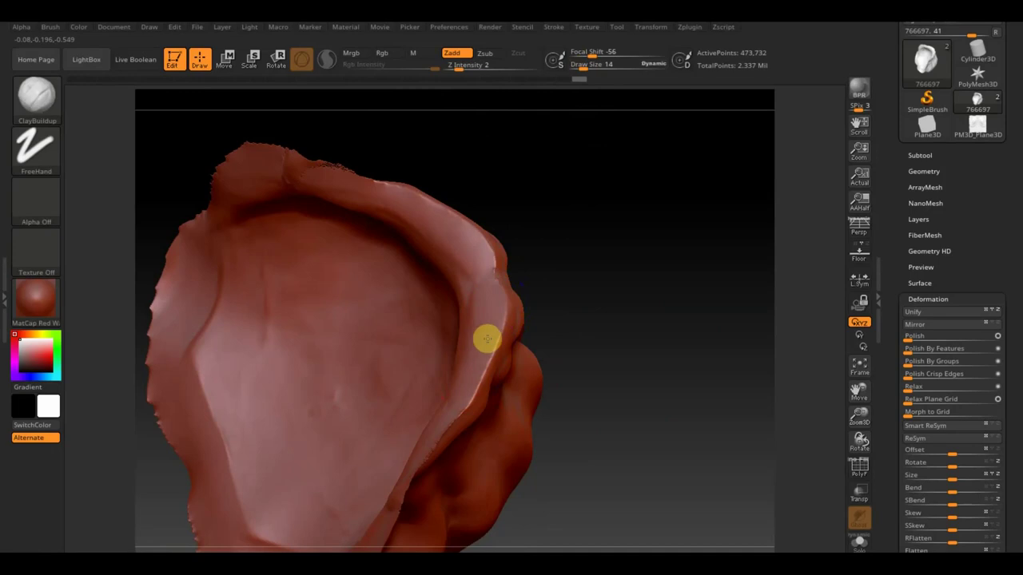
{"action": "mouse_move", "coordinate": [486, 308]}
{"action": "left_mouse_down"}
{"action": "mouse_move", "coordinate": [539, 287]}
{"action": "mouse_move", "coordinate": [580, 213]}
{"action": "left_mouse_up"}
{"action": "key", "text": "shift"}
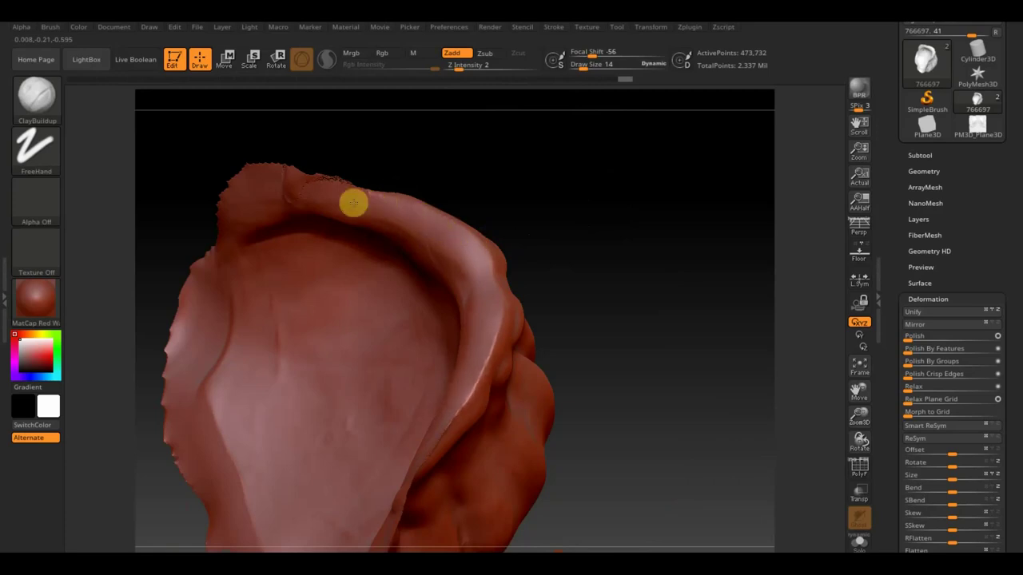
{"action": "left_click_drag", "start_coordinate": [318, 189], "coordinate": [318, 179]}
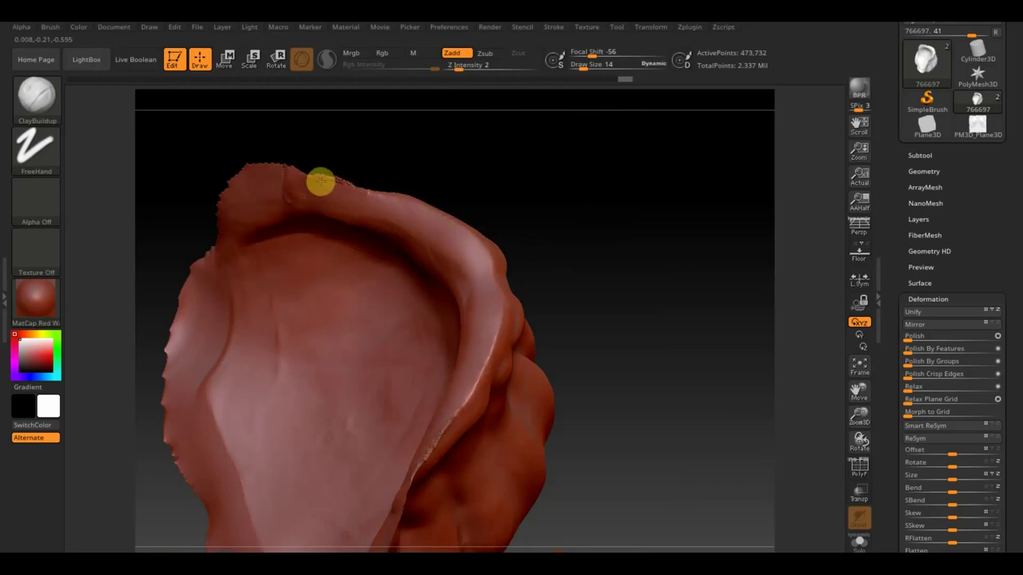
{"action": "key", "text": "shift"}
{"action": "mouse_move", "coordinate": [306, 183]}
{"action": "left_mouse_down", "text": "shift"}
{"action": "mouse_move", "coordinate": [424, 178]}
{"action": "mouse_move", "coordinate": [400, 235]}
{"action": "mouse_move", "coordinate": [402, 263]}
{"action": "mouse_move", "coordinate": [415, 242]}
{"action": "mouse_move", "coordinate": [439, 283]}
{"action": "left_mouse_up", "text": "shift"}
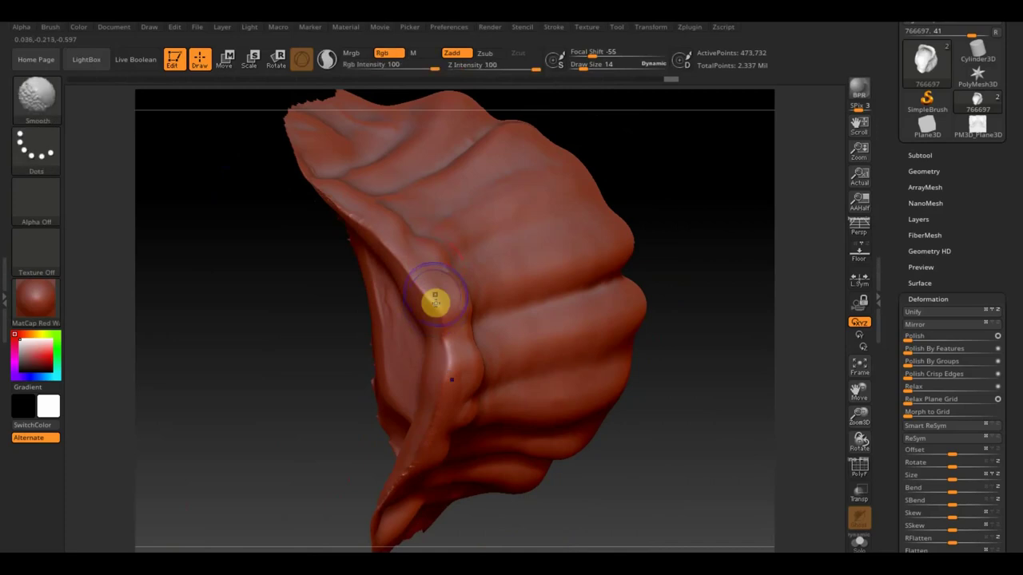
Step: Lower the draw size, sculpt the side ridge, and smooth away its small mark
{"action": "left_click_drag", "start_coordinate": [685, 286], "coordinate": [689, 278]}
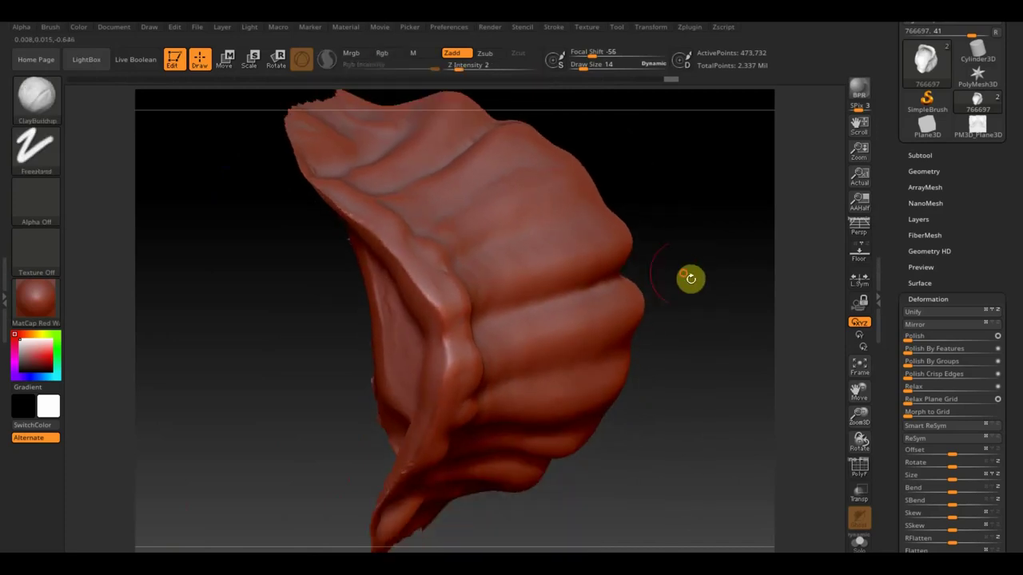
{"action": "left_click_drag", "start_coordinate": [591, 64], "coordinate": [584, 63]}
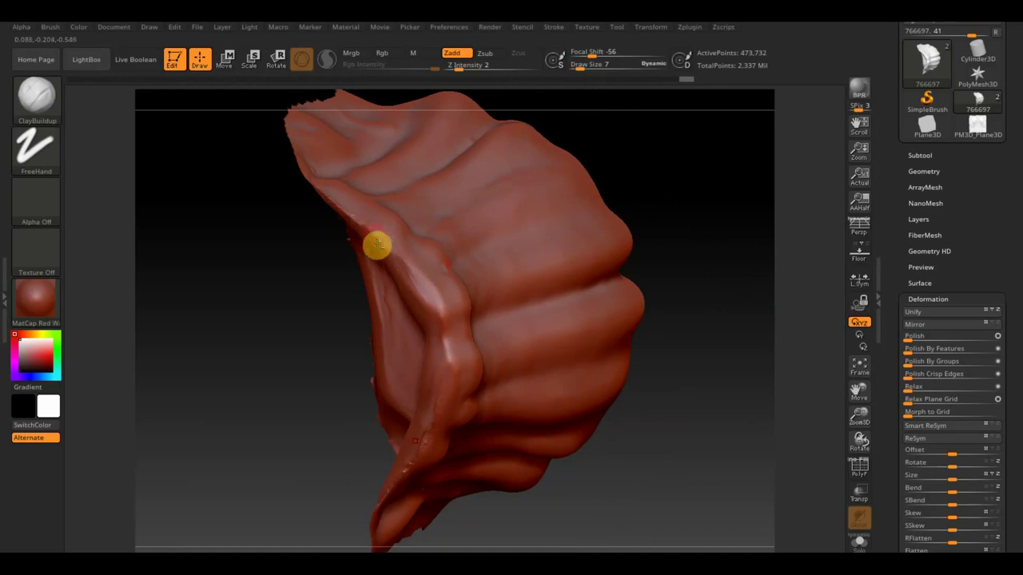
{"action": "mouse_move", "coordinate": [679, 308]}
{"action": "left_mouse_down"}
{"action": "mouse_move", "coordinate": [700, 288]}
{"action": "mouse_move", "coordinate": [710, 248]}
{"action": "mouse_move", "coordinate": [683, 266]}
{"action": "left_mouse_up"}
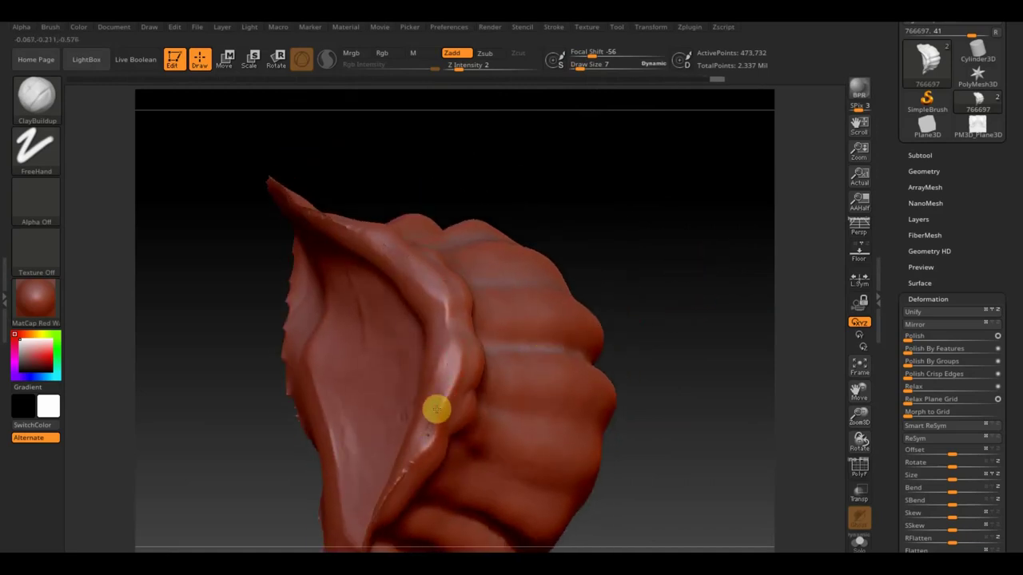
{"action": "left_click_drag", "start_coordinate": [436, 410], "coordinate": [413, 445]}
{"action": "left_click_drag", "start_coordinate": [390, 494], "coordinate": [425, 438]}
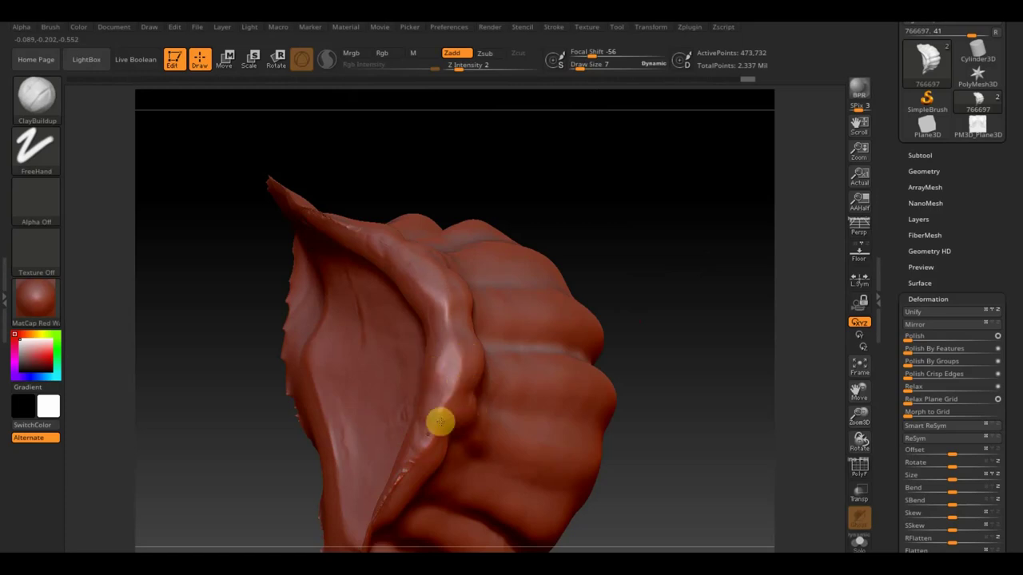
Step: Smooth the side ridge at draw size 17, then show subtools 766696 and 766697
{"action": "left_click_drag", "start_coordinate": [612, 302], "coordinate": [580, 301]}
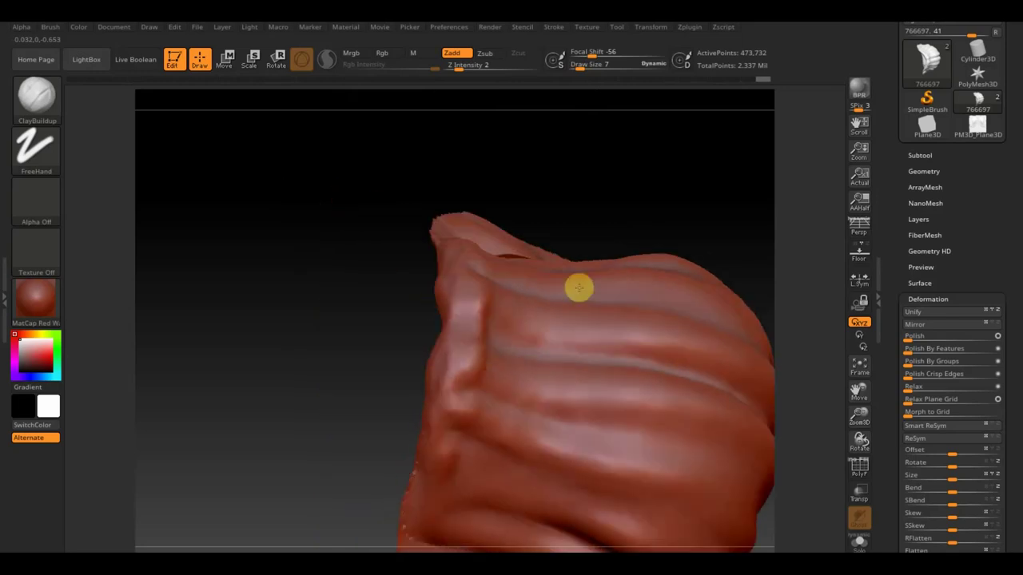
{"action": "left_click_drag", "start_coordinate": [568, 167], "coordinate": [589, 167]}
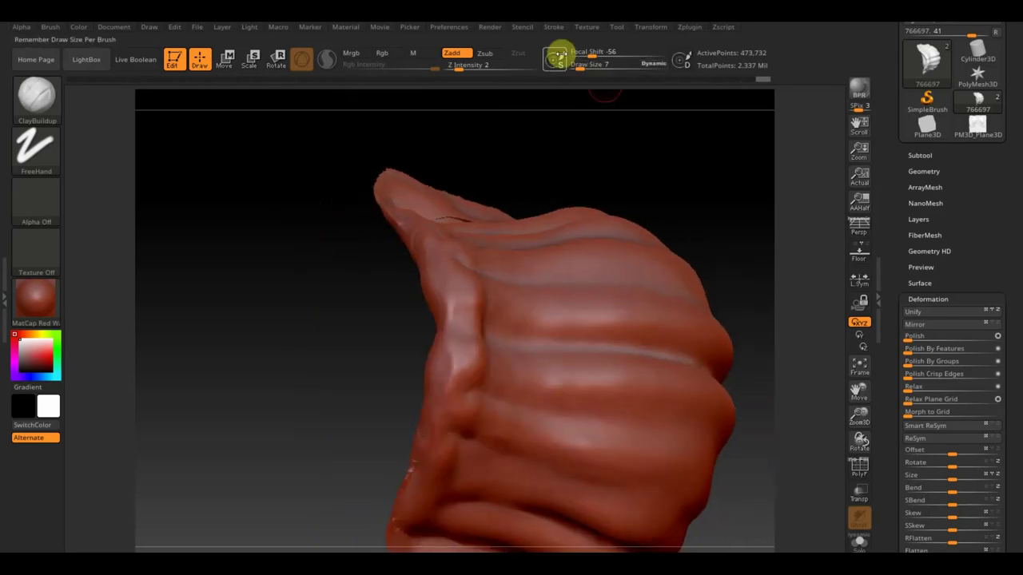
{"action": "left_click_drag", "start_coordinate": [578, 64], "coordinate": [587, 64]}
{"action": "key", "text": "shift"}
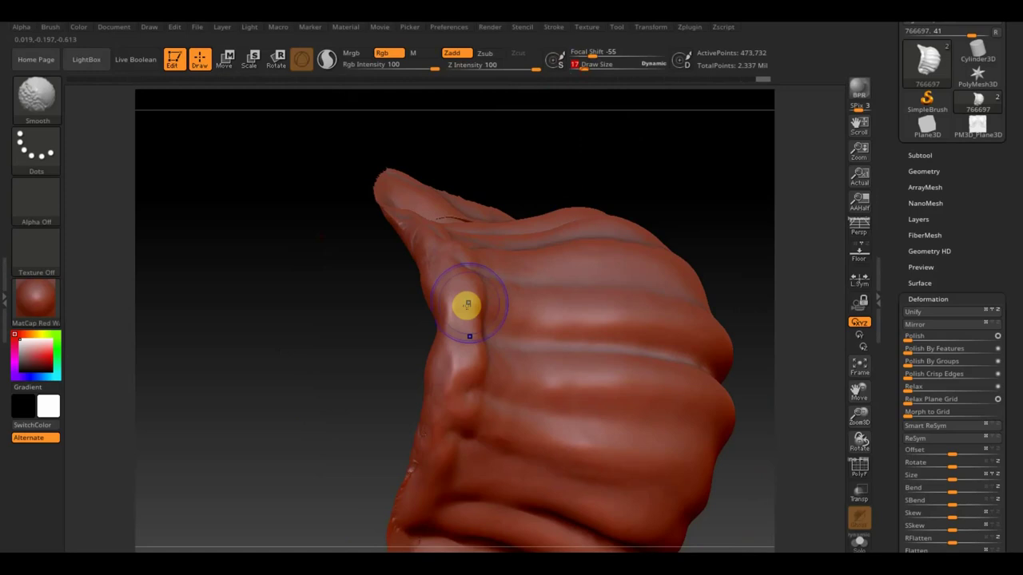
{"action": "left_click_drag", "start_coordinate": [467, 293], "coordinate": [399, 498], "text": "shift"}
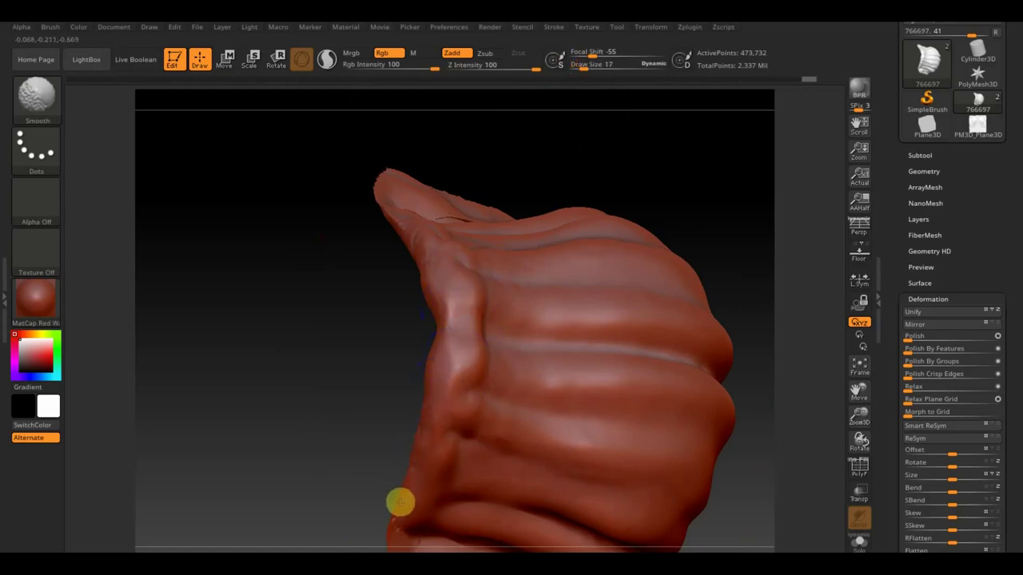
{"action": "mouse_move", "coordinate": [338, 372]}
{"action": "left_mouse_down"}
{"action": "mouse_move", "coordinate": [366, 317]}
{"action": "mouse_move", "coordinate": [572, 257]}
{"action": "mouse_move", "coordinate": [576, 296]}
{"action": "mouse_move", "coordinate": [586, 276]}
{"action": "mouse_move", "coordinate": [590, 294]}
{"action": "mouse_move", "coordinate": [543, 142]}
{"action": "mouse_move", "coordinate": [580, 274]}
{"action": "left_mouse_up"}
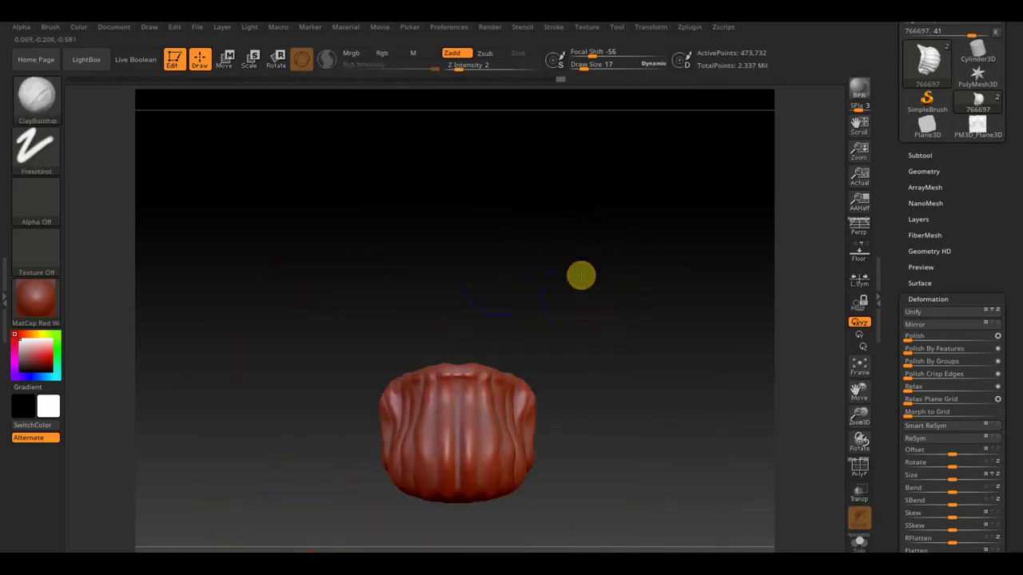
{"action": "left_click", "coordinate": [918, 156]}
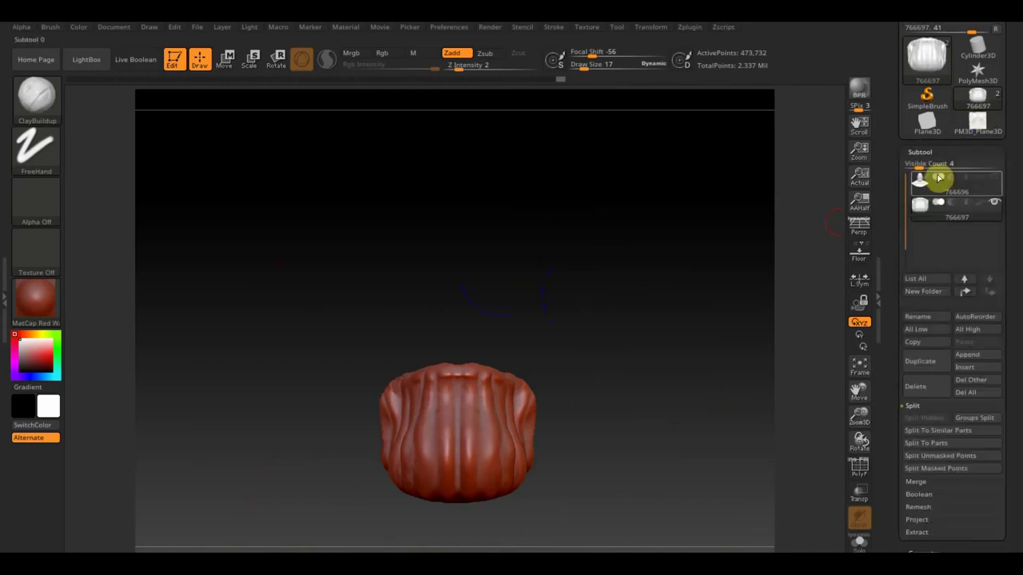
Step: Make the head subtool visible again and view the whole bust in profile
{"action": "left_click", "coordinate": [984, 187]}
{"action": "left_click", "coordinate": [982, 179]}
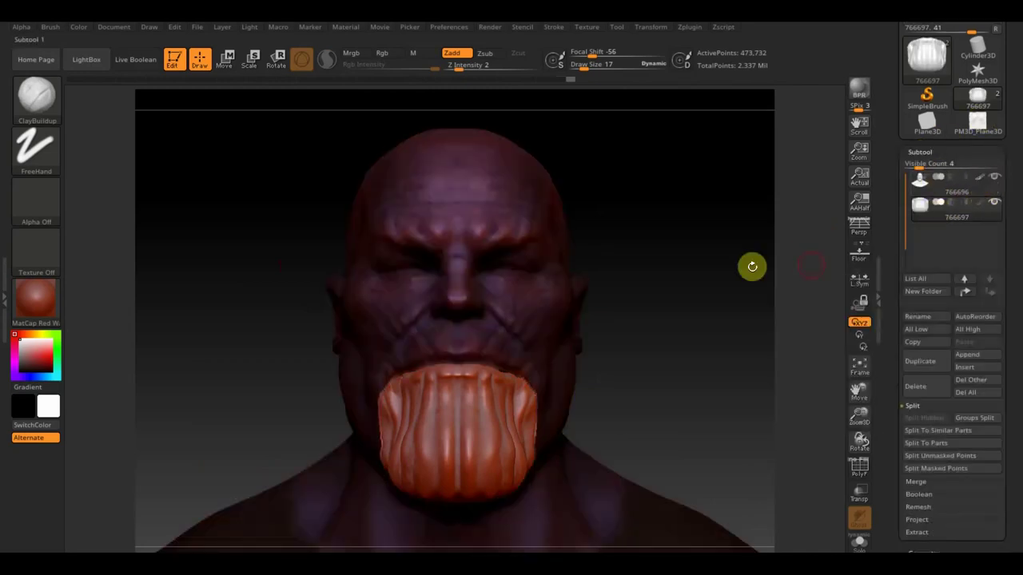
{"action": "left_click", "coordinate": [982, 183]}
{"action": "left_click_drag", "start_coordinate": [633, 267], "coordinate": [698, 274]}
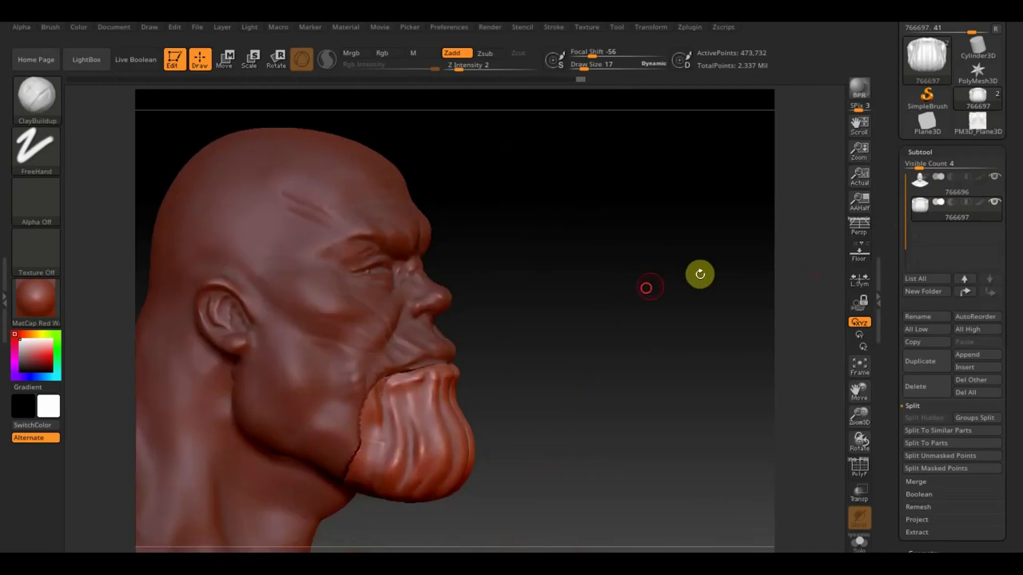
{"action": "mouse_move", "coordinate": [584, 346]}
{"action": "left_mouse_down", "text": "alt"}
{"action": "mouse_move", "coordinate": [562, 269]}
{"action": "mouse_move", "coordinate": [566, 245]}
{"action": "left_mouse_up", "text": "alt"}
Step: Rotate the chin piece upward toward the face with a Transpose Rotate line
{"action": "left_click", "coordinate": [275, 58]}
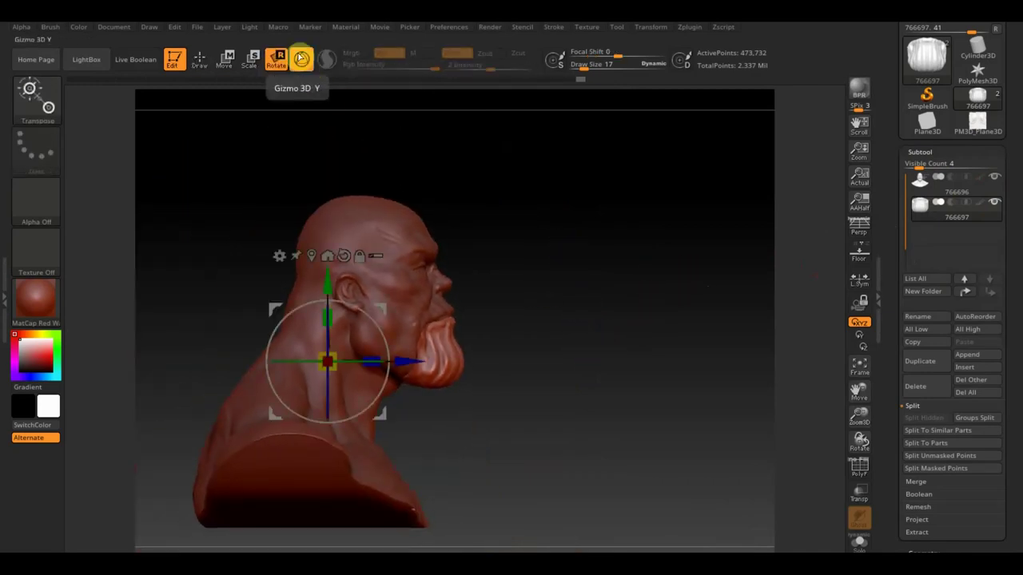
{"action": "left_click", "coordinate": [301, 59]}
{"action": "mouse_move", "coordinate": [457, 371]}
{"action": "left_mouse_down"}
{"action": "mouse_move", "coordinate": [427, 352]}
{"action": "mouse_move", "coordinate": [433, 347]}
{"action": "mouse_move", "coordinate": [507, 401]}
{"action": "mouse_move", "coordinate": [484, 441]}
{"action": "left_mouse_up"}
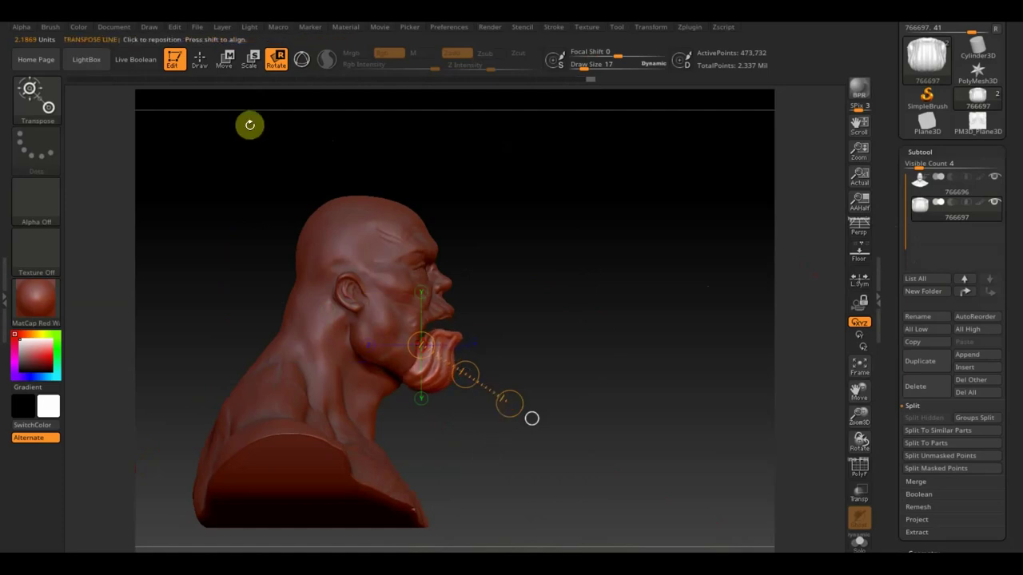
Step: Nudge the jaw piece back into the mouth with Transpose Move, then restore sculpting
{"action": "left_click", "coordinate": [227, 61]}
{"action": "left_click_drag", "start_coordinate": [466, 373], "coordinate": [466, 375]}
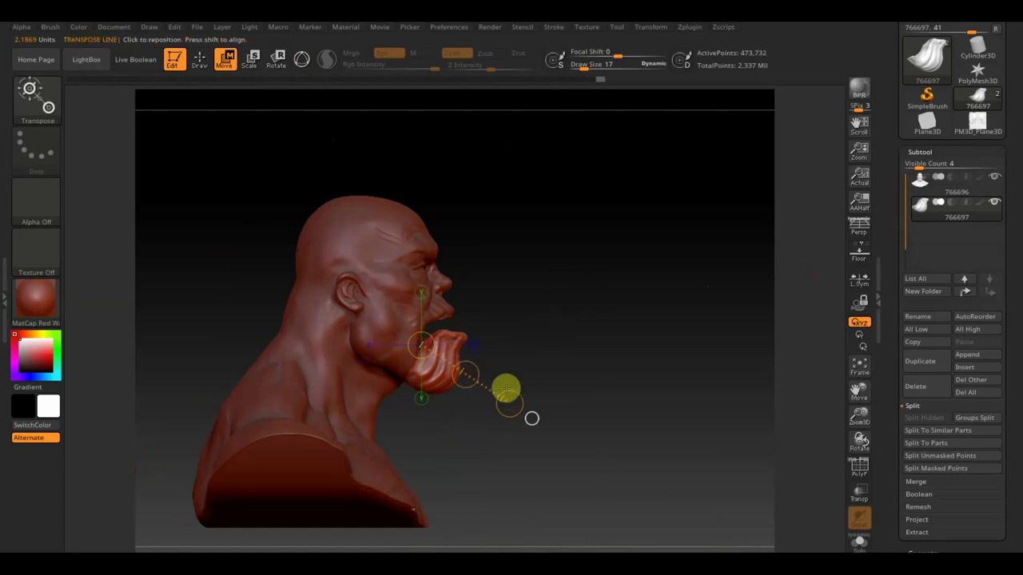
{"action": "left_click_drag", "start_coordinate": [466, 375], "coordinate": [464, 374]}
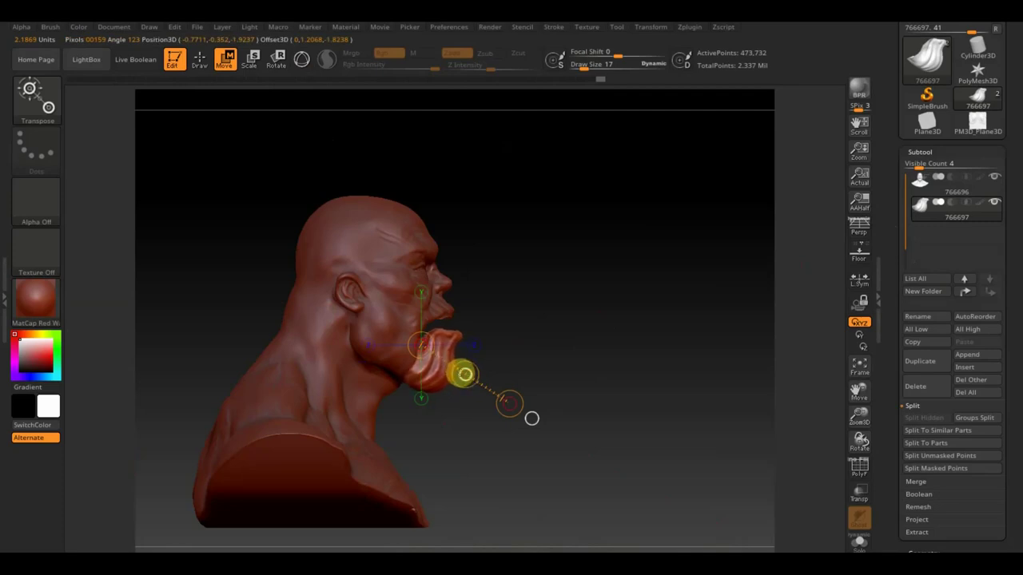
{"action": "left_click_drag", "start_coordinate": [464, 374], "coordinate": [464, 374]}
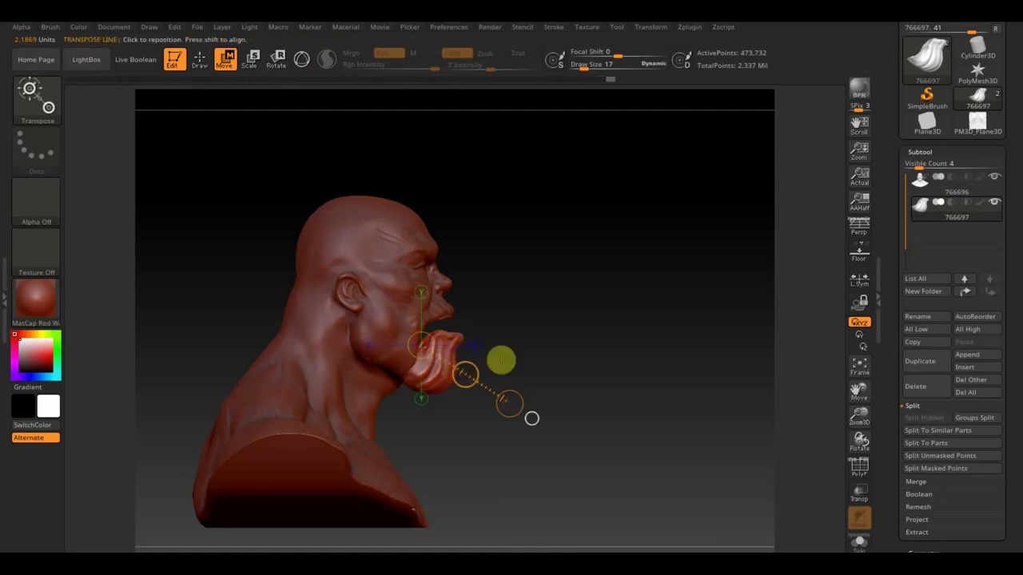
{"action": "mouse_move", "coordinate": [570, 335]}
{"action": "left_mouse_down"}
{"action": "mouse_move", "coordinate": [558, 227]}
{"action": "mouse_move", "coordinate": [544, 221]}
{"action": "mouse_move", "coordinate": [486, 293]}
{"action": "mouse_move", "coordinate": [551, 319]}
{"action": "mouse_move", "coordinate": [626, 285]}
{"action": "mouse_move", "coordinate": [613, 272]}
{"action": "mouse_move", "coordinate": [648, 370]}
{"action": "mouse_move", "coordinate": [721, 347]}
{"action": "mouse_move", "coordinate": [591, 343]}
{"action": "left_mouse_up"}
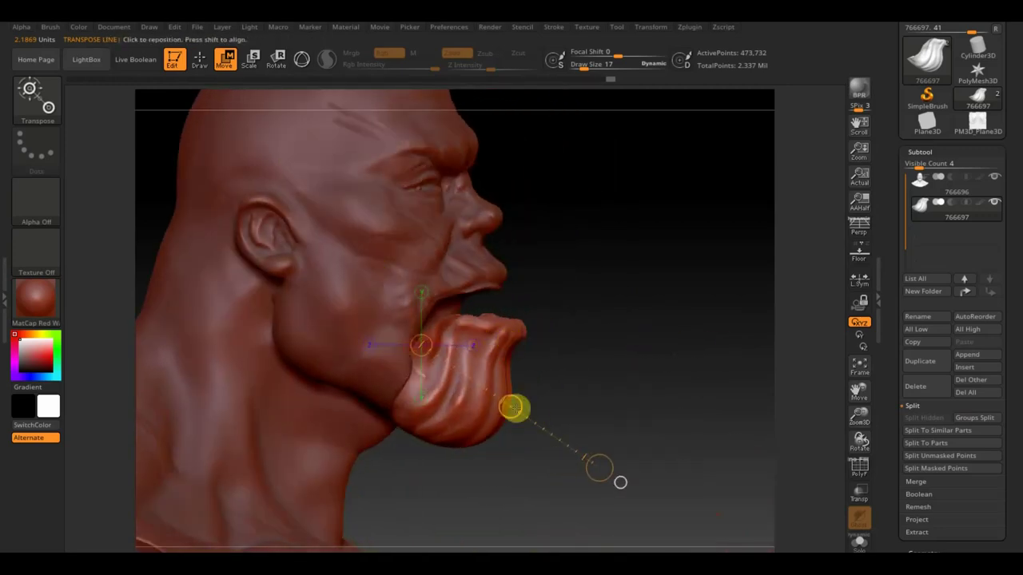
{"action": "left_click_drag", "start_coordinate": [511, 407], "coordinate": [509, 406]}
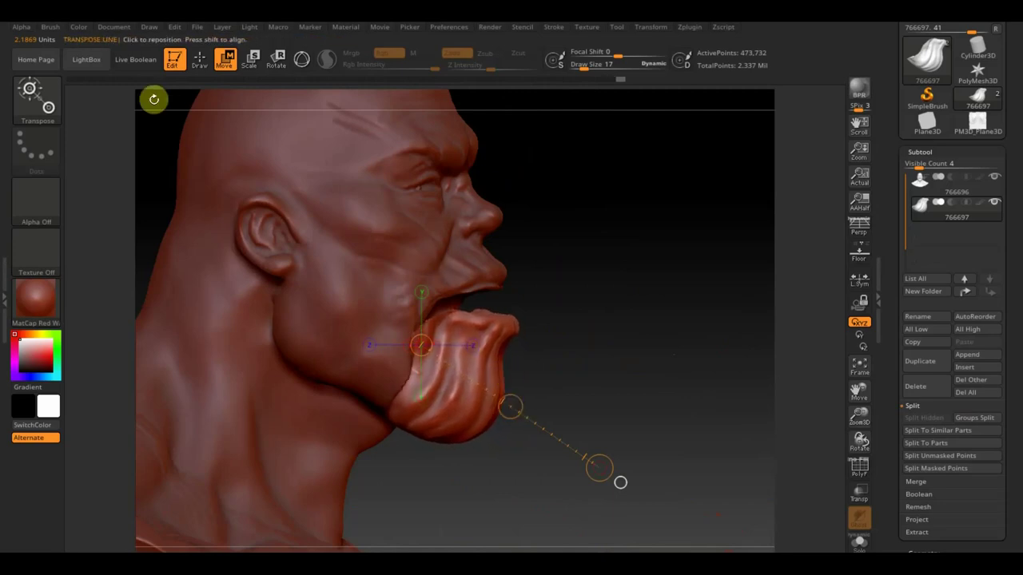
{"action": "left_click", "coordinate": [301, 60]}
{"action": "left_click", "coordinate": [199, 60]}
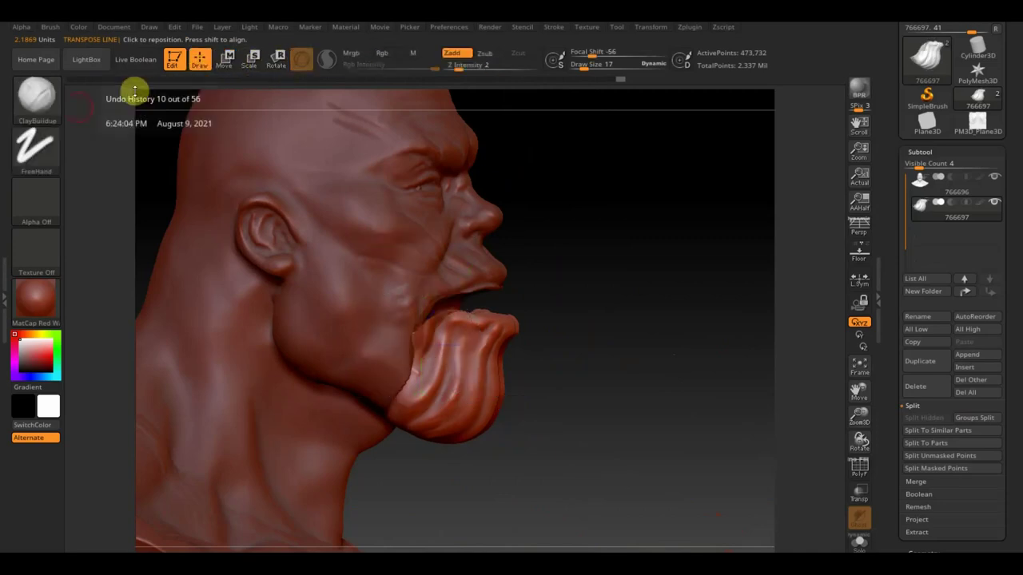
Step: Push the beard's left edge against the jaw with the Move Topological brush
{"action": "left_click", "coordinate": [36, 96]}
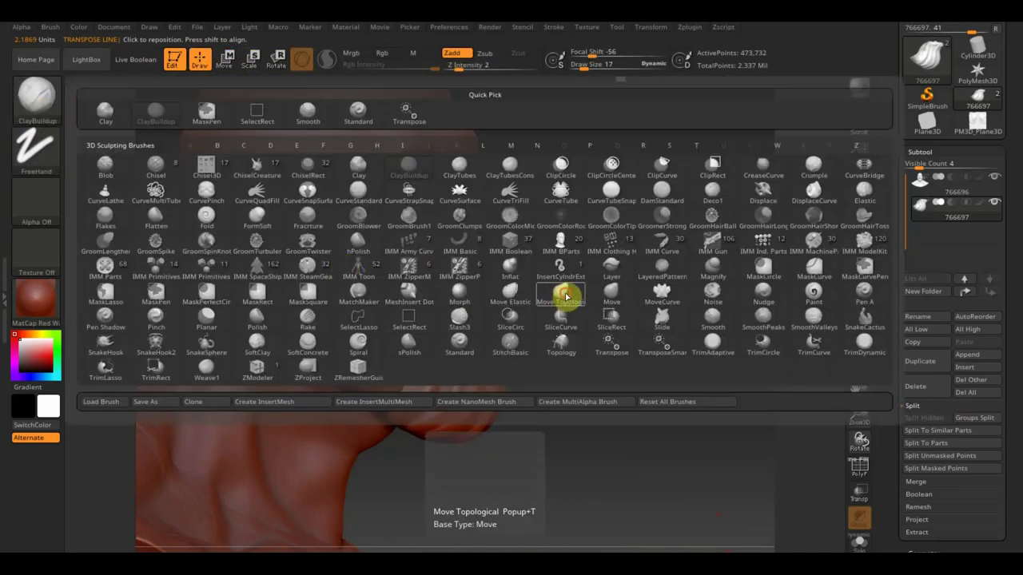
{"action": "left_click", "coordinate": [563, 290]}
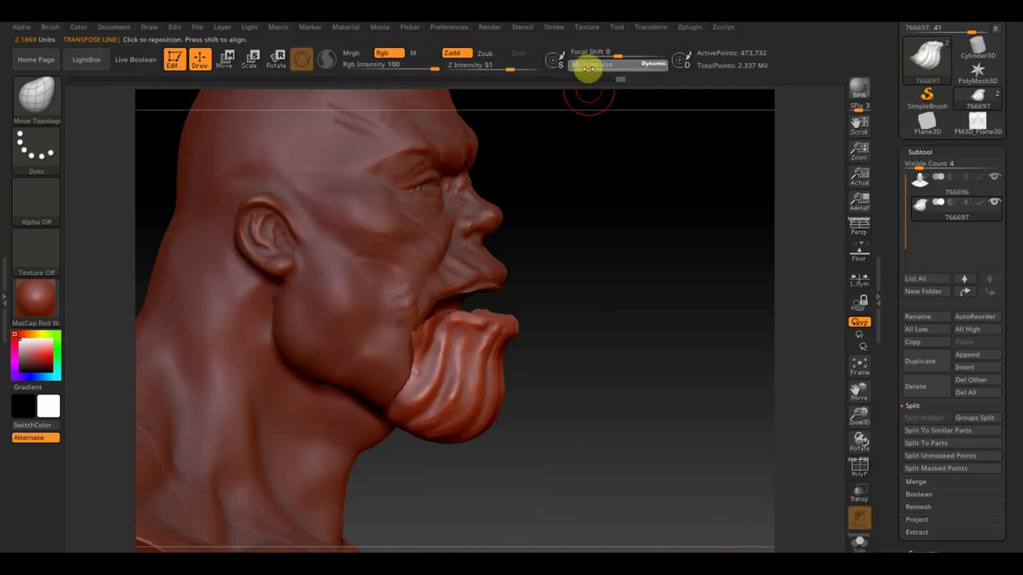
{"action": "left_click_drag", "start_coordinate": [590, 69], "coordinate": [592, 69]}
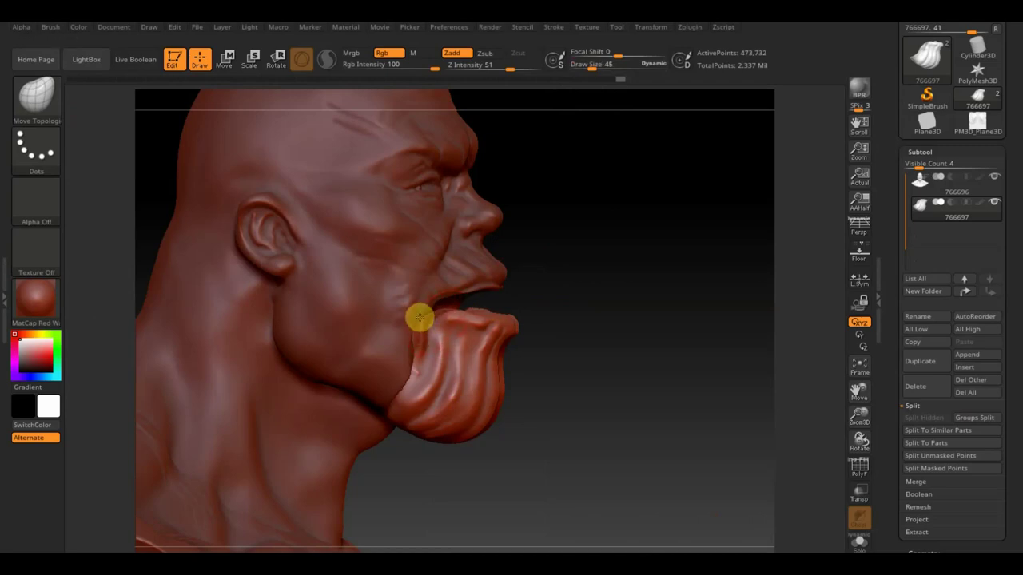
{"action": "left_click_drag", "start_coordinate": [666, 297], "coordinate": [619, 306]}
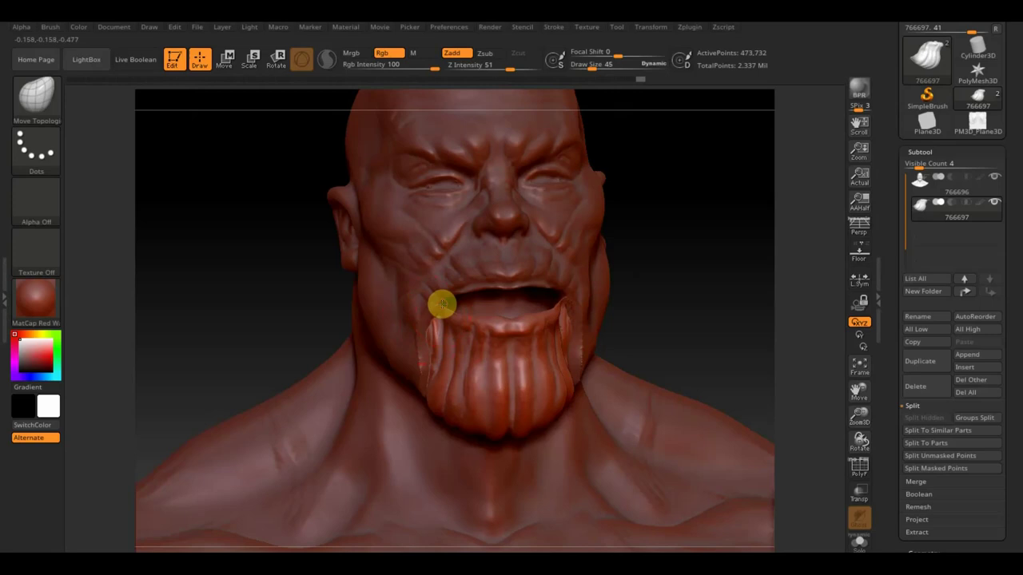
{"action": "left_click_drag", "start_coordinate": [442, 303], "coordinate": [432, 345]}
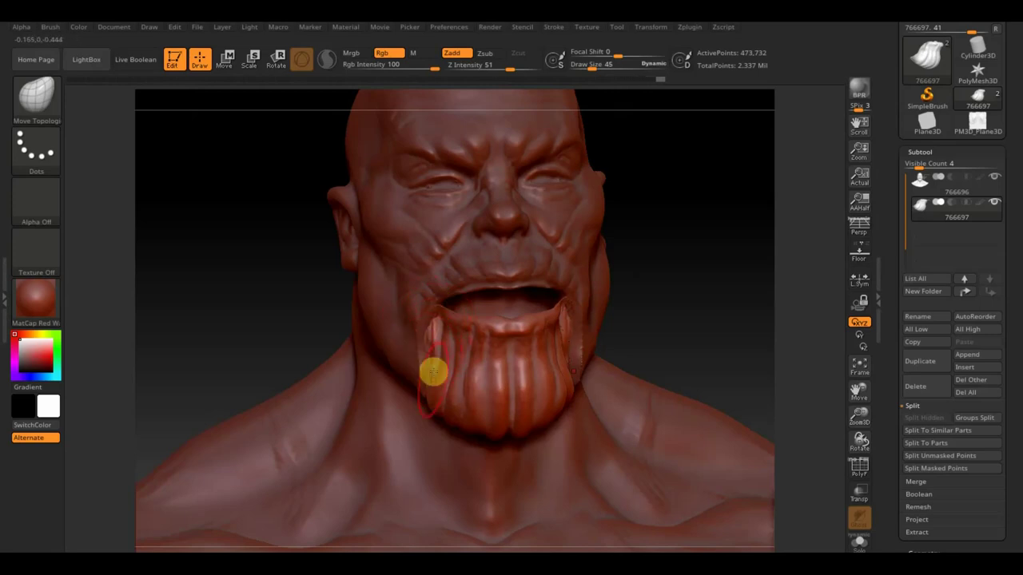
Step: Inspect the beard from three-quarter, side and low angles, then activate the head subtool
{"action": "left_click_drag", "start_coordinate": [696, 331], "coordinate": [619, 360]}
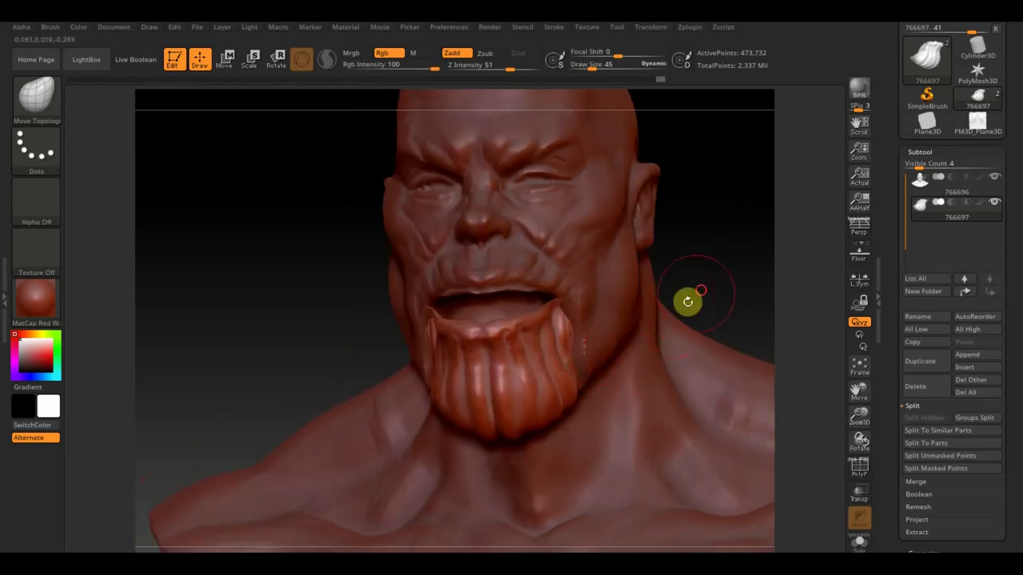
{"action": "left_click_drag", "start_coordinate": [687, 299], "coordinate": [720, 279]}
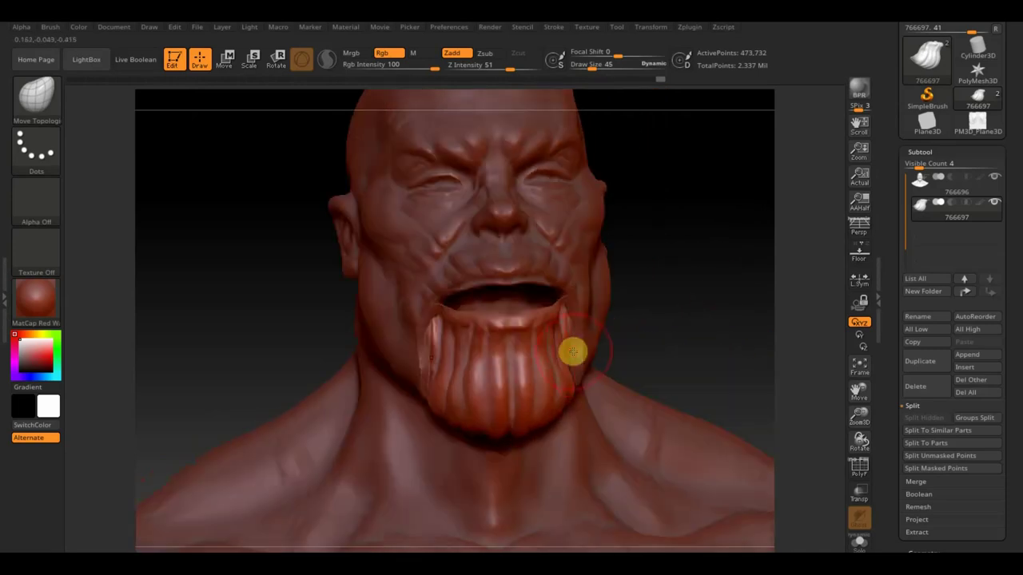
{"action": "mouse_move", "coordinate": [676, 330]}
{"action": "left_mouse_down"}
{"action": "mouse_move", "coordinate": [668, 263]}
{"action": "mouse_move", "coordinate": [658, 265]}
{"action": "left_mouse_up"}
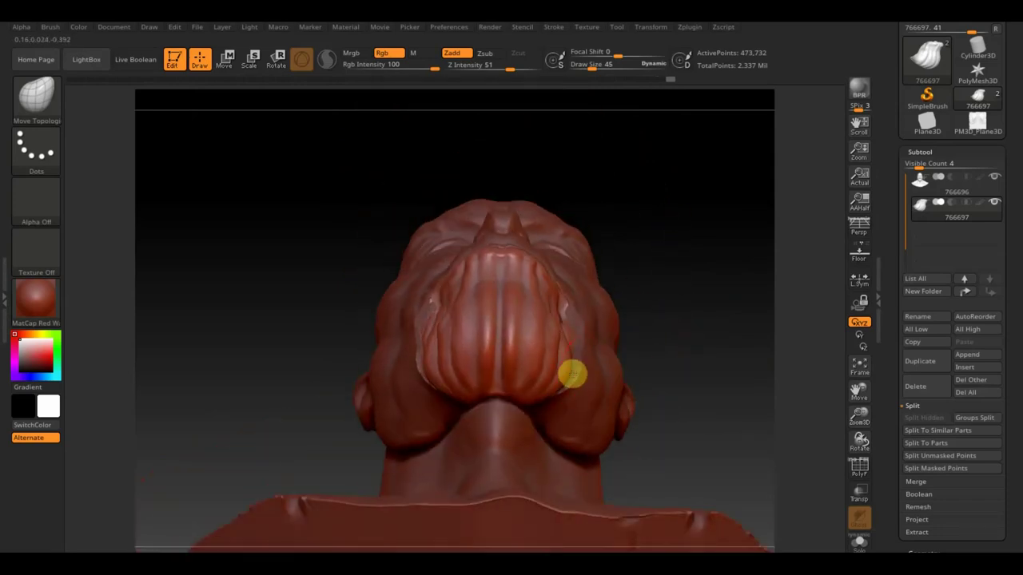
{"action": "mouse_move", "coordinate": [679, 282]}
{"action": "left_mouse_down"}
{"action": "mouse_move", "coordinate": [689, 392]}
{"action": "mouse_move", "coordinate": [701, 306]}
{"action": "mouse_move", "coordinate": [726, 306]}
{"action": "mouse_move", "coordinate": [705, 328]}
{"action": "left_mouse_up"}
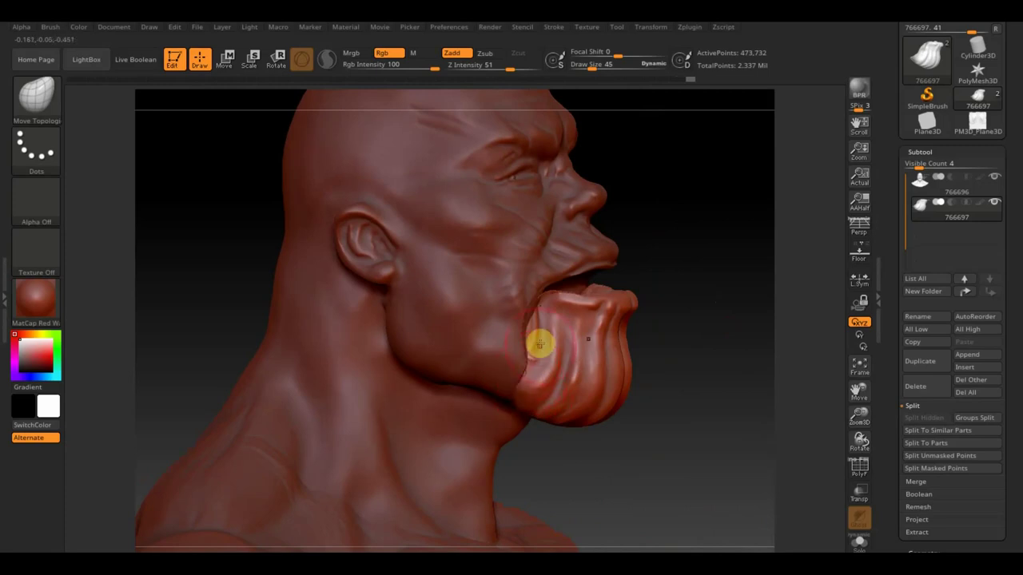
{"action": "left_click", "coordinate": [933, 192]}
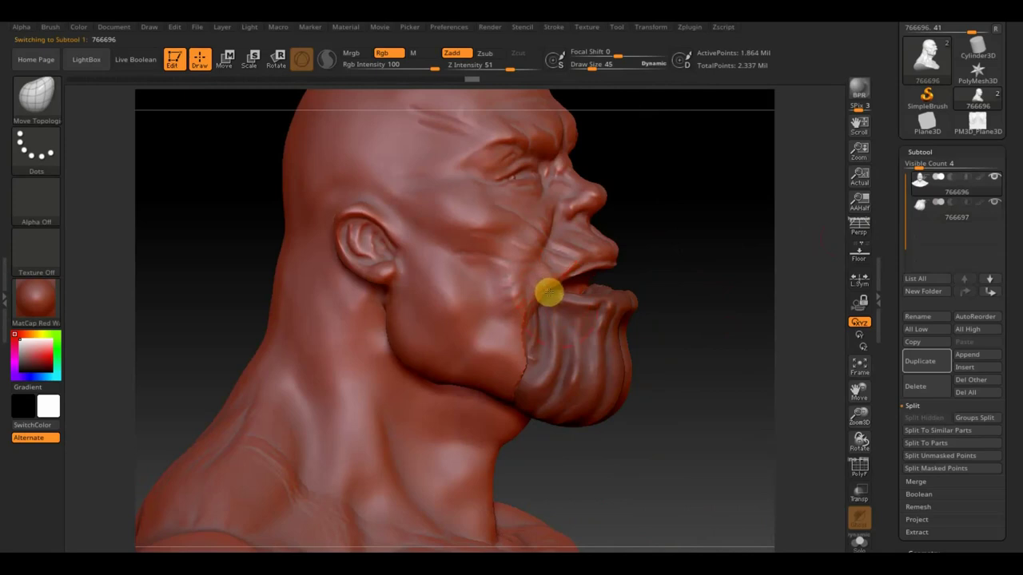
Step: Inspect and smooth the chin where it meets the beard, then reactivate the 766697 beard
{"action": "left_click_drag", "start_coordinate": [726, 256], "coordinate": [678, 269], "text": "shift"}
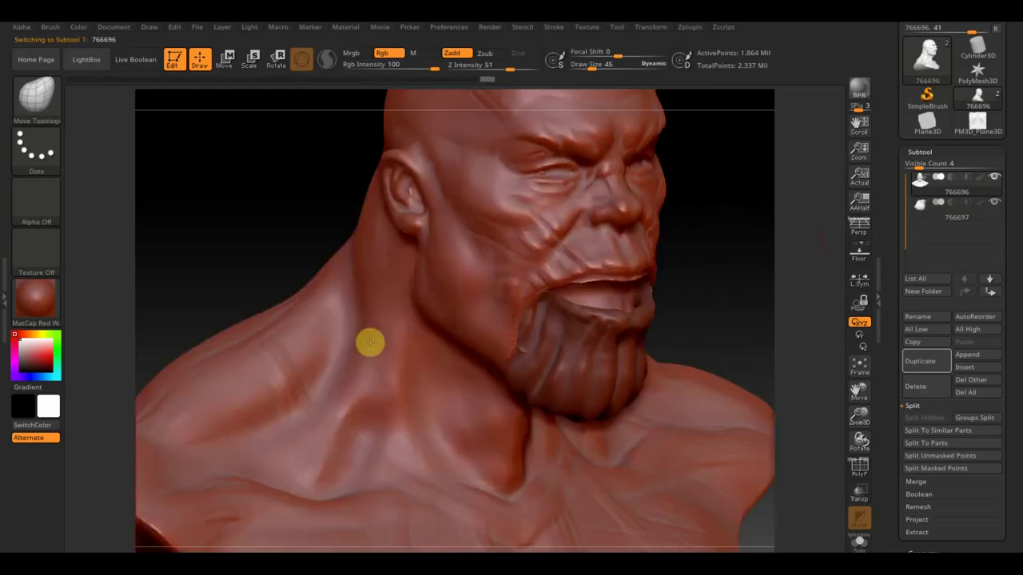
{"action": "mouse_move", "coordinate": [347, 313]}
{"action": "left_mouse_down"}
{"action": "mouse_move", "coordinate": [349, 379]}
{"action": "mouse_move", "coordinate": [402, 327]}
{"action": "mouse_move", "coordinate": [388, 301]}
{"action": "left_mouse_up"}
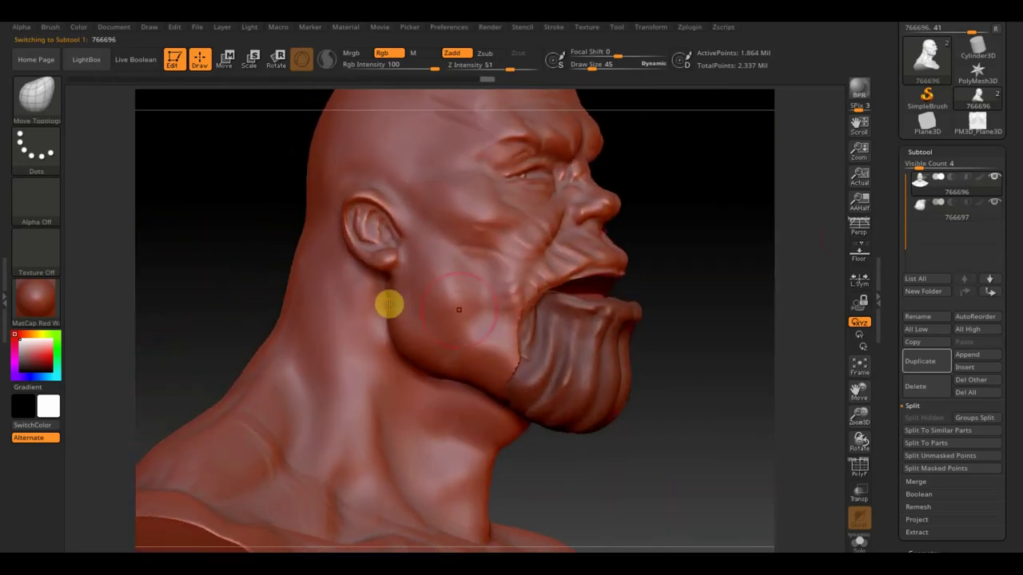
{"action": "mouse_move", "coordinate": [761, 233]}
{"action": "left_mouse_down"}
{"action": "mouse_move", "coordinate": [722, 235]}
{"action": "mouse_move", "coordinate": [743, 251]}
{"action": "mouse_move", "coordinate": [735, 288]}
{"action": "left_mouse_up"}
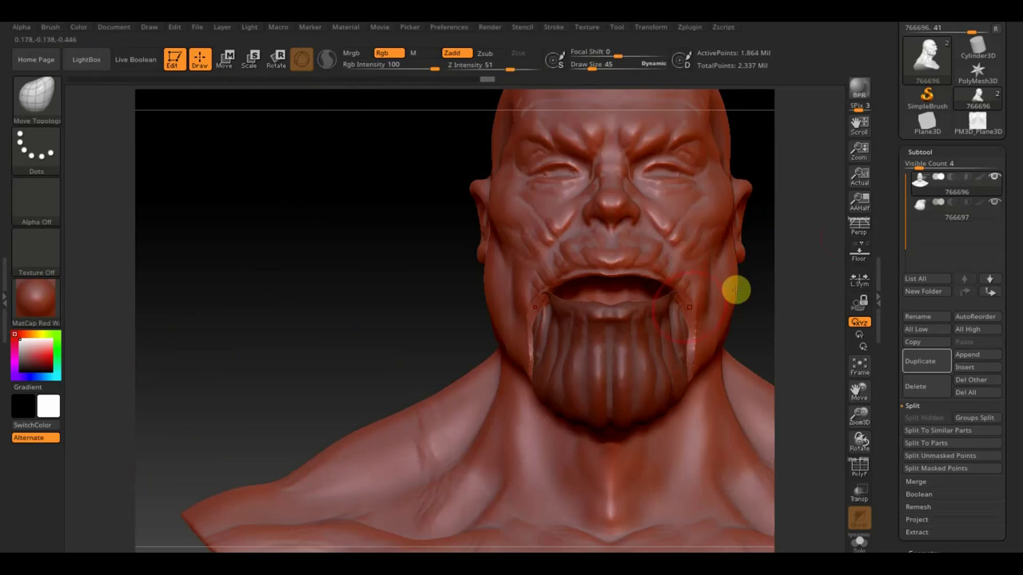
{"action": "key", "text": "shift"}
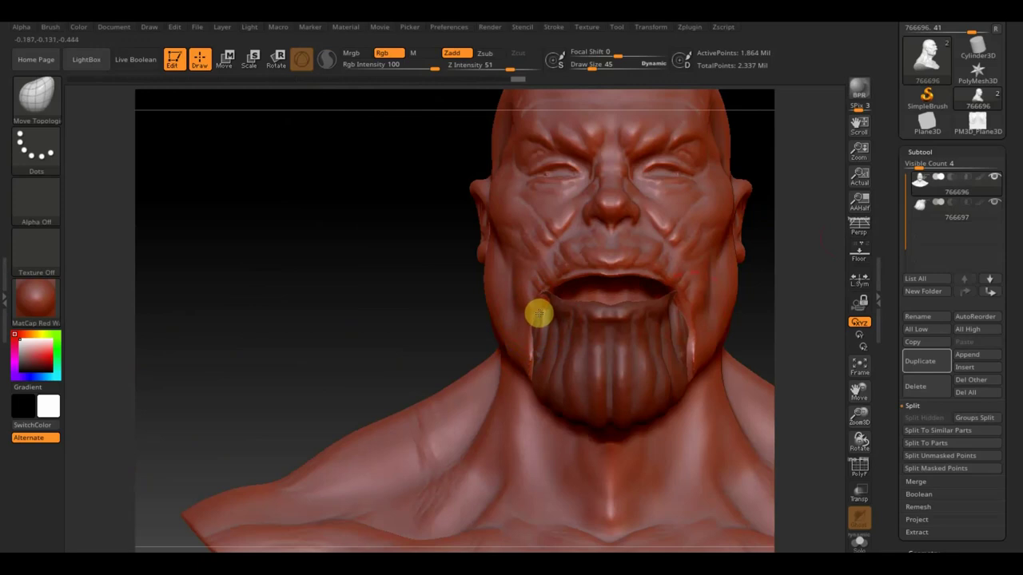
{"action": "key", "text": "shift"}
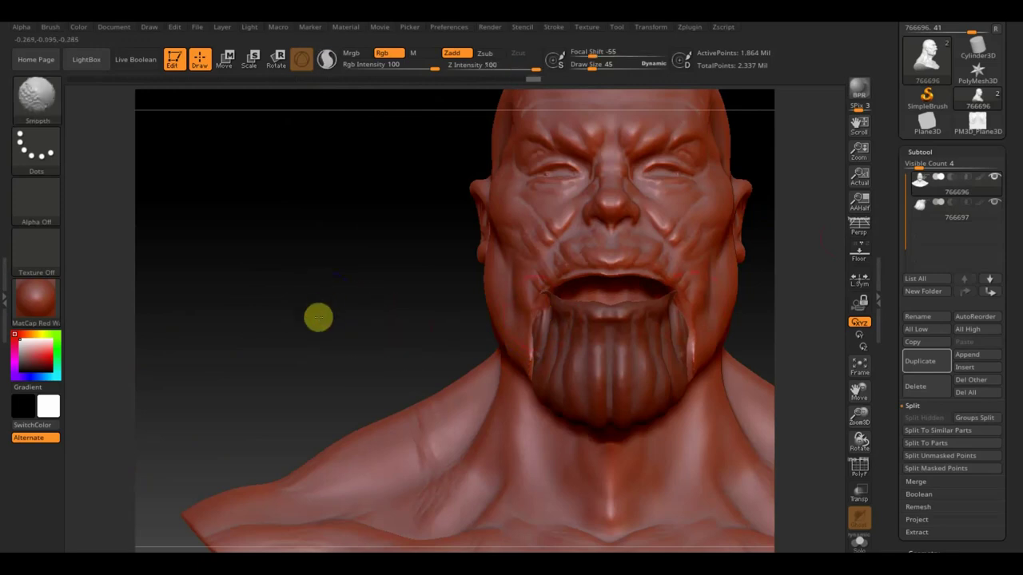
{"action": "mouse_move", "coordinate": [951, 209]}
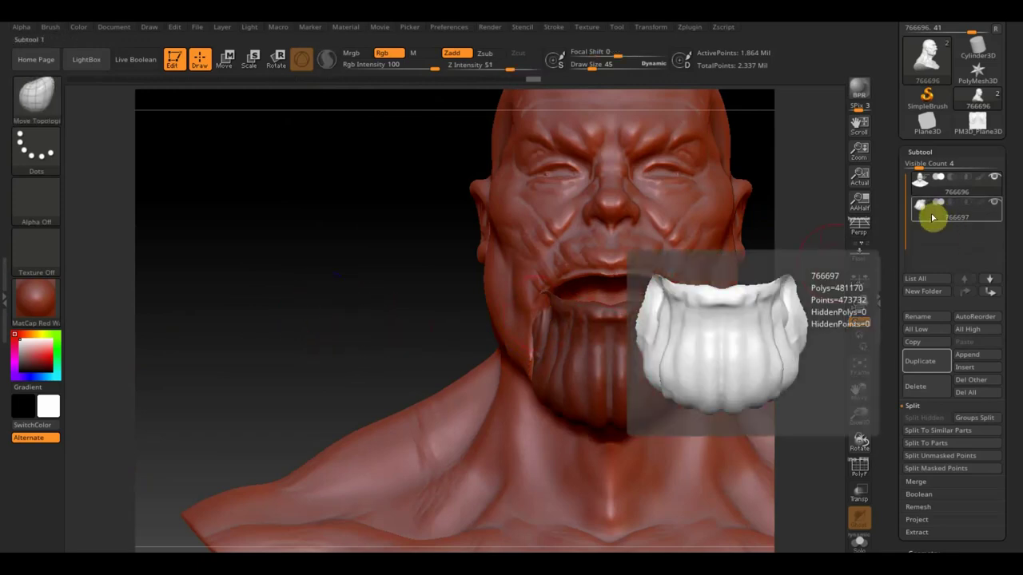
{"action": "left_click", "coordinate": [931, 211]}
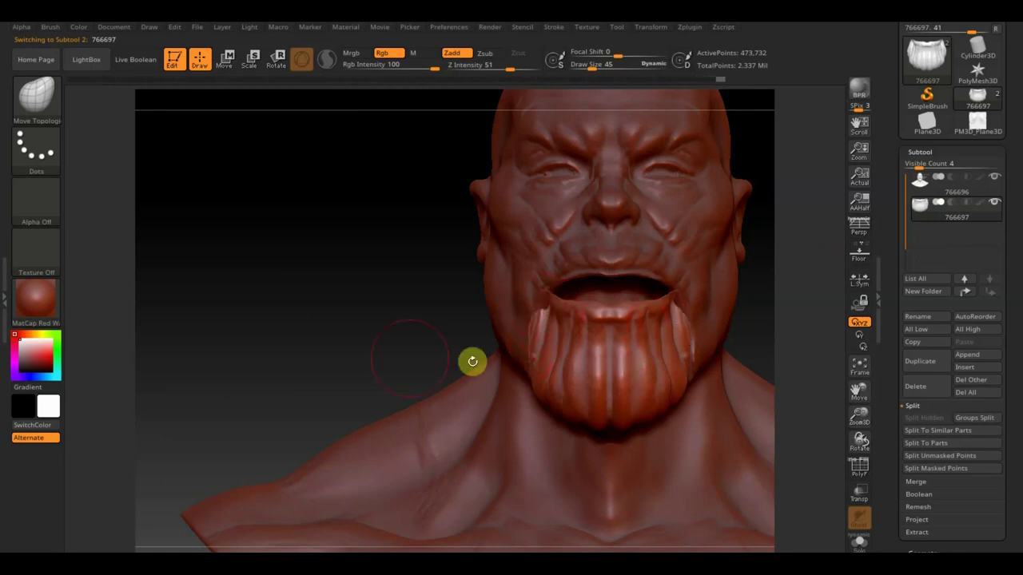
Step: Turn the bust to a side profile and zoom out to see it whole
{"action": "mouse_move", "coordinate": [455, 343]}
{"action": "left_mouse_down"}
{"action": "mouse_move", "coordinate": [352, 342]}
{"action": "mouse_move", "coordinate": [388, 343]}
{"action": "left_mouse_up"}
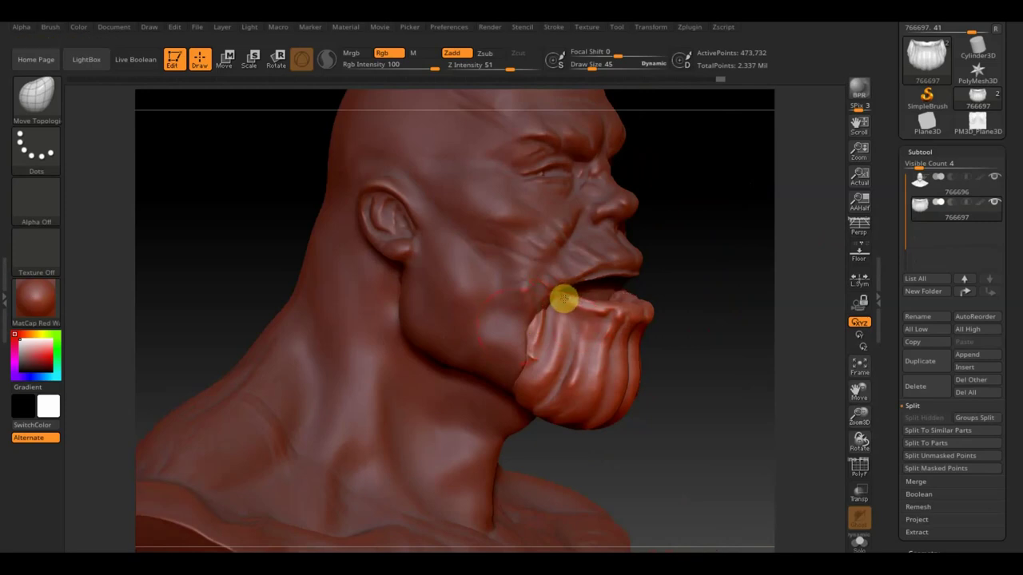
{"action": "left_click_drag", "start_coordinate": [708, 285], "coordinate": [724, 364]}
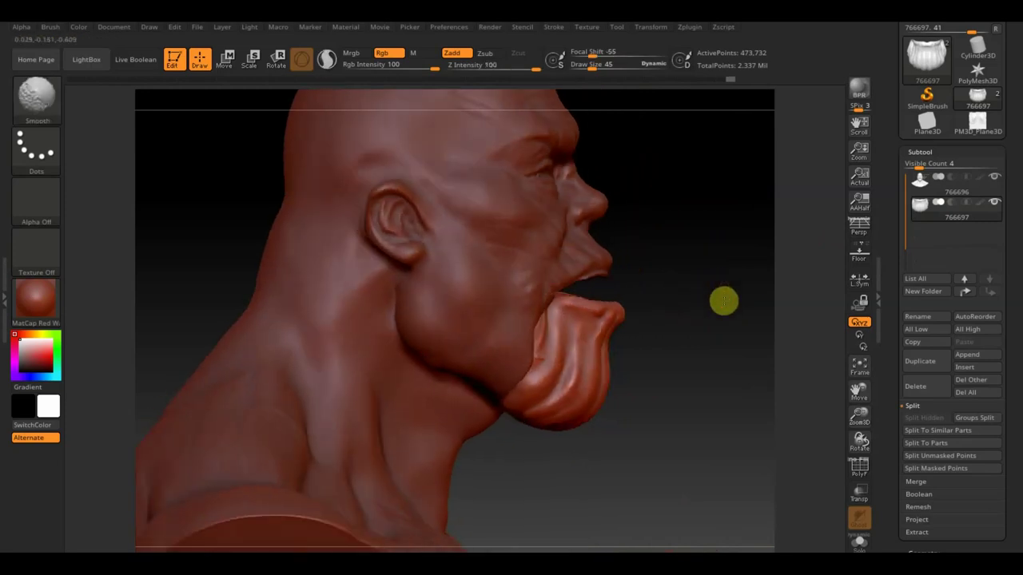
{"action": "mouse_move", "coordinate": [719, 415]}
{"action": "left_mouse_down", "text": "alt"}
{"action": "mouse_move", "coordinate": [708, 329]}
{"action": "mouse_move", "coordinate": [600, 368]}
{"action": "mouse_move", "coordinate": [690, 317]}
{"action": "mouse_move", "coordinate": [682, 327]}
{"action": "left_mouse_up", "text": "alt"}
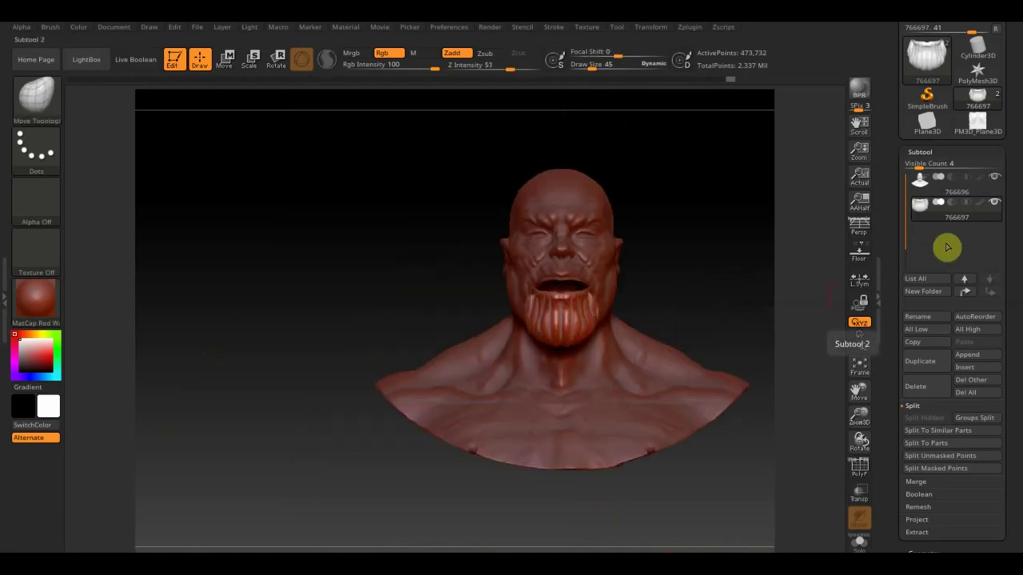
Step: MergeDown the beard into the 766696 head subtool and duplicate the merged bust
{"action": "left_click", "coordinate": [938, 200]}
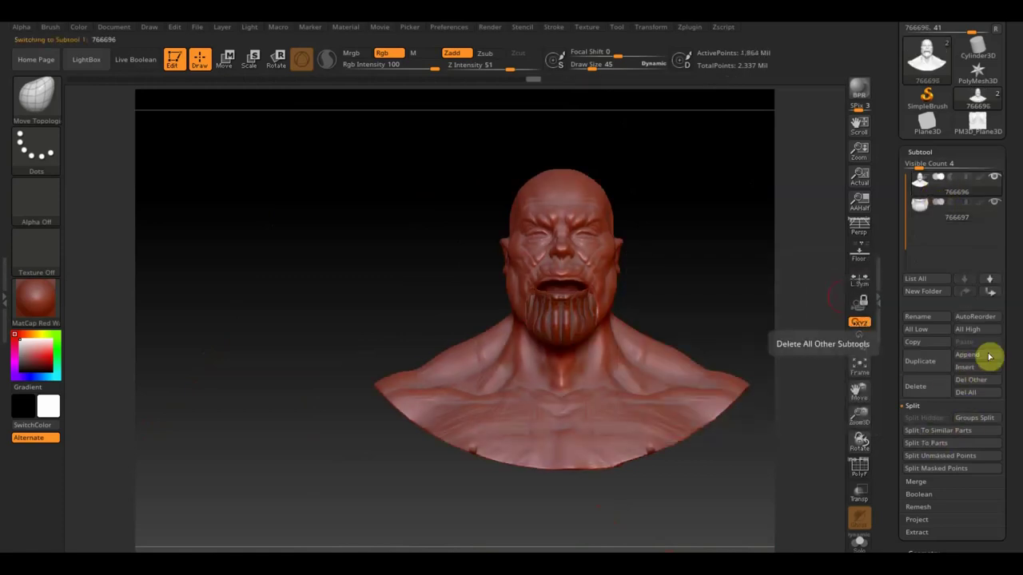
{"action": "left_click_drag", "start_coordinate": [1019, 438], "coordinate": [1007, 376]}
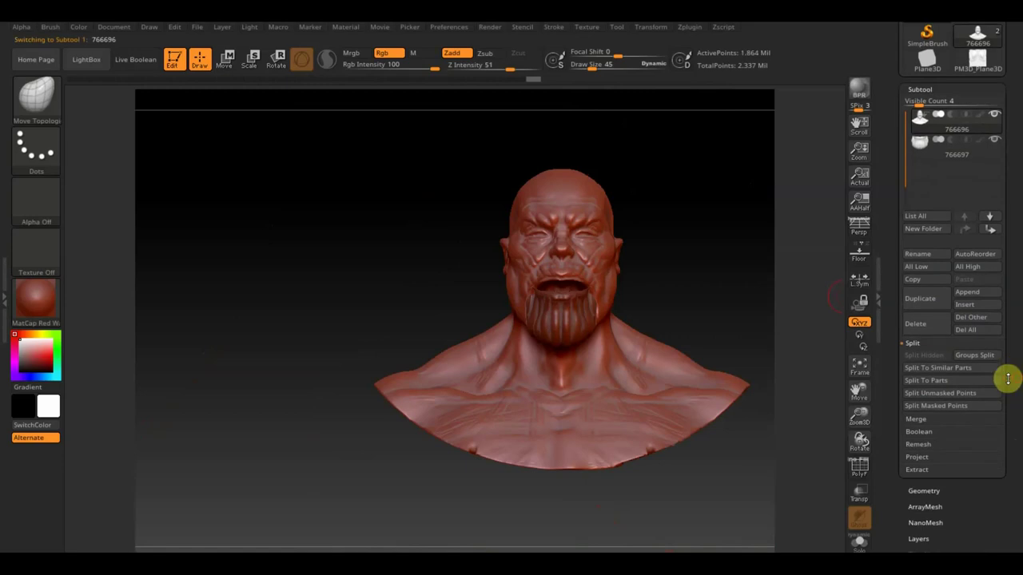
{"action": "left_click", "coordinate": [921, 423]}
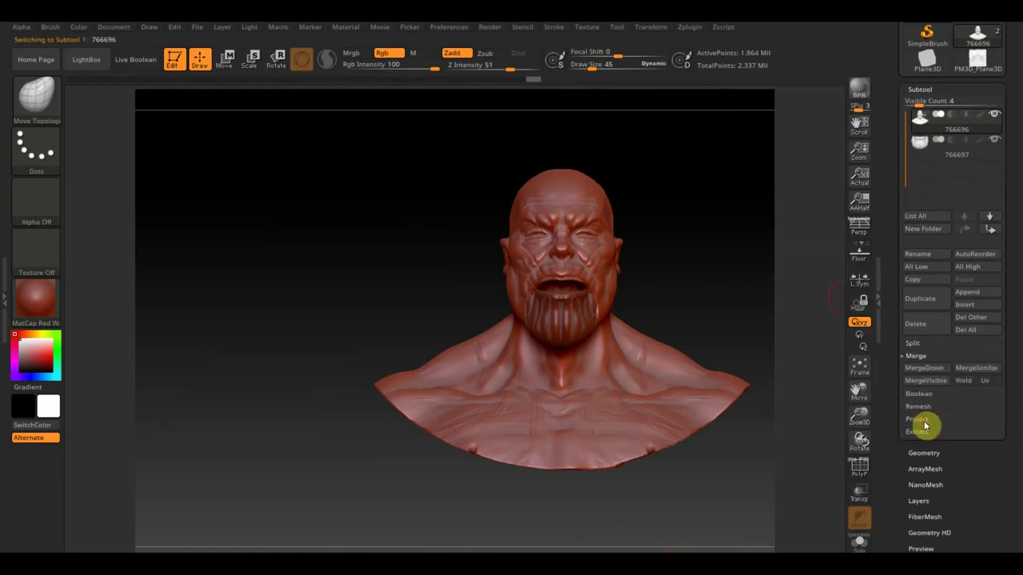
{"action": "left_click", "coordinate": [927, 369]}
{"action": "left_click", "coordinate": [801, 401]}
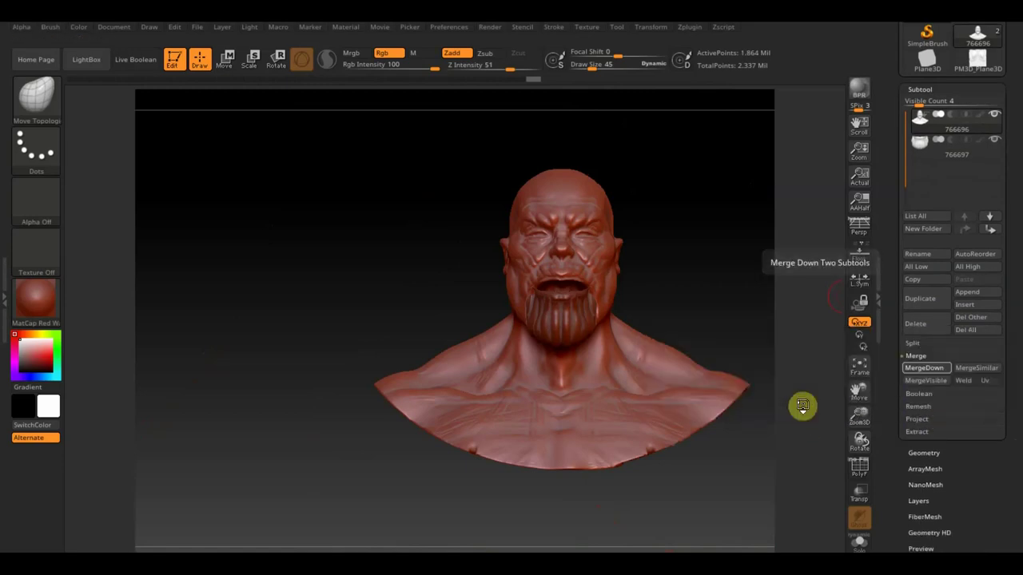
{"action": "left_click", "coordinate": [920, 298]}
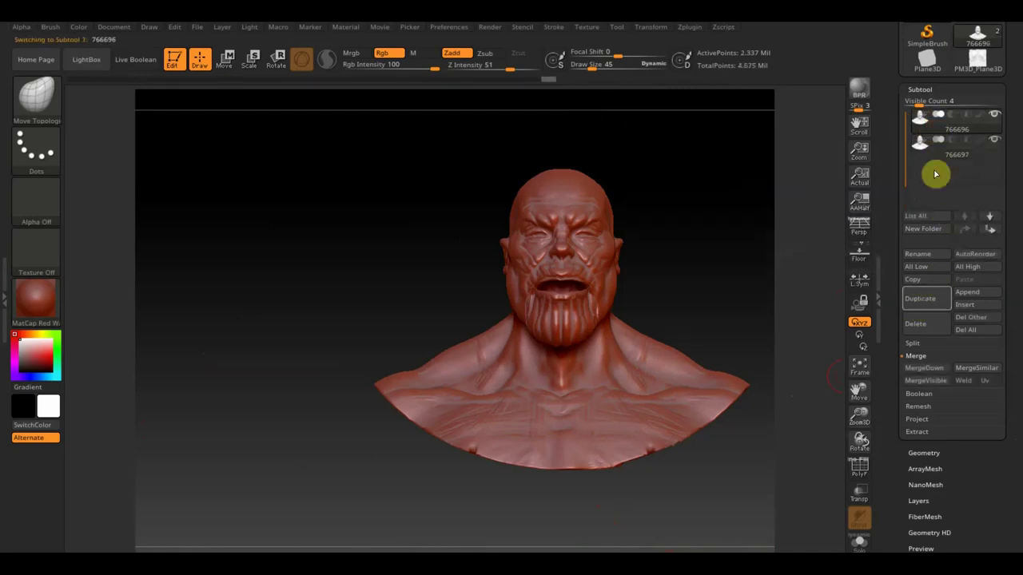
Step: DynaMesh the bust at resolution 1104, down to 1.956 million points
{"action": "left_click", "coordinate": [925, 453]}
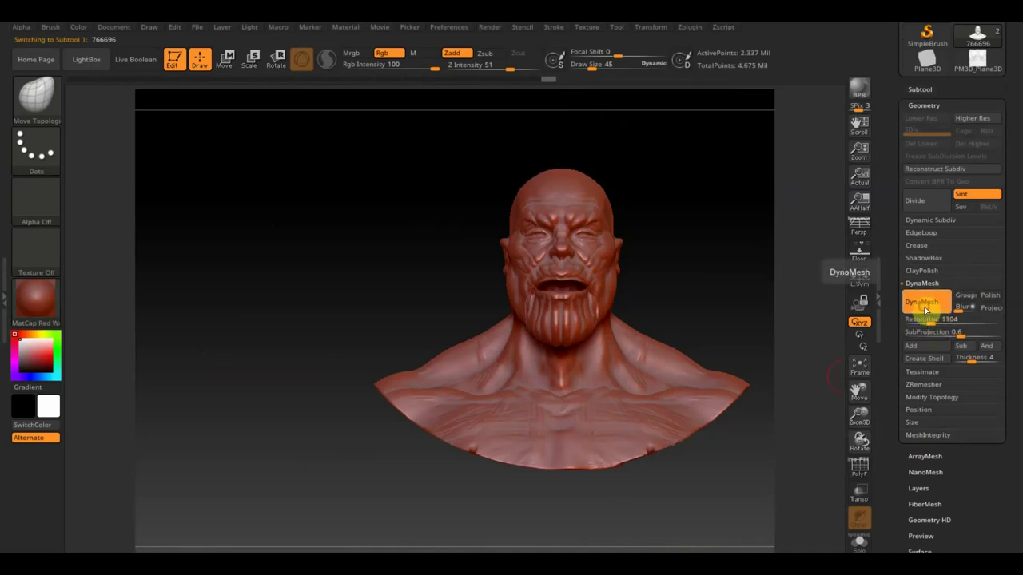
{"action": "left_click", "coordinate": [924, 305]}
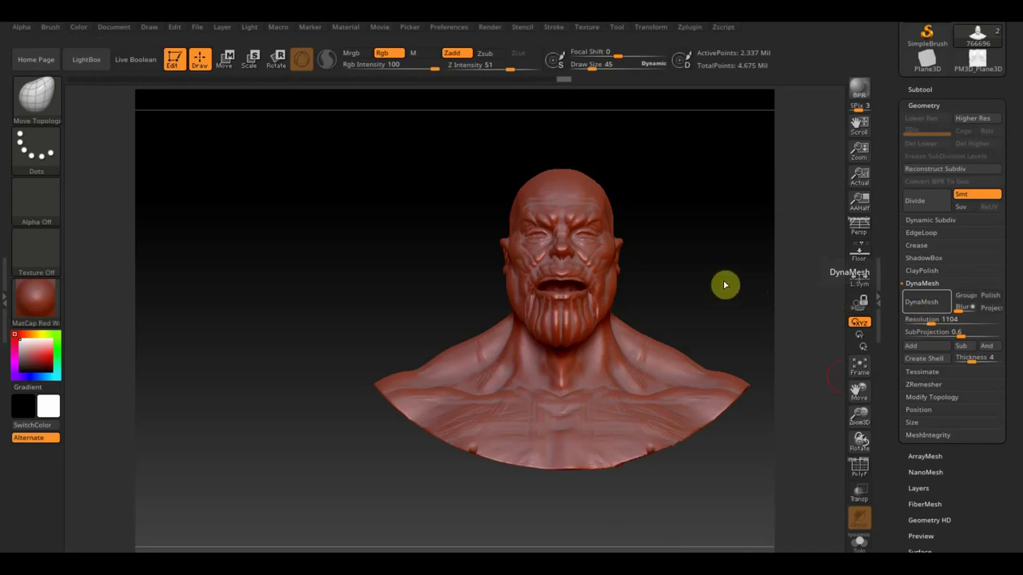
{"action": "mouse_move", "coordinate": [724, 285]}
{"action": "left_mouse_down", "text": "ctrl"}
{"action": "mouse_move", "coordinate": [724, 267]}
{"action": "mouse_move", "coordinate": [644, 291]}
{"action": "mouse_move", "coordinate": [665, 312]}
{"action": "left_mouse_up", "text": "ctrl"}
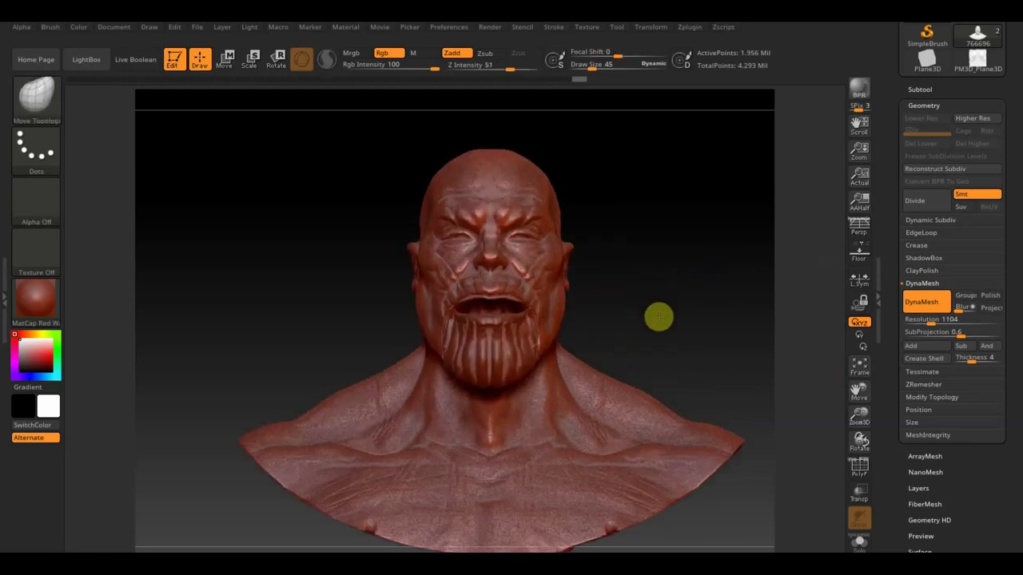
{"action": "left_click", "coordinate": [920, 89]}
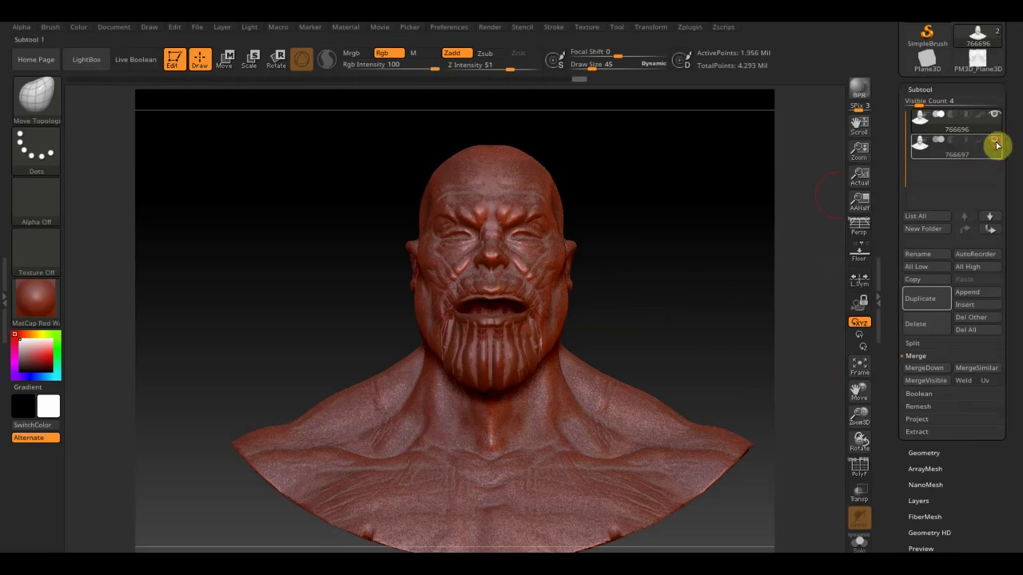
Step: Hide the duplicate bust and make the remeshed bust the active subtool
{"action": "left_click", "coordinate": [995, 141]}
{"action": "left_click_drag", "start_coordinate": [685, 251], "coordinate": [711, 274]}
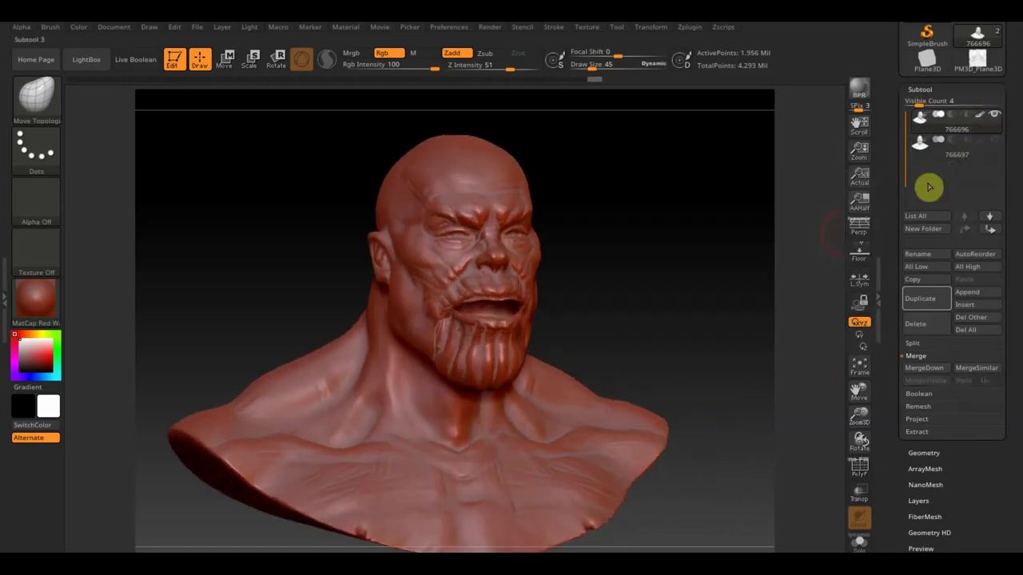
{"action": "left_click_drag", "start_coordinate": [726, 258], "coordinate": [699, 253]}
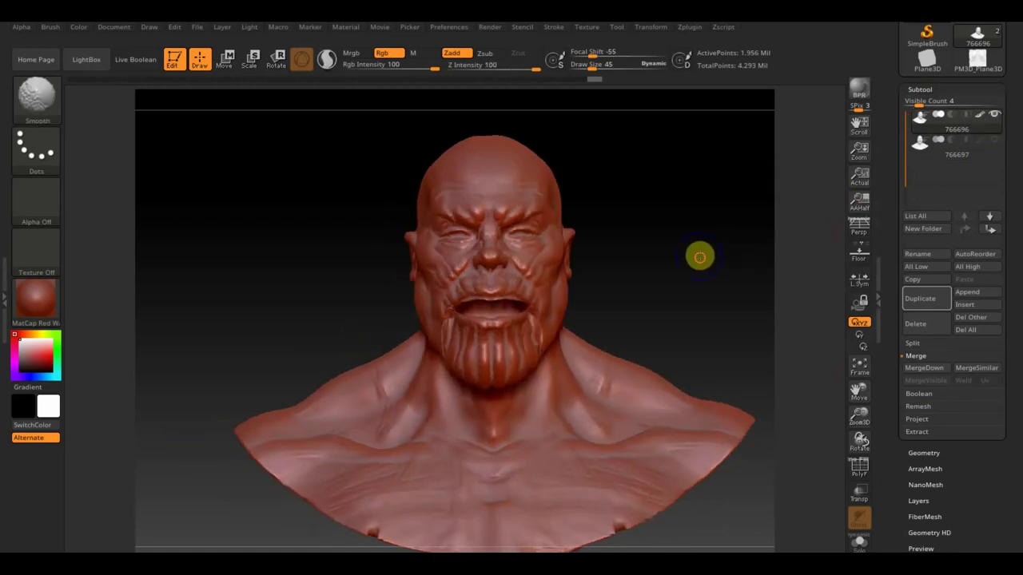
{"action": "left_click", "coordinate": [982, 125]}
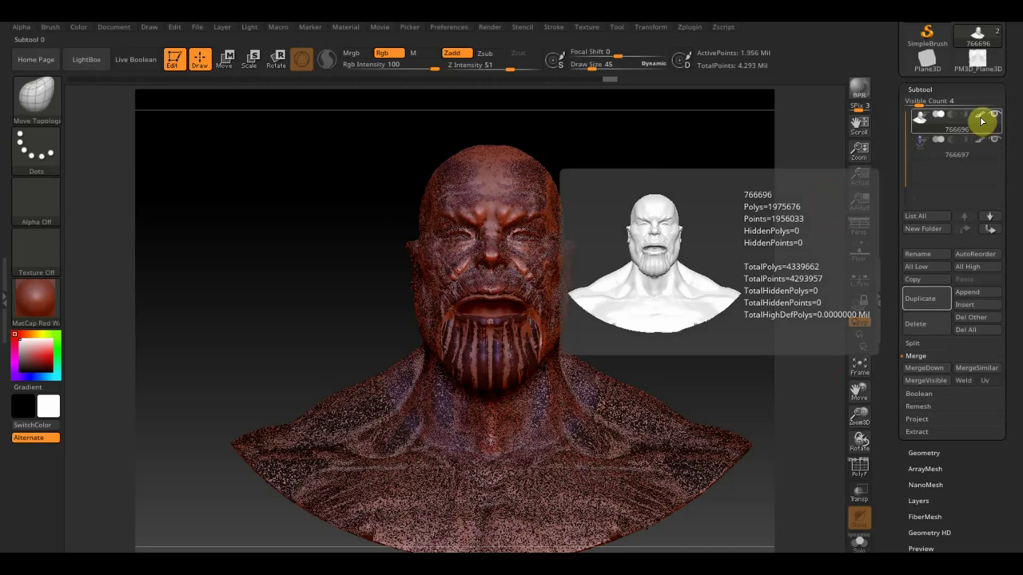
Step: Project the duplicate's sculpted detail and polypaint onto the remeshed 766696 bust
{"action": "left_click_drag", "start_coordinate": [700, 328], "coordinate": [675, 290], "text": "alt"}
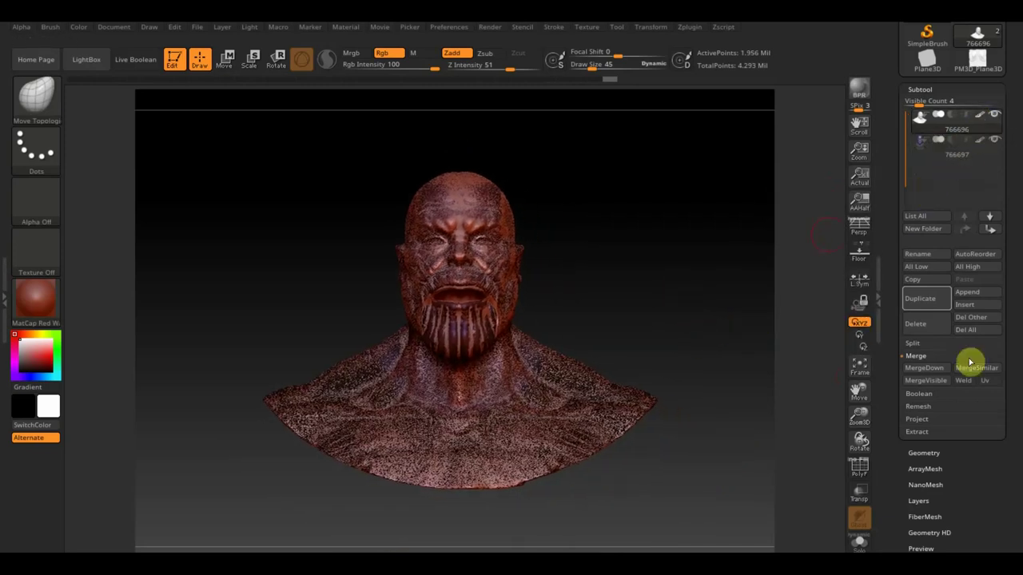
{"action": "left_click", "coordinate": [916, 418]}
{"action": "left_click", "coordinate": [923, 423]}
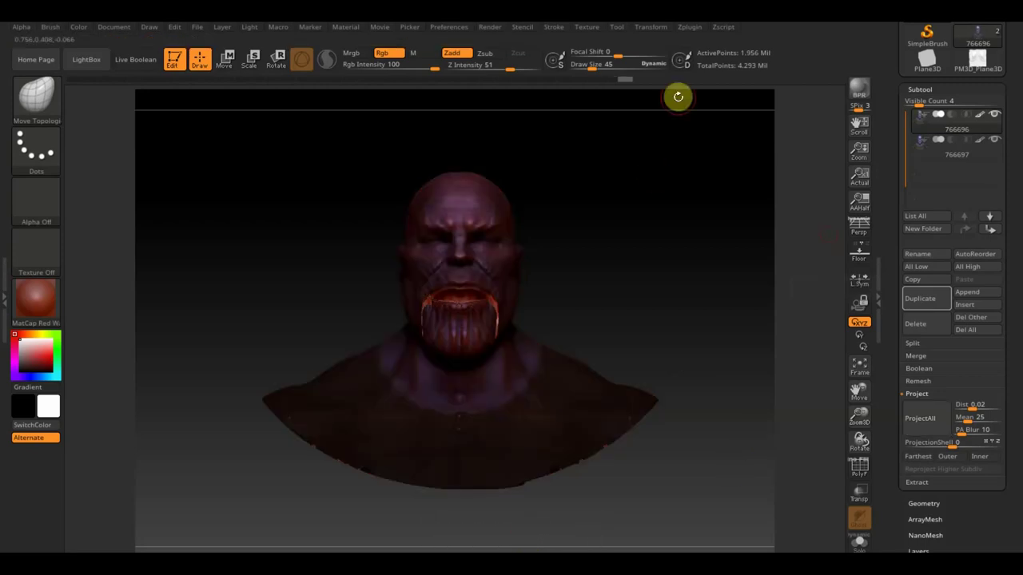
{"action": "left_click", "coordinate": [47, 300]}
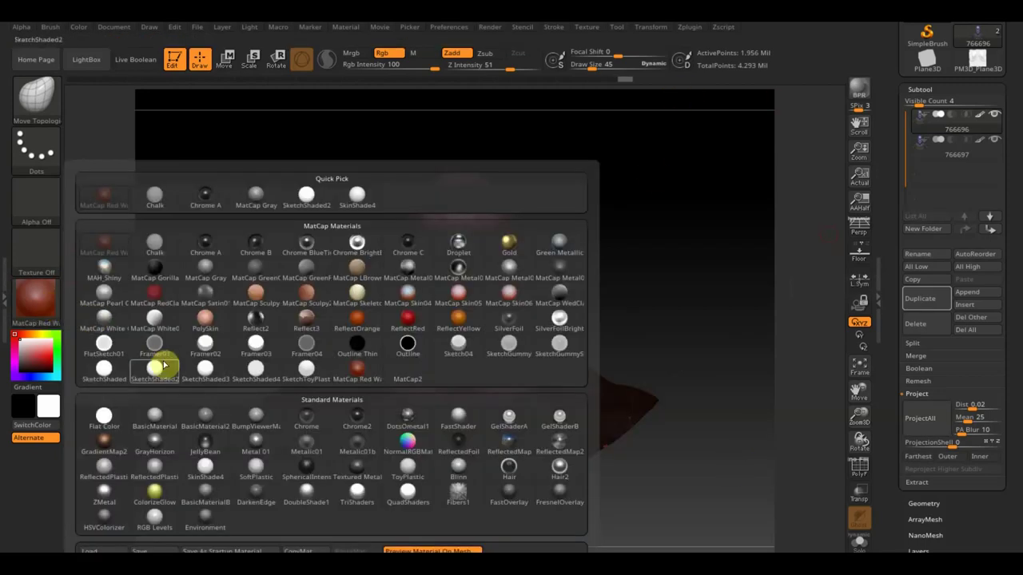
Step: Apply the SketchShaded2 material and toggle visibility of the second subtool and bust mesh
{"action": "left_click", "coordinate": [163, 365]}
{"action": "mouse_move", "coordinate": [616, 279]}
{"action": "left_mouse_down"}
{"action": "mouse_move", "coordinate": [638, 302]}
{"action": "mouse_move", "coordinate": [623, 295]}
{"action": "mouse_move", "coordinate": [634, 281]}
{"action": "mouse_move", "coordinate": [647, 326]}
{"action": "mouse_move", "coordinate": [676, 269]}
{"action": "mouse_move", "coordinate": [612, 299]}
{"action": "left_mouse_up"}
{"action": "key", "text": "ctrl+shift"}
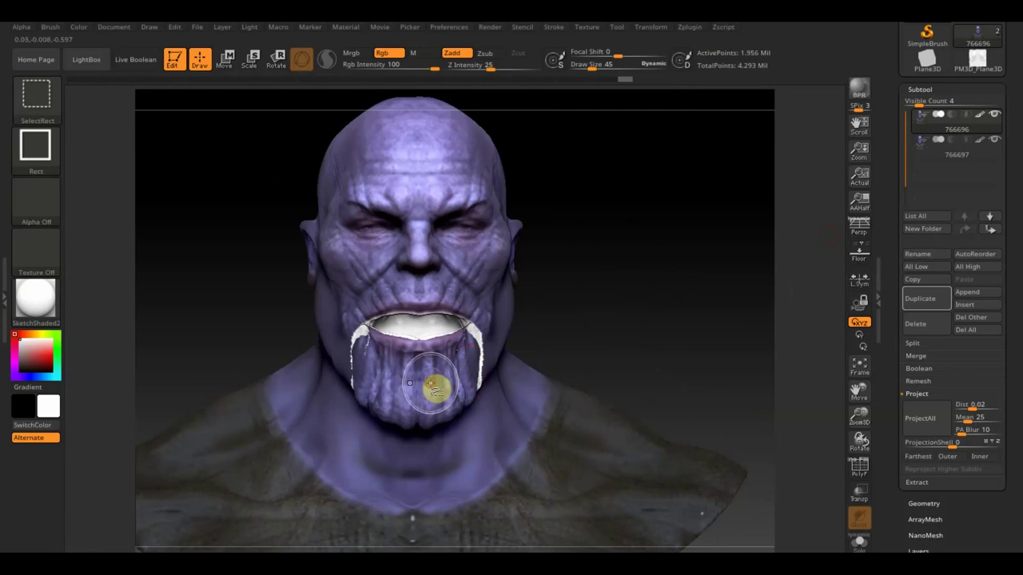
{"action": "left_click", "coordinate": [994, 139]}
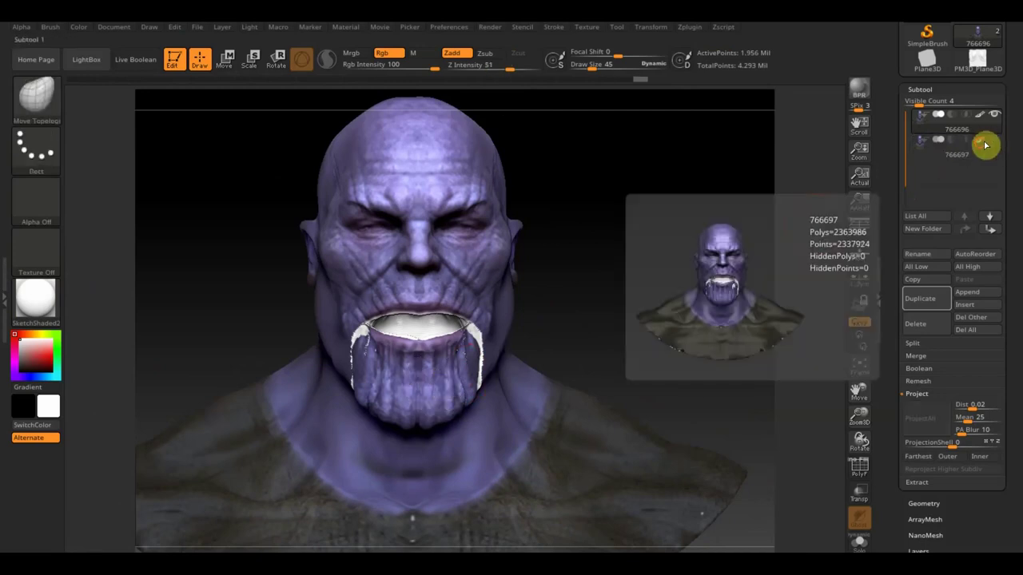
{"action": "left_click", "coordinate": [431, 356], "text": "ctrl+shift"}
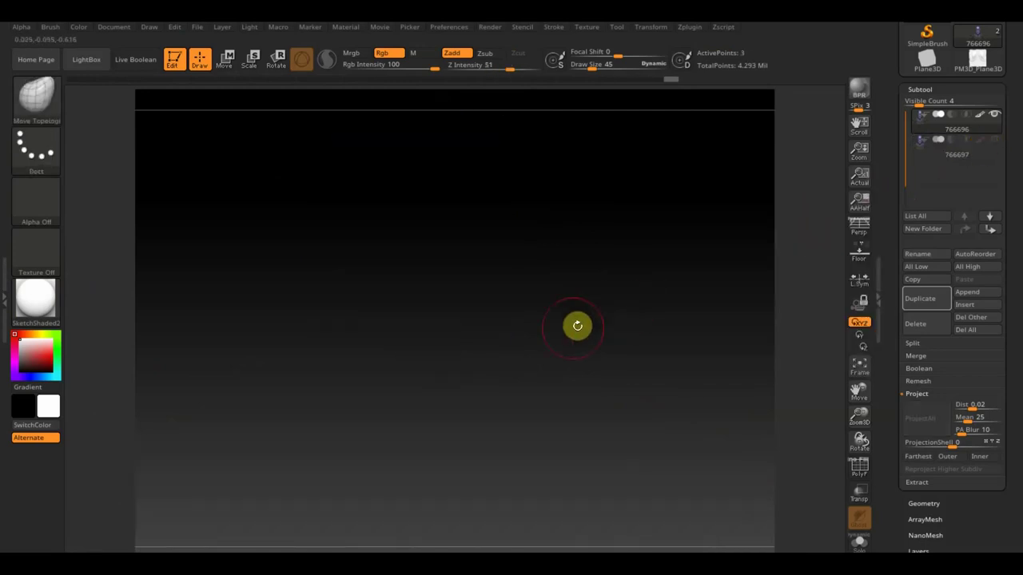
{"action": "left_click", "coordinate": [571, 326], "text": "ctrl+shift"}
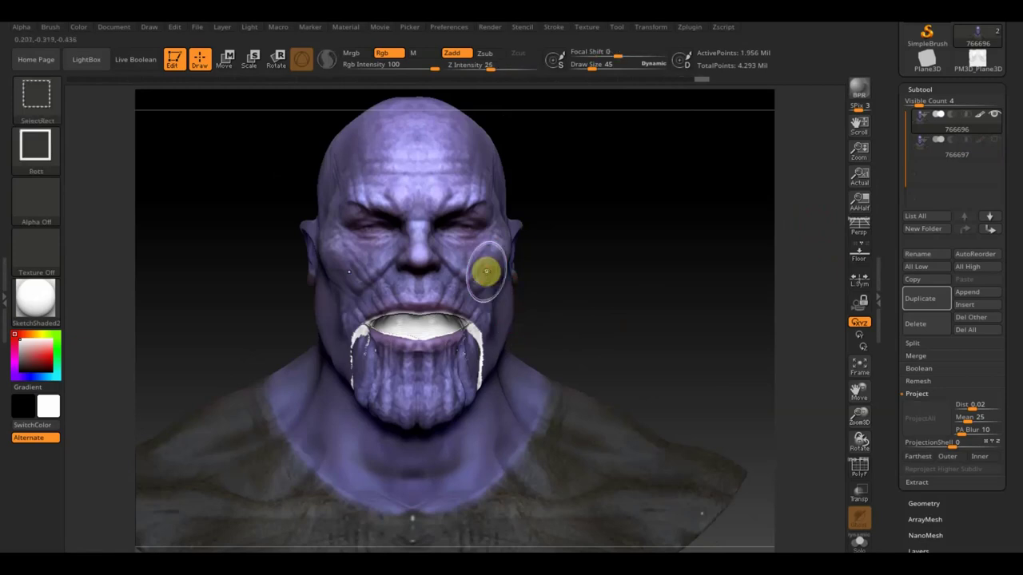
{"action": "left_click", "coordinate": [486, 271], "text": "ctrl+shift"}
{"action": "left_click", "coordinate": [495, 275], "text": "ctrl+shift"}
Step: Lower Draw Size to 19 and smooth the mouth shell's ragged edges down the chin
{"action": "mouse_move", "coordinate": [634, 274]}
{"action": "left_mouse_down"}
{"action": "mouse_move", "coordinate": [637, 300]}
{"action": "mouse_move", "coordinate": [628, 287]}
{"action": "mouse_move", "coordinate": [633, 301]}
{"action": "mouse_move", "coordinate": [628, 290]}
{"action": "mouse_move", "coordinate": [666, 256]}
{"action": "left_mouse_up"}
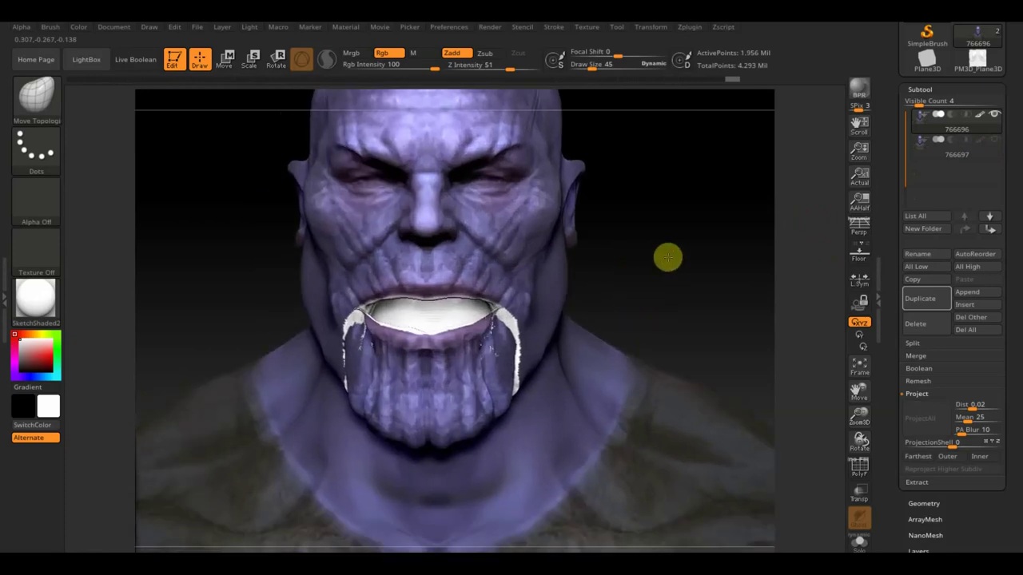
{"action": "left_click_drag", "start_coordinate": [599, 66], "coordinate": [584, 66]}
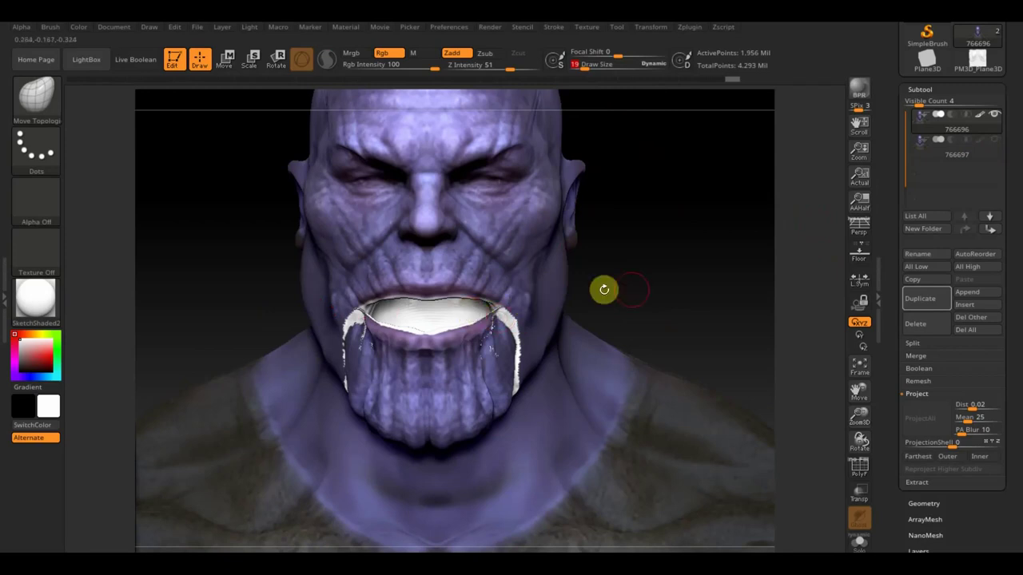
{"action": "mouse_move", "coordinate": [520, 320]}
{"action": "left_mouse_down", "text": "shift"}
{"action": "mouse_move", "coordinate": [518, 392]}
{"action": "mouse_move", "coordinate": [520, 359]}
{"action": "left_mouse_up", "text": "shift"}
{"action": "mouse_move", "coordinate": [613, 301]}
{"action": "left_mouse_down"}
{"action": "mouse_move", "coordinate": [558, 321]}
{"action": "mouse_move", "coordinate": [652, 306]}
{"action": "left_mouse_up"}
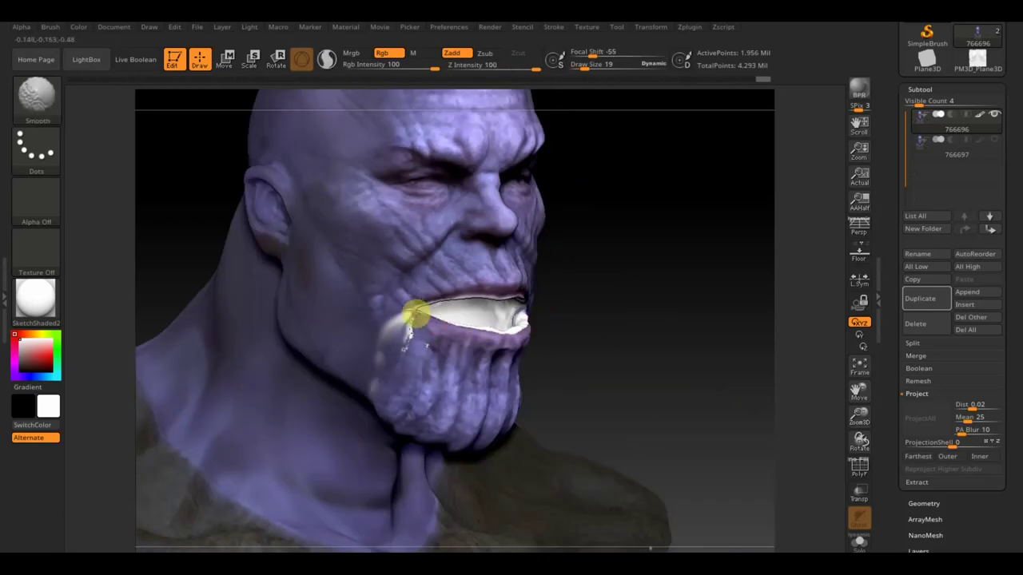
Step: Smooth the mouth shell's upper edge, briefly use ClayBuildup, then select the Standard brush
{"action": "left_click_drag", "start_coordinate": [416, 314], "coordinate": [406, 320], "text": "shift"}
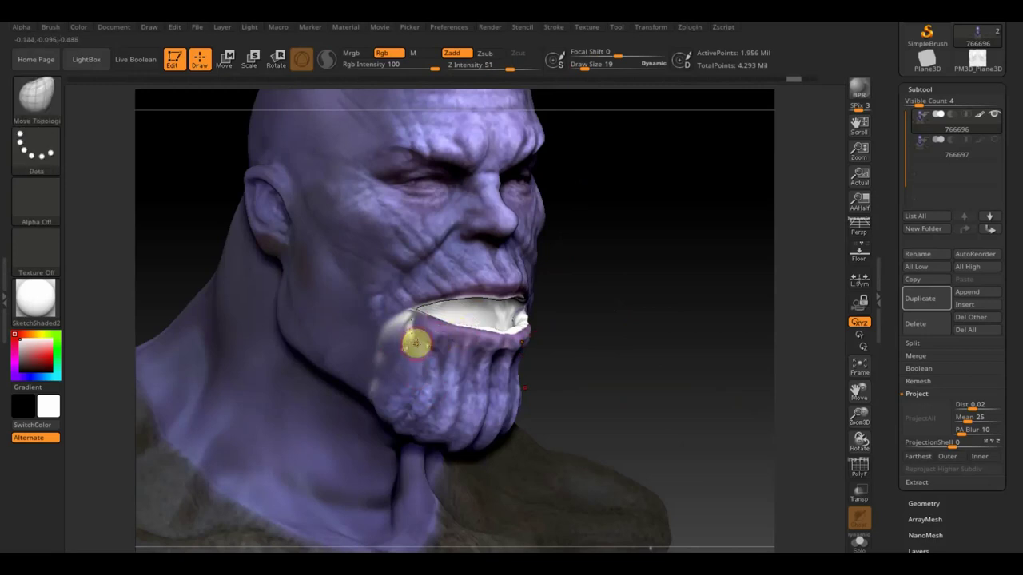
{"action": "left_click", "coordinate": [45, 100]}
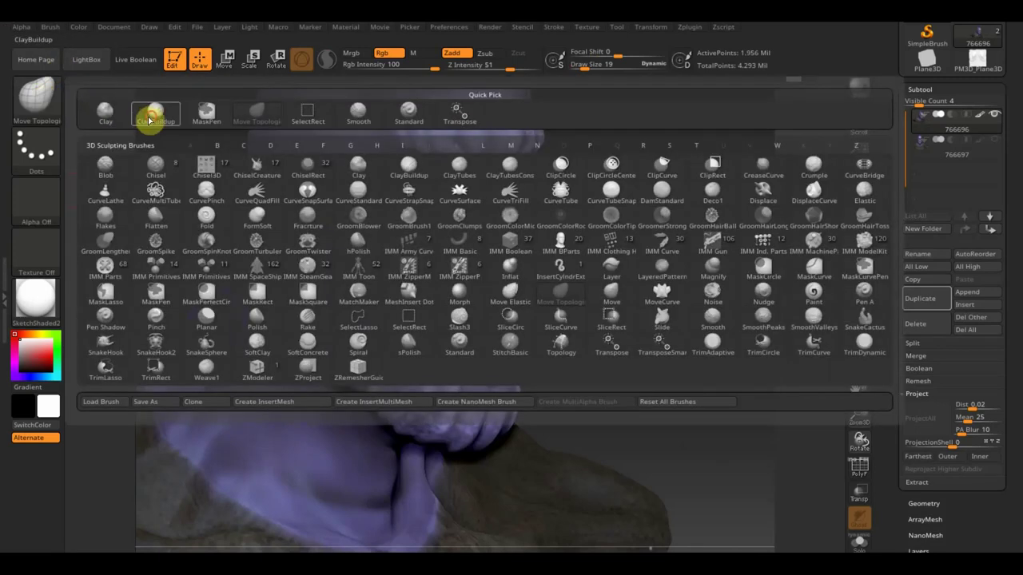
{"action": "left_click", "coordinate": [146, 119]}
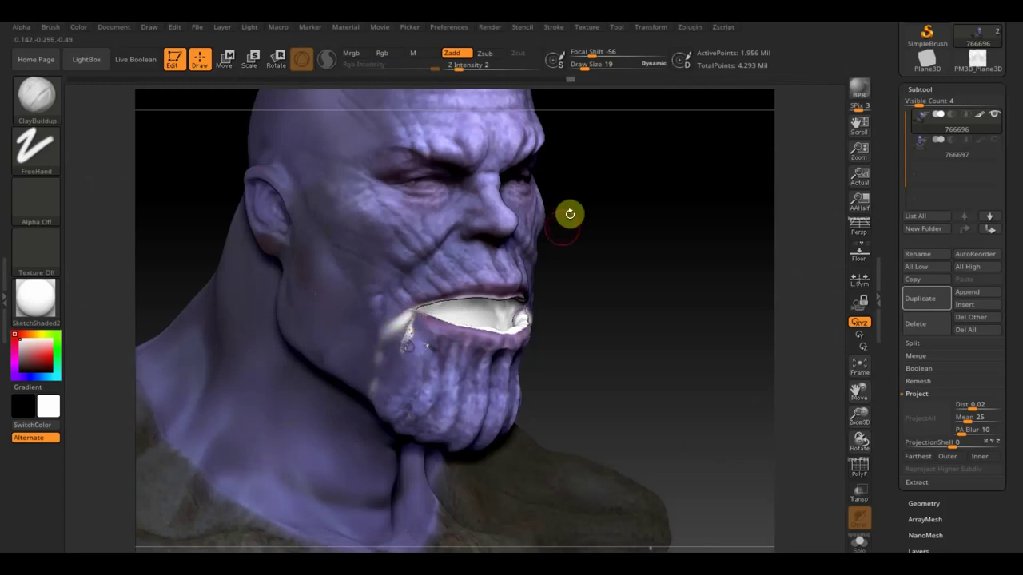
{"action": "left_click", "coordinate": [46, 101]}
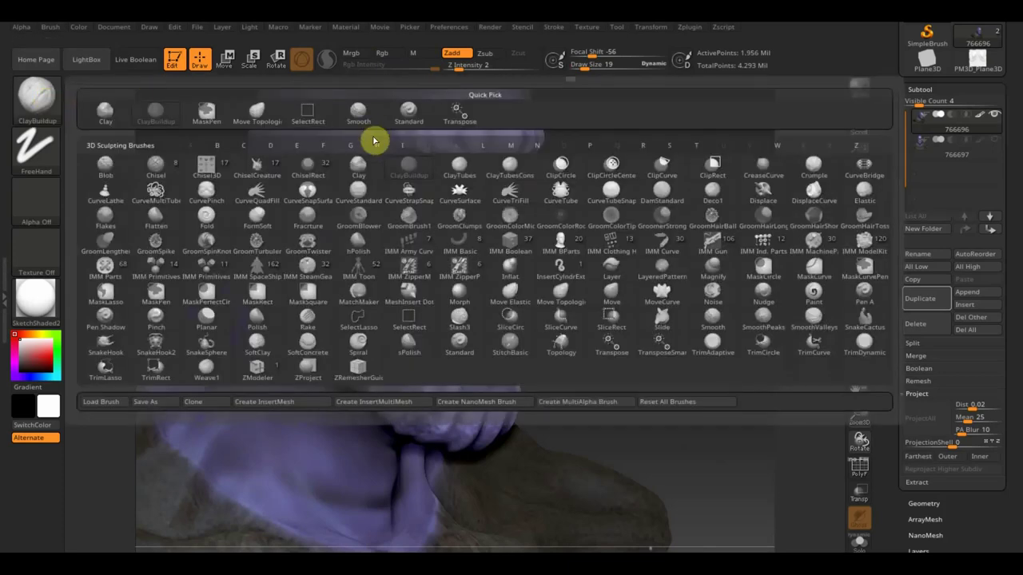
{"action": "left_click", "coordinate": [413, 121]}
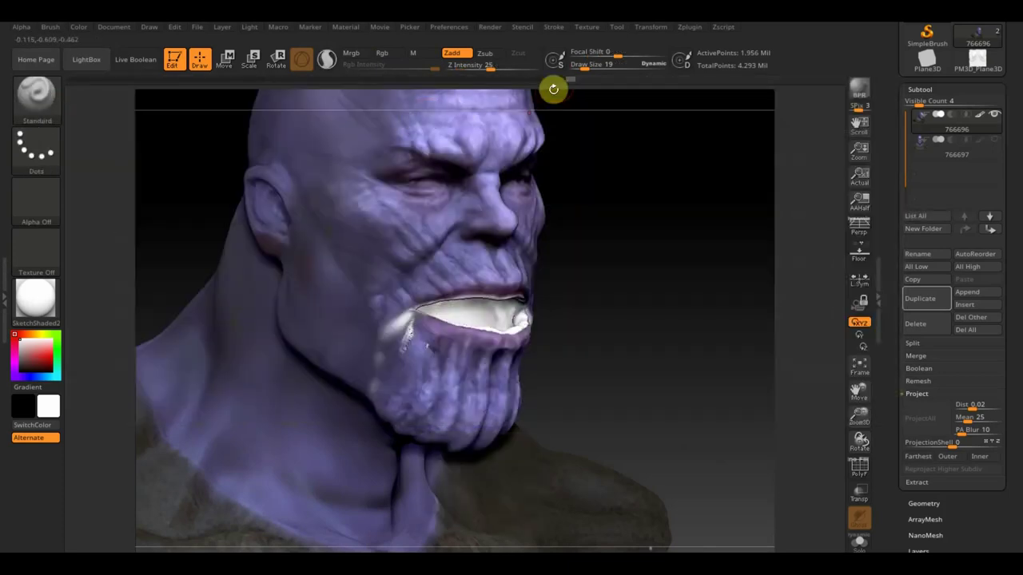
Step: With Rgb on and Zadd off, paint the mouth corner and cheek in sampled skin purple
{"action": "left_click", "coordinate": [382, 52]}
{"action": "left_click", "coordinate": [459, 60]}
{"action": "left_click_drag", "start_coordinate": [586, 66], "coordinate": [581, 68]}
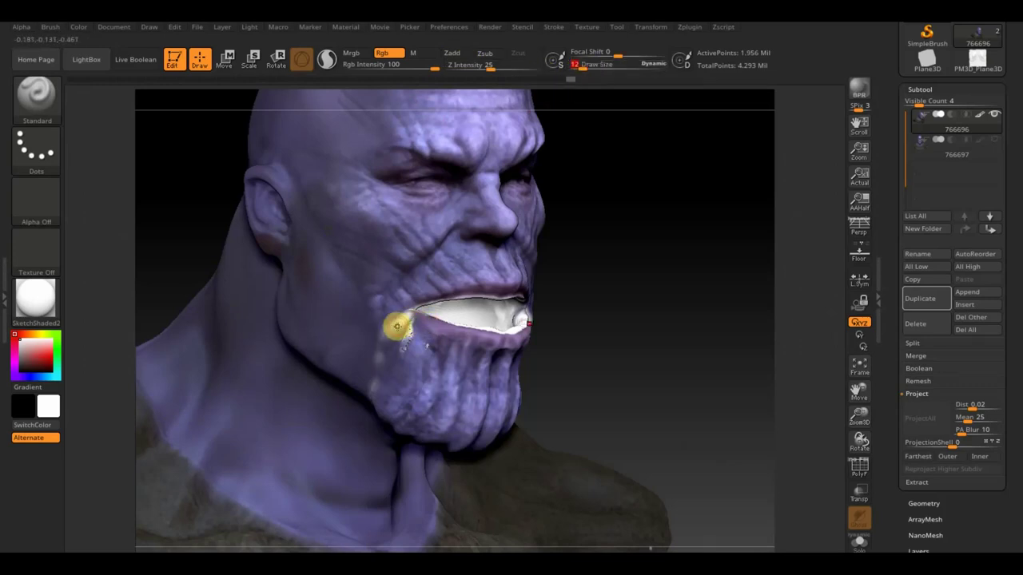
{"action": "key", "text": "c"}
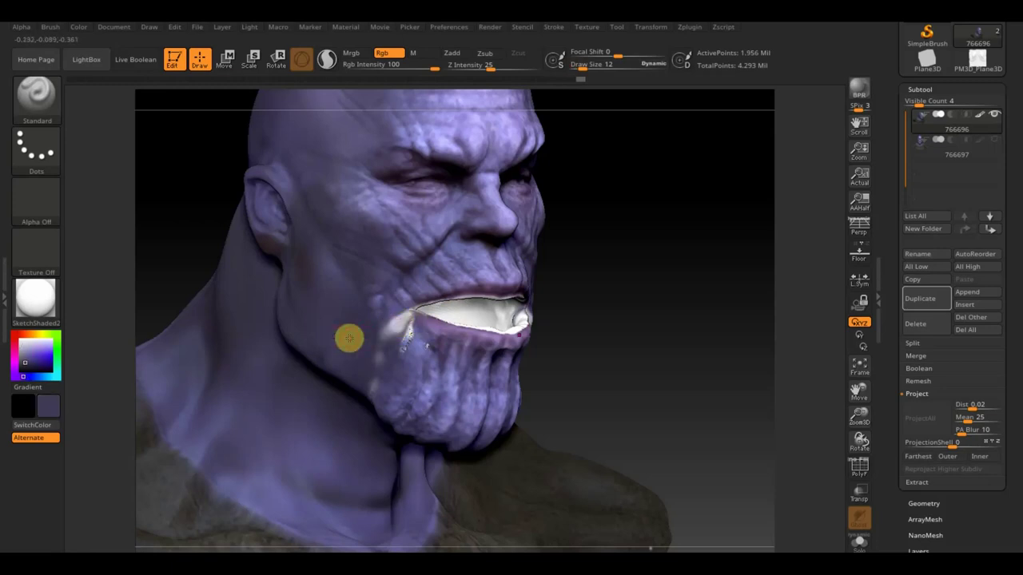
{"action": "key", "text": "c"}
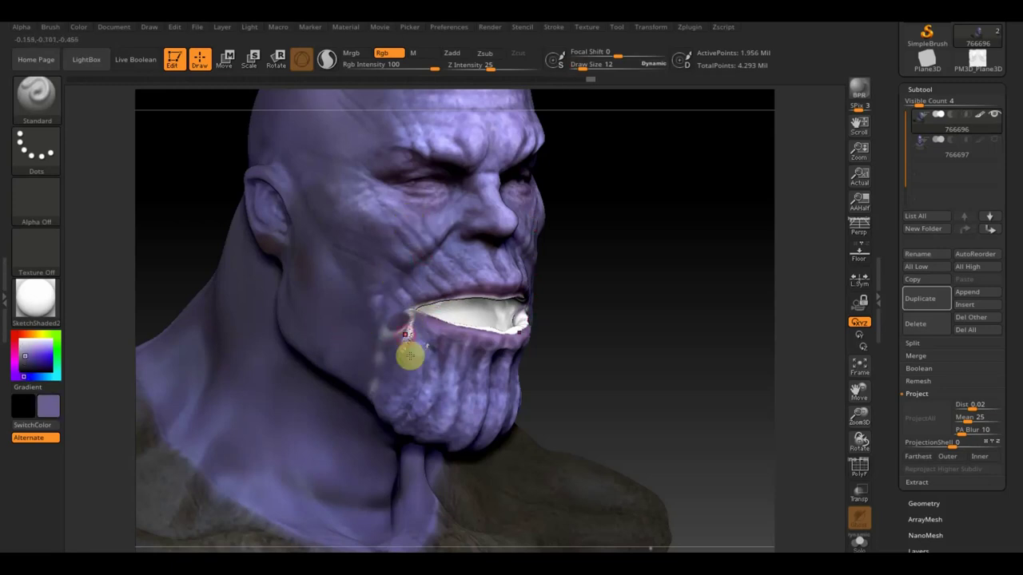
{"action": "left_click_drag", "start_coordinate": [405, 324], "coordinate": [405, 341]}
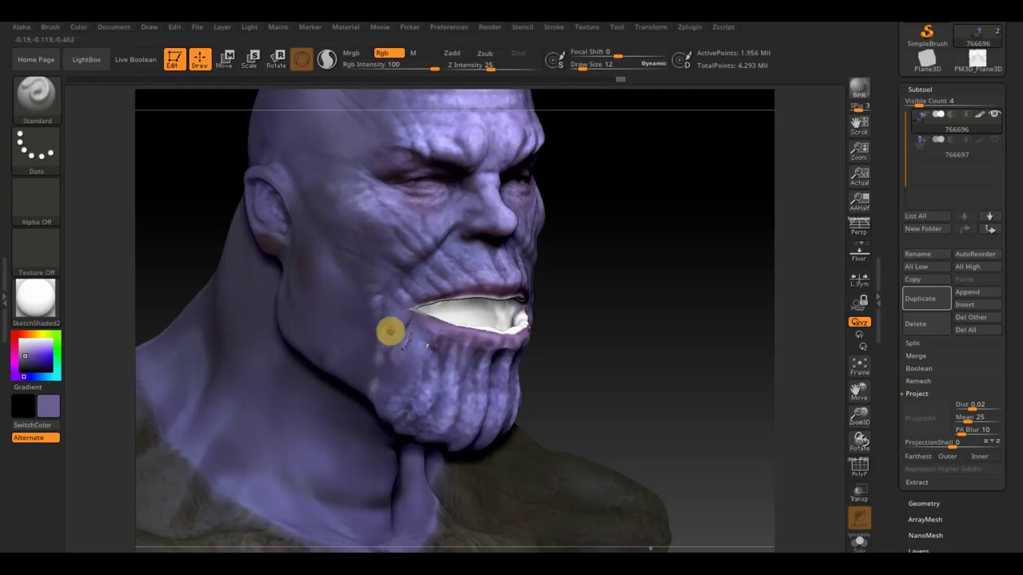
{"action": "left_click_drag", "start_coordinate": [380, 331], "coordinate": [388, 353]}
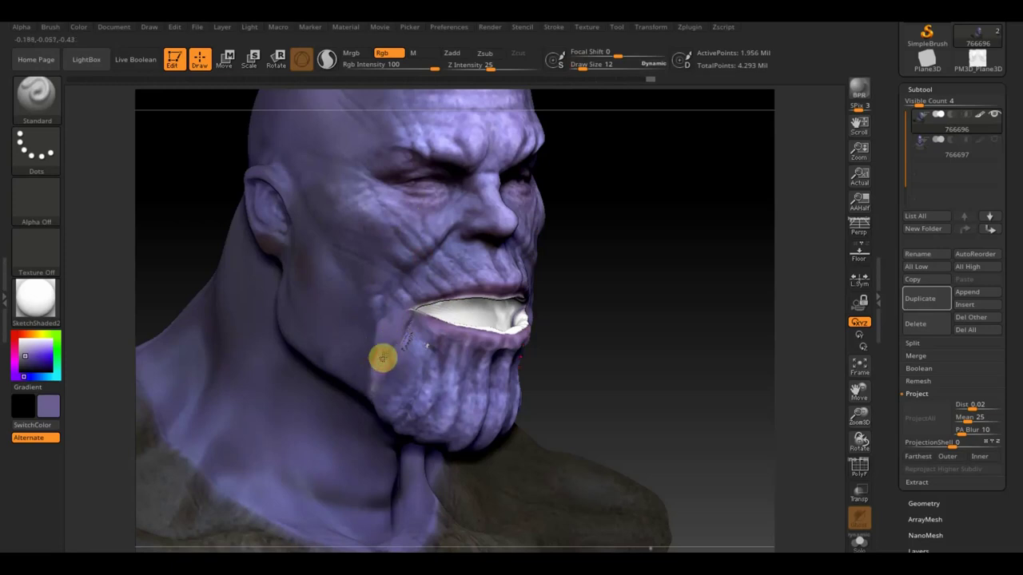
Step: Sample a darker jaw purple and paint faintly along the chin at Rgb Intensity 6, size 42
{"action": "key", "text": "c"}
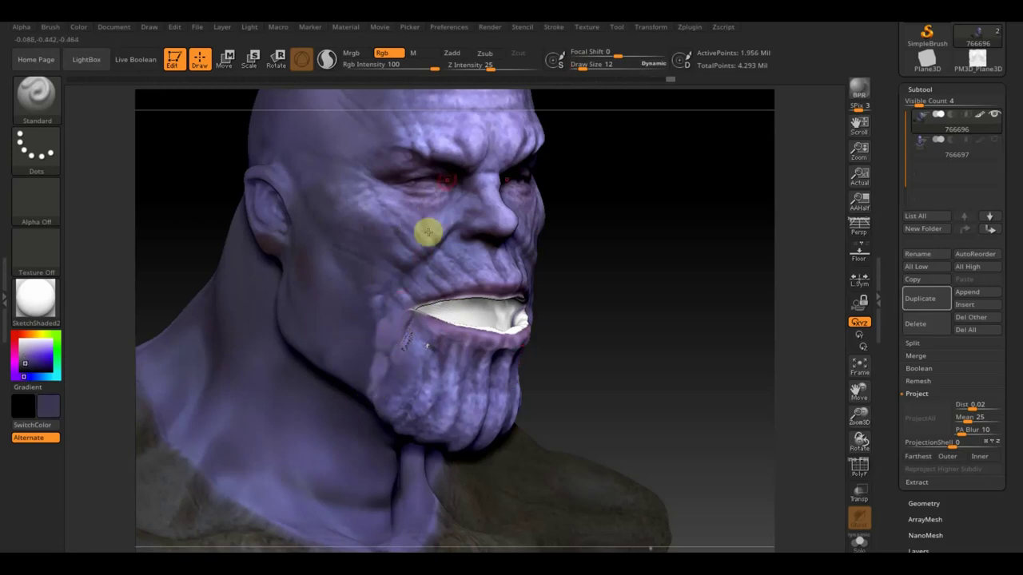
{"action": "left_click_drag", "start_coordinate": [423, 68], "coordinate": [365, 73]}
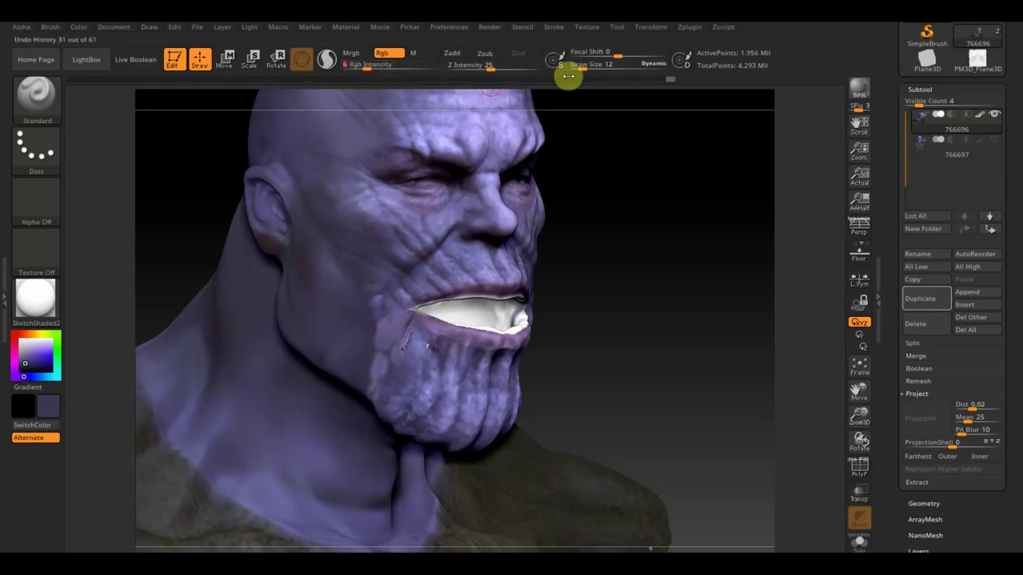
{"action": "left_click_drag", "start_coordinate": [574, 68], "coordinate": [590, 68]}
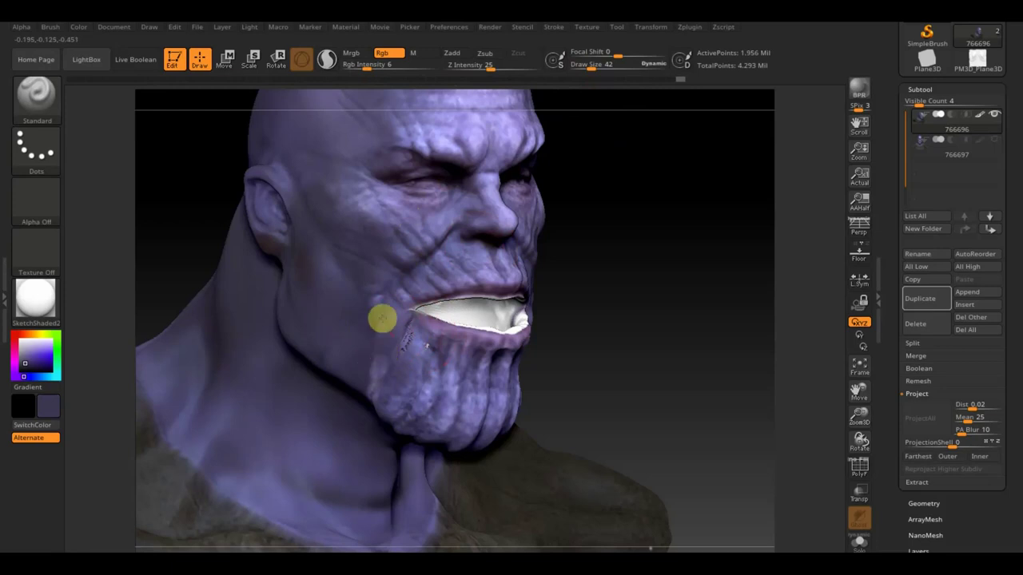
{"action": "mouse_move", "coordinate": [382, 306]}
{"action": "left_mouse_down"}
{"action": "mouse_move", "coordinate": [372, 405]}
{"action": "mouse_move", "coordinate": [380, 379]}
{"action": "left_mouse_up"}
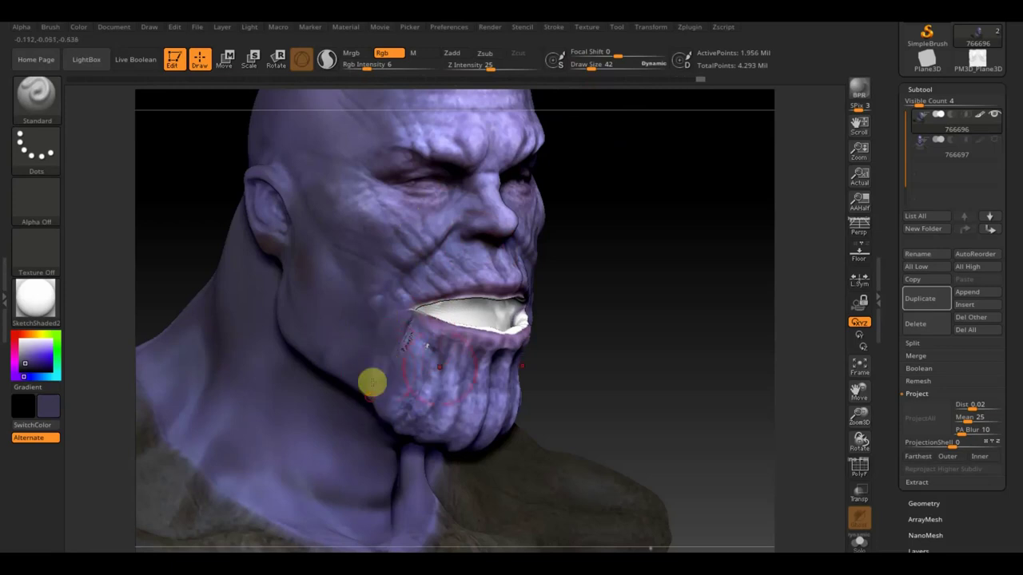
Step: Smooth the dark specks near the mouth corner with a smaller brush, then select ClayBuildup
{"action": "left_click_drag", "start_coordinate": [593, 68], "coordinate": [592, 71]}
{"action": "scroll", "coordinate": [624, 293], "scroll_direction": "up", "scroll_amount": 3}
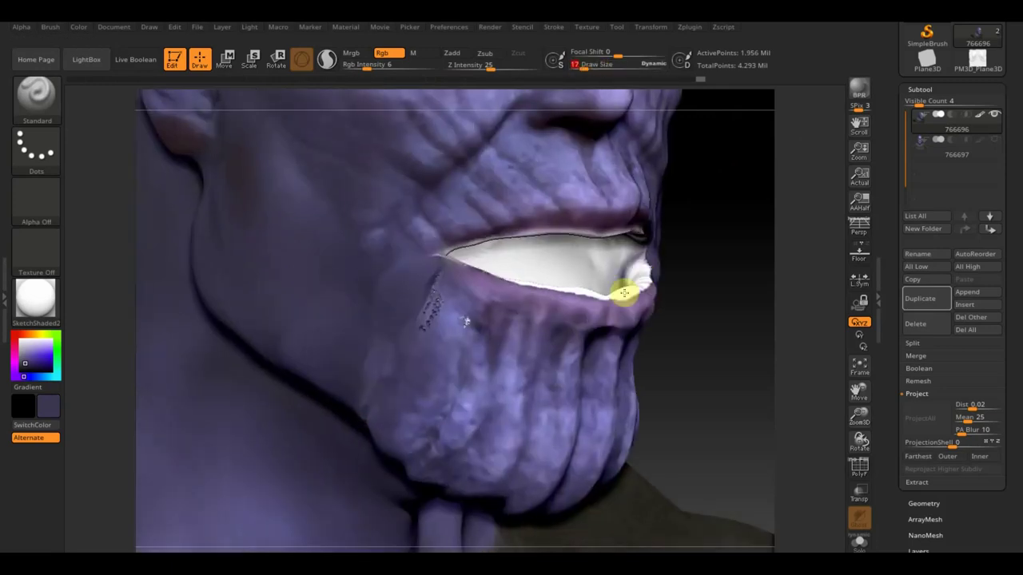
{"action": "key", "text": "shift"}
{"action": "left_click_drag", "start_coordinate": [431, 295], "coordinate": [418, 334], "text": "shift"}
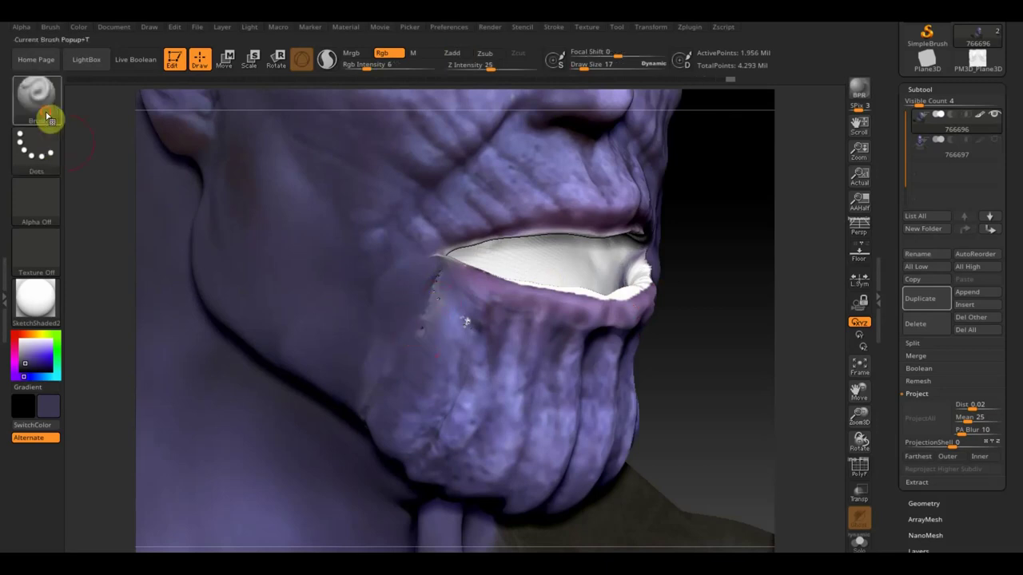
{"action": "left_click", "coordinate": [49, 112]}
{"action": "left_click", "coordinate": [443, 314]}
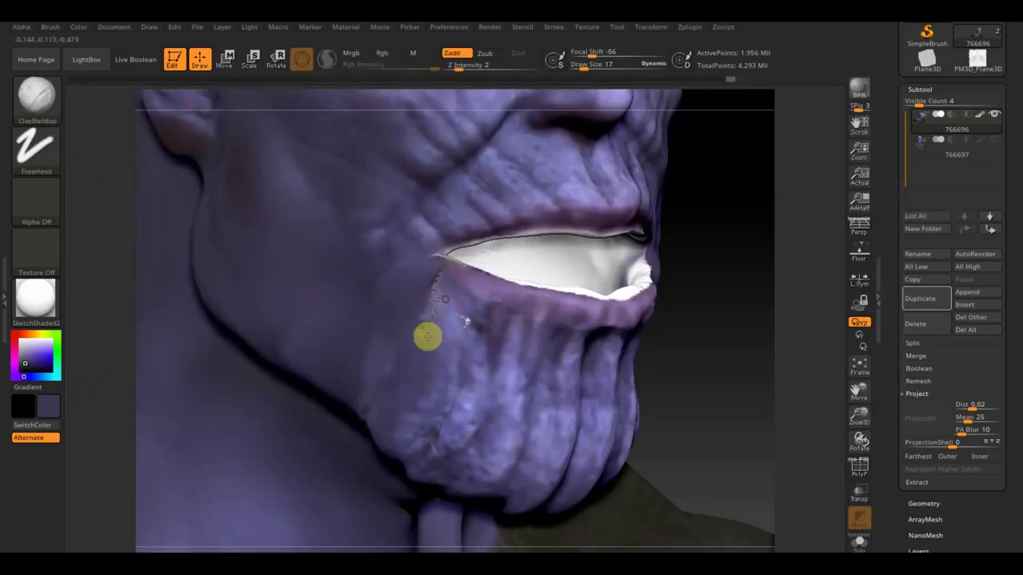
Step: Build clay on the chin up toward the lip corner, zooming in to dab the wound
{"action": "left_click_drag", "start_coordinate": [444, 312], "coordinate": [449, 320]}
{"action": "left_click_drag", "start_coordinate": [435, 362], "coordinate": [429, 311]}
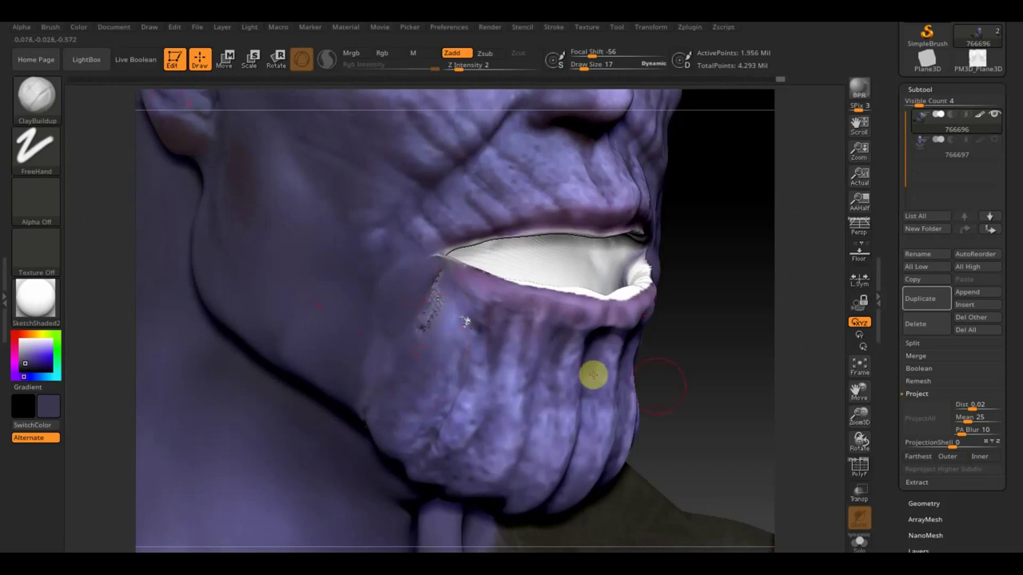
{"action": "key", "text": "plus"}
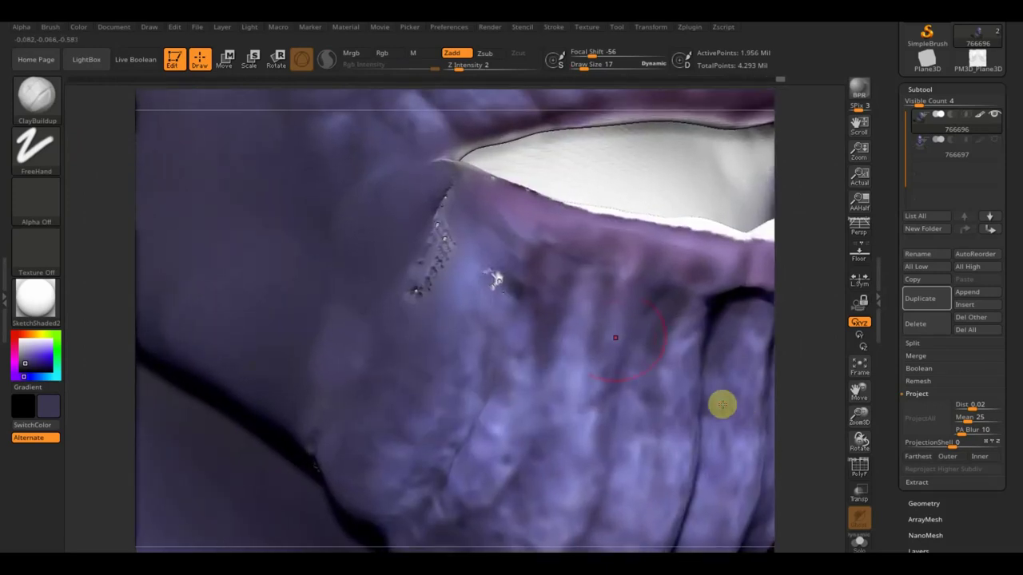
{"action": "left_click_drag", "start_coordinate": [491, 257], "coordinate": [490, 272]}
{"action": "left_click", "coordinate": [411, 177]}
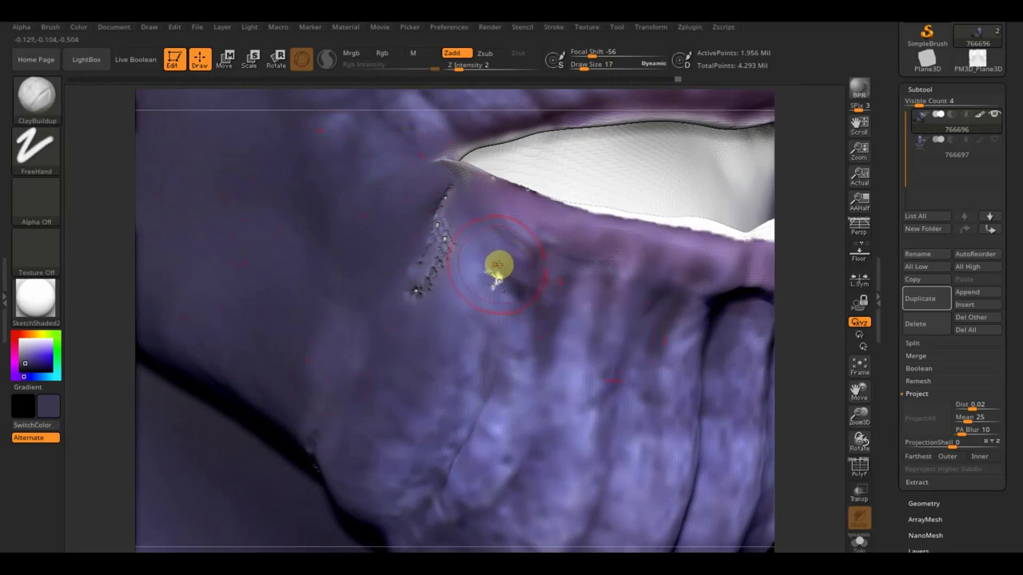
{"action": "left_click", "coordinate": [37, 94]}
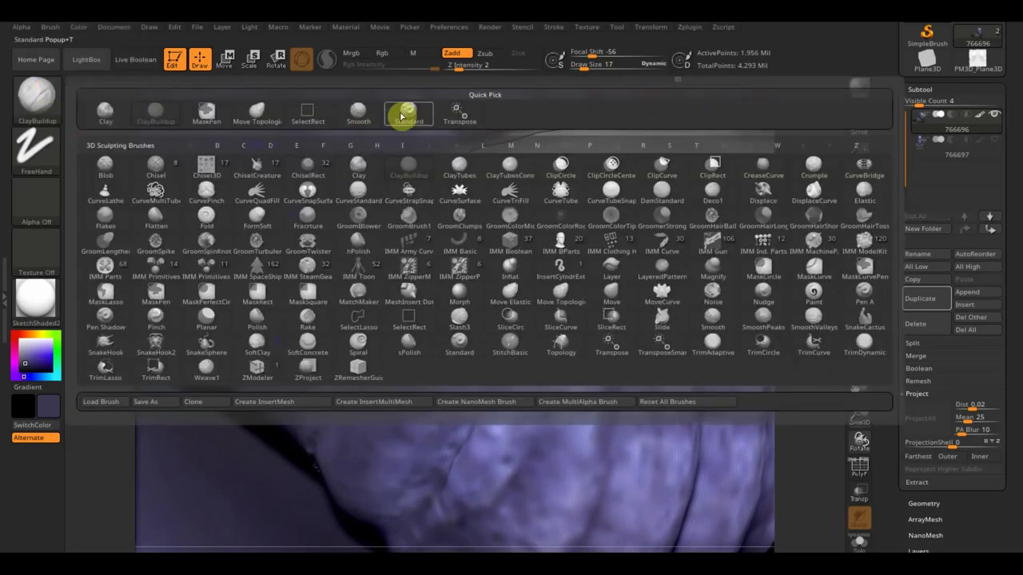
Step: Select the Standard brush, sample a lighter purple, and frame the mouth in front view
{"action": "left_click", "coordinate": [401, 117]}
{"action": "key", "text": "c"}
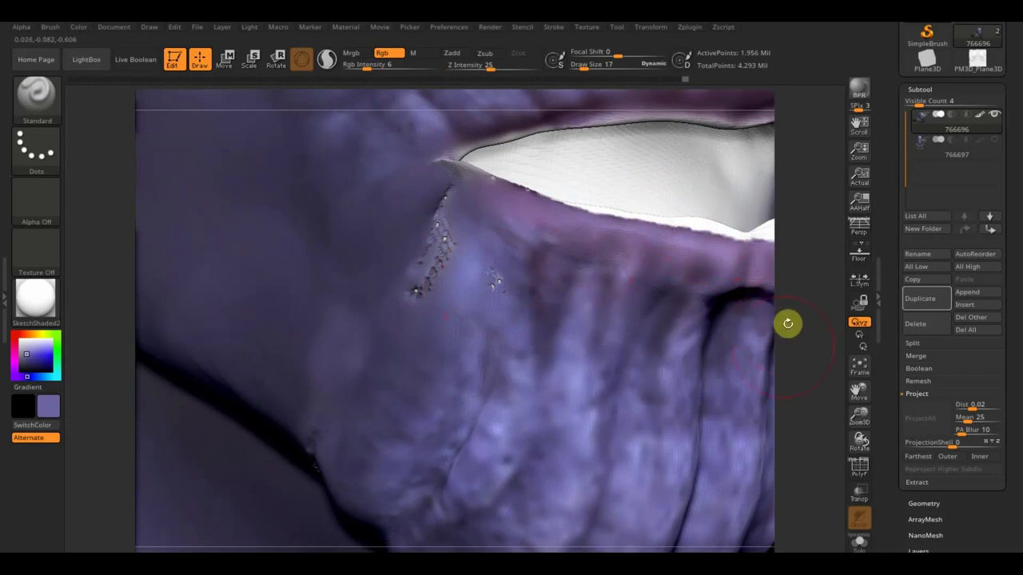
{"action": "left_click", "coordinate": [858, 366]}
{"action": "mouse_move", "coordinate": [692, 326]}
{"action": "left_mouse_down"}
{"action": "mouse_move", "coordinate": [677, 334]}
{"action": "mouse_move", "coordinate": [678, 287]}
{"action": "mouse_move", "coordinate": [706, 345]}
{"action": "mouse_move", "coordinate": [719, 272]}
{"action": "left_mouse_up"}
{"action": "mouse_move", "coordinate": [721, 222]}
{"action": "left_mouse_down"}
{"action": "mouse_move", "coordinate": [658, 245]}
{"action": "mouse_move", "coordinate": [667, 262]}
{"action": "left_mouse_up"}
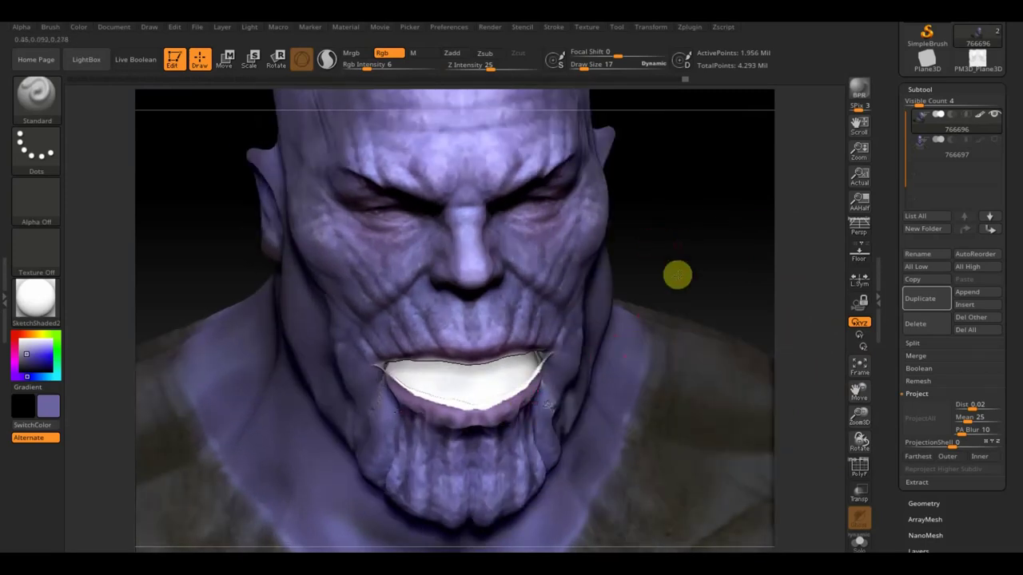
{"action": "left_click_drag", "start_coordinate": [676, 275], "coordinate": [680, 296], "text": "alt"}
{"action": "key", "text": "shift"}
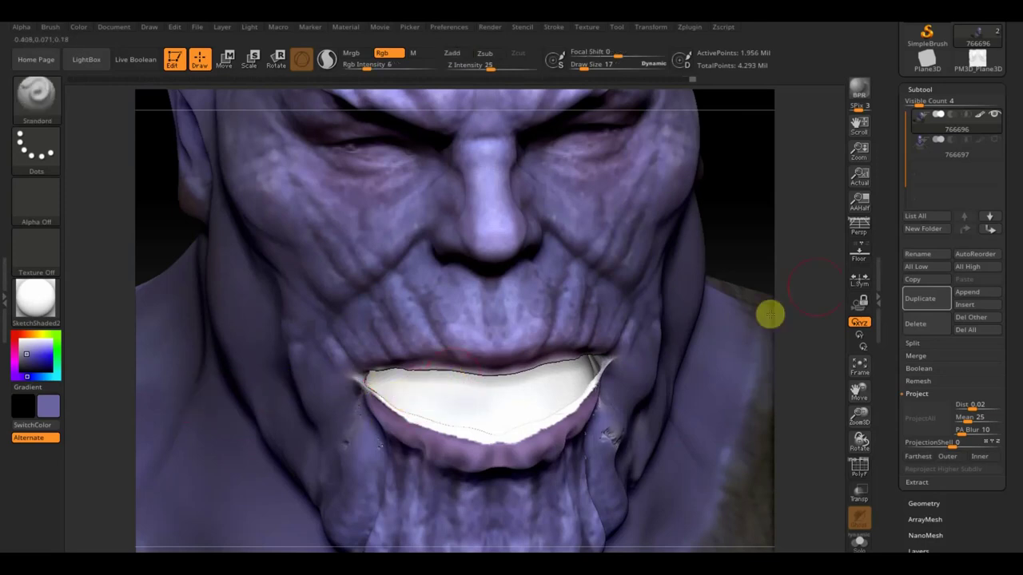
{"action": "left_click_drag", "start_coordinate": [754, 253], "coordinate": [735, 199], "text": "shift"}
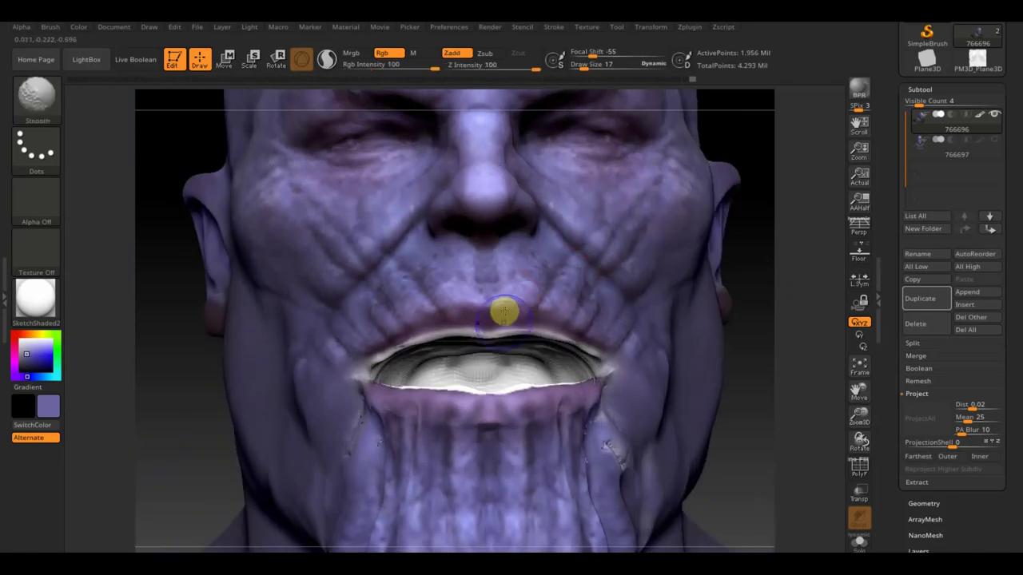
Step: Smooth the lower lip and sculpt both mouth corners symmetrically
{"action": "left_click_drag", "start_coordinate": [451, 338], "coordinate": [379, 358], "text": "shift"}
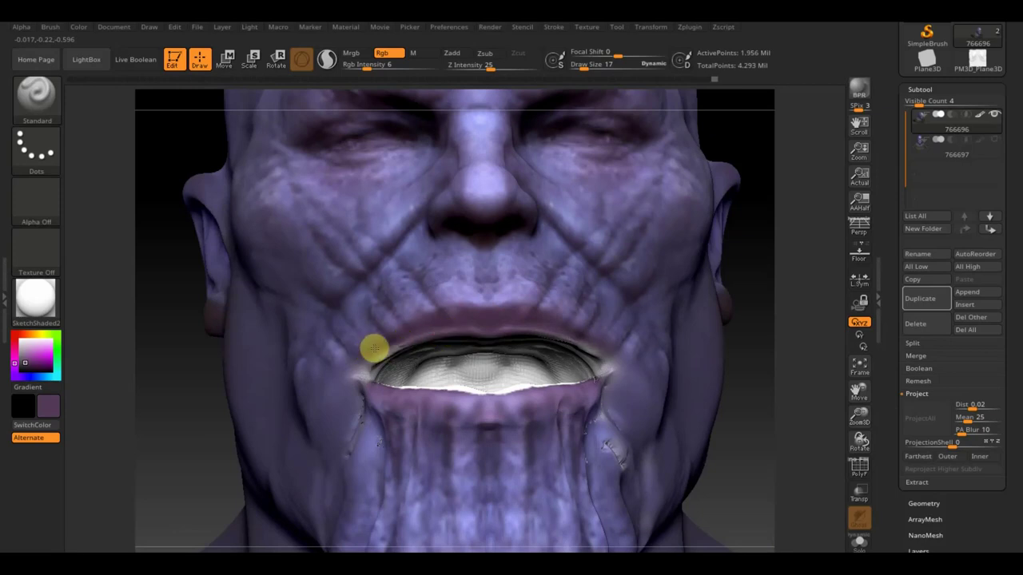
{"action": "left_click_drag", "start_coordinate": [369, 350], "coordinate": [368, 378]}
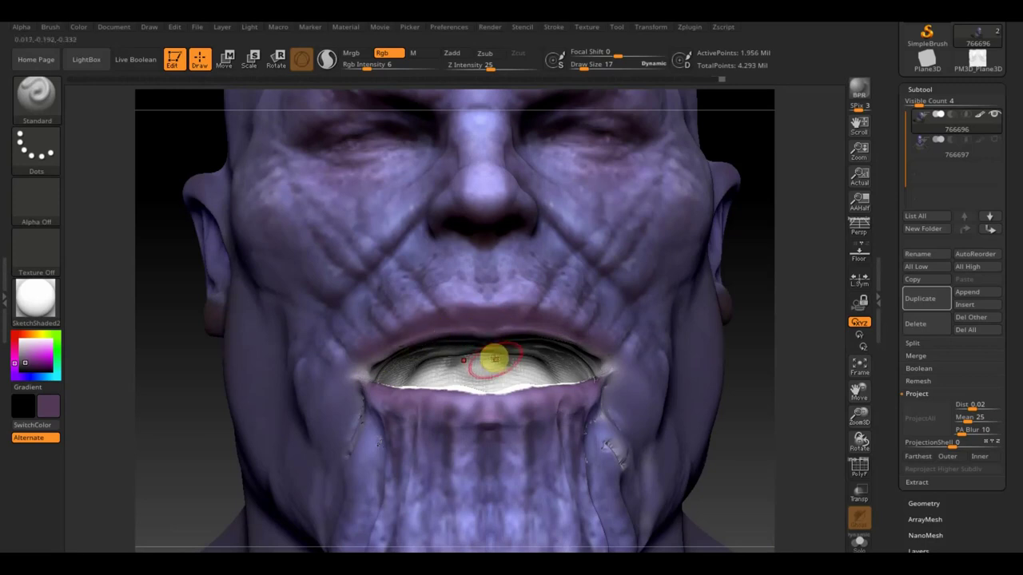
{"action": "left_click_drag", "start_coordinate": [772, 292], "coordinate": [754, 314]}
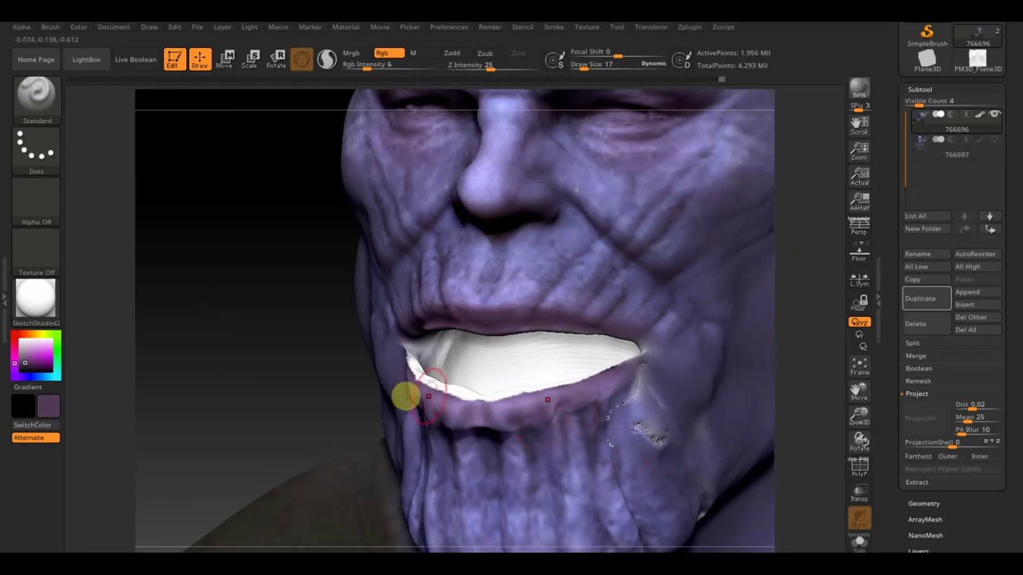
{"action": "mouse_move", "coordinate": [245, 378]}
{"action": "left_mouse_down"}
{"action": "mouse_move", "coordinate": [427, 399]}
{"action": "mouse_move", "coordinate": [424, 370]}
{"action": "mouse_move", "coordinate": [440, 383]}
{"action": "left_mouse_up"}
Step: Sample the lip colour, raise Rgb Intensity, and tint the lower lip corner paler pink-purple
{"action": "key", "text": "c"}
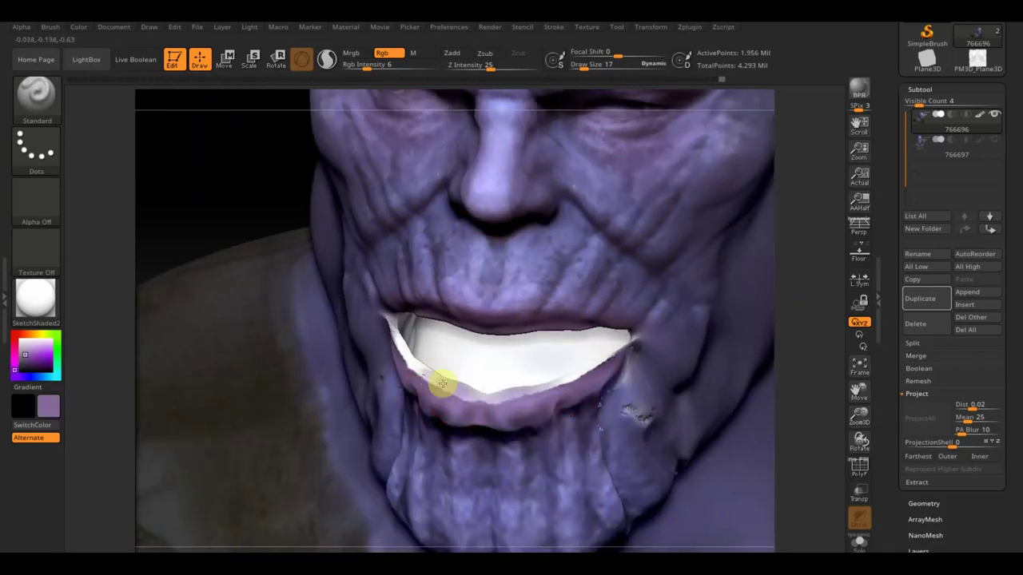
{"action": "left_click_drag", "start_coordinate": [368, 67], "coordinate": [391, 68]}
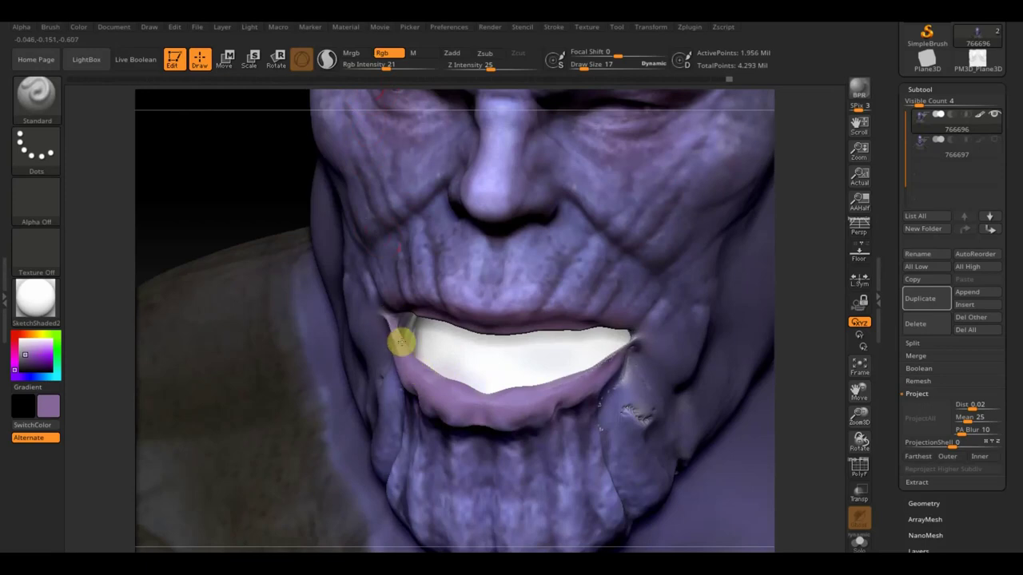
{"action": "left_click_drag", "start_coordinate": [191, 197], "coordinate": [204, 175]}
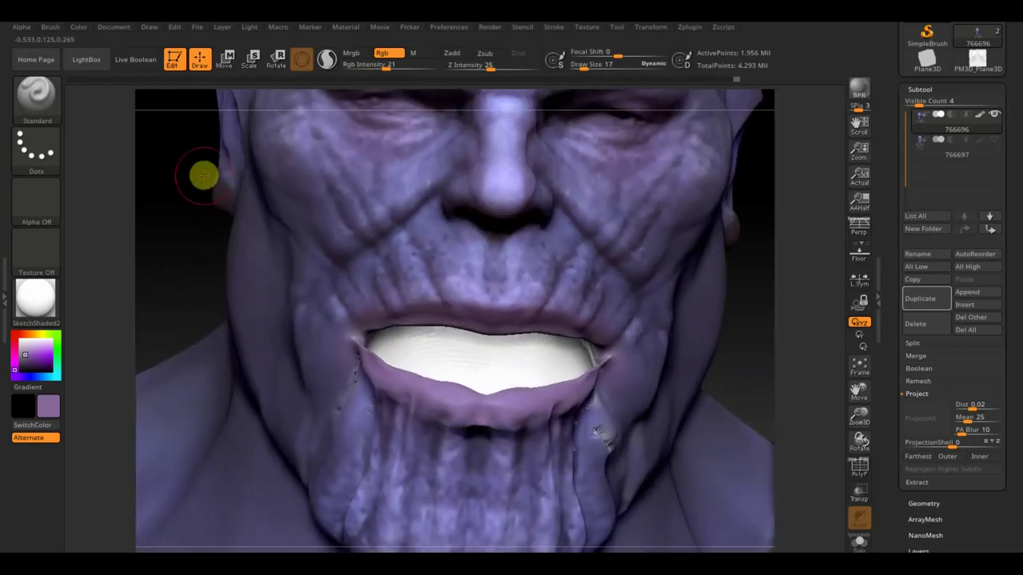
{"action": "left_click_drag", "start_coordinate": [422, 342], "coordinate": [436, 354]}
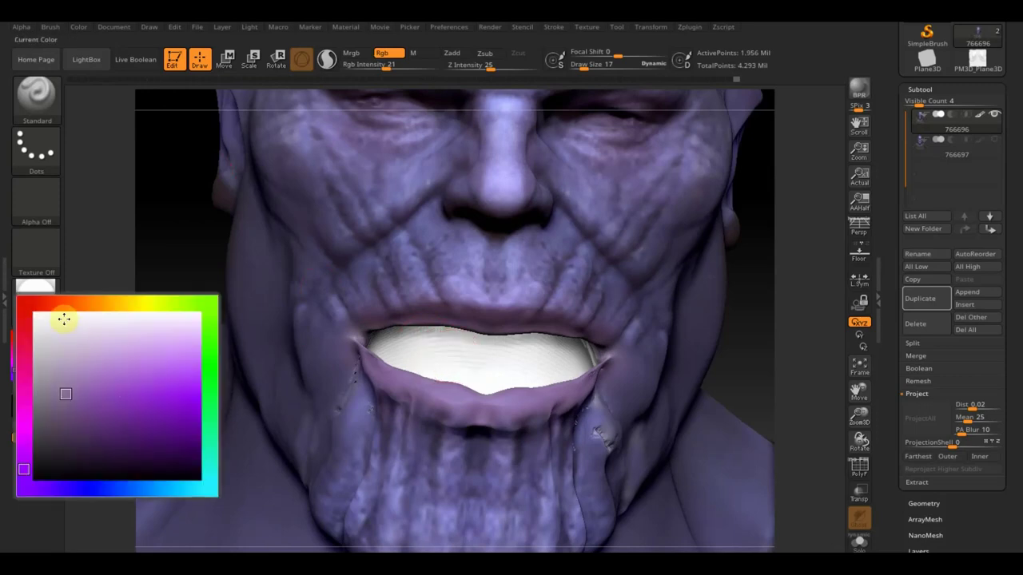
Step: Pick an orange shade and paint the teeth orange, undoing one stray stroke
{"action": "left_click", "coordinate": [64, 303]}
{"action": "left_click", "coordinate": [135, 411]}
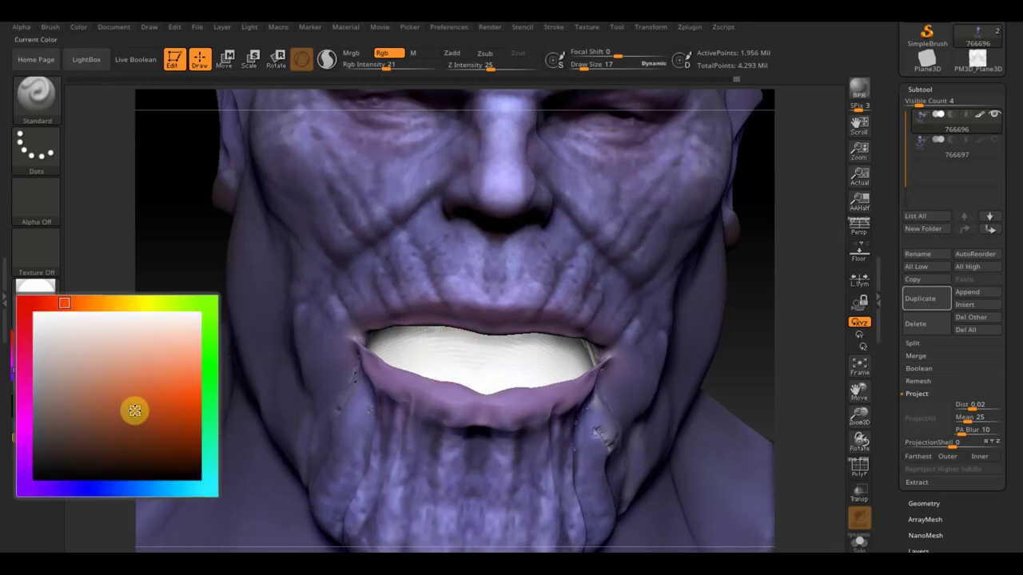
{"action": "mouse_move", "coordinate": [529, 349]}
{"action": "left_mouse_down"}
{"action": "mouse_move", "coordinate": [392, 344]}
{"action": "mouse_move", "coordinate": [450, 347]}
{"action": "left_mouse_up"}
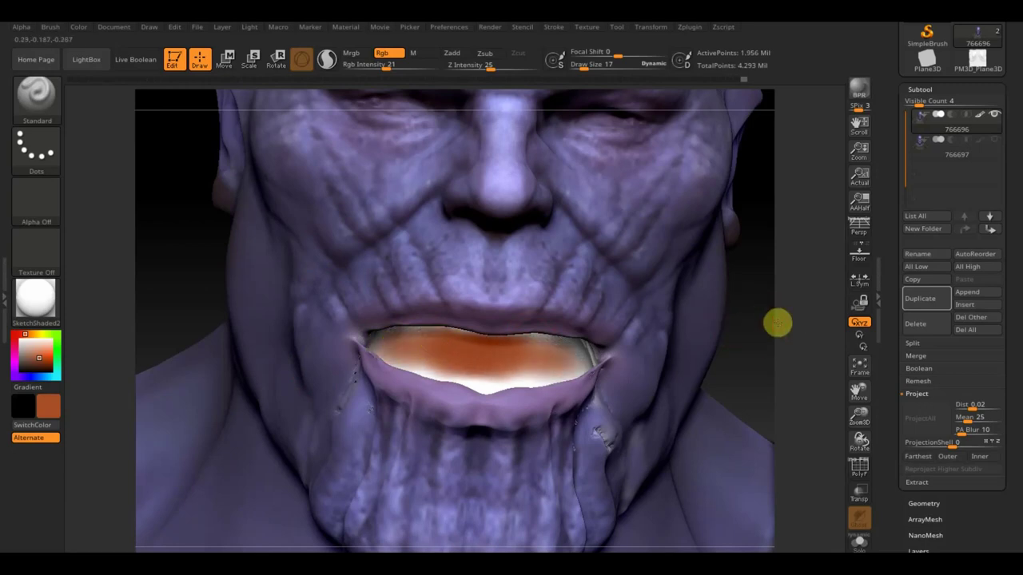
{"action": "key", "text": "ctrl+z"}
{"action": "mouse_move", "coordinate": [571, 330]}
{"action": "left_mouse_down"}
{"action": "mouse_move", "coordinate": [562, 312]}
{"action": "mouse_move", "coordinate": [498, 299]}
{"action": "mouse_move", "coordinate": [391, 294]}
{"action": "mouse_move", "coordinate": [497, 285]}
{"action": "mouse_move", "coordinate": [407, 304]}
{"action": "mouse_move", "coordinate": [587, 321]}
{"action": "left_mouse_up"}
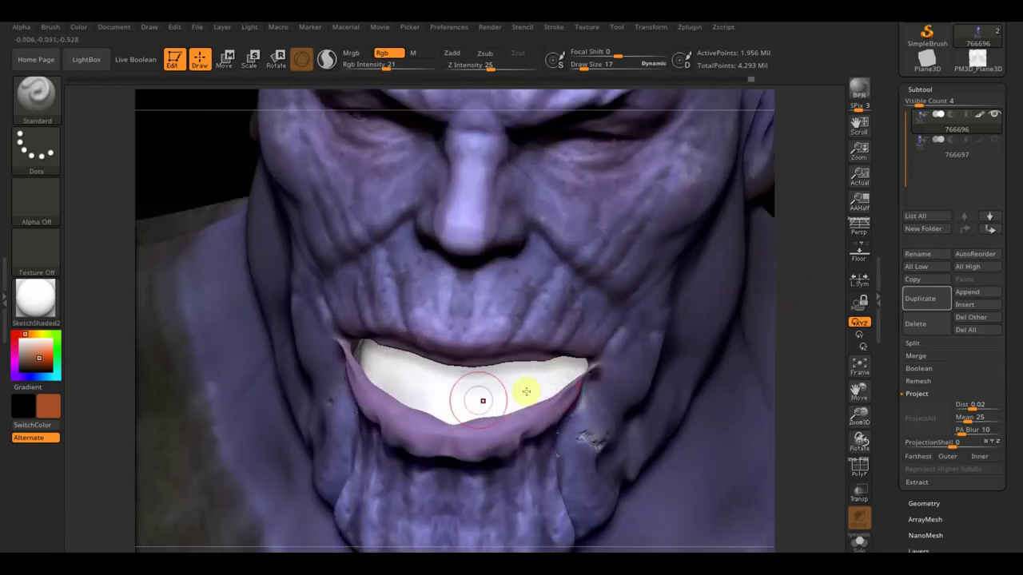
{"action": "mouse_move", "coordinate": [526, 390]}
{"action": "left_mouse_down"}
{"action": "mouse_move", "coordinate": [452, 400]}
{"action": "mouse_move", "coordinate": [424, 388]}
{"action": "mouse_move", "coordinate": [424, 407]}
{"action": "mouse_move", "coordinate": [457, 410]}
{"action": "mouse_move", "coordinate": [373, 364]}
{"action": "mouse_move", "coordinate": [530, 379]}
{"action": "mouse_move", "coordinate": [482, 389]}
{"action": "mouse_move", "coordinate": [574, 368]}
{"action": "mouse_move", "coordinate": [557, 377]}
{"action": "left_mouse_up"}
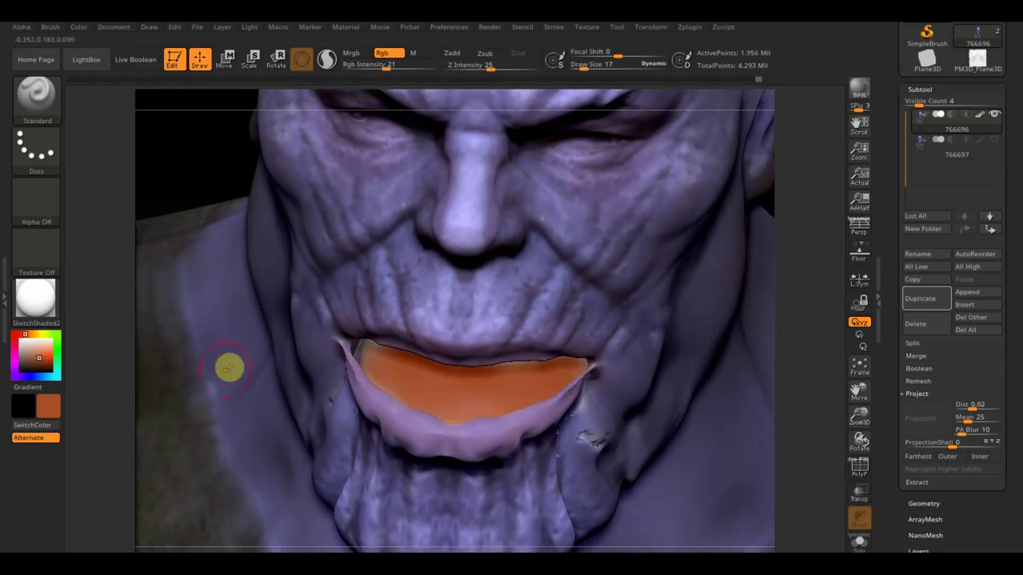
Step: Paint the teeth orange from the side, then cover the remaining white on the lower teeth
{"action": "mouse_move", "coordinate": [175, 176]}
{"action": "left_mouse_down"}
{"action": "mouse_move", "coordinate": [162, 200]}
{"action": "mouse_move", "coordinate": [182, 222]}
{"action": "left_mouse_up"}
{"action": "left_click", "coordinate": [381, 453]}
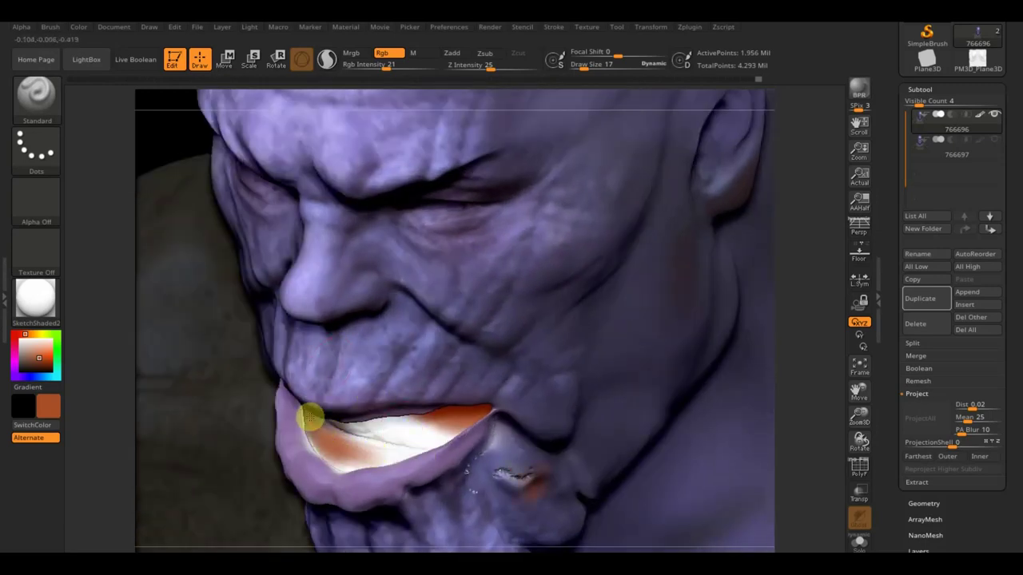
{"action": "mouse_move", "coordinate": [314, 446]}
{"action": "left_mouse_down"}
{"action": "mouse_move", "coordinate": [361, 434]}
{"action": "mouse_move", "coordinate": [335, 429]}
{"action": "mouse_move", "coordinate": [422, 424]}
{"action": "mouse_move", "coordinate": [397, 444]}
{"action": "mouse_move", "coordinate": [349, 439]}
{"action": "mouse_move", "coordinate": [389, 443]}
{"action": "mouse_move", "coordinate": [365, 445]}
{"action": "mouse_move", "coordinate": [440, 431]}
{"action": "left_mouse_up"}
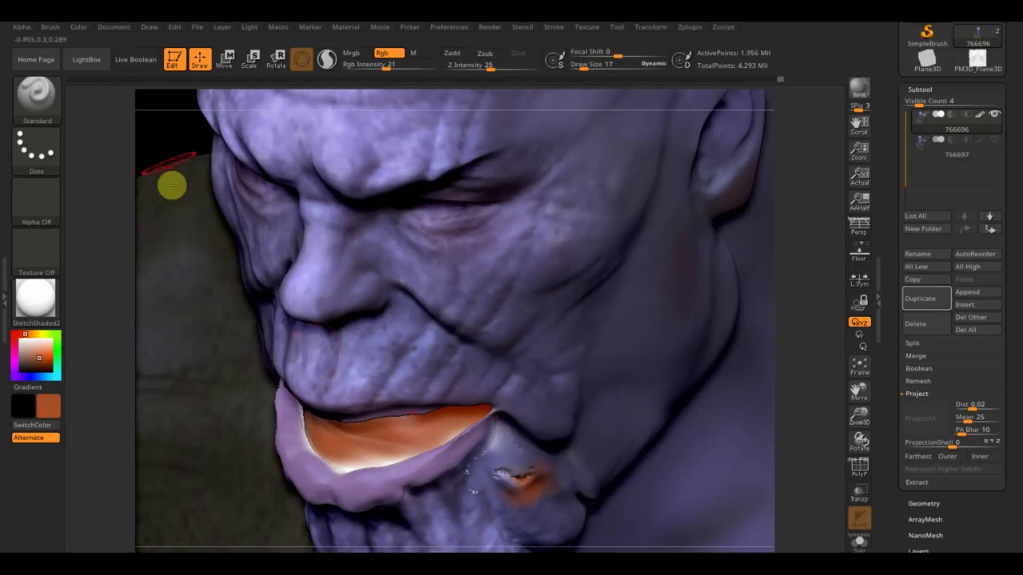
{"action": "left_click_drag", "start_coordinate": [166, 144], "coordinate": [195, 160]}
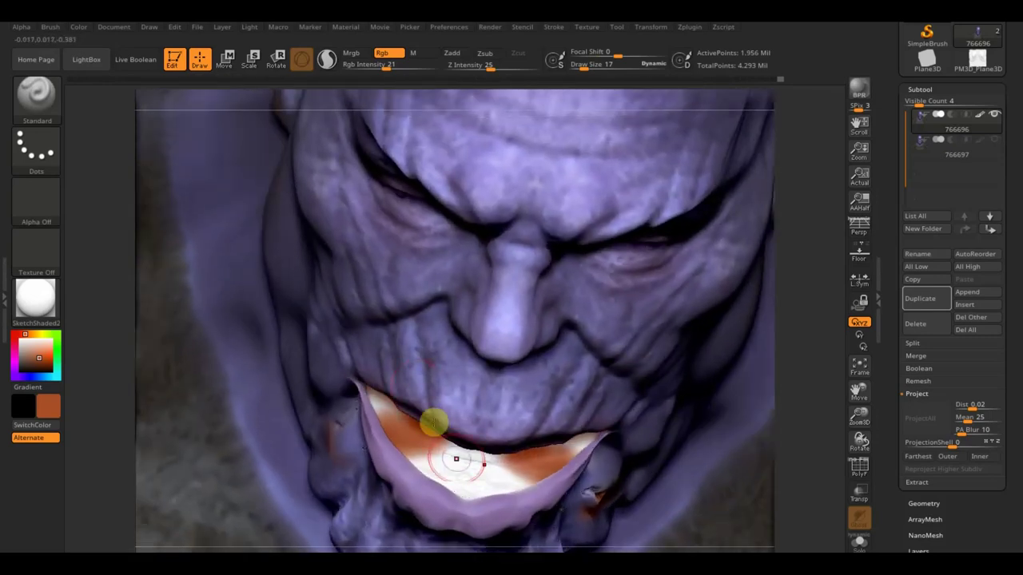
{"action": "mouse_move", "coordinate": [508, 470]}
{"action": "left_mouse_down"}
{"action": "mouse_move", "coordinate": [413, 441]}
{"action": "mouse_move", "coordinate": [373, 404]}
{"action": "mouse_move", "coordinate": [472, 496]}
{"action": "left_mouse_up"}
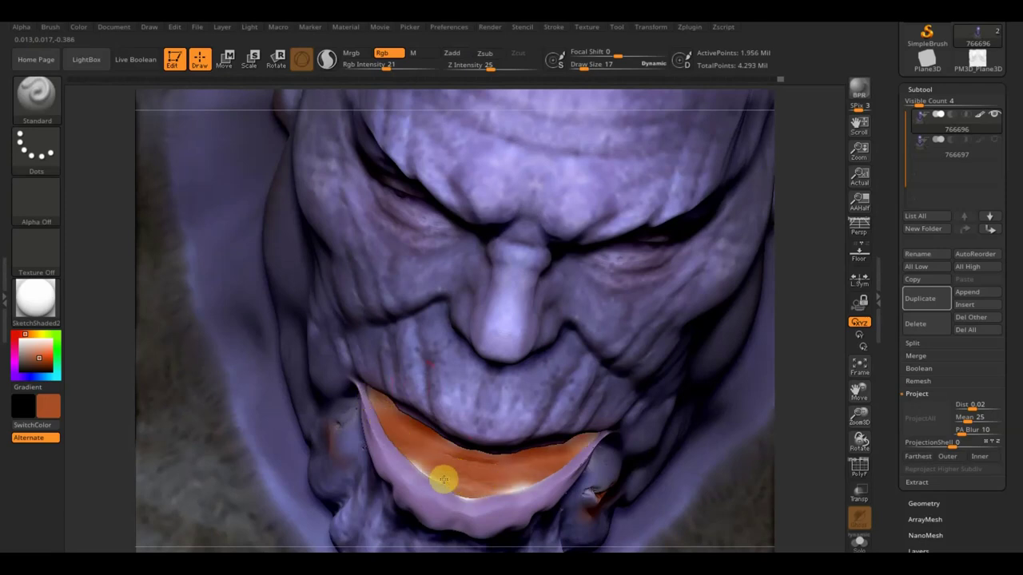
{"action": "left_click_drag", "start_coordinate": [426, 470], "coordinate": [519, 490]}
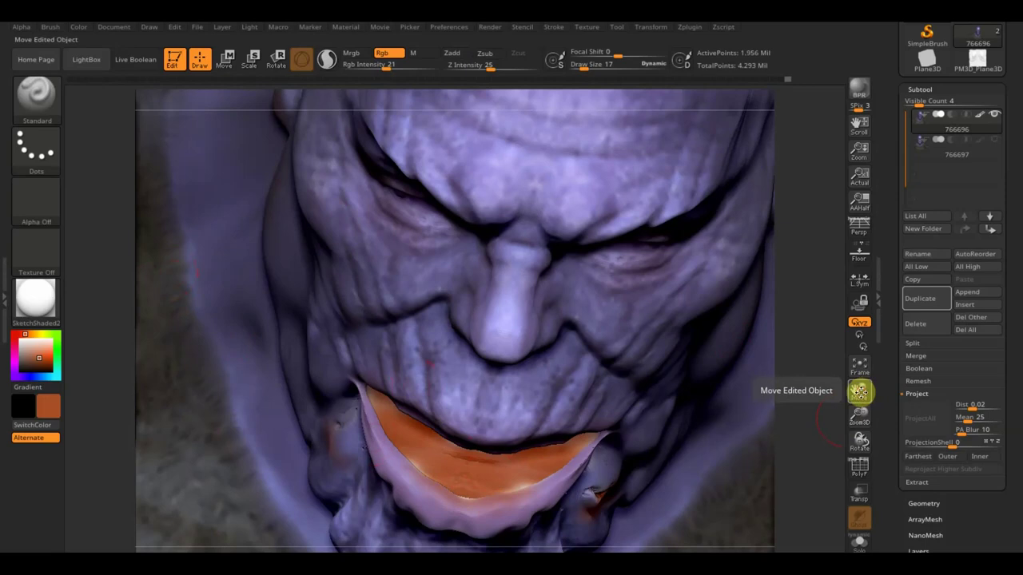
Step: Paint the inner lower lip highlight orange and save the project
{"action": "left_click_drag", "start_coordinate": [858, 391], "coordinate": [860, 388]}
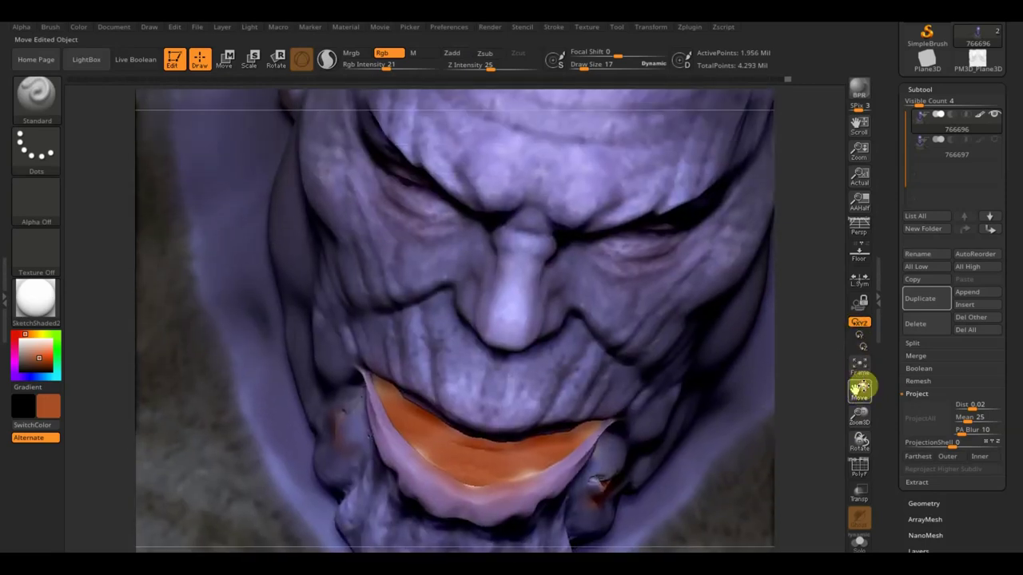
{"action": "left_click_drag", "start_coordinate": [858, 442], "coordinate": [848, 447]}
{"action": "mouse_move", "coordinate": [408, 472]}
{"action": "left_mouse_down"}
{"action": "mouse_move", "coordinate": [335, 457]}
{"action": "mouse_move", "coordinate": [392, 486]}
{"action": "mouse_move", "coordinate": [349, 466]}
{"action": "mouse_move", "coordinate": [450, 489]}
{"action": "mouse_move", "coordinate": [400, 468]}
{"action": "left_mouse_up"}
{"action": "mouse_move", "coordinate": [831, 441]}
{"action": "left_mouse_down"}
{"action": "mouse_move", "coordinate": [875, 450]}
{"action": "mouse_move", "coordinate": [871, 431]}
{"action": "left_mouse_up"}
{"action": "key", "text": "ctrl+s"}
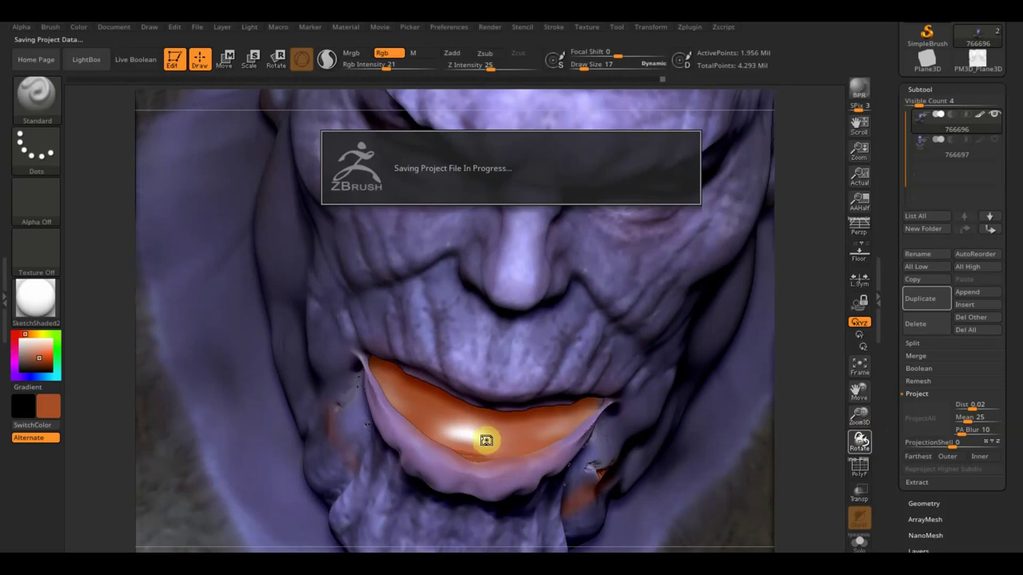
{"action": "left_click", "coordinate": [484, 442]}
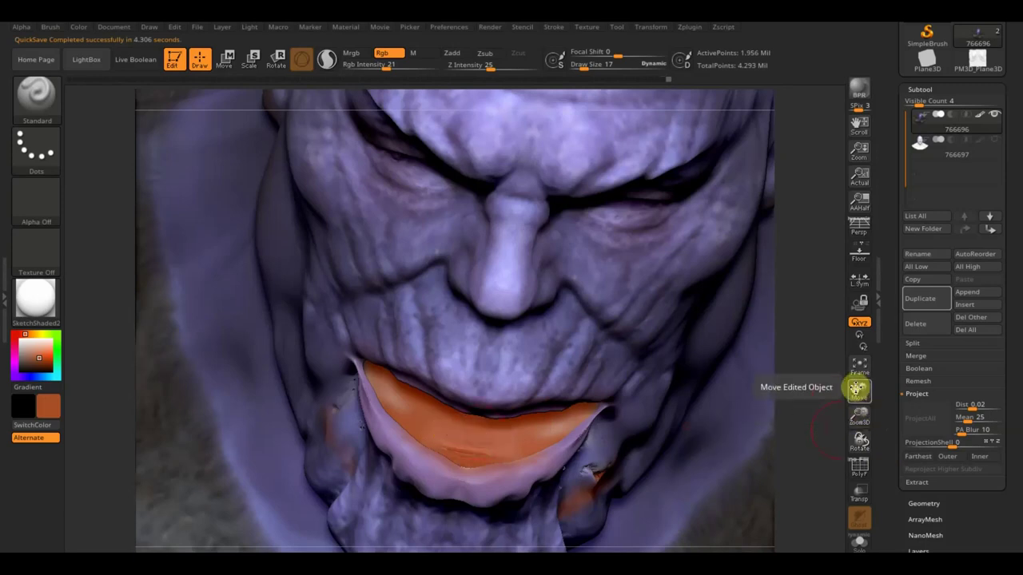
{"action": "left_click_drag", "start_coordinate": [857, 389], "coordinate": [857, 313]}
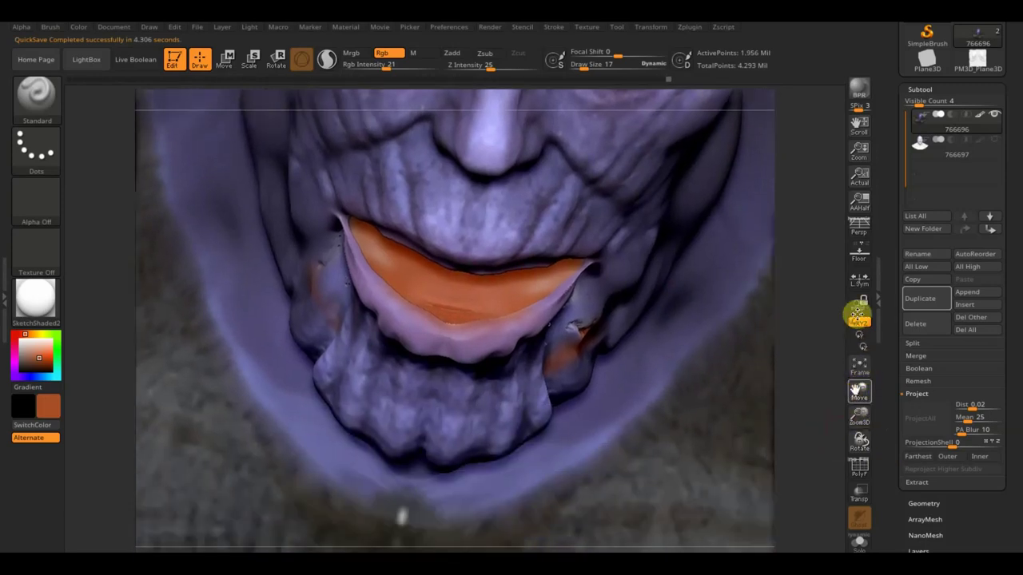
{"action": "left_click", "coordinate": [859, 364]}
{"action": "left_click_drag", "start_coordinate": [712, 271], "coordinate": [713, 234]}
{"action": "left_click", "coordinate": [474, 319]}
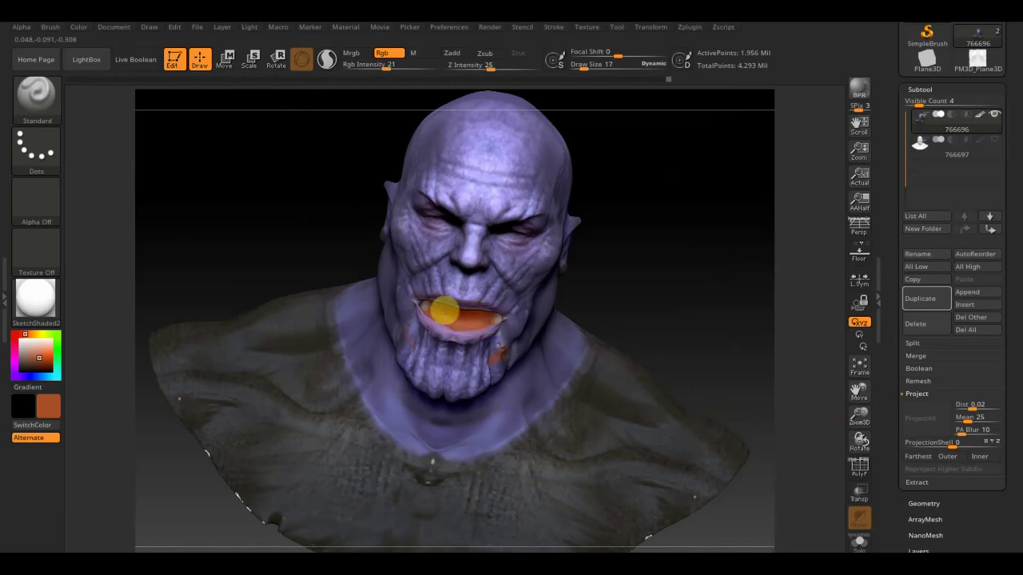
{"action": "mouse_move", "coordinate": [719, 279]}
{"action": "left_mouse_down"}
{"action": "mouse_move", "coordinate": [712, 239]}
{"action": "mouse_move", "coordinate": [707, 253]}
{"action": "left_mouse_up"}
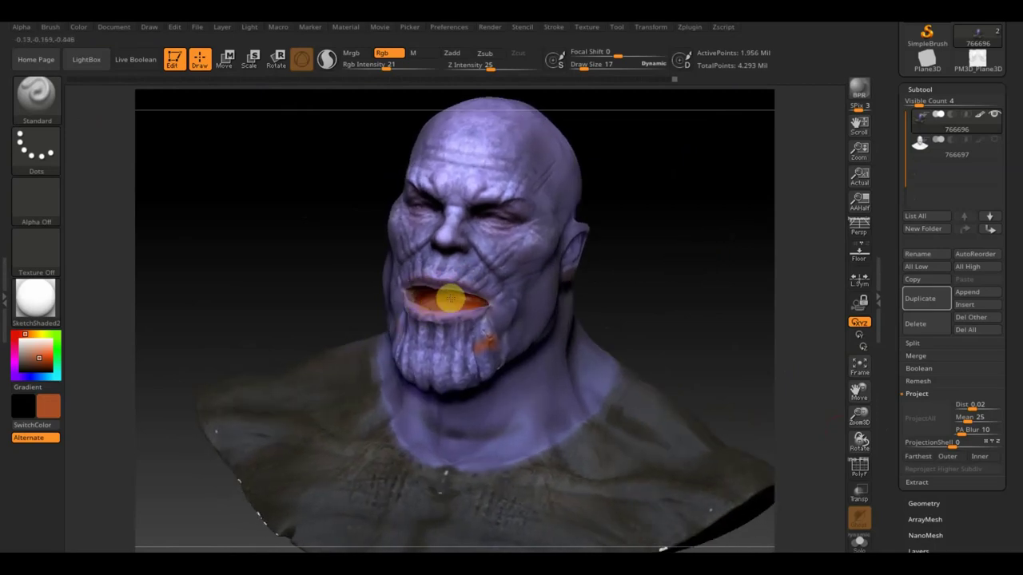
{"action": "mouse_move", "coordinate": [735, 279]}
{"action": "left_mouse_down", "text": "alt"}
{"action": "mouse_move", "coordinate": [746, 312]}
{"action": "mouse_move", "coordinate": [760, 317]}
{"action": "mouse_move", "coordinate": [723, 280]}
{"action": "mouse_move", "coordinate": [739, 338]}
{"action": "left_mouse_up", "text": "alt"}
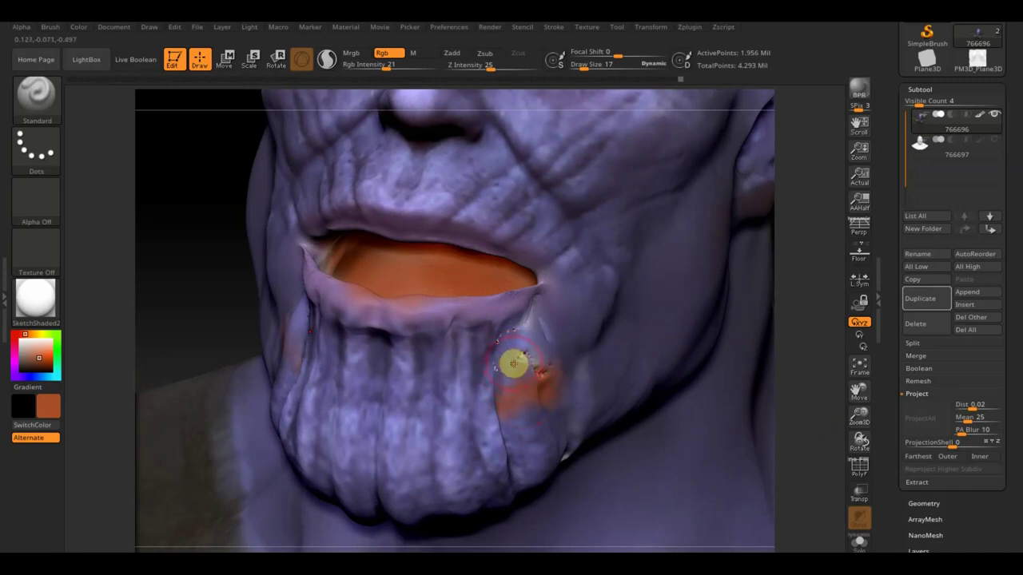
Step: Repaint the orange patch below the lip purple, DynaMesh at resolution 616, and smooth the cheek
{"action": "key", "text": "c"}
{"action": "mouse_move", "coordinate": [511, 365]}
{"action": "left_mouse_down"}
{"action": "mouse_move", "coordinate": [525, 425]}
{"action": "mouse_move", "coordinate": [510, 404]}
{"action": "mouse_move", "coordinate": [547, 363]}
{"action": "left_mouse_up"}
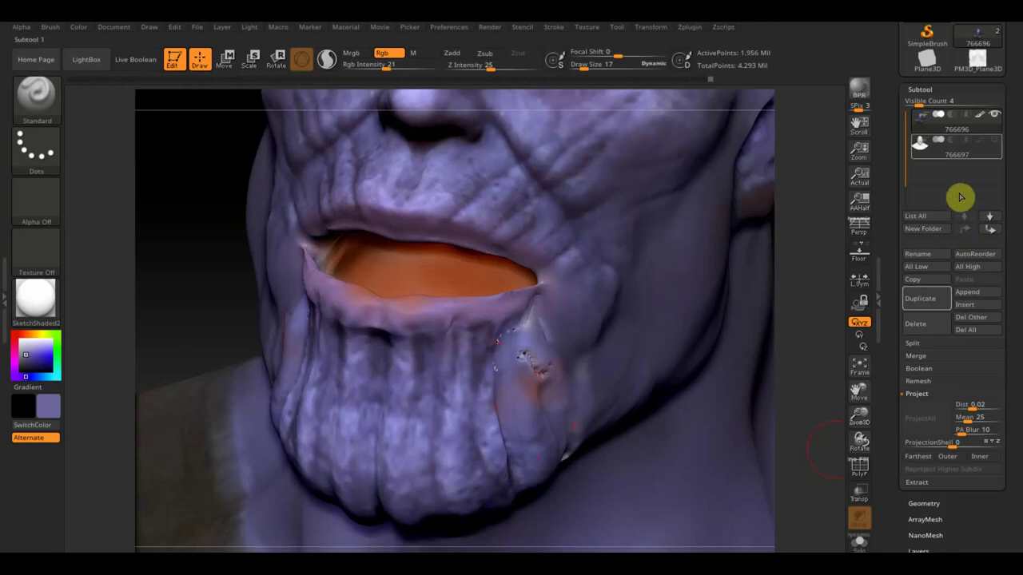
{"action": "left_click", "coordinate": [928, 504]}
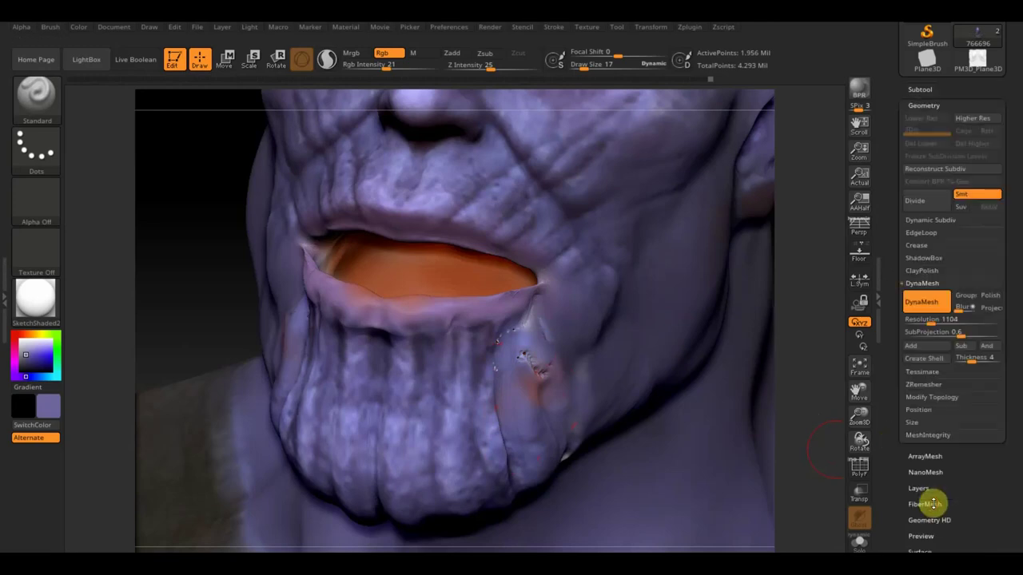
{"action": "left_click", "coordinate": [929, 319]}
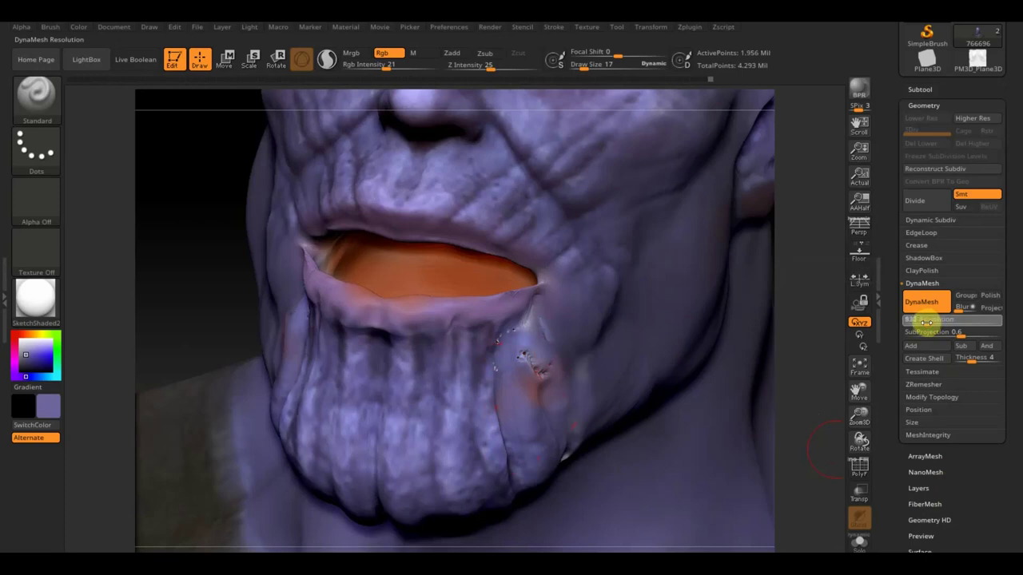
{"action": "left_click_drag", "start_coordinate": [921, 321], "coordinate": [921, 319]}
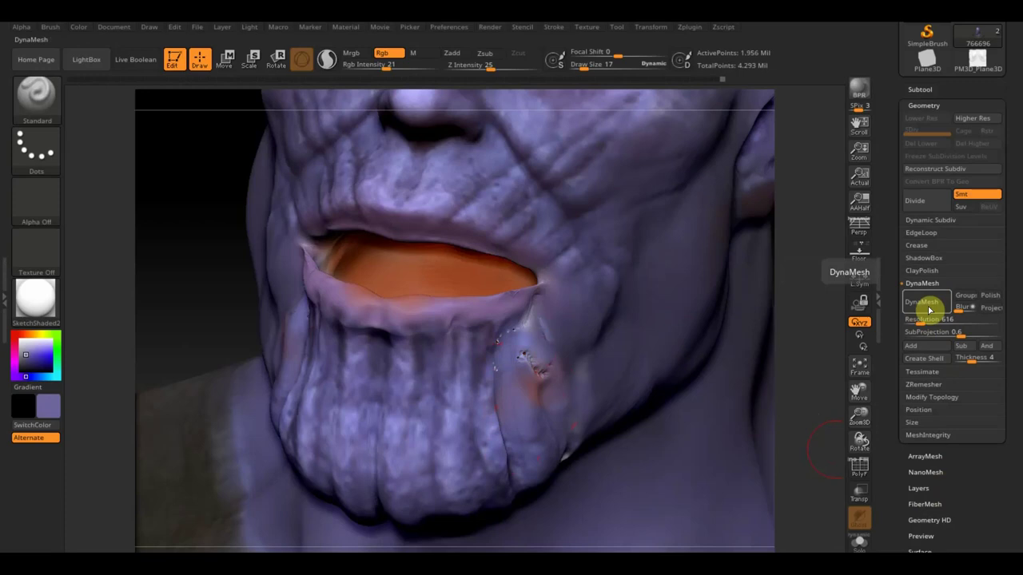
{"action": "left_click", "coordinate": [927, 303]}
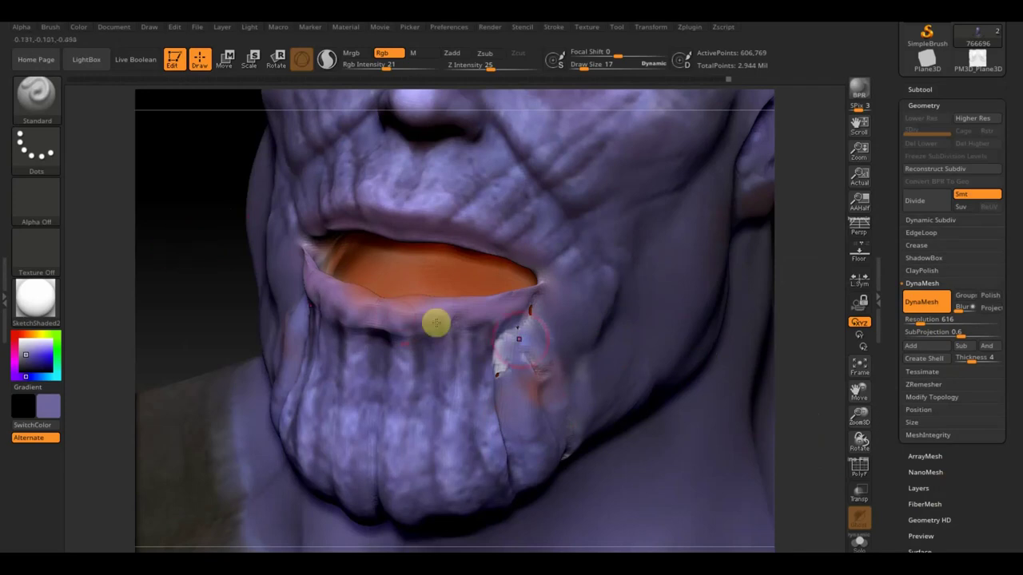
{"action": "left_click_drag", "start_coordinate": [516, 342], "coordinate": [533, 342], "text": "shift"}
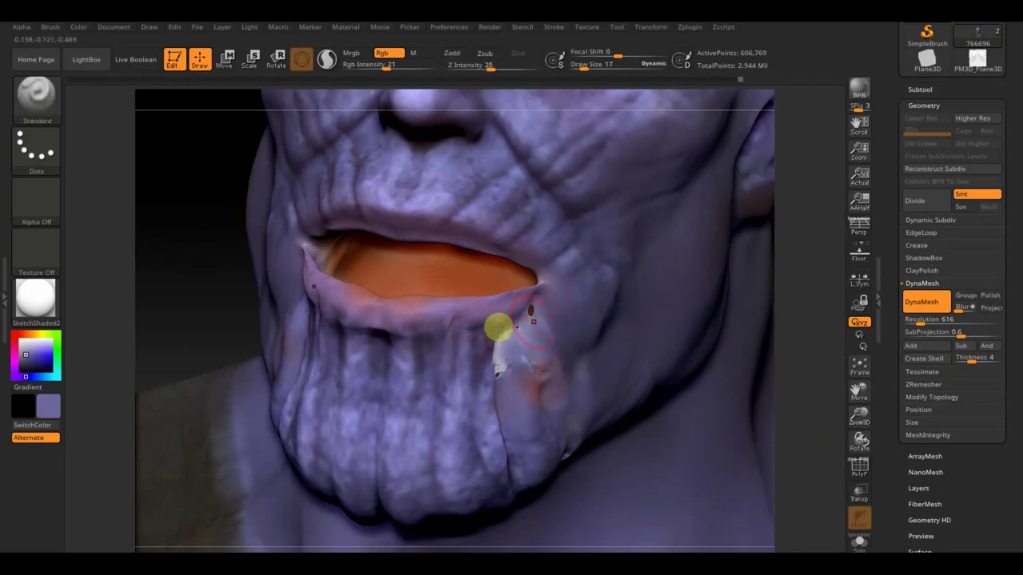
Step: Select ClayBuildup and undo the resolution-616 DynaMesh
{"action": "left_click", "coordinate": [48, 104]}
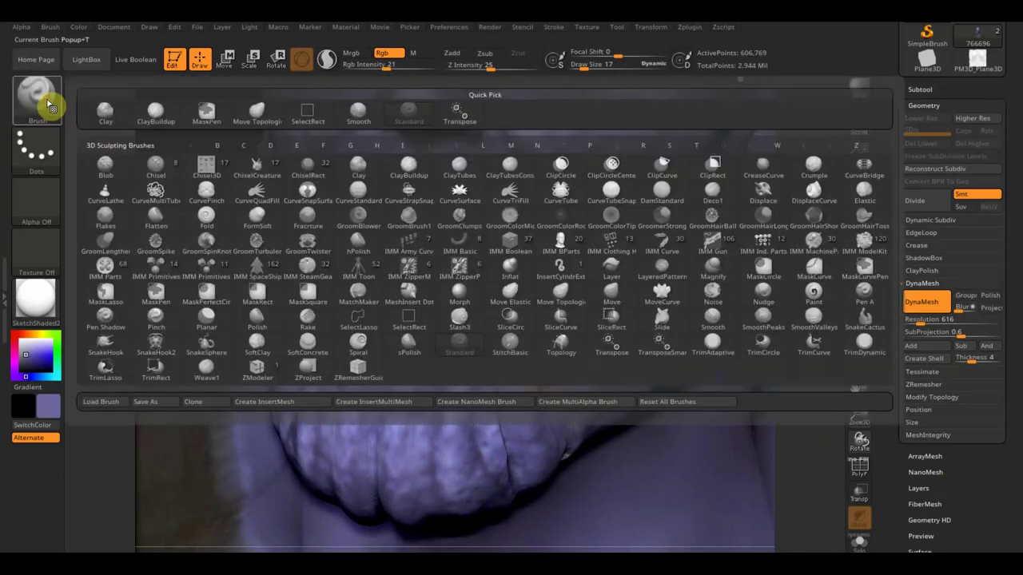
{"action": "left_click", "coordinate": [162, 112]}
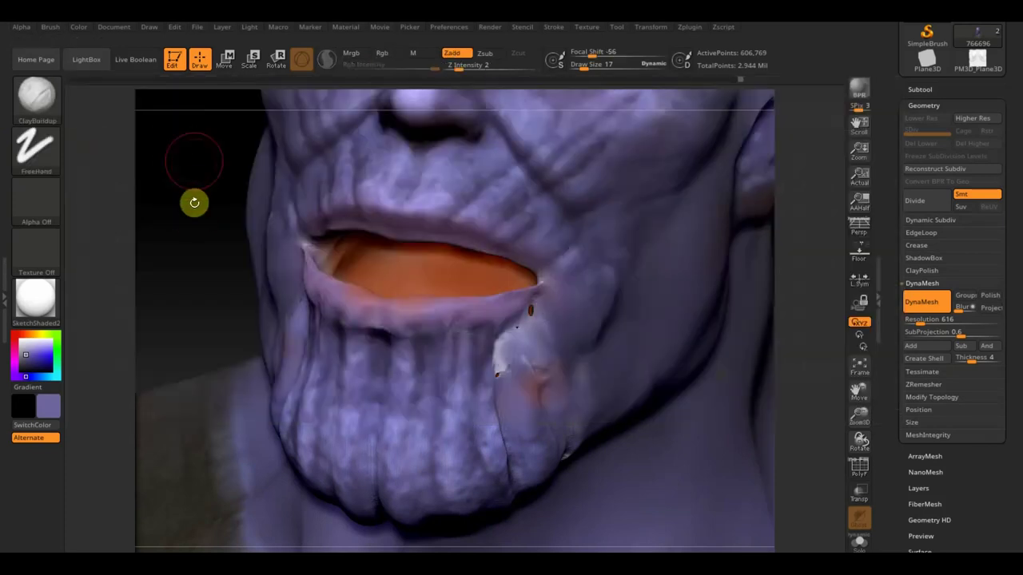
{"action": "left_click", "coordinate": [719, 78]}
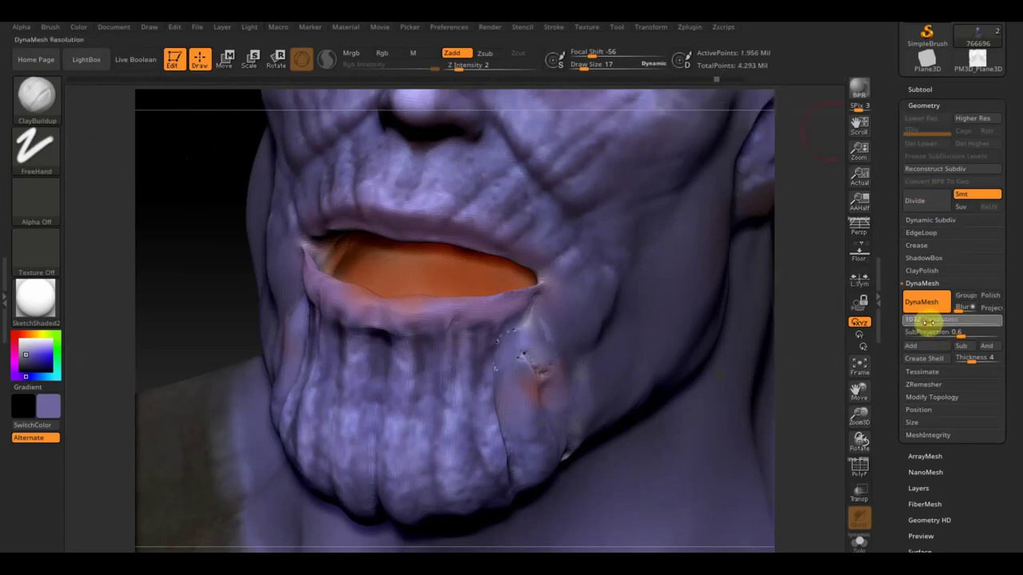
Step: DynaMesh at resolution 984, smooth the marks beside the lip corner, and remesh again
{"action": "left_click_drag", "start_coordinate": [931, 326], "coordinate": [927, 325]}
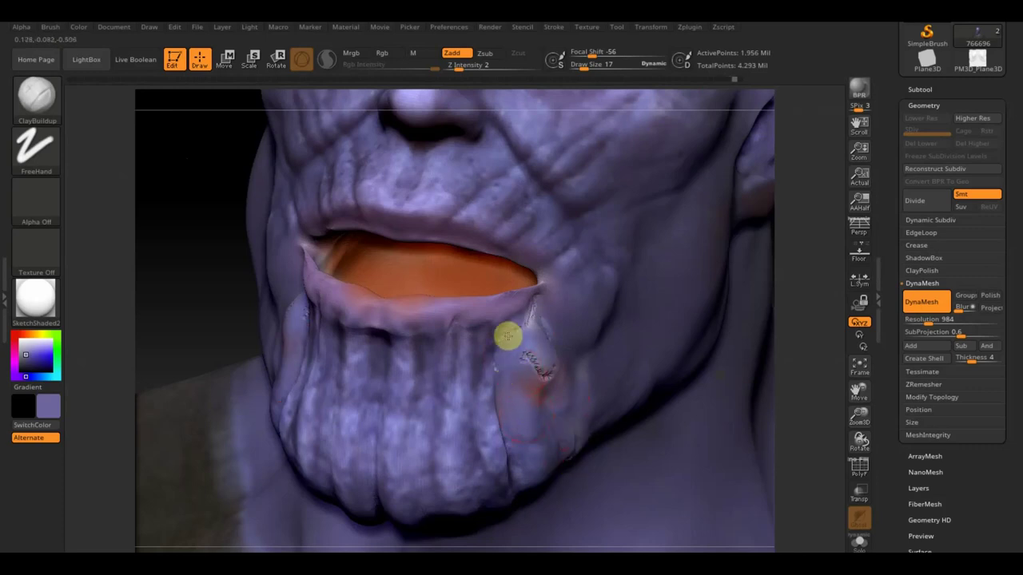
{"action": "left_click_drag", "start_coordinate": [173, 182], "coordinate": [195, 257], "text": "ctrl"}
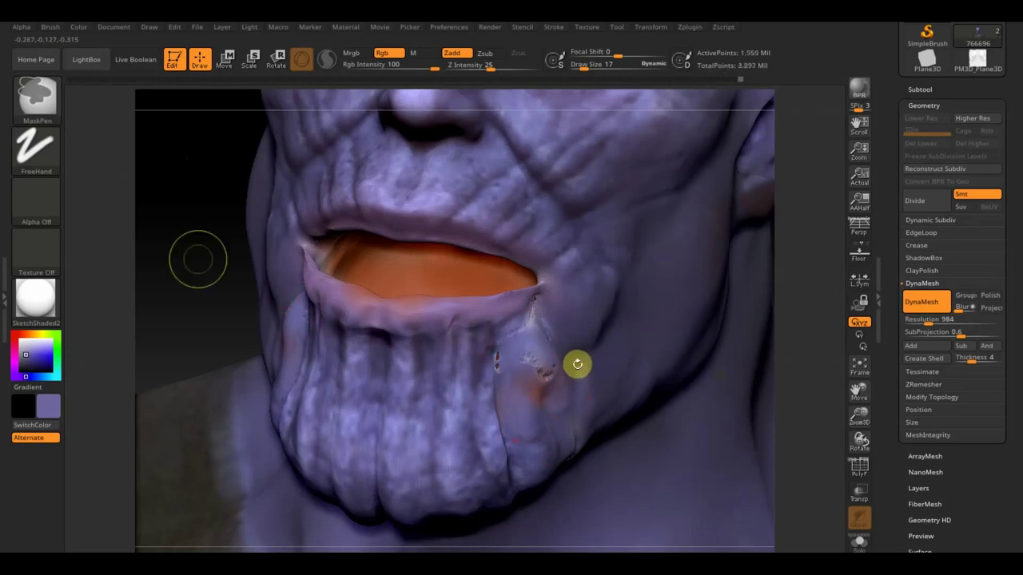
{"action": "mouse_move", "coordinate": [577, 365]}
{"action": "left_mouse_down", "text": "shift"}
{"action": "mouse_move", "coordinate": [539, 376]}
{"action": "mouse_move", "coordinate": [537, 303]}
{"action": "mouse_move", "coordinate": [514, 351]}
{"action": "left_mouse_up", "text": "shift"}
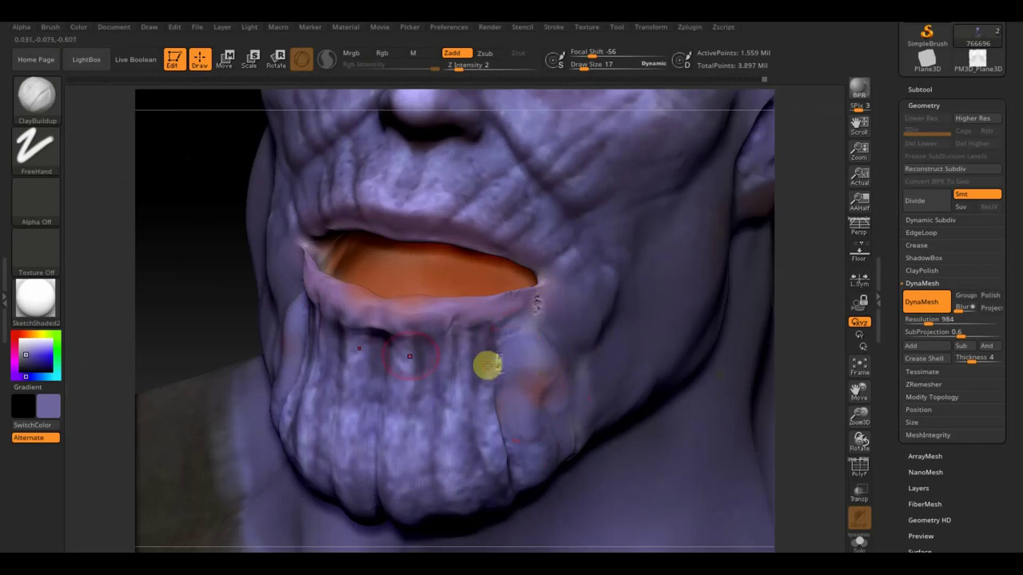
{"action": "left_click_drag", "start_coordinate": [172, 231], "coordinate": [187, 298], "text": "ctrl"}
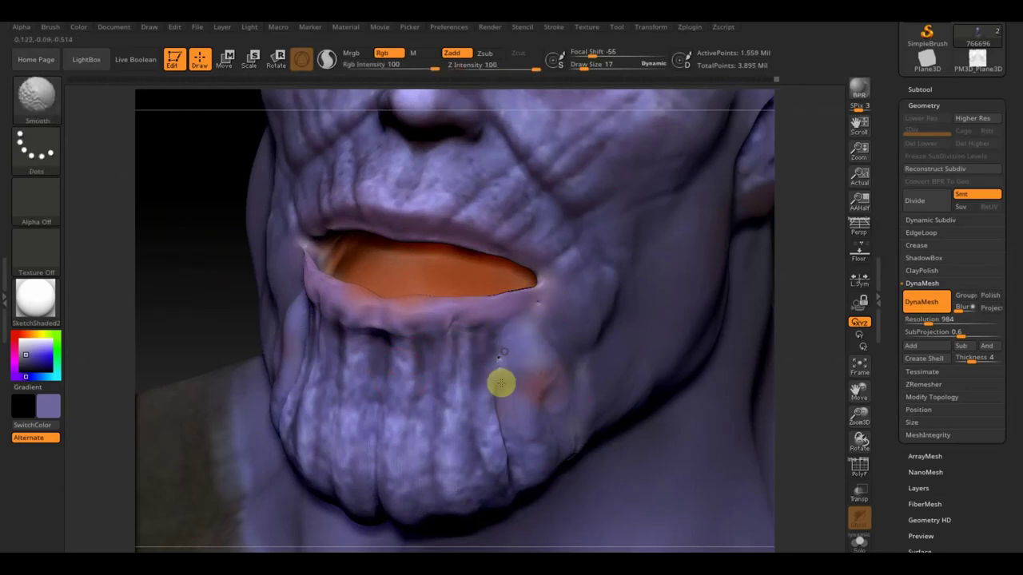
Step: Smooth the reddish chin spot, remesh with a smaller brush, and build up the chin surface
{"action": "mouse_move", "coordinate": [507, 357]}
{"action": "left_mouse_down", "text": "shift"}
{"action": "mouse_move", "coordinate": [521, 406]}
{"action": "mouse_move", "coordinate": [535, 360]}
{"action": "left_mouse_up", "text": "shift"}
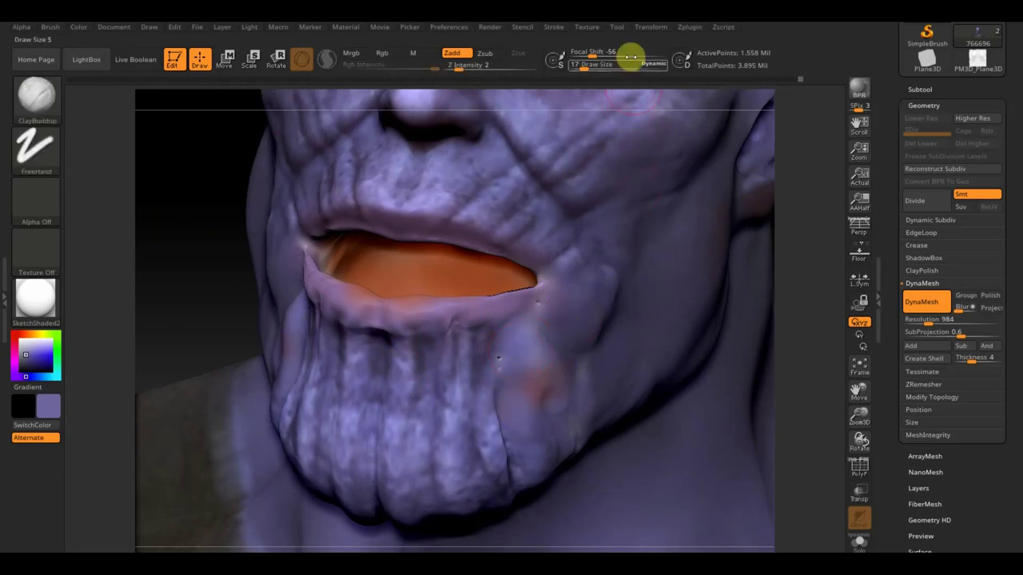
{"action": "left_click_drag", "start_coordinate": [580, 64], "coordinate": [580, 68]}
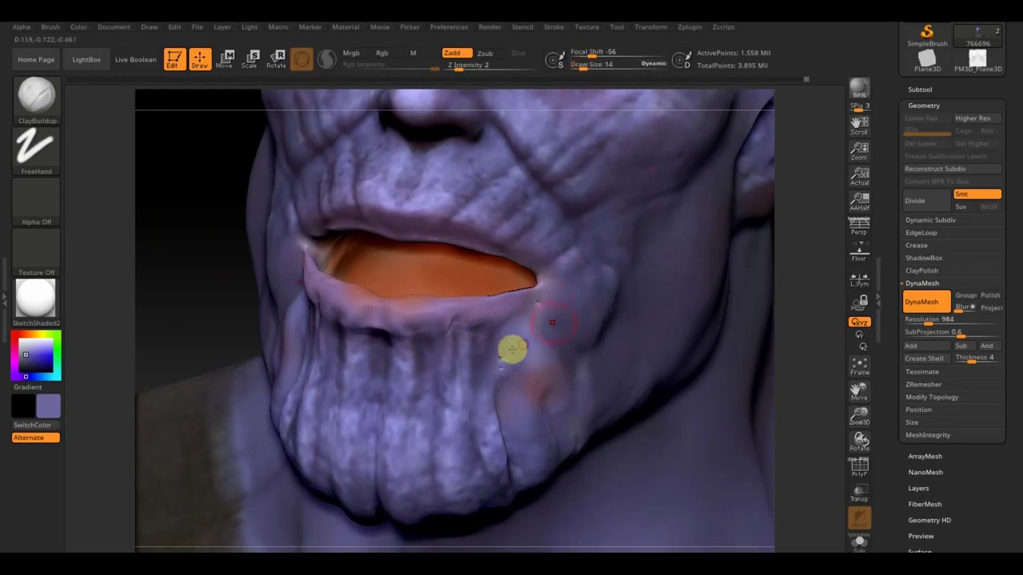
{"action": "mouse_move", "coordinate": [194, 205]}
{"action": "left_mouse_down", "text": "ctrl"}
{"action": "mouse_move", "coordinate": [216, 272]}
{"action": "mouse_move", "coordinate": [194, 267]}
{"action": "mouse_move", "coordinate": [208, 250]}
{"action": "left_mouse_up", "text": "ctrl"}
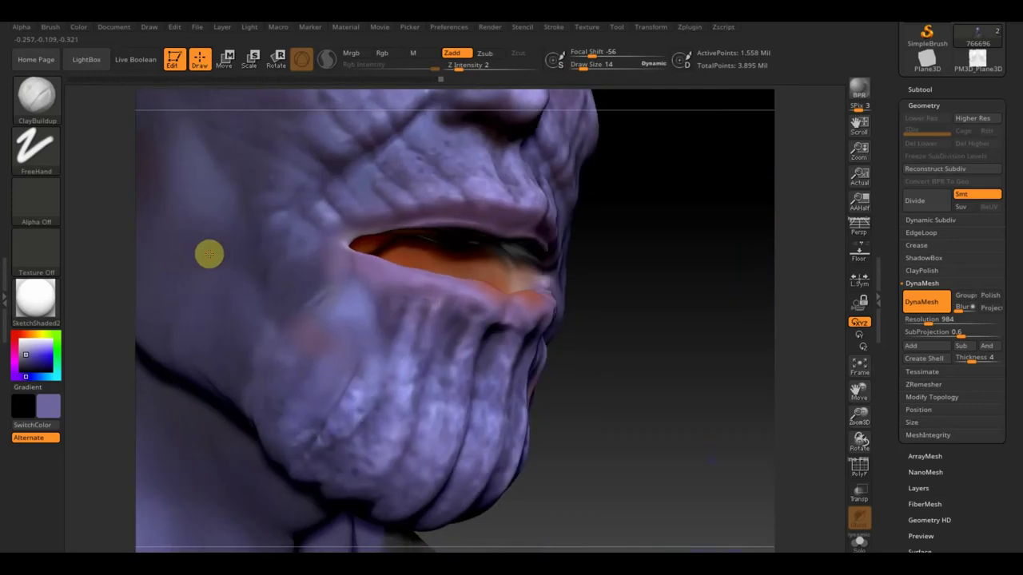
{"action": "left_click_drag", "start_coordinate": [643, 261], "coordinate": [649, 282]}
{"action": "mouse_move", "coordinate": [333, 349]}
{"action": "left_mouse_down"}
{"action": "mouse_move", "coordinate": [349, 370]}
{"action": "mouse_move", "coordinate": [294, 454]}
{"action": "mouse_move", "coordinate": [290, 441]}
{"action": "left_mouse_up"}
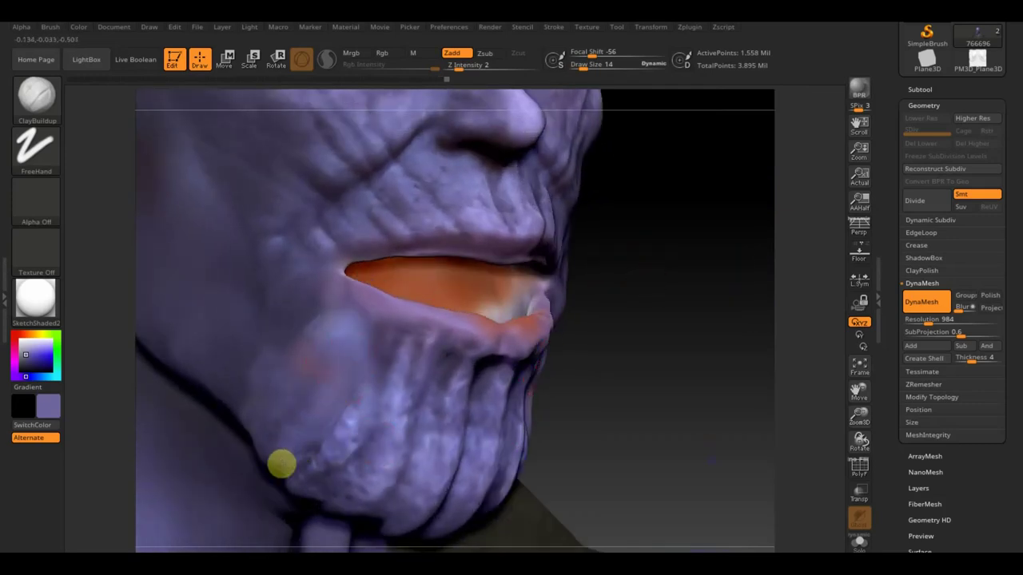
{"action": "mouse_move", "coordinate": [346, 379]}
{"action": "left_mouse_down"}
{"action": "mouse_move", "coordinate": [391, 358]}
{"action": "mouse_move", "coordinate": [407, 388]}
{"action": "mouse_move", "coordinate": [393, 407]}
{"action": "mouse_move", "coordinate": [393, 371]}
{"action": "mouse_move", "coordinate": [399, 402]}
{"action": "mouse_move", "coordinate": [358, 500]}
{"action": "mouse_move", "coordinate": [428, 450]}
{"action": "mouse_move", "coordinate": [414, 489]}
{"action": "mouse_move", "coordinate": [461, 350]}
{"action": "left_mouse_up"}
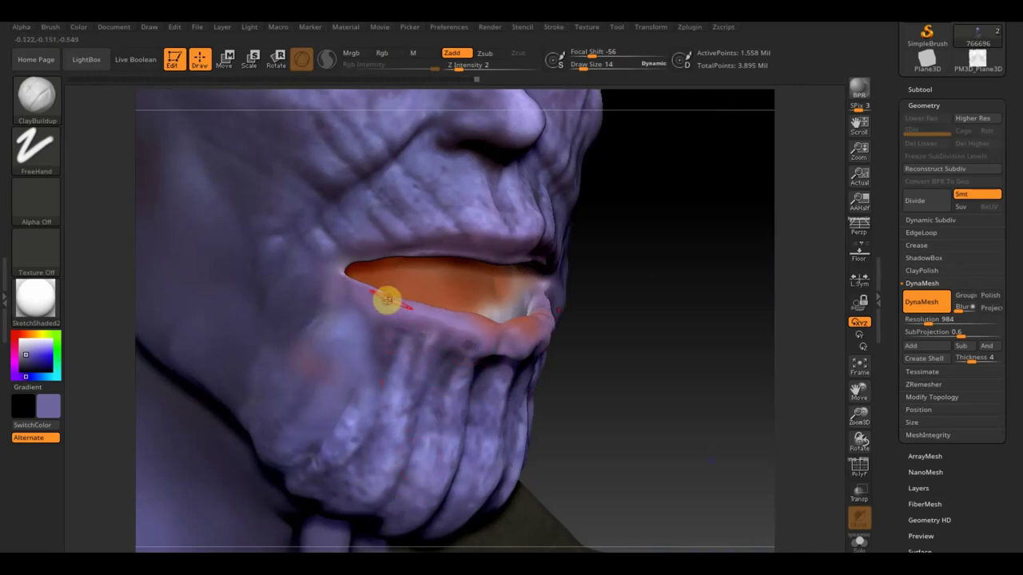
Step: Smooth the lower lip from the front, build up the cheek by the lip corner, then select Standard
{"action": "left_click_drag", "start_coordinate": [605, 308], "coordinate": [540, 336]}
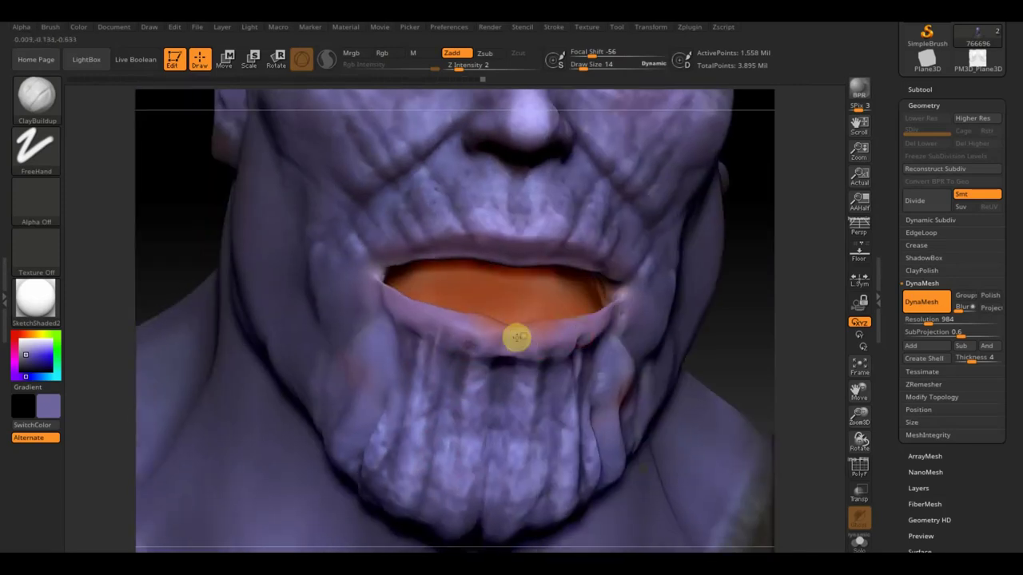
{"action": "left_click_drag", "start_coordinate": [541, 340], "coordinate": [558, 332], "text": "shift"}
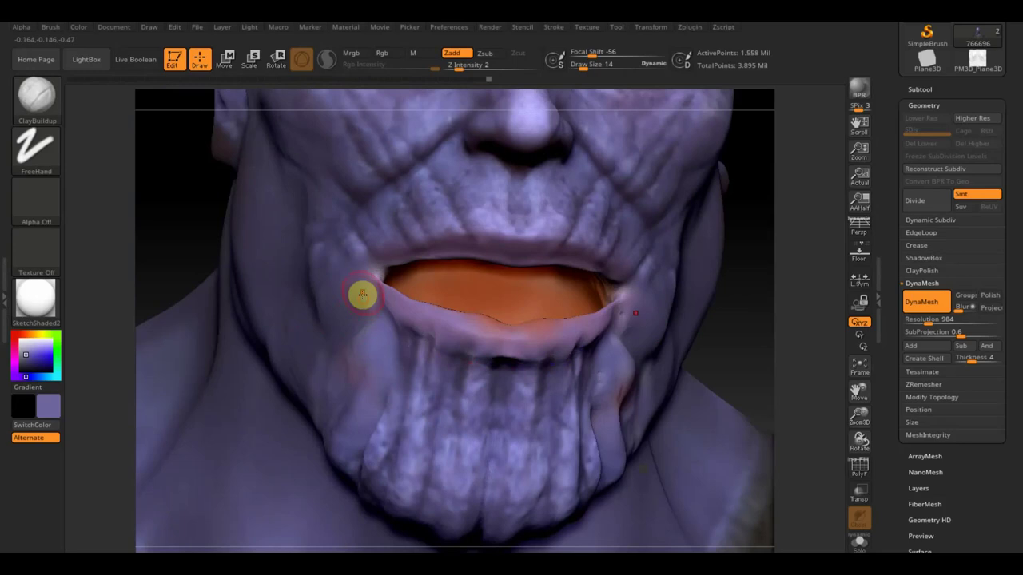
{"action": "key", "text": "shift"}
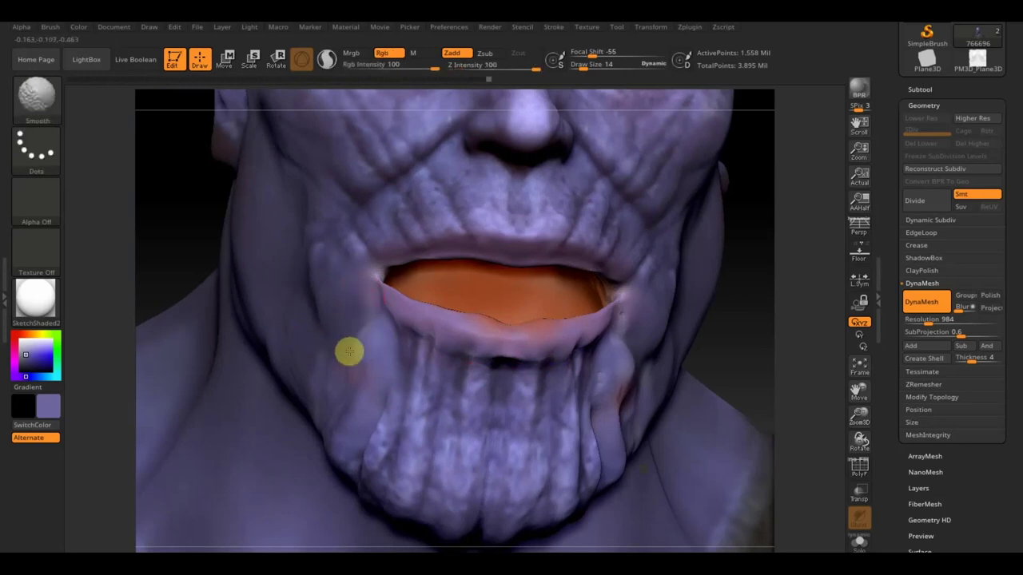
{"action": "left_click", "coordinate": [343, 302]}
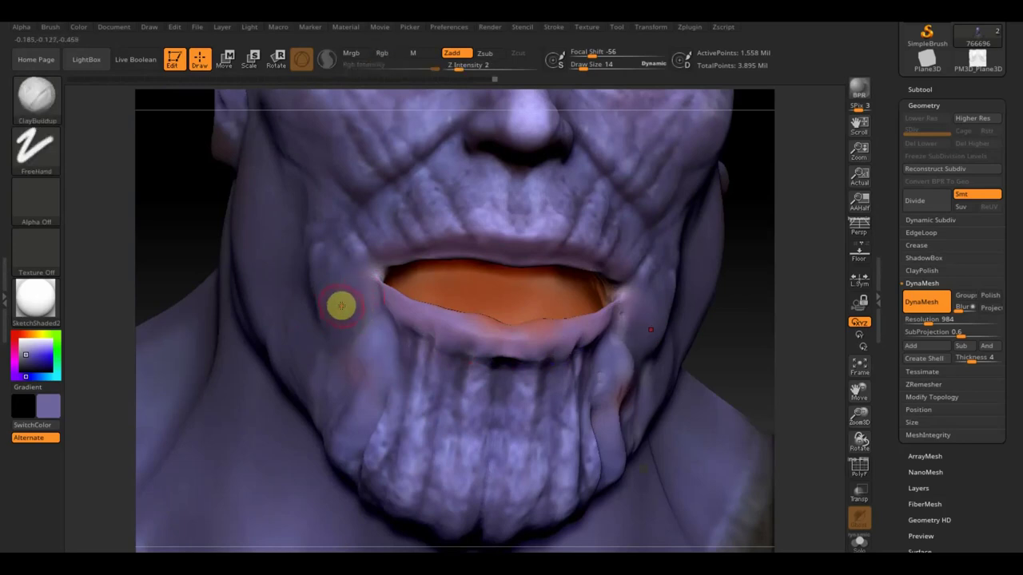
{"action": "left_click", "coordinate": [36, 94]}
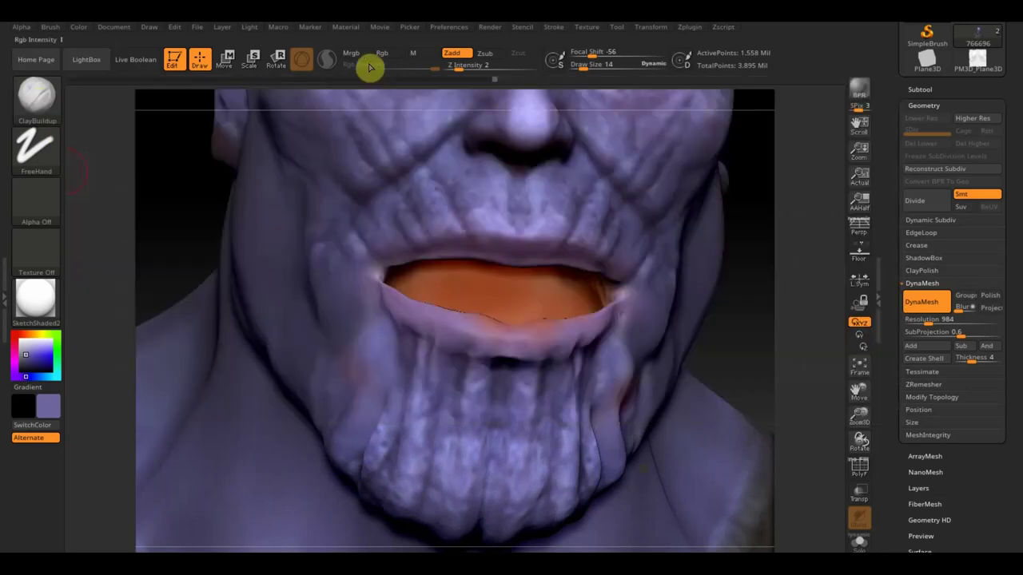
{"action": "left_click", "coordinate": [36, 94]}
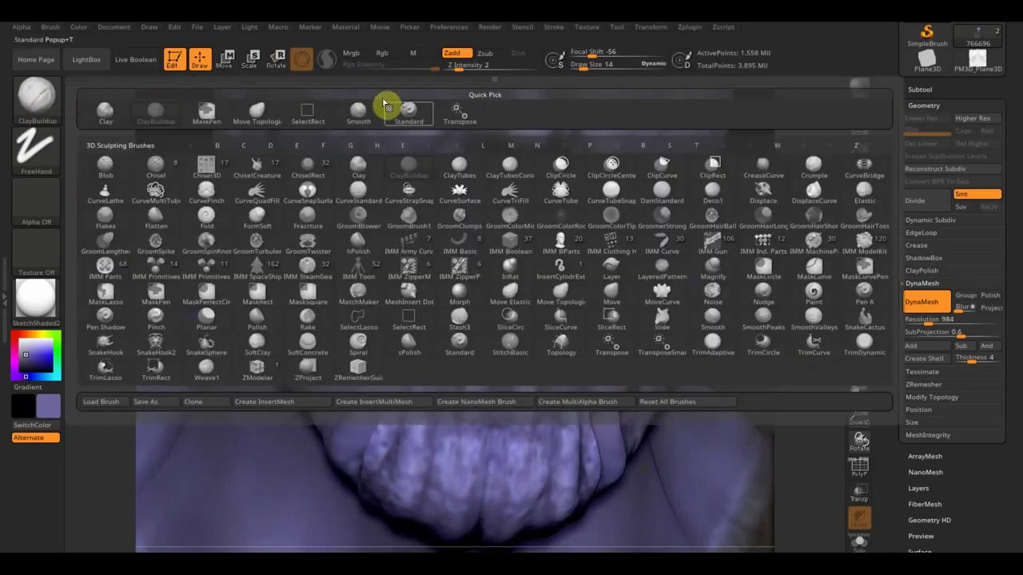
Step: Switch to the Standard brush with Draw Size 5 and Z Intensity 13
{"action": "left_click", "coordinate": [398, 106]}
{"action": "left_click_drag", "start_coordinate": [594, 63], "coordinate": [581, 66]}
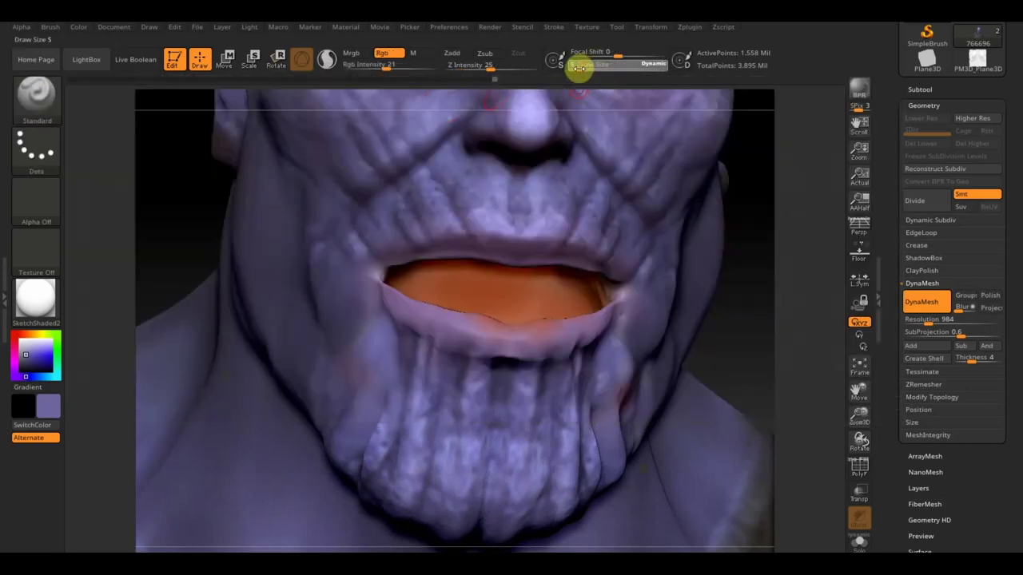
{"action": "mouse_move", "coordinate": [753, 224]}
{"action": "left_mouse_down"}
{"action": "mouse_move", "coordinate": [746, 194]}
{"action": "mouse_move", "coordinate": [723, 200]}
{"action": "mouse_move", "coordinate": [642, 267]}
{"action": "left_mouse_up"}
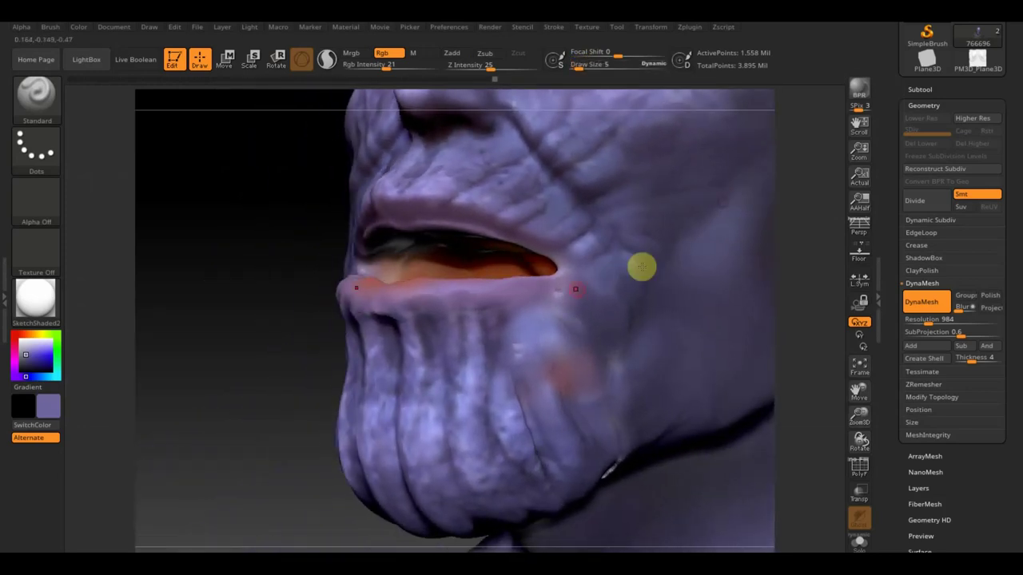
{"action": "left_click_drag", "start_coordinate": [493, 68], "coordinate": [484, 69]}
Step: Undo a test groove on the cheek, then turn Zadd on and Rgb off
{"action": "left_click_drag", "start_coordinate": [551, 316], "coordinate": [563, 390]}
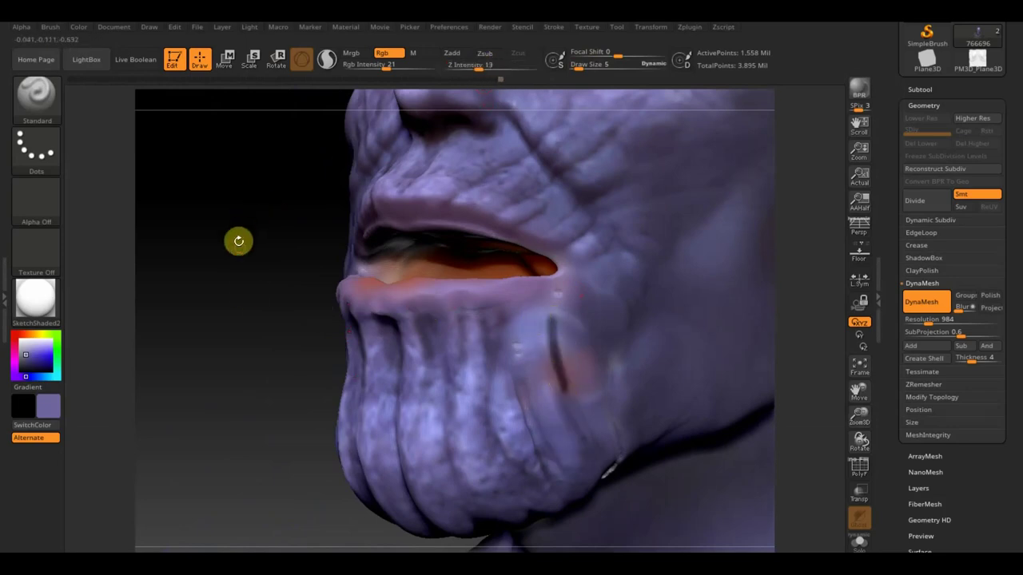
{"action": "left_click_drag", "start_coordinate": [238, 240], "coordinate": [251, 262]}
{"action": "key", "text": "ctrl+z"}
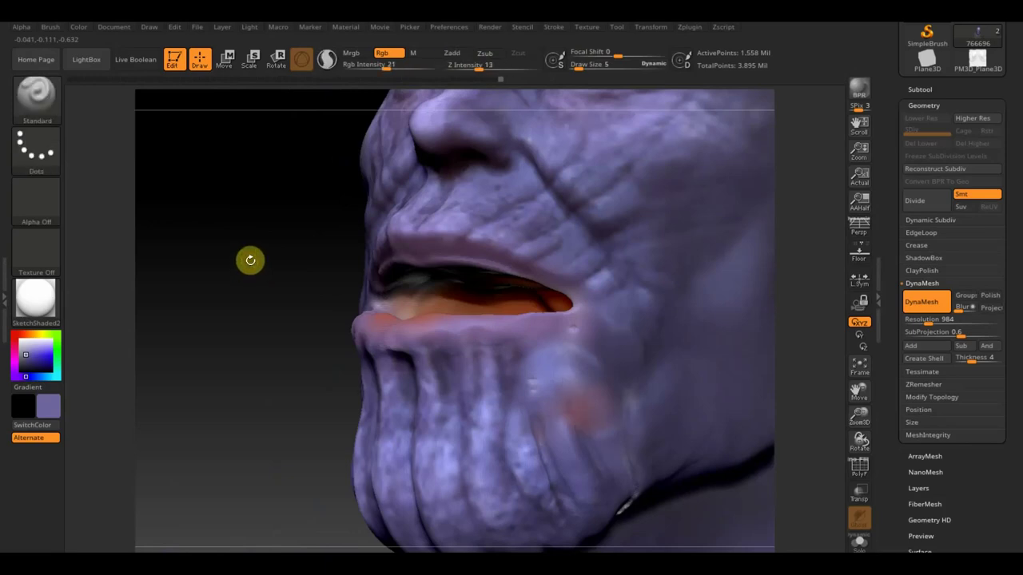
{"action": "left_click", "coordinate": [464, 58]}
{"action": "left_click", "coordinate": [382, 52]}
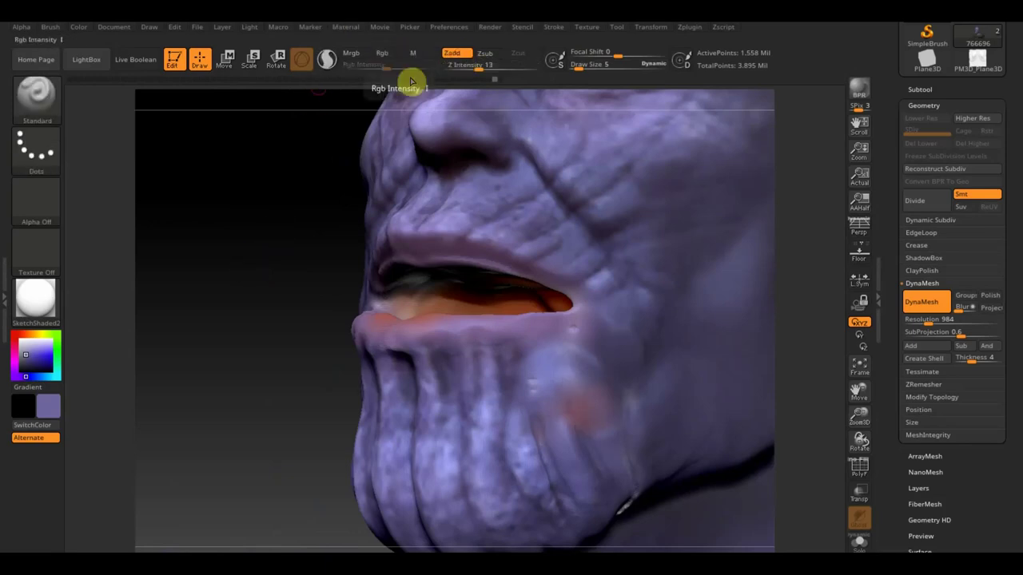
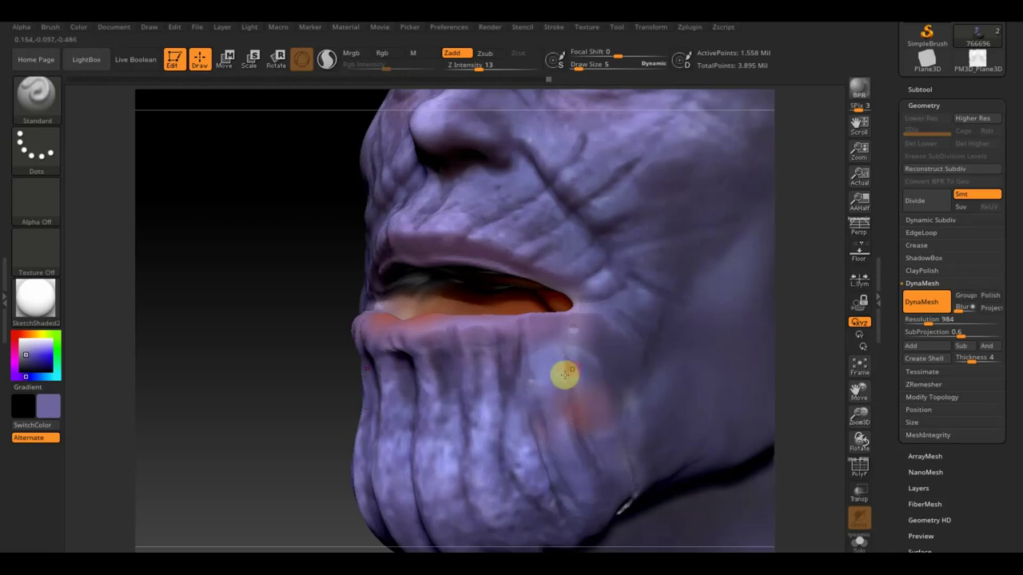
Step: From a front view, set draw size 10 and stroke raised vertical folds into the left chin
{"action": "mouse_move", "coordinate": [326, 313]}
{"action": "left_mouse_down"}
{"action": "mouse_move", "coordinate": [270, 304]}
{"action": "mouse_move", "coordinate": [354, 347]}
{"action": "left_mouse_up"}
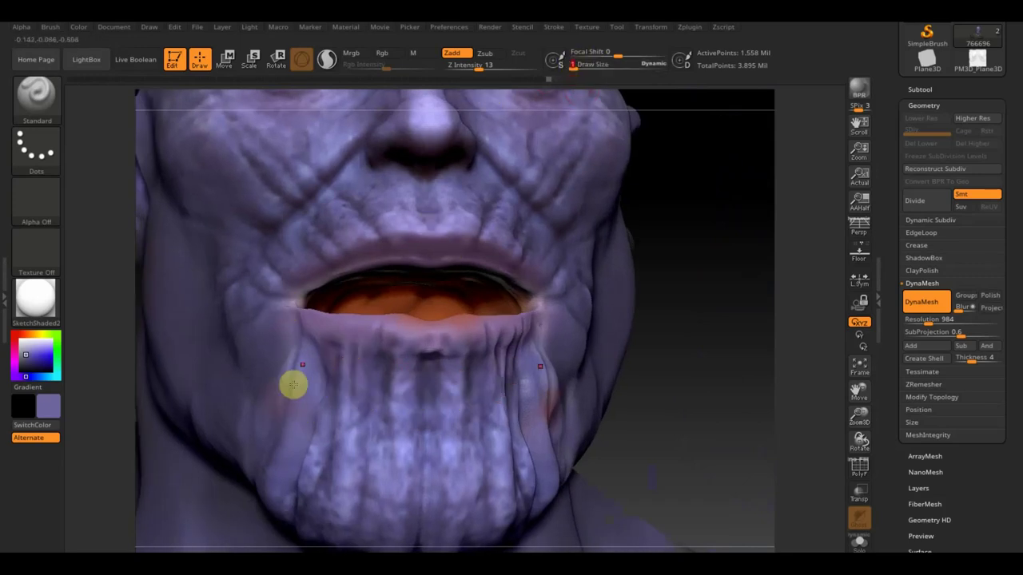
{"action": "left_click_drag", "start_coordinate": [574, 66], "coordinate": [578, 64]}
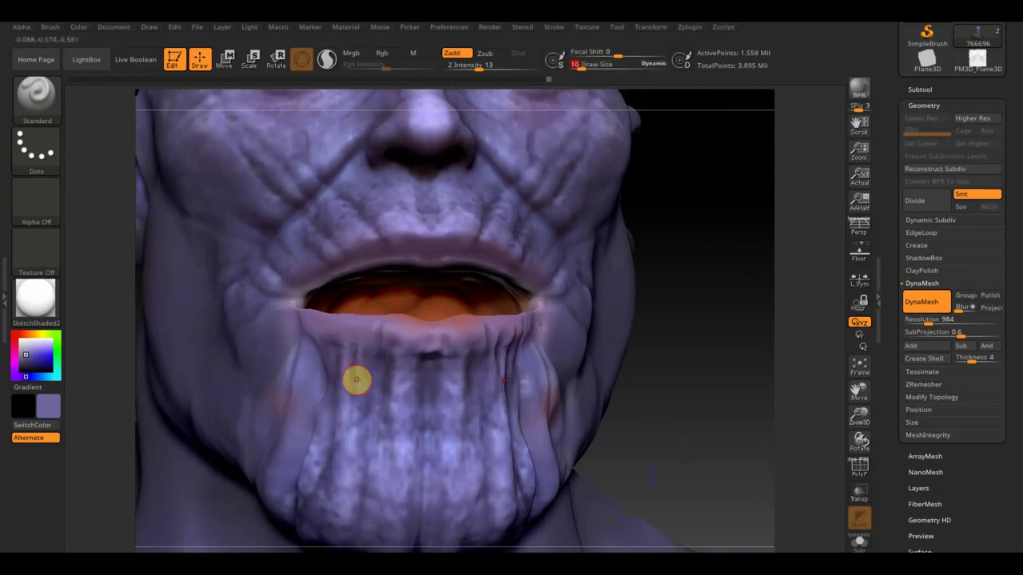
{"action": "left_click_drag", "start_coordinate": [304, 354], "coordinate": [294, 389]}
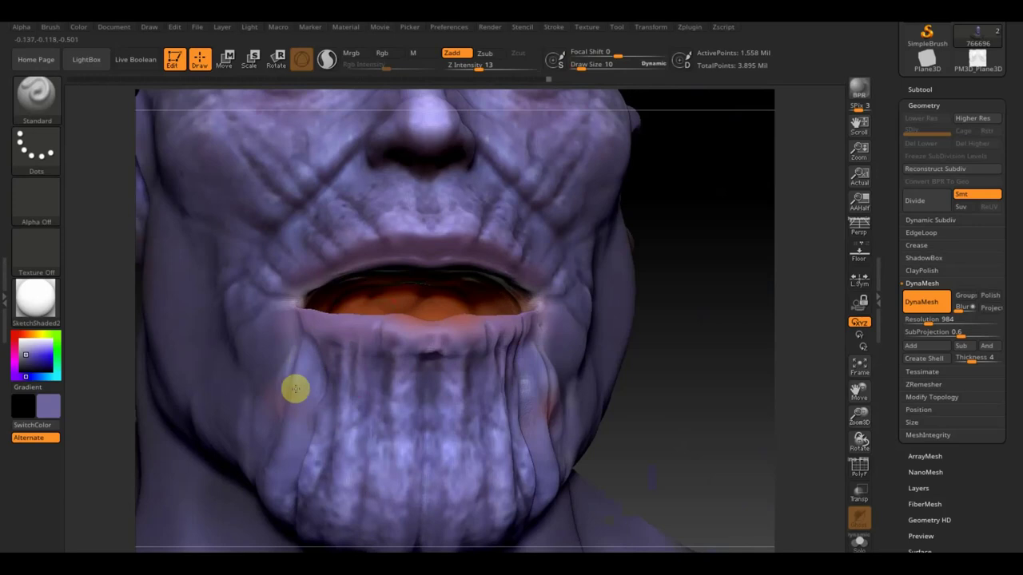
{"action": "left_click_drag", "start_coordinate": [284, 427], "coordinate": [263, 464]}
{"action": "left_click_drag", "start_coordinate": [295, 384], "coordinate": [277, 432]}
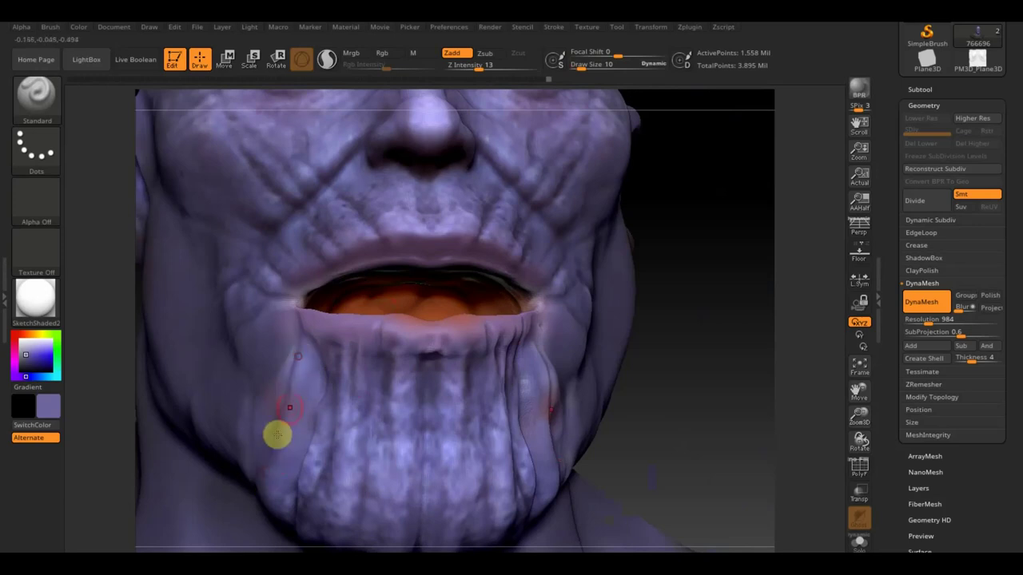
{"action": "left_click", "coordinate": [35, 296]}
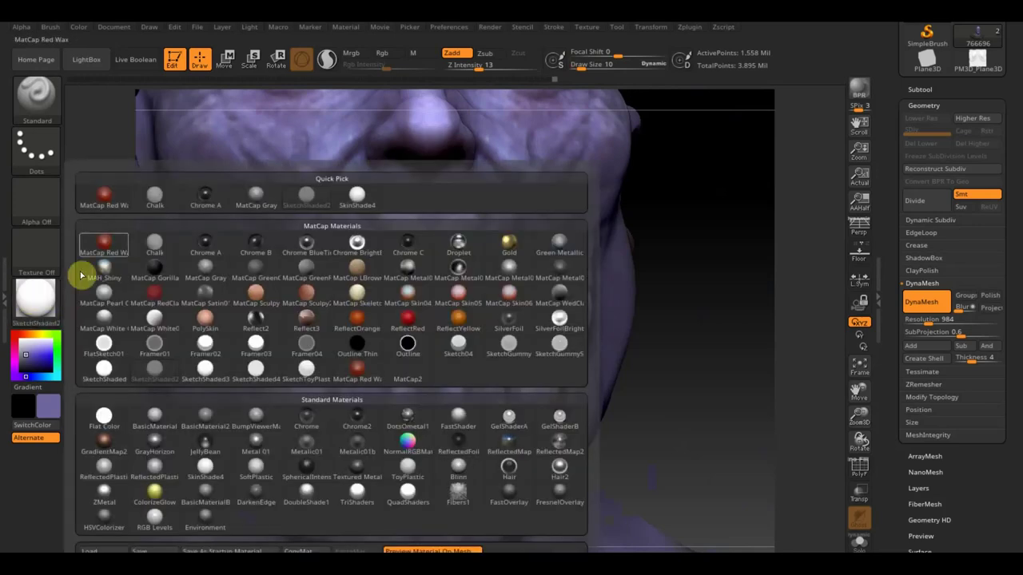
Step: Apply MatCap Red Wax, hide the head's polypaint, and set the paint colour to white
{"action": "left_click", "coordinate": [112, 240]}
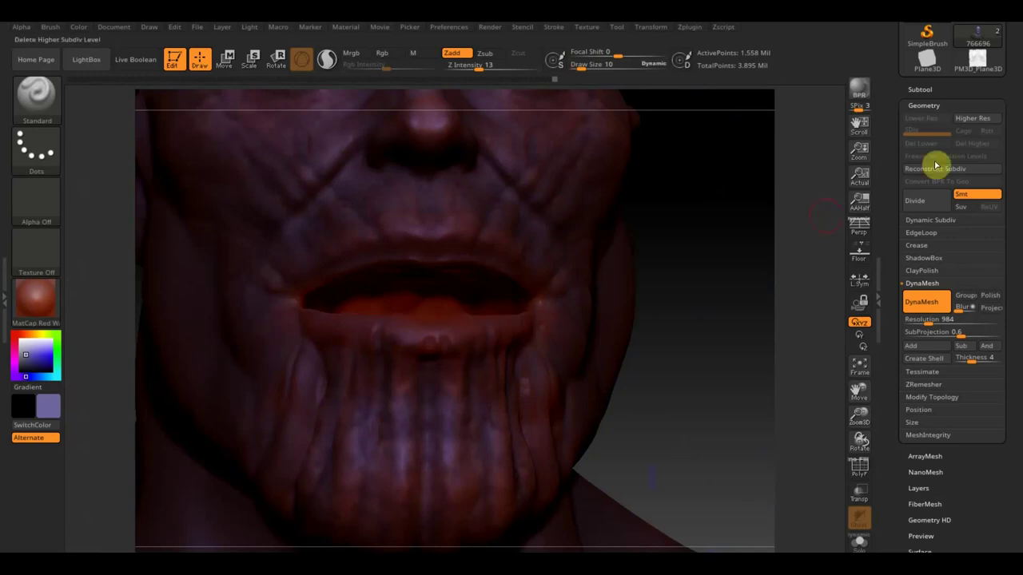
{"action": "left_click", "coordinate": [934, 90]}
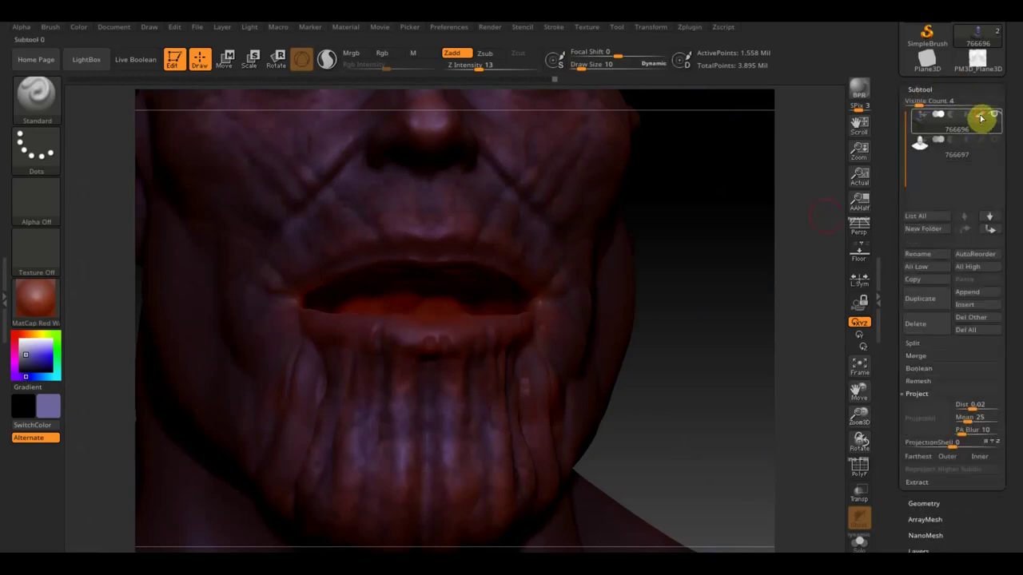
{"action": "left_click", "coordinate": [981, 118]}
{"action": "mouse_move", "coordinate": [829, 242]}
{"action": "left_mouse_down"}
{"action": "mouse_move", "coordinate": [735, 303]}
{"action": "mouse_move", "coordinate": [456, 304]}
{"action": "left_mouse_up"}
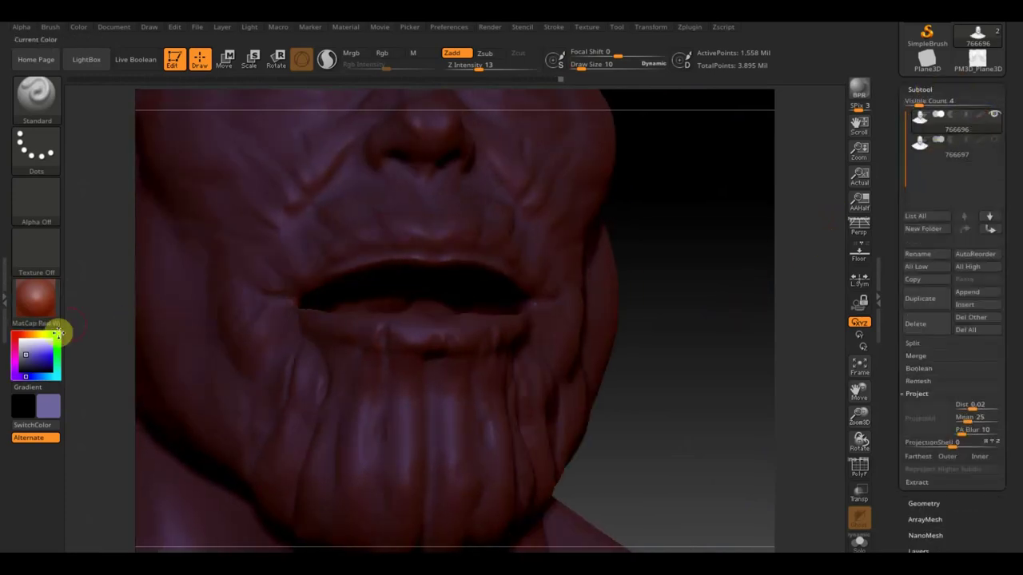
{"action": "left_click", "coordinate": [21, 341]}
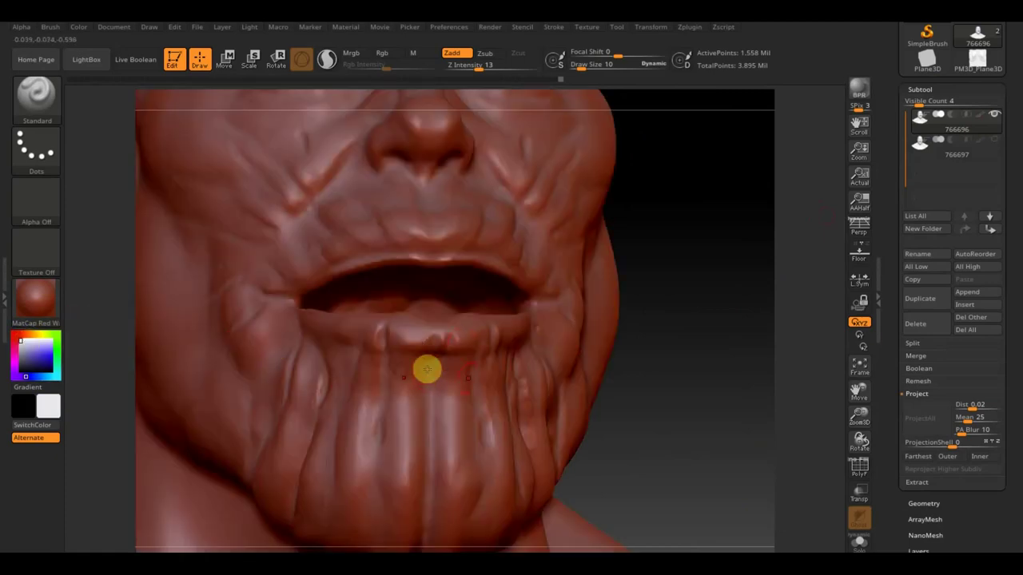
Step: Carve vertical creases below the lower lip and down the left chin, then smooth and set draw size 6
{"action": "left_click_drag", "start_coordinate": [613, 378], "coordinate": [630, 376]}
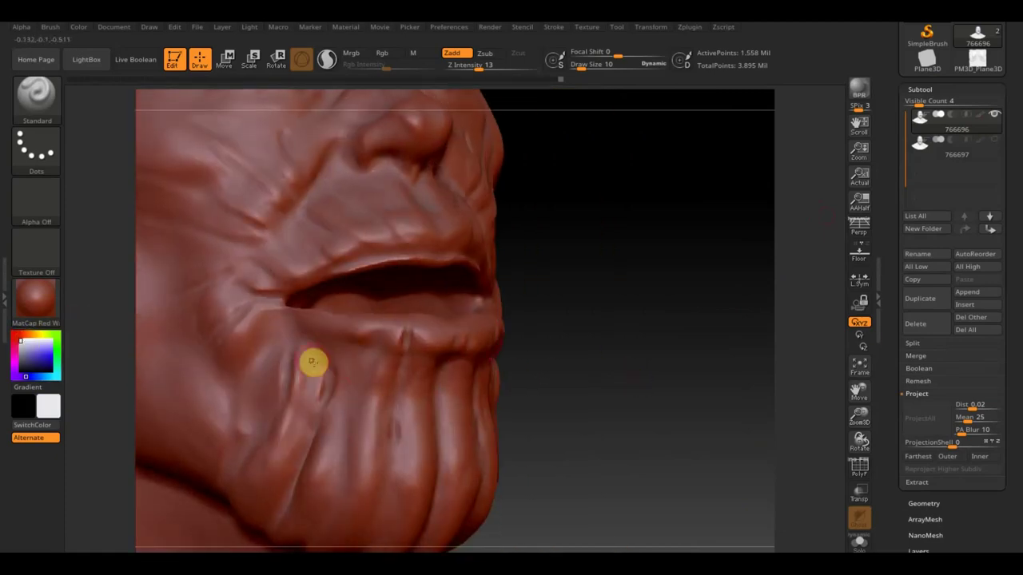
{"action": "left_click_drag", "start_coordinate": [306, 407], "coordinate": [309, 340]}
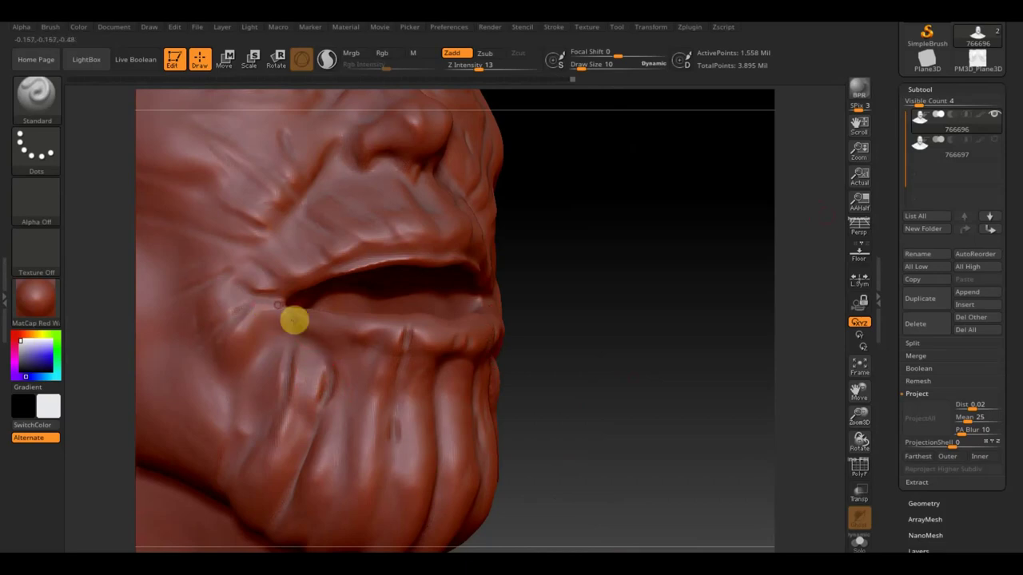
{"action": "left_click_drag", "start_coordinate": [338, 405], "coordinate": [344, 370]}
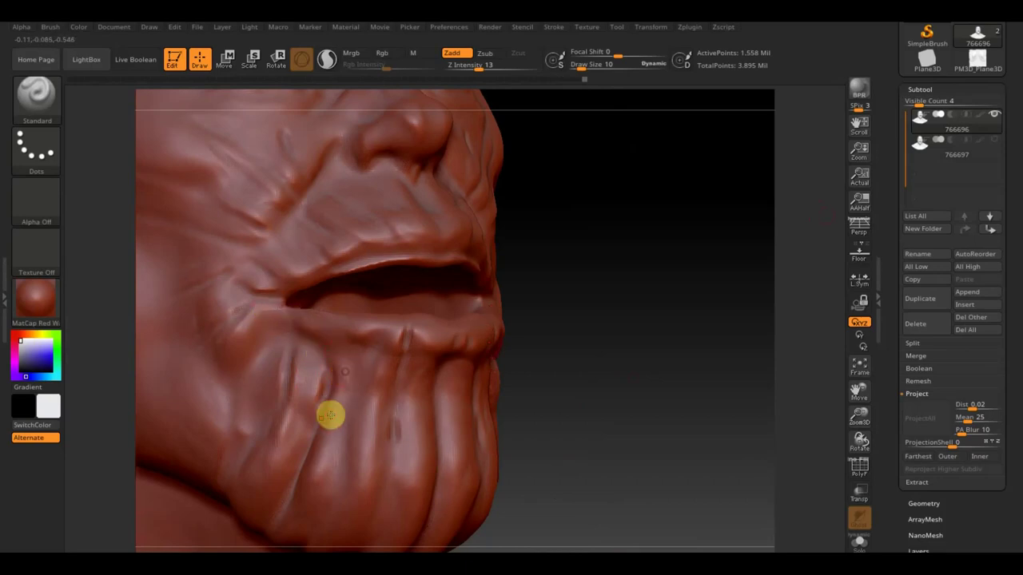
{"action": "left_click_drag", "start_coordinate": [269, 413], "coordinate": [296, 366]}
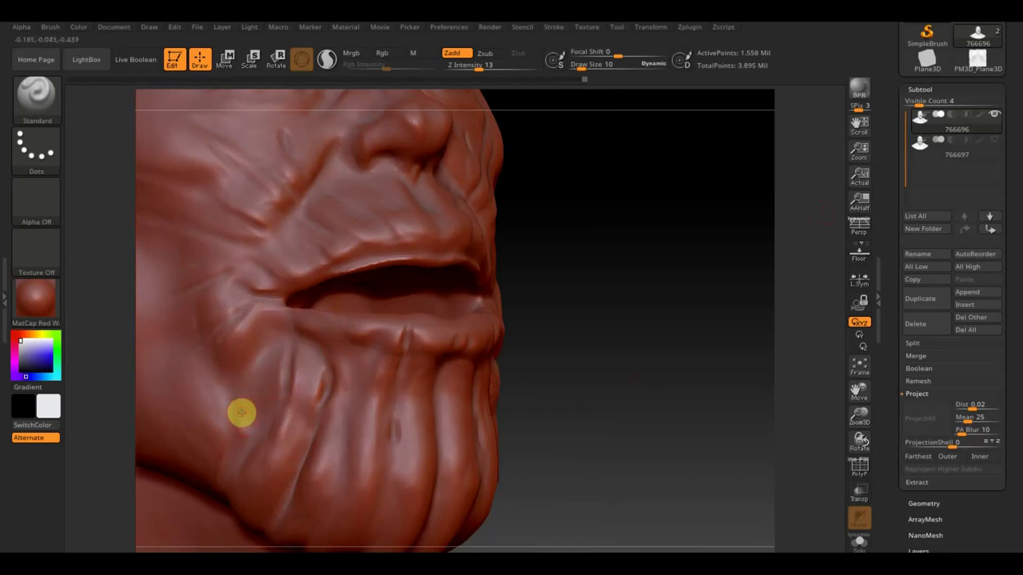
{"action": "left_click_drag", "start_coordinate": [228, 477], "coordinate": [237, 416]}
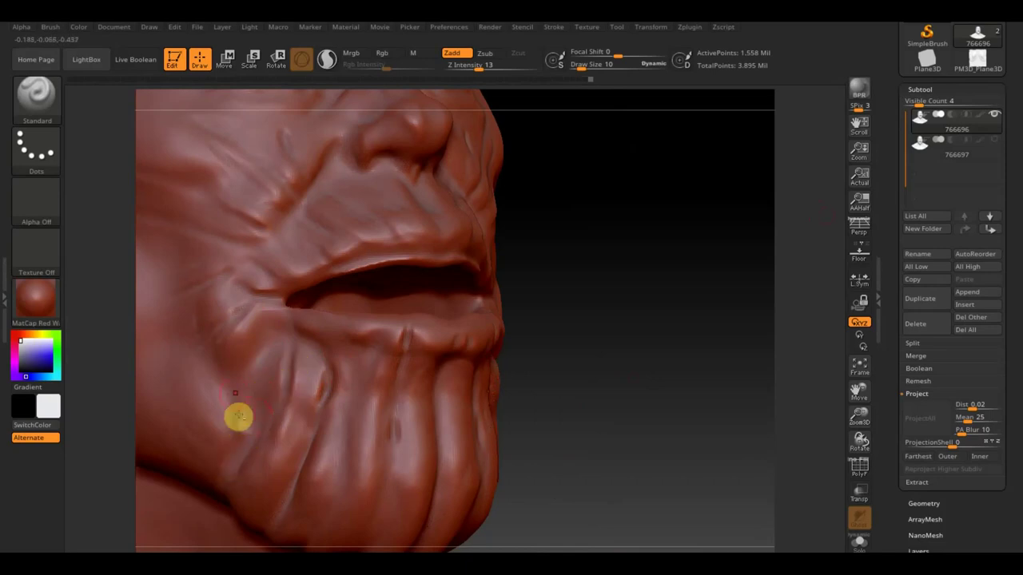
{"action": "left_click_drag", "start_coordinate": [222, 369], "coordinate": [190, 311]}
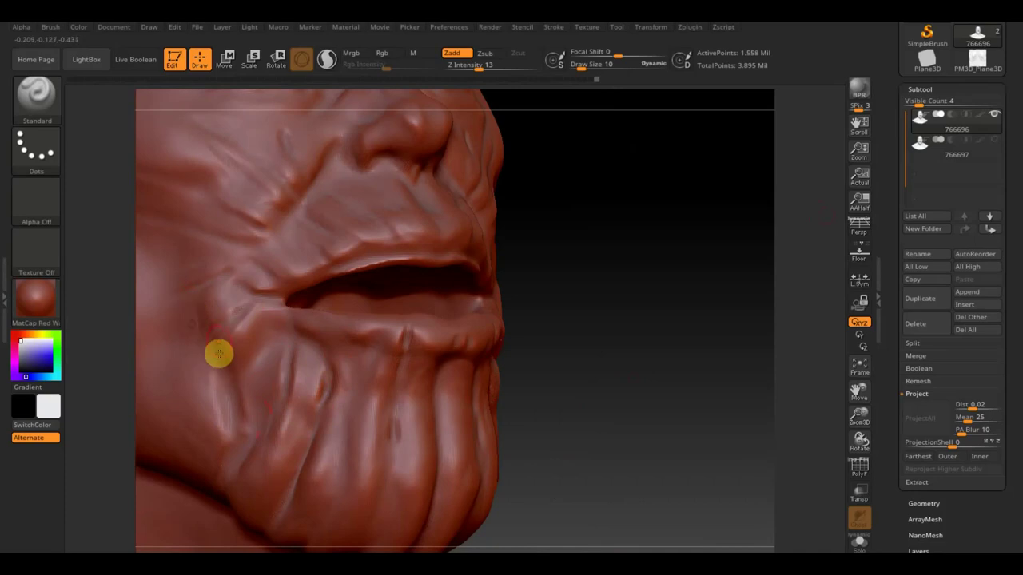
{"action": "left_click_drag", "start_coordinate": [213, 372], "coordinate": [237, 453]}
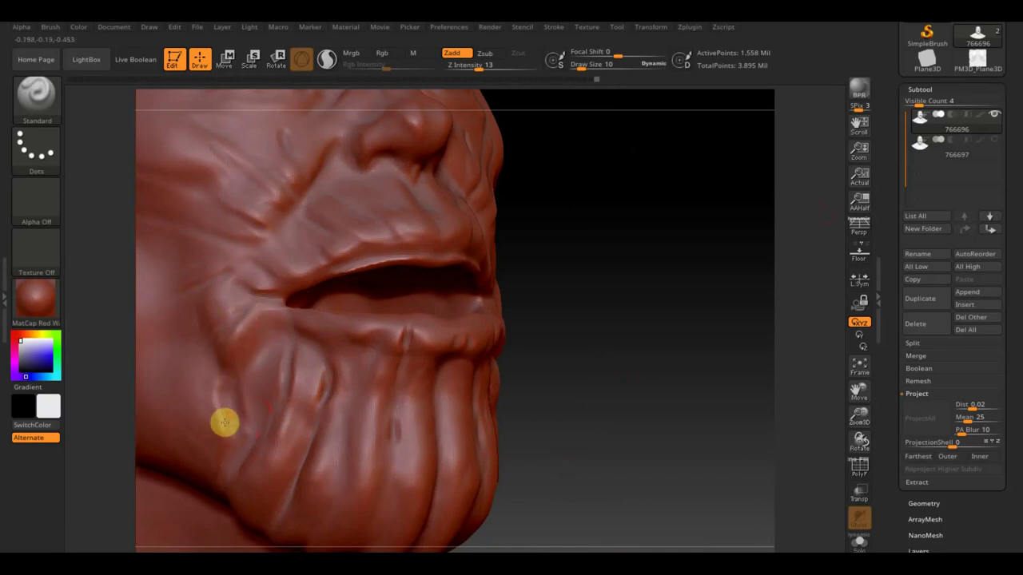
{"action": "key", "text": "shift"}
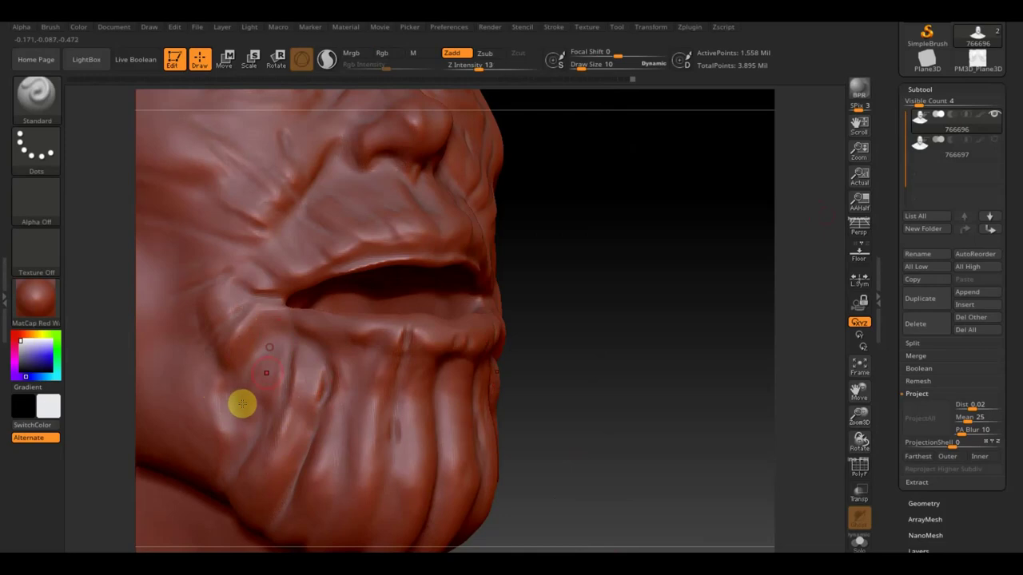
{"action": "left_click_drag", "start_coordinate": [532, 344], "coordinate": [624, 345]}
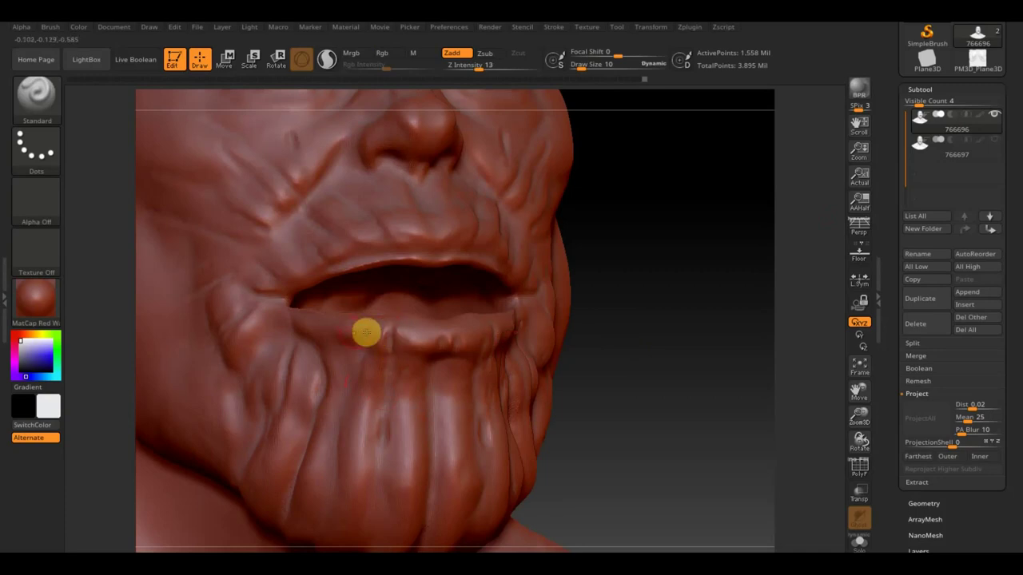
{"action": "left_click_drag", "start_coordinate": [687, 227], "coordinate": [541, 420]}
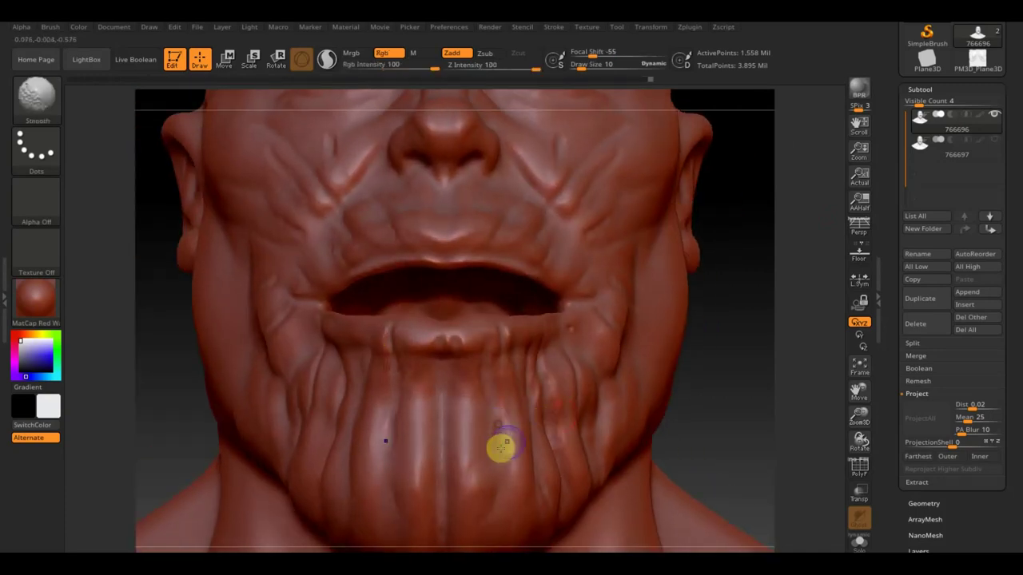
{"action": "left_click", "coordinate": [579, 65]}
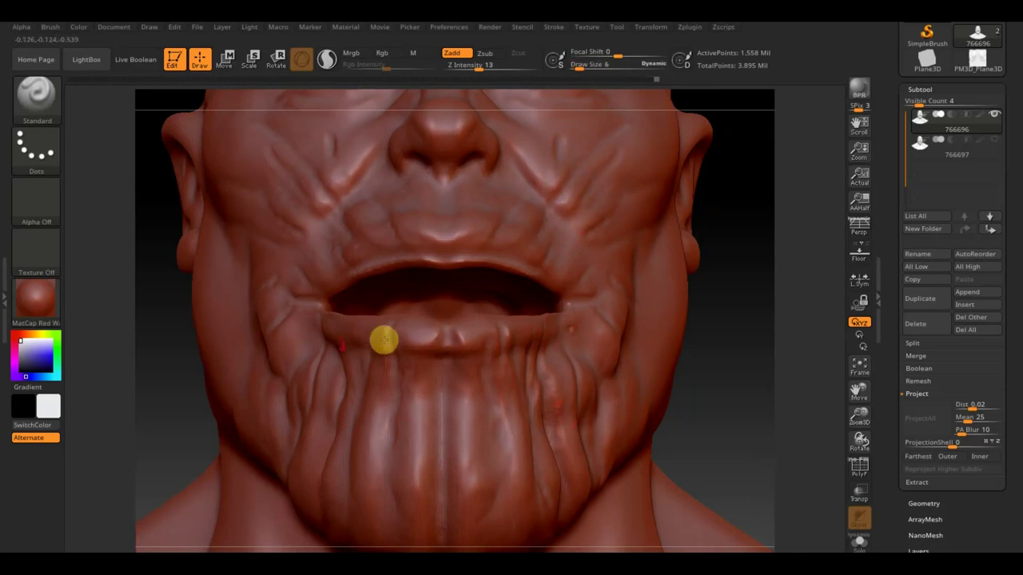
Step: Refine the lower lip, then smooth and sculpt detail along the upper lip
{"action": "left_click_drag", "start_coordinate": [147, 314], "coordinate": [219, 338]}
{"action": "key", "text": "space"}
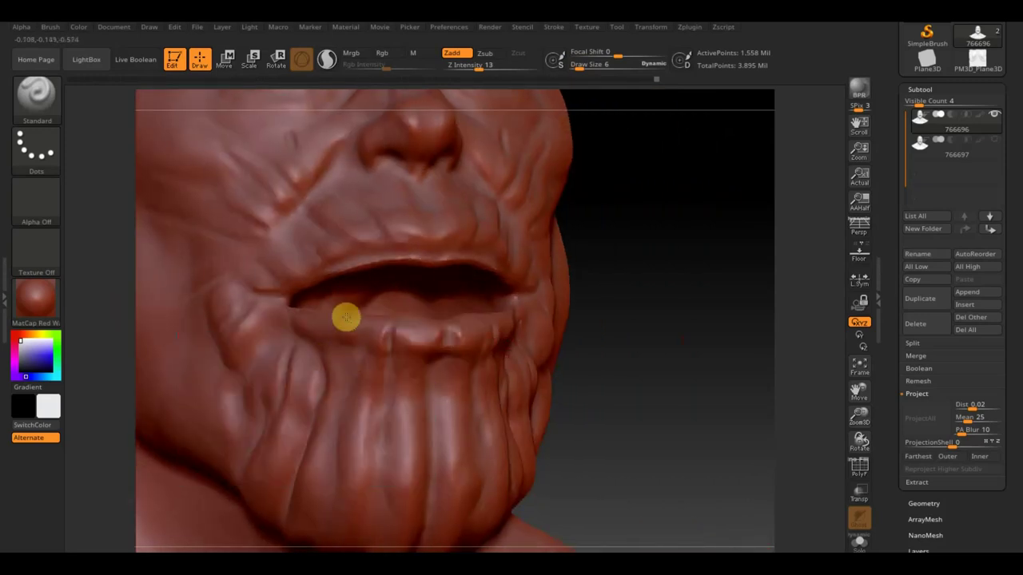
{"action": "left_click_drag", "start_coordinate": [345, 320], "coordinate": [347, 359]}
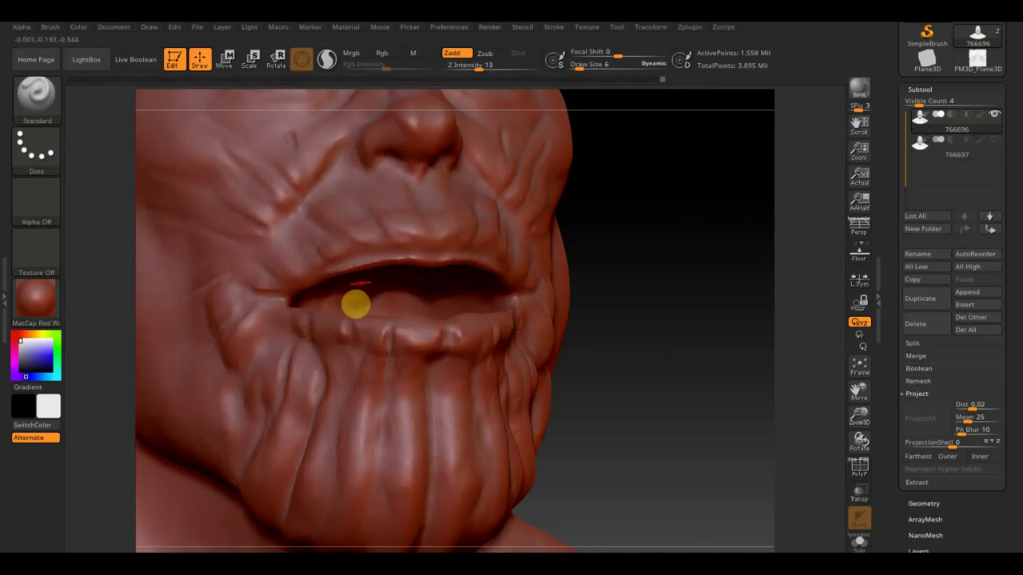
{"action": "key", "text": "shift"}
{"action": "left_click_drag", "start_coordinate": [413, 261], "coordinate": [417, 260], "text": "shift"}
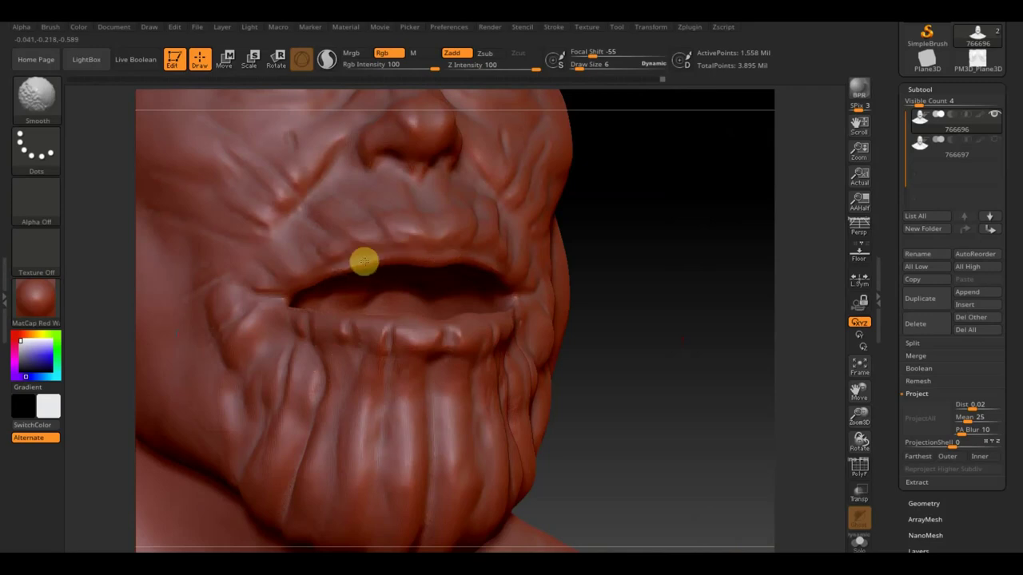
{"action": "mouse_move", "coordinate": [362, 266]}
{"action": "left_mouse_down", "text": "shift"}
{"action": "mouse_move", "coordinate": [431, 252]}
{"action": "mouse_move", "coordinate": [349, 261]}
{"action": "mouse_move", "coordinate": [378, 249]}
{"action": "mouse_move", "coordinate": [313, 274]}
{"action": "mouse_move", "coordinate": [400, 254]}
{"action": "mouse_move", "coordinate": [354, 270]}
{"action": "mouse_move", "coordinate": [402, 255]}
{"action": "mouse_move", "coordinate": [456, 266]}
{"action": "mouse_move", "coordinate": [443, 256]}
{"action": "mouse_move", "coordinate": [408, 264]}
{"action": "mouse_move", "coordinate": [379, 247]}
{"action": "mouse_move", "coordinate": [316, 277]}
{"action": "left_mouse_up", "text": "shift"}
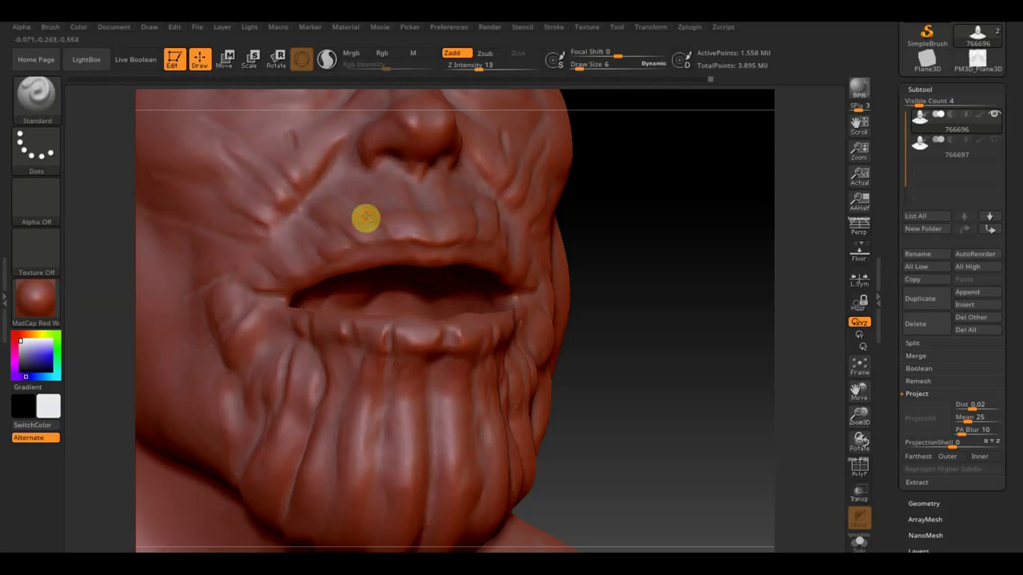
{"action": "left_click_drag", "start_coordinate": [373, 214], "coordinate": [409, 212]}
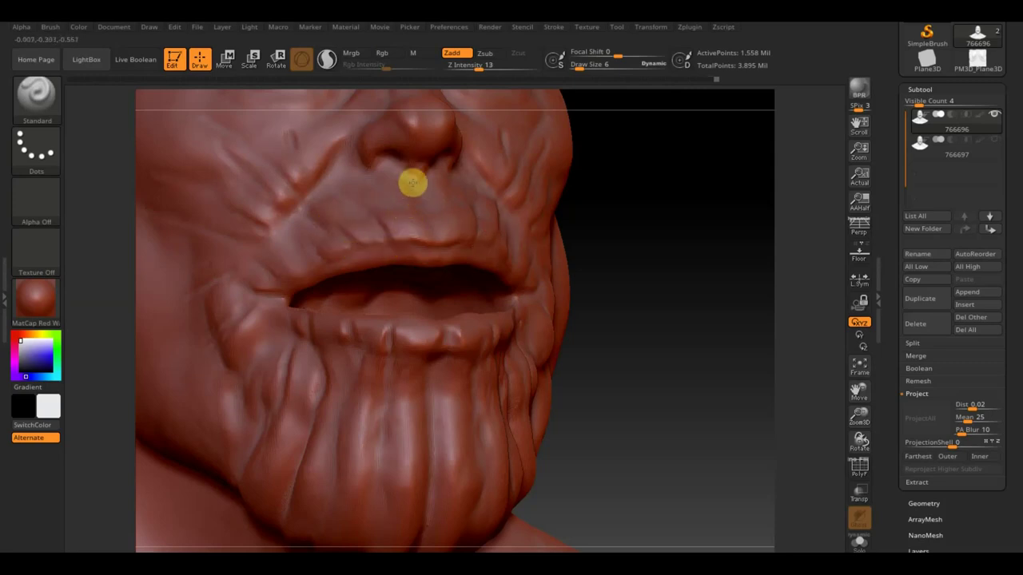
Step: Deepen the fold beside the mouth corner and sculpt along the cheek folds
{"action": "left_click_drag", "start_coordinate": [302, 189], "coordinate": [331, 164]}
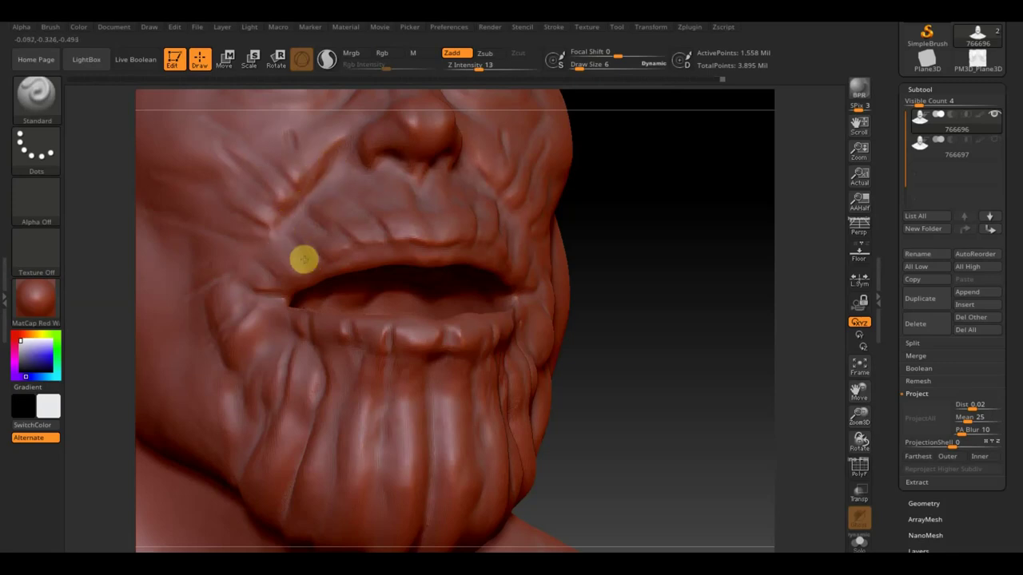
{"action": "mouse_move", "coordinate": [281, 226]}
{"action": "left_mouse_down"}
{"action": "mouse_move", "coordinate": [254, 262]}
{"action": "mouse_move", "coordinate": [261, 170]}
{"action": "left_mouse_up"}
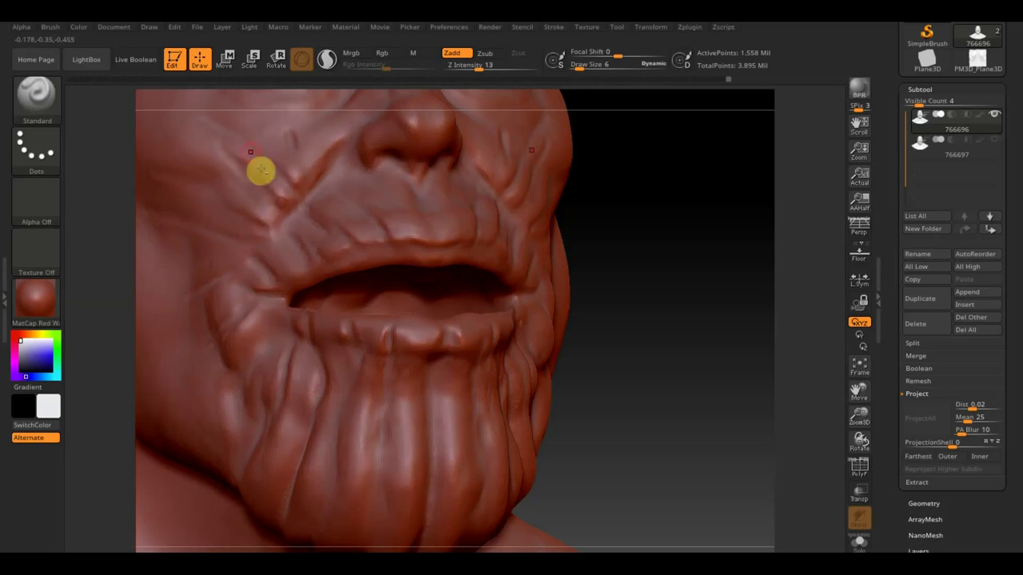
{"action": "left_click_drag", "start_coordinate": [233, 138], "coordinate": [279, 171]}
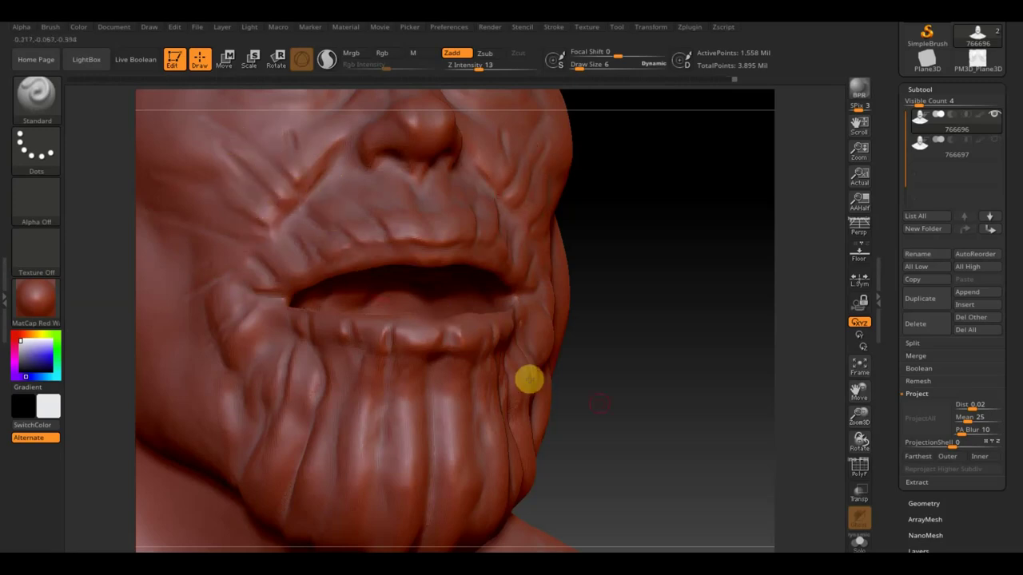
{"action": "mouse_move", "coordinate": [666, 378]}
{"action": "left_mouse_down"}
{"action": "mouse_move", "coordinate": [662, 407]}
{"action": "mouse_move", "coordinate": [609, 395]}
{"action": "left_mouse_up"}
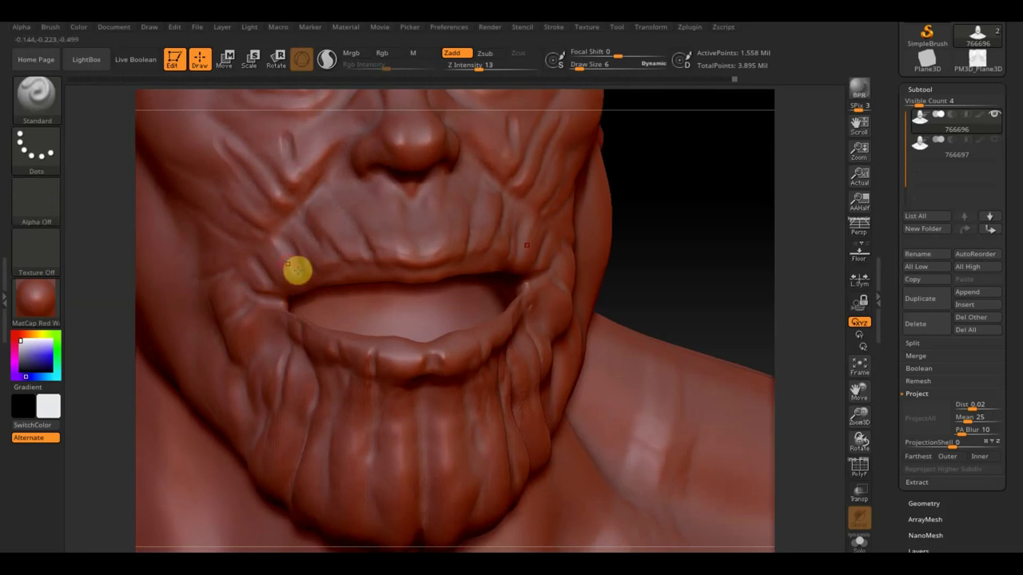
{"action": "mouse_move", "coordinate": [685, 203]}
{"action": "left_mouse_down"}
{"action": "mouse_move", "coordinate": [682, 184]}
{"action": "mouse_move", "coordinate": [650, 195]}
{"action": "mouse_move", "coordinate": [534, 373]}
{"action": "left_mouse_up"}
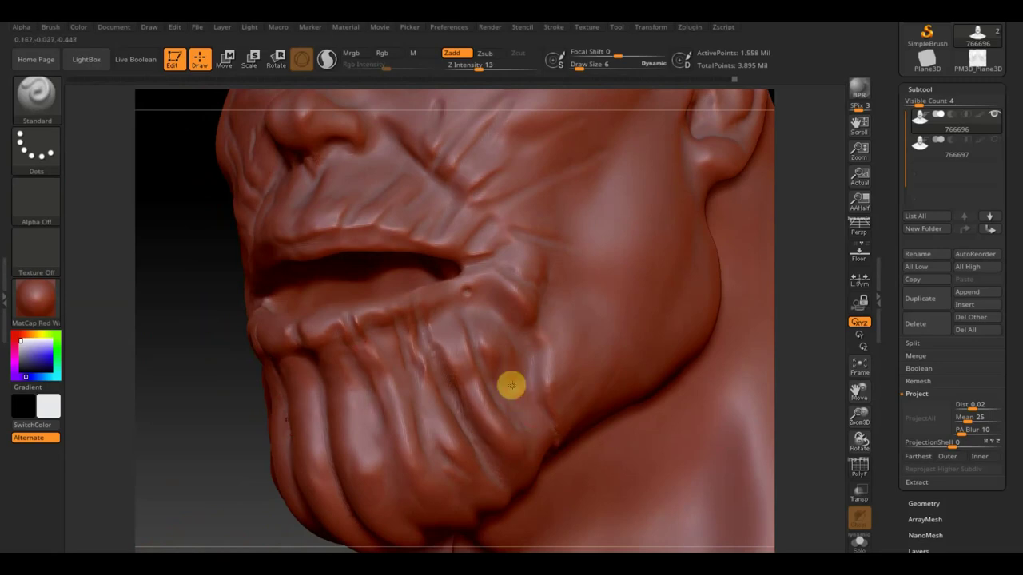
{"action": "left_click", "coordinate": [40, 97]}
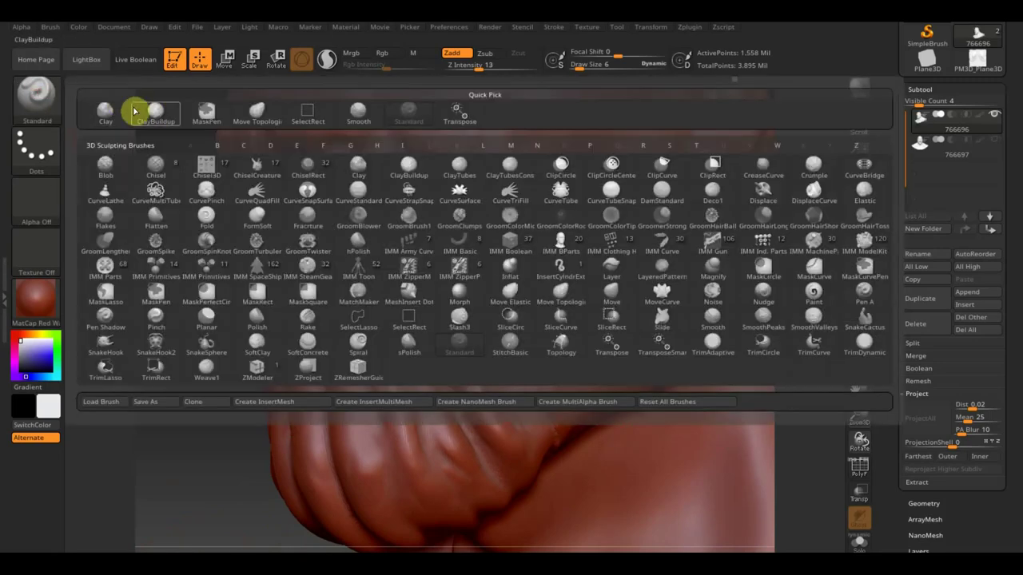
Step: With a smaller ClayBuildup brush, reshape the bulge beside the mouth corner
{"action": "left_click", "coordinate": [152, 111]}
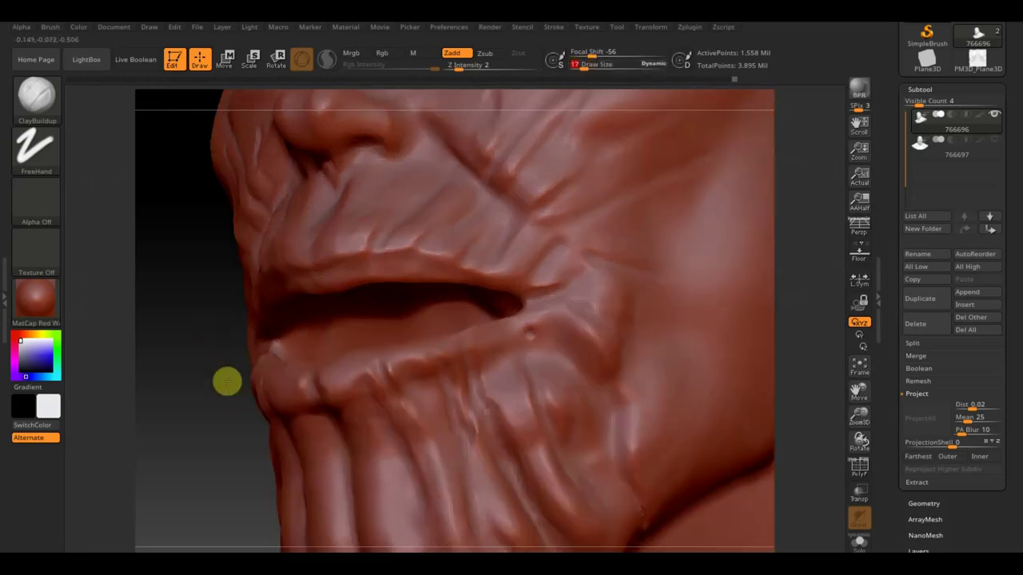
{"action": "mouse_move", "coordinate": [223, 356]}
{"action": "left_mouse_down", "text": "alt"}
{"action": "mouse_move", "coordinate": [224, 379]}
{"action": "mouse_move", "coordinate": [164, 288]}
{"action": "left_mouse_up", "text": "alt"}
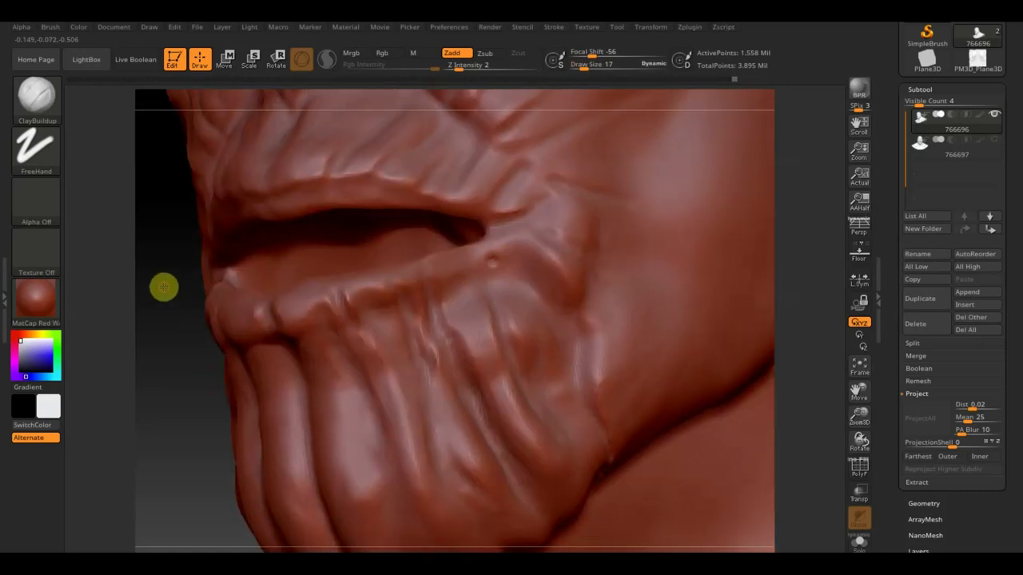
{"action": "left_click_drag", "start_coordinate": [586, 68], "coordinate": [578, 64]}
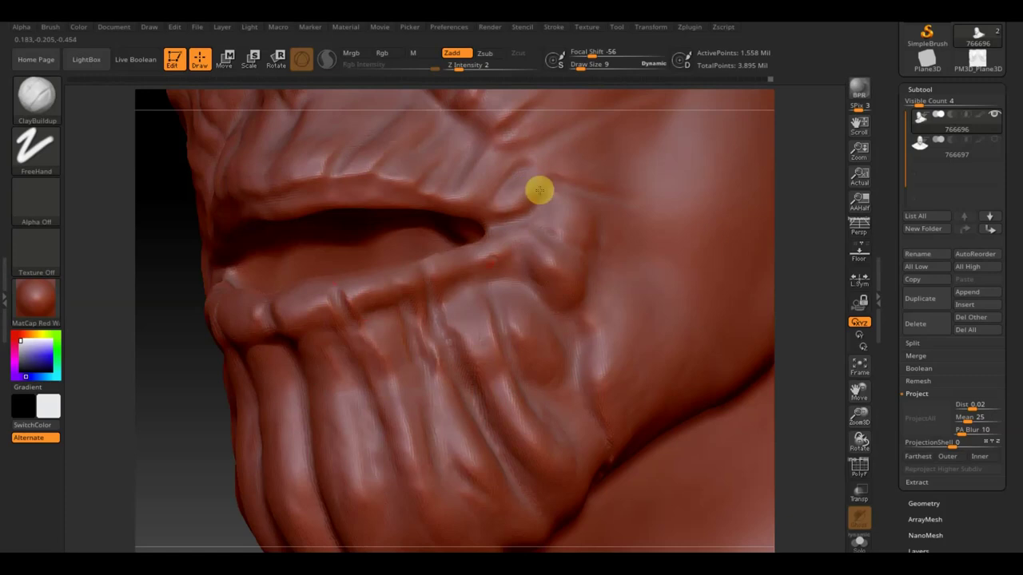
{"action": "left_click", "coordinate": [550, 265]}
{"action": "left_click_drag", "start_coordinate": [547, 254], "coordinate": [522, 246]}
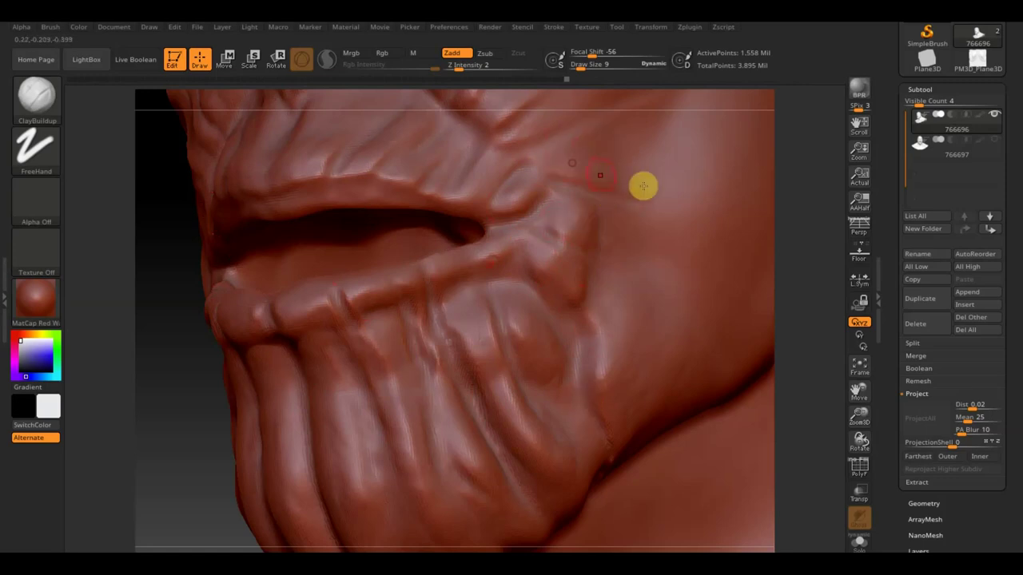
Step: Add faint soft creases down and across the cheek
{"action": "mouse_move", "coordinate": [172, 426]}
{"action": "left_mouse_down"}
{"action": "mouse_move", "coordinate": [91, 484]}
{"action": "mouse_move", "coordinate": [92, 494]}
{"action": "left_mouse_up"}
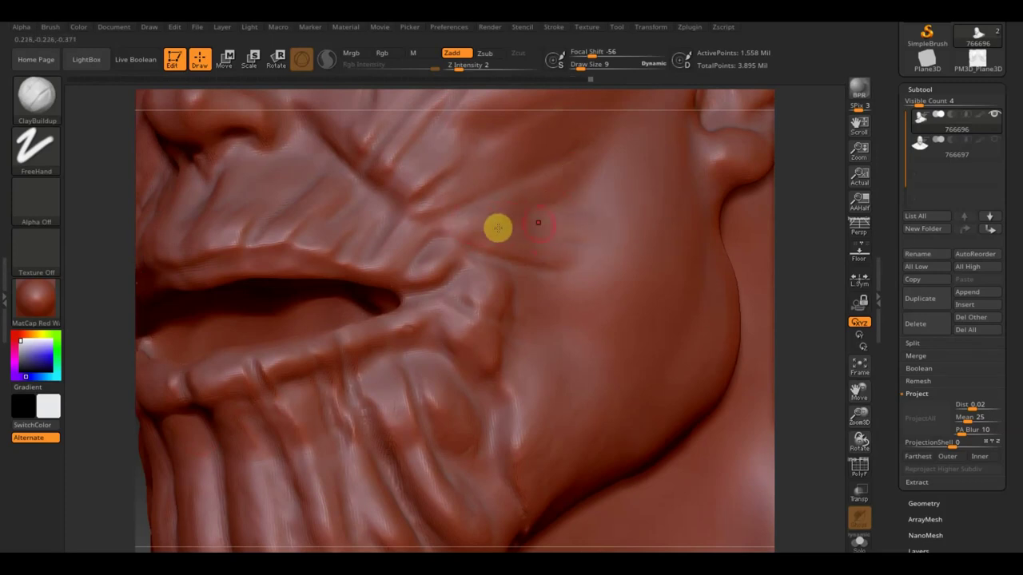
{"action": "mouse_move", "coordinate": [574, 241]}
{"action": "left_mouse_down"}
{"action": "mouse_move", "coordinate": [559, 243]}
{"action": "mouse_move", "coordinate": [585, 255]}
{"action": "left_mouse_up"}
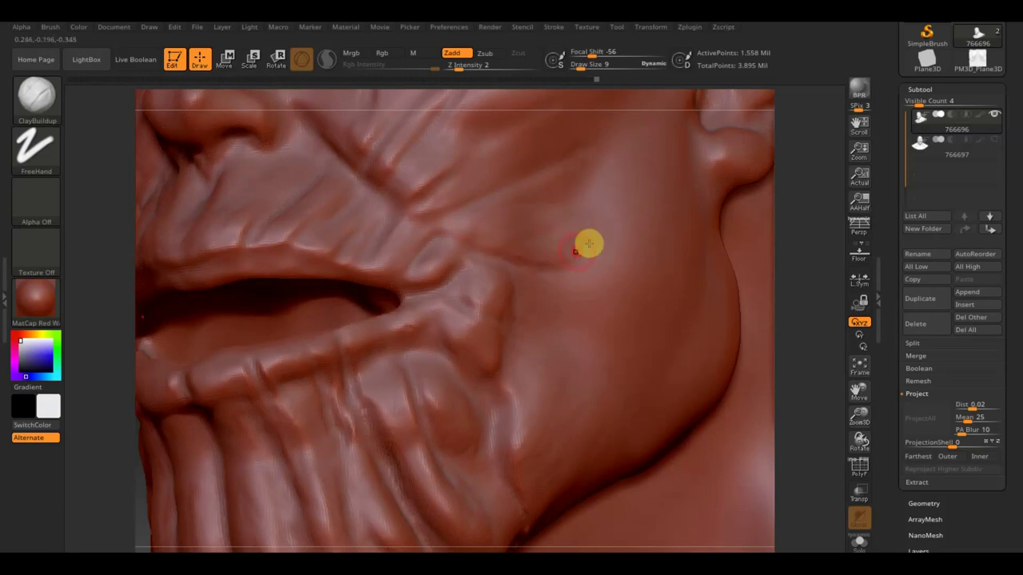
{"action": "left_click_drag", "start_coordinate": [594, 290], "coordinate": [583, 314]}
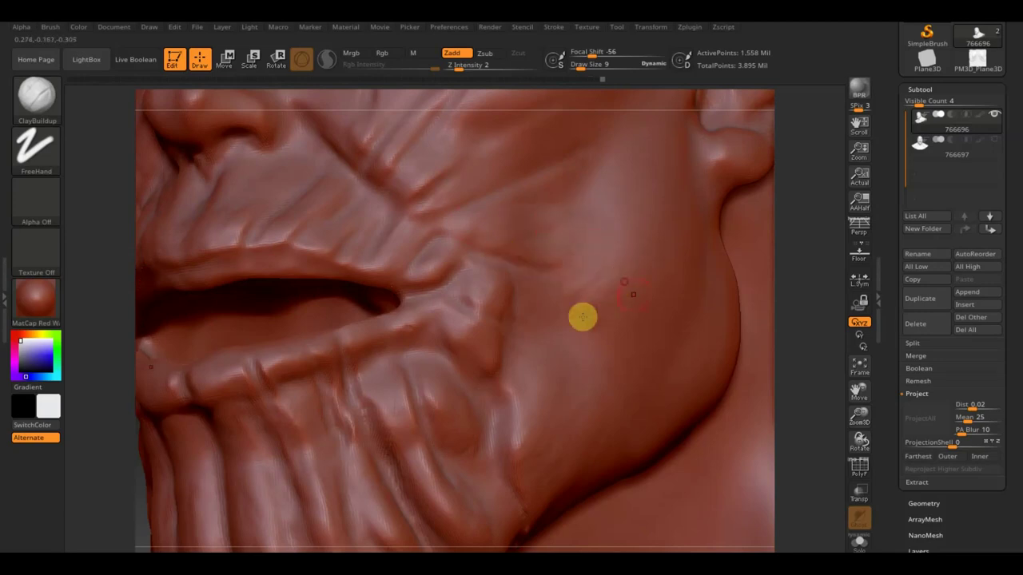
{"action": "left_click_drag", "start_coordinate": [639, 345], "coordinate": [573, 401]}
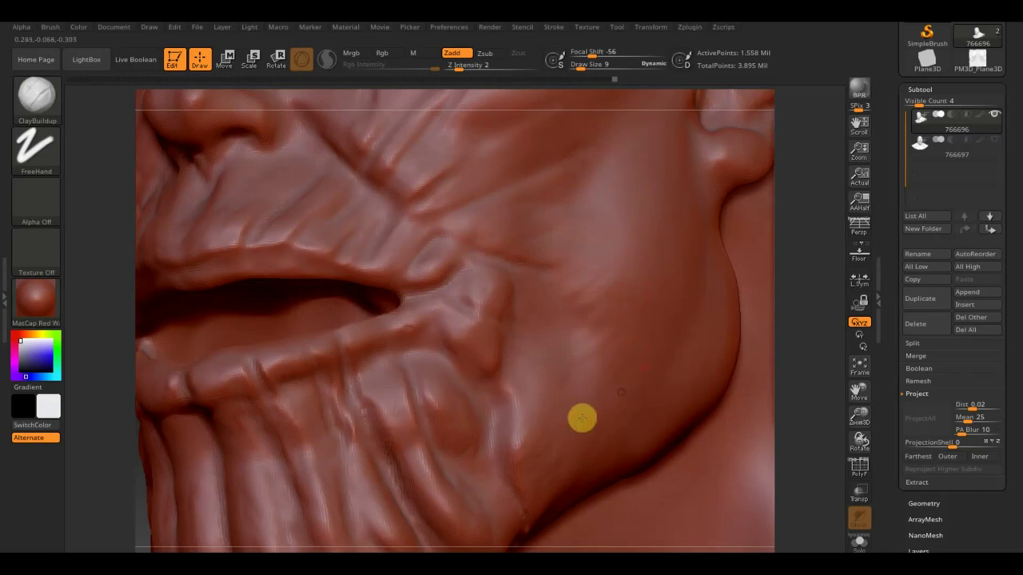
Step: Frame the bust, turn it to face forward, reduce the brush size, and zoom to the eyes and nose
{"action": "left_click", "coordinate": [853, 303]}
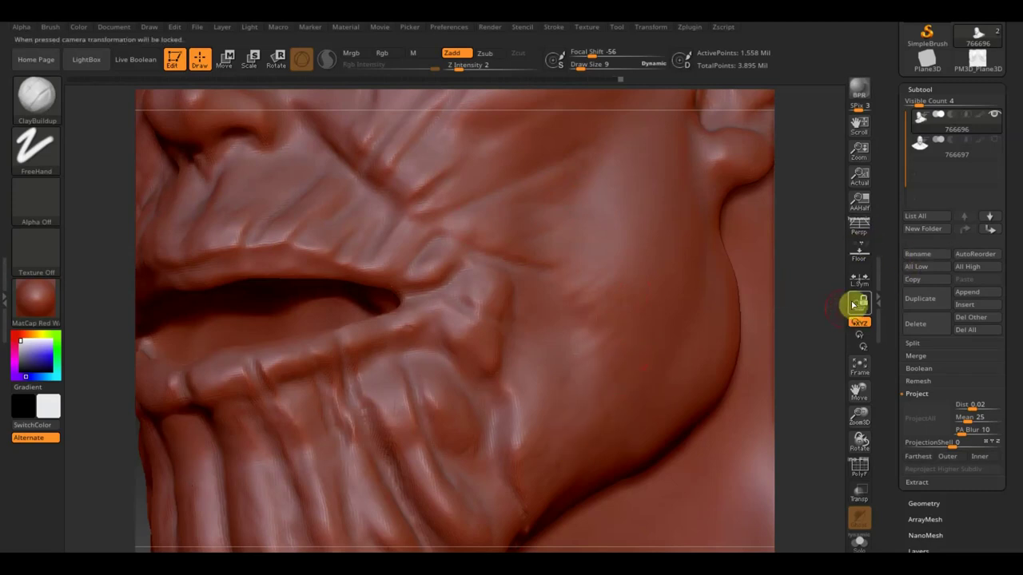
{"action": "left_click", "coordinate": [861, 371]}
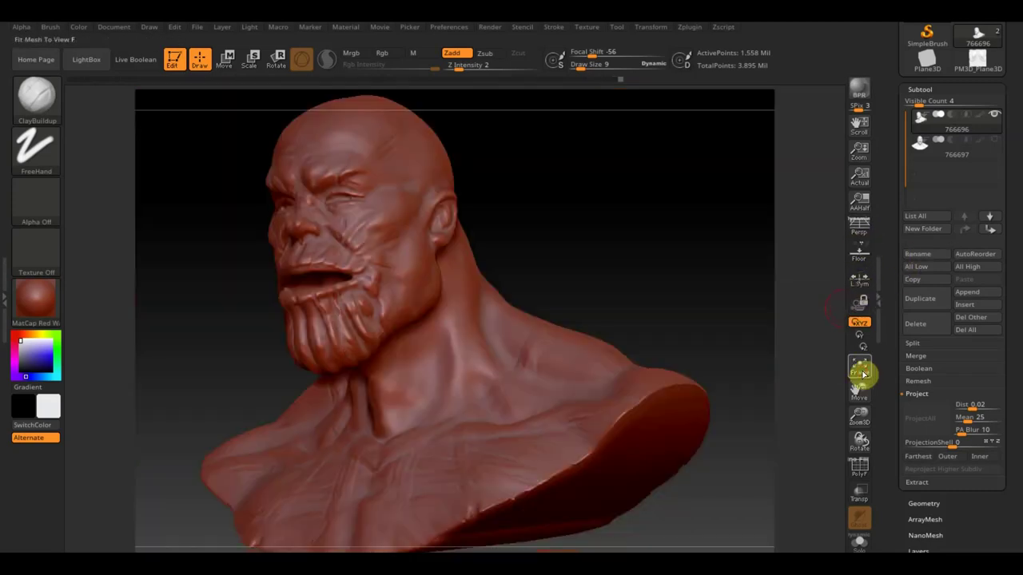
{"action": "left_click_drag", "start_coordinate": [684, 270], "coordinate": [711, 282], "text": "shift"}
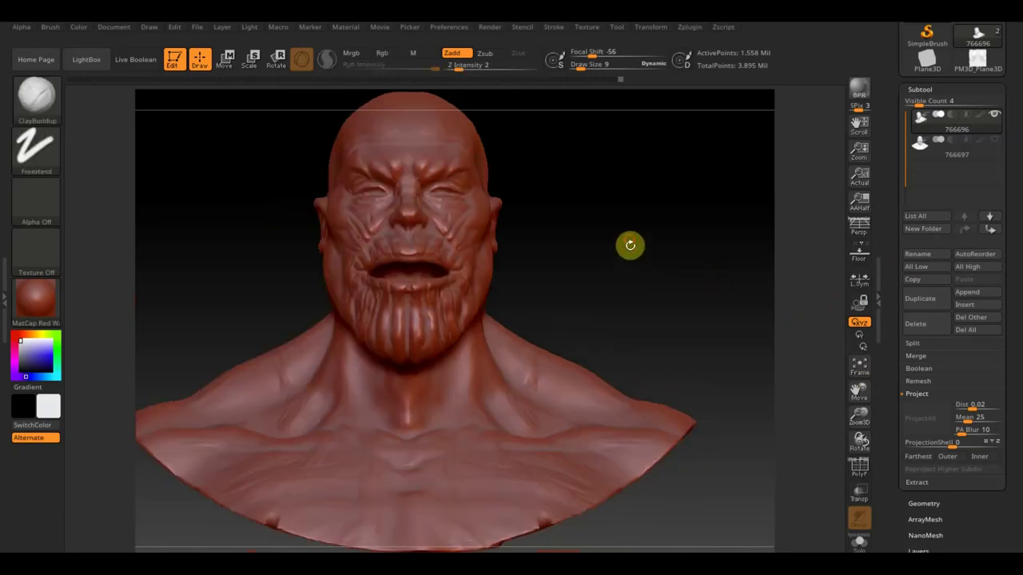
{"action": "left_click_drag", "start_coordinate": [630, 245], "coordinate": [679, 550], "text": "alt"}
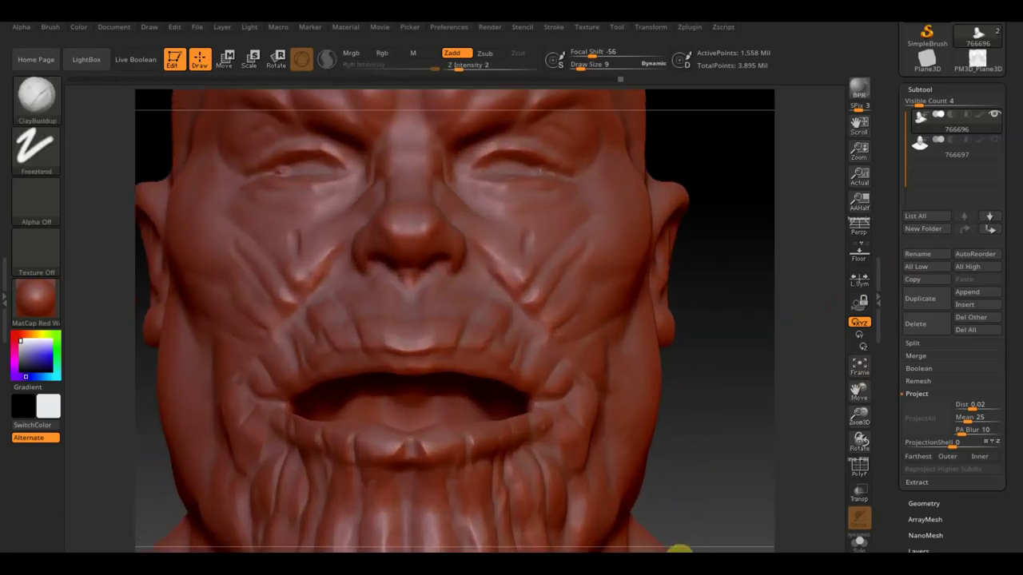
{"action": "left_click_drag", "start_coordinate": [593, 68], "coordinate": [578, 69]}
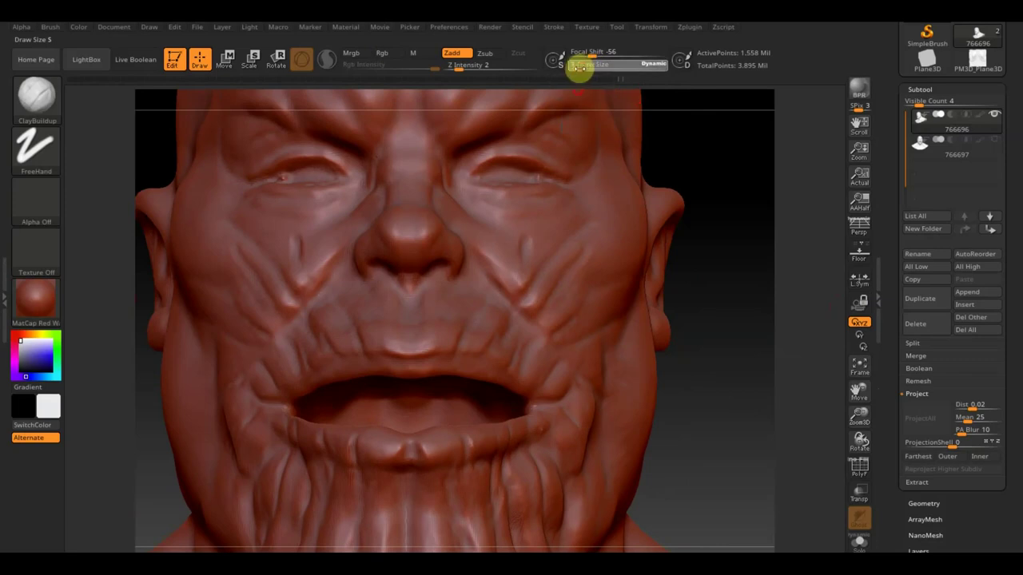
{"action": "mouse_move", "coordinate": [711, 181]}
{"action": "left_mouse_down", "text": "alt"}
{"action": "mouse_move", "coordinate": [711, 230]}
{"action": "mouse_move", "coordinate": [719, 201]}
{"action": "left_mouse_up", "text": "alt"}
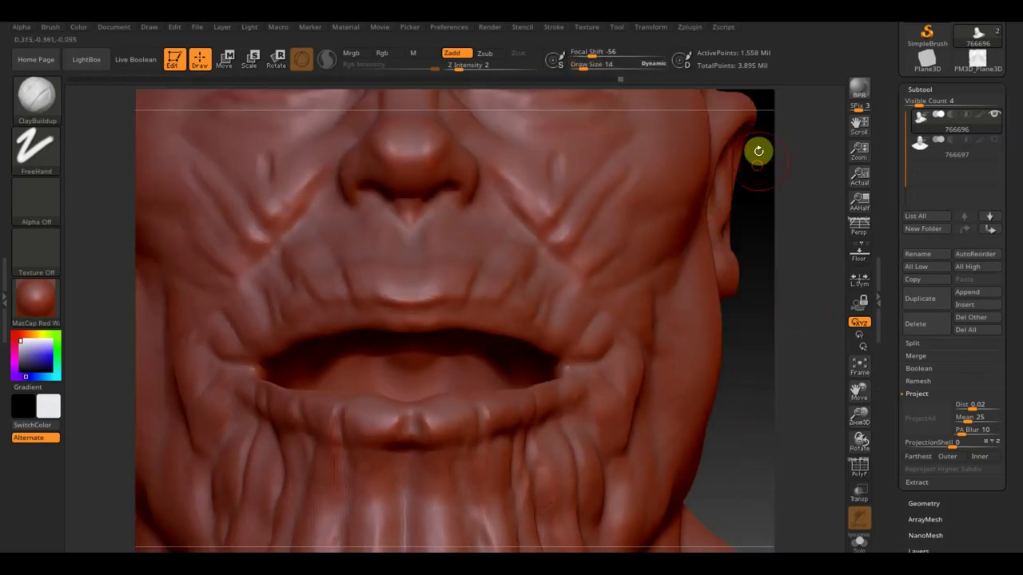
{"action": "left_click_drag", "start_coordinate": [759, 151], "coordinate": [732, 420], "text": "alt"}
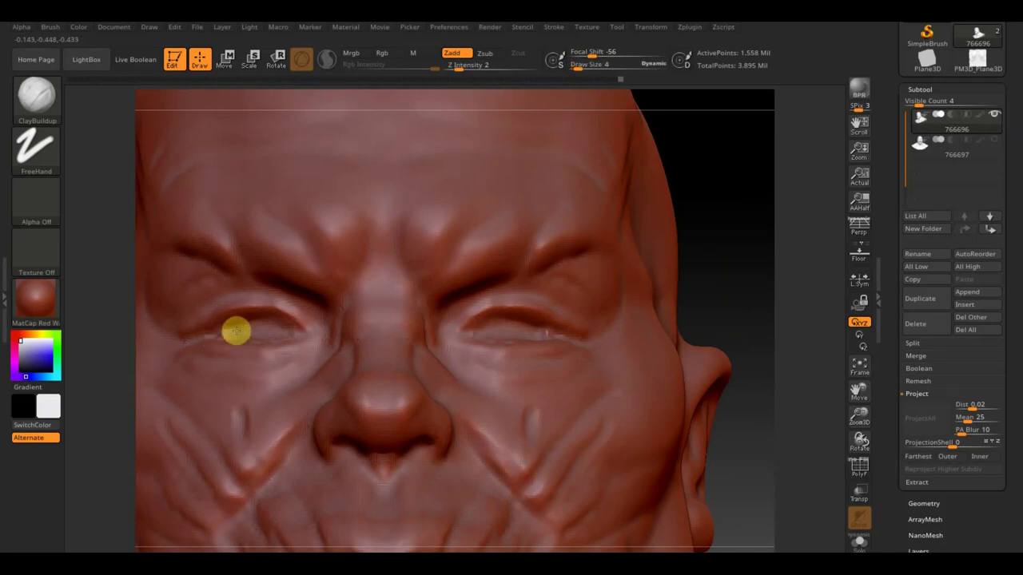
Step: Change the Z Intensity and build up and refine the lower eyelids
{"action": "left_click", "coordinate": [452, 65]}
{"action": "type", "text": "6"}
{"action": "key", "text": "Return"}
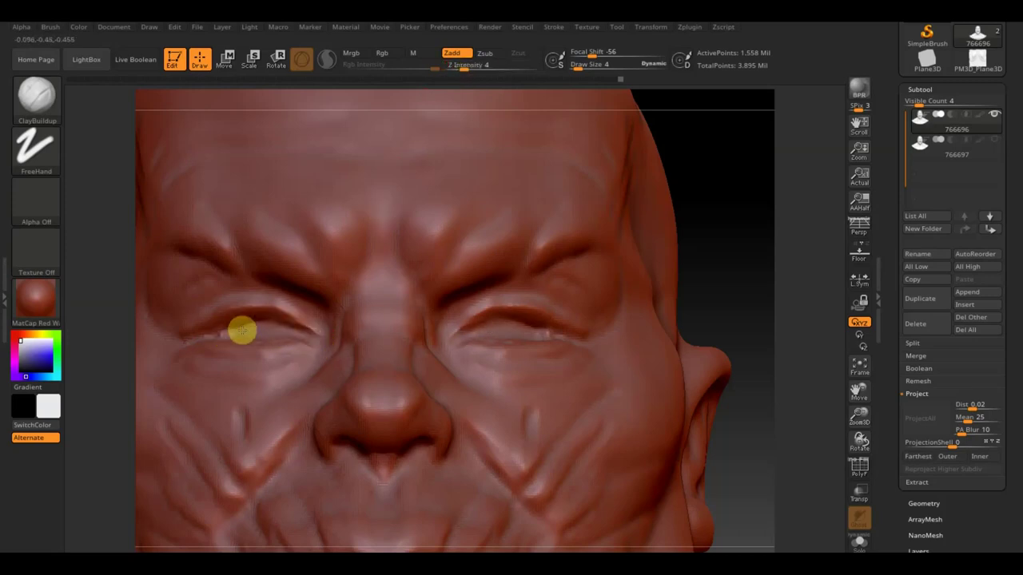
{"action": "mouse_move", "coordinate": [749, 176]}
{"action": "left_mouse_down"}
{"action": "mouse_move", "coordinate": [742, 219]}
{"action": "mouse_move", "coordinate": [651, 296]}
{"action": "left_mouse_up"}
{"action": "mouse_move", "coordinate": [490, 349]}
{"action": "left_mouse_down"}
{"action": "mouse_move", "coordinate": [468, 346]}
{"action": "mouse_move", "coordinate": [559, 338]}
{"action": "left_mouse_up"}
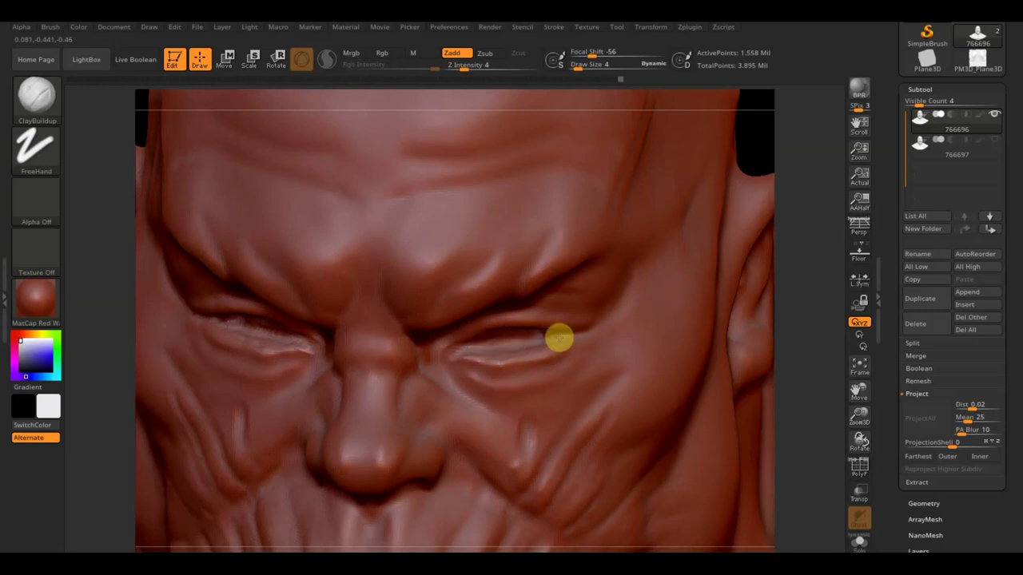
{"action": "mouse_move", "coordinate": [744, 165]}
{"action": "left_mouse_down"}
{"action": "mouse_move", "coordinate": [765, 101]}
{"action": "mouse_move", "coordinate": [655, 299]}
{"action": "left_mouse_up"}
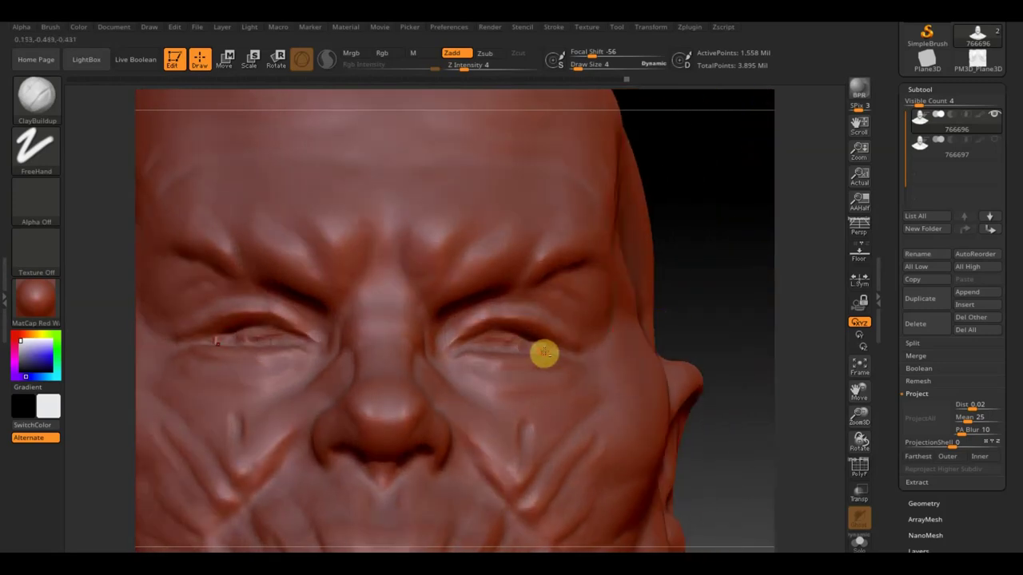
{"action": "mouse_move", "coordinate": [545, 348]}
{"action": "left_mouse_down"}
{"action": "mouse_move", "coordinate": [497, 337]}
{"action": "mouse_move", "coordinate": [453, 350]}
{"action": "left_mouse_up"}
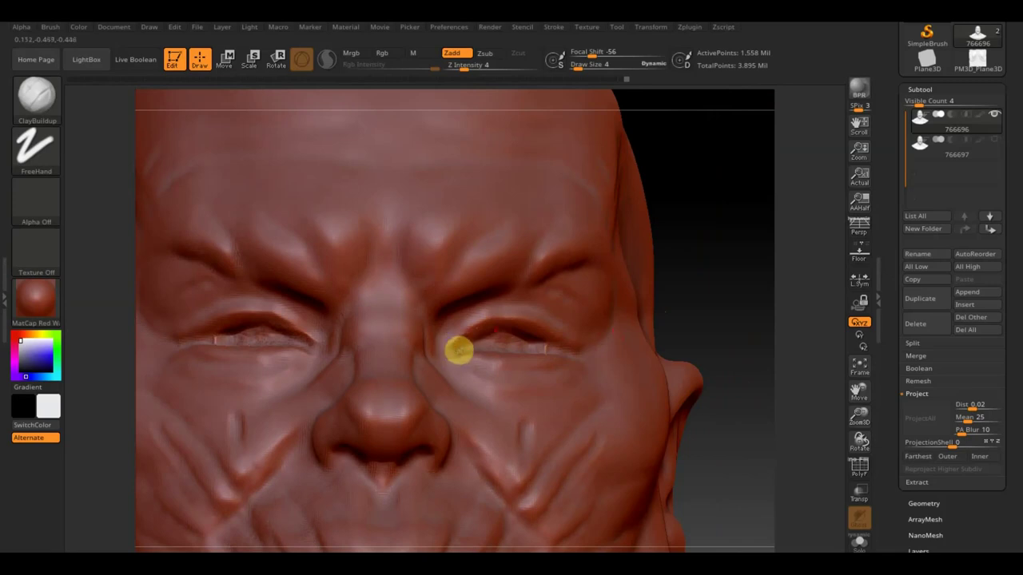
Step: Deepen the brow crease above the right eye, smooth it, and show the polypaint again
{"action": "left_click_drag", "start_coordinate": [532, 244], "coordinate": [502, 272]}
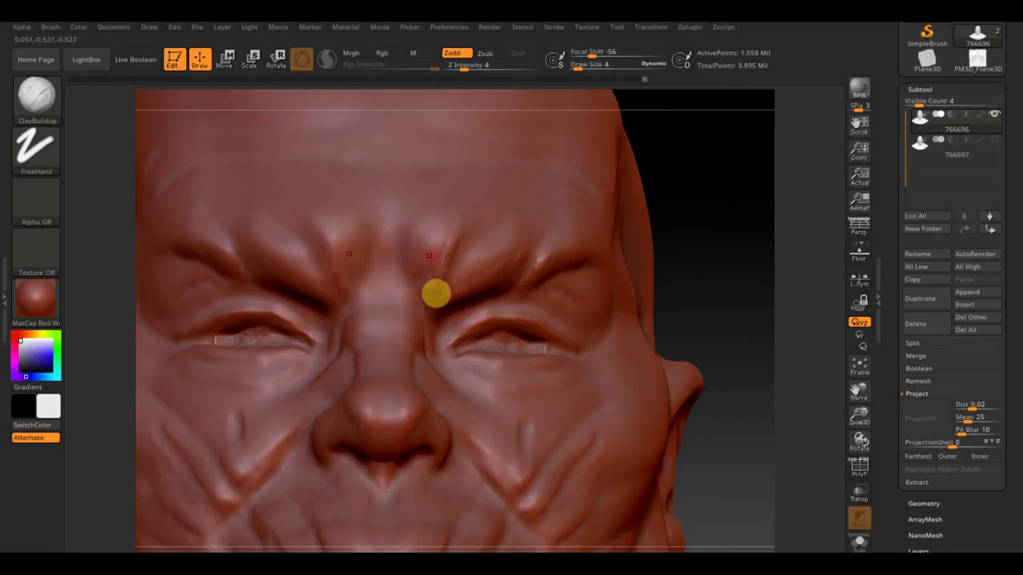
{"action": "key", "text": "shift"}
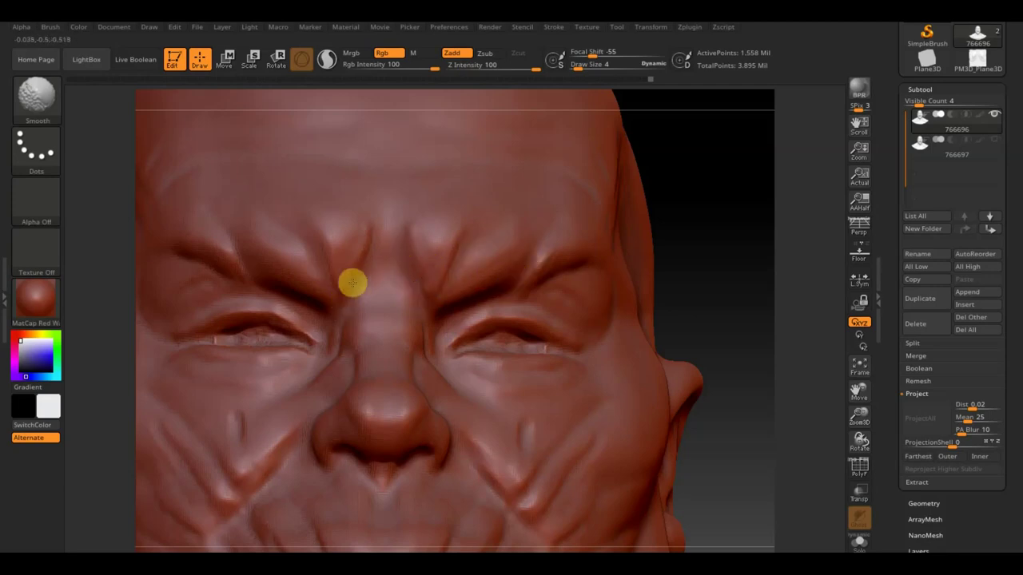
{"action": "left_click_drag", "start_coordinate": [712, 263], "coordinate": [711, 279]}
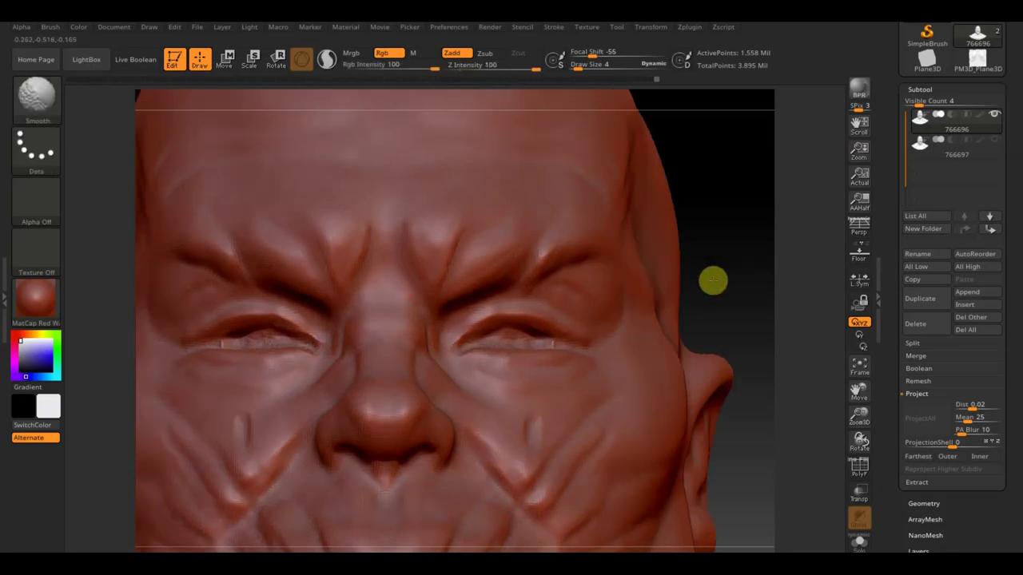
{"action": "key", "text": "shift"}
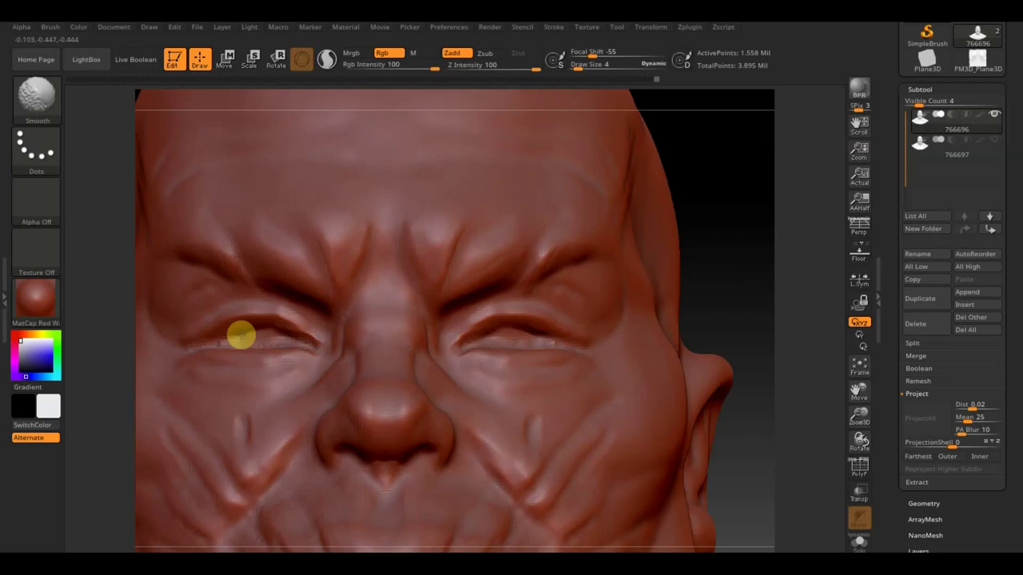
{"action": "mouse_move", "coordinate": [742, 313]}
{"action": "left_mouse_down"}
{"action": "mouse_move", "coordinate": [687, 126]}
{"action": "mouse_move", "coordinate": [652, 292]}
{"action": "mouse_move", "coordinate": [799, 240]}
{"action": "left_mouse_up"}
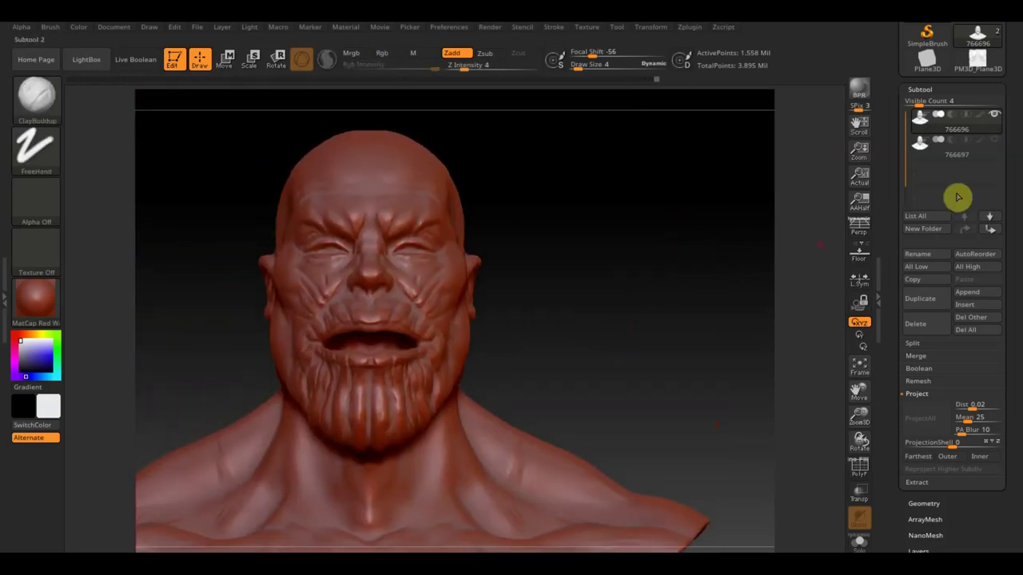
{"action": "left_click", "coordinate": [980, 114]}
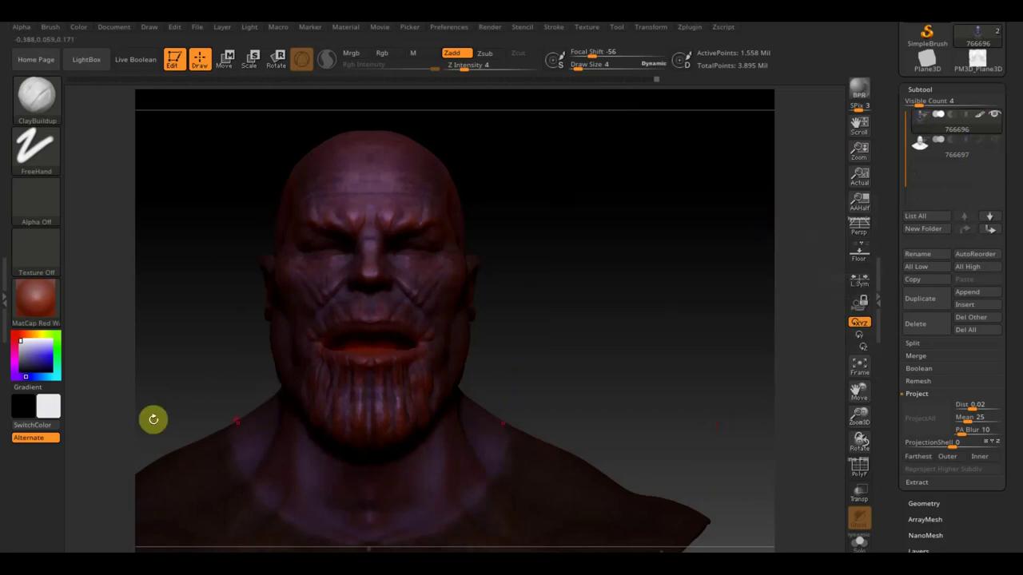
Step: Apply the white SketchShaded2 material and view the bust at a three-quarter angle
{"action": "left_click", "coordinate": [22, 312]}
{"action": "left_click", "coordinate": [178, 375]}
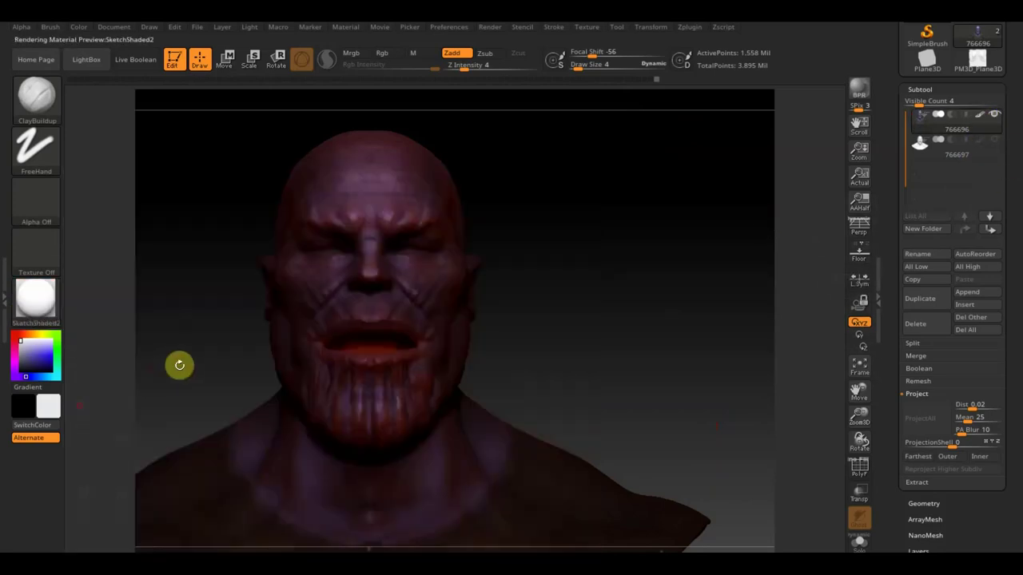
{"action": "mouse_move", "coordinate": [607, 326]}
{"action": "left_mouse_down"}
{"action": "mouse_move", "coordinate": [583, 333]}
{"action": "mouse_move", "coordinate": [640, 308]}
{"action": "mouse_move", "coordinate": [683, 308]}
{"action": "mouse_move", "coordinate": [734, 207]}
{"action": "left_mouse_up"}
{"action": "mouse_move", "coordinate": [744, 304]}
{"action": "left_mouse_down"}
{"action": "mouse_move", "coordinate": [722, 231]}
{"action": "mouse_move", "coordinate": [674, 168]}
{"action": "left_mouse_up"}
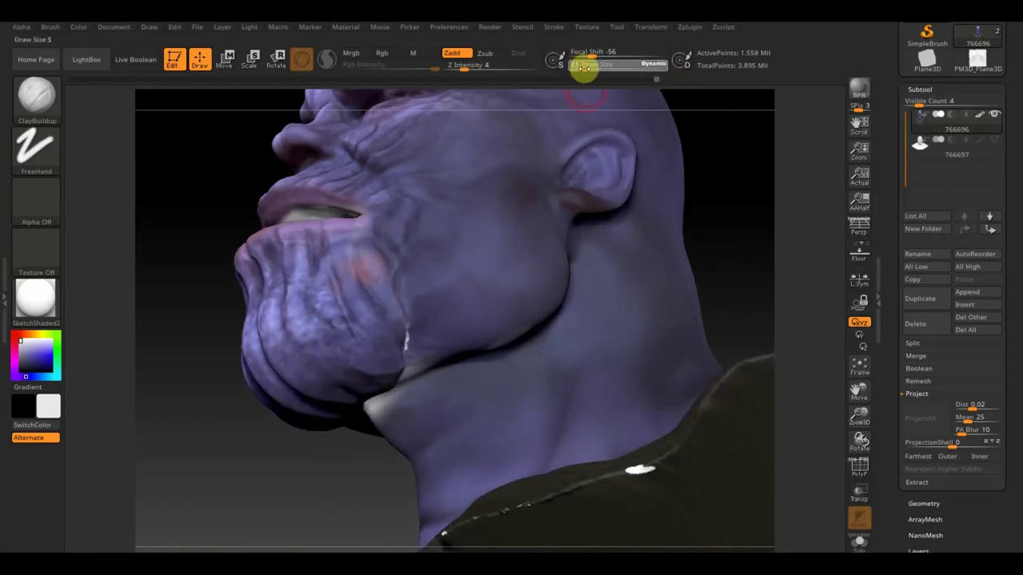
Step: Raise draw size to 26 and select the Standard brush
{"action": "left_click_drag", "start_coordinate": [585, 69], "coordinate": [588, 69]}
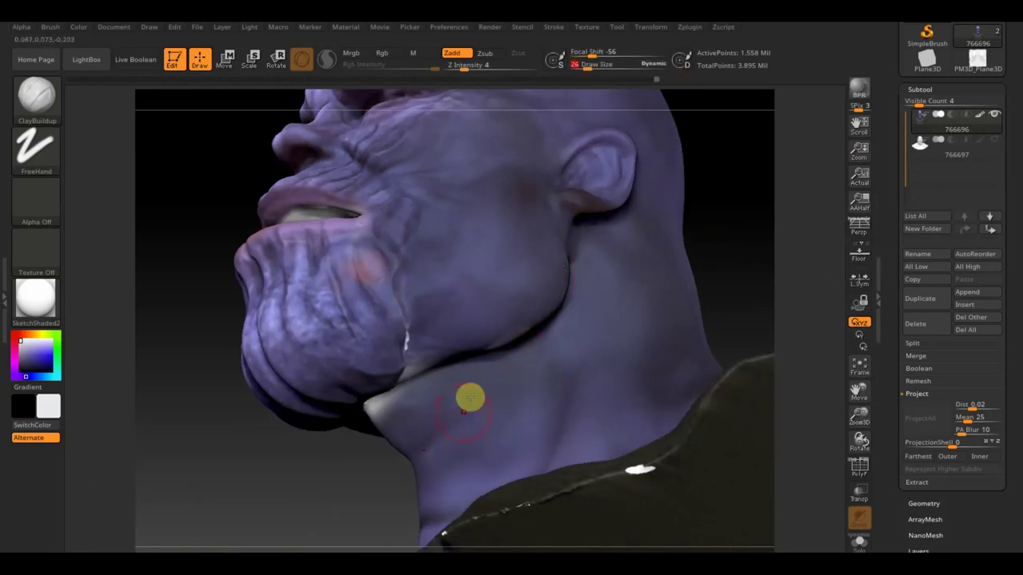
{"action": "key", "text": "shift"}
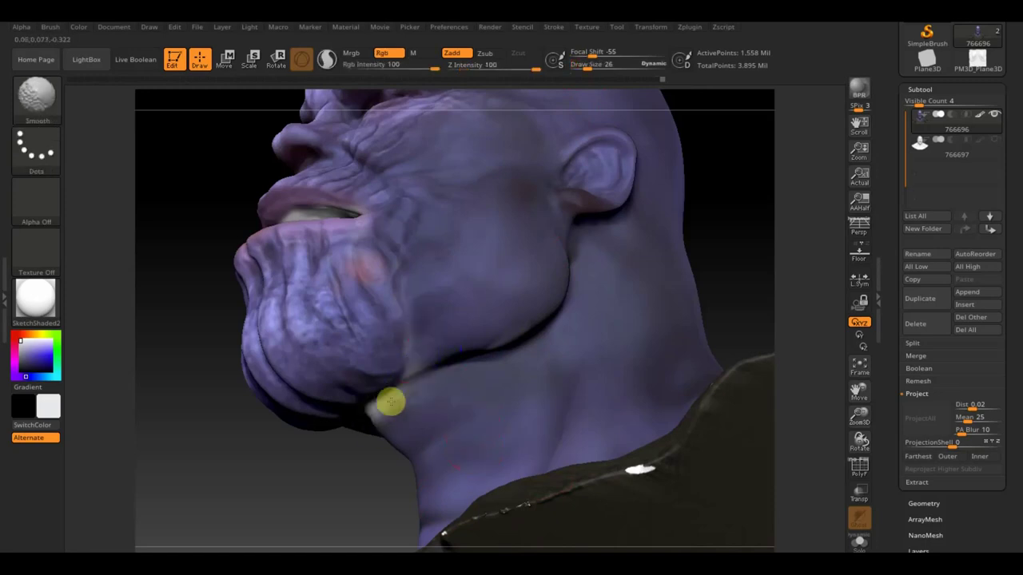
{"action": "left_click_drag", "start_coordinate": [269, 456], "coordinate": [255, 440]}
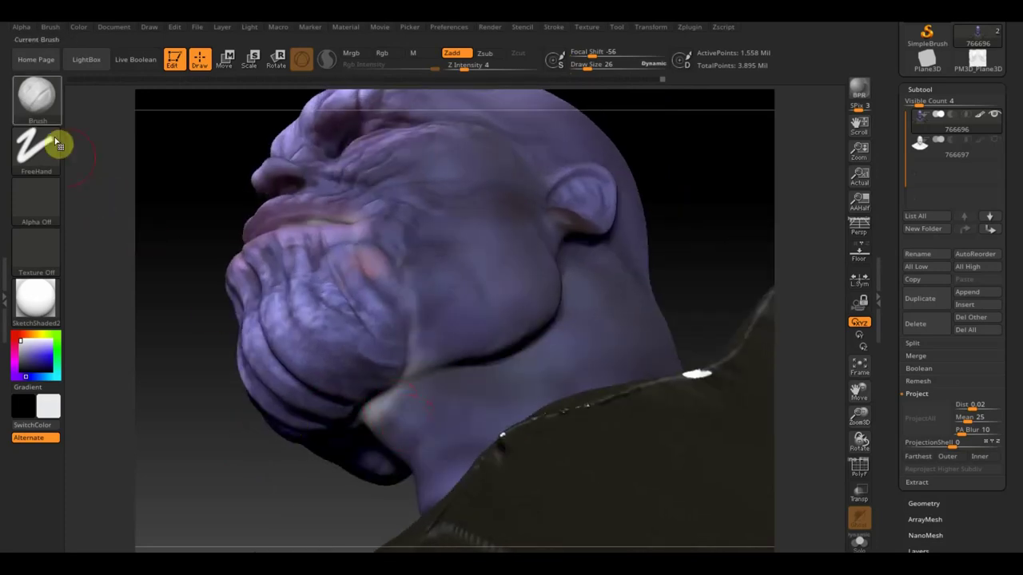
{"action": "left_click", "coordinate": [40, 96]}
{"action": "left_click", "coordinate": [407, 114]}
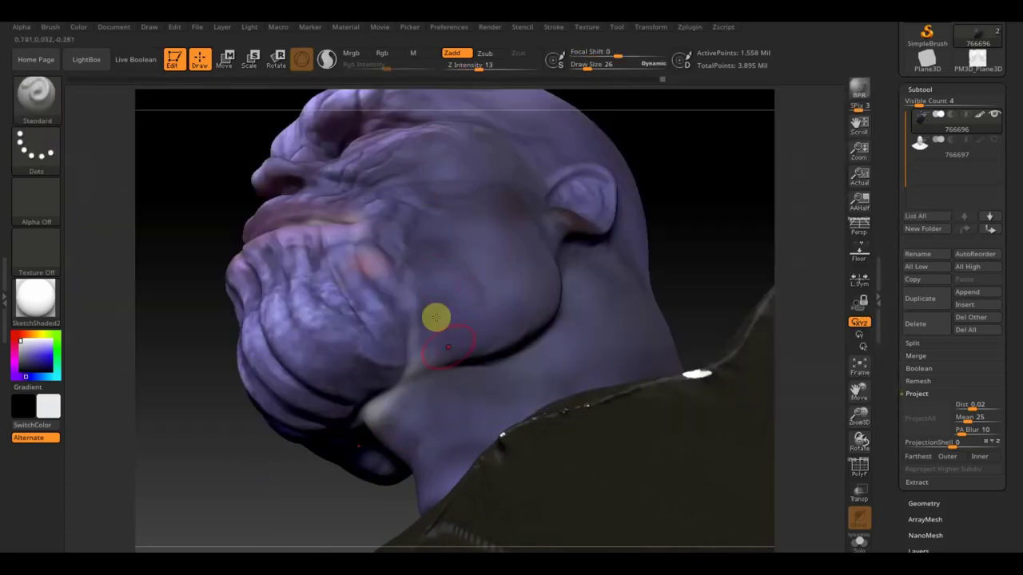
Step: Paint colour only with Rgb mode, sampling the ear's purple and painting along the jaw and neck
{"action": "left_click", "coordinate": [451, 53]}
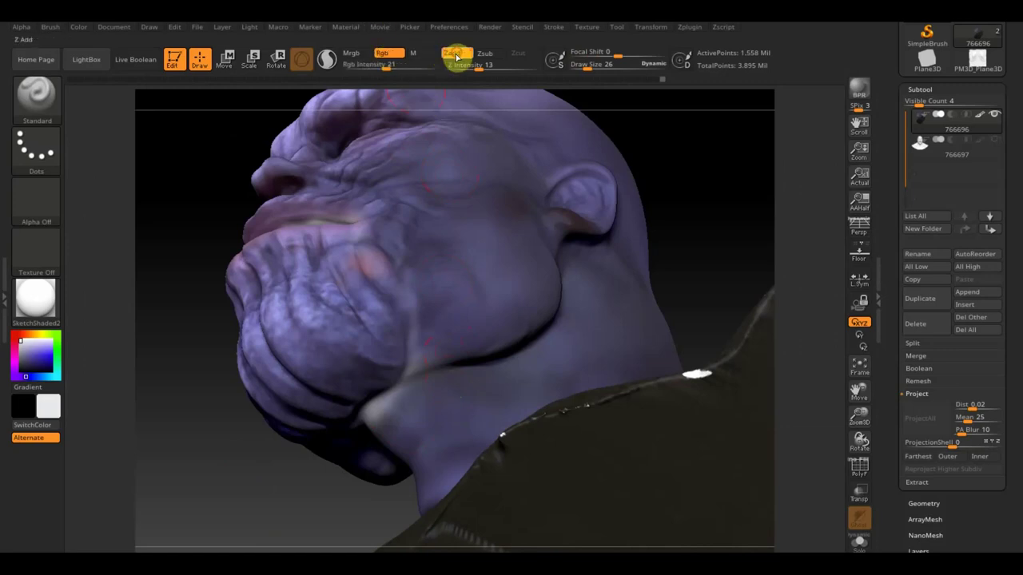
{"action": "key", "text": "c"}
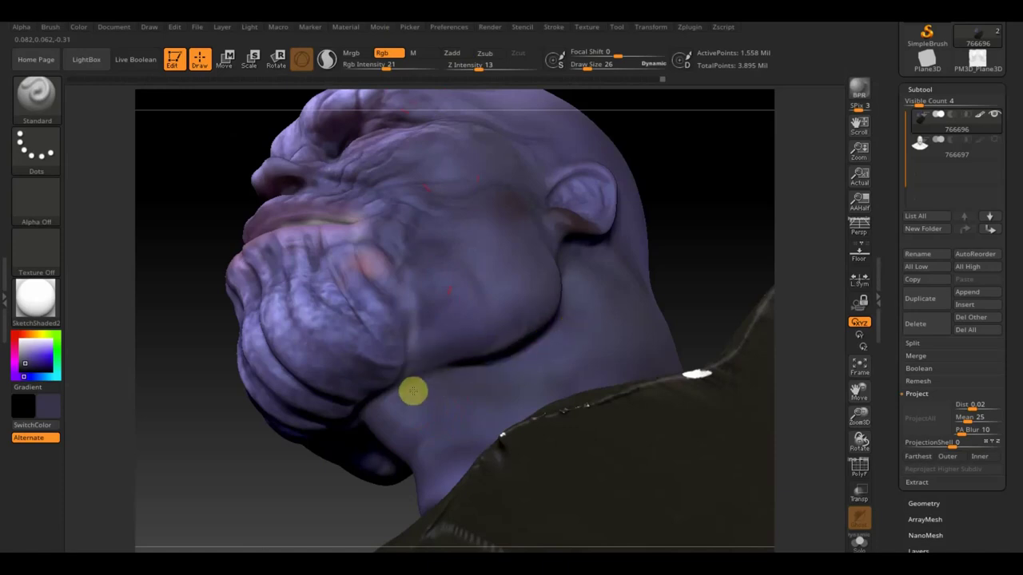
{"action": "left_click_drag", "start_coordinate": [376, 412], "coordinate": [358, 391]}
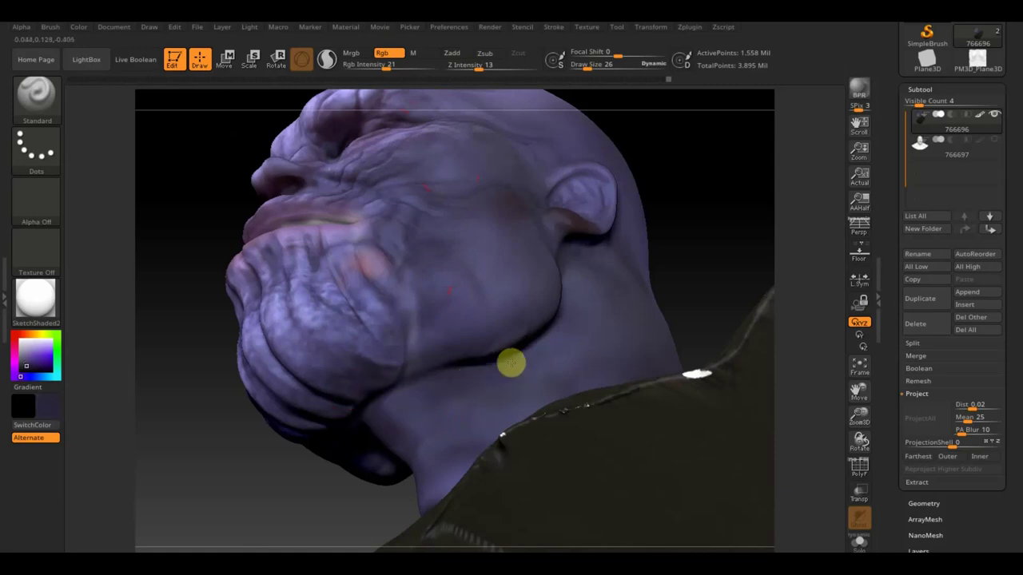
{"action": "mouse_move", "coordinate": [742, 153]}
{"action": "left_mouse_down"}
{"action": "mouse_move", "coordinate": [680, 245]}
{"action": "mouse_move", "coordinate": [685, 253]}
{"action": "mouse_move", "coordinate": [668, 221]}
{"action": "left_mouse_up"}
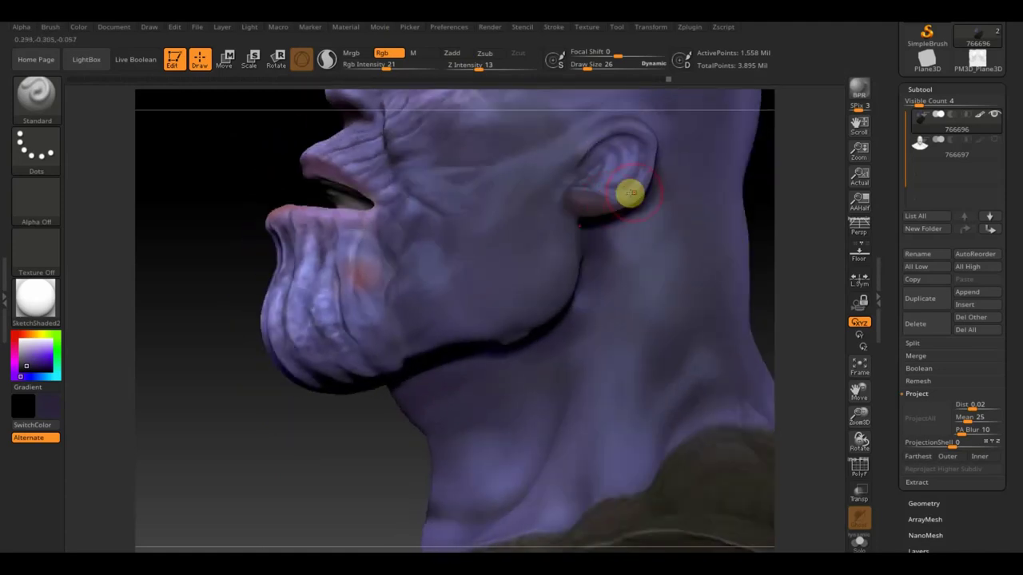
{"action": "key", "text": "c"}
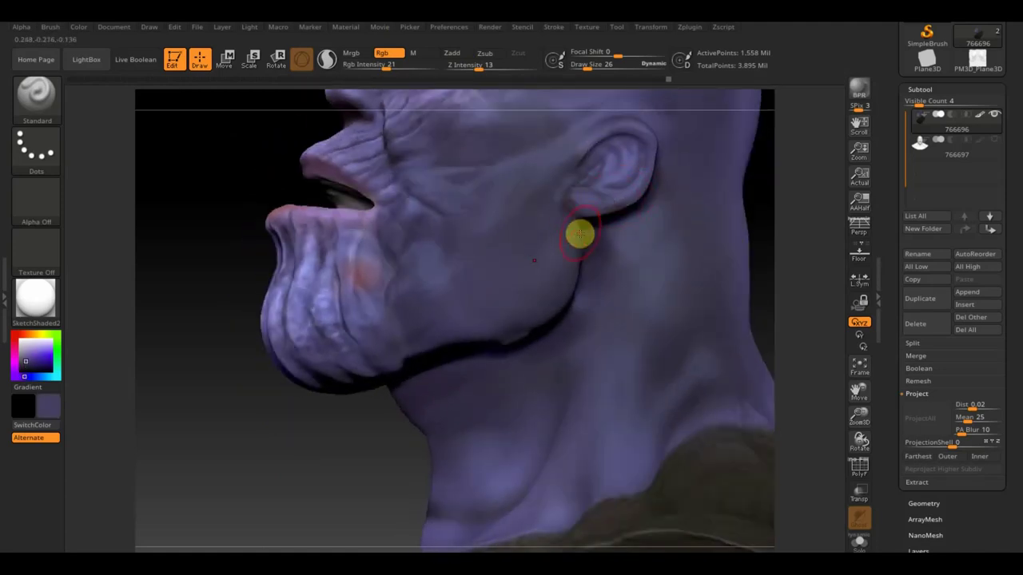
{"action": "key", "text": "c"}
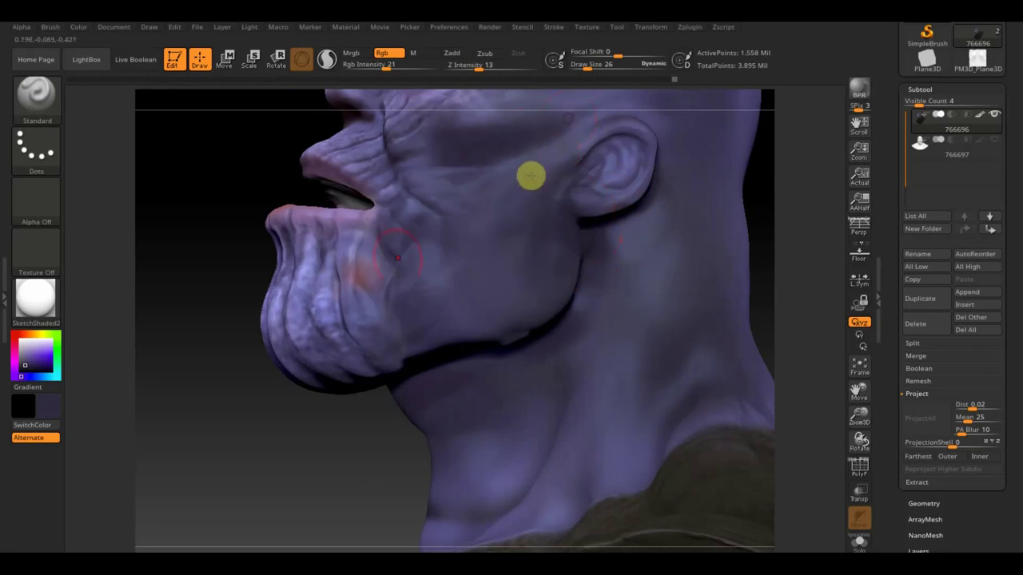
{"action": "mouse_move", "coordinate": [282, 442]}
{"action": "left_mouse_down"}
{"action": "mouse_move", "coordinate": [265, 362]}
{"action": "mouse_move", "coordinate": [247, 466]}
{"action": "mouse_move", "coordinate": [278, 484]}
{"action": "mouse_move", "coordinate": [637, 315]}
{"action": "mouse_move", "coordinate": [628, 326]}
{"action": "left_mouse_up"}
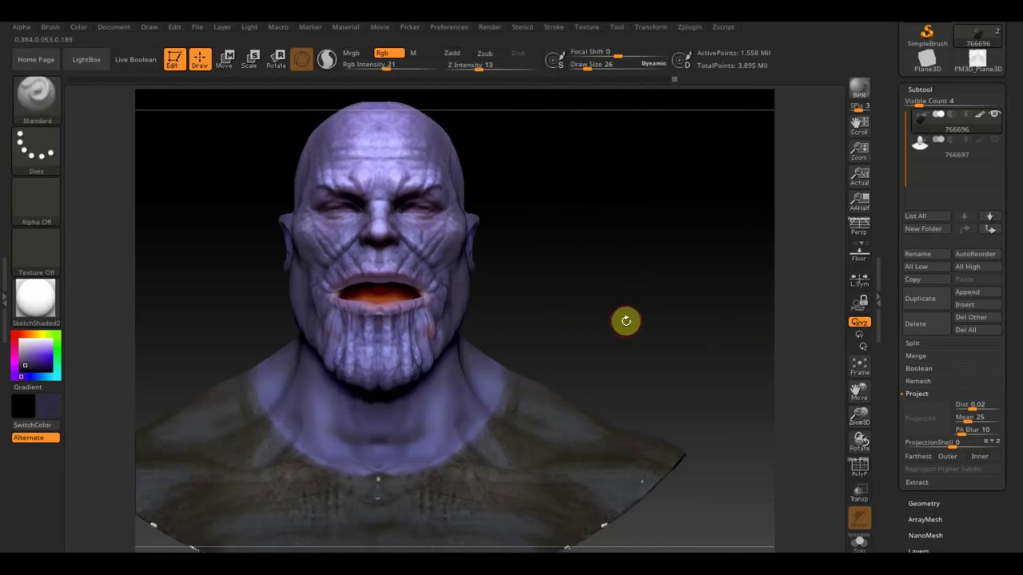
{"action": "left_click_drag", "start_coordinate": [692, 317], "coordinate": [646, 327]}
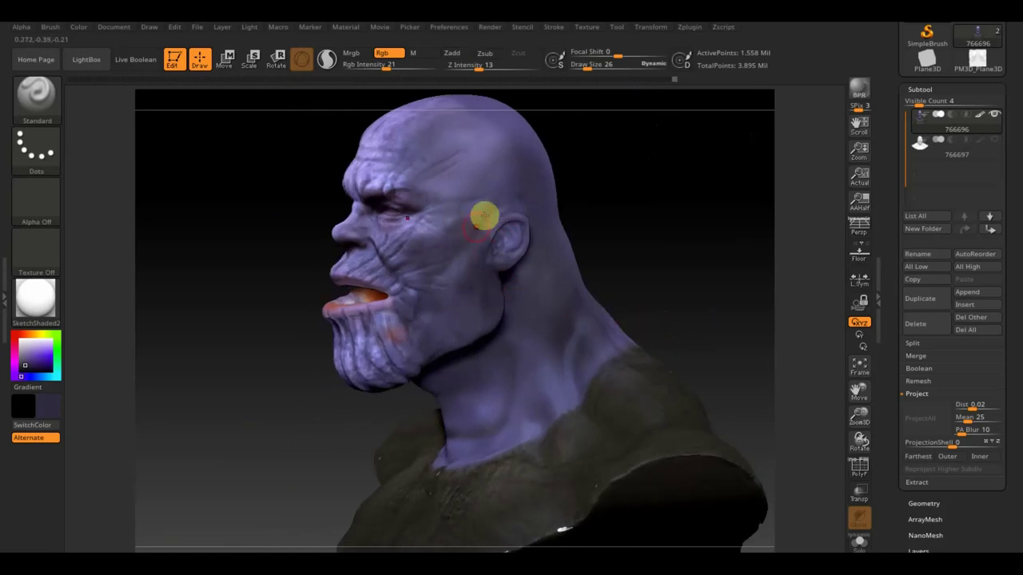
{"action": "left_click", "coordinate": [387, 66]}
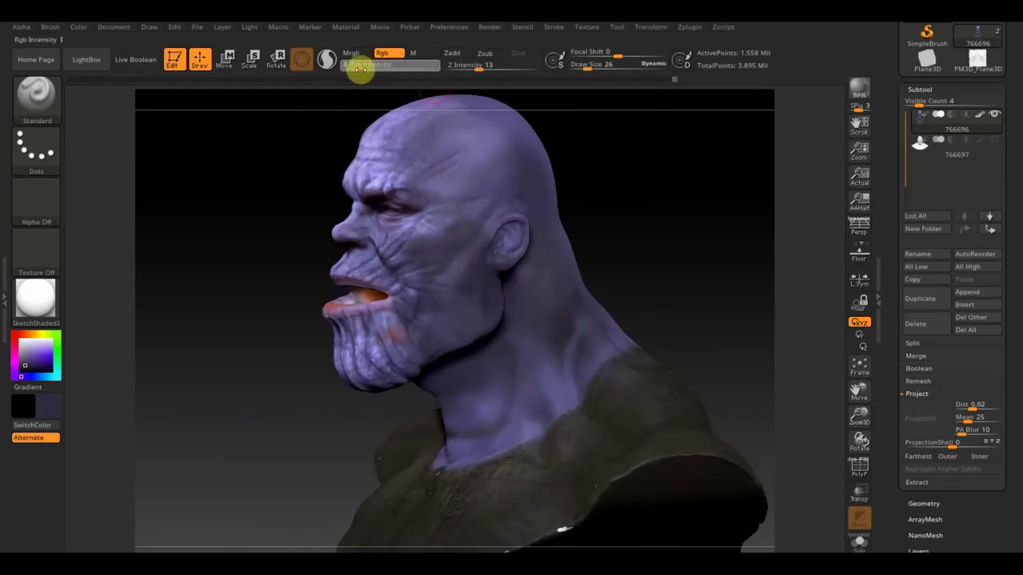
Step: Set Rgb Intensity 3 and draw size 54, and pick the skin purple
{"action": "key", "text": "Return"}
{"action": "left_click", "coordinate": [577, 65]}
{"action": "type", "text": "114"}
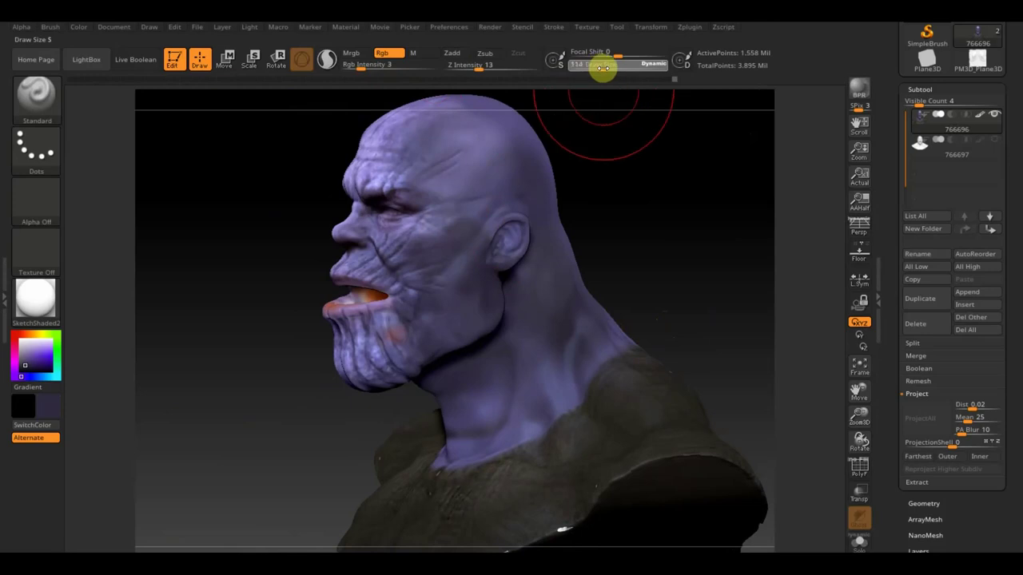
{"action": "type", "text": "54"}
{"action": "key", "text": "Return"}
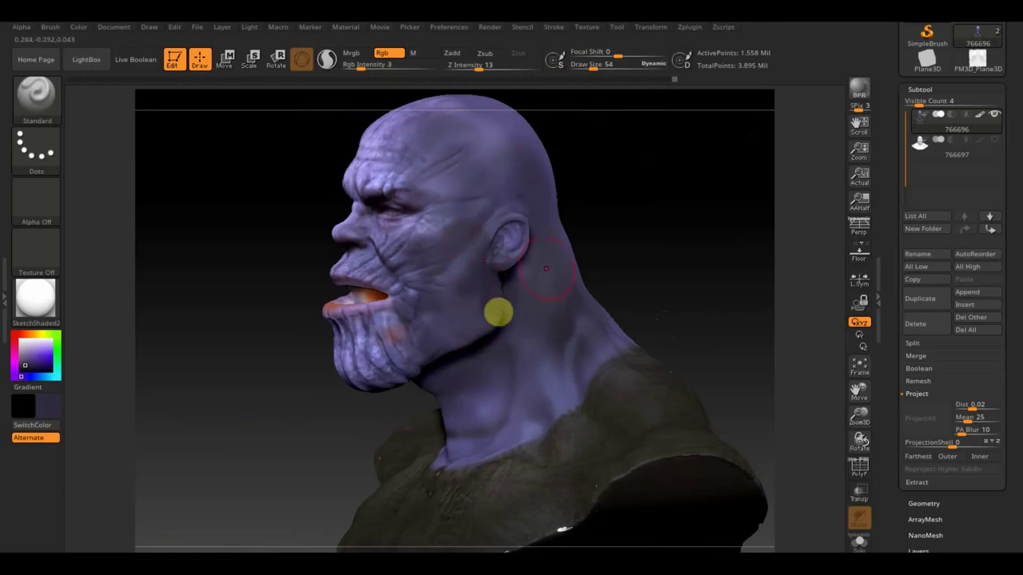
{"action": "key", "text": "c"}
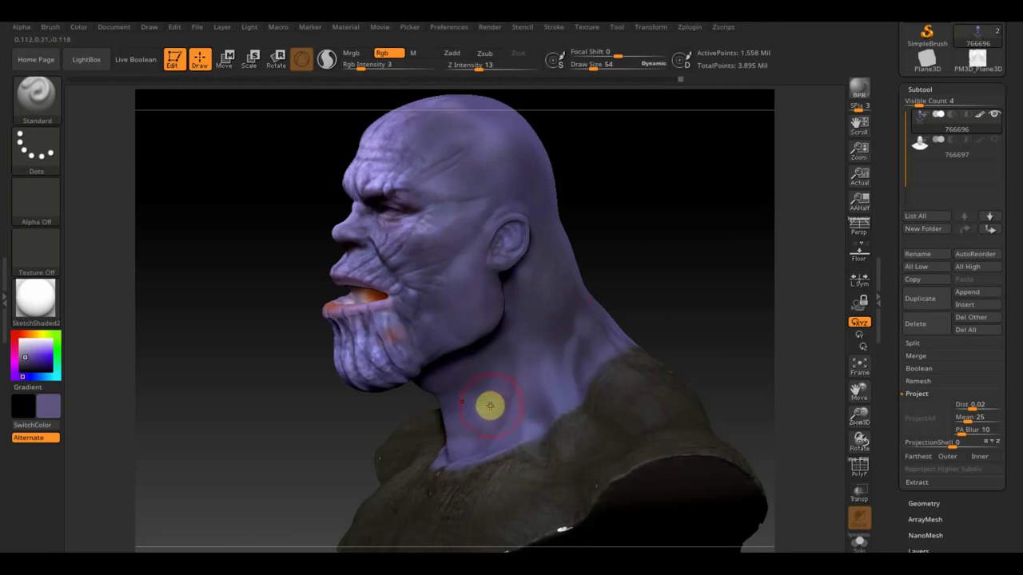
Step: Blend faint purple from the lower neck up toward the ear, then review from the front
{"action": "left_click_drag", "start_coordinate": [489, 389], "coordinate": [522, 348]}
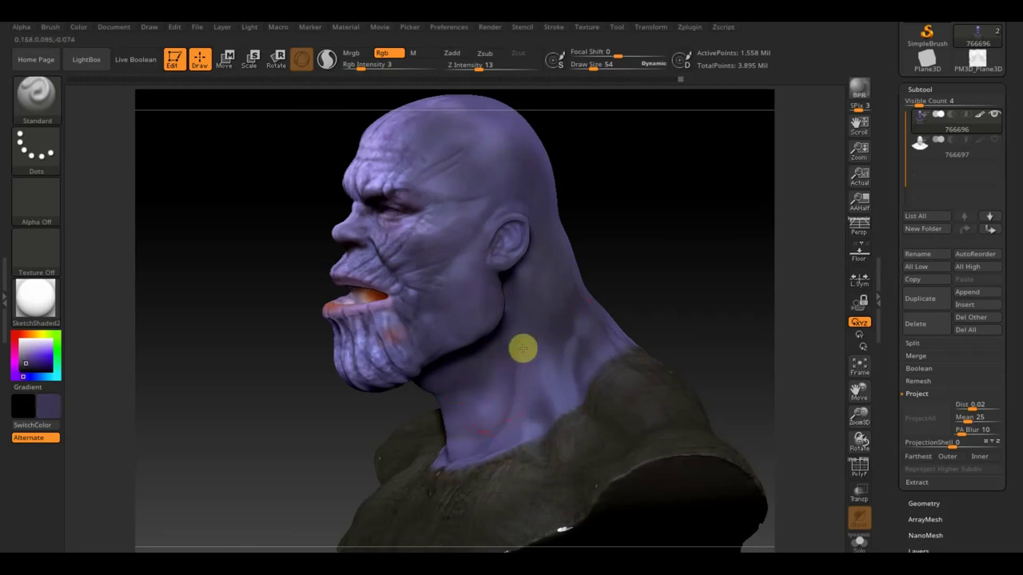
{"action": "left_click_drag", "start_coordinate": [530, 301], "coordinate": [490, 242]}
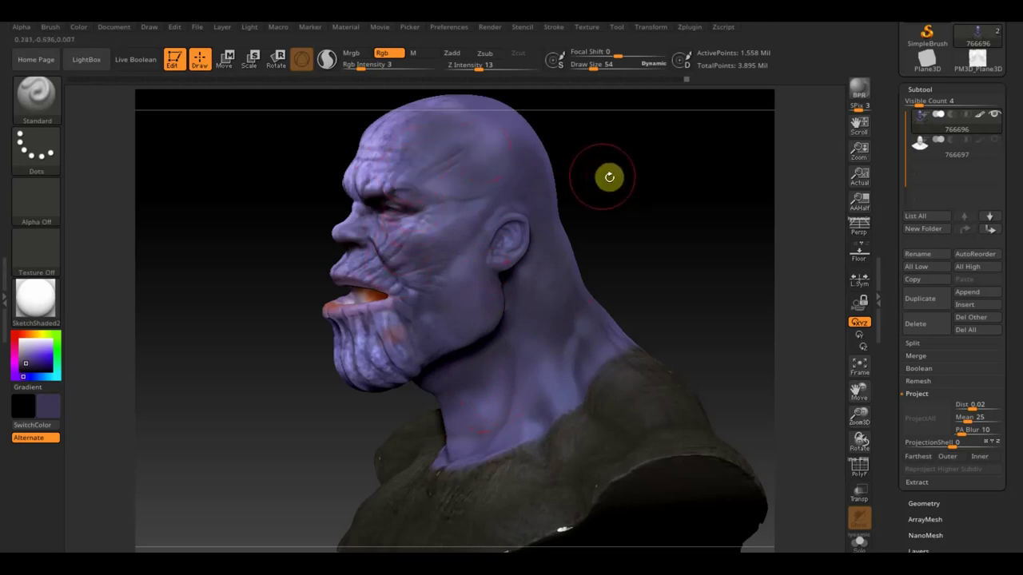
{"action": "left_click_drag", "start_coordinate": [631, 200], "coordinate": [589, 255]}
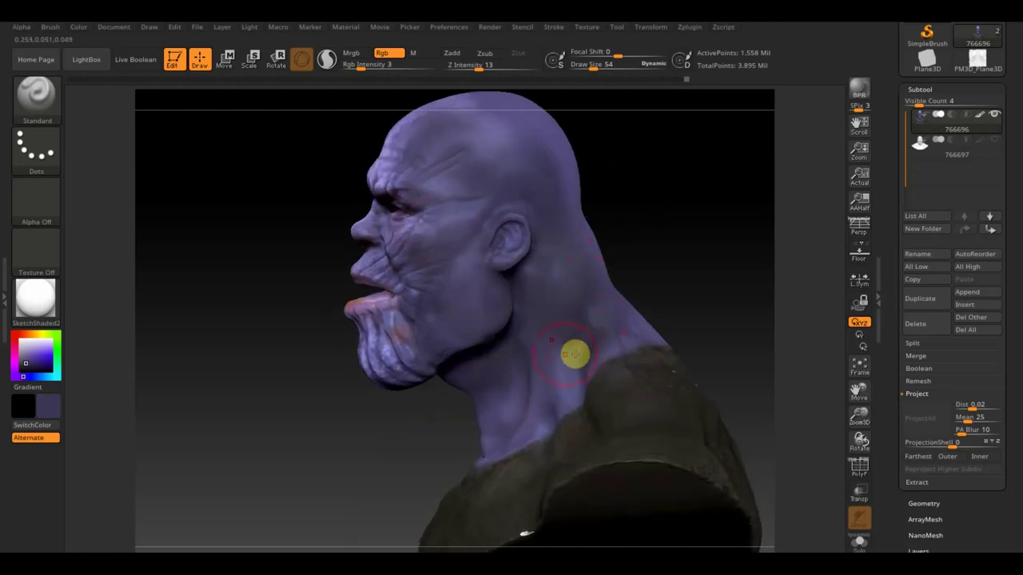
{"action": "left_click_drag", "start_coordinate": [664, 269], "coordinate": [721, 245]}
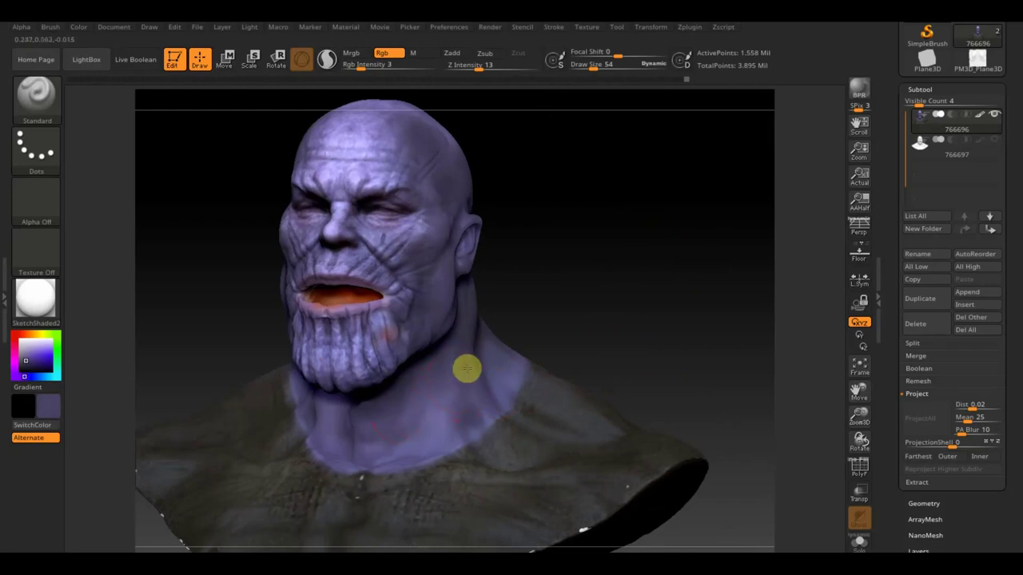
{"action": "mouse_move", "coordinate": [616, 324]}
{"action": "left_mouse_down"}
{"action": "mouse_move", "coordinate": [618, 344]}
{"action": "mouse_move", "coordinate": [642, 332]}
{"action": "mouse_move", "coordinate": [639, 194]}
{"action": "left_mouse_up"}
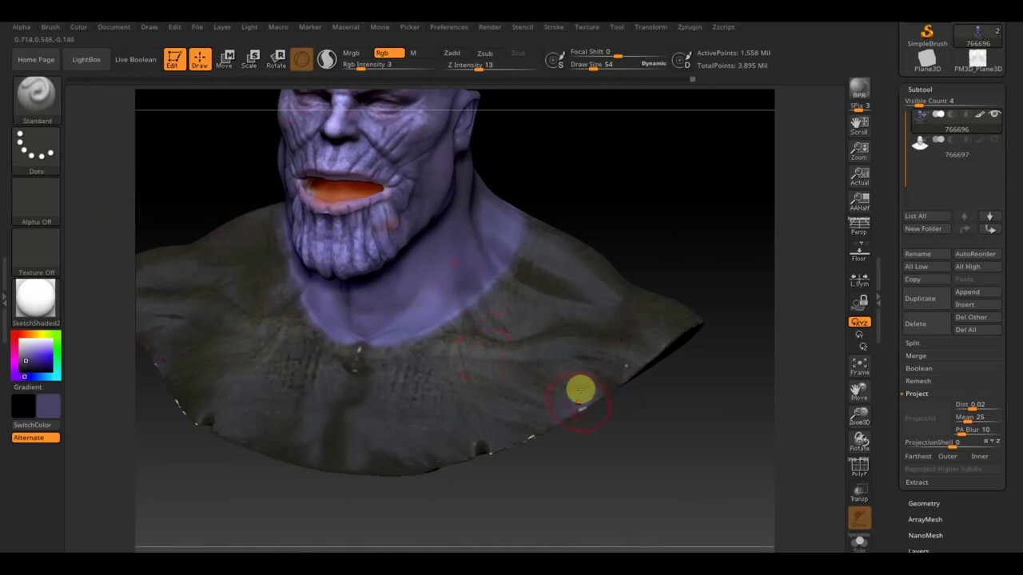
Step: Raise Rgb Intensity to 100 and paint dark brown over the white specks on the shoulder edge
{"action": "left_click", "coordinate": [361, 64]}
{"action": "left_click_drag", "start_coordinate": [361, 64], "coordinate": [444, 80]}
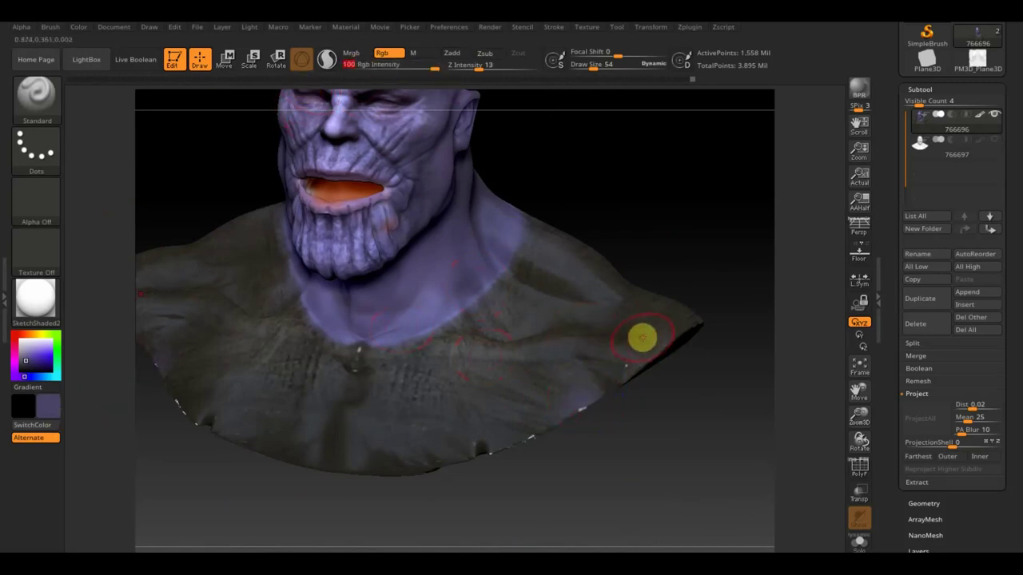
{"action": "key", "text": "c"}
{"action": "mouse_move", "coordinate": [636, 366]}
{"action": "left_mouse_down"}
{"action": "mouse_move", "coordinate": [564, 429]}
{"action": "mouse_move", "coordinate": [519, 447]}
{"action": "left_mouse_up"}
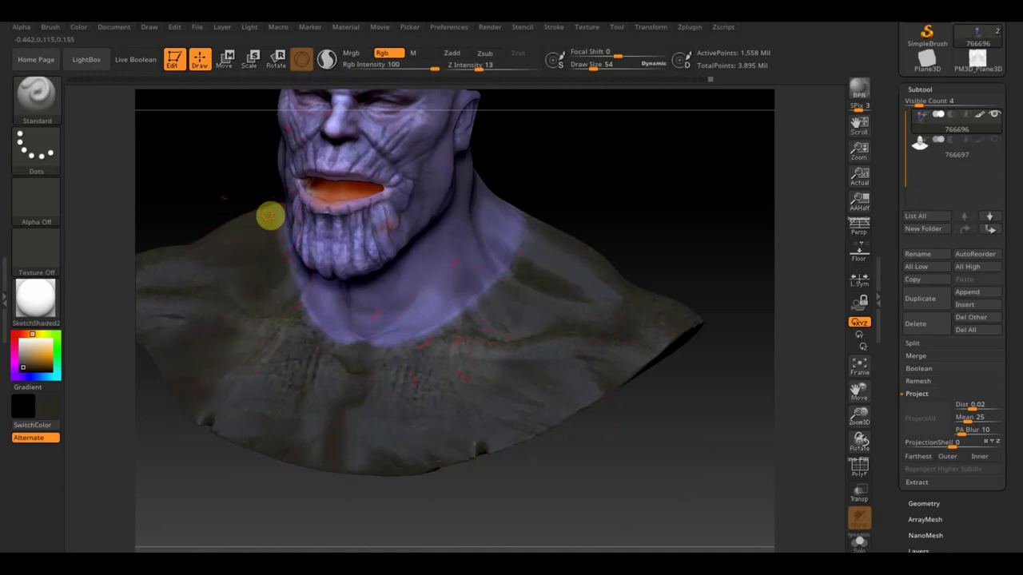
{"action": "mouse_move", "coordinate": [655, 245]}
{"action": "left_mouse_down"}
{"action": "mouse_move", "coordinate": [635, 237]}
{"action": "mouse_move", "coordinate": [605, 254]}
{"action": "mouse_move", "coordinate": [695, 224]}
{"action": "mouse_move", "coordinate": [594, 263]}
{"action": "left_mouse_up"}
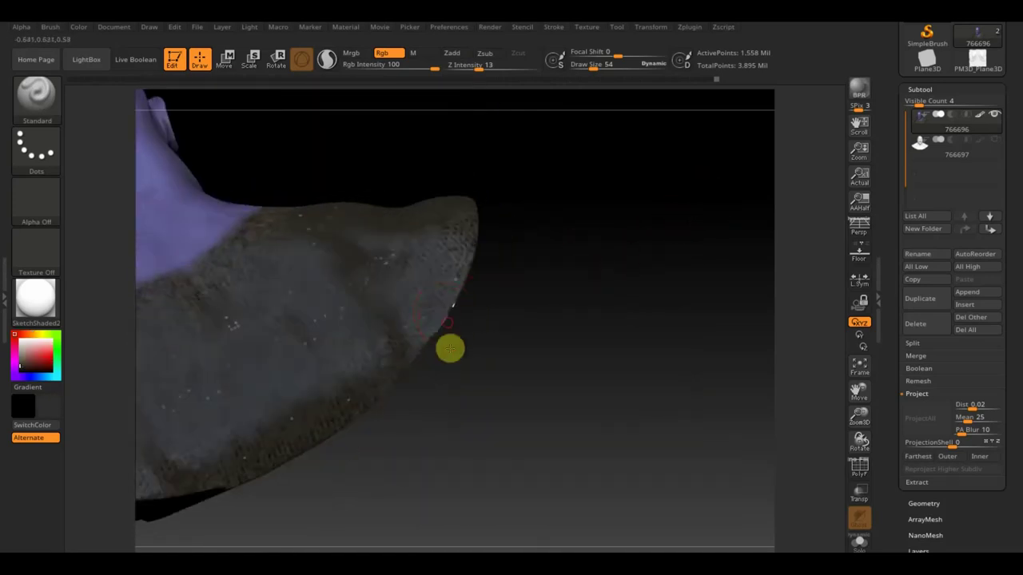
{"action": "key", "text": "c"}
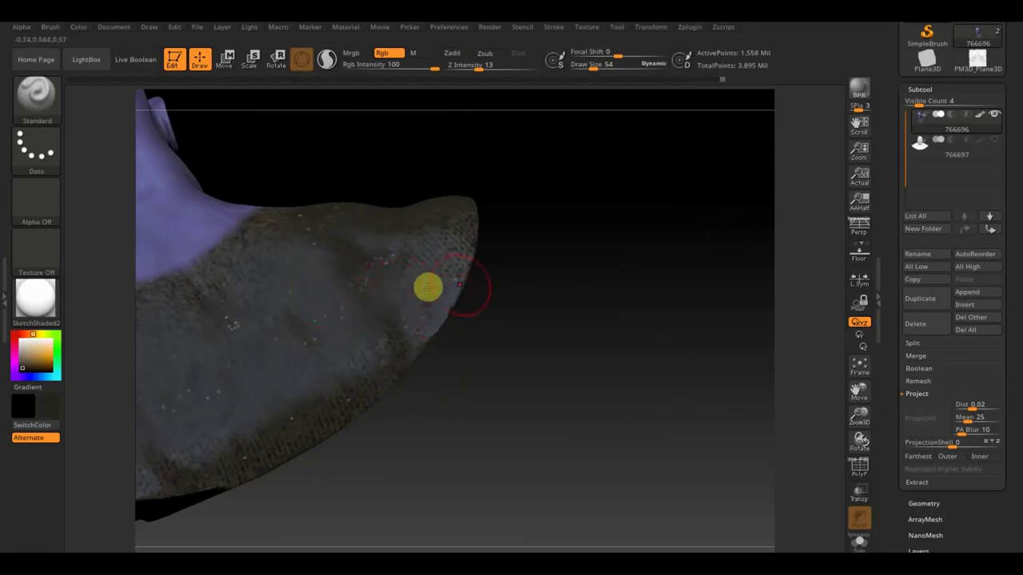
{"action": "mouse_move", "coordinate": [424, 349]}
{"action": "left_mouse_down"}
{"action": "mouse_move", "coordinate": [422, 325]}
{"action": "mouse_move", "coordinate": [520, 349]}
{"action": "mouse_move", "coordinate": [534, 365]}
{"action": "mouse_move", "coordinate": [673, 328]}
{"action": "mouse_move", "coordinate": [687, 351]}
{"action": "mouse_move", "coordinate": [664, 356]}
{"action": "mouse_move", "coordinate": [684, 352]}
{"action": "mouse_move", "coordinate": [511, 258]}
{"action": "mouse_move", "coordinate": [345, 287]}
{"action": "mouse_move", "coordinate": [433, 244]}
{"action": "mouse_move", "coordinate": [714, 317]}
{"action": "mouse_move", "coordinate": [707, 326]}
{"action": "mouse_move", "coordinate": [680, 320]}
{"action": "left_mouse_up"}
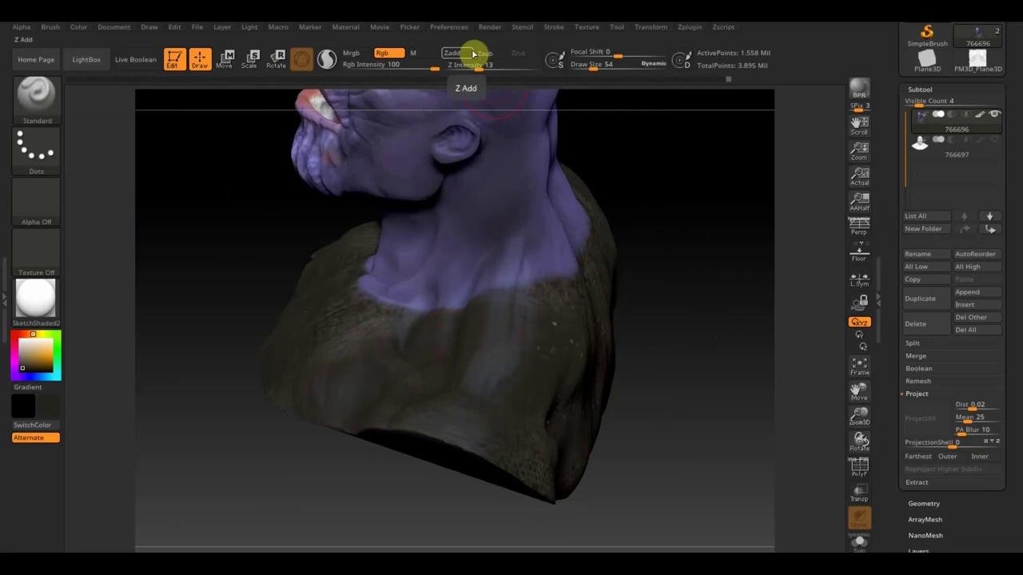
{"action": "left_click", "coordinate": [51, 101]}
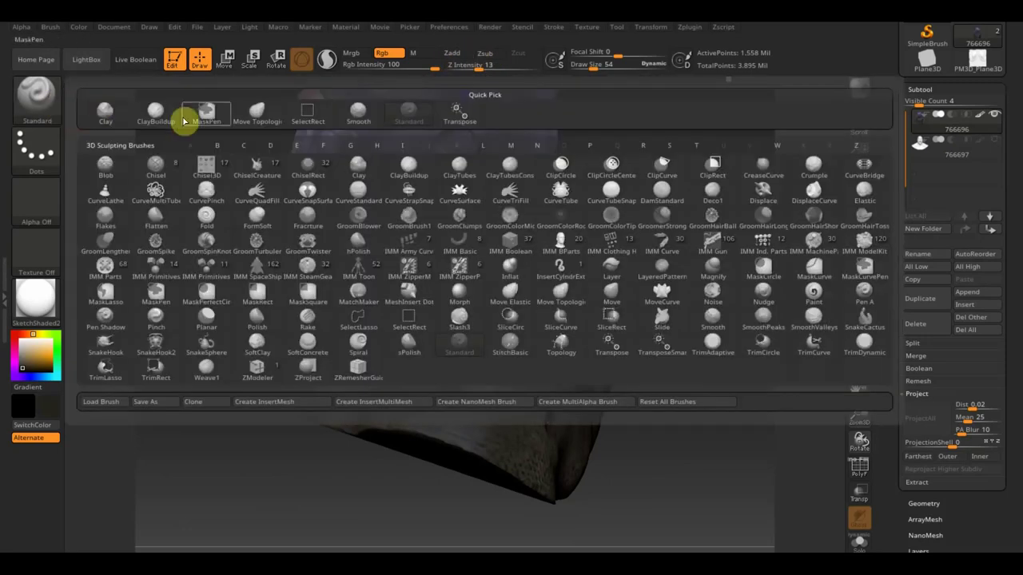
Step: Switch to ClayBuildup with a smaller draw size and build up clay along the neck edge
{"action": "left_click", "coordinate": [155, 112]}
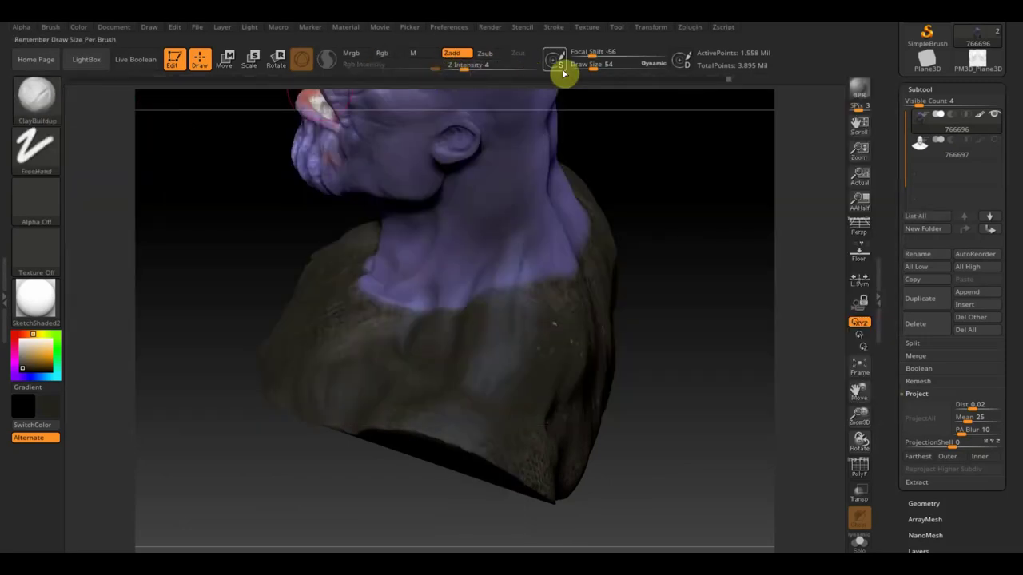
{"action": "left_click", "coordinate": [594, 65]}
{"action": "type", "text": "54"}
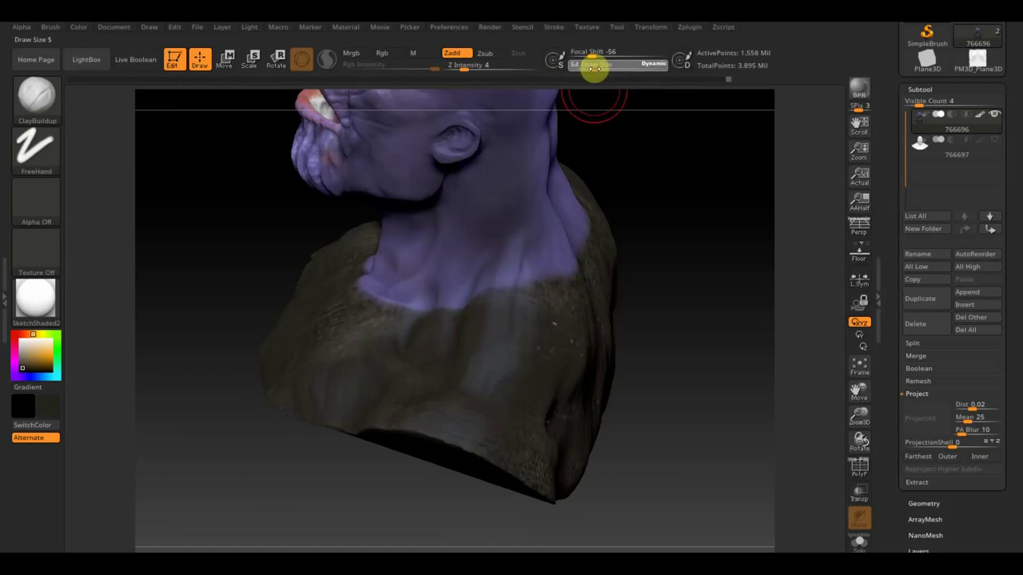
{"action": "mouse_move", "coordinate": [646, 260]}
{"action": "left_mouse_down"}
{"action": "mouse_move", "coordinate": [515, 284]}
{"action": "mouse_move", "coordinate": [453, 340]}
{"action": "left_mouse_up"}
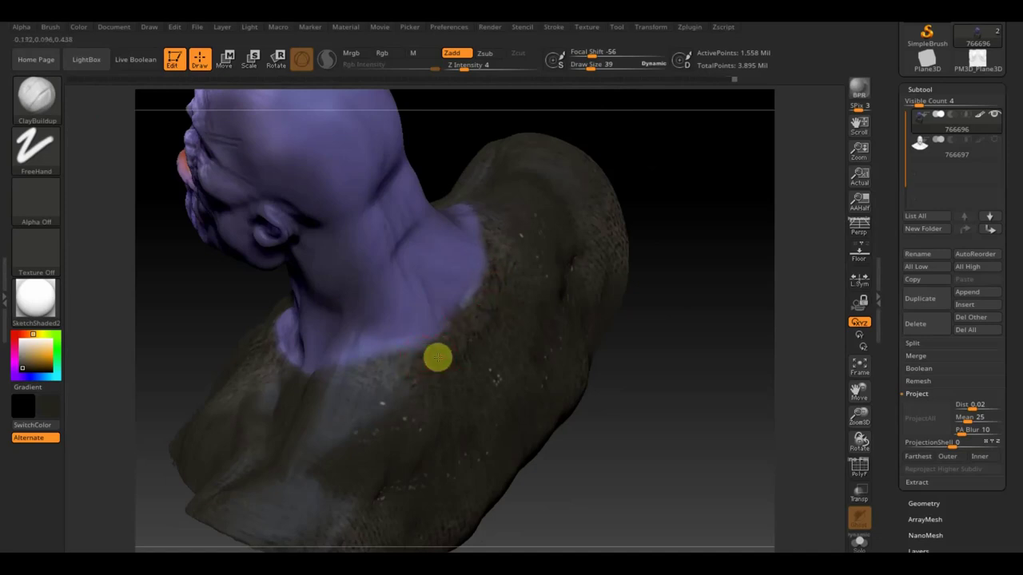
{"action": "left_click_drag", "start_coordinate": [482, 211], "coordinate": [495, 221]}
Step: Rotate the bust through top views back to front, briefly toggling smoothing and masking
{"action": "mouse_move", "coordinate": [259, 340]}
{"action": "left_mouse_down"}
{"action": "mouse_move", "coordinate": [246, 290]}
{"action": "mouse_move", "coordinate": [387, 367]}
{"action": "left_mouse_up"}
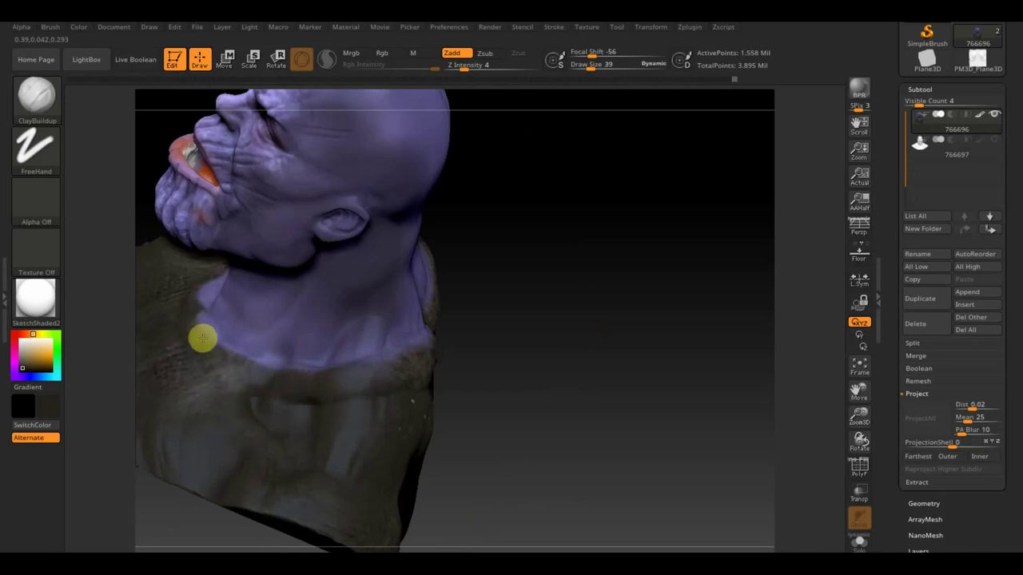
{"action": "left_click_drag", "start_coordinate": [555, 338], "coordinate": [587, 344]}
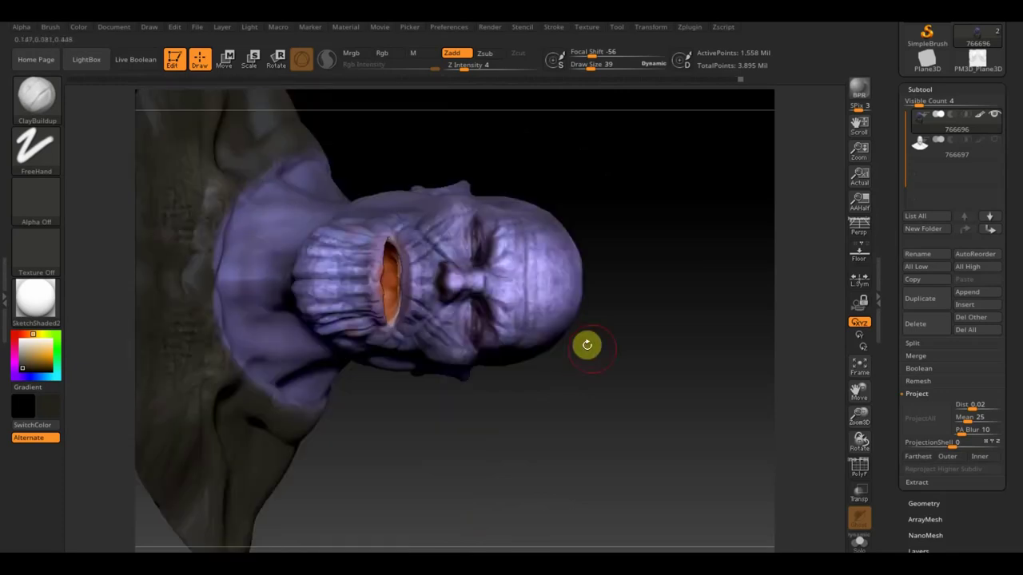
{"action": "mouse_move", "coordinate": [589, 443]}
{"action": "left_mouse_down"}
{"action": "mouse_move", "coordinate": [581, 351]}
{"action": "mouse_move", "coordinate": [708, 392]}
{"action": "mouse_move", "coordinate": [660, 474]}
{"action": "mouse_move", "coordinate": [593, 445]}
{"action": "mouse_move", "coordinate": [592, 388]}
{"action": "left_mouse_up"}
{"action": "mouse_move", "coordinate": [550, 256]}
{"action": "left_mouse_down", "text": "alt"}
{"action": "mouse_move", "coordinate": [708, 315]}
{"action": "mouse_move", "coordinate": [755, 281]}
{"action": "left_mouse_up", "text": "alt"}
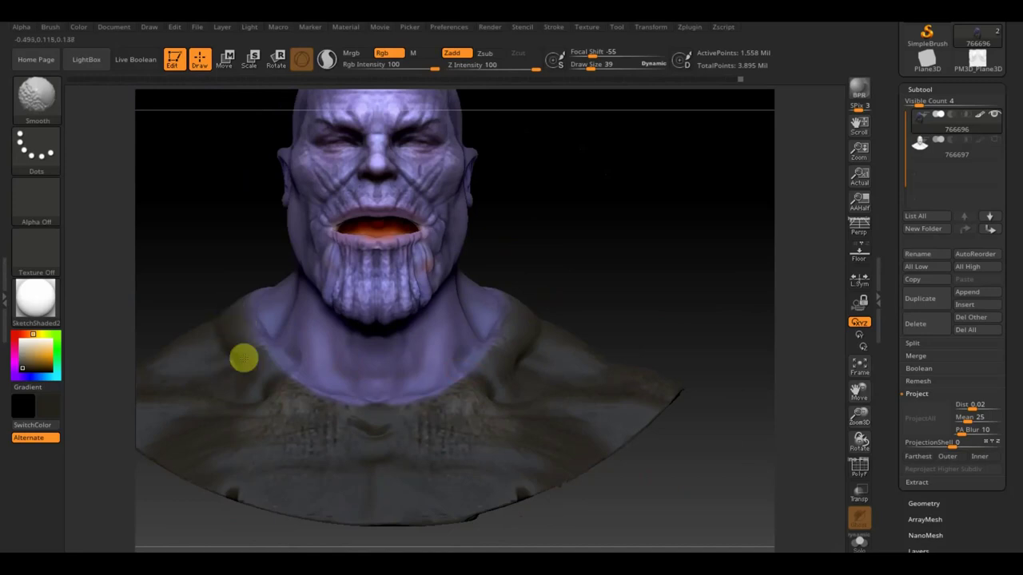
{"action": "key", "text": "shift"}
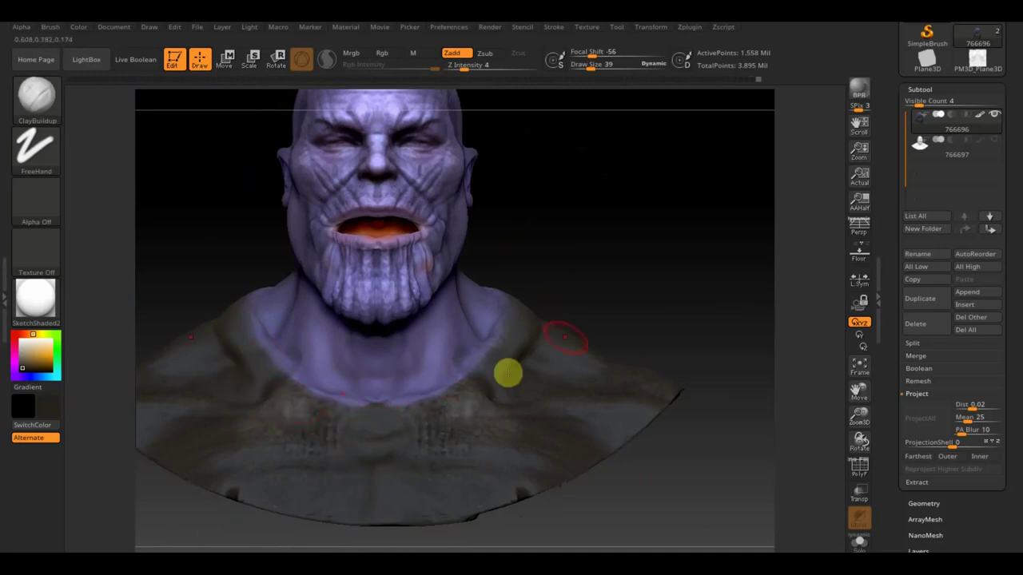
{"action": "key", "text": "ctrl"}
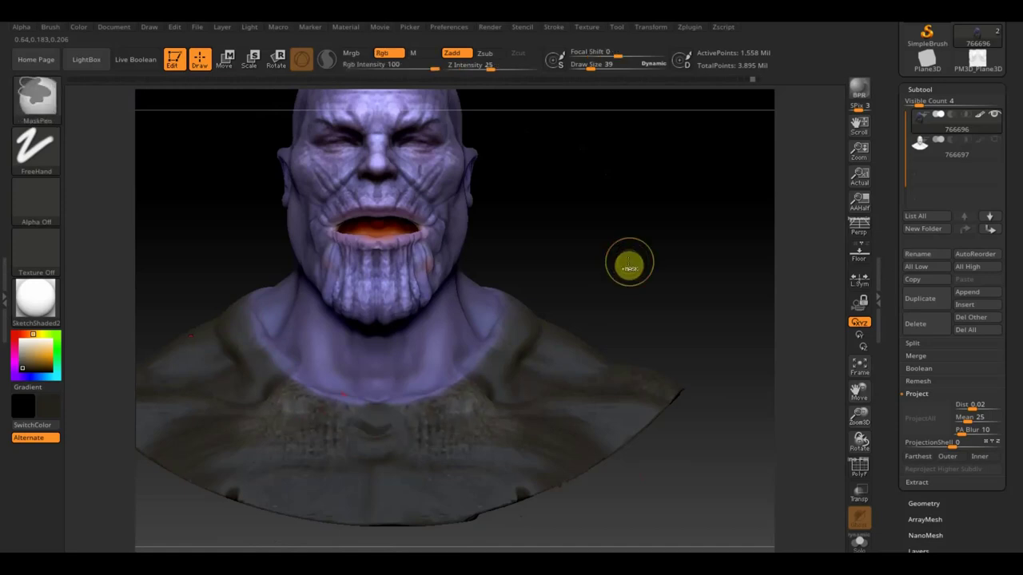
{"action": "left_click", "coordinate": [629, 260]}
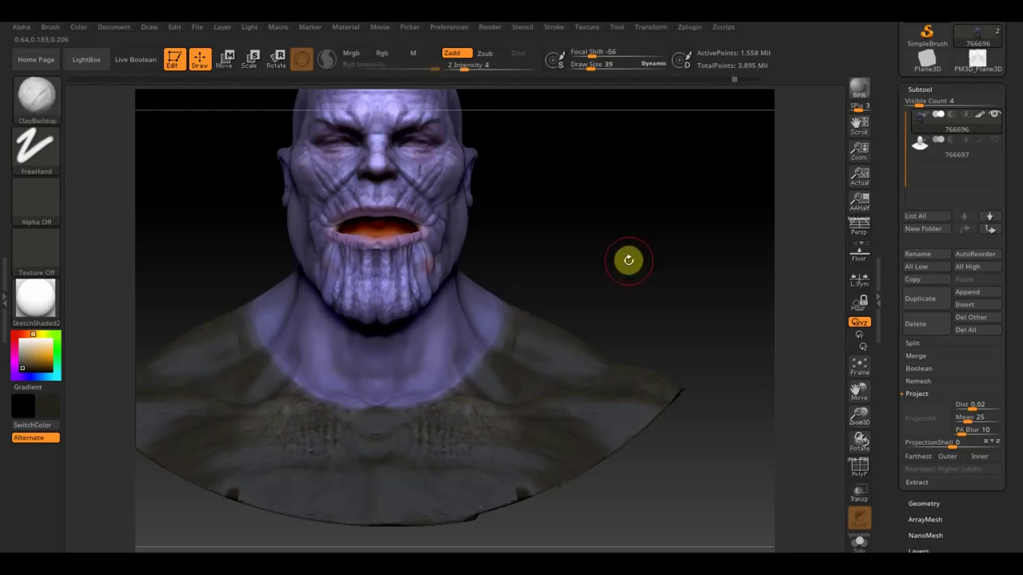
{"action": "mouse_move", "coordinate": [631, 247]}
{"action": "left_mouse_down"}
{"action": "mouse_move", "coordinate": [564, 251]}
{"action": "mouse_move", "coordinate": [619, 251]}
{"action": "left_mouse_up"}
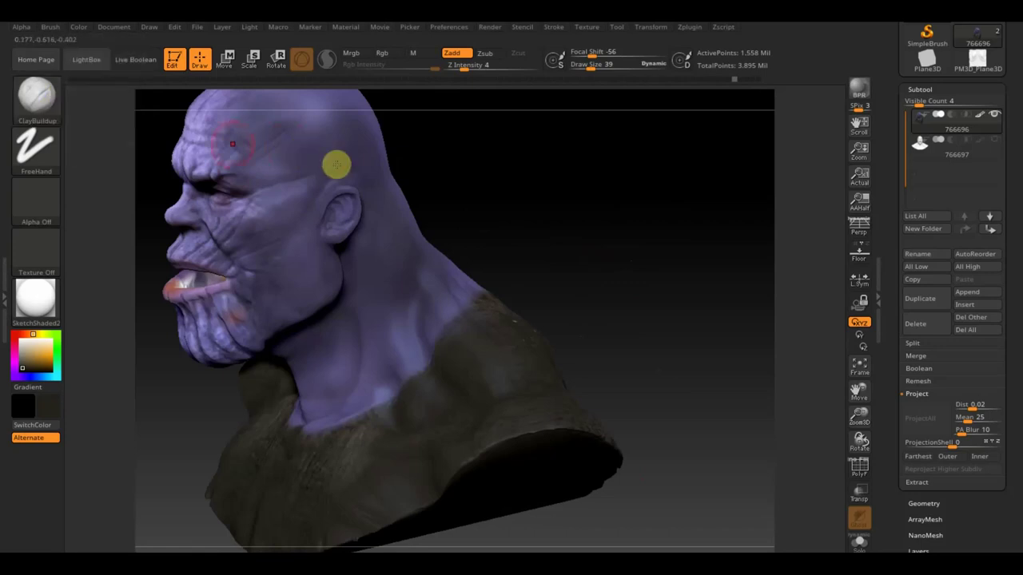
Step: Open the brush library, face the bust forward, and pick a near-black paint colour
{"action": "left_click", "coordinate": [37, 110]}
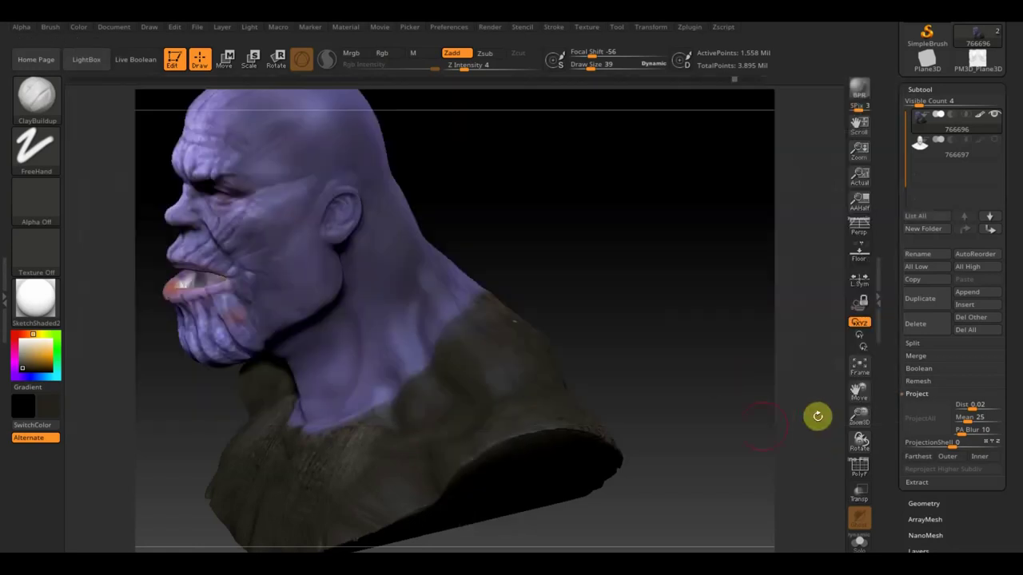
{"action": "mouse_move", "coordinate": [818, 415]}
{"action": "left_mouse_down"}
{"action": "mouse_move", "coordinate": [744, 393]}
{"action": "mouse_move", "coordinate": [740, 322]}
{"action": "mouse_move", "coordinate": [755, 339]}
{"action": "left_mouse_up"}
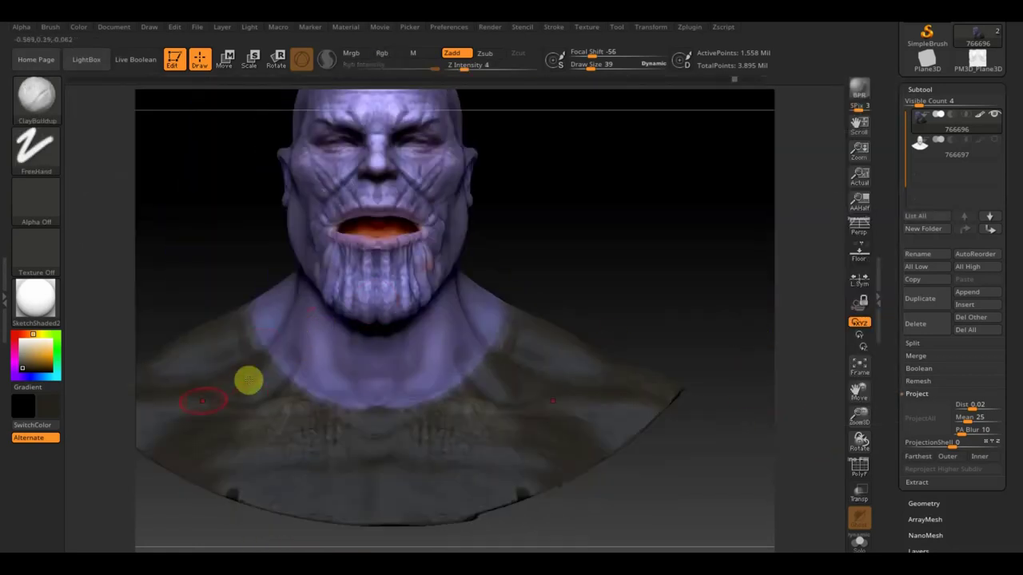
{"action": "left_click", "coordinate": [60, 351]}
{"action": "left_click_drag", "start_coordinate": [61, 409], "coordinate": [40, 478]}
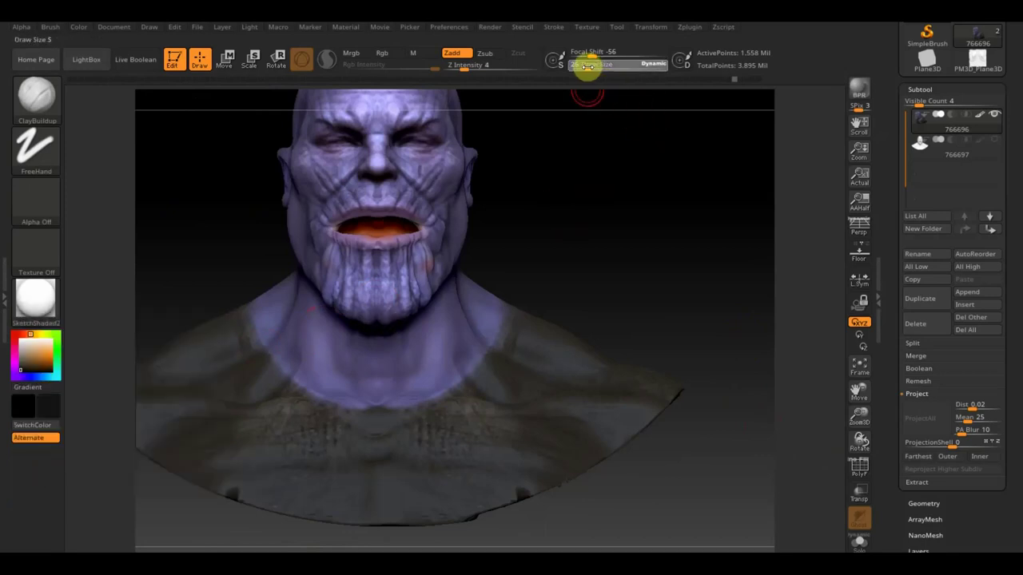
Step: Switch to the Standard brush and sample paint colours from the bust while viewing the neck side-on
{"action": "key", "text": "b"}
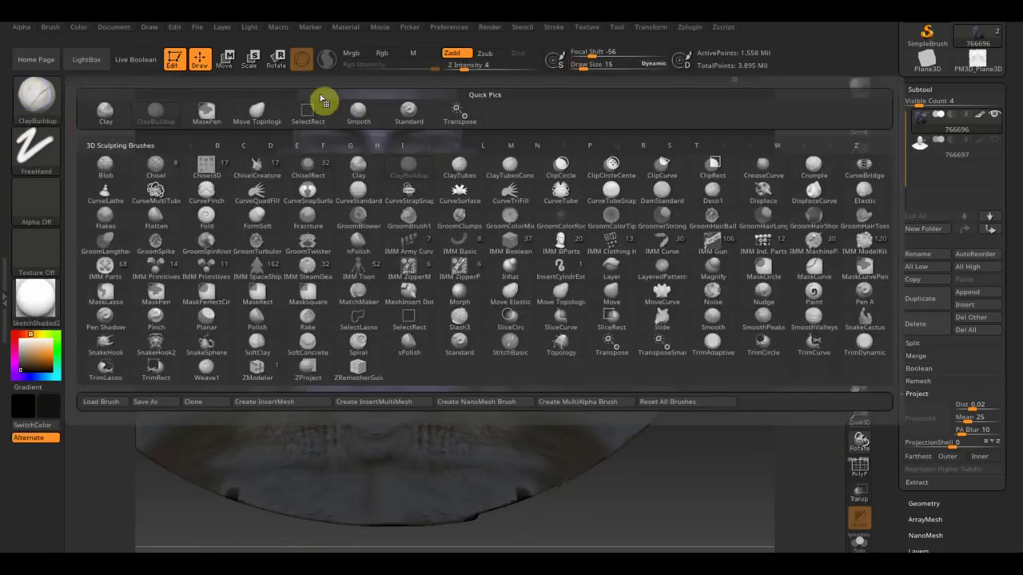
{"action": "left_click", "coordinate": [404, 115]}
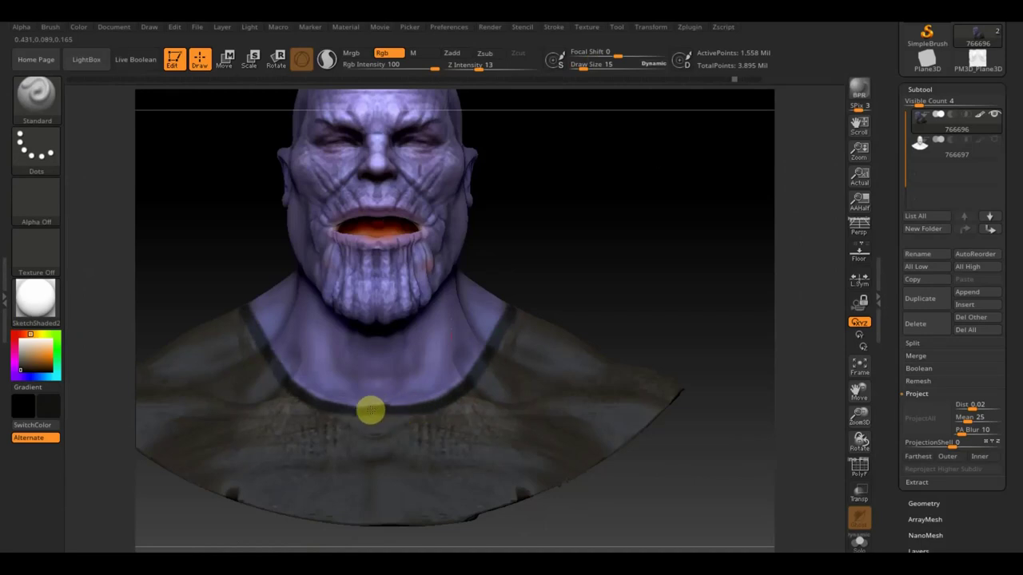
{"action": "mouse_move", "coordinate": [685, 202]}
{"action": "left_mouse_down"}
{"action": "mouse_move", "coordinate": [601, 270]}
{"action": "mouse_move", "coordinate": [631, 186]}
{"action": "left_mouse_up"}
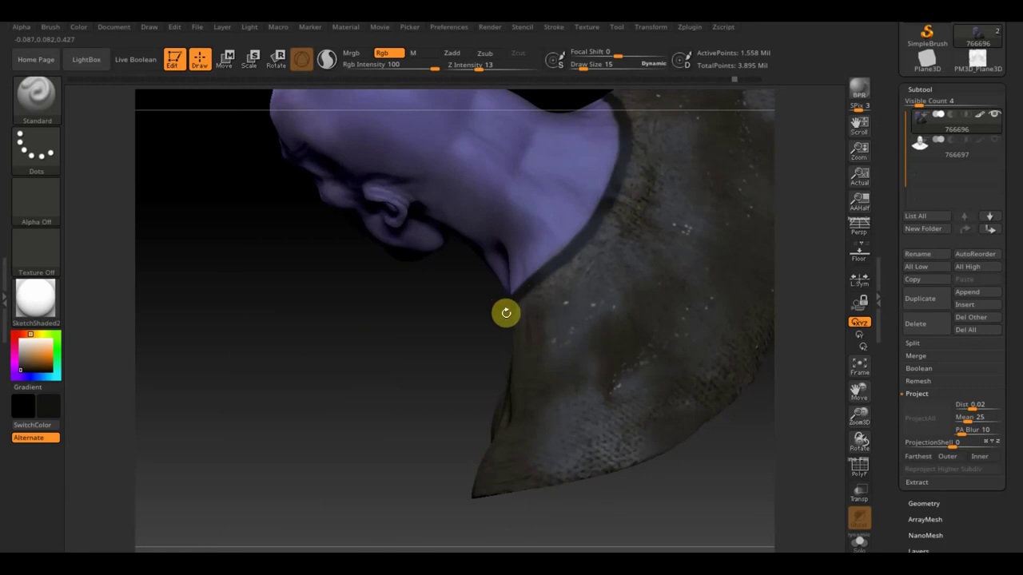
{"action": "left_click_drag", "start_coordinate": [400, 315], "coordinate": [454, 292]}
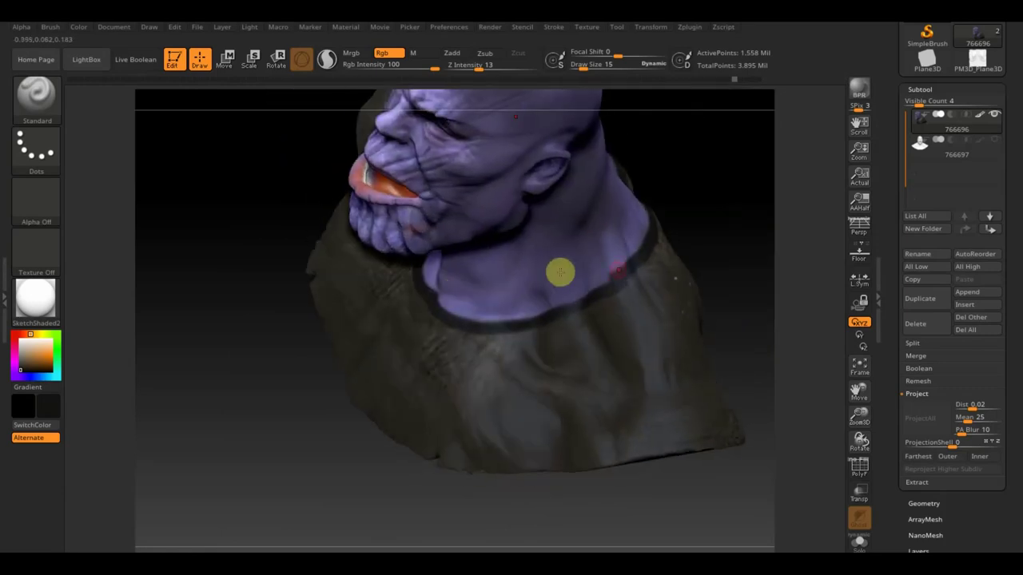
{"action": "key", "text": "c"}
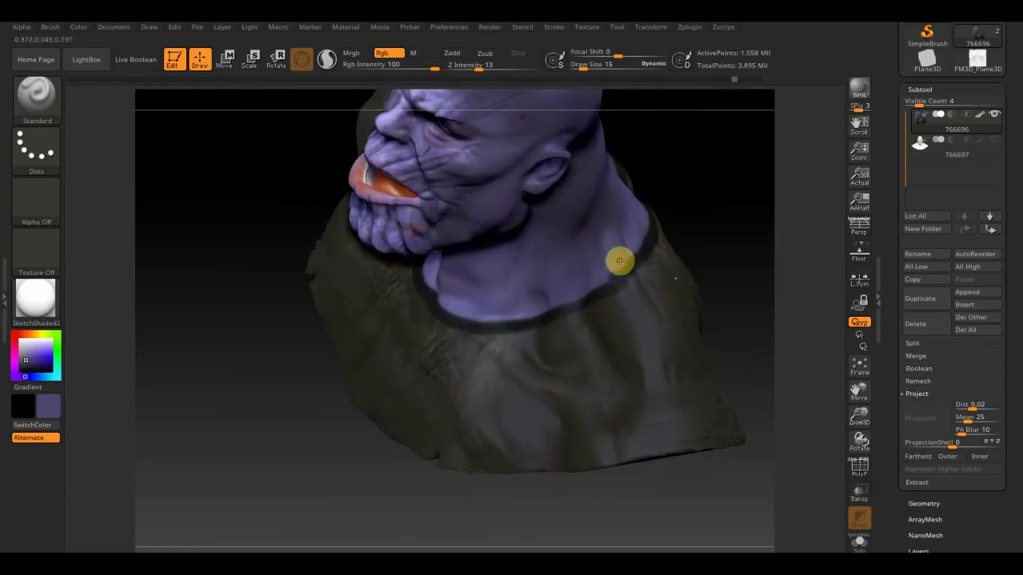
{"action": "mouse_move", "coordinate": [749, 210]}
{"action": "left_mouse_down", "text": "shift"}
{"action": "mouse_move", "coordinate": [779, 199]}
{"action": "mouse_move", "coordinate": [744, 218]}
{"action": "left_mouse_up", "text": "shift"}
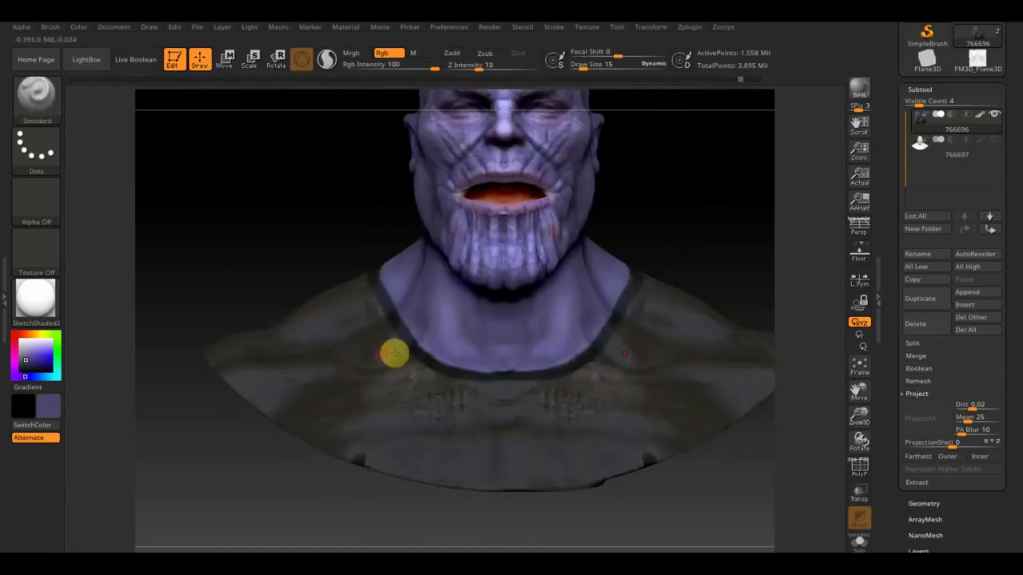
{"action": "key", "text": "c"}
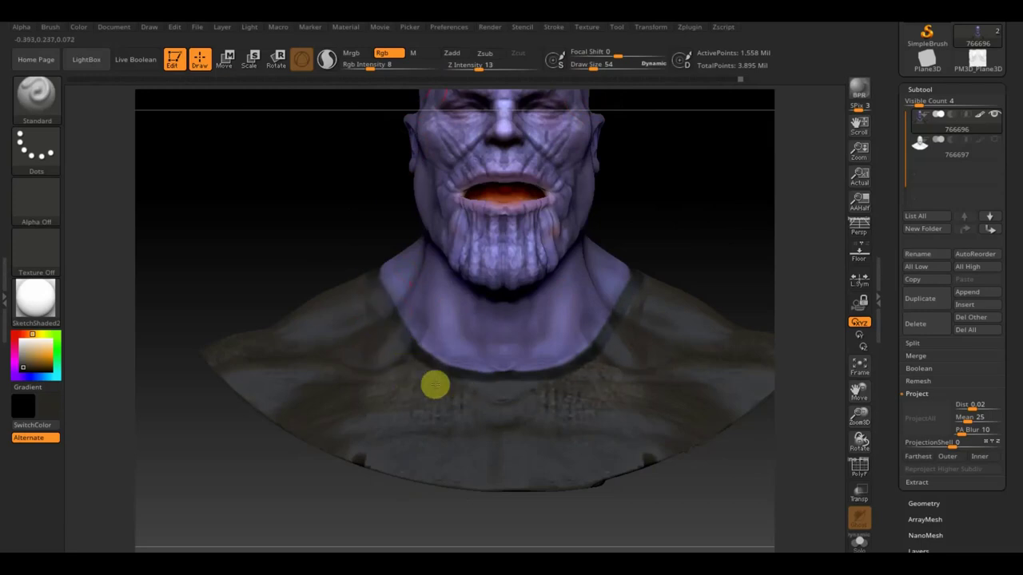
Step: Paint a light stroke along the neckline and chest, then check it from the left profile and front
{"action": "left_click_drag", "start_coordinate": [436, 365], "coordinate": [521, 385]}
{"action": "mouse_move", "coordinate": [738, 283]}
{"action": "left_mouse_down"}
{"action": "mouse_move", "coordinate": [693, 247]}
{"action": "mouse_move", "coordinate": [574, 285]}
{"action": "left_mouse_up"}
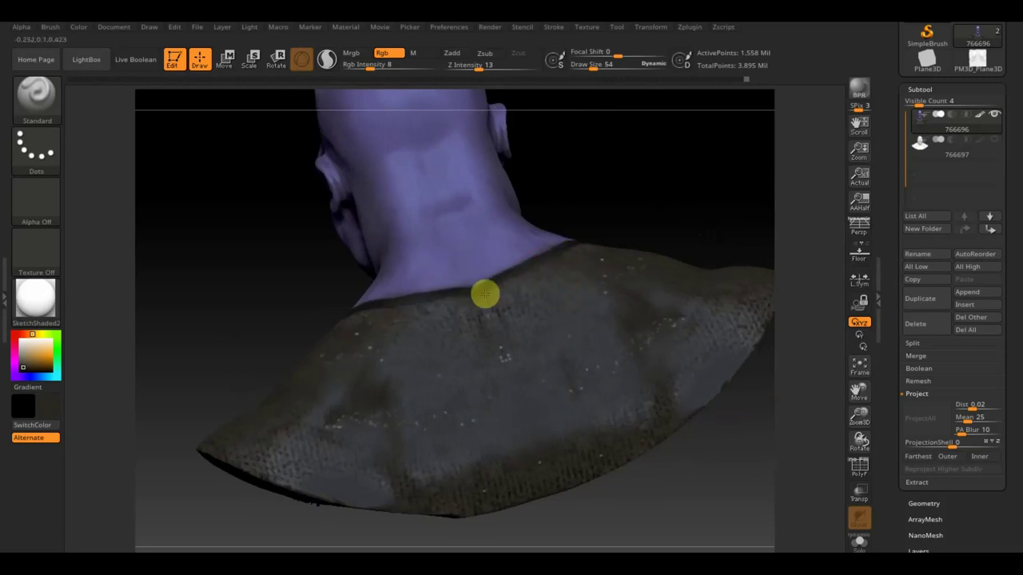
{"action": "mouse_move", "coordinate": [561, 229]}
{"action": "left_mouse_down"}
{"action": "mouse_move", "coordinate": [653, 190]}
{"action": "mouse_move", "coordinate": [581, 271]}
{"action": "left_mouse_up"}
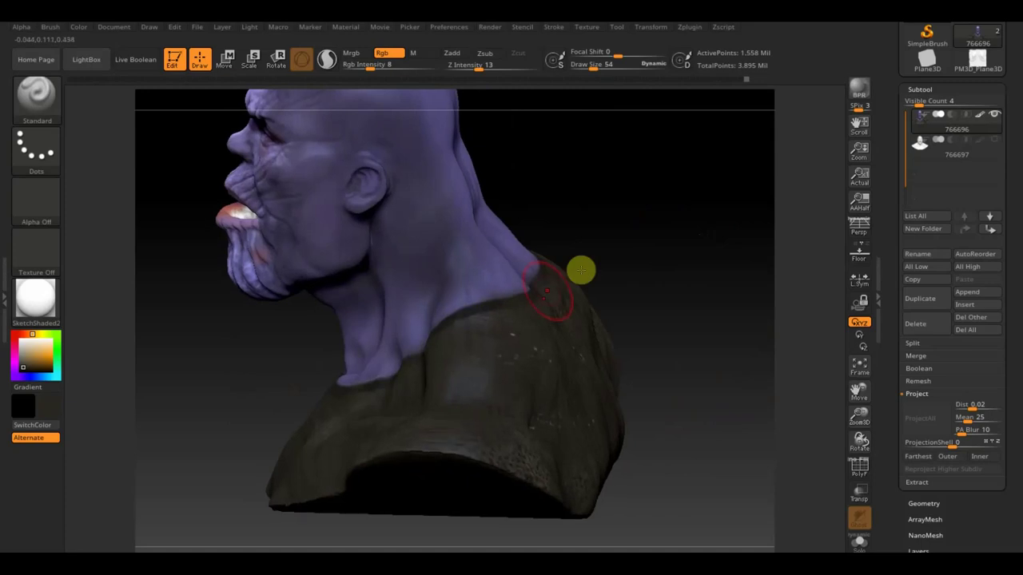
{"action": "mouse_move", "coordinate": [575, 228]}
{"action": "left_mouse_down"}
{"action": "mouse_move", "coordinate": [635, 210]}
{"action": "mouse_move", "coordinate": [660, 223]}
{"action": "left_mouse_up"}
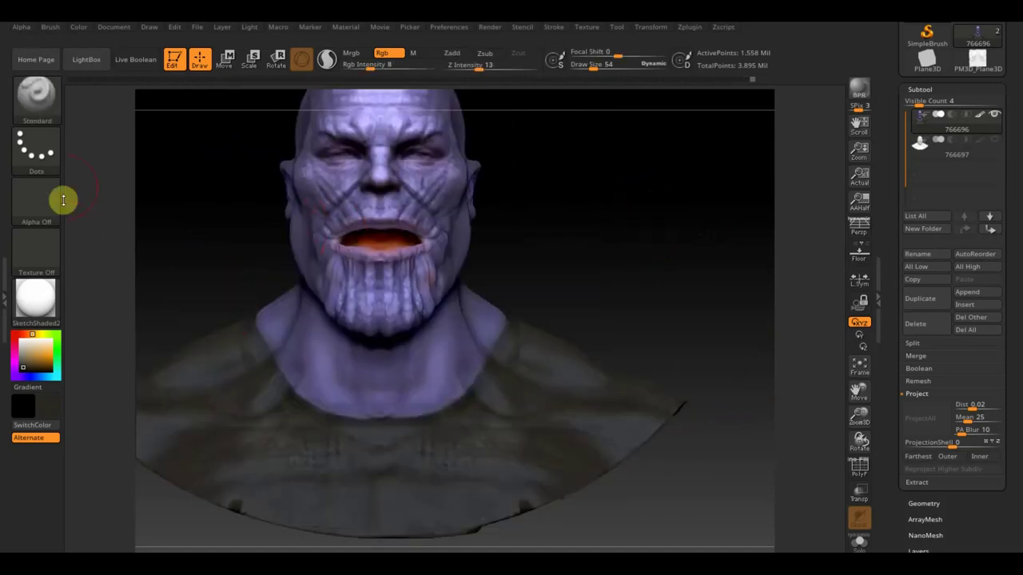
Step: Make the brush sculpt only, with Zadd on and Rgb off, and zoom onto the neck
{"action": "left_click", "coordinate": [452, 53]}
{"action": "left_click", "coordinate": [389, 53]}
{"action": "left_click_drag", "start_coordinate": [583, 241], "coordinate": [648, 338], "text": "alt"}
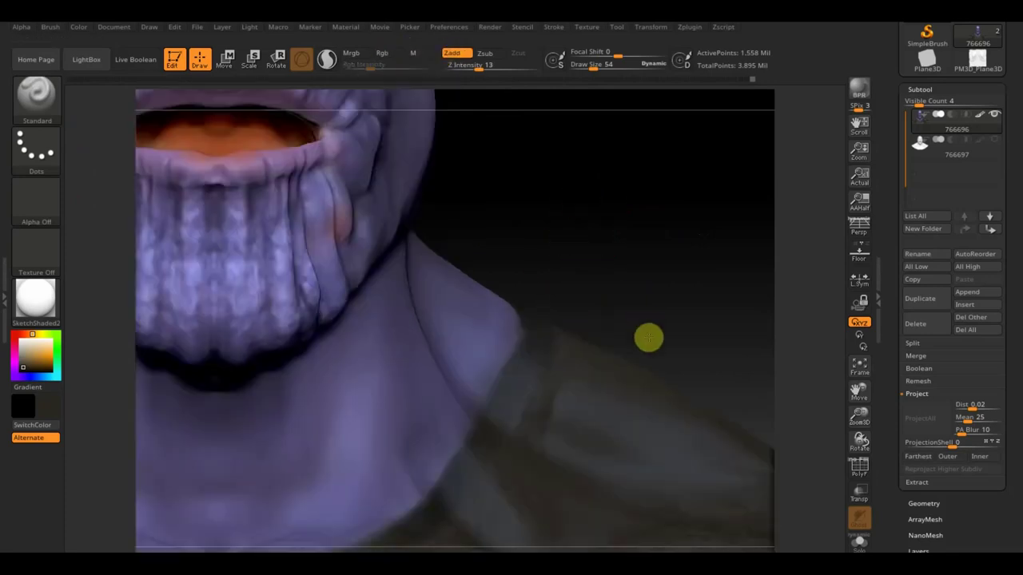
{"action": "mouse_move", "coordinate": [628, 274]}
{"action": "left_mouse_down", "text": "alt"}
{"action": "mouse_move", "coordinate": [672, 155]}
{"action": "mouse_move", "coordinate": [610, 98]}
{"action": "left_mouse_up", "text": "alt"}
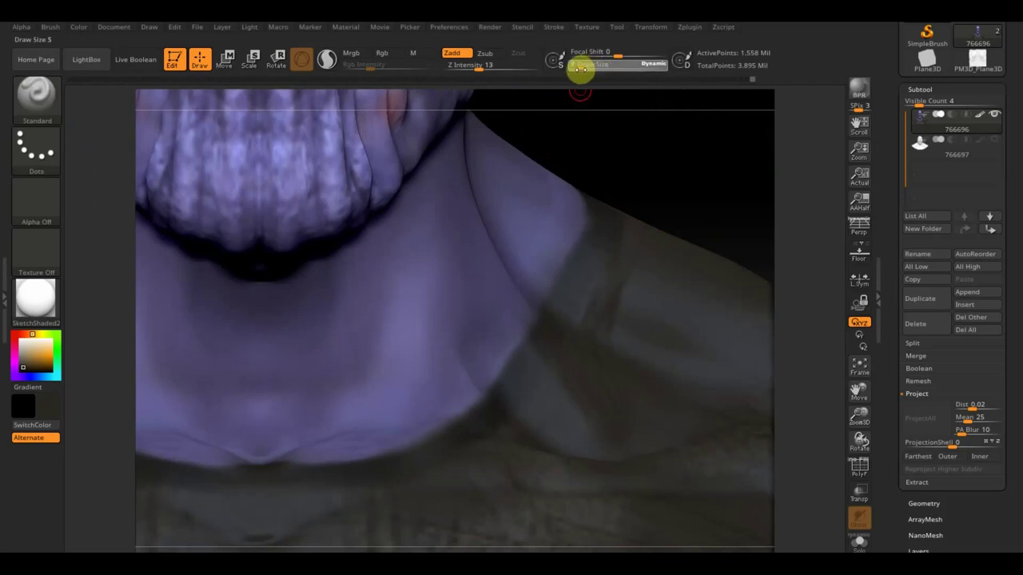
Step: Sculpt the neck-to-shoulder seam at draw size 7, then frame the head and reduce size to 5
{"action": "left_click_drag", "start_coordinate": [580, 69], "coordinate": [582, 69]}
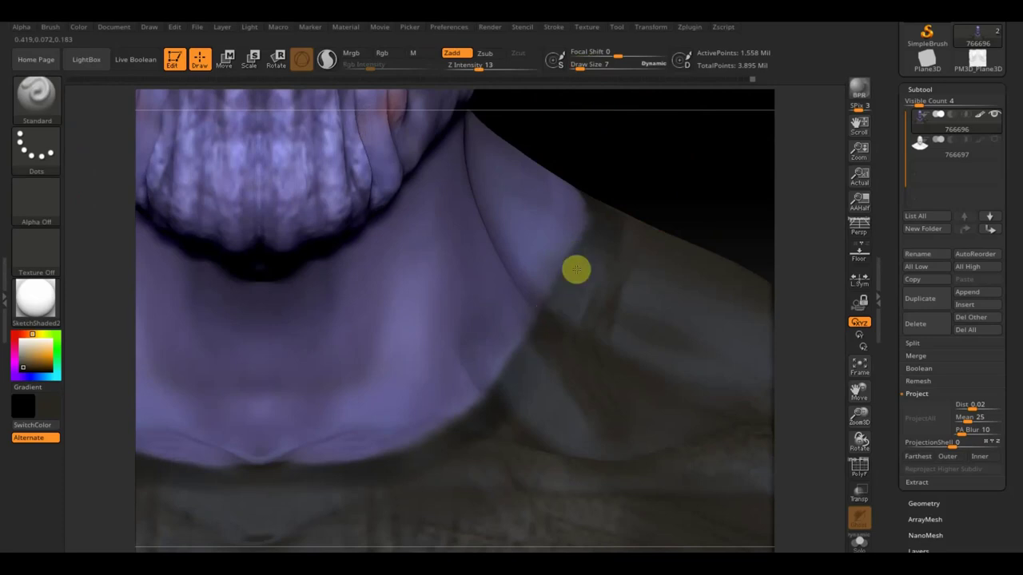
{"action": "left_click_drag", "start_coordinate": [561, 296], "coordinate": [563, 279]}
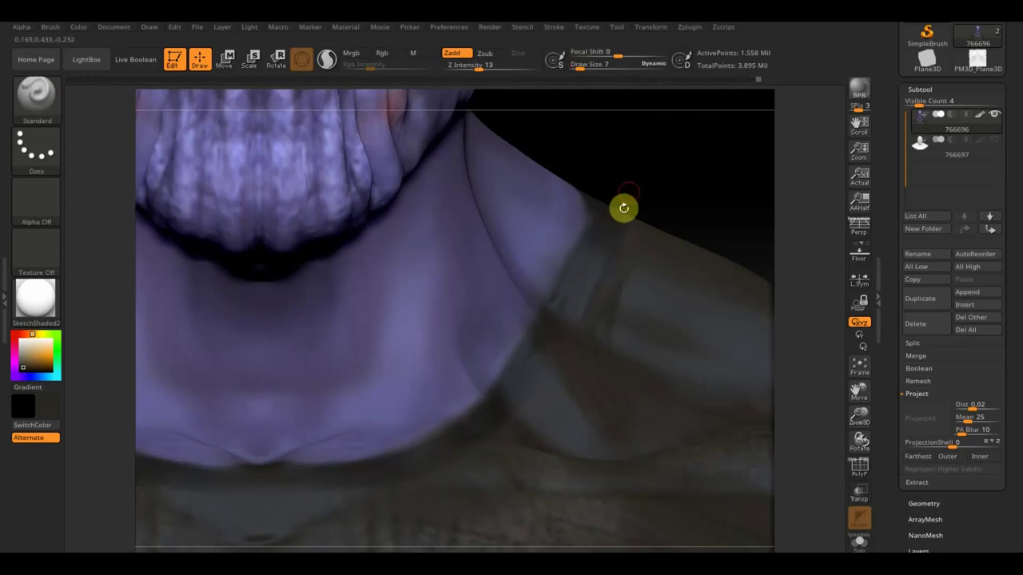
{"action": "key", "text": "f"}
{"action": "mouse_move", "coordinate": [596, 349]}
{"action": "left_mouse_down"}
{"action": "mouse_move", "coordinate": [699, 301]}
{"action": "mouse_move", "coordinate": [607, 353]}
{"action": "left_mouse_up"}
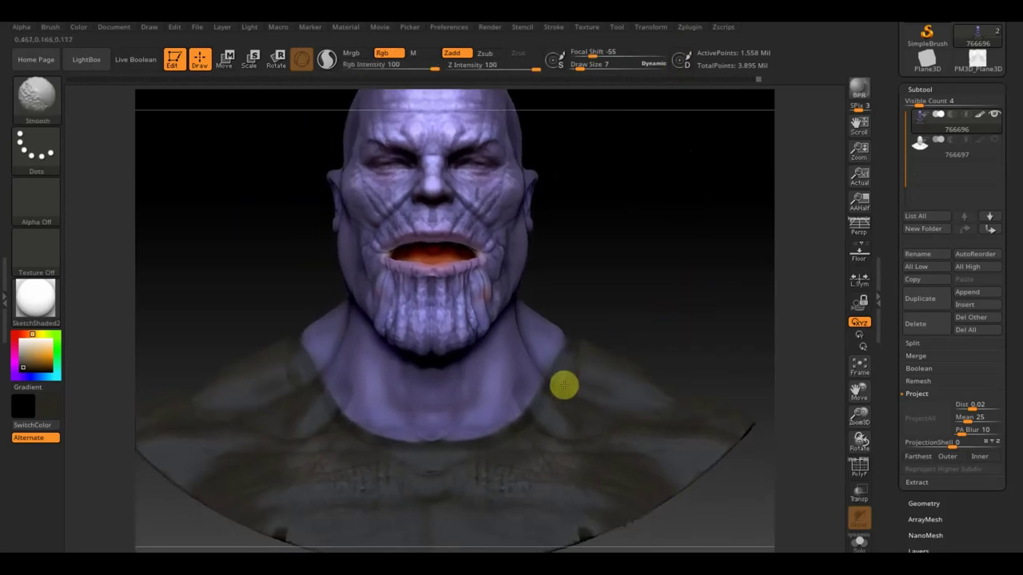
{"action": "mouse_move", "coordinate": [634, 306]}
{"action": "left_mouse_down"}
{"action": "mouse_move", "coordinate": [604, 320]}
{"action": "mouse_move", "coordinate": [633, 303]}
{"action": "left_mouse_up"}
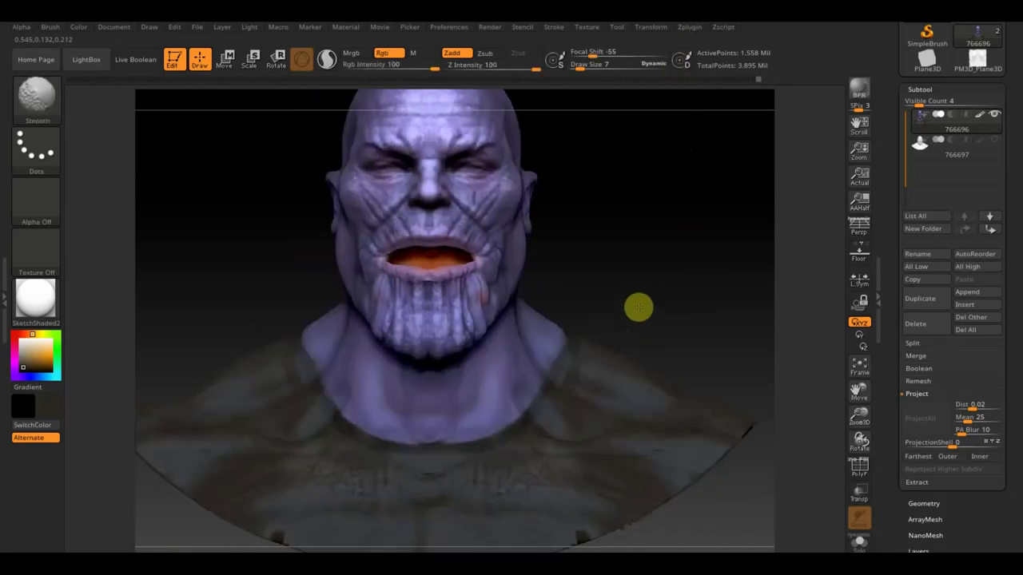
{"action": "left_click_drag", "start_coordinate": [588, 66], "coordinate": [596, 70]}
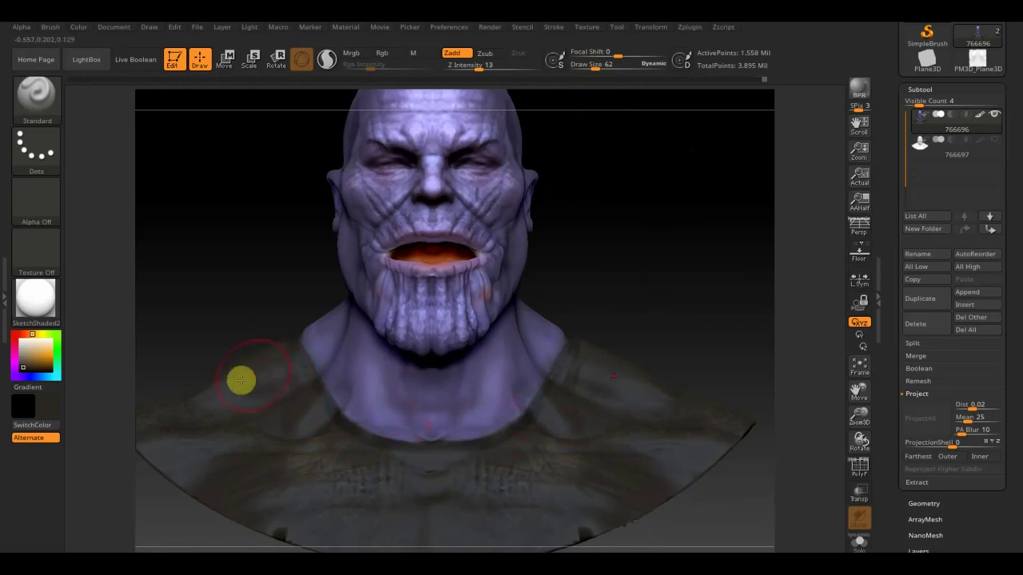
Step: Turn Rgb on and Zadd off, sample the purple skin and paint over the neck's red streaks
{"action": "left_click", "coordinate": [382, 53]}
{"action": "left_click", "coordinate": [452, 53]}
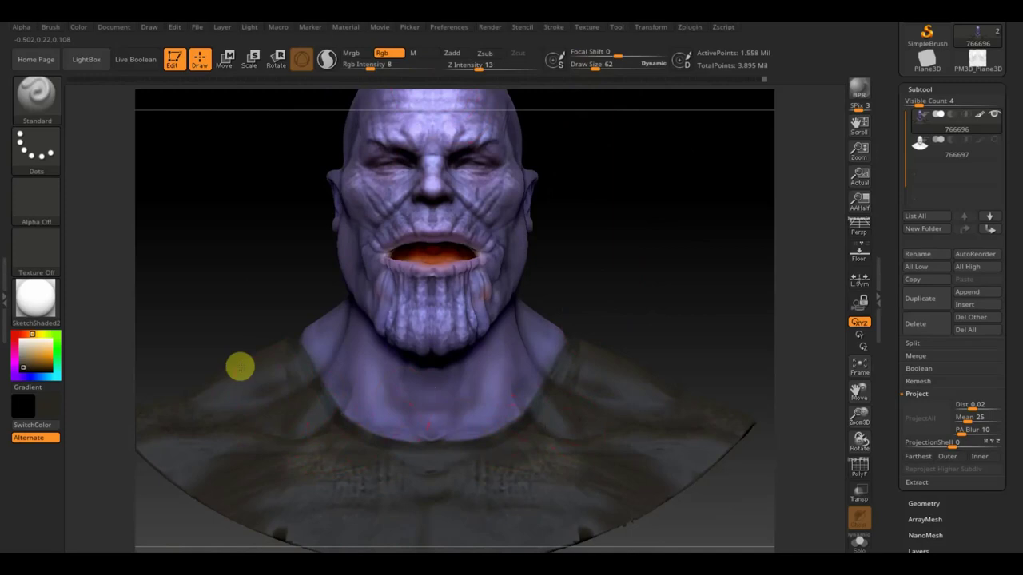
{"action": "left_click_drag", "start_coordinate": [646, 231], "coordinate": [636, 249]}
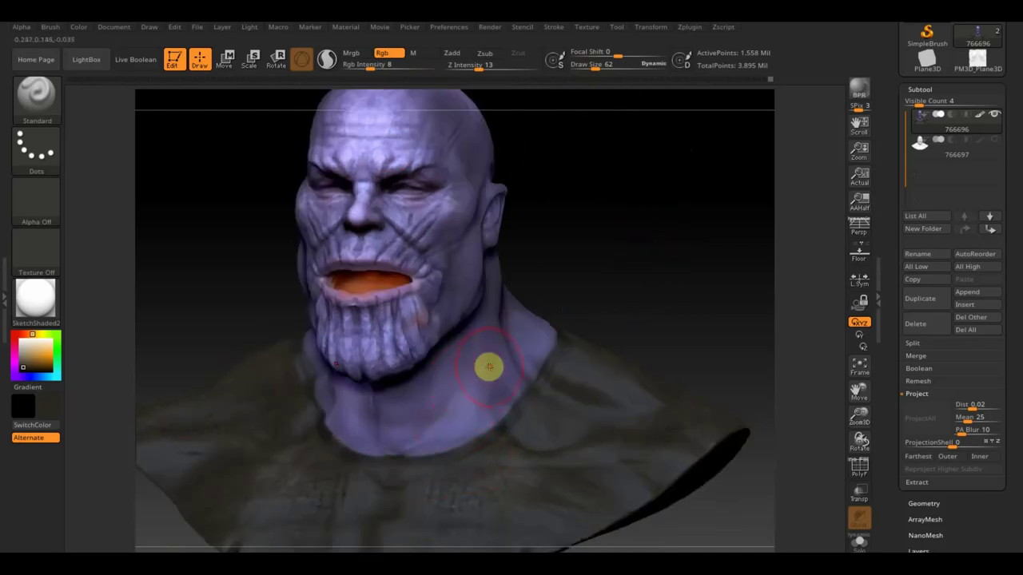
{"action": "key", "text": "c"}
{"action": "left_click_drag", "start_coordinate": [581, 282], "coordinate": [525, 298]}
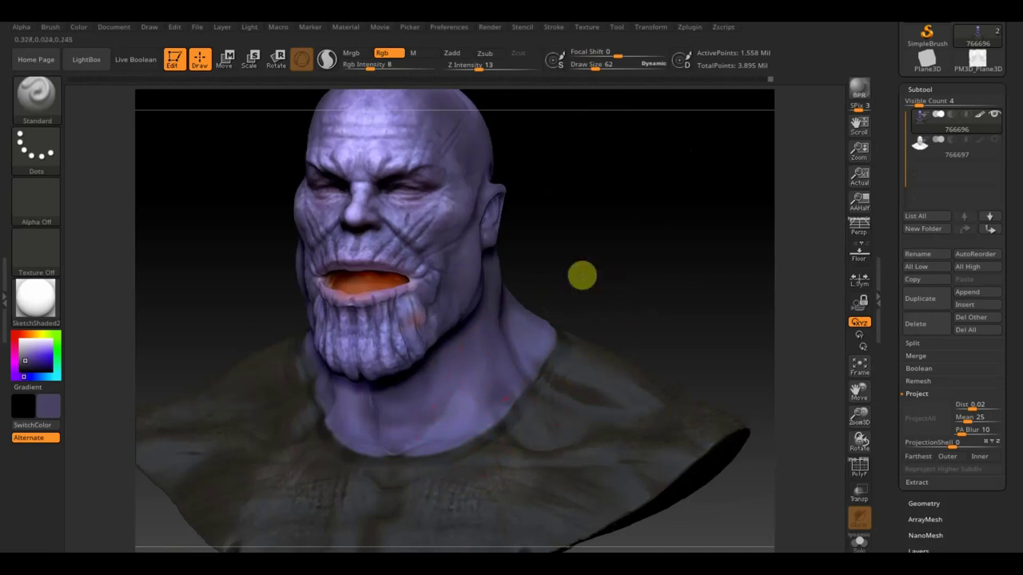
{"action": "mouse_move", "coordinate": [511, 256]}
{"action": "left_mouse_down"}
{"action": "mouse_move", "coordinate": [495, 247]}
{"action": "mouse_move", "coordinate": [495, 330]}
{"action": "mouse_move", "coordinate": [507, 237]}
{"action": "mouse_move", "coordinate": [496, 297]}
{"action": "mouse_move", "coordinate": [495, 201]}
{"action": "mouse_move", "coordinate": [511, 278]}
{"action": "left_mouse_up"}
{"action": "mouse_move", "coordinate": [608, 256]}
{"action": "left_mouse_down"}
{"action": "mouse_move", "coordinate": [551, 263]}
{"action": "mouse_move", "coordinate": [557, 235]}
{"action": "left_mouse_up"}
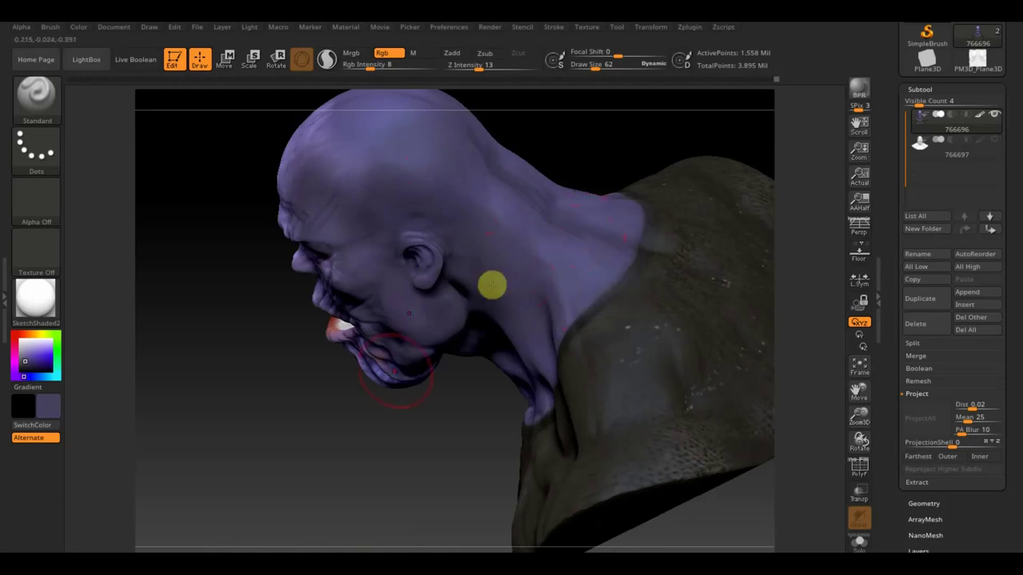
{"action": "mouse_move", "coordinate": [402, 440]}
{"action": "left_mouse_down"}
{"action": "mouse_move", "coordinate": [429, 429]}
{"action": "mouse_move", "coordinate": [439, 410]}
{"action": "mouse_move", "coordinate": [400, 450]}
{"action": "mouse_move", "coordinate": [448, 425]}
{"action": "mouse_move", "coordinate": [461, 359]}
{"action": "left_mouse_up"}
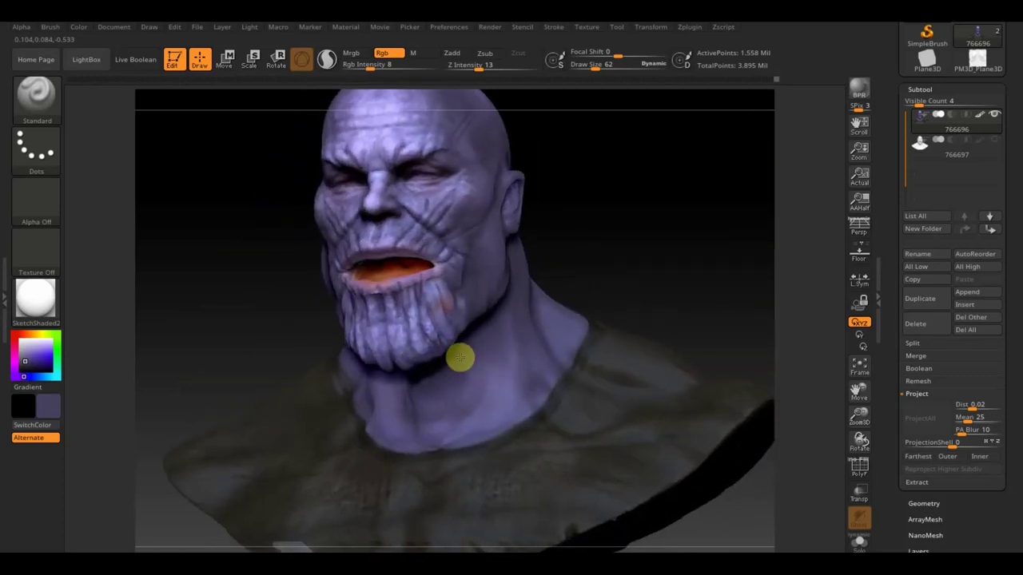
Step: Lower paint intensity to 5 and sample darker purple skin tones from the side of the head
{"action": "key", "text": "c"}
{"action": "left_click_drag", "start_coordinate": [620, 222], "coordinate": [476, 271]}
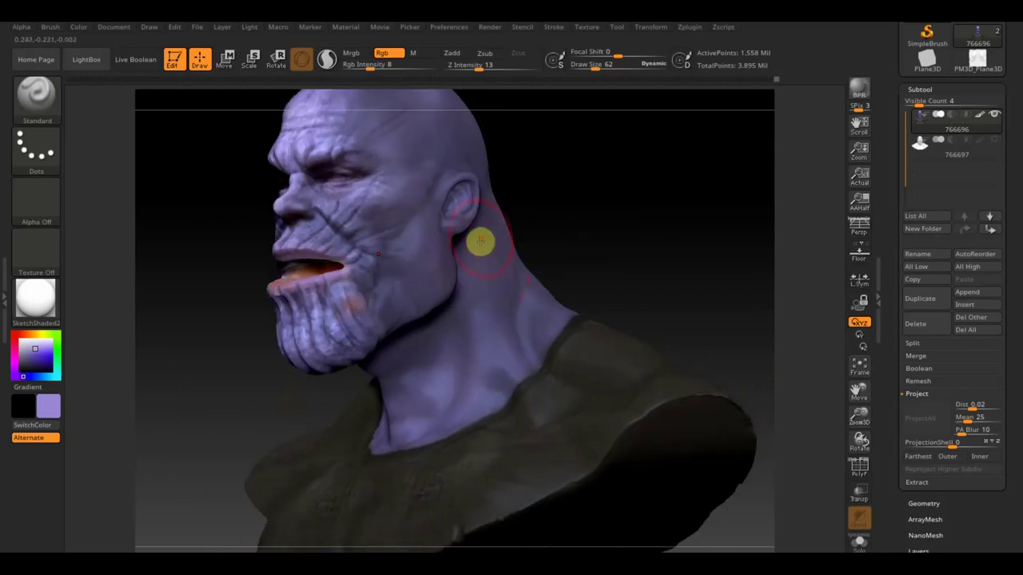
{"action": "left_click_drag", "start_coordinate": [372, 67], "coordinate": [355, 67]}
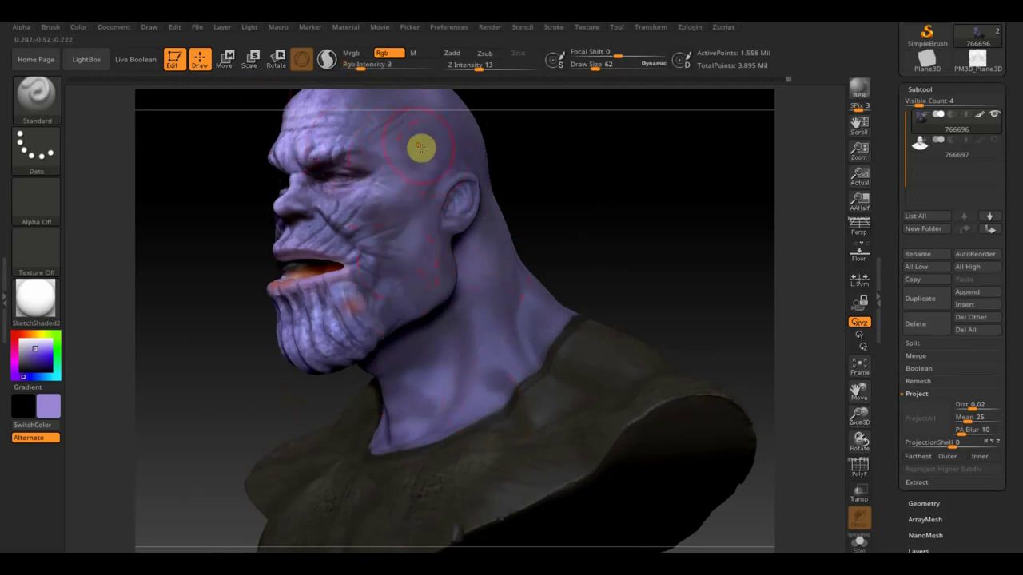
{"action": "left_click_drag", "start_coordinate": [540, 194], "coordinate": [525, 212]}
{"action": "key", "text": "c"}
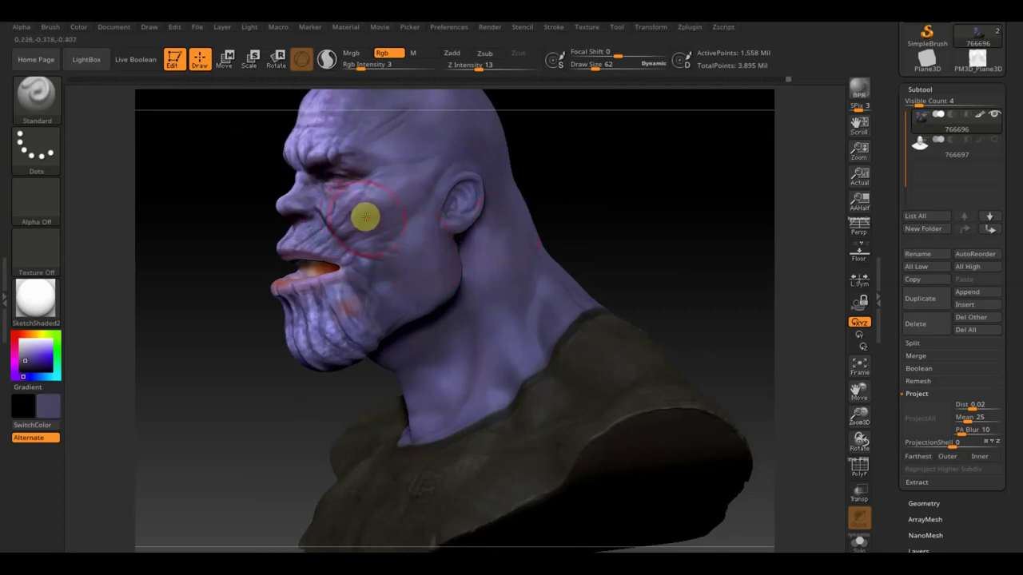
{"action": "left_click_drag", "start_coordinate": [589, 180], "coordinate": [543, 212]}
{"action": "key", "text": "c"}
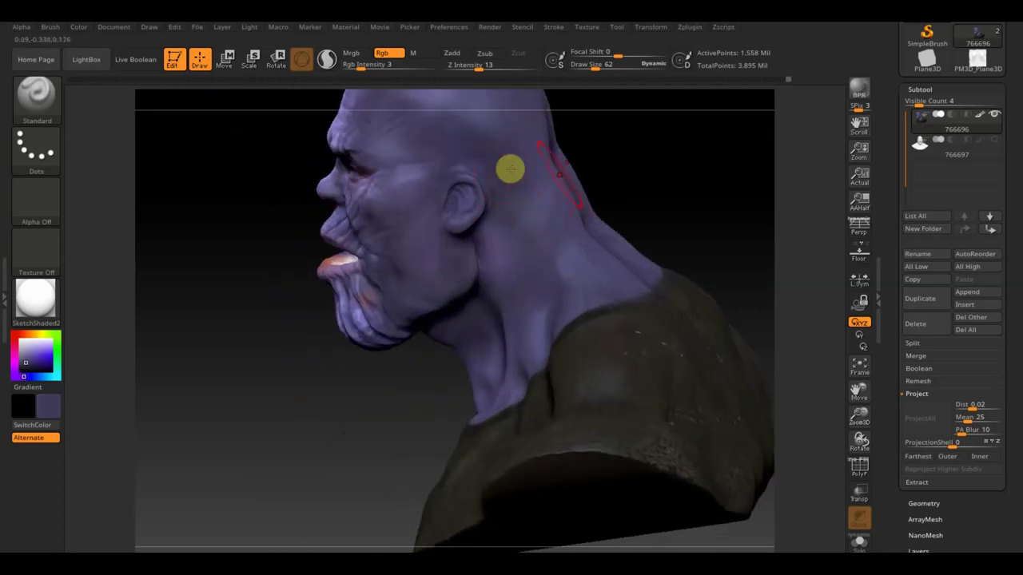
{"action": "left_click_drag", "start_coordinate": [630, 173], "coordinate": [589, 314]}
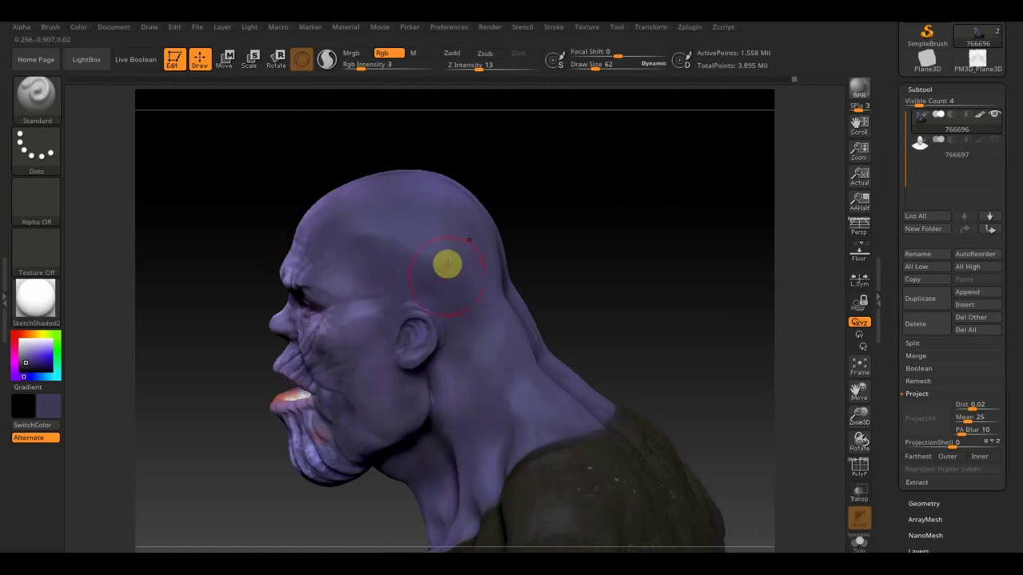
{"action": "left_click", "coordinate": [390, 64]}
{"action": "type", "text": "5"}
Step: Raise RGB intensity to 37 and paint purple over the back of the neck
{"action": "key", "text": "Return"}
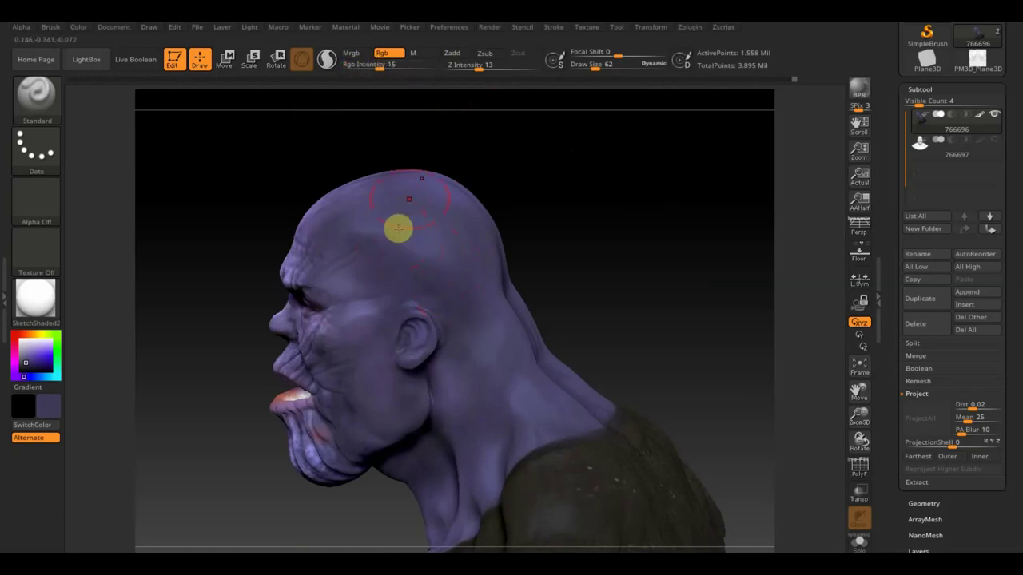
{"action": "left_click_drag", "start_coordinate": [385, 64], "coordinate": [392, 64]}
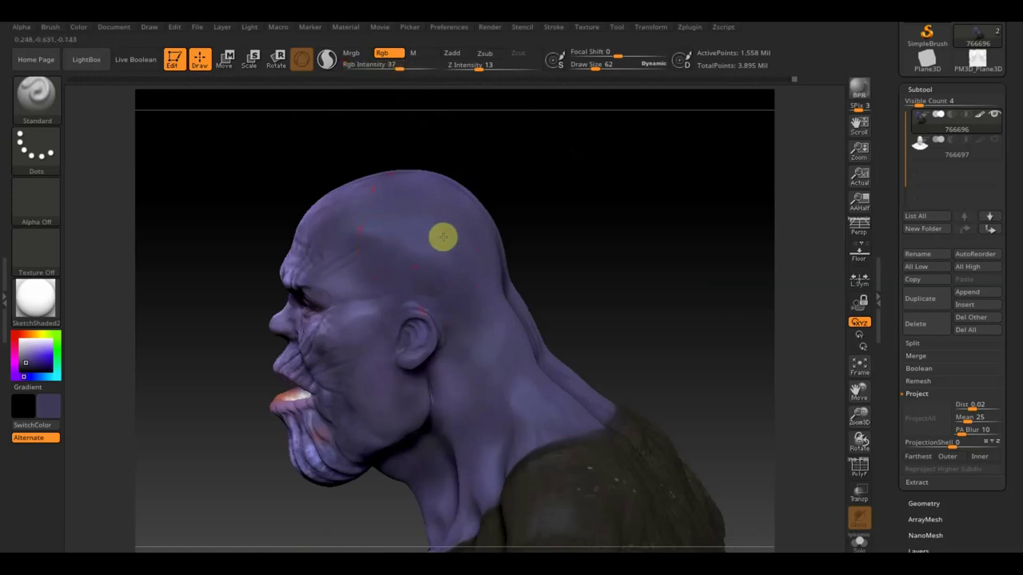
{"action": "mouse_move", "coordinate": [501, 325]}
{"action": "right_mouse_down"}
{"action": "mouse_move", "coordinate": [527, 240]}
{"action": "mouse_move", "coordinate": [518, 274]}
{"action": "right_mouse_up"}
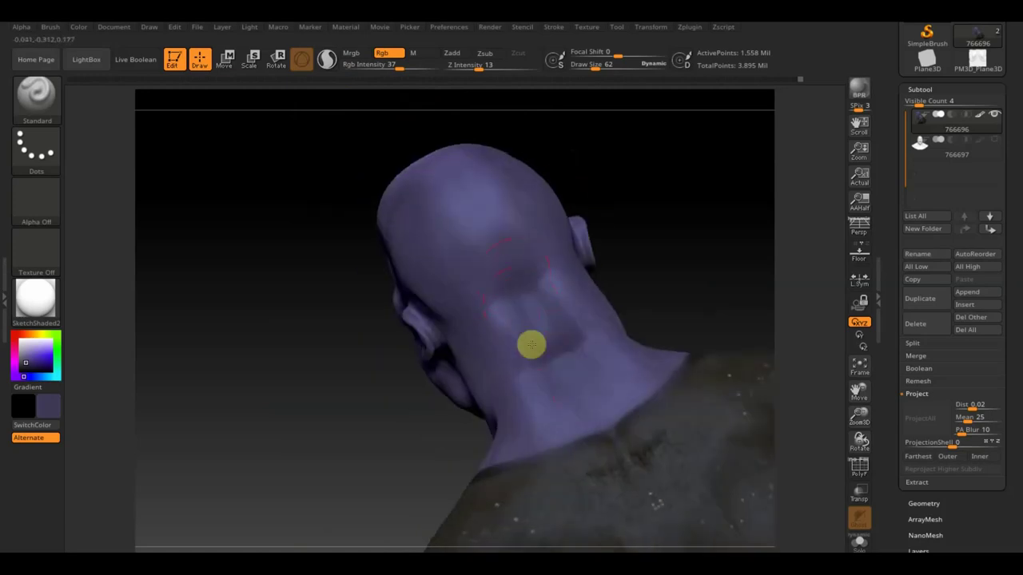
{"action": "left_click_drag", "start_coordinate": [499, 454], "coordinate": [607, 389]}
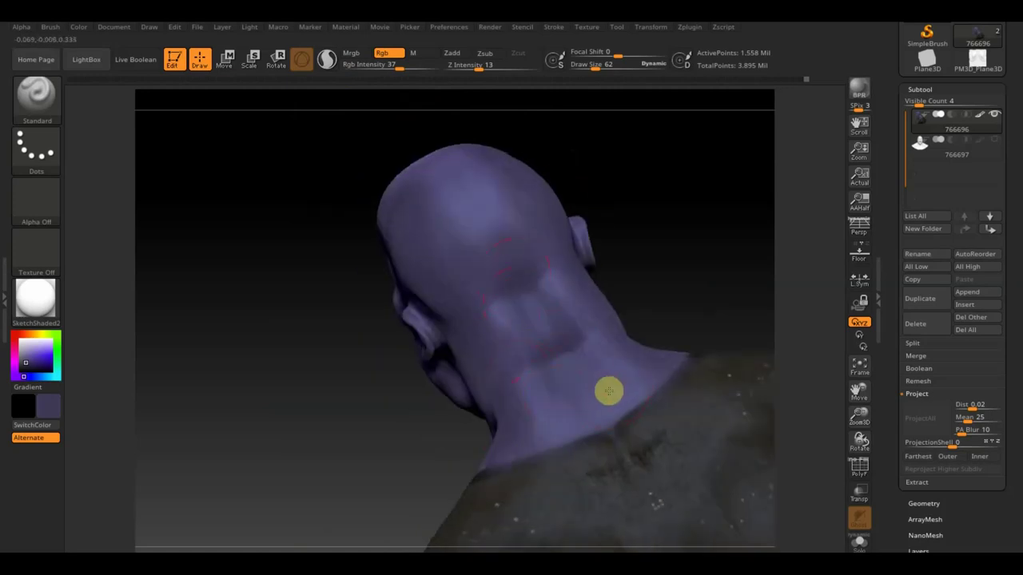
Step: Smooth the red streaks off the chin and shrink the brush to draw size 15
{"action": "left_click_drag", "start_coordinate": [626, 196], "coordinate": [600, 230]}
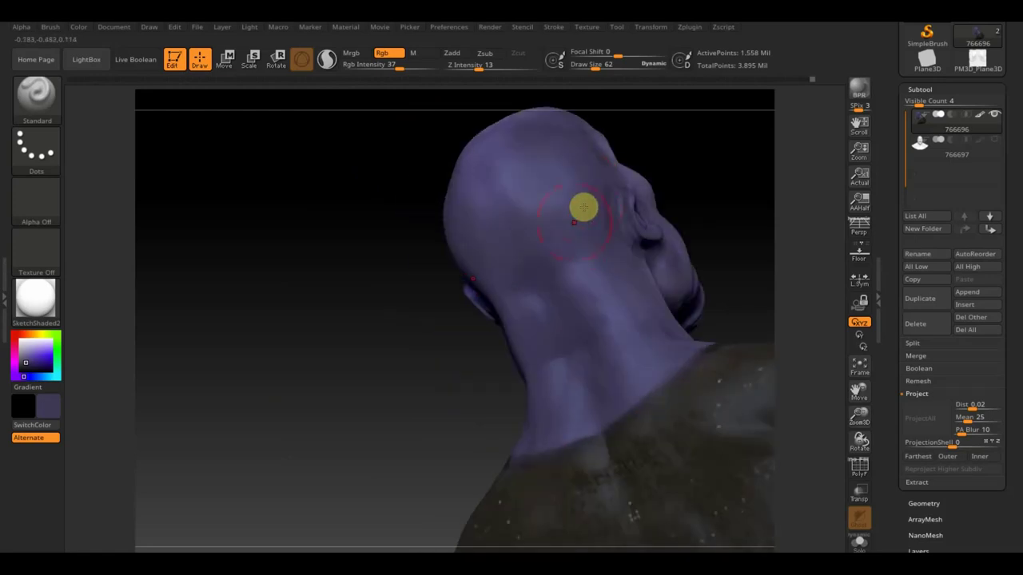
{"action": "left_click_drag", "start_coordinate": [285, 357], "coordinate": [349, 338]}
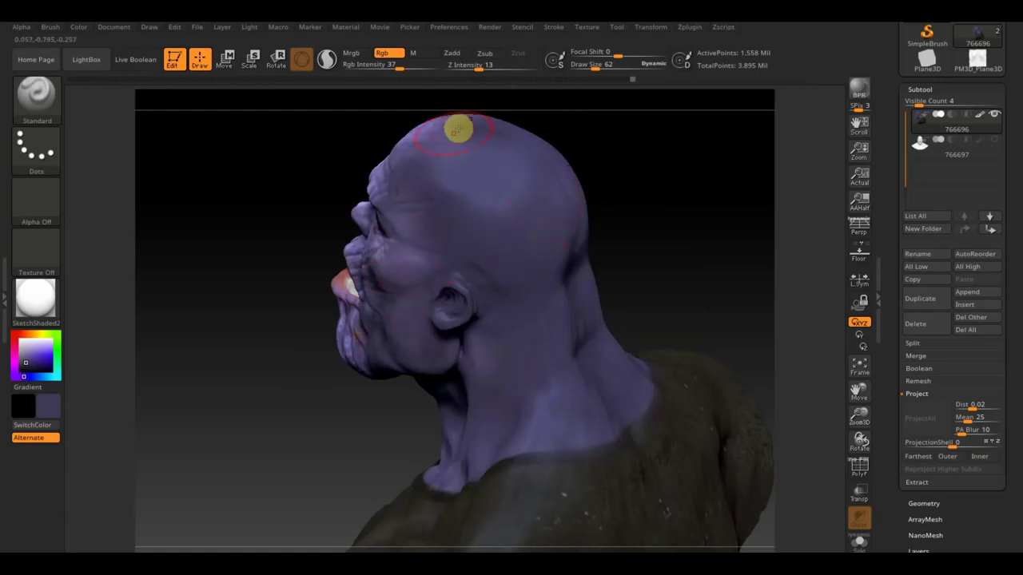
{"action": "mouse_move", "coordinate": [612, 232]}
{"action": "left_mouse_down"}
{"action": "mouse_move", "coordinate": [623, 196]}
{"action": "mouse_move", "coordinate": [530, 276]}
{"action": "left_mouse_up"}
{"action": "left_click_drag", "start_coordinate": [312, 365], "coordinate": [335, 363]}
{"action": "mouse_move", "coordinate": [643, 269]}
{"action": "left_mouse_down", "text": "alt"}
{"action": "mouse_move", "coordinate": [692, 332]}
{"action": "mouse_move", "coordinate": [679, 224]}
{"action": "left_mouse_up", "text": "alt"}
{"action": "left_click_drag", "start_coordinate": [595, 64], "coordinate": [583, 67]}
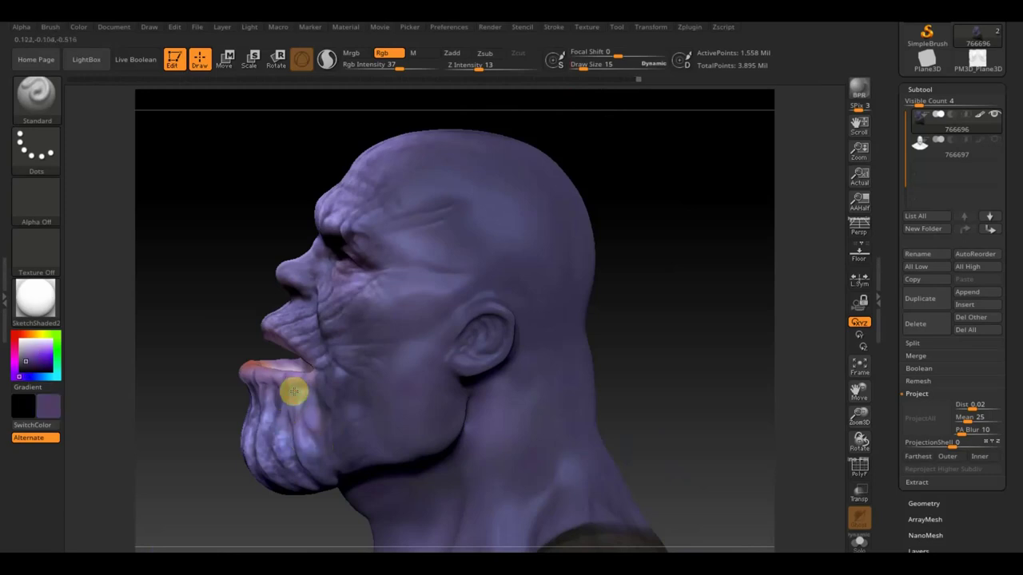
Step: Touch up the chin's purple, then set the brush to draw size 86 and RGB intensity 21
{"action": "left_click_drag", "start_coordinate": [294, 409], "coordinate": [311, 432]}
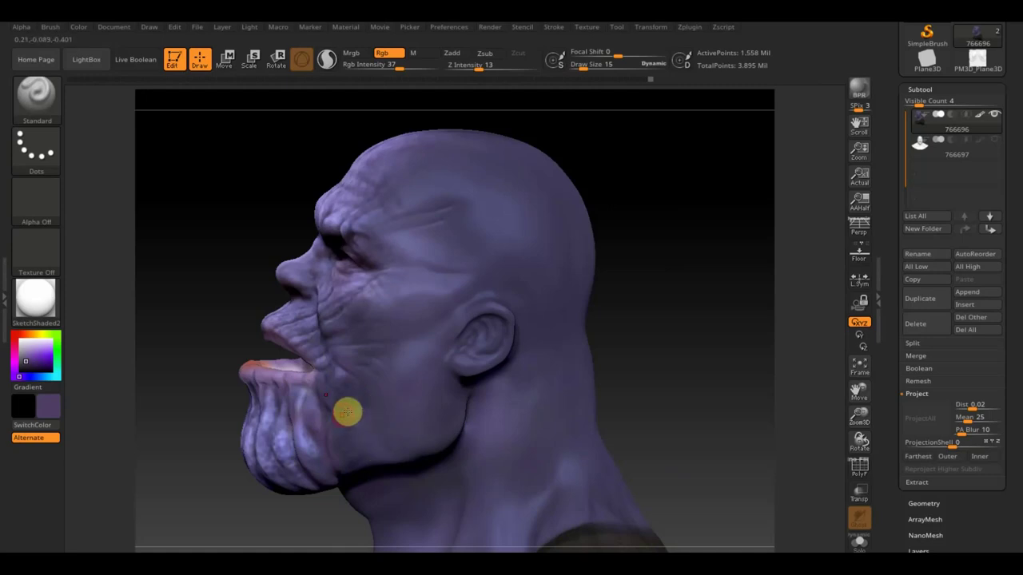
{"action": "left_click_drag", "start_coordinate": [658, 71], "coordinate": [596, 69]}
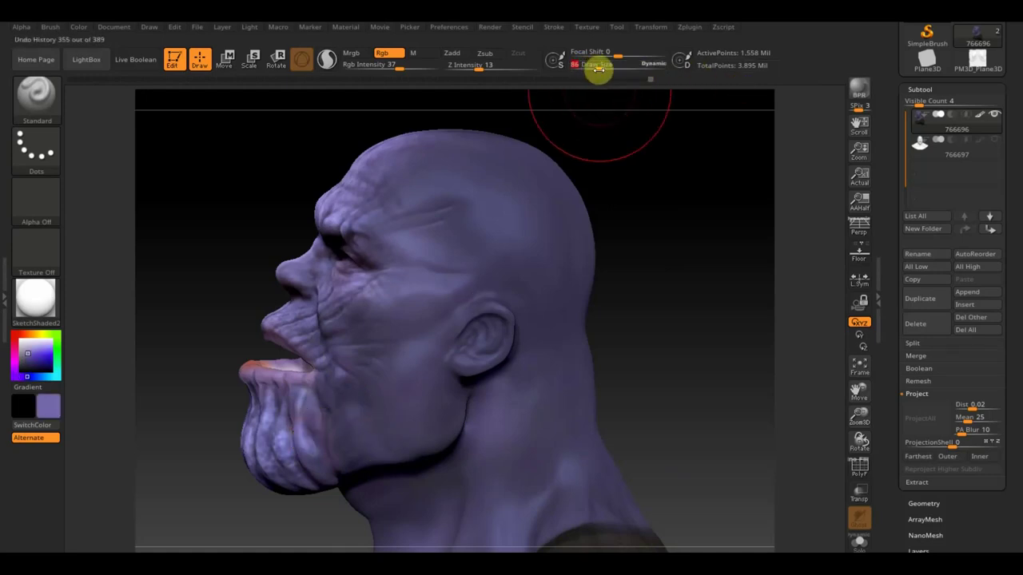
{"action": "left_click_drag", "start_coordinate": [402, 66], "coordinate": [387, 70]}
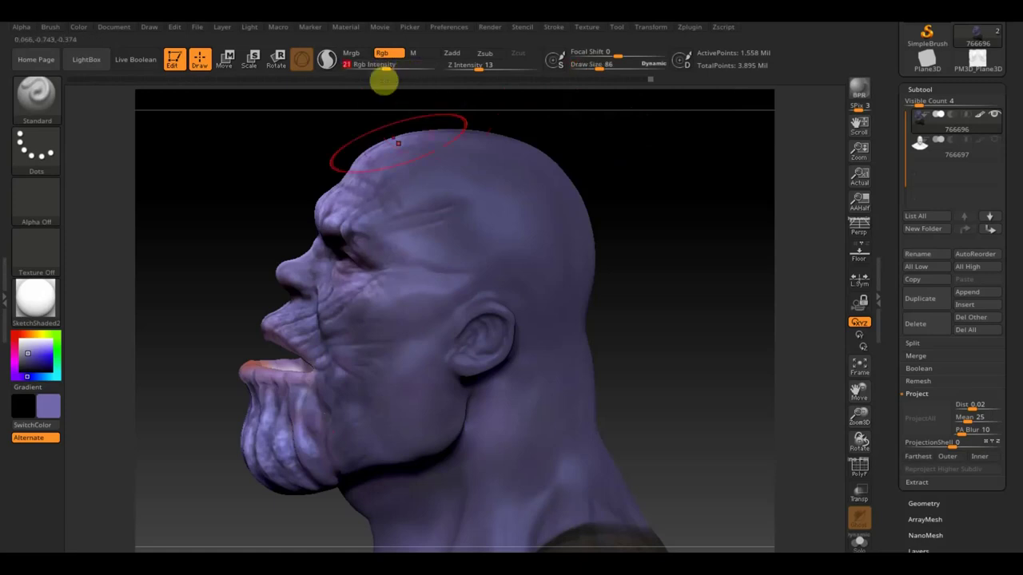
{"action": "mouse_move", "coordinate": [568, 368]}
{"action": "left_mouse_down"}
{"action": "mouse_move", "coordinate": [660, 312]}
{"action": "mouse_move", "coordinate": [727, 331]}
{"action": "mouse_move", "coordinate": [690, 357]}
{"action": "left_mouse_up"}
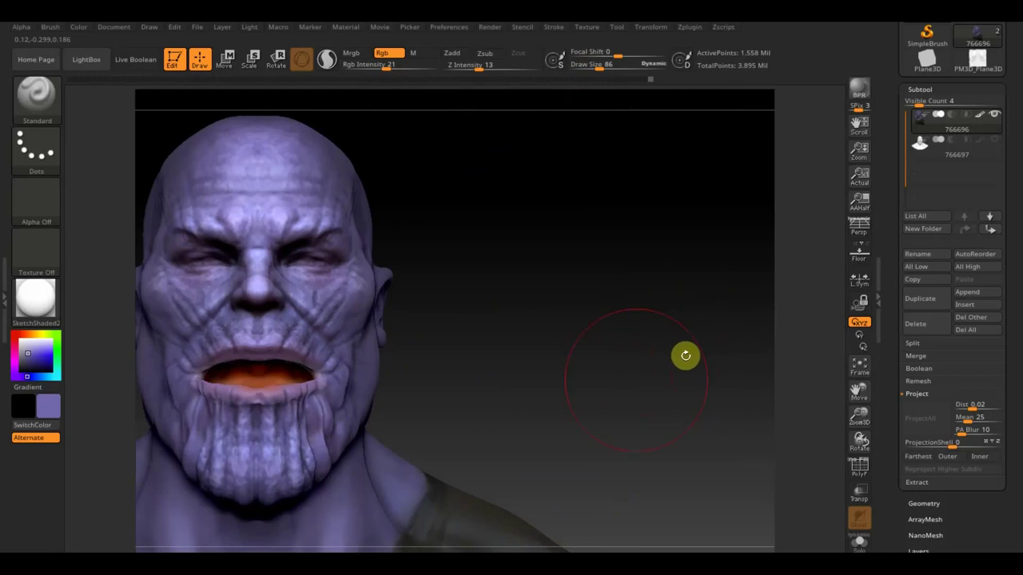
{"action": "mouse_move", "coordinate": [591, 407]}
{"action": "left_mouse_down"}
{"action": "mouse_move", "coordinate": [589, 327]}
{"action": "mouse_move", "coordinate": [643, 322]}
{"action": "mouse_move", "coordinate": [633, 302]}
{"action": "mouse_move", "coordinate": [646, 296]}
{"action": "mouse_move", "coordinate": [620, 322]}
{"action": "left_mouse_up"}
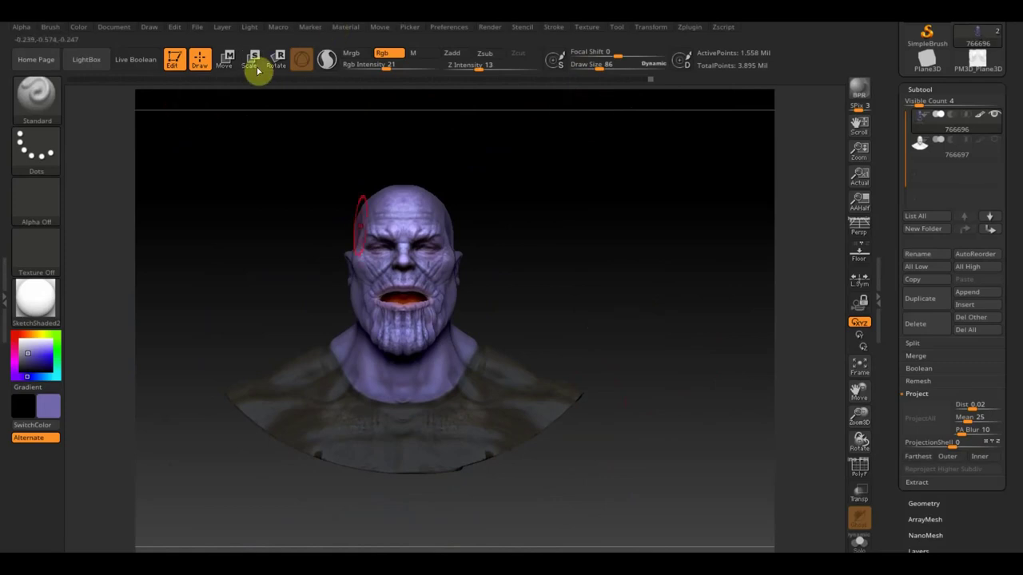
Step: Start Load Brush from the brush palette and look inside the ВСЕ для SculptGL folder
{"action": "left_click", "coordinate": [44, 91]}
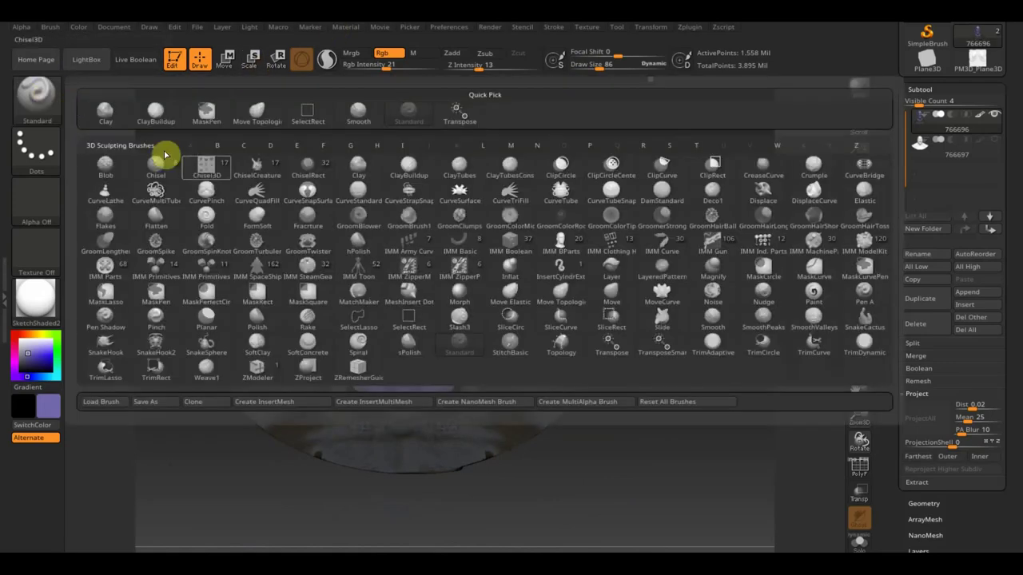
{"action": "left_click", "coordinate": [109, 407]}
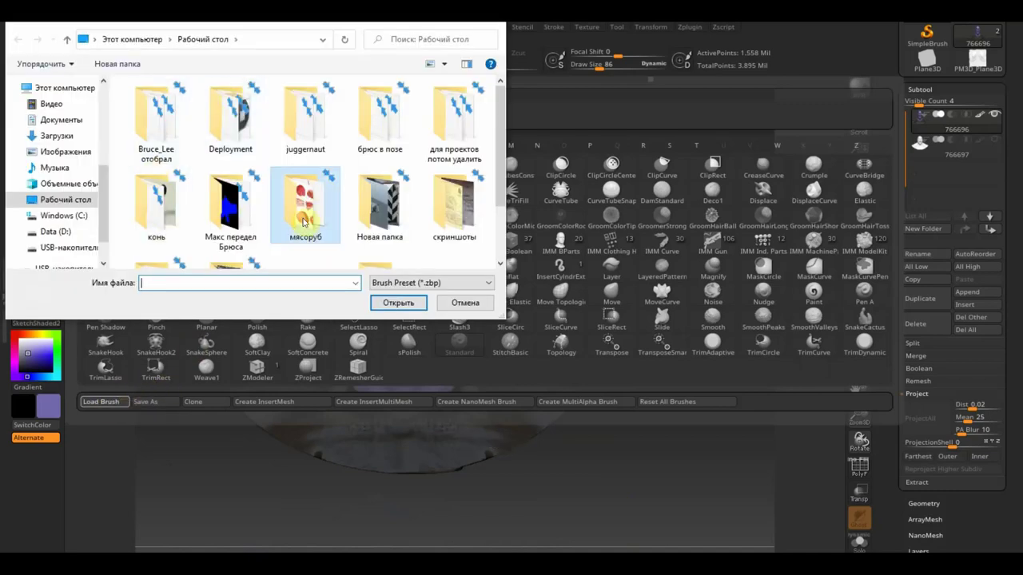
{"action": "left_click", "coordinate": [305, 221]}
{"action": "scroll", "coordinate": [304, 221], "scroll_direction": "down", "scroll_amount": 1}
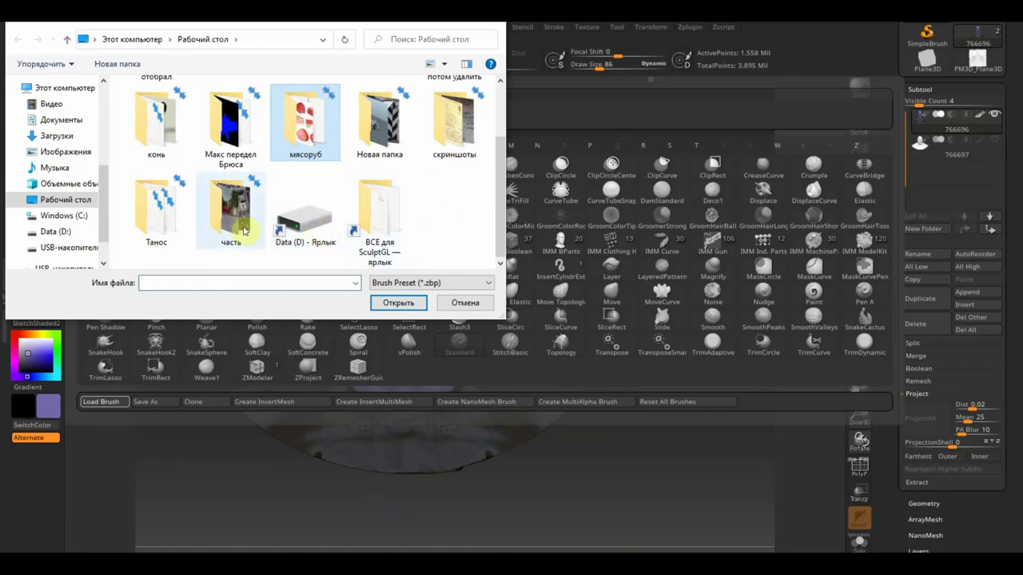
{"action": "left_click", "coordinate": [369, 231]}
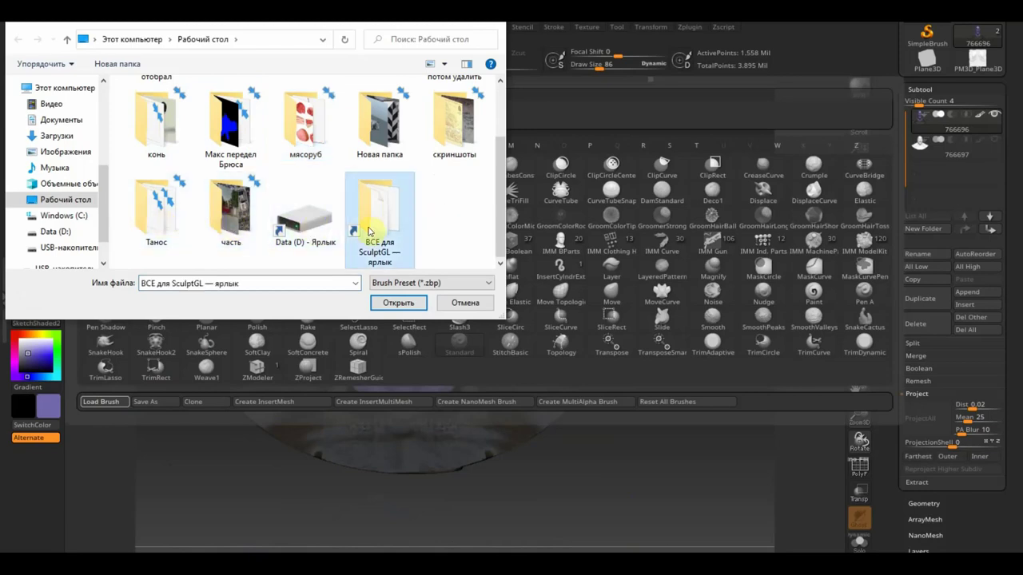
{"action": "double_click", "coordinate": [369, 231]}
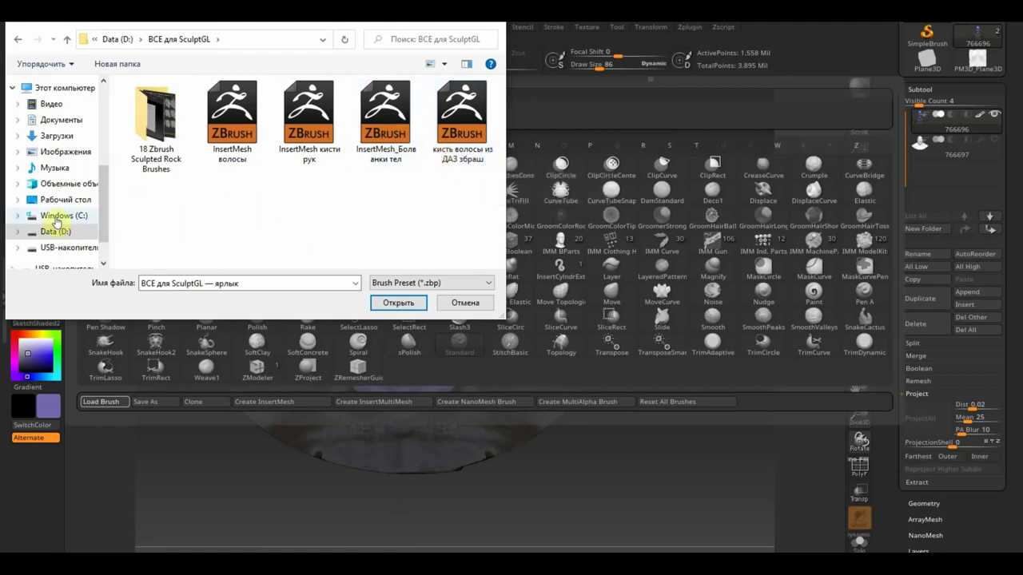
Step: Browse to Data (D:)\все для ЗБРАШ\еще кисти and load InsertMesh1челюсть.zbp
{"action": "left_click", "coordinate": [52, 201]}
{"action": "left_click", "coordinate": [62, 216]}
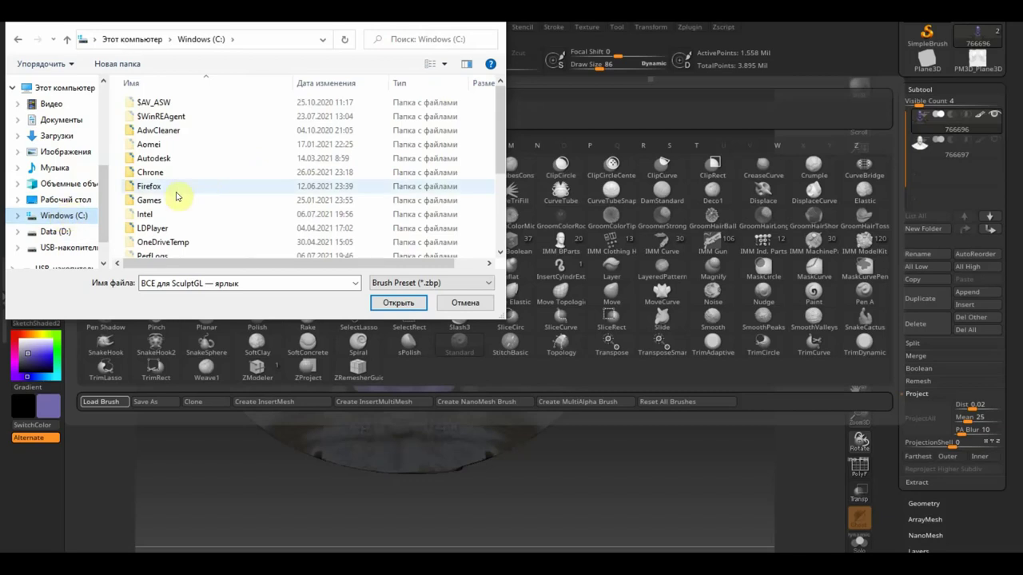
{"action": "left_click", "coordinate": [60, 232]}
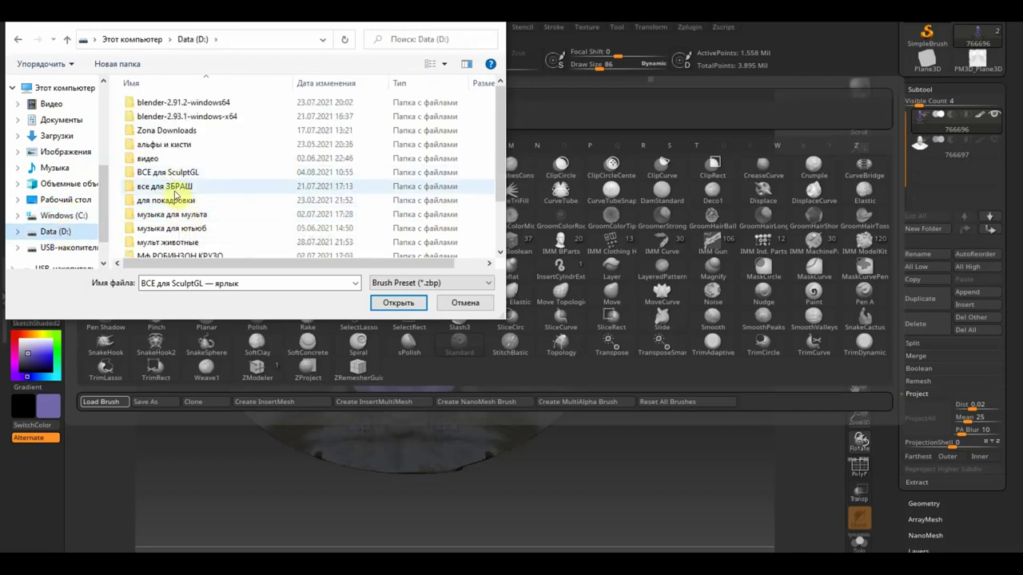
{"action": "double_click", "coordinate": [175, 190]}
{"action": "double_click", "coordinate": [168, 199]}
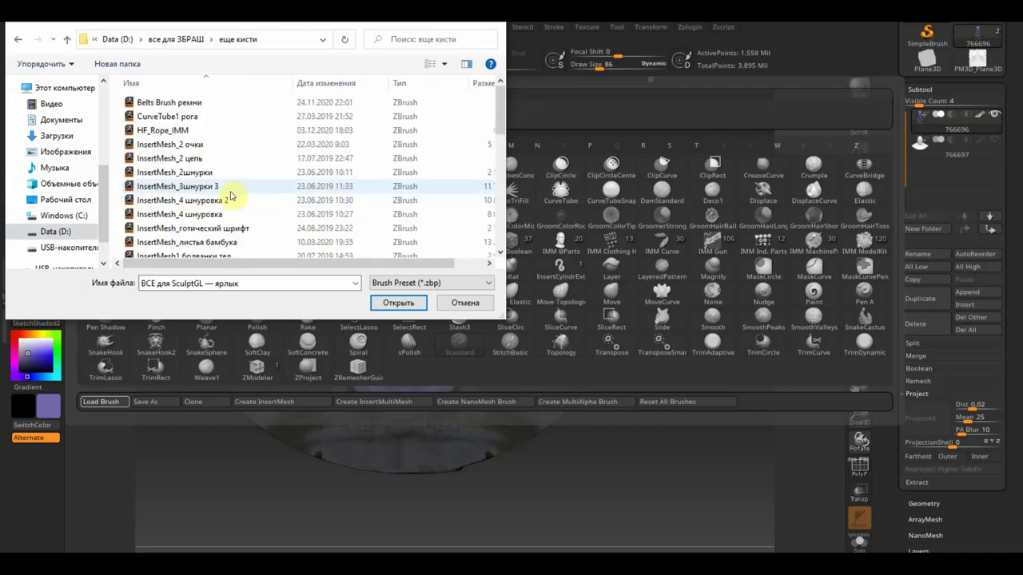
{"action": "left_click_drag", "start_coordinate": [230, 196], "coordinate": [247, 158]}
{"action": "scroll", "coordinate": [247, 160], "scroll_direction": "down", "scroll_amount": 4}
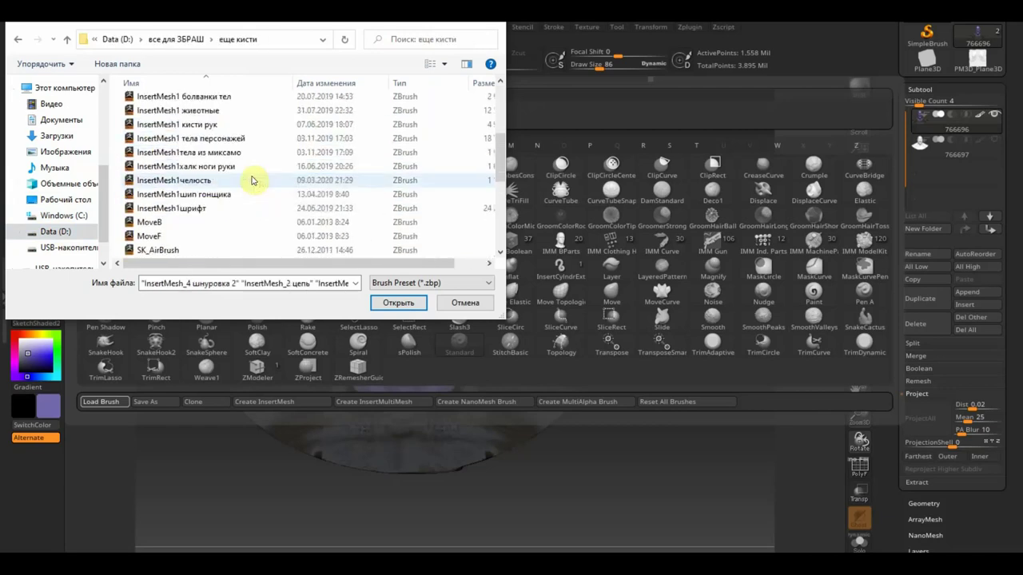
{"action": "double_click", "coordinate": [199, 194]}
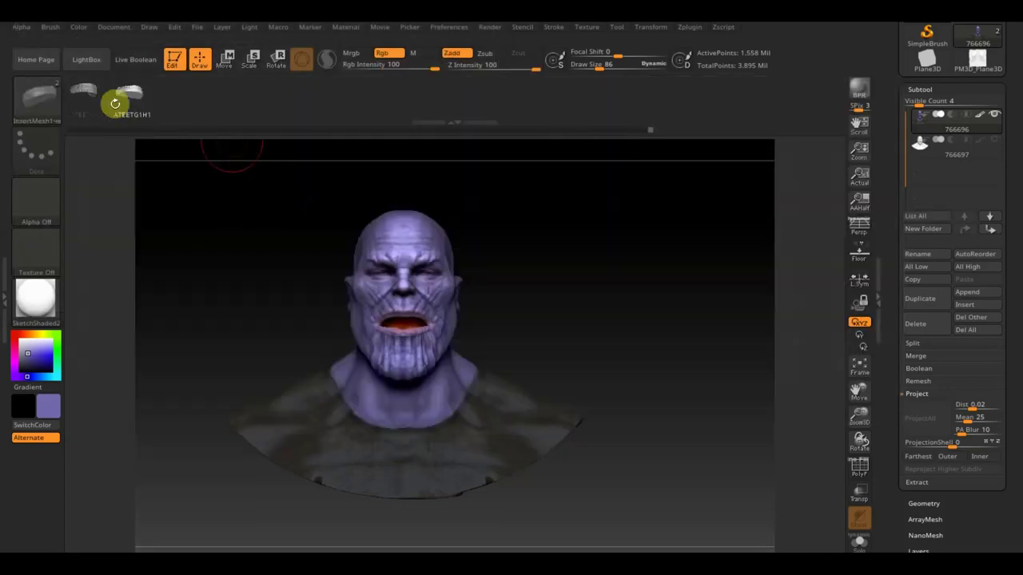
{"action": "mouse_move", "coordinate": [951, 148]}
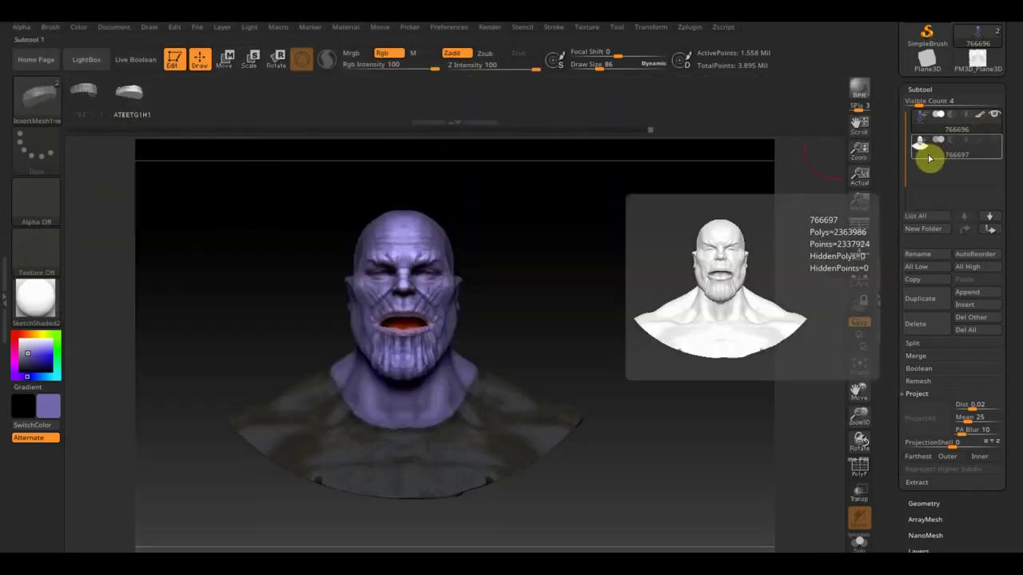
Step: Insert the upper and lower InsertMesh teeth onto the bust, undoing one misplaced insert
{"action": "left_click", "coordinate": [928, 157]}
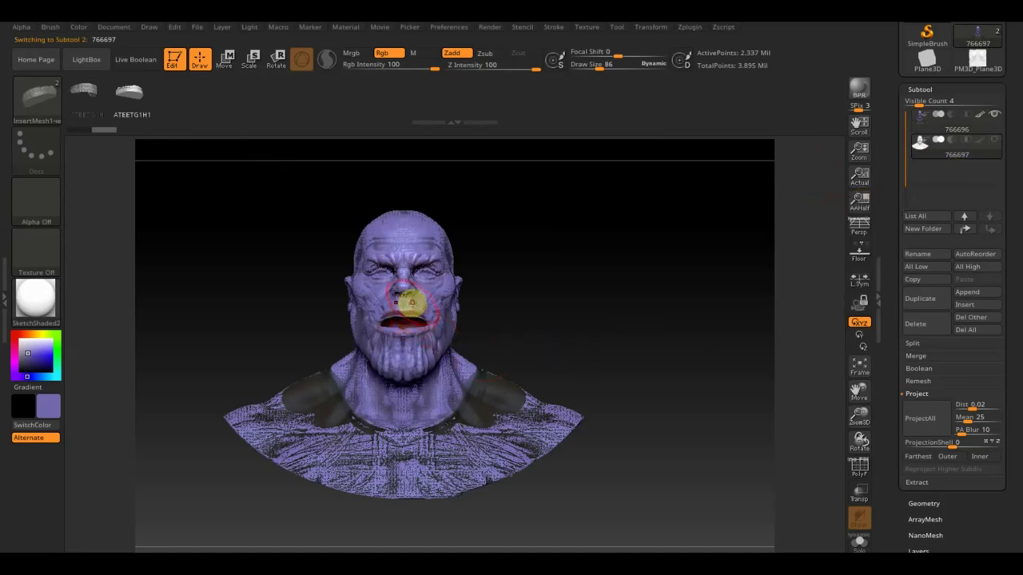
{"action": "mouse_move", "coordinate": [397, 303]}
{"action": "left_mouse_down"}
{"action": "mouse_move", "coordinate": [381, 346]}
{"action": "mouse_move", "coordinate": [353, 285]}
{"action": "left_mouse_up"}
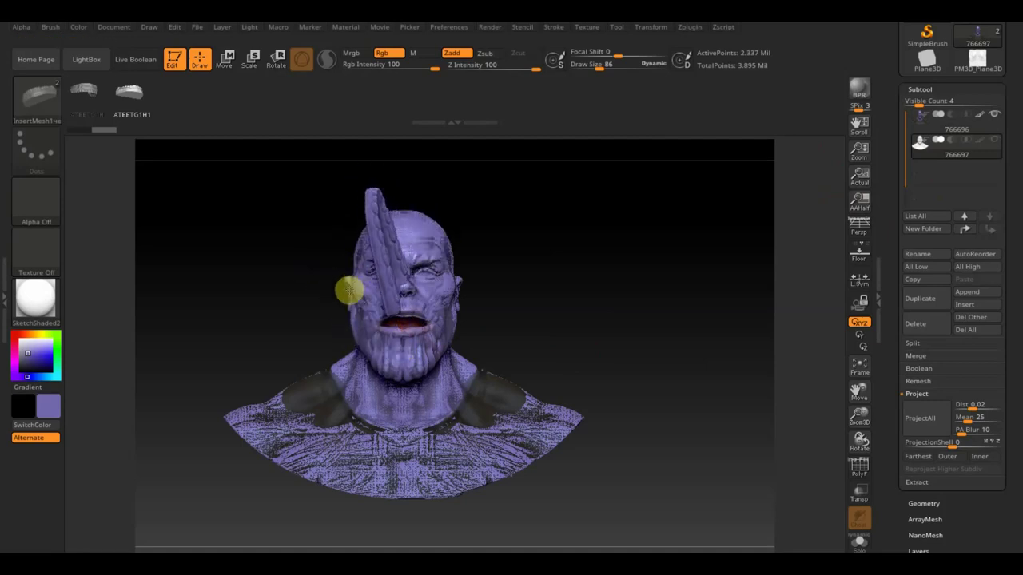
{"action": "left_click_drag", "start_coordinate": [350, 290], "coordinate": [347, 293]}
{"action": "key", "text": "ctrl+z"}
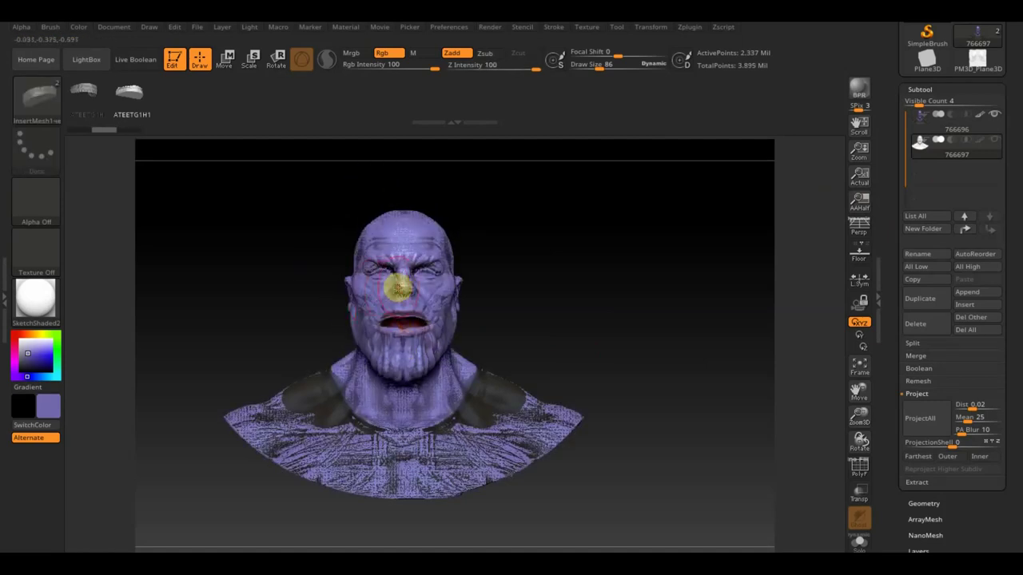
{"action": "left_click_drag", "start_coordinate": [399, 277], "coordinate": [405, 217]}
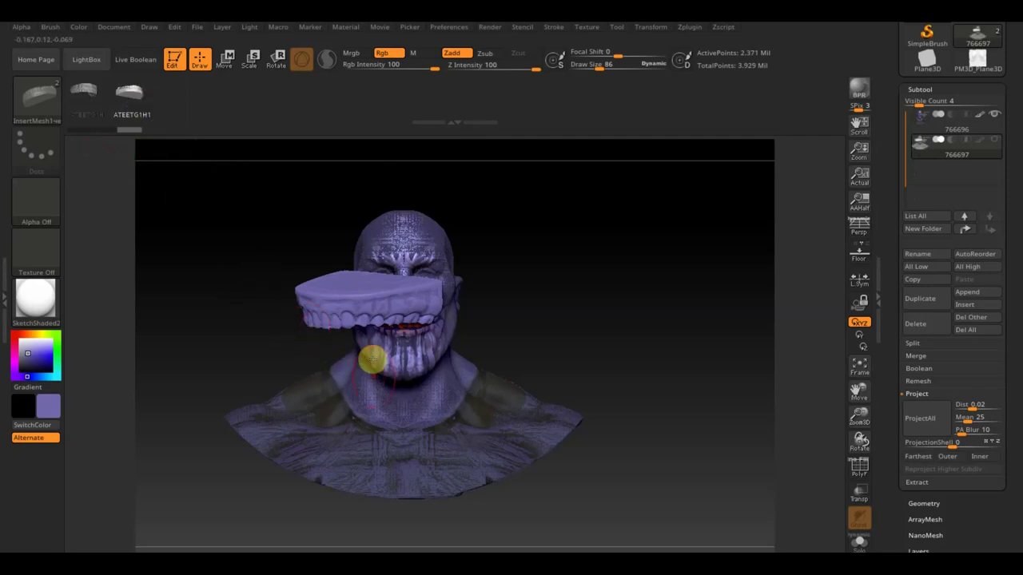
{"action": "left_click_drag", "start_coordinate": [393, 454], "coordinate": [391, 411]}
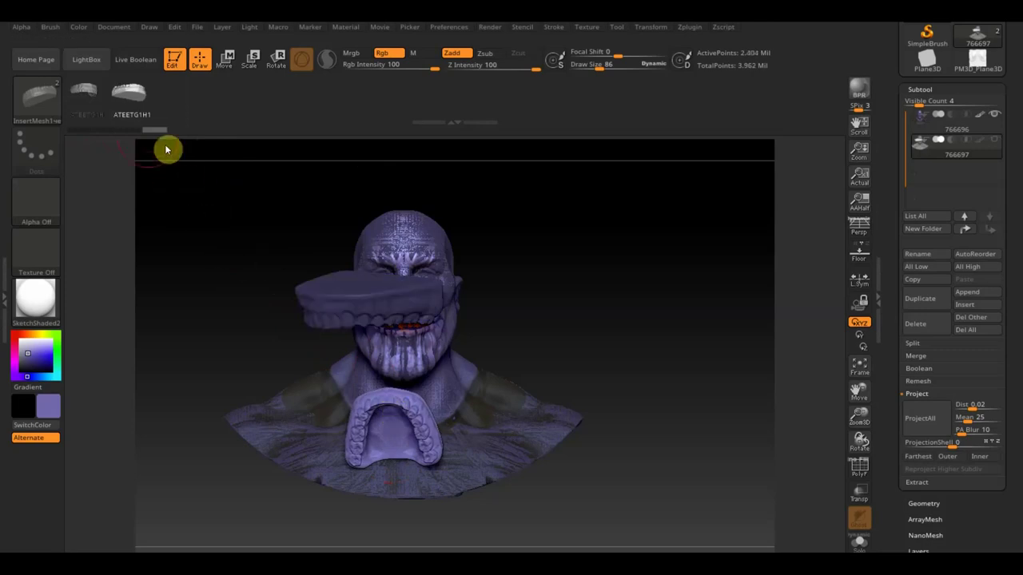
Step: Switch back to the Standard brush and clear the mask on the bust
{"action": "left_click", "coordinate": [48, 104]}
{"action": "left_click", "coordinate": [412, 113]}
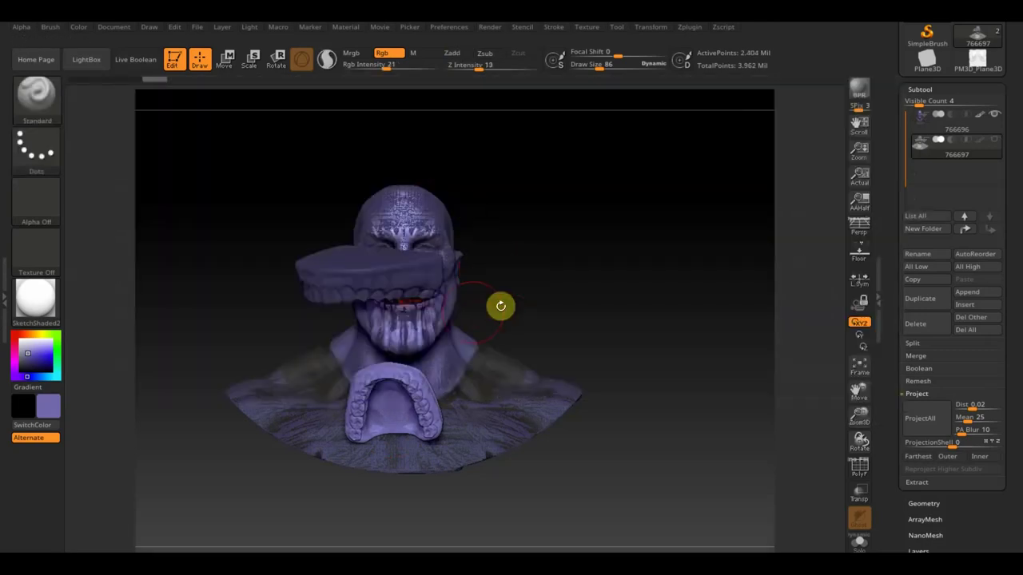
{"action": "mouse_move", "coordinate": [568, 318]}
{"action": "left_mouse_down"}
{"action": "mouse_move", "coordinate": [615, 318]}
{"action": "mouse_move", "coordinate": [605, 328]}
{"action": "left_mouse_up"}
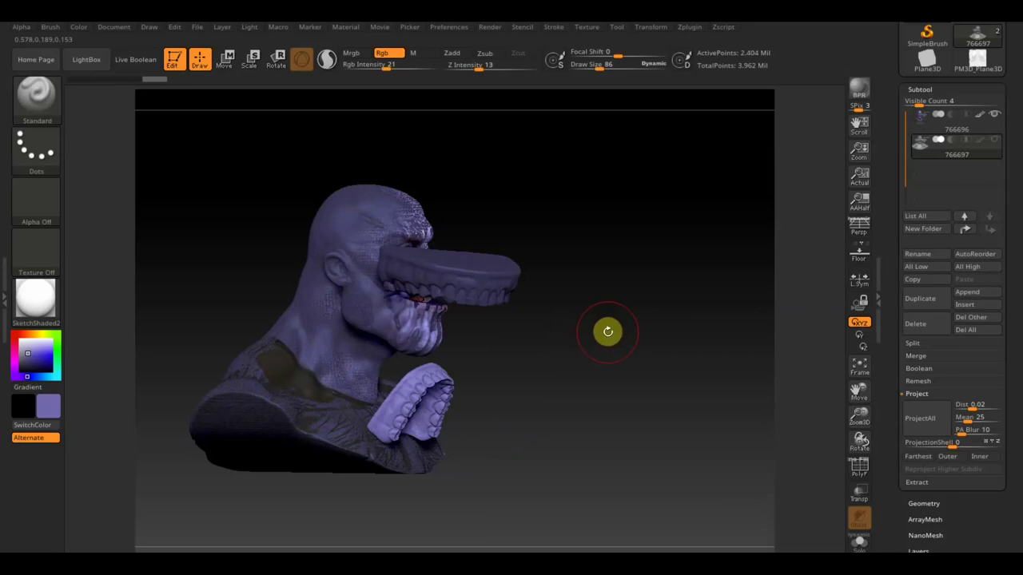
{"action": "key", "text": "ctrl"}
{"action": "left_click", "coordinate": [608, 335], "text": "ctrl"}
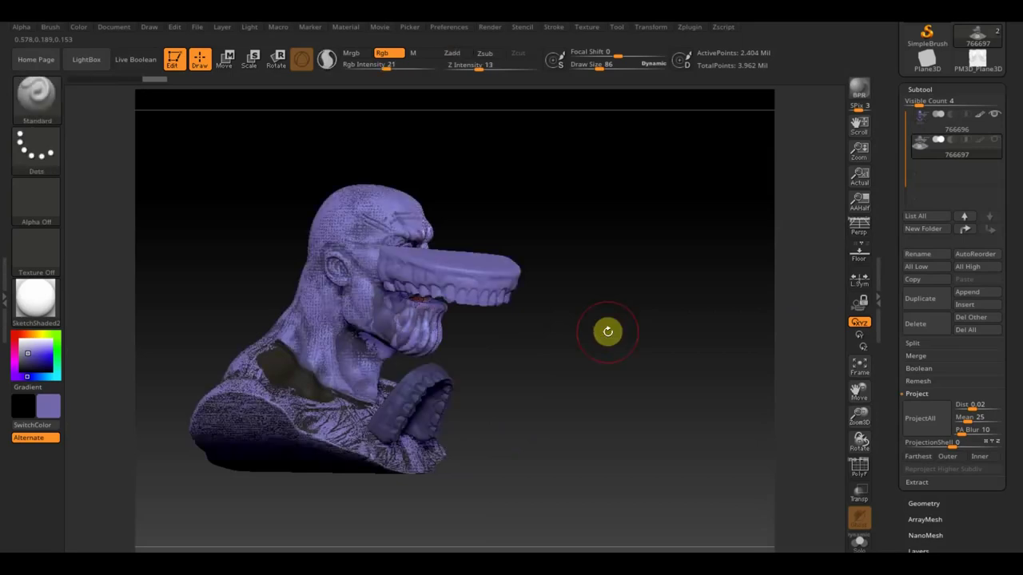
{"action": "mouse_move", "coordinate": [607, 331]}
{"action": "left_mouse_down"}
{"action": "mouse_move", "coordinate": [645, 326]}
{"action": "mouse_move", "coordinate": [625, 327]}
{"action": "left_mouse_up"}
{"action": "key", "text": "ctrl"}
Step: Delete hidden mesh parts via Geometry > Modify Topology and hide the head subtool to isolate the teeth
{"action": "left_click", "coordinate": [328, 300], "text": "ctrl+shift"}
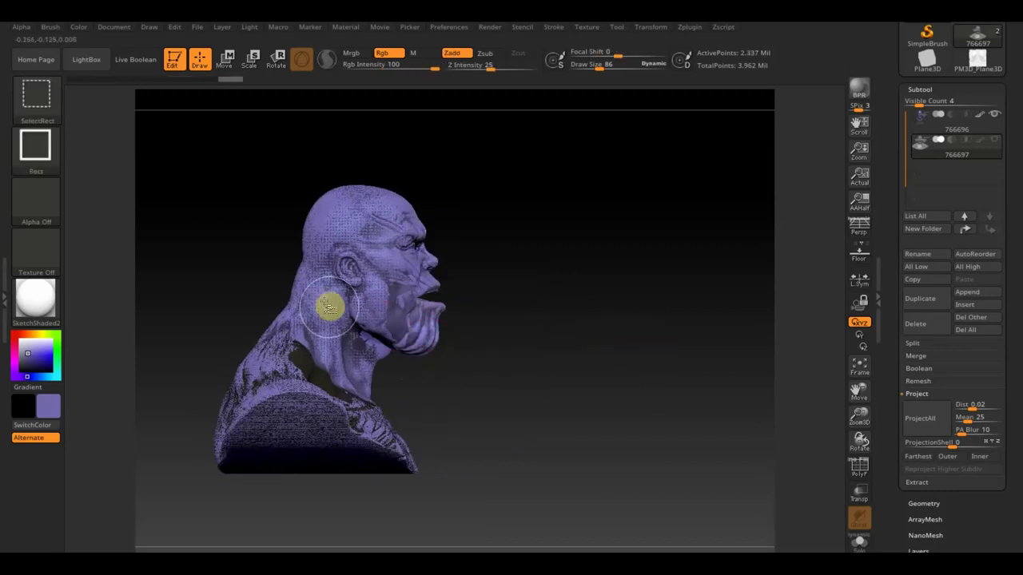
{"action": "left_click", "coordinate": [333, 310], "text": "ctrl+shift"}
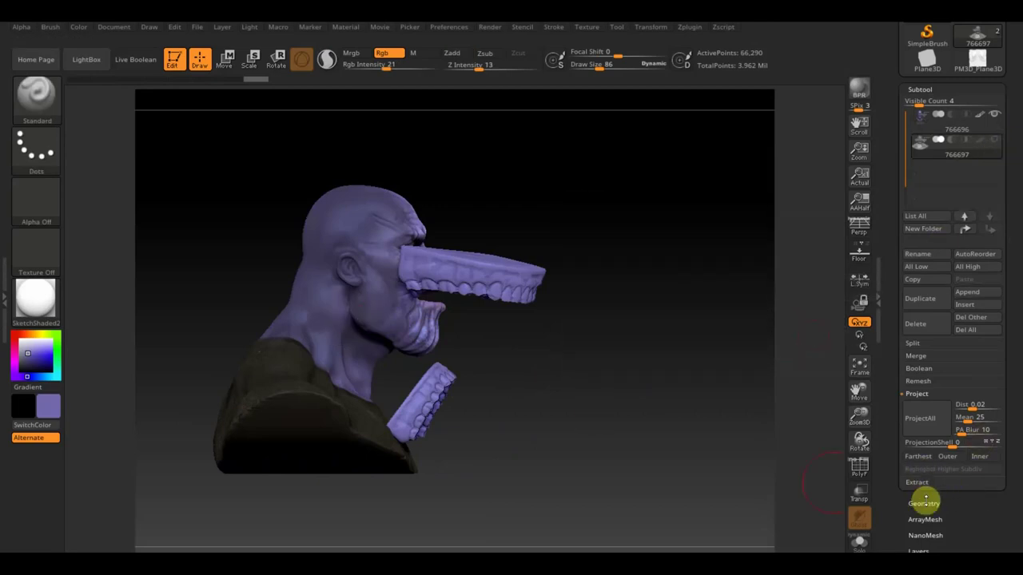
{"action": "left_click", "coordinate": [924, 501]}
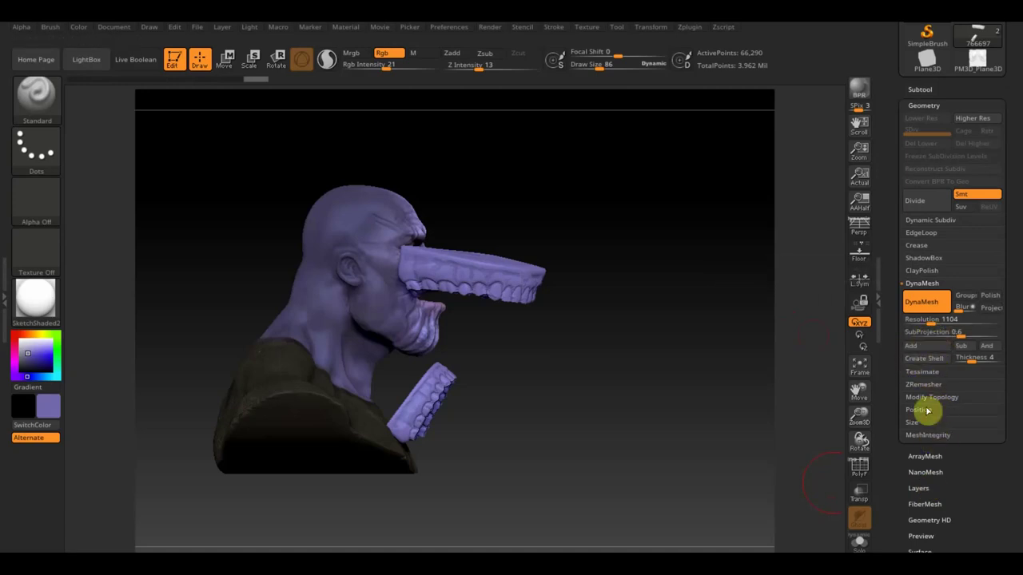
{"action": "left_click", "coordinate": [930, 397]}
{"action": "left_click", "coordinate": [929, 372]}
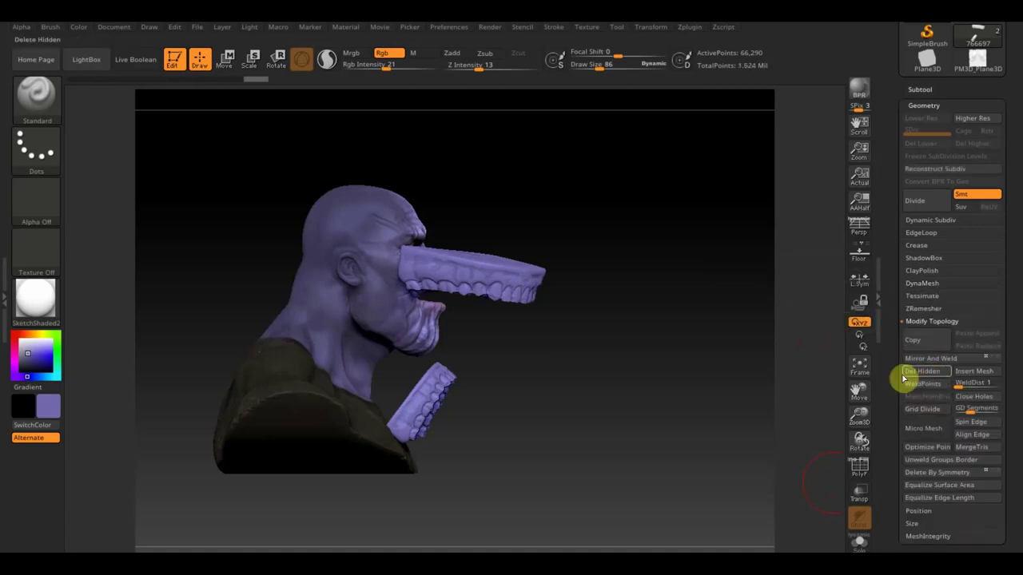
{"action": "left_click", "coordinate": [919, 89]}
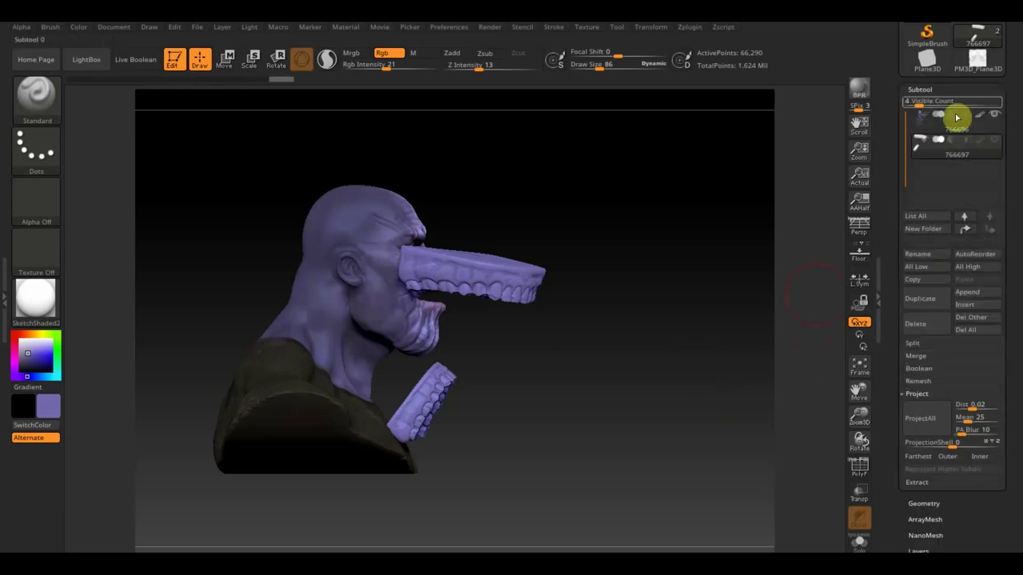
{"action": "left_click", "coordinate": [983, 117]}
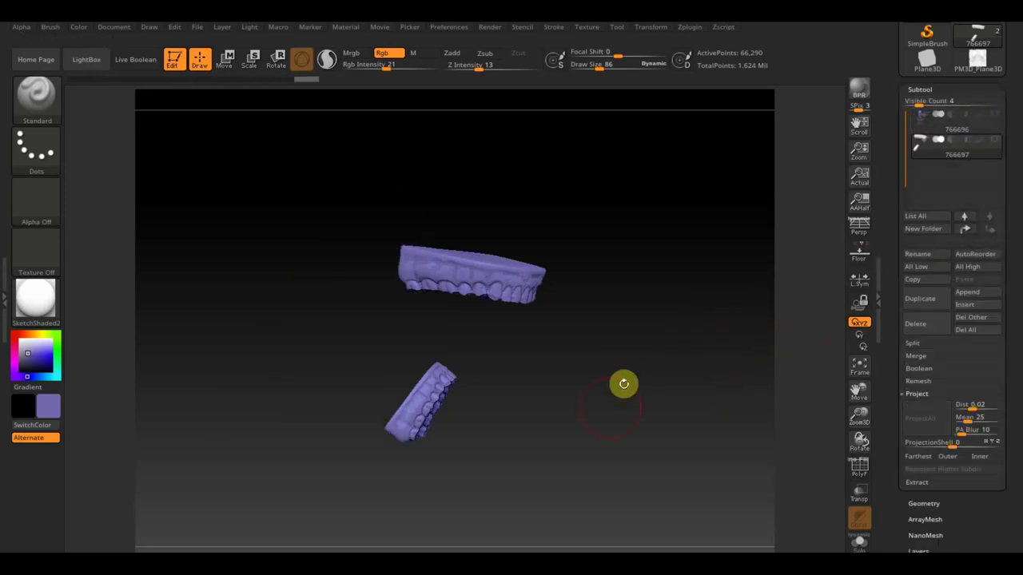
Step: Mask the lower teeth and run Subtool > Split > Groups Split to separate the upper and lower jaws
{"action": "mouse_move", "coordinate": [577, 488]}
{"action": "left_mouse_down"}
{"action": "mouse_move", "coordinate": [532, 468]}
{"action": "mouse_move", "coordinate": [568, 468]}
{"action": "left_mouse_up"}
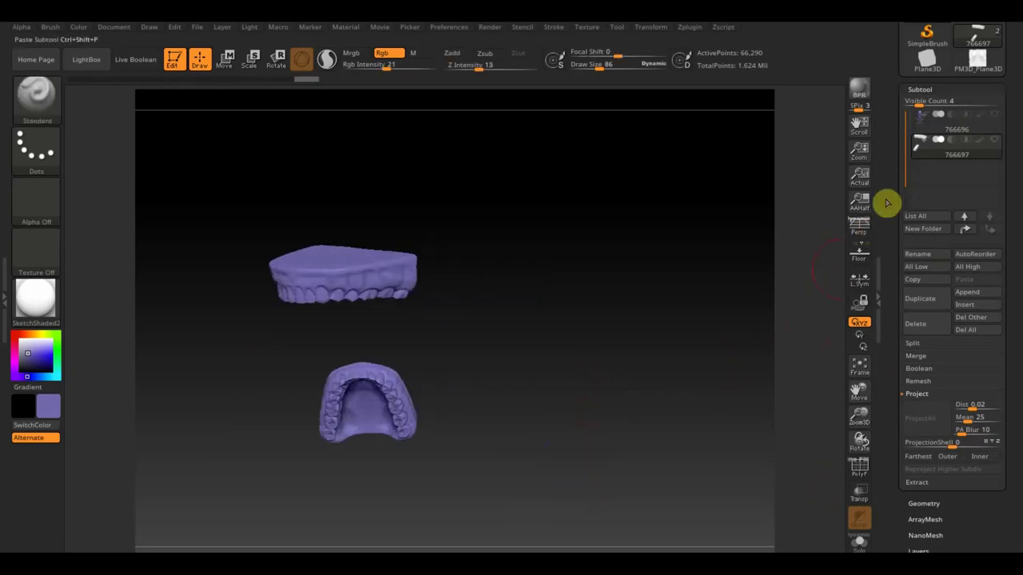
{"action": "mouse_move", "coordinate": [483, 344]}
{"action": "left_mouse_down", "text": "ctrl"}
{"action": "mouse_move", "coordinate": [295, 282]}
{"action": "mouse_move", "coordinate": [242, 204]}
{"action": "left_mouse_up", "text": "ctrl"}
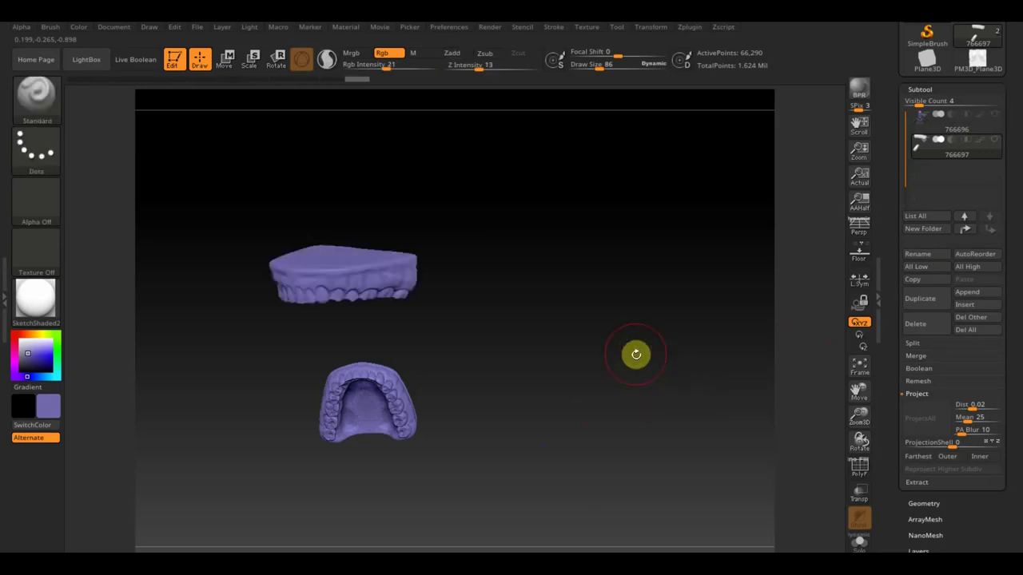
{"action": "left_click_drag", "start_coordinate": [496, 469], "coordinate": [279, 349], "text": "ctrl"}
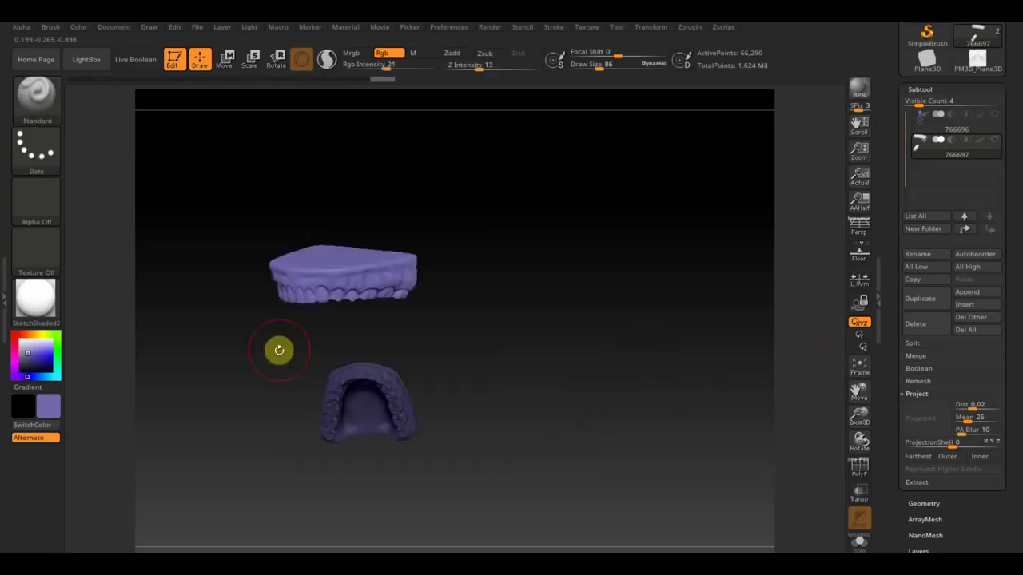
{"action": "left_click", "coordinate": [279, 350], "text": "ctrl"}
{"action": "left_click", "coordinate": [857, 395]}
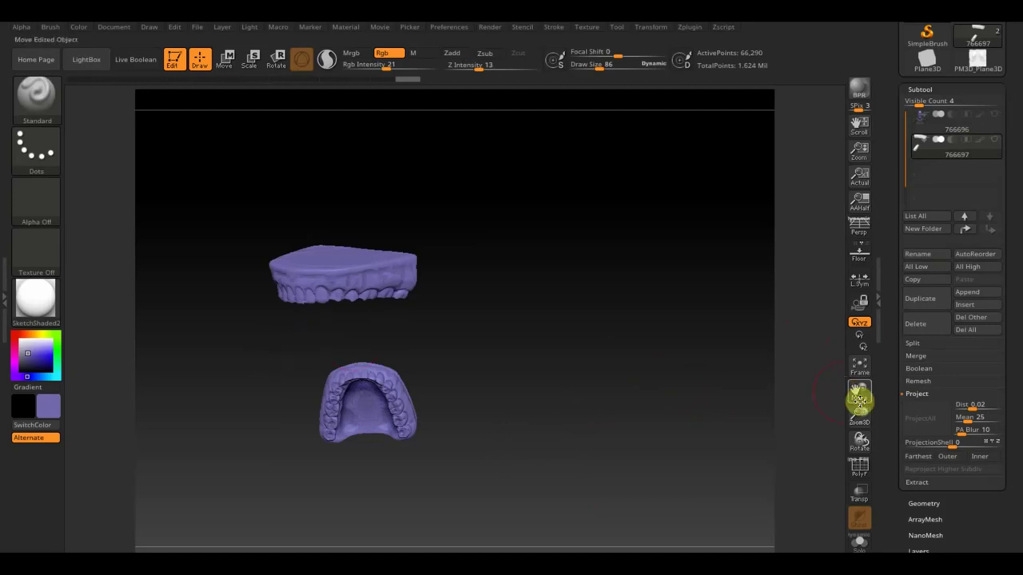
{"action": "left_click", "coordinate": [911, 344]}
{"action": "left_click", "coordinate": [966, 355]}
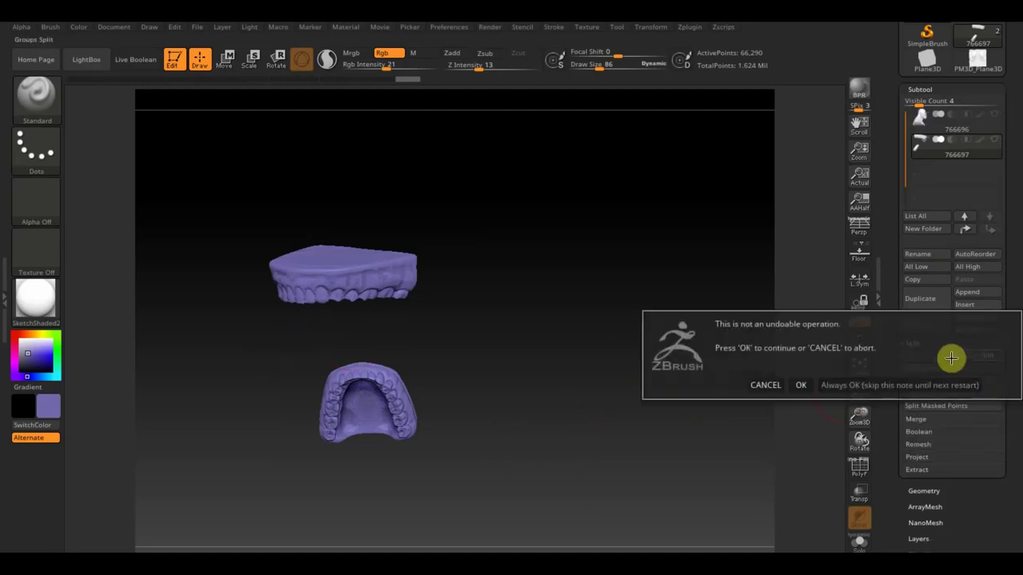
{"action": "left_click", "coordinate": [791, 384]}
{"action": "mouse_move", "coordinate": [919, 147]}
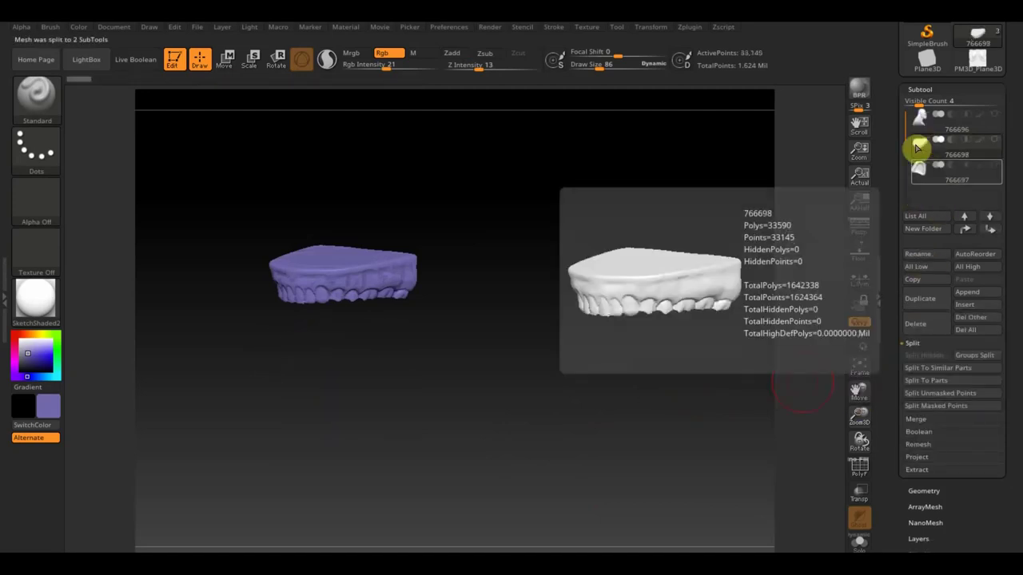
{"action": "left_click", "coordinate": [934, 154]}
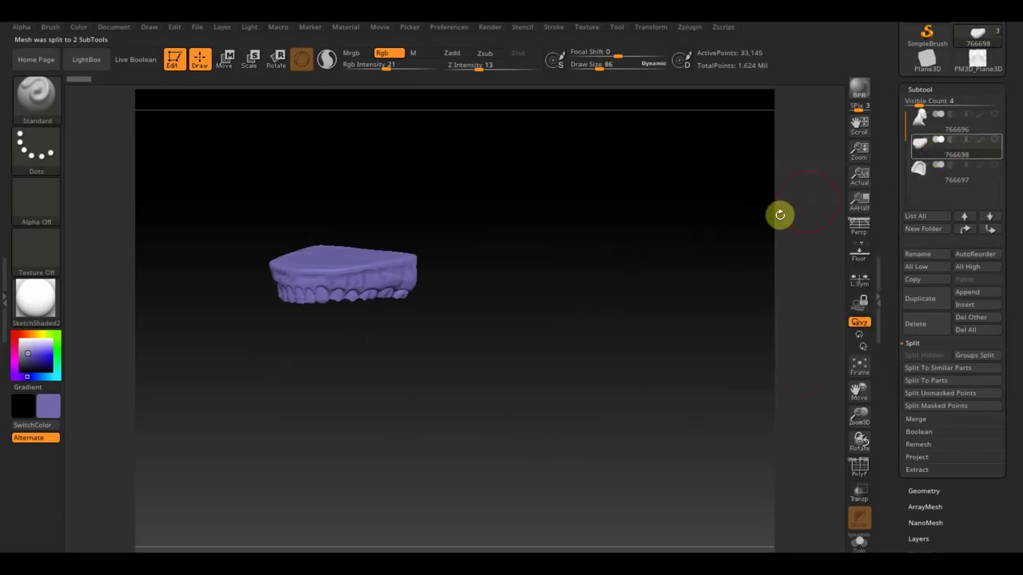
Step: Show the head and use the Move gizmo to position, rotate and shrink the upper teeth into the mouth
{"action": "left_click", "coordinate": [996, 117]}
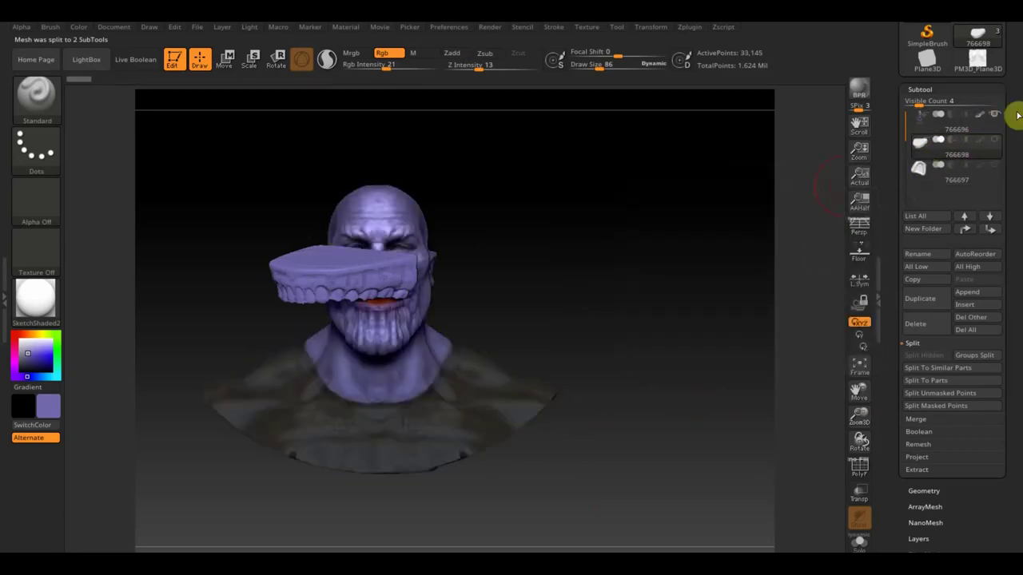
{"action": "left_click", "coordinate": [231, 60]}
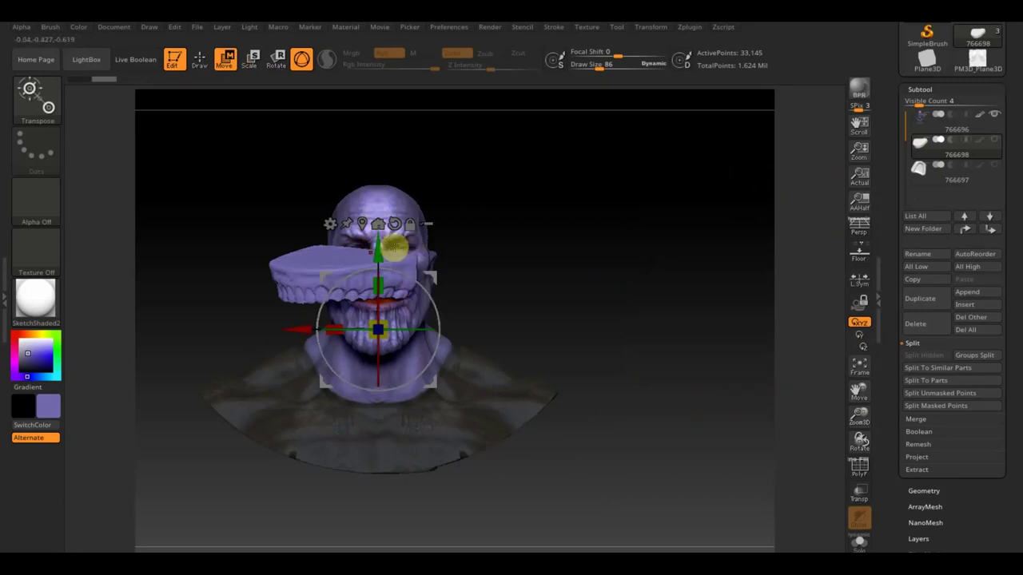
{"action": "mouse_move", "coordinate": [434, 279]}
{"action": "left_mouse_down"}
{"action": "mouse_move", "coordinate": [451, 275]}
{"action": "mouse_move", "coordinate": [472, 329]}
{"action": "mouse_move", "coordinate": [452, 305]}
{"action": "left_mouse_up"}
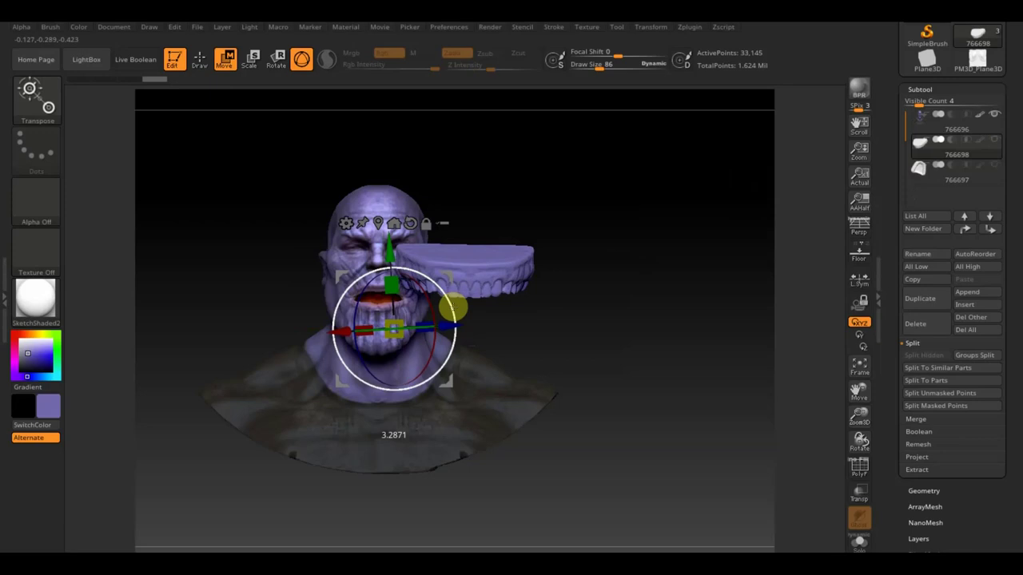
{"action": "left_click_drag", "start_coordinate": [452, 305], "coordinate": [442, 328]}
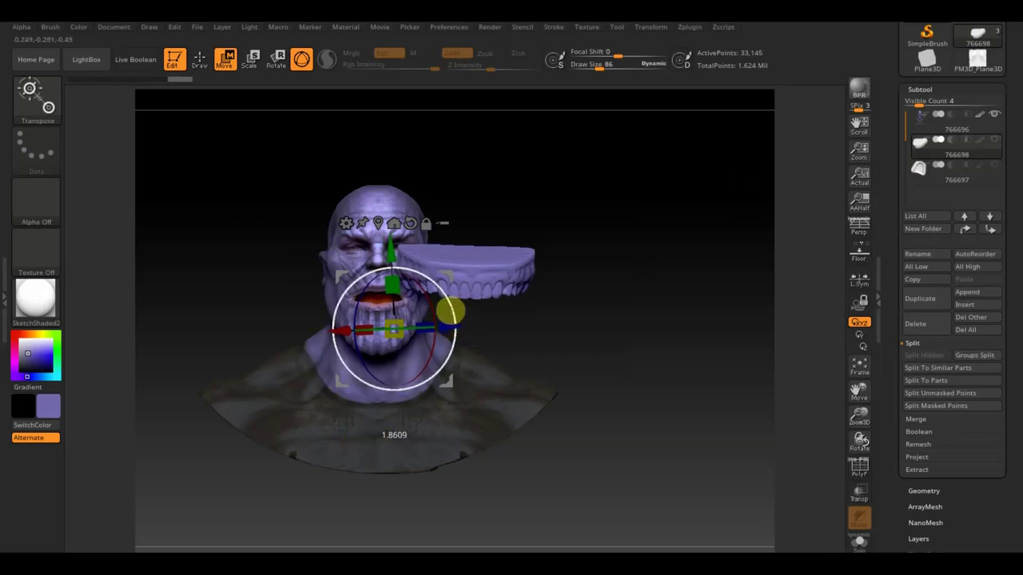
{"action": "left_click_drag", "start_coordinate": [400, 334], "coordinate": [393, 330]}
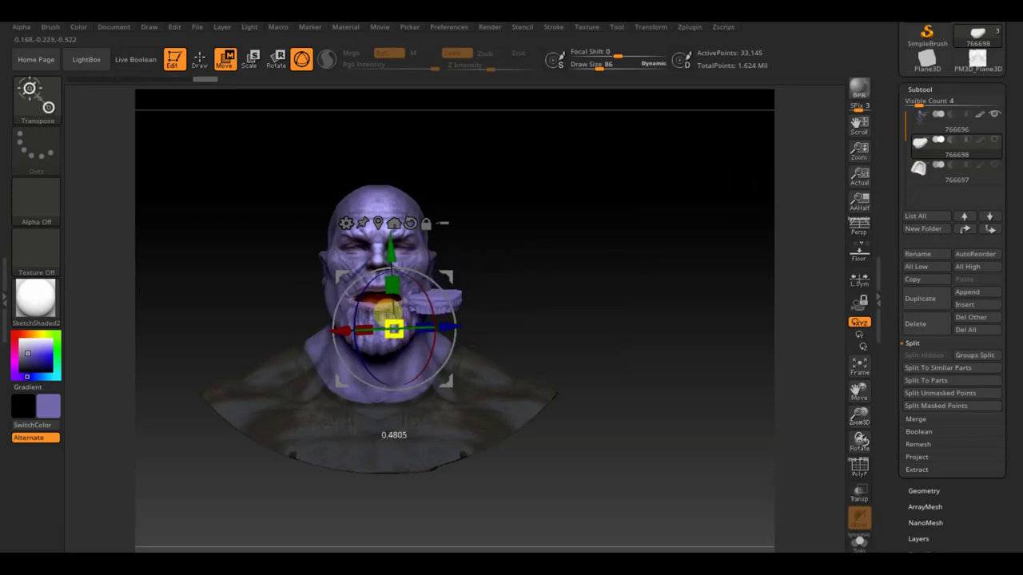
{"action": "left_click_drag", "start_coordinate": [461, 289], "coordinate": [392, 275]}
Step: From the side, scale the upper teeth down further and raise them inside the mouth
{"action": "mouse_move", "coordinate": [520, 281]}
{"action": "left_mouse_down"}
{"action": "mouse_move", "coordinate": [540, 292]}
{"action": "mouse_move", "coordinate": [527, 300]}
{"action": "mouse_move", "coordinate": [568, 312]}
{"action": "mouse_move", "coordinate": [595, 347]}
{"action": "left_mouse_up"}
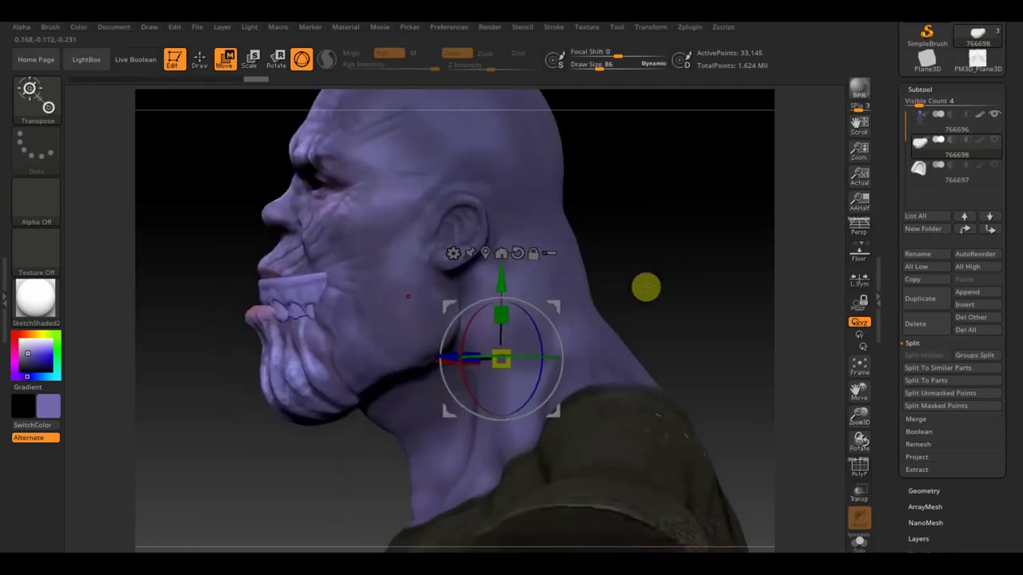
{"action": "left_click_drag", "start_coordinate": [501, 360], "coordinate": [498, 362]}
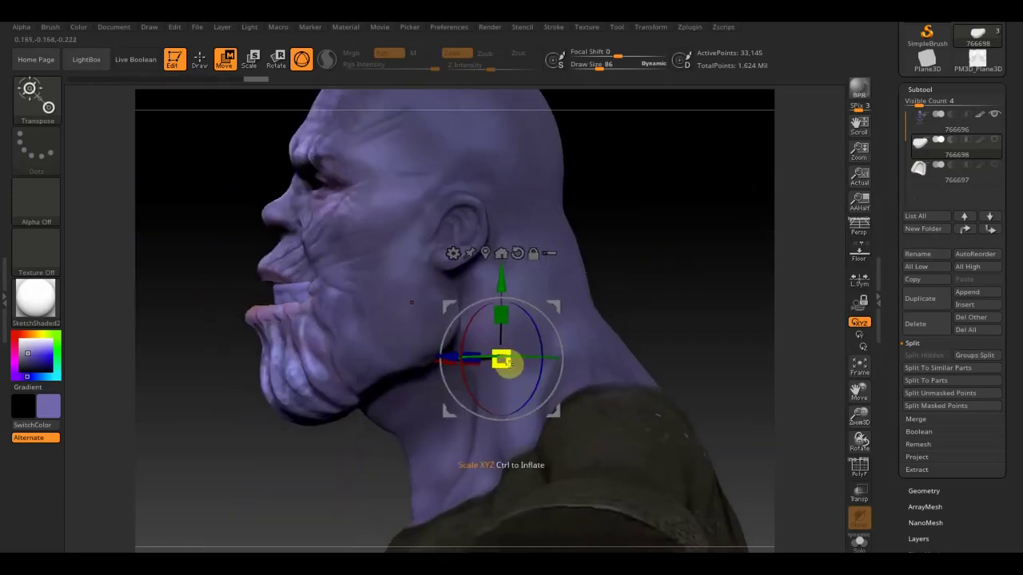
{"action": "left_click_drag", "start_coordinate": [515, 281], "coordinate": [500, 260]}
{"action": "mouse_move", "coordinate": [668, 240]}
{"action": "left_mouse_down"}
{"action": "mouse_move", "coordinate": [733, 236]}
{"action": "mouse_move", "coordinate": [669, 248]}
{"action": "mouse_move", "coordinate": [678, 258]}
{"action": "mouse_move", "coordinate": [637, 269]}
{"action": "mouse_move", "coordinate": [655, 258]}
{"action": "mouse_move", "coordinate": [662, 267]}
{"action": "left_mouse_up"}
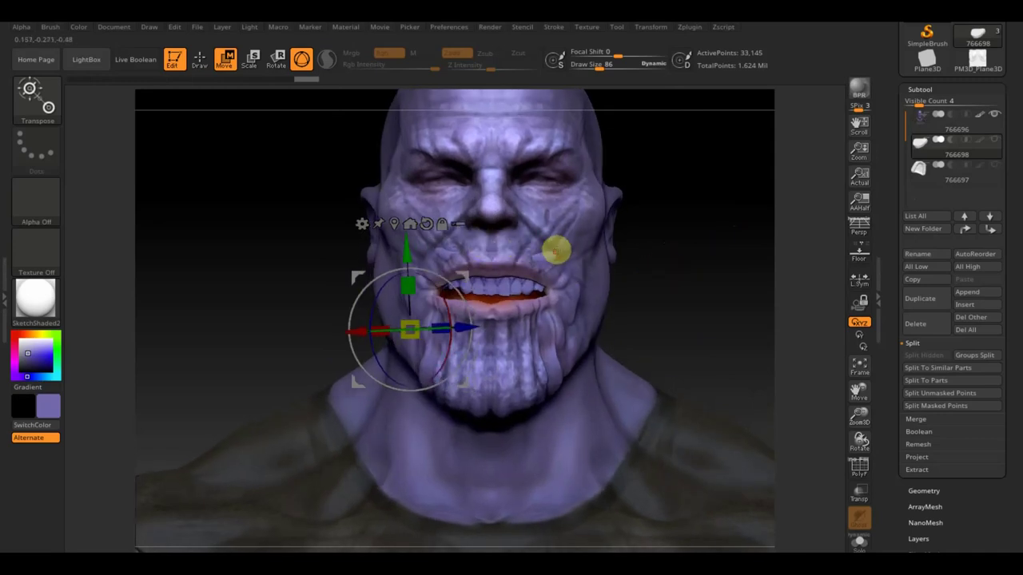
{"action": "left_click_drag", "start_coordinate": [464, 277], "coordinate": [464, 275]}
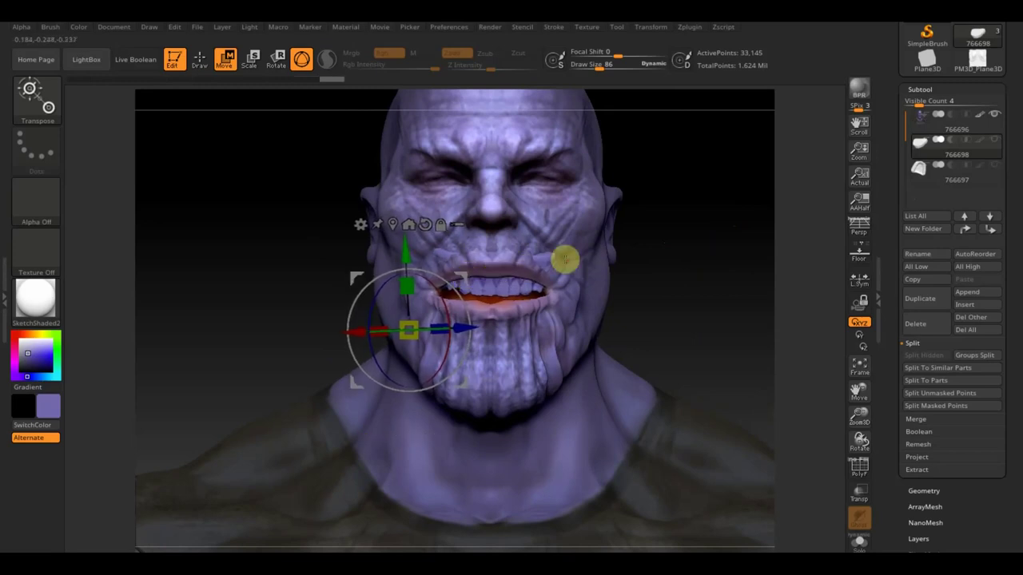
{"action": "left_click", "coordinate": [926, 184]}
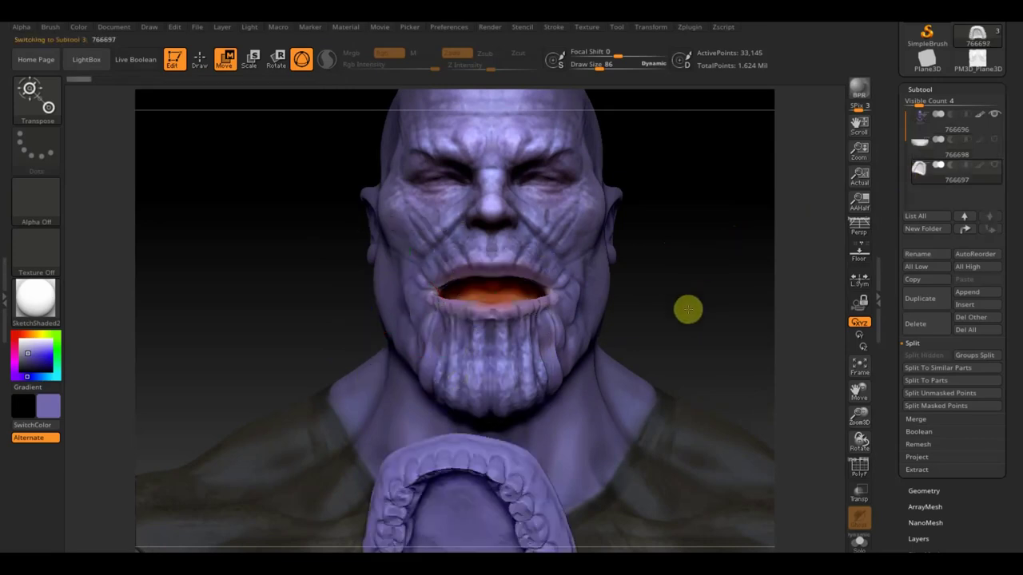
Step: Move the lower teeth up into the head and rotate them, checking from front and below
{"action": "key", "text": "f"}
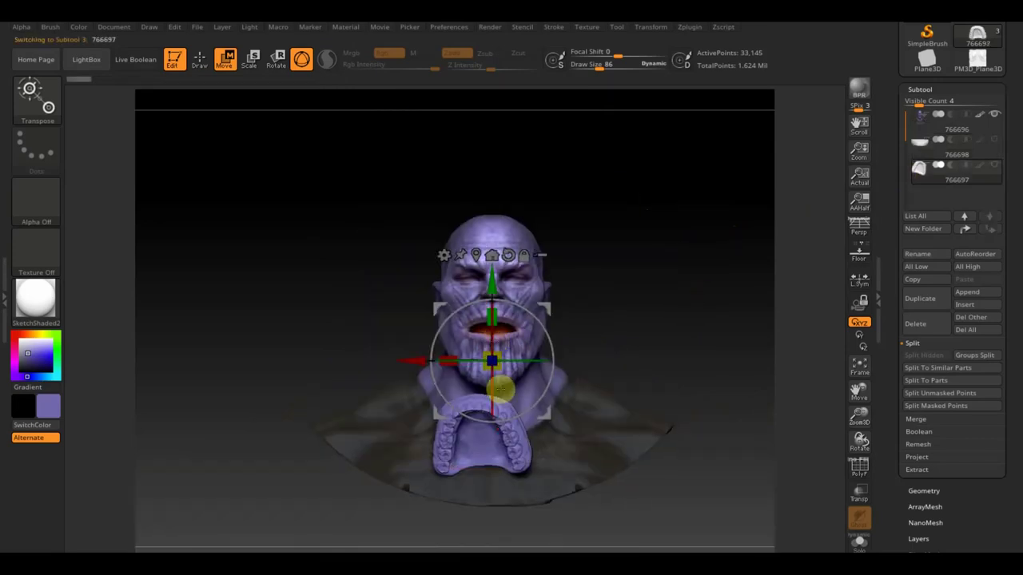
{"action": "left_click_drag", "start_coordinate": [493, 397], "coordinate": [495, 268]}
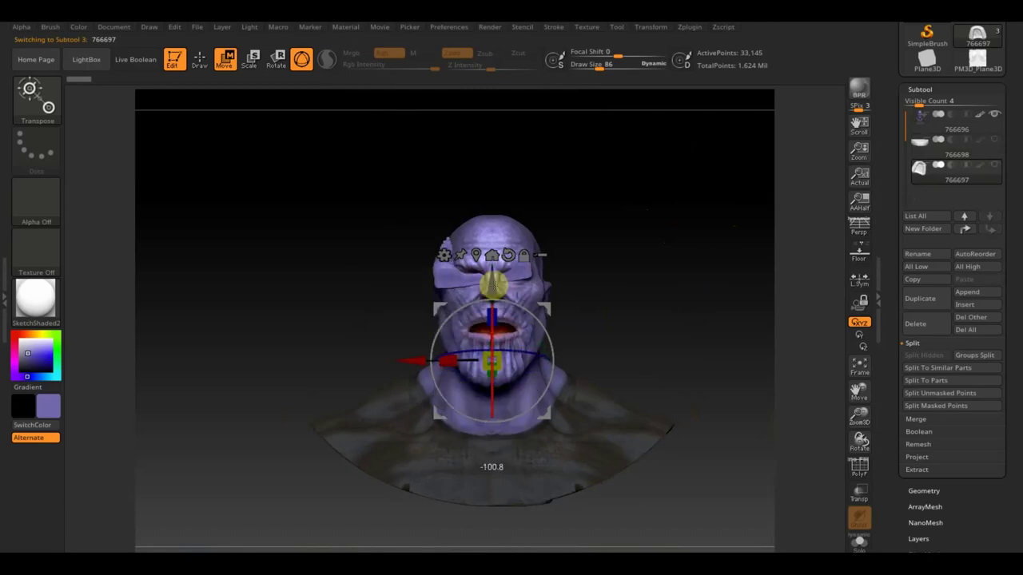
{"action": "mouse_move", "coordinate": [469, 337]}
{"action": "left_mouse_down"}
{"action": "mouse_move", "coordinate": [645, 360]}
{"action": "mouse_move", "coordinate": [690, 397]}
{"action": "mouse_move", "coordinate": [655, 365]}
{"action": "mouse_move", "coordinate": [561, 354]}
{"action": "mouse_move", "coordinate": [529, 309]}
{"action": "left_mouse_up"}
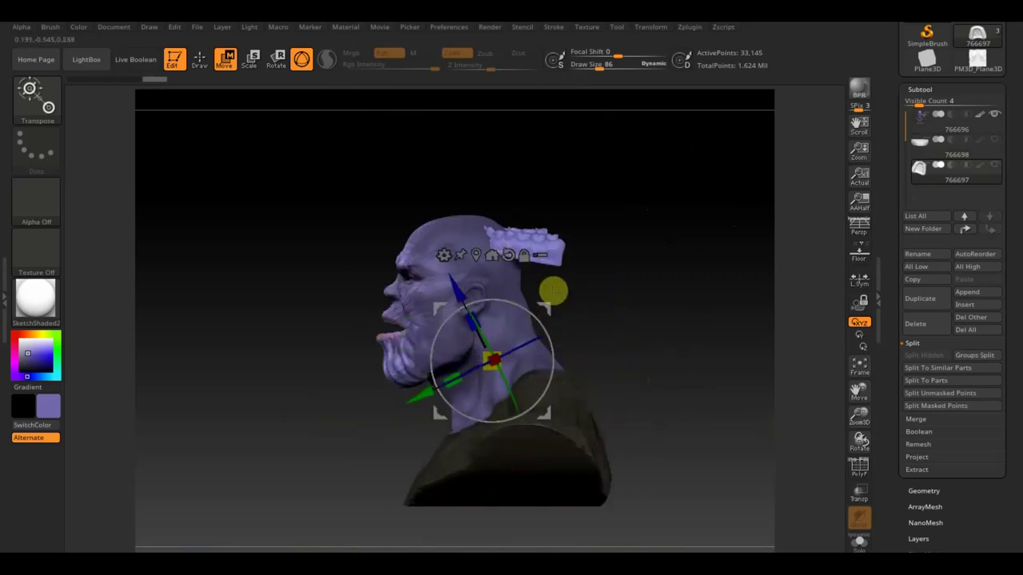
{"action": "left_click_drag", "start_coordinate": [632, 338], "coordinate": [741, 336], "text": "alt"}
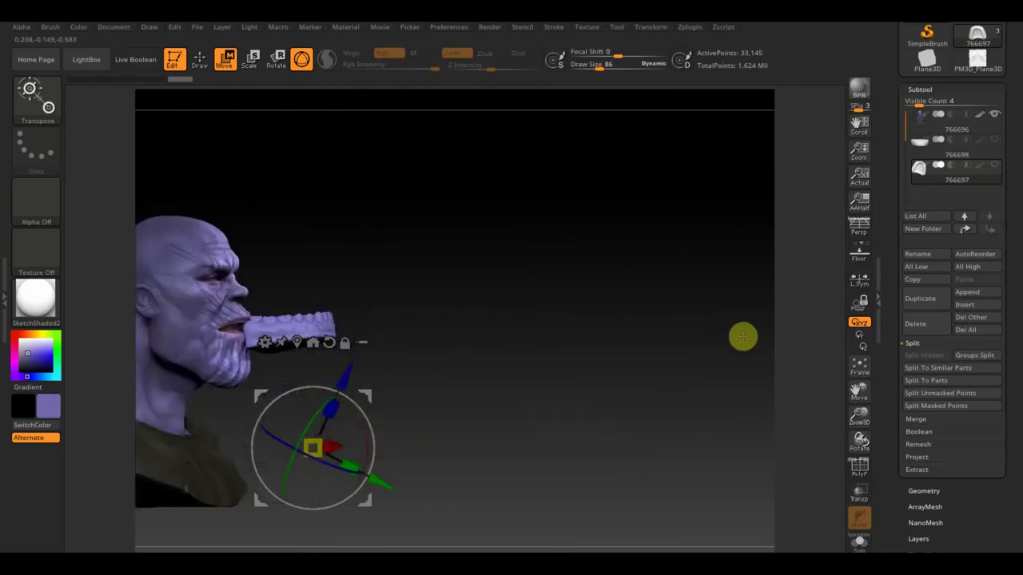
{"action": "mouse_move", "coordinate": [620, 362]}
{"action": "left_mouse_down"}
{"action": "mouse_move", "coordinate": [557, 358]}
{"action": "mouse_move", "coordinate": [588, 369]}
{"action": "left_mouse_up"}
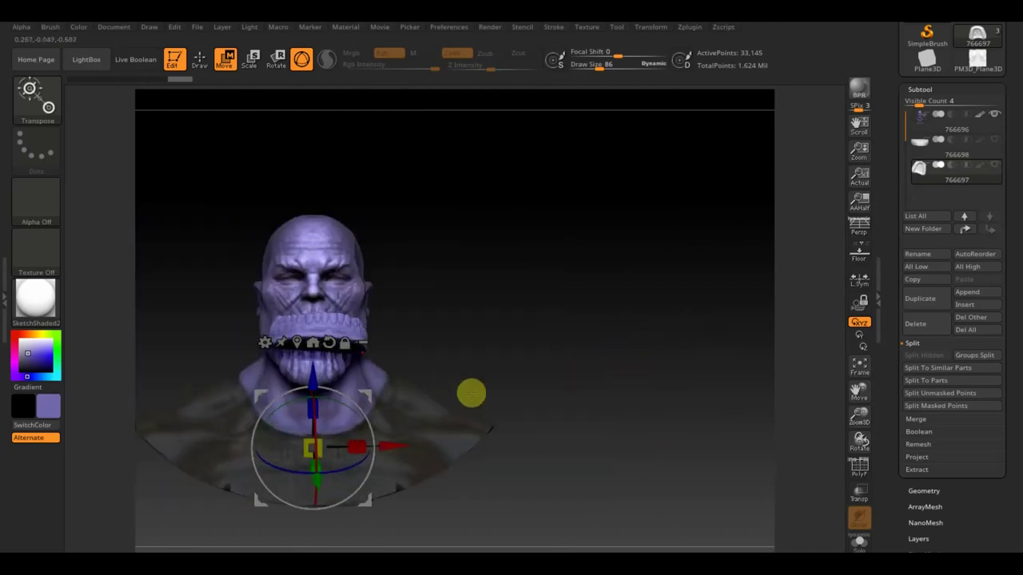
{"action": "left_click_drag", "start_coordinate": [314, 426], "coordinate": [362, 414]}
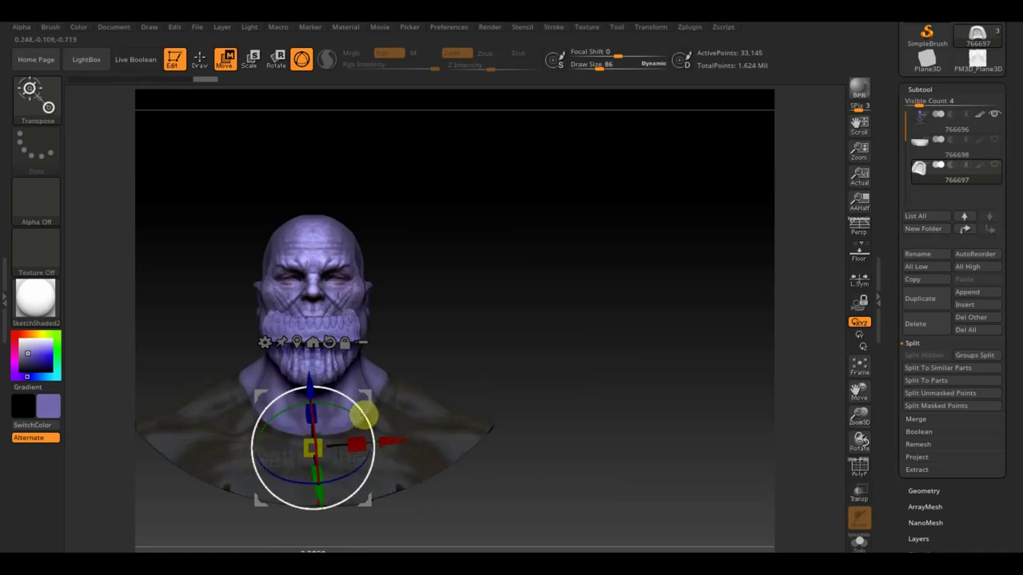
{"action": "mouse_move", "coordinate": [490, 311]}
{"action": "left_mouse_down"}
{"action": "mouse_move", "coordinate": [488, 456]}
{"action": "mouse_move", "coordinate": [487, 433]}
{"action": "left_mouse_up"}
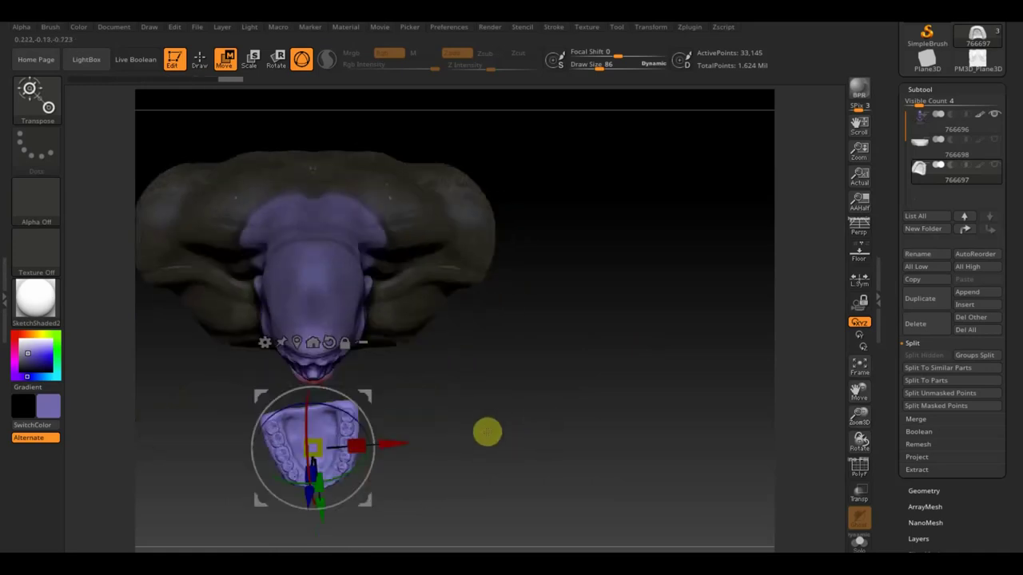
{"action": "left_click_drag", "start_coordinate": [377, 410], "coordinate": [370, 422]}
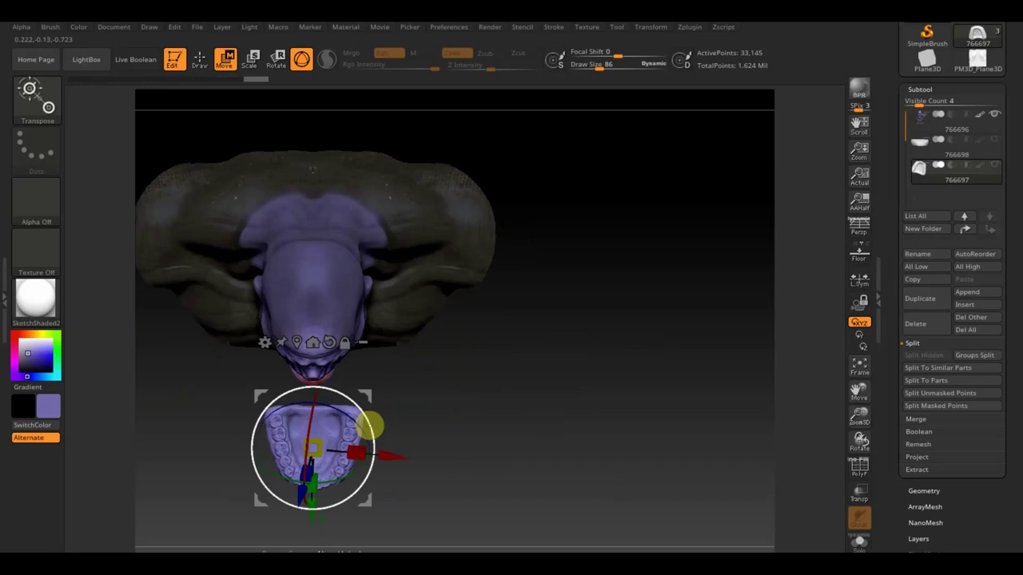
{"action": "mouse_move", "coordinate": [470, 410]}
{"action": "left_mouse_down"}
{"action": "mouse_move", "coordinate": [475, 274]}
{"action": "mouse_move", "coordinate": [488, 274]}
{"action": "left_mouse_up"}
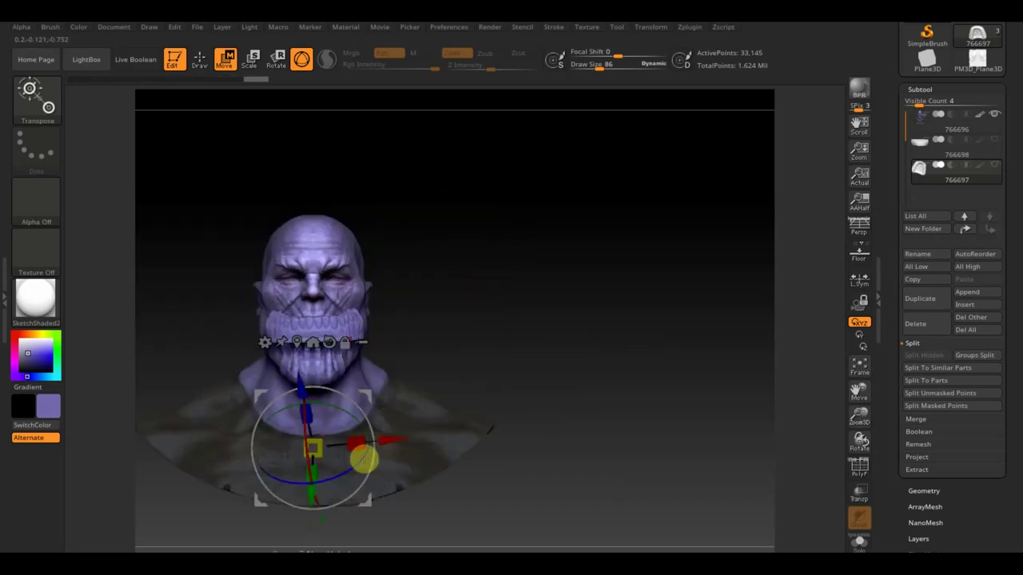
Step: Shrink the lower teeth and fit them up into the mouth, ending on a front view
{"action": "left_click_drag", "start_coordinate": [328, 458], "coordinate": [312, 445]}
{"action": "left_click_drag", "start_coordinate": [479, 344], "coordinate": [452, 345]}
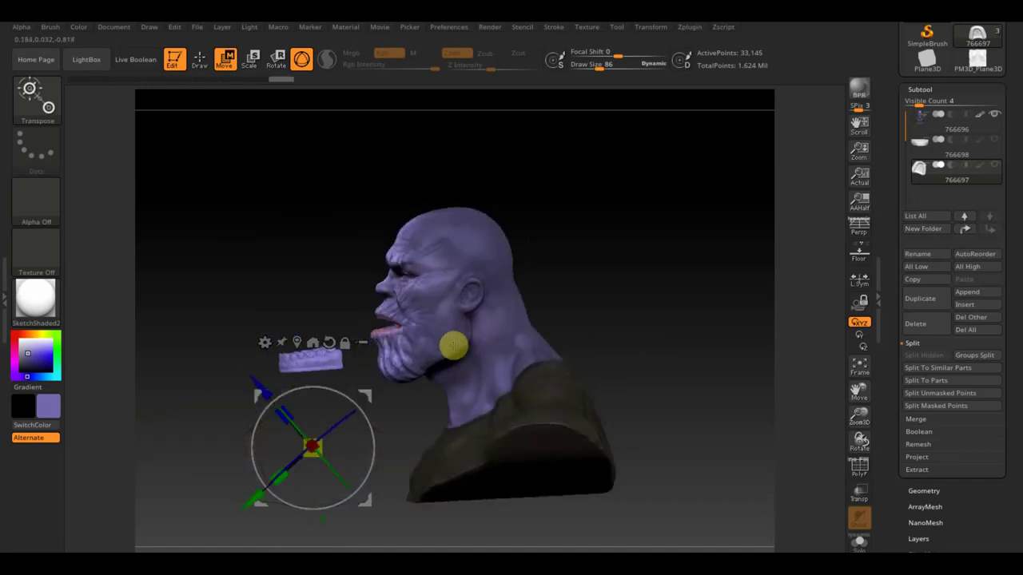
{"action": "mouse_move", "coordinate": [399, 415]}
{"action": "left_mouse_down"}
{"action": "mouse_move", "coordinate": [413, 381]}
{"action": "mouse_move", "coordinate": [468, 365]}
{"action": "left_mouse_up"}
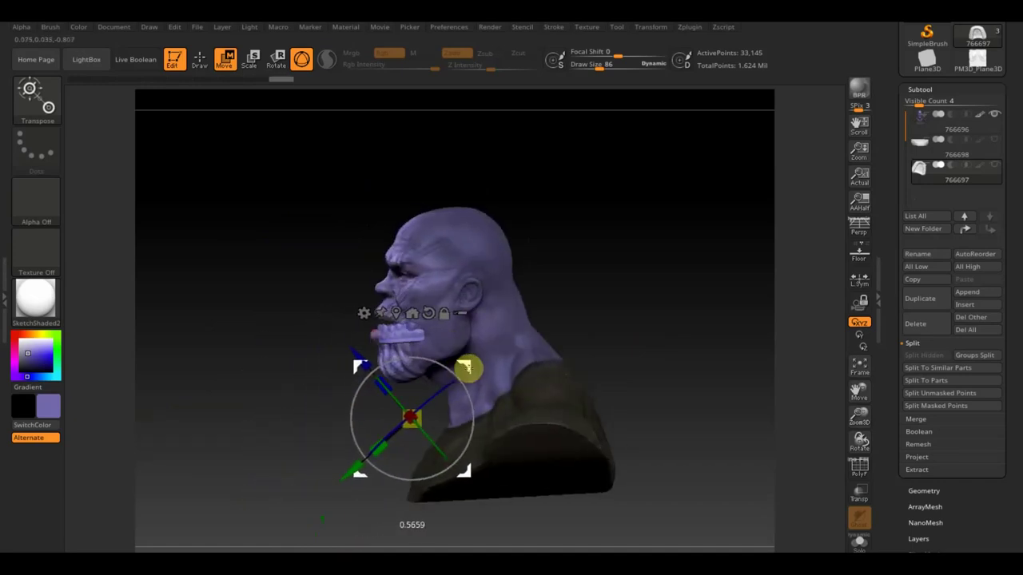
{"action": "mouse_move", "coordinate": [566, 347]}
{"action": "left_mouse_down"}
{"action": "mouse_move", "coordinate": [616, 331]}
{"action": "mouse_move", "coordinate": [654, 336]}
{"action": "mouse_move", "coordinate": [614, 333]}
{"action": "mouse_move", "coordinate": [623, 404]}
{"action": "mouse_move", "coordinate": [600, 313]}
{"action": "mouse_move", "coordinate": [628, 413]}
{"action": "mouse_move", "coordinate": [620, 424]}
{"action": "left_mouse_up"}
{"action": "left_click_drag", "start_coordinate": [426, 423], "coordinate": [412, 422]}
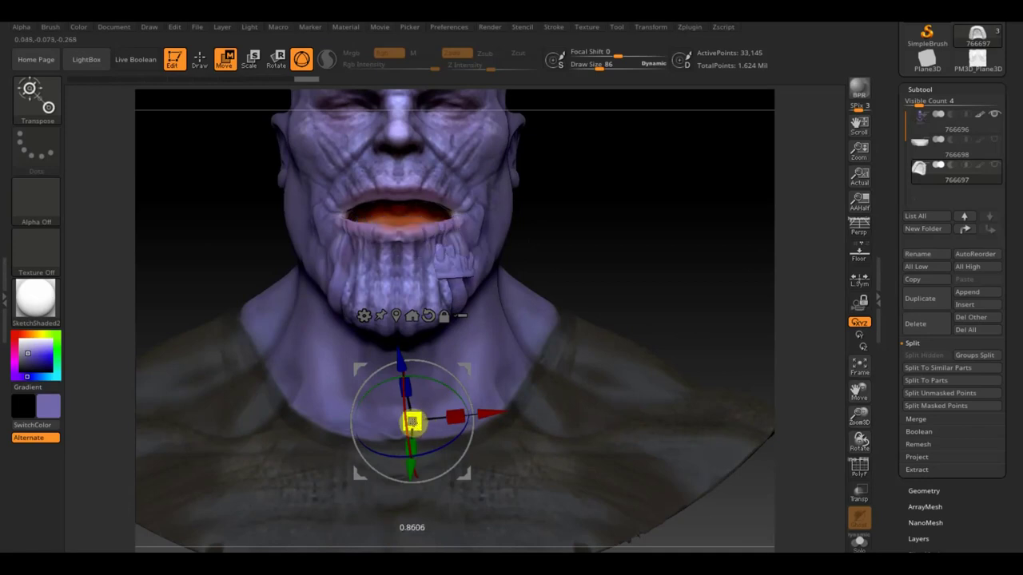
{"action": "mouse_move", "coordinate": [468, 365]}
{"action": "left_mouse_down"}
{"action": "mouse_move", "coordinate": [450, 328]}
{"action": "mouse_move", "coordinate": [453, 337]}
{"action": "left_mouse_up"}
{"action": "left_click_drag", "start_coordinate": [692, 244], "coordinate": [623, 262]}
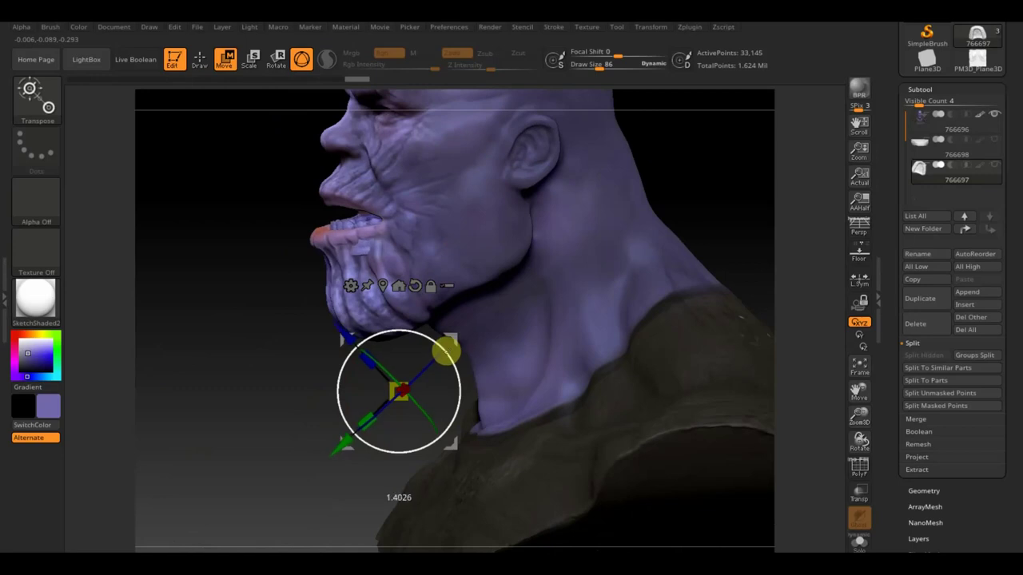
{"action": "left_click_drag", "start_coordinate": [445, 348], "coordinate": [457, 339]}
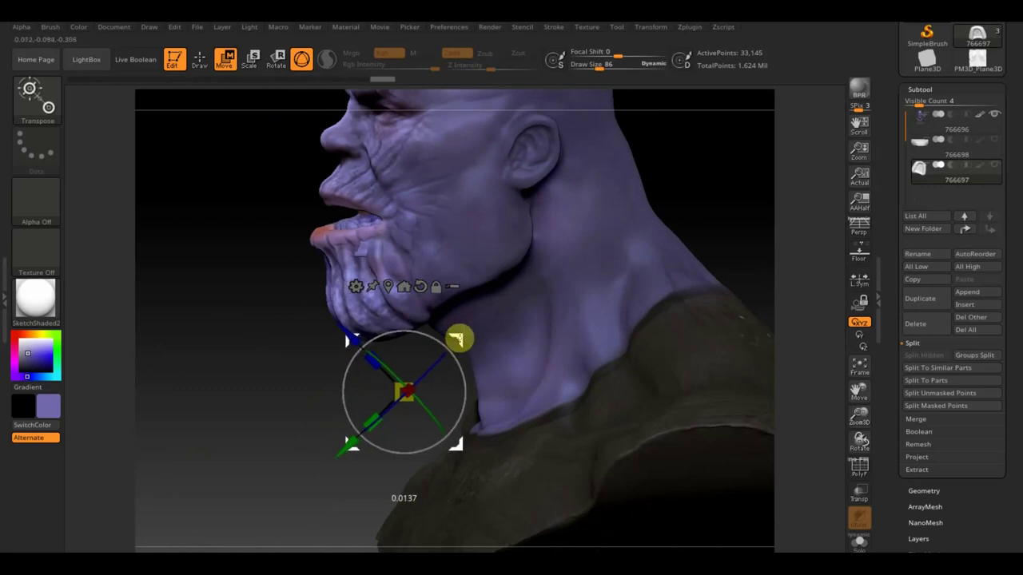
{"action": "left_click_drag", "start_coordinate": [244, 338], "coordinate": [322, 338]}
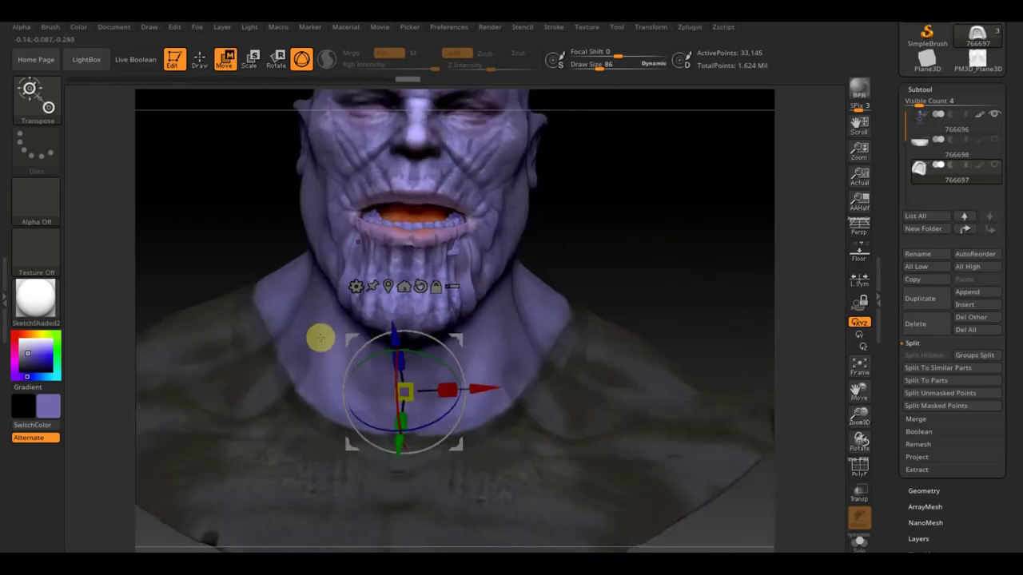
Step: With the head hidden, narrow, push back and tilt the upper teeth subtool using the gizmo
{"action": "left_click", "coordinate": [994, 140]}
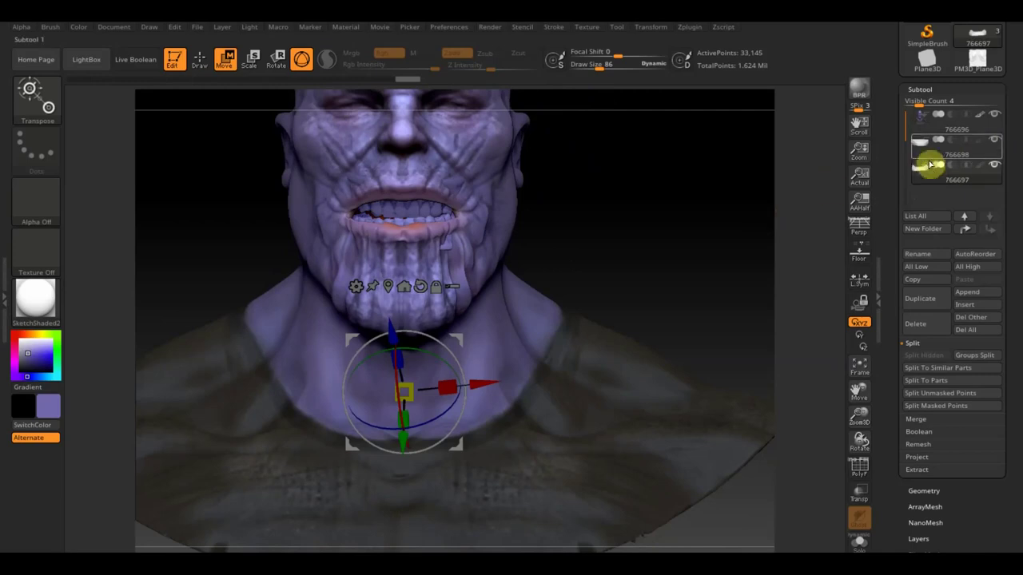
{"action": "left_click", "coordinate": [995, 116]}
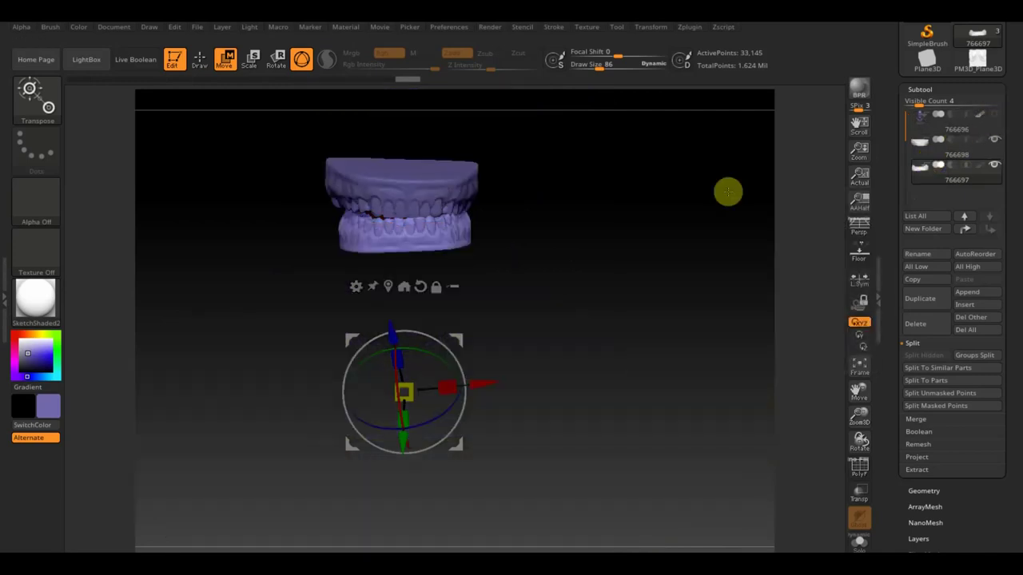
{"action": "left_click_drag", "start_coordinate": [728, 189], "coordinate": [530, 409]}
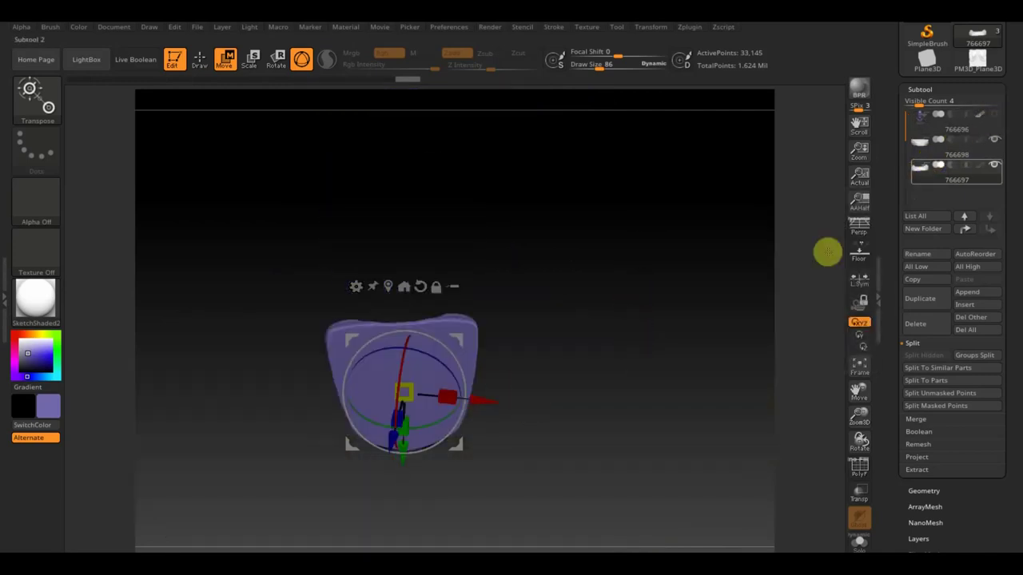
{"action": "left_click", "coordinate": [920, 144]}
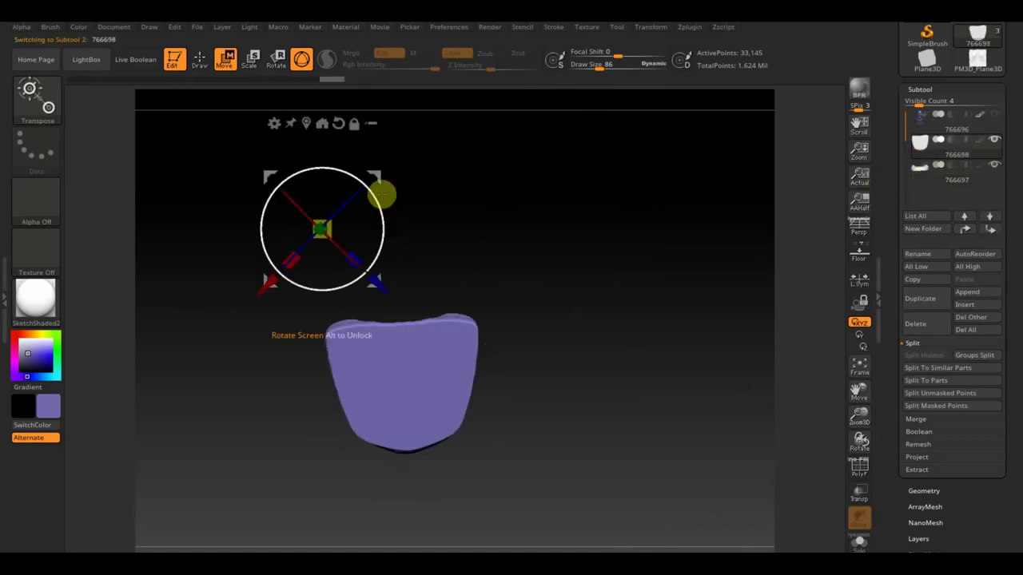
{"action": "left_click_drag", "start_coordinate": [271, 176], "coordinate": [349, 310], "text": "alt"}
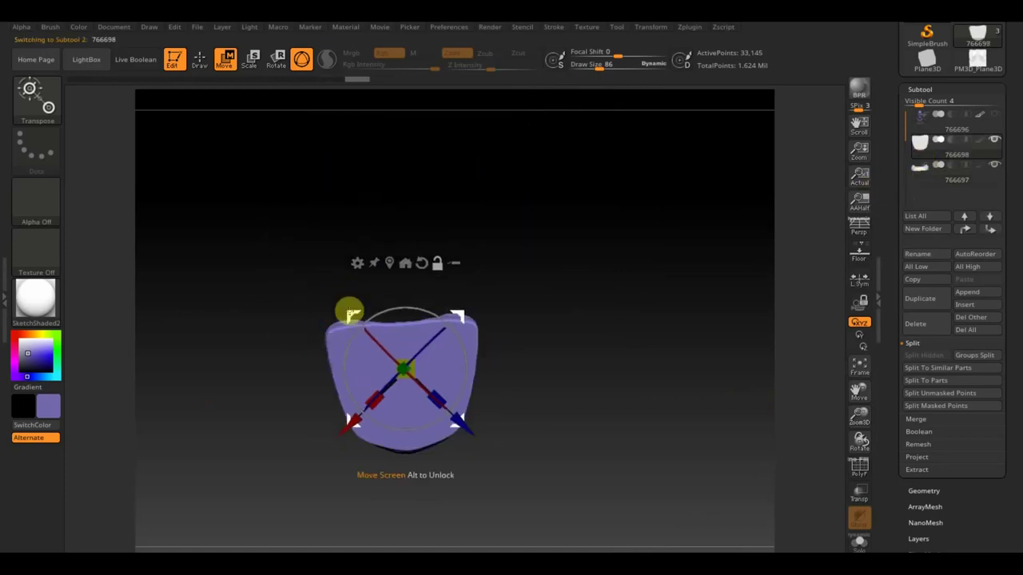
{"action": "left_click_drag", "start_coordinate": [442, 312], "coordinate": [460, 358], "text": "alt"}
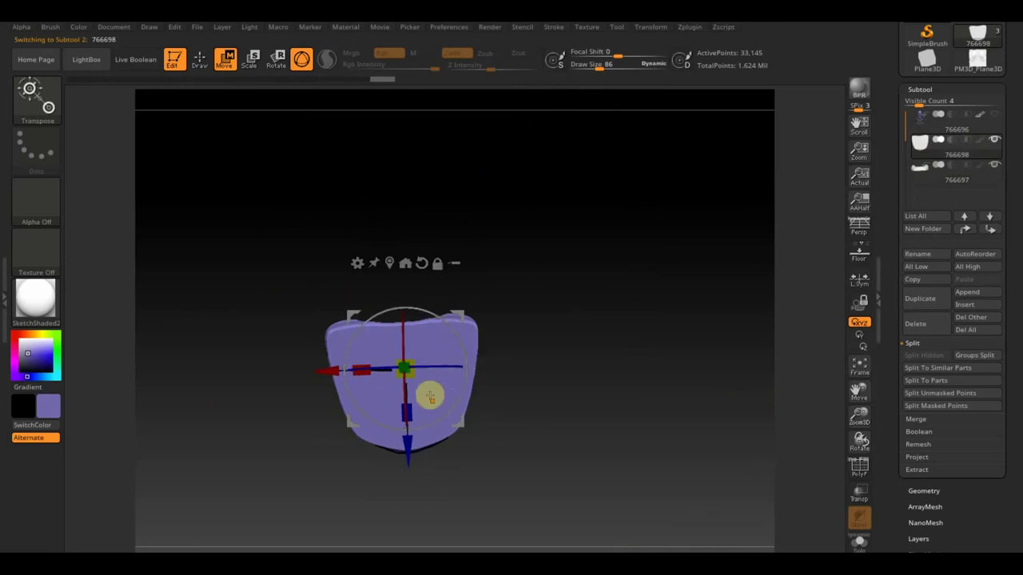
{"action": "left_click_drag", "start_coordinate": [411, 375], "coordinate": [410, 372]}
{"action": "left_click_drag", "start_coordinate": [407, 458], "coordinate": [404, 470]}
{"action": "left_click_drag", "start_coordinate": [463, 347], "coordinate": [461, 351]}
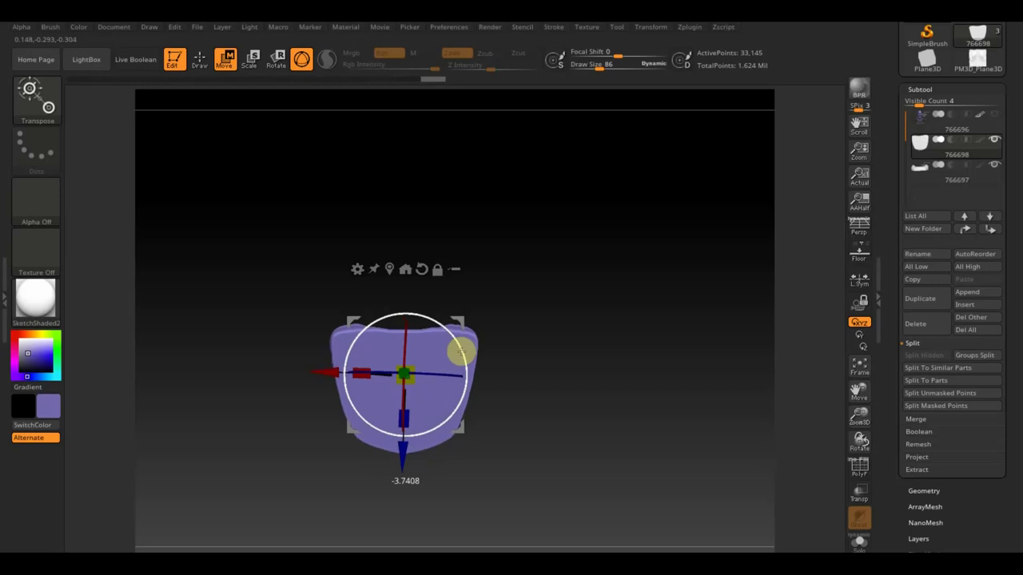
{"action": "mouse_move", "coordinate": [479, 357]}
{"action": "left_mouse_down"}
{"action": "mouse_move", "coordinate": [582, 224]}
{"action": "mouse_move", "coordinate": [578, 250]}
{"action": "left_mouse_up"}
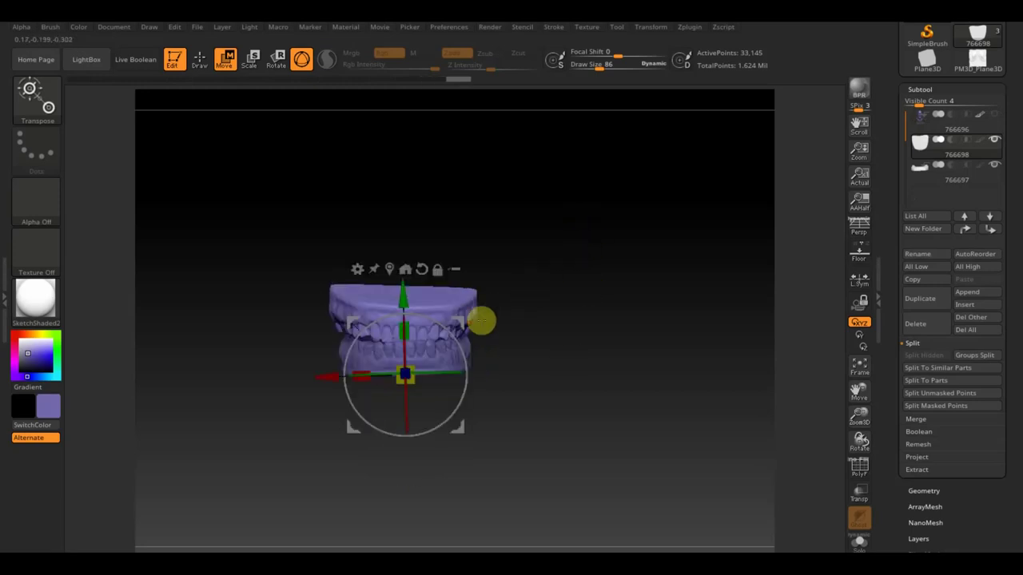
{"action": "left_click_drag", "start_coordinate": [455, 342], "coordinate": [468, 319]}
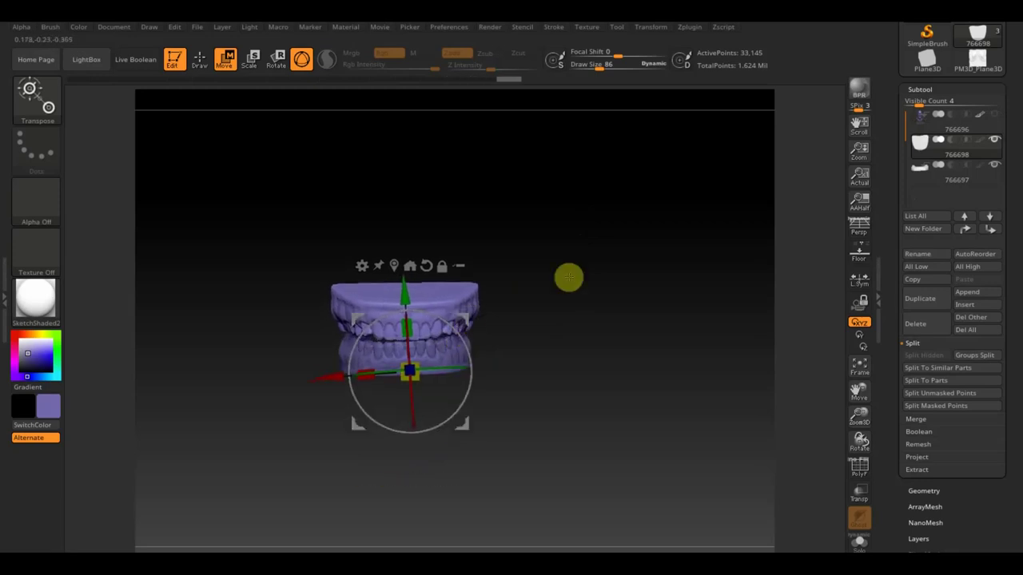
Step: Unhide the head, zoom into the mouth, nudge the teeth and return to Draw mode
{"action": "left_click", "coordinate": [995, 115]}
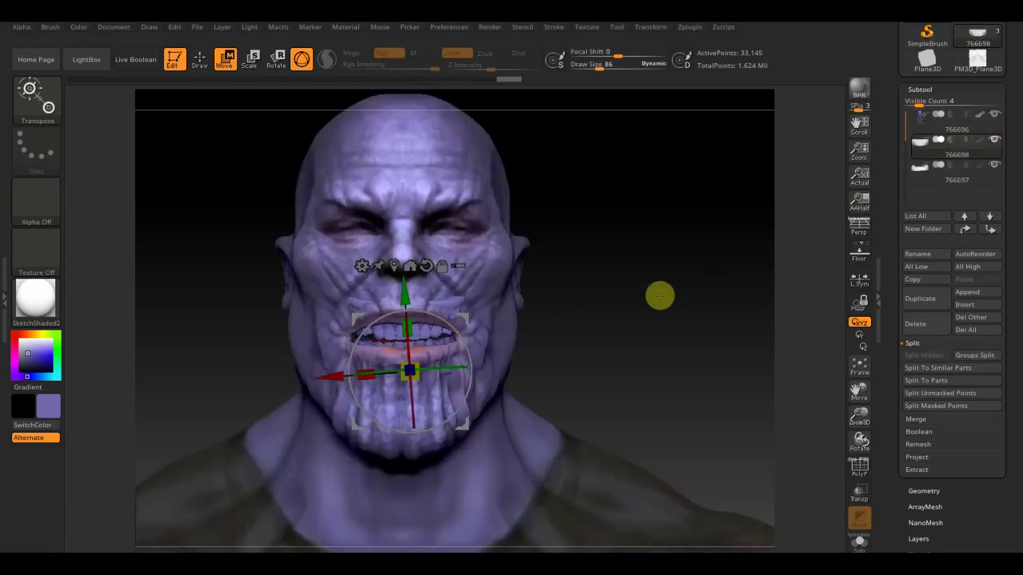
{"action": "left_click_drag", "start_coordinate": [660, 295], "coordinate": [664, 349], "text": "alt"}
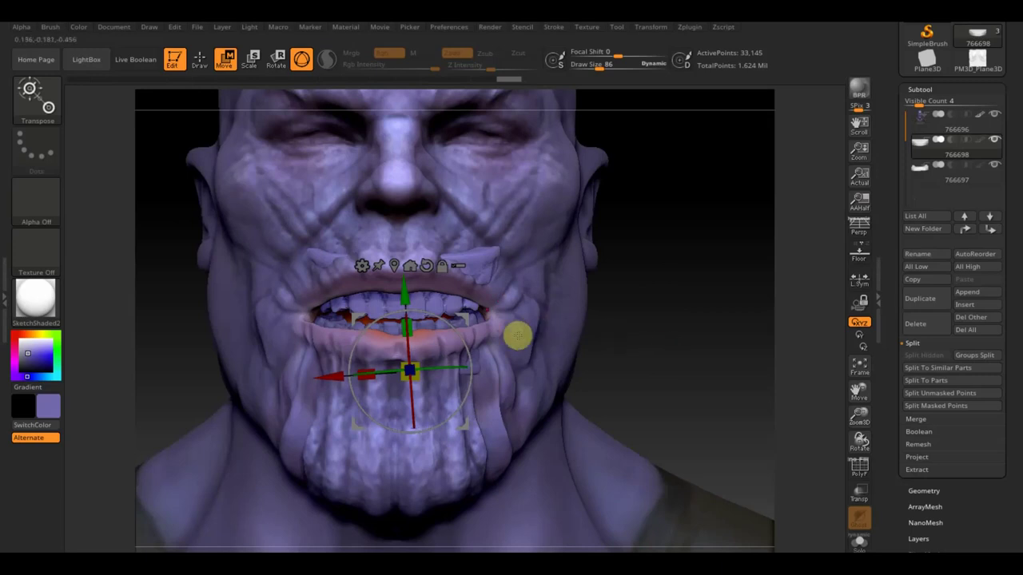
{"action": "left_click_drag", "start_coordinate": [468, 319], "coordinate": [456, 320]}
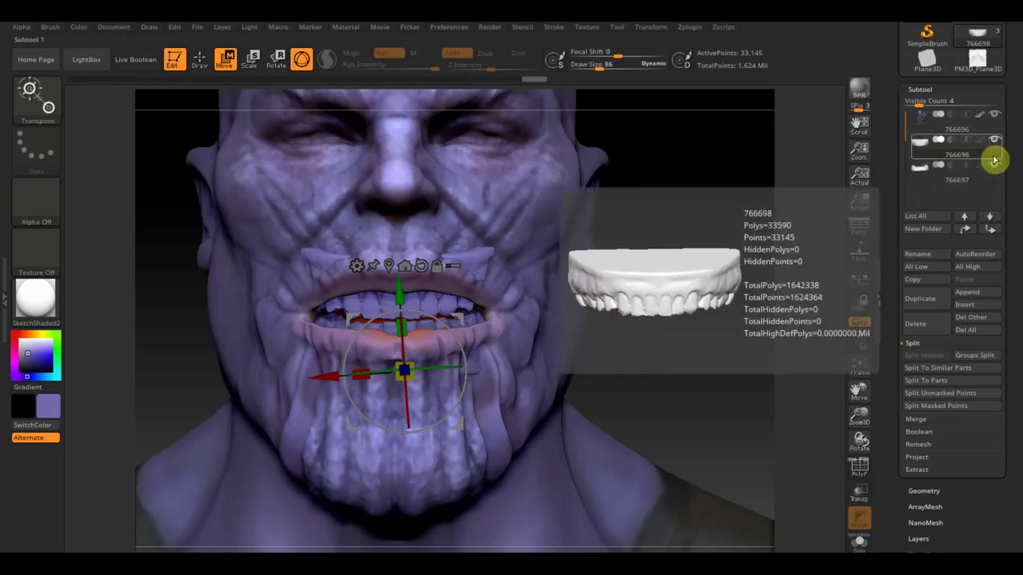
{"action": "left_click", "coordinate": [200, 59]}
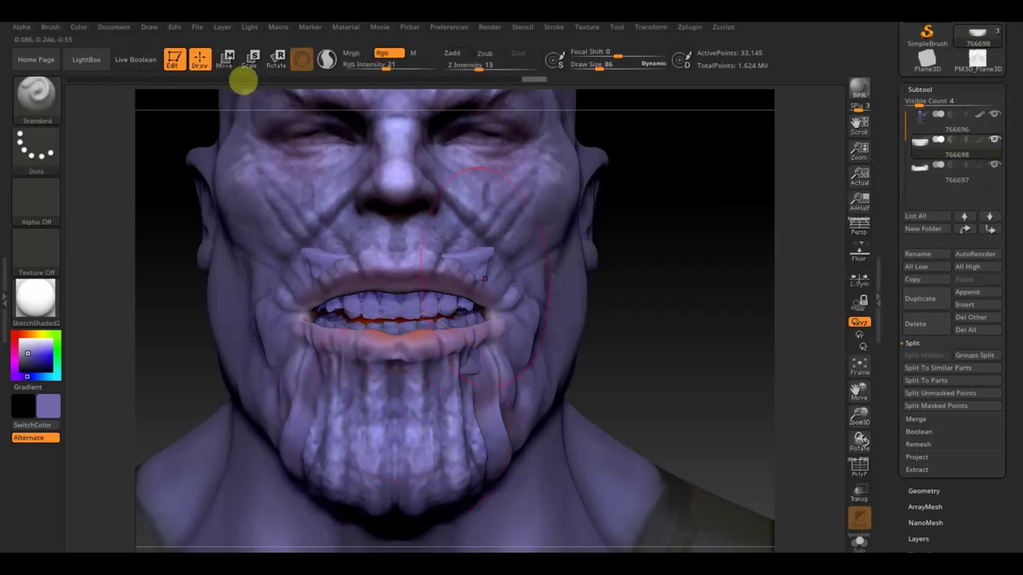
Step: Build up the upper and lower lips around the teeth using a smaller ClayBuildup brush
{"action": "left_click_drag", "start_coordinate": [618, 72], "coordinate": [591, 67]}
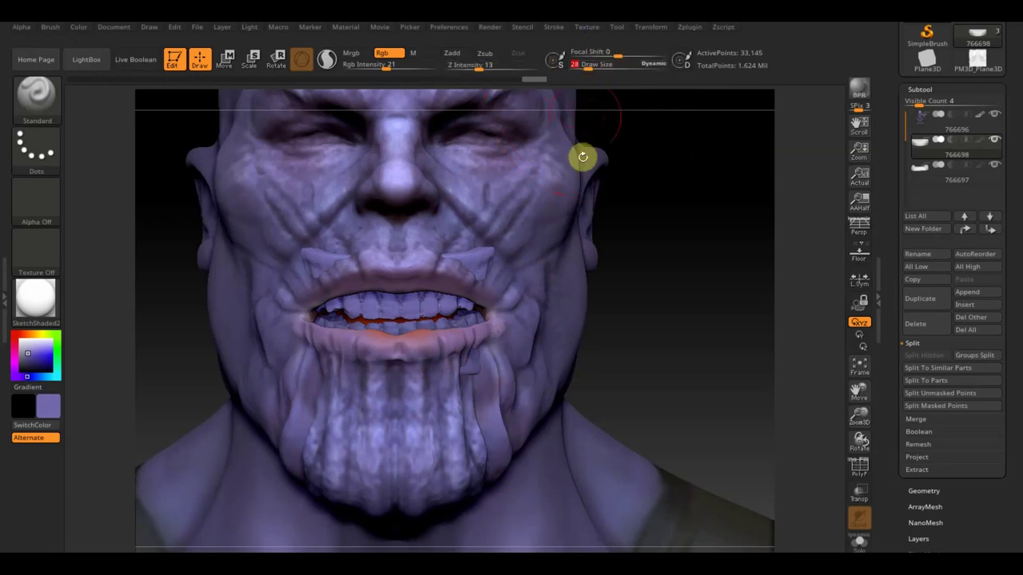
{"action": "left_click", "coordinate": [36, 92]}
{"action": "left_click", "coordinate": [154, 110]}
{"action": "mouse_move", "coordinate": [360, 331]}
{"action": "left_mouse_down"}
{"action": "mouse_move", "coordinate": [498, 350]}
{"action": "mouse_move", "coordinate": [415, 329]}
{"action": "left_mouse_up"}
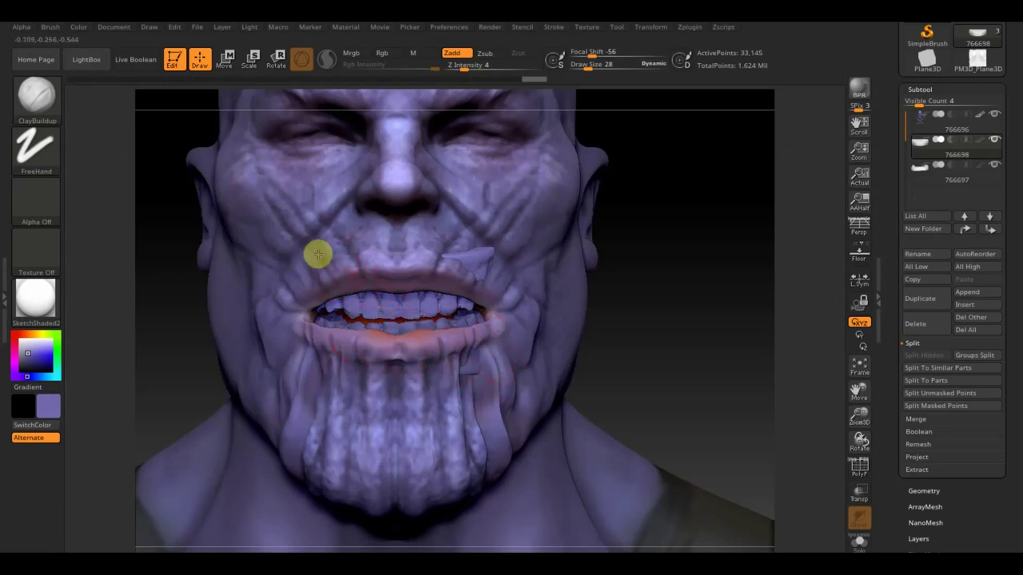
{"action": "left_click_drag", "start_coordinate": [320, 254], "coordinate": [445, 264]}
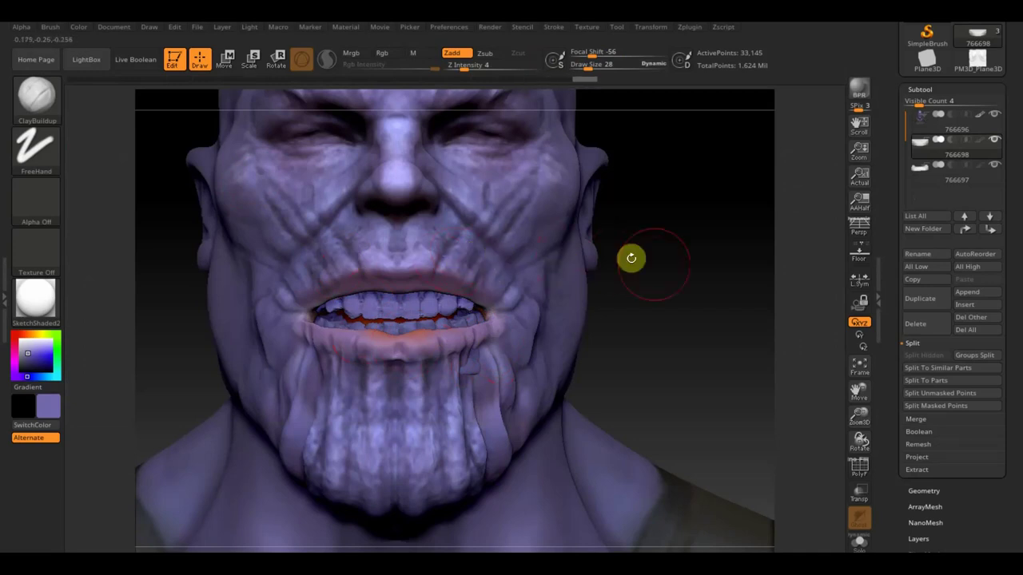
{"action": "mouse_move", "coordinate": [636, 267]}
{"action": "right_mouse_down"}
{"action": "mouse_move", "coordinate": [629, 272]}
{"action": "mouse_move", "coordinate": [660, 260]}
{"action": "mouse_move", "coordinate": [657, 270]}
{"action": "right_mouse_up"}
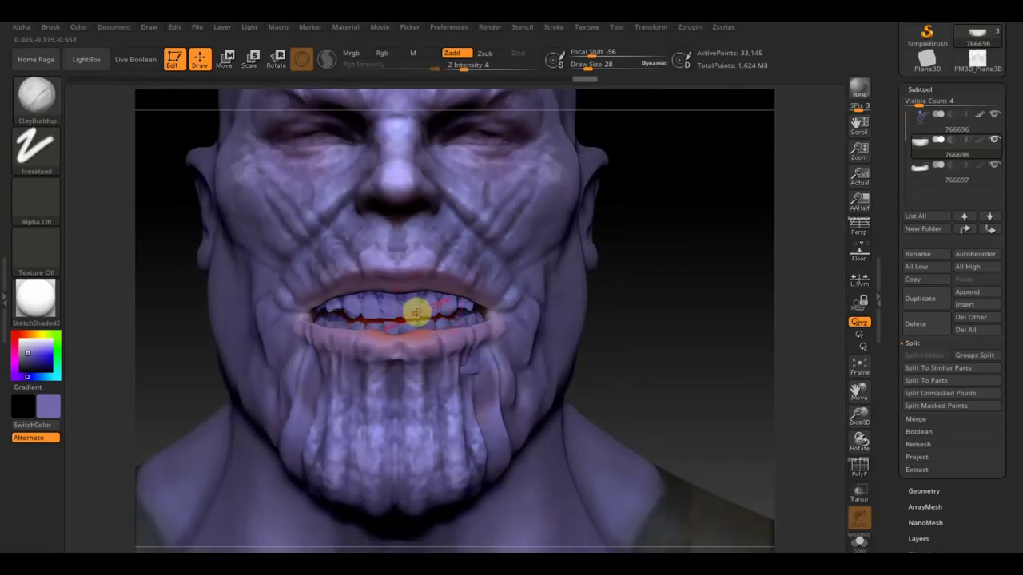
{"action": "mouse_move", "coordinate": [956, 171]}
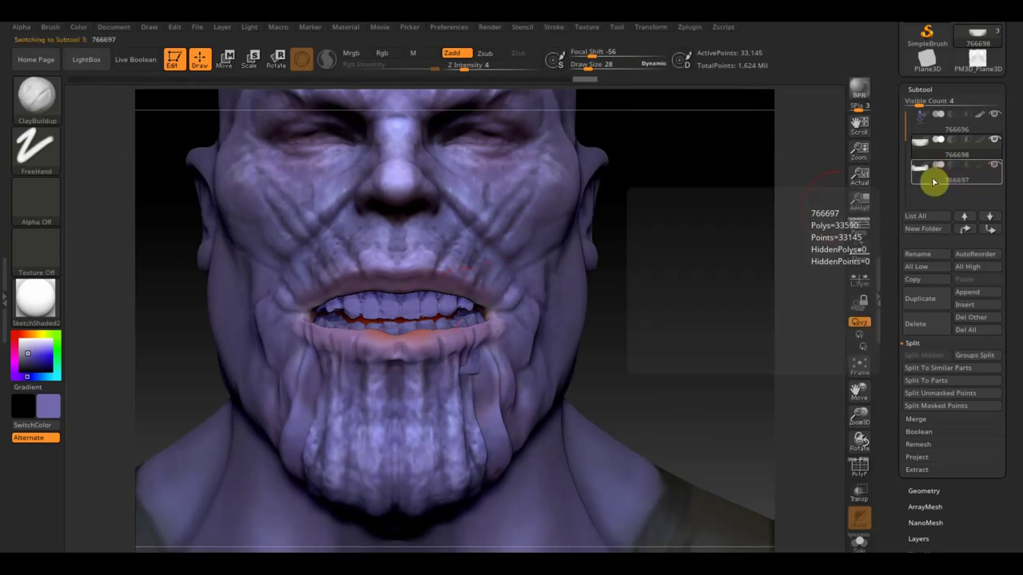
Step: Save the project and, with the head hidden, paint the lower teeth white using a larger brush
{"action": "key", "text": "ctrl+s"}
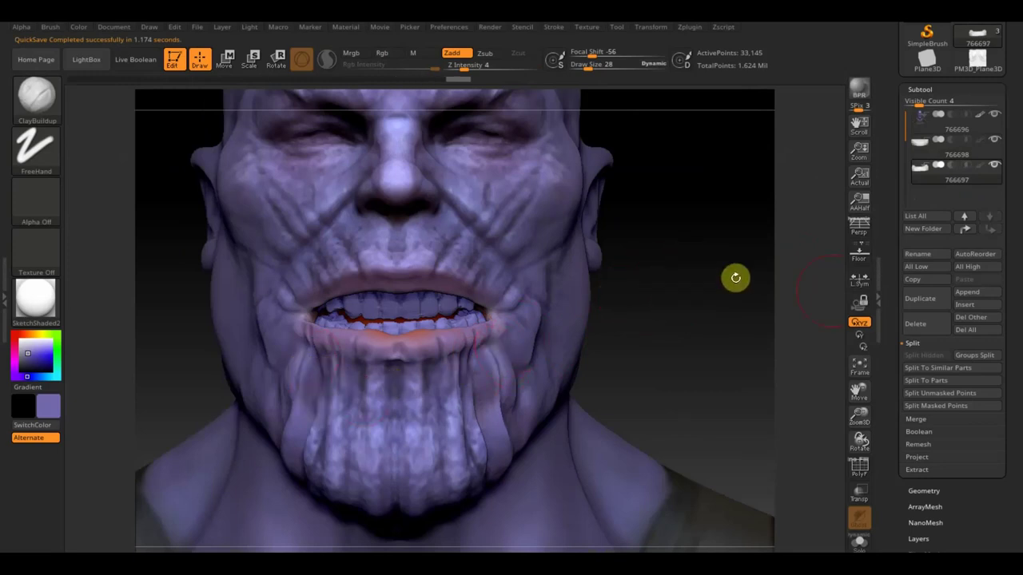
{"action": "left_click", "coordinate": [993, 113]}
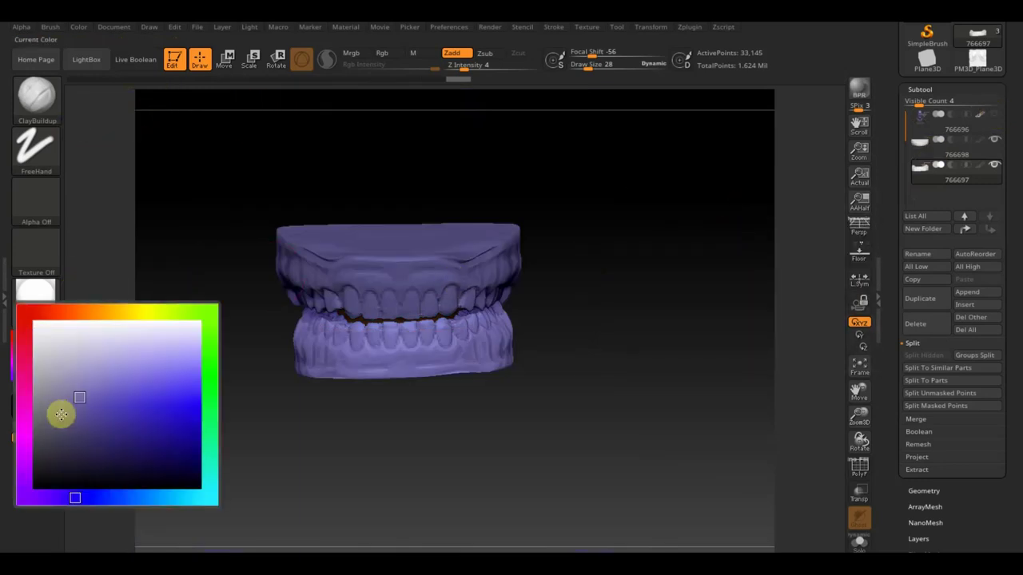
{"action": "left_click_drag", "start_coordinate": [586, 63], "coordinate": [592, 65]}
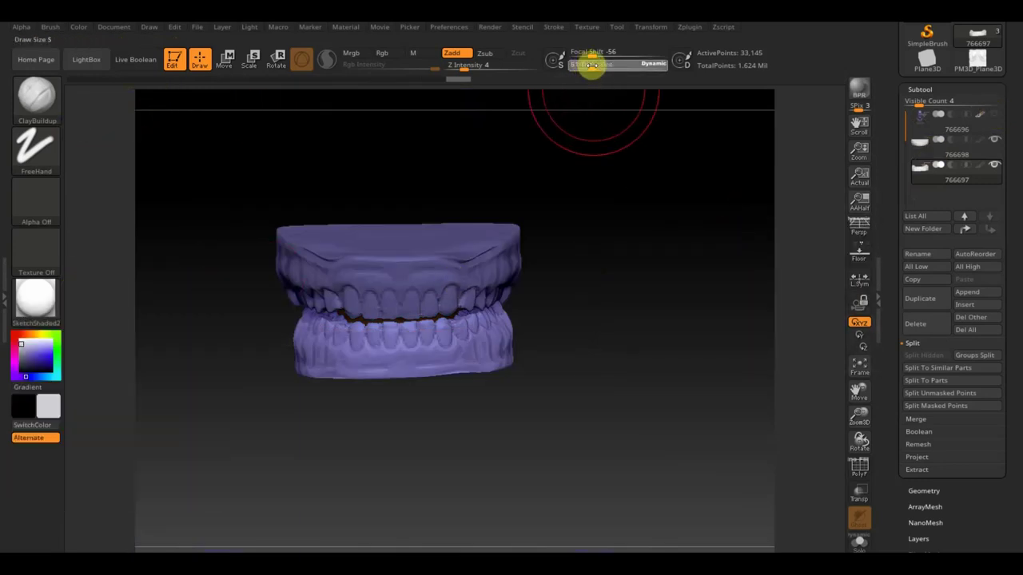
{"action": "left_click_drag", "start_coordinate": [478, 302], "coordinate": [474, 299]}
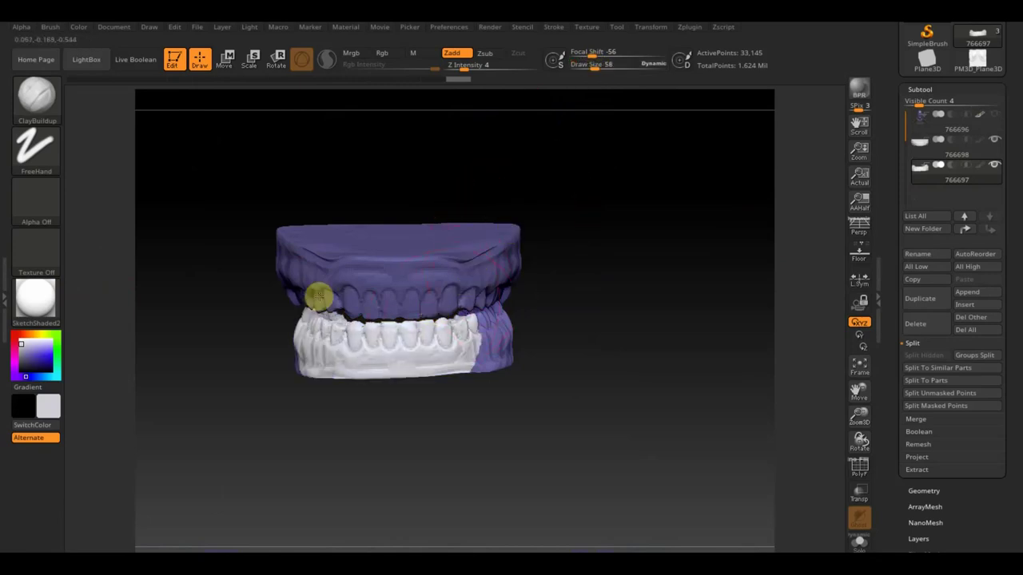
Step: Fill the teeth mesh white and set Rgb on, Zadd off so strokes only paint colour
{"action": "left_click", "coordinate": [464, 291]}
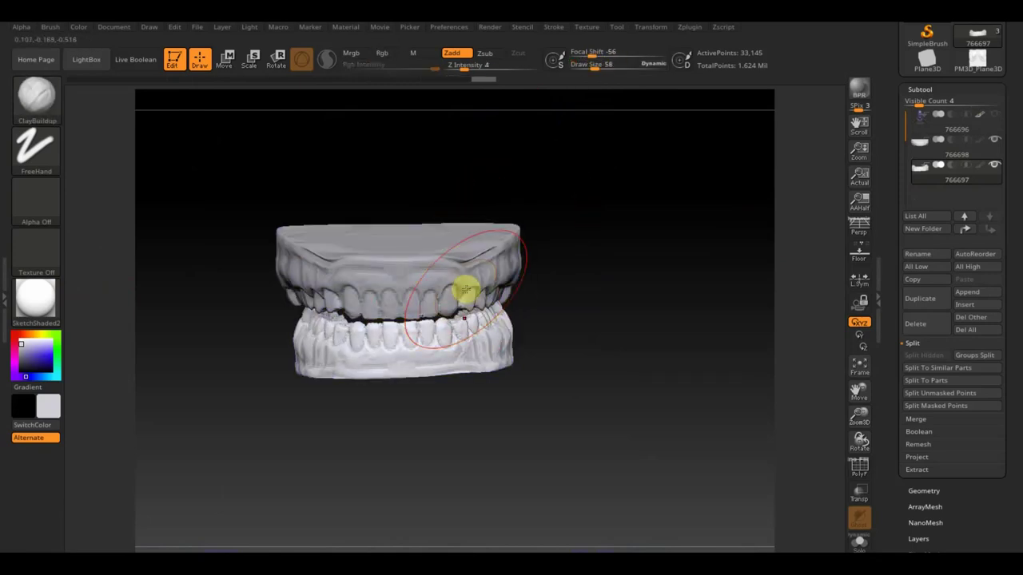
{"action": "left_click", "coordinate": [381, 53]}
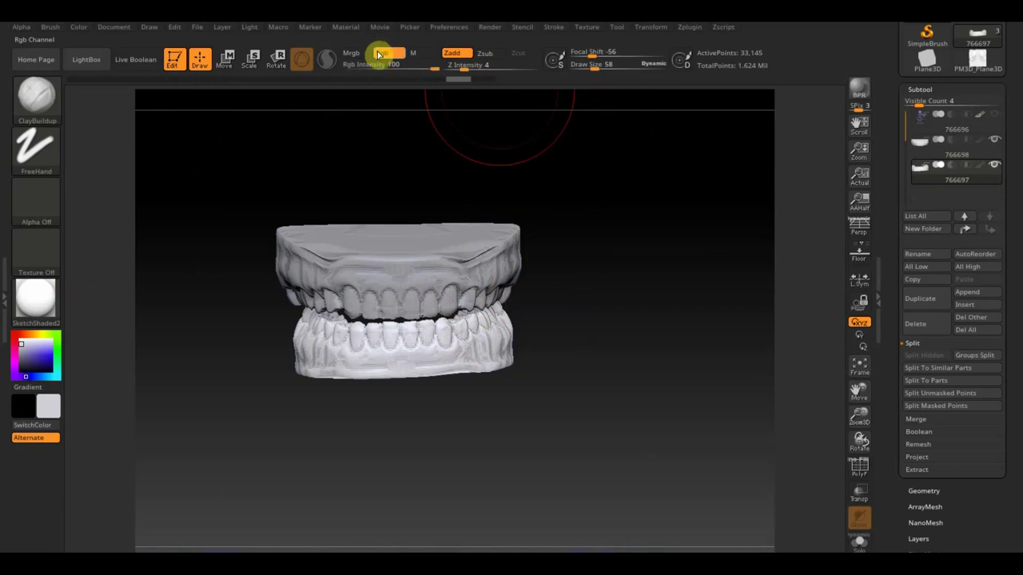
{"action": "left_click", "coordinate": [449, 54]}
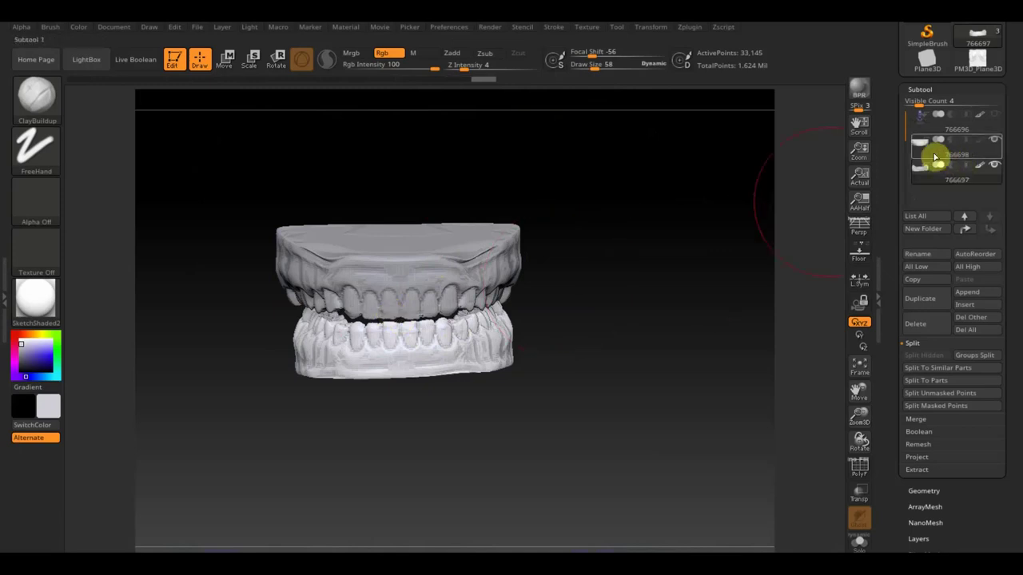
{"action": "left_click", "coordinate": [934, 157]}
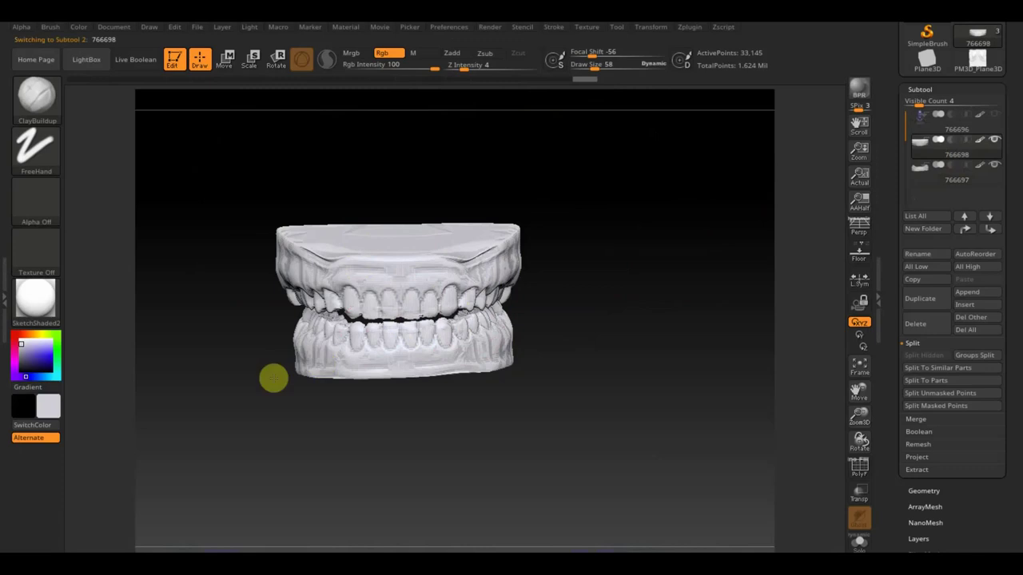
Step: Hide the lower teeth and softly paint red over the palate at intensity 55
{"action": "left_click", "coordinate": [991, 164]}
{"action": "mouse_move", "coordinate": [602, 285]}
{"action": "left_mouse_down"}
{"action": "mouse_move", "coordinate": [598, 153]}
{"action": "mouse_move", "coordinate": [600, 190]}
{"action": "left_mouse_up"}
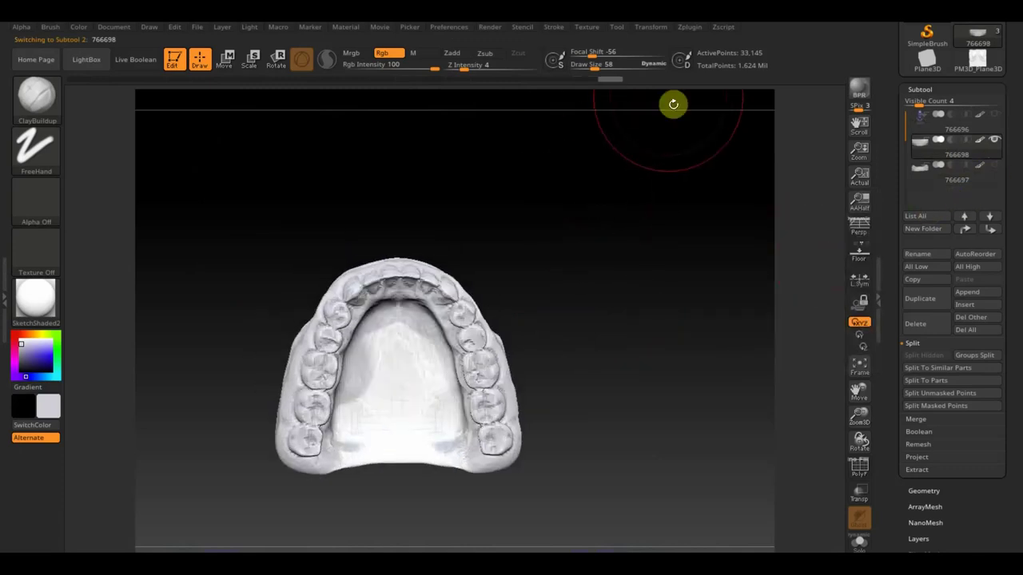
{"action": "left_click_drag", "start_coordinate": [598, 70], "coordinate": [589, 66]}
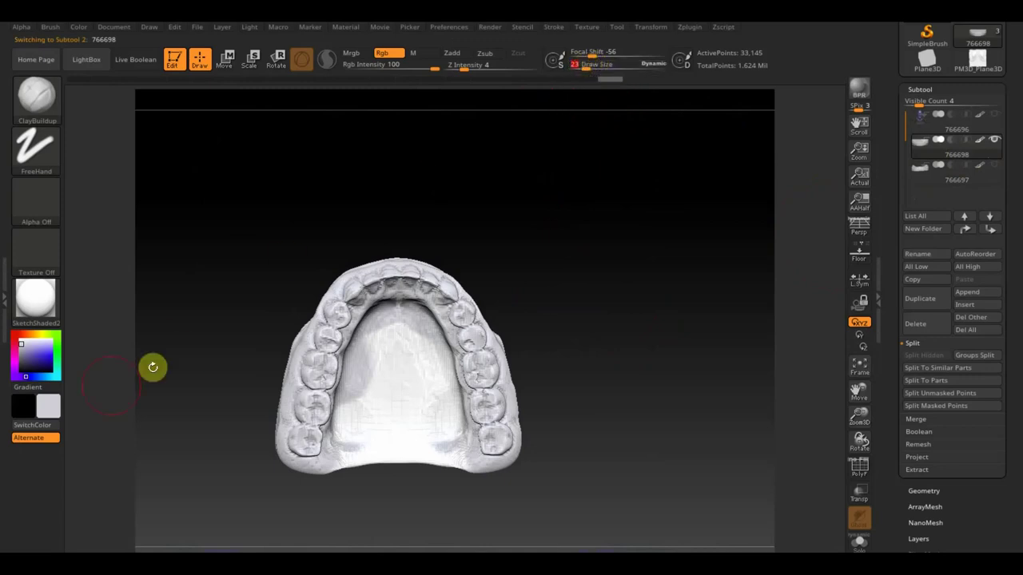
{"action": "left_click", "coordinate": [42, 409]}
{"action": "left_click", "coordinate": [54, 310]}
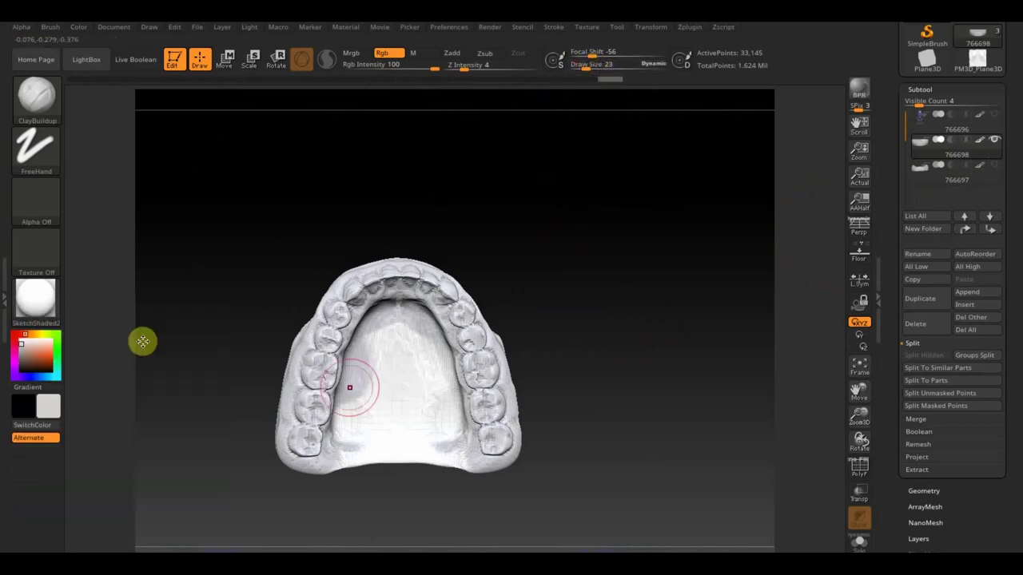
{"action": "left_click_drag", "start_coordinate": [434, 67], "coordinate": [428, 64]}
{"action": "left_click_drag", "start_coordinate": [407, 297], "coordinate": [354, 137]}
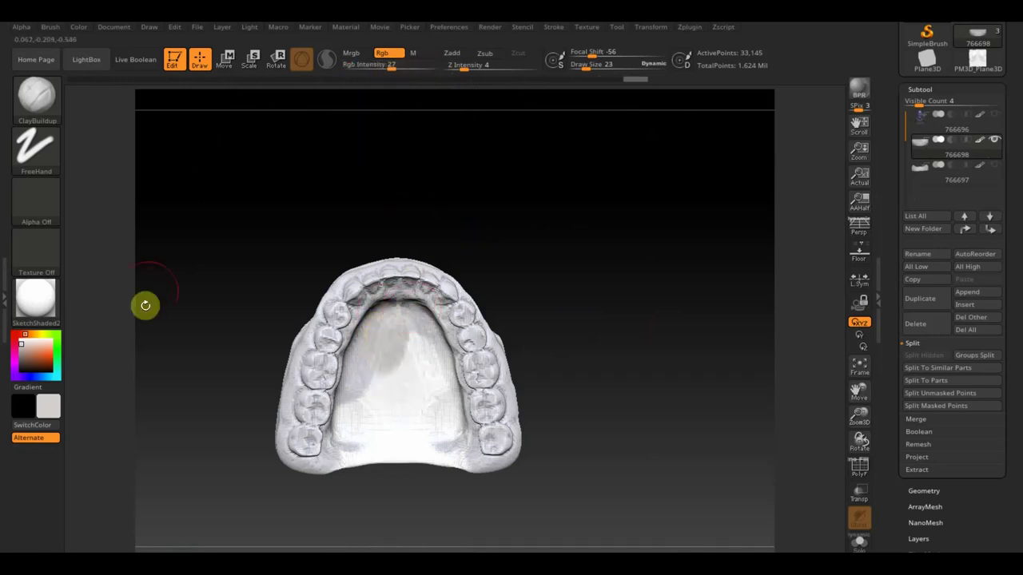
Step: Paint the palate orange, then try an intensity-9 stroke on the front palate and undo it
{"action": "left_click", "coordinate": [57, 399]}
{"action": "left_click", "coordinate": [146, 408]}
{"action": "mouse_move", "coordinate": [360, 356]}
{"action": "left_mouse_down"}
{"action": "mouse_move", "coordinate": [377, 329]}
{"action": "mouse_move", "coordinate": [411, 331]}
{"action": "mouse_move", "coordinate": [400, 372]}
{"action": "mouse_move", "coordinate": [370, 370]}
{"action": "mouse_move", "coordinate": [345, 457]}
{"action": "mouse_move", "coordinate": [402, 408]}
{"action": "mouse_move", "coordinate": [333, 484]}
{"action": "mouse_move", "coordinate": [294, 482]}
{"action": "mouse_move", "coordinate": [407, 436]}
{"action": "mouse_move", "coordinate": [495, 475]}
{"action": "left_mouse_up"}
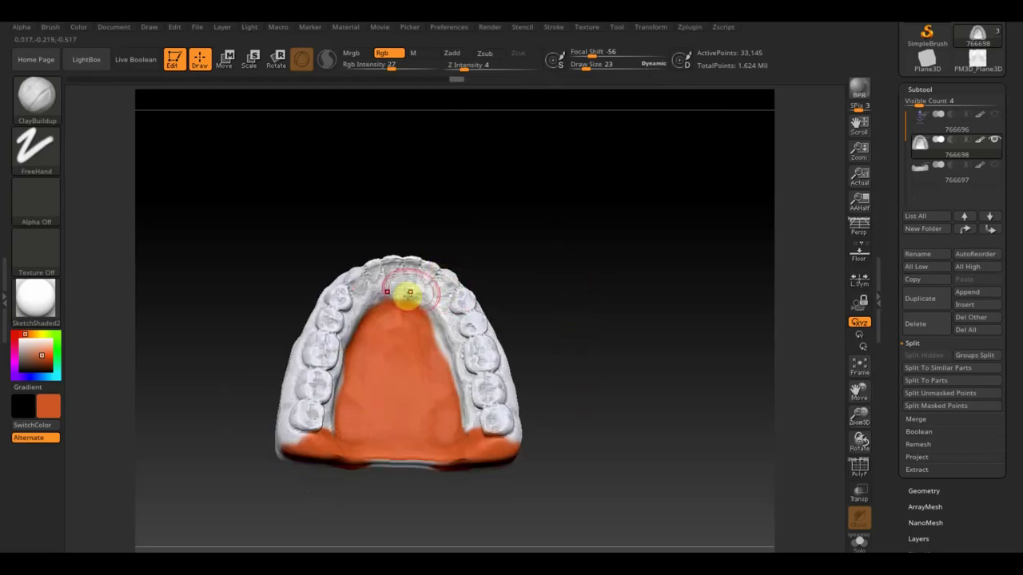
{"action": "left_click_drag", "start_coordinate": [395, 66], "coordinate": [391, 66]}
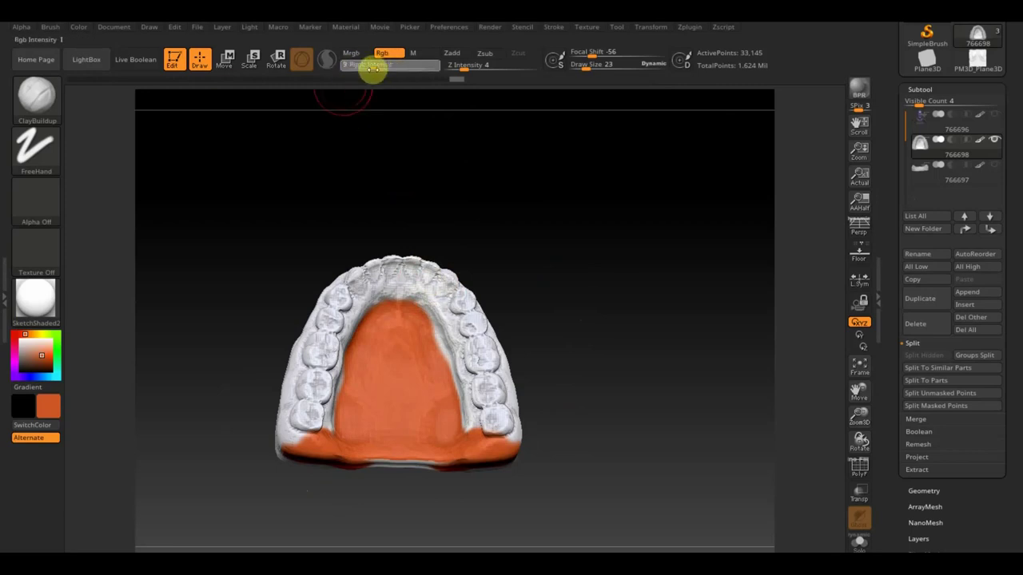
{"action": "left_click_drag", "start_coordinate": [372, 70], "coordinate": [374, 70]}
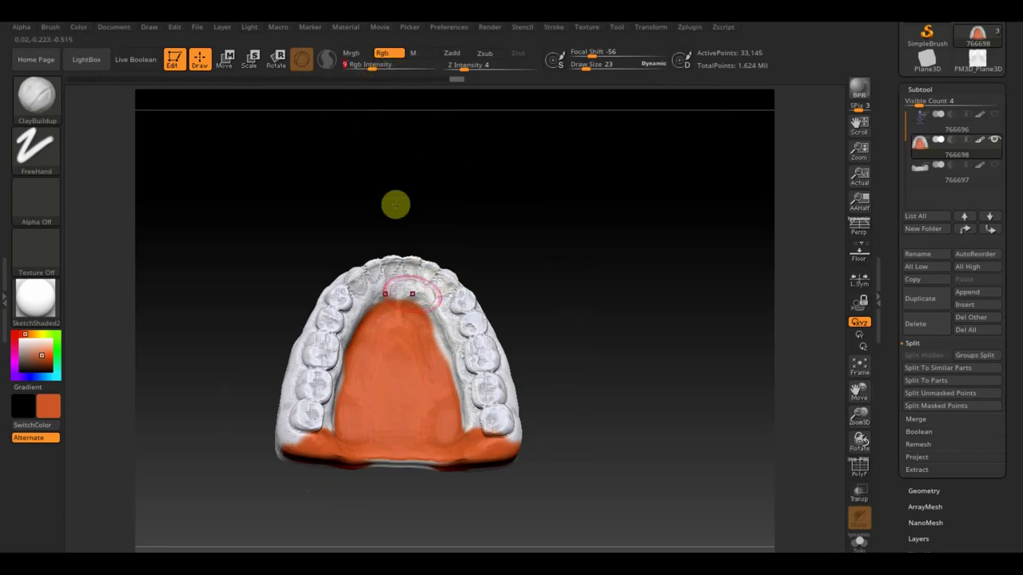
{"action": "left_click_drag", "start_coordinate": [588, 67], "coordinate": [582, 68]}
{"action": "mouse_move", "coordinate": [457, 285]}
{"action": "left_mouse_down"}
{"action": "mouse_move", "coordinate": [408, 297]}
{"action": "mouse_move", "coordinate": [427, 304]}
{"action": "left_mouse_up"}
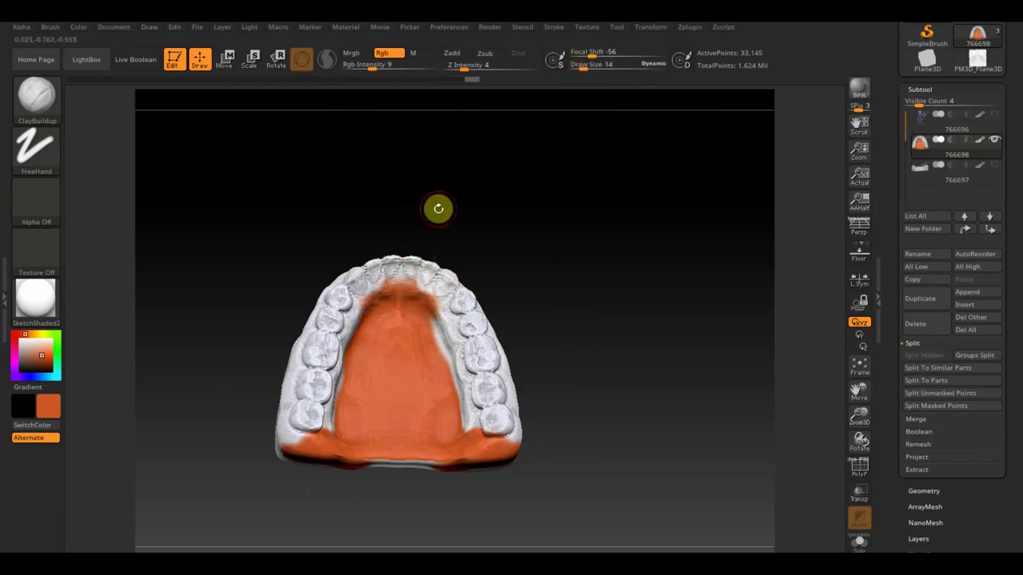
{"action": "key", "text": "ctrl+z"}
Step: At Rgb Intensity 2 with a larger brush, paint orange along the outer gum ridge
{"action": "left_click_drag", "start_coordinate": [376, 64], "coordinate": [360, 66]}
{"action": "left_click_drag", "start_coordinate": [583, 67], "coordinate": [584, 69]}
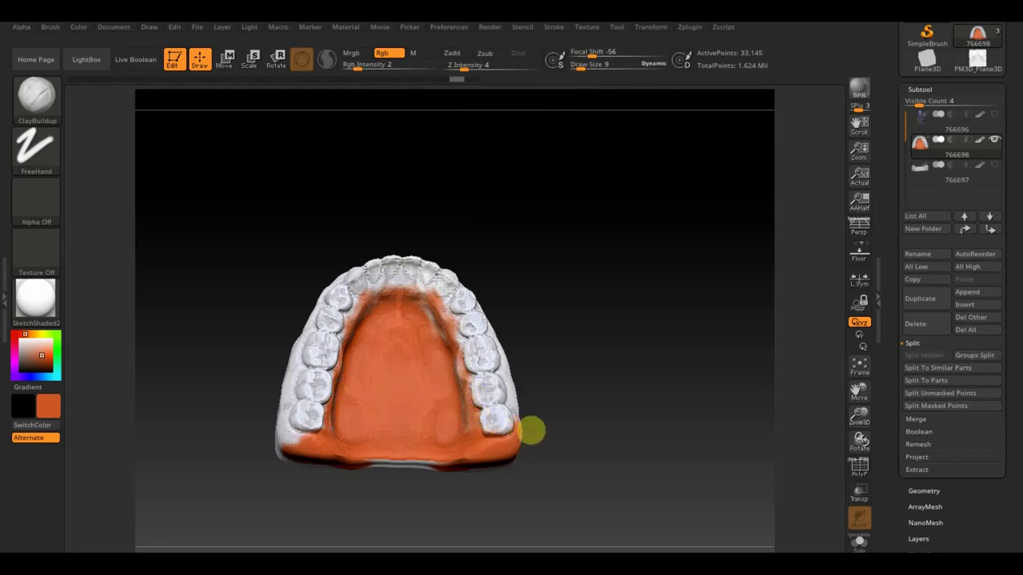
{"action": "left_click_drag", "start_coordinate": [532, 431], "coordinate": [442, 341]}
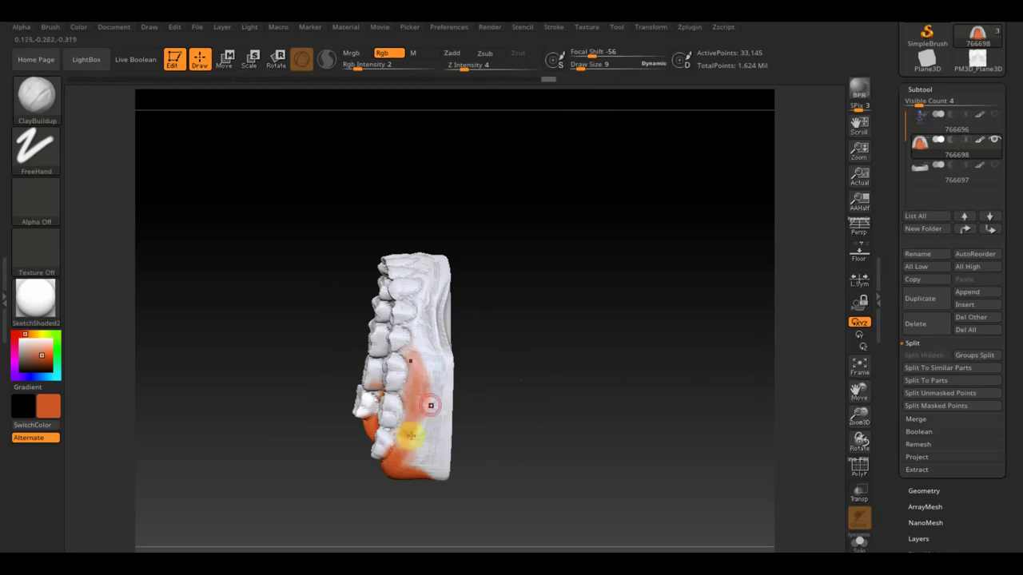
{"action": "mouse_move", "coordinate": [416, 349]}
{"action": "left_mouse_down"}
{"action": "mouse_move", "coordinate": [491, 290]}
{"action": "mouse_move", "coordinate": [432, 295]}
{"action": "left_mouse_up"}
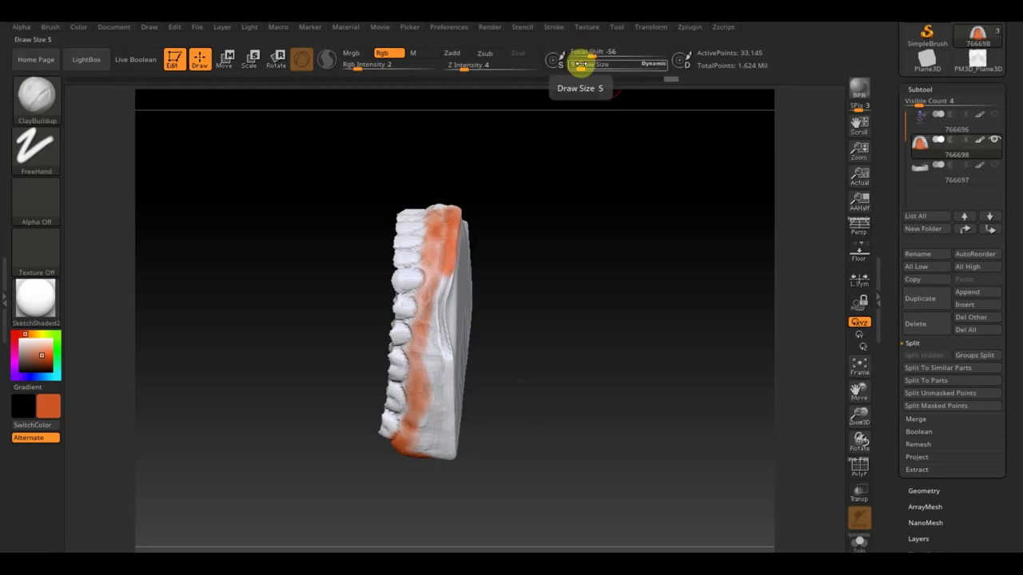
{"action": "left_click_drag", "start_coordinate": [581, 64], "coordinate": [588, 67]}
{"action": "mouse_move", "coordinate": [457, 210]}
{"action": "left_mouse_down"}
{"action": "mouse_move", "coordinate": [445, 305]}
{"action": "mouse_move", "coordinate": [456, 359]}
{"action": "mouse_move", "coordinate": [521, 333]}
{"action": "mouse_move", "coordinate": [490, 229]}
{"action": "mouse_move", "coordinate": [541, 240]}
{"action": "mouse_move", "coordinate": [582, 300]}
{"action": "mouse_move", "coordinate": [552, 372]}
{"action": "mouse_move", "coordinate": [511, 347]}
{"action": "mouse_move", "coordinate": [498, 231]}
{"action": "mouse_move", "coordinate": [509, 225]}
{"action": "mouse_move", "coordinate": [454, 230]}
{"action": "mouse_move", "coordinate": [424, 379]}
{"action": "mouse_move", "coordinate": [449, 444]}
{"action": "left_mouse_up"}
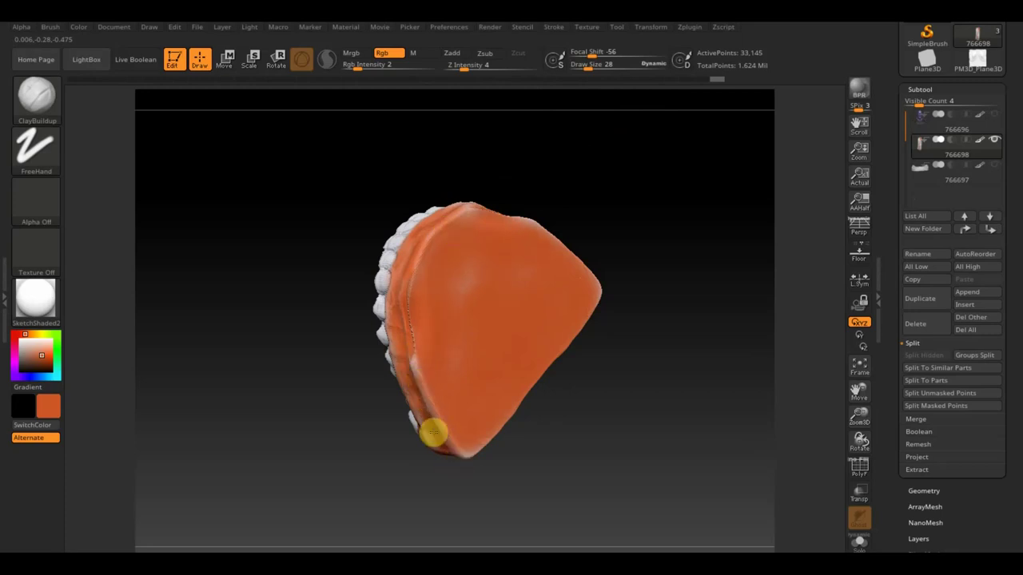
Step: Reduce the brush size and rotate the jaw to inspect the orange gum surface
{"action": "left_click_drag", "start_coordinate": [619, 212], "coordinate": [672, 168]}
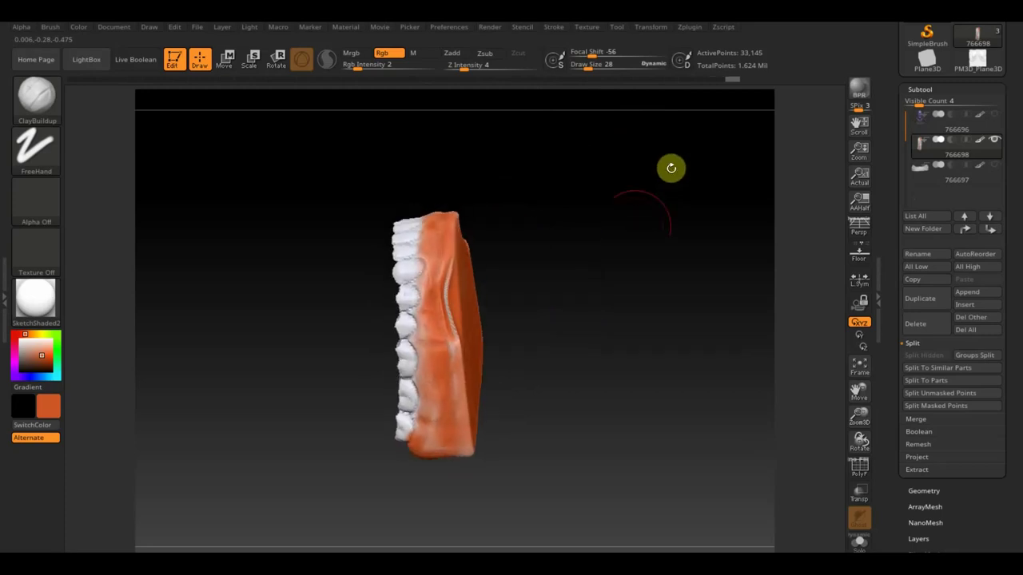
{"action": "left_click_drag", "start_coordinate": [589, 64], "coordinate": [584, 67]}
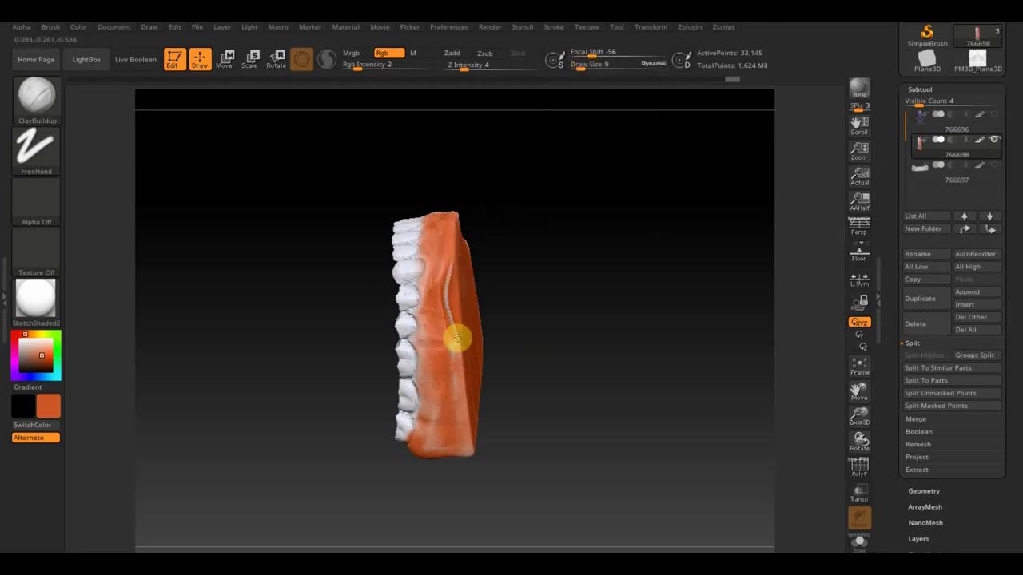
{"action": "mouse_move", "coordinate": [496, 342]}
{"action": "left_mouse_down"}
{"action": "mouse_move", "coordinate": [549, 377]}
{"action": "mouse_move", "coordinate": [551, 495]}
{"action": "left_mouse_up"}
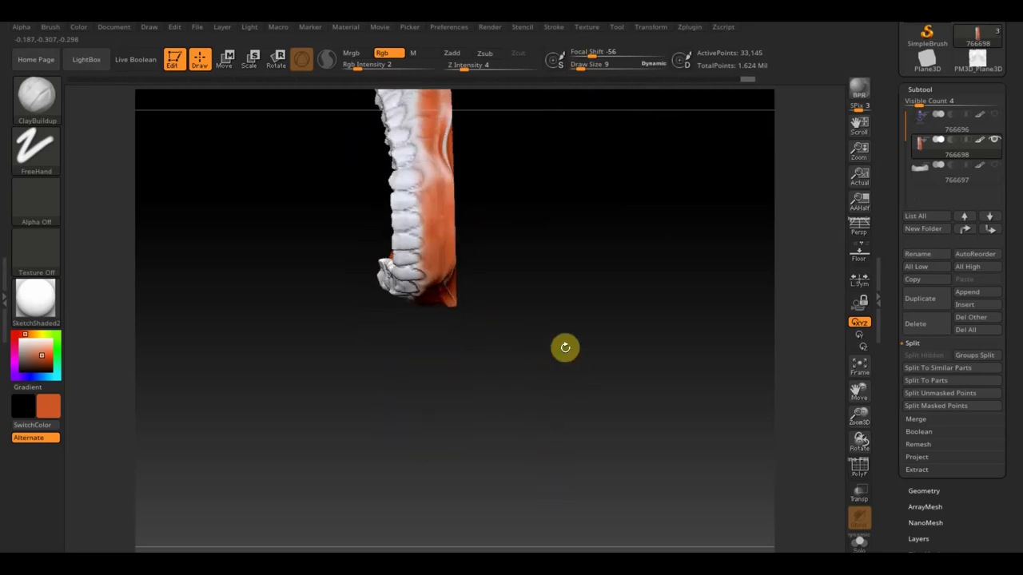
{"action": "mouse_move", "coordinate": [586, 275]}
{"action": "left_mouse_down"}
{"action": "mouse_move", "coordinate": [583, 349]}
{"action": "mouse_move", "coordinate": [564, 354]}
{"action": "mouse_move", "coordinate": [557, 303]}
{"action": "mouse_move", "coordinate": [569, 273]}
{"action": "mouse_move", "coordinate": [564, 405]}
{"action": "mouse_move", "coordinate": [575, 359]}
{"action": "mouse_move", "coordinate": [525, 341]}
{"action": "left_mouse_up"}
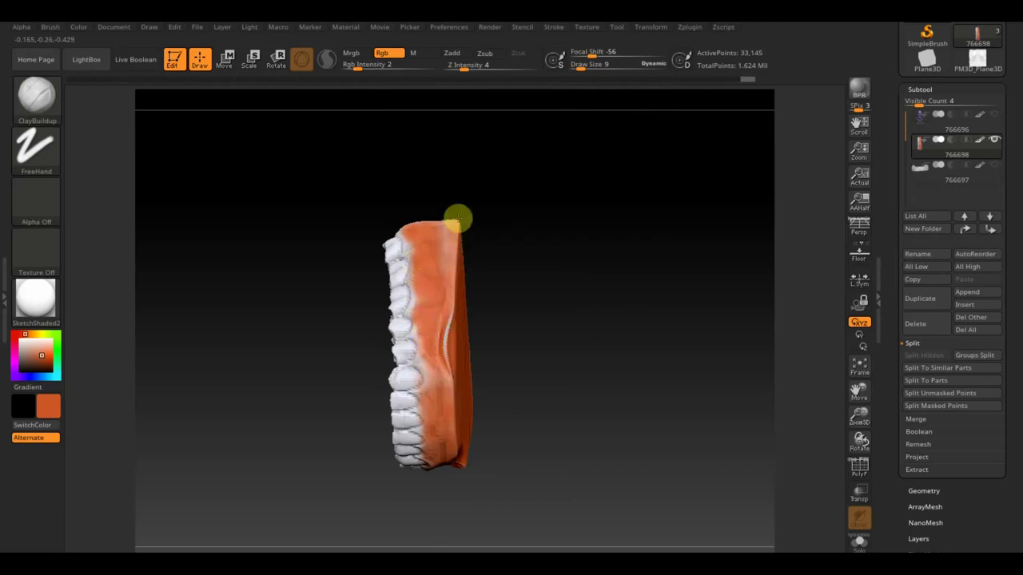
{"action": "mouse_move", "coordinate": [474, 203]}
{"action": "left_mouse_down"}
{"action": "mouse_move", "coordinate": [517, 262]}
{"action": "mouse_move", "coordinate": [637, 229]}
{"action": "mouse_move", "coordinate": [615, 257]}
{"action": "left_mouse_up"}
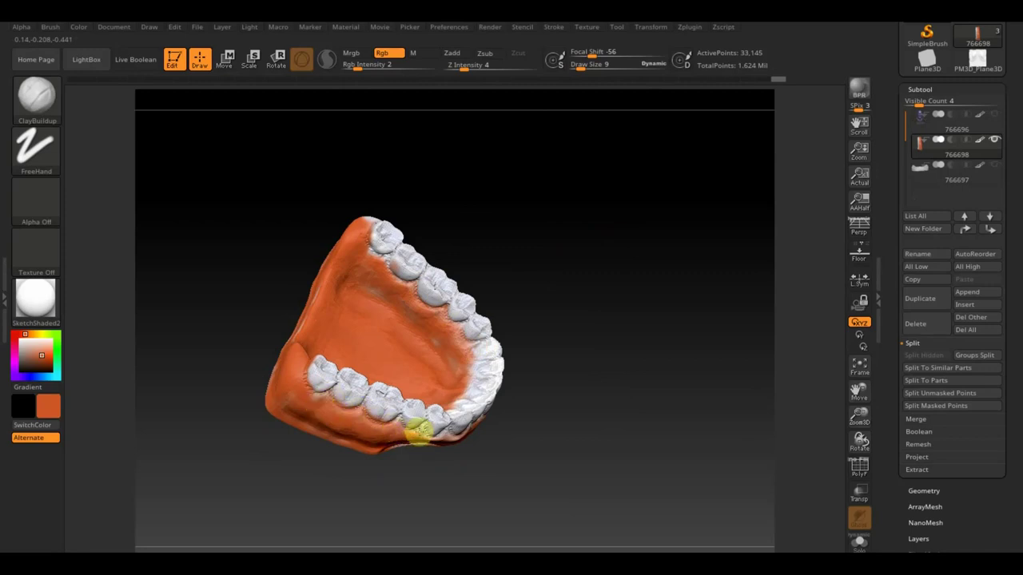
{"action": "mouse_move", "coordinate": [562, 392]}
{"action": "left_mouse_down"}
{"action": "mouse_move", "coordinate": [520, 346]}
{"action": "mouse_move", "coordinate": [495, 426]}
{"action": "left_mouse_up"}
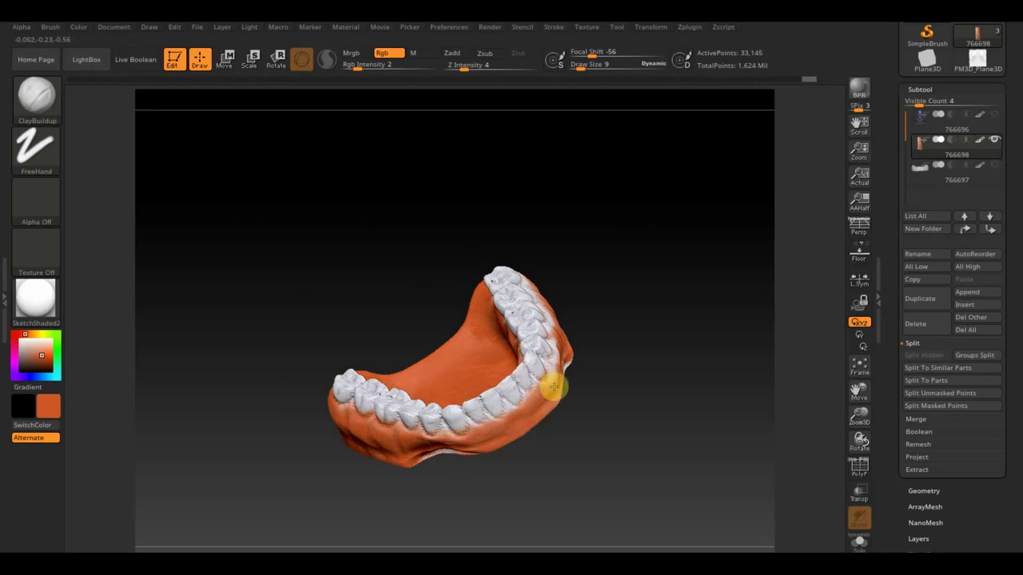
{"action": "mouse_move", "coordinate": [560, 382]}
{"action": "left_mouse_down"}
{"action": "mouse_move", "coordinate": [632, 328]}
{"action": "mouse_move", "coordinate": [599, 370]}
{"action": "left_mouse_up"}
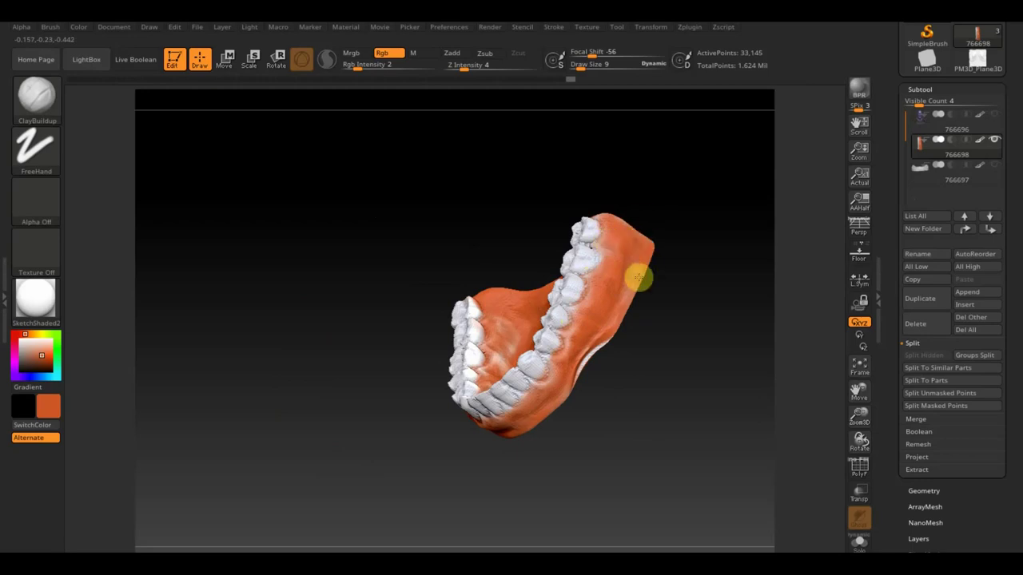
{"action": "mouse_move", "coordinate": [603, 366]}
{"action": "left_mouse_down"}
{"action": "mouse_move", "coordinate": [687, 322]}
{"action": "mouse_move", "coordinate": [692, 373]}
{"action": "left_mouse_up"}
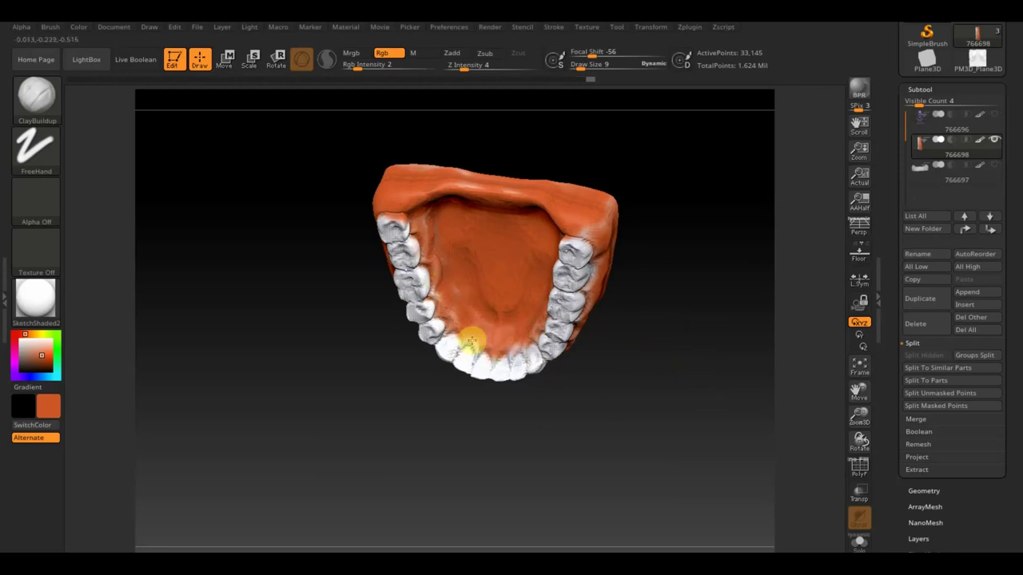
{"action": "mouse_move", "coordinate": [698, 285]}
{"action": "left_mouse_down"}
{"action": "mouse_move", "coordinate": [694, 386]}
{"action": "mouse_move", "coordinate": [564, 327]}
{"action": "mouse_move", "coordinate": [691, 274]}
{"action": "left_mouse_up"}
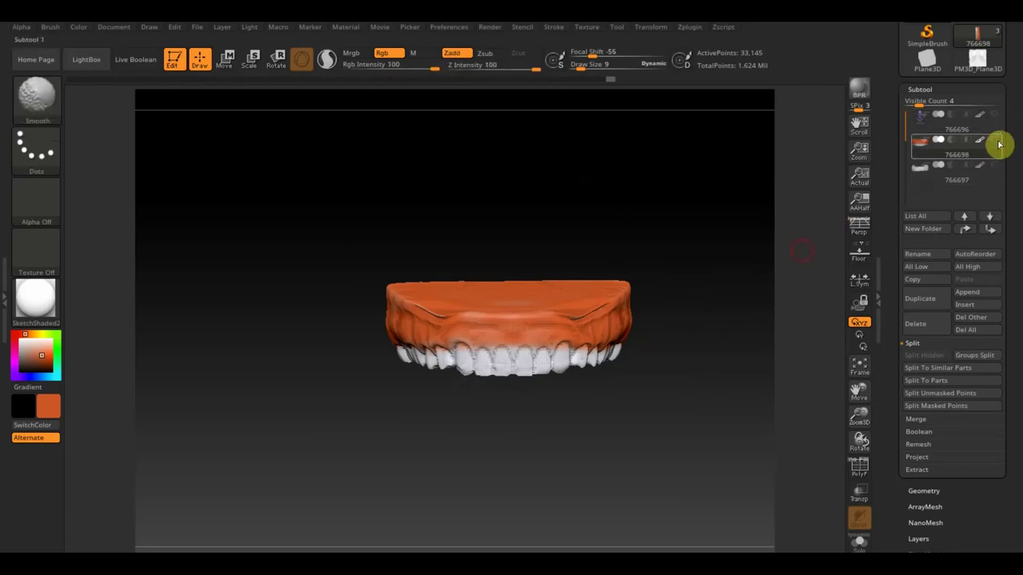
{"action": "left_click", "coordinate": [997, 142], "text": "shift"}
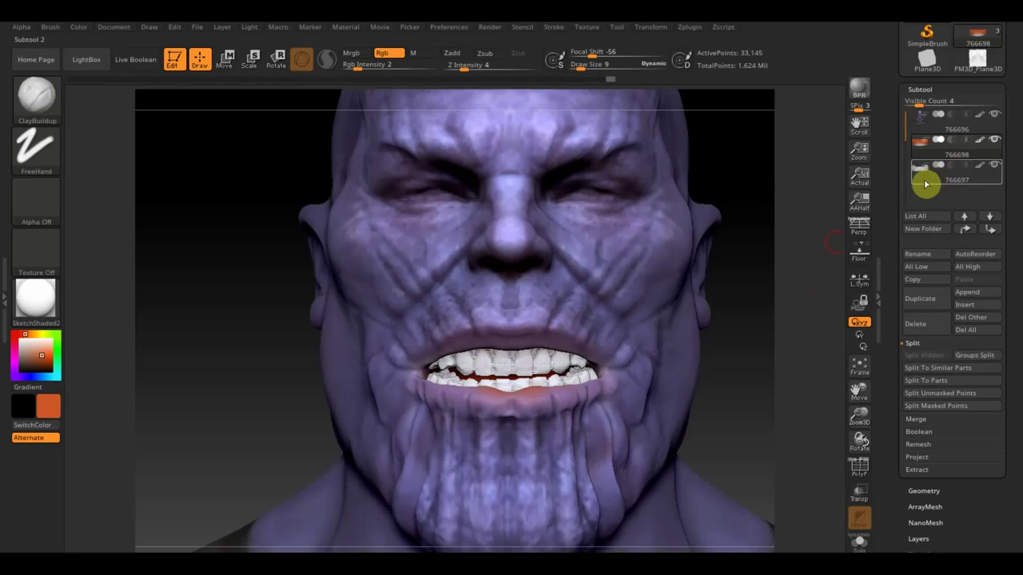
Step: Solo the lower teeth subtool and paint the mouth floor orange at Draw Size 42
{"action": "left_click", "coordinate": [926, 183]}
{"action": "left_click", "coordinate": [997, 142], "text": "shift"}
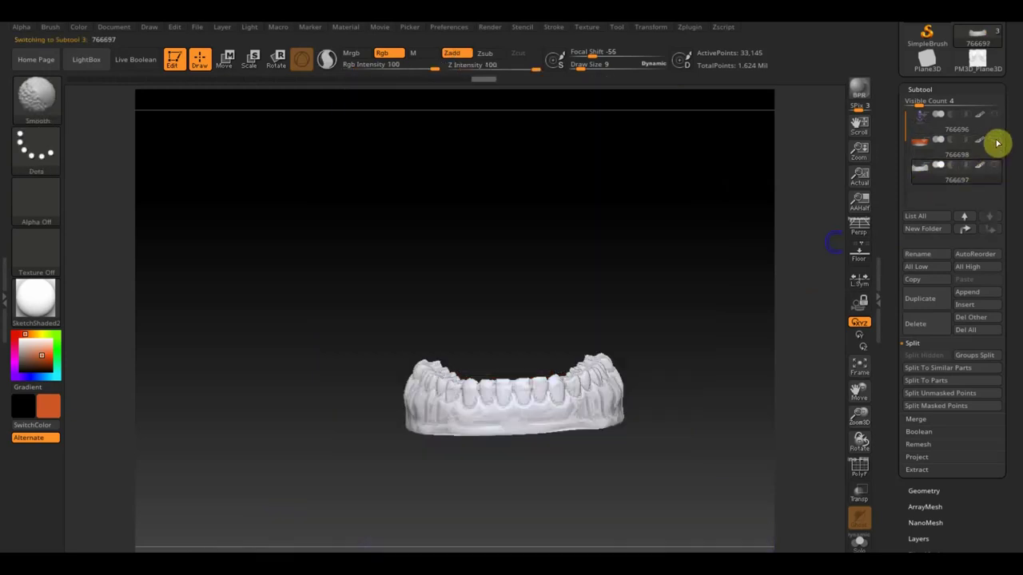
{"action": "left_click_drag", "start_coordinate": [569, 374], "coordinate": [575, 434]}
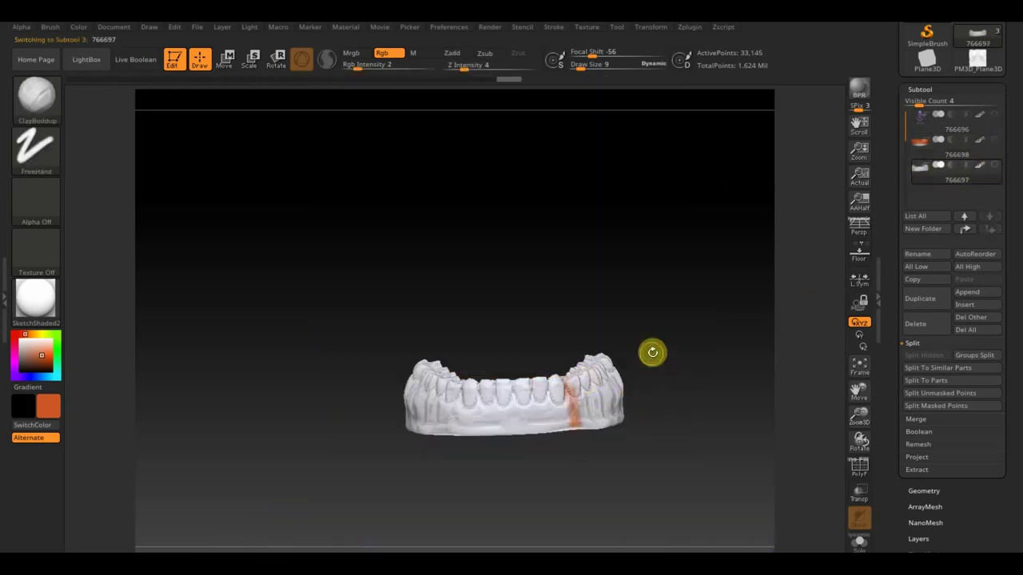
{"action": "key", "text": "ctrl+z"}
{"action": "mouse_move", "coordinate": [652, 353]}
{"action": "left_mouse_down"}
{"action": "mouse_move", "coordinate": [623, 299]}
{"action": "mouse_move", "coordinate": [628, 408]}
{"action": "left_mouse_up"}
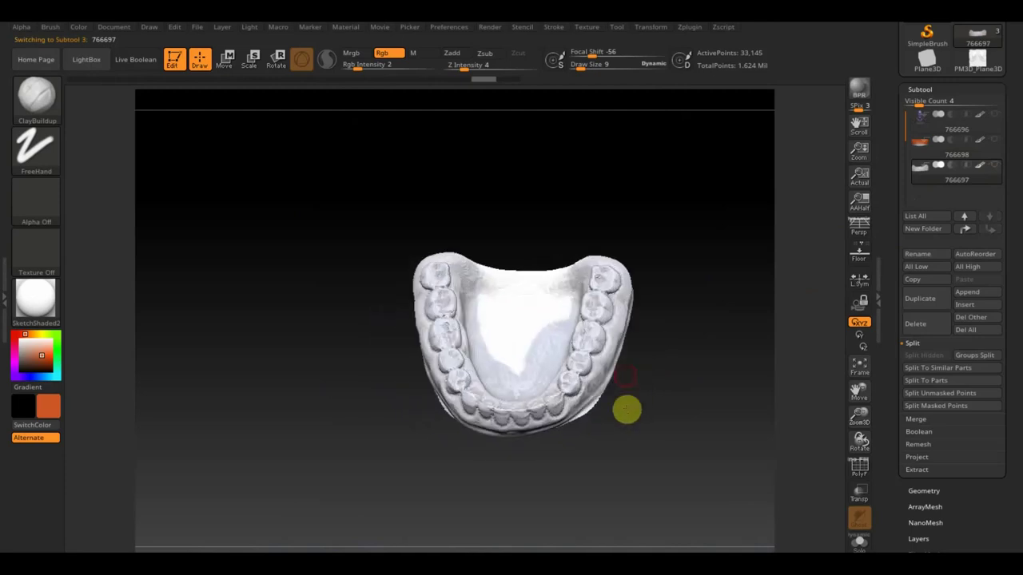
{"action": "left_click_drag", "start_coordinate": [591, 65], "coordinate": [591, 69]}
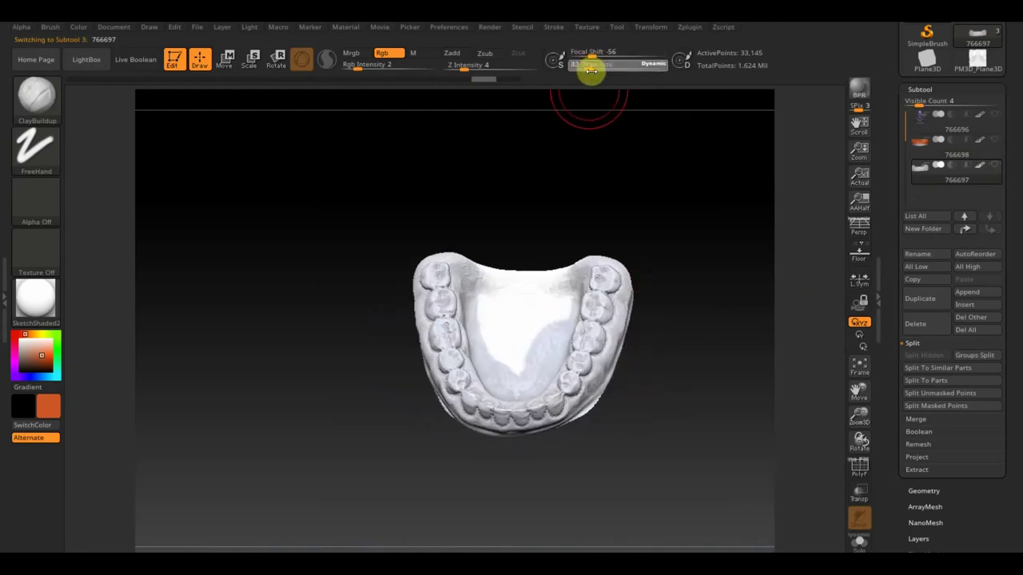
{"action": "mouse_move", "coordinate": [520, 274]}
{"action": "left_mouse_down"}
{"action": "mouse_move", "coordinate": [514, 304]}
{"action": "mouse_move", "coordinate": [501, 285]}
{"action": "mouse_move", "coordinate": [488, 303]}
{"action": "mouse_move", "coordinate": [514, 384]}
{"action": "mouse_move", "coordinate": [575, 264]}
{"action": "mouse_move", "coordinate": [471, 272]}
{"action": "mouse_move", "coordinate": [463, 248]}
{"action": "mouse_move", "coordinate": [413, 312]}
{"action": "mouse_move", "coordinate": [460, 439]}
{"action": "left_mouse_up"}
Step: Cover the remaining white gum patches in orange, shrink the brush and show the head again
{"action": "mouse_move", "coordinate": [607, 445]}
{"action": "left_mouse_down"}
{"action": "mouse_move", "coordinate": [626, 379]}
{"action": "mouse_move", "coordinate": [525, 365]}
{"action": "mouse_move", "coordinate": [550, 375]}
{"action": "mouse_move", "coordinate": [523, 299]}
{"action": "mouse_move", "coordinate": [544, 283]}
{"action": "mouse_move", "coordinate": [520, 279]}
{"action": "mouse_move", "coordinate": [491, 361]}
{"action": "mouse_move", "coordinate": [529, 315]}
{"action": "mouse_move", "coordinate": [420, 407]}
{"action": "mouse_move", "coordinate": [445, 376]}
{"action": "mouse_move", "coordinate": [398, 395]}
{"action": "mouse_move", "coordinate": [550, 333]}
{"action": "mouse_move", "coordinate": [715, 205]}
{"action": "mouse_move", "coordinate": [650, 251]}
{"action": "mouse_move", "coordinate": [623, 306]}
{"action": "mouse_move", "coordinate": [687, 241]}
{"action": "left_mouse_up"}
{"action": "left_click_drag", "start_coordinate": [570, 327], "coordinate": [628, 378]}
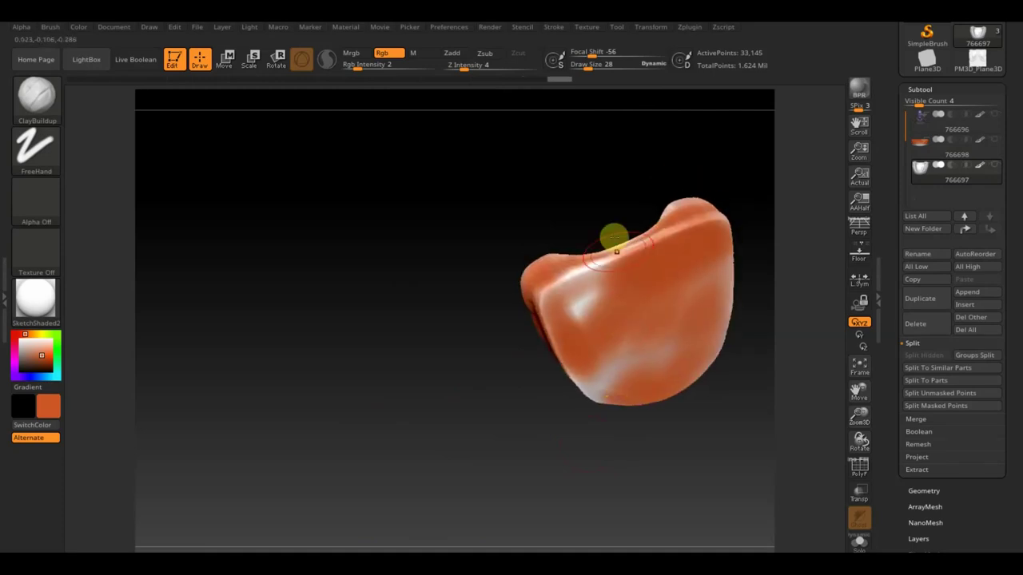
{"action": "mouse_move", "coordinate": [602, 290]}
{"action": "left_mouse_down"}
{"action": "mouse_move", "coordinate": [562, 306]}
{"action": "mouse_move", "coordinate": [628, 358]}
{"action": "mouse_move", "coordinate": [671, 354]}
{"action": "mouse_move", "coordinate": [706, 376]}
{"action": "left_mouse_up"}
{"action": "mouse_move", "coordinate": [655, 403]}
{"action": "left_mouse_down"}
{"action": "mouse_move", "coordinate": [605, 423]}
{"action": "mouse_move", "coordinate": [616, 429]}
{"action": "mouse_move", "coordinate": [520, 320]}
{"action": "mouse_move", "coordinate": [525, 303]}
{"action": "mouse_move", "coordinate": [489, 254]}
{"action": "left_mouse_up"}
{"action": "mouse_move", "coordinate": [726, 433]}
{"action": "left_mouse_down"}
{"action": "mouse_move", "coordinate": [701, 386]}
{"action": "mouse_move", "coordinate": [710, 415]}
{"action": "left_mouse_up"}
{"action": "mouse_move", "coordinate": [704, 198]}
{"action": "left_mouse_down", "text": "alt"}
{"action": "mouse_move", "coordinate": [542, 216]}
{"action": "mouse_move", "coordinate": [568, 253]}
{"action": "left_mouse_up", "text": "alt"}
{"action": "left_click_drag", "start_coordinate": [584, 206], "coordinate": [522, 187], "text": "alt"}
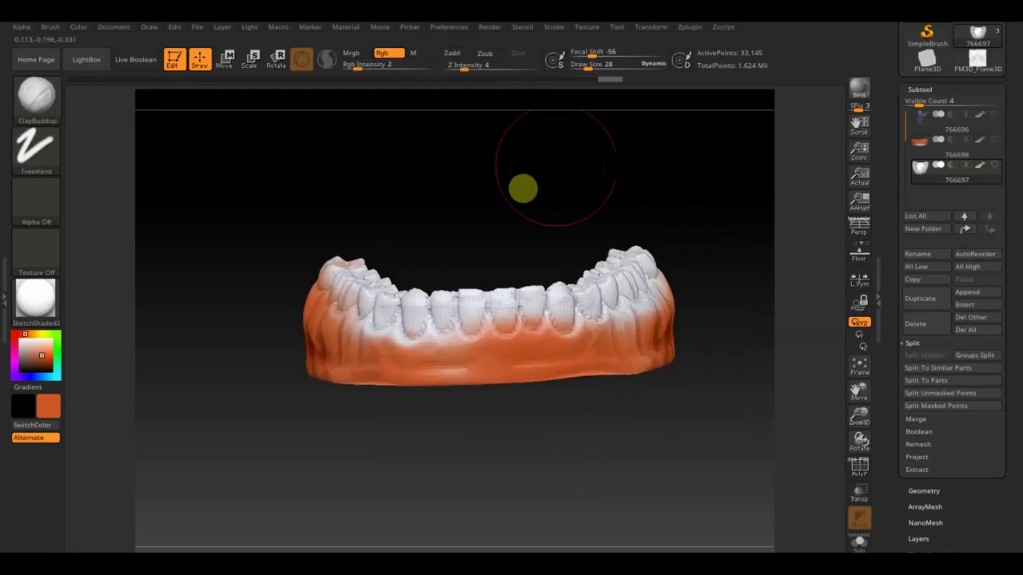
{"action": "left_click_drag", "start_coordinate": [589, 70], "coordinate": [581, 70]}
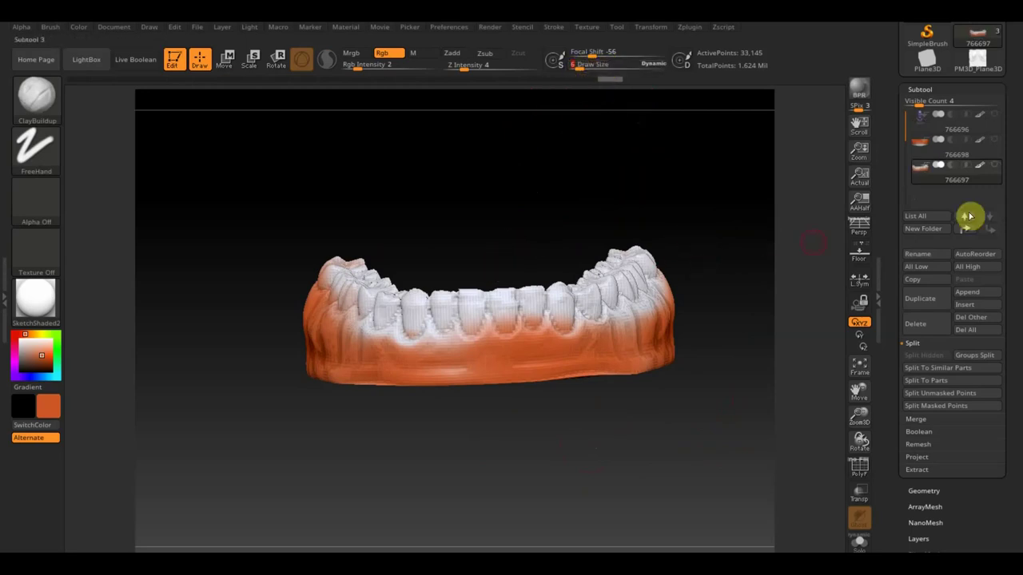
{"action": "left_click", "coordinate": [995, 166]}
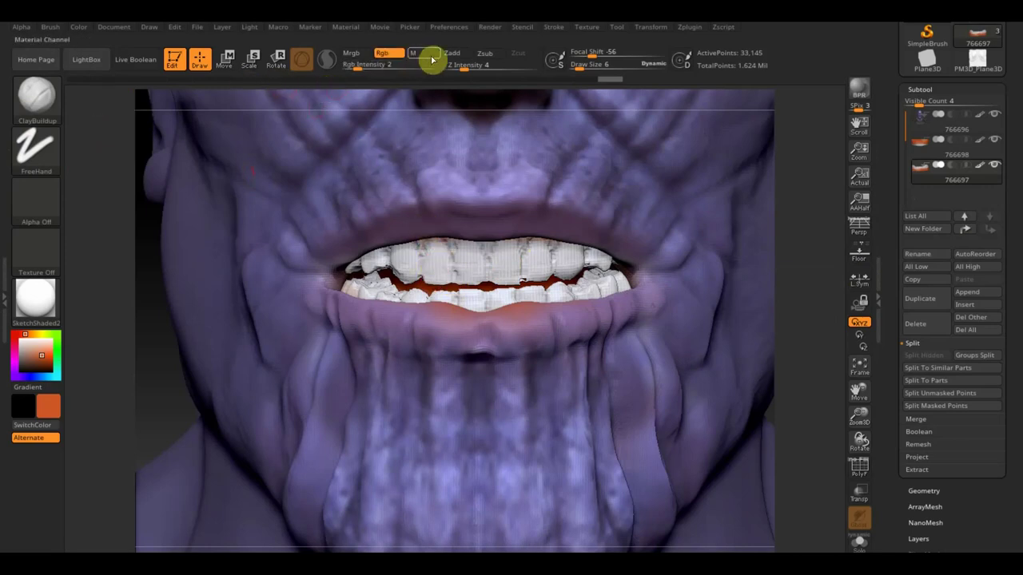
Step: Turn Zadd on and Rgb off, and make upper-teeth subtool 766698 active
{"action": "left_click", "coordinate": [456, 55]}
{"action": "left_click", "coordinate": [385, 54]}
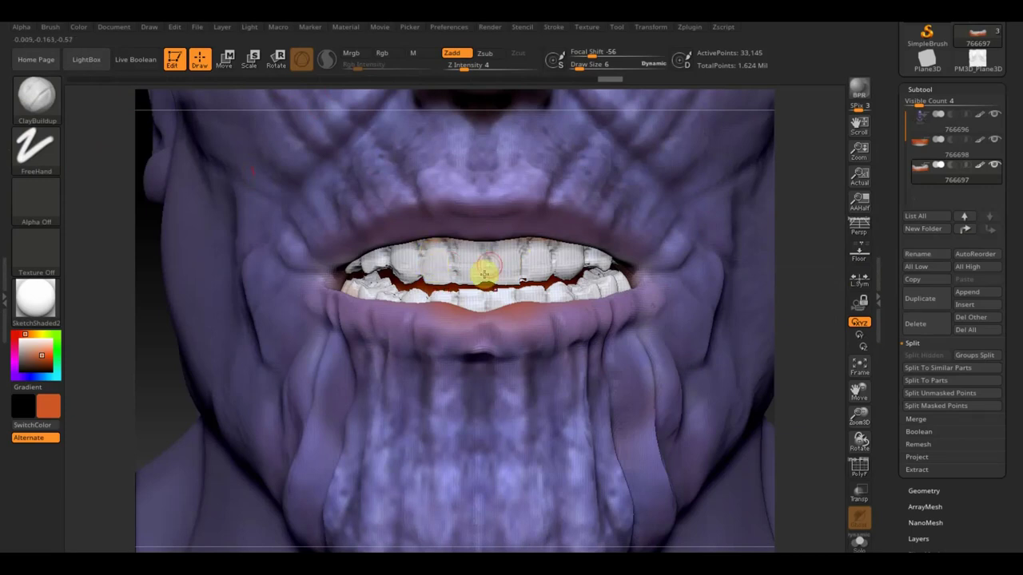
{"action": "left_click", "coordinate": [928, 156]}
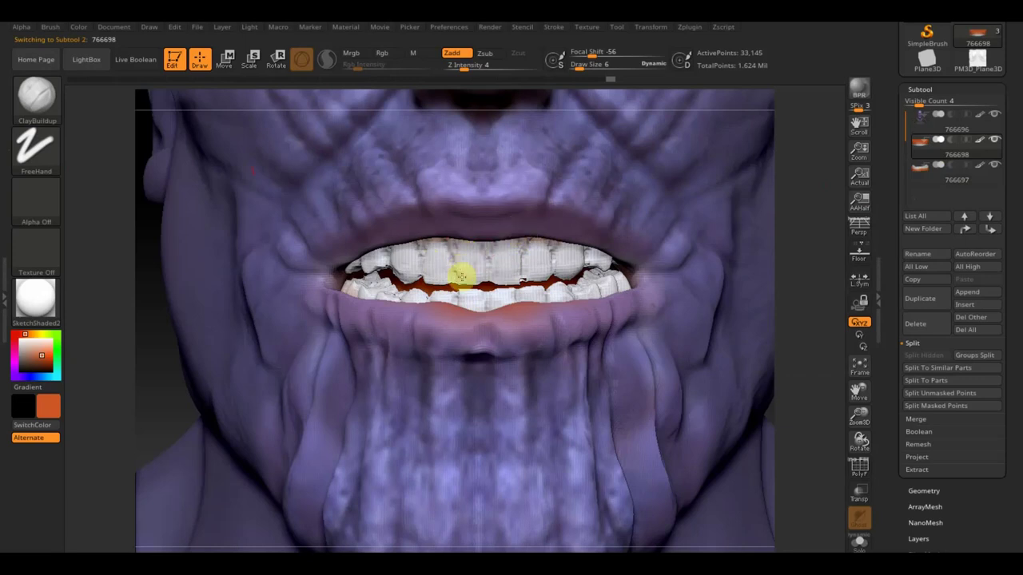
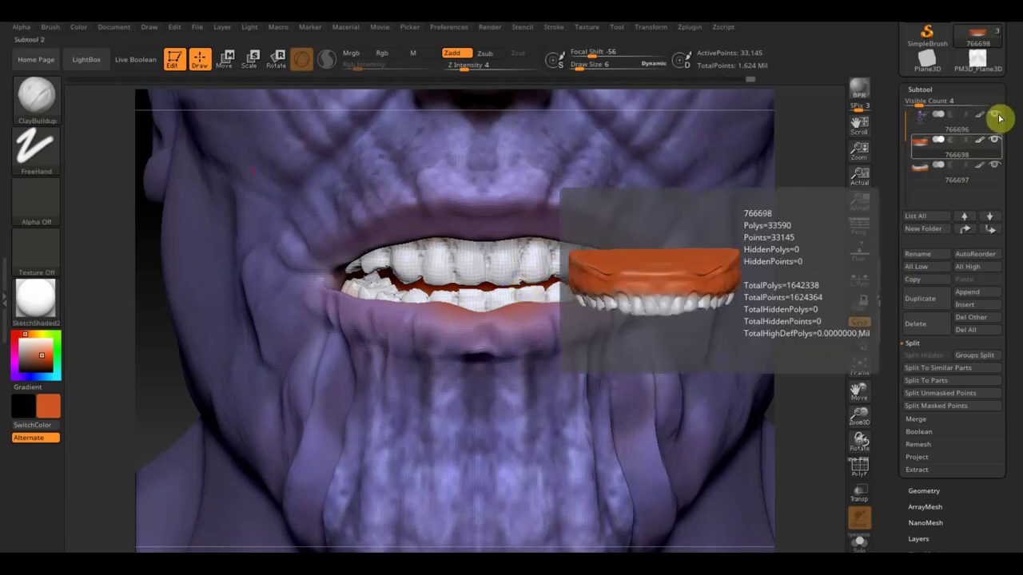
Step: Copy and paste the 766697 teeth subtool to make a fourth subtool, 766698_000001
{"action": "left_click", "coordinate": [862, 358]}
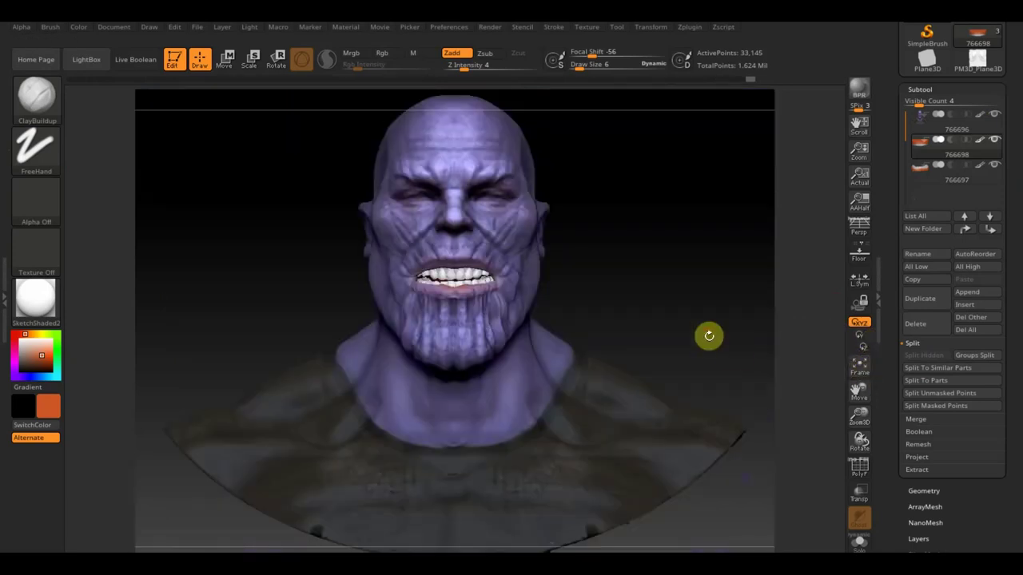
{"action": "left_click_drag", "start_coordinate": [707, 329], "coordinate": [742, 318], "text": "shift"}
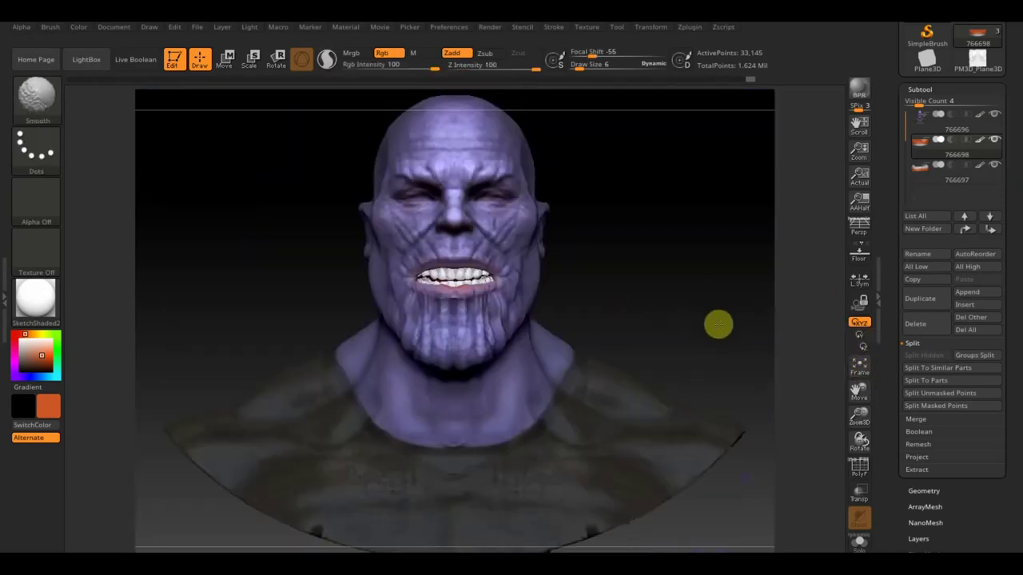
{"action": "mouse_move", "coordinate": [692, 310]}
{"action": "left_mouse_down"}
{"action": "mouse_move", "coordinate": [668, 283]}
{"action": "mouse_move", "coordinate": [639, 308]}
{"action": "mouse_move", "coordinate": [640, 290]}
{"action": "mouse_move", "coordinate": [656, 300]}
{"action": "left_mouse_up"}
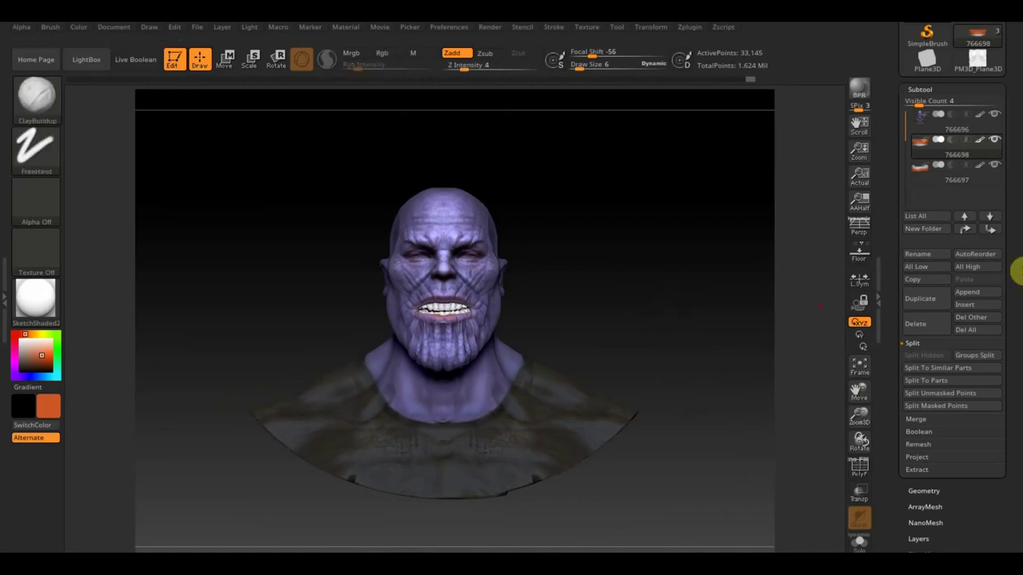
{"action": "left_click", "coordinate": [922, 181]}
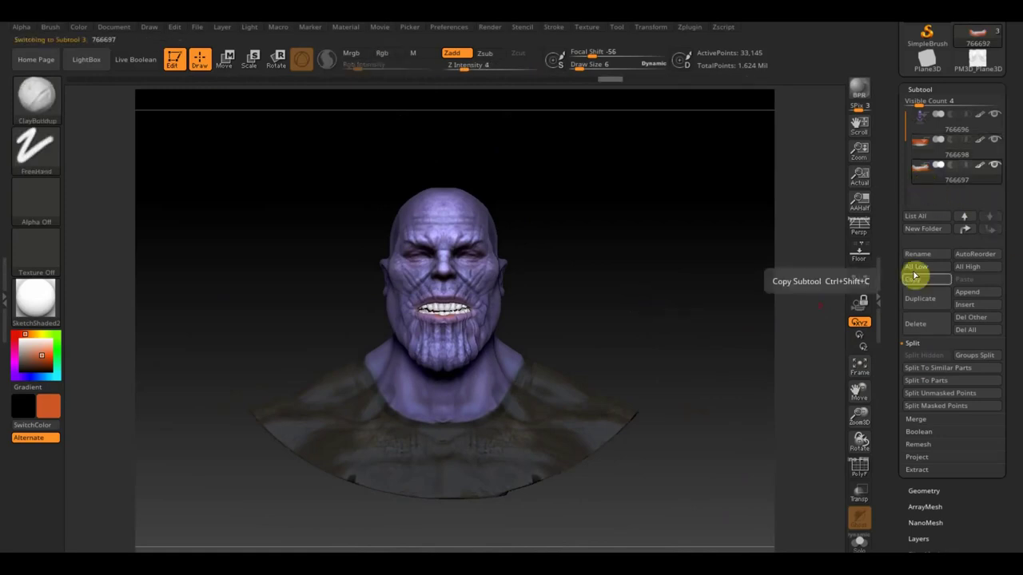
{"action": "left_click", "coordinate": [921, 299]}
{"action": "left_click", "coordinate": [945, 198]}
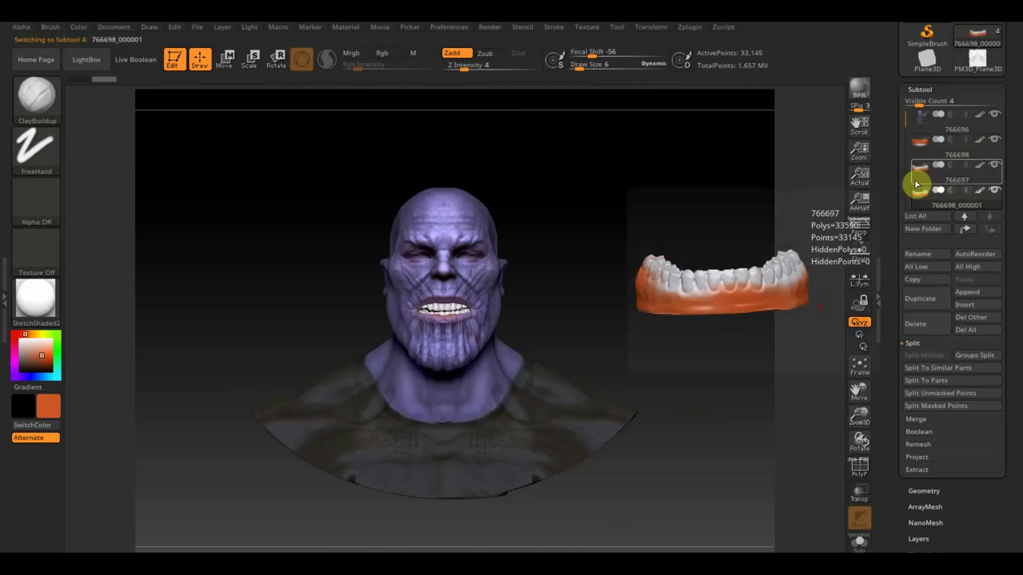
{"action": "scroll", "coordinate": [1018, 68], "scroll_direction": "up", "scroll_amount": 2}
{"action": "scroll", "coordinate": [1018, 68], "scroll_direction": "up", "scroll_amount": 3}
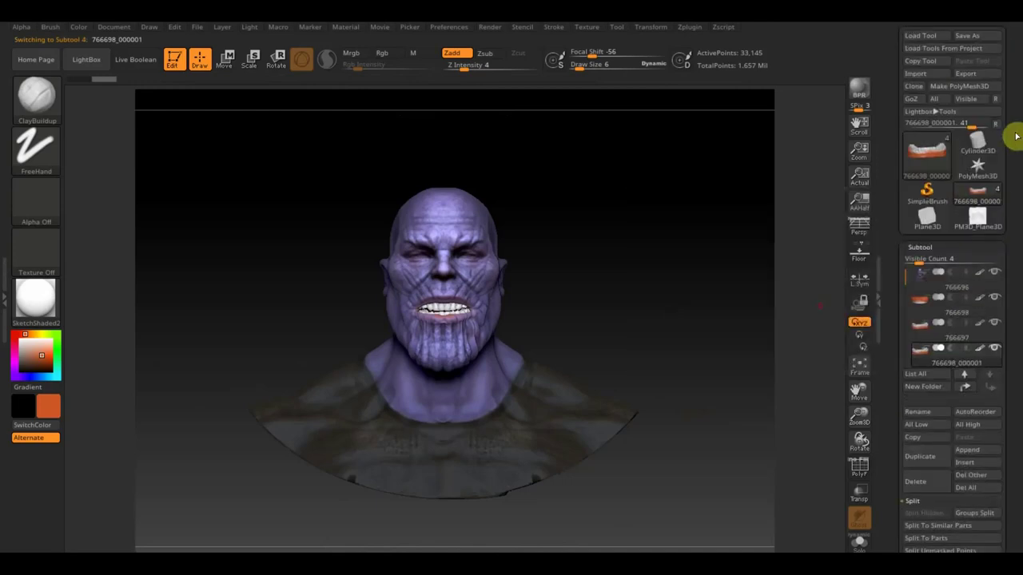
Step: Import the 766666 model from the Desktop into the fourth subtool
{"action": "left_click", "coordinate": [917, 74]}
{"action": "left_click", "coordinate": [64, 199]}
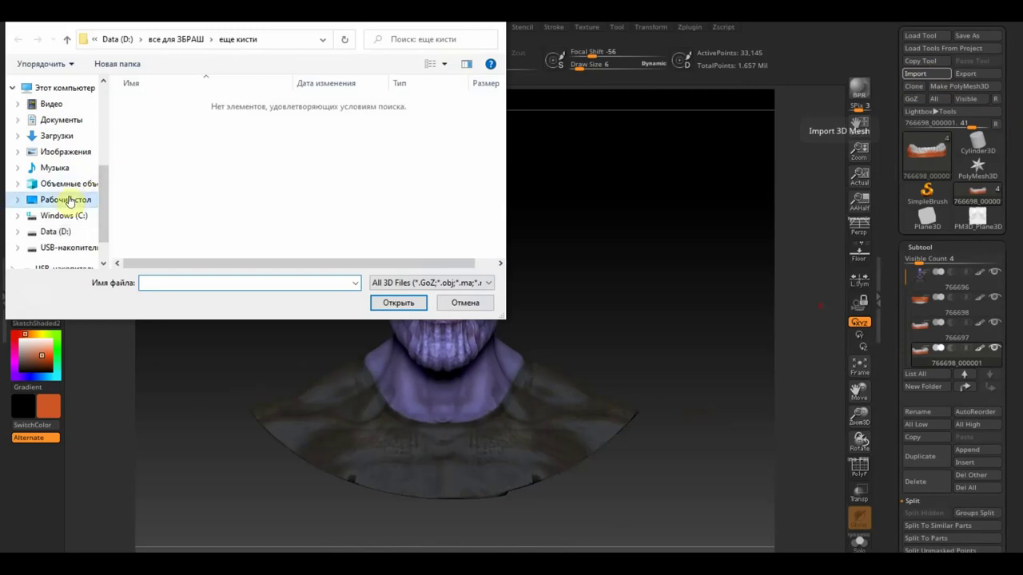
{"action": "scroll", "coordinate": [310, 205], "scroll_direction": "down", "scroll_amount": 2}
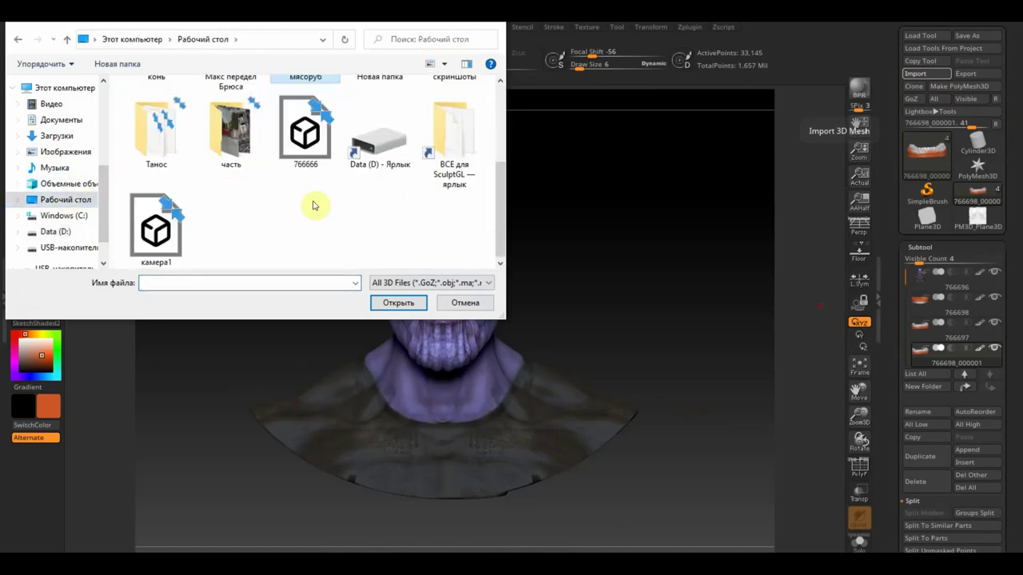
{"action": "left_click", "coordinate": [304, 136]}
{"action": "left_click", "coordinate": [404, 303]}
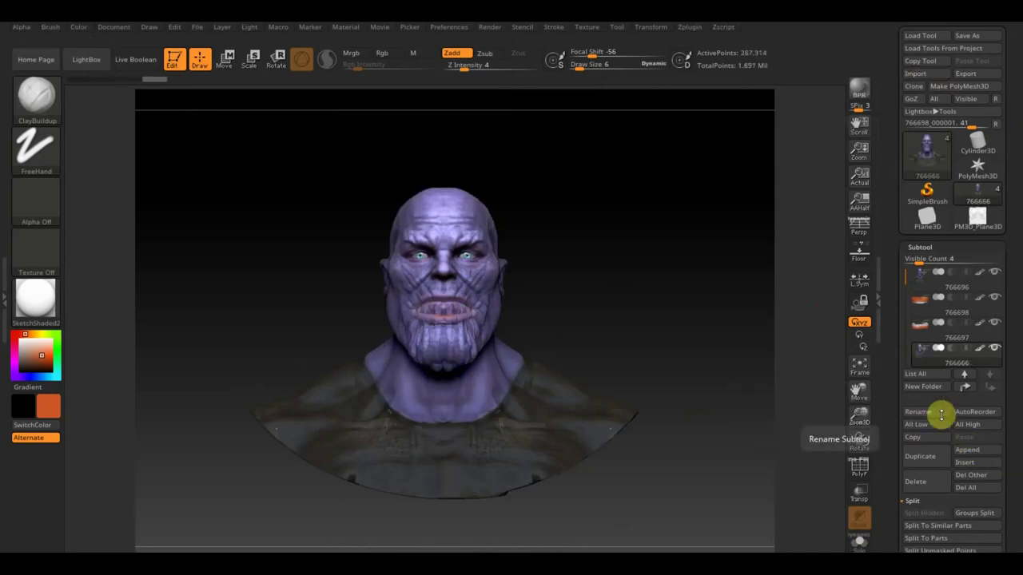
Step: Solo the 766666 subtool, toggle its polypaint off and back on, then unsolo
{"action": "left_click", "coordinate": [986, 353]}
{"action": "mouse_move", "coordinate": [955, 353]}
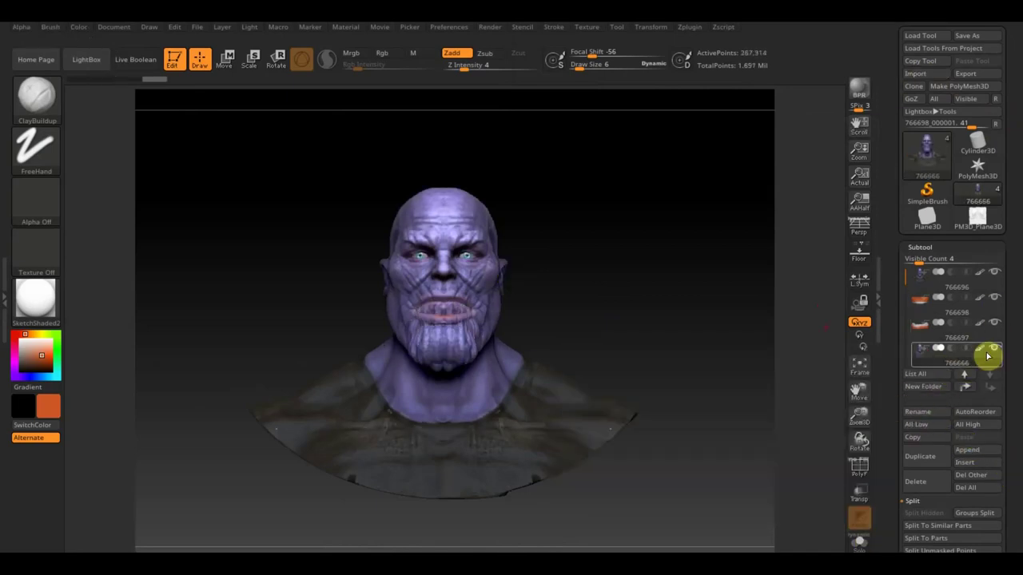
{"action": "left_click", "coordinate": [994, 350]}
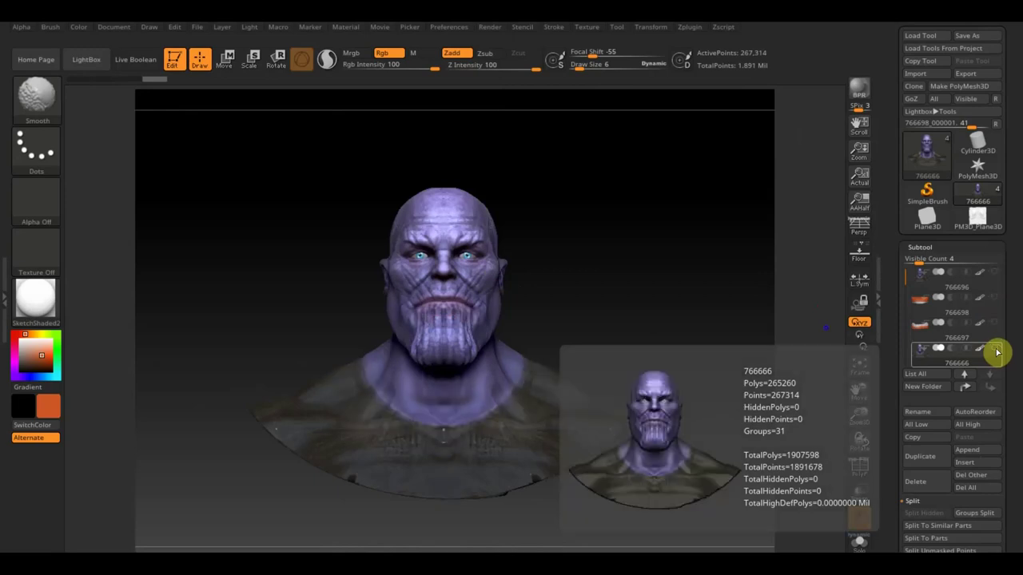
{"action": "left_click", "coordinate": [981, 355]}
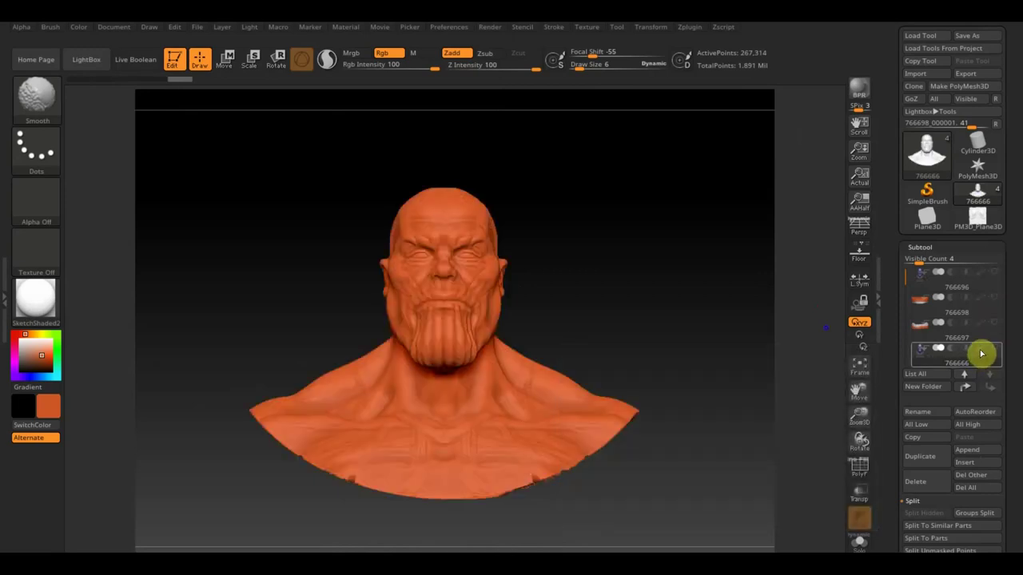
{"action": "left_click", "coordinate": [993, 350]}
{"action": "left_click", "coordinate": [981, 354], "text": "shift"}
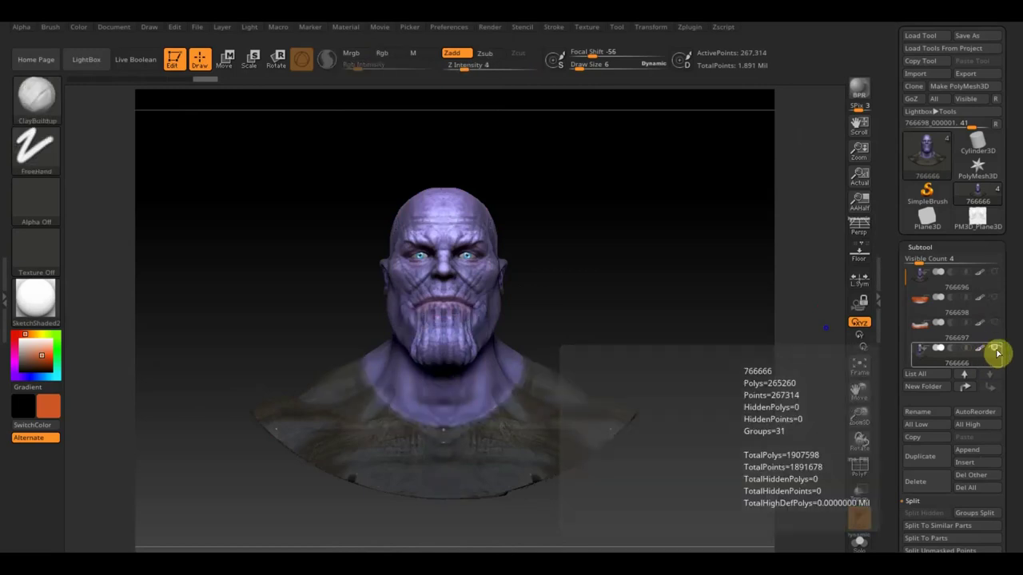
{"action": "key", "text": "ctrl+shift"}
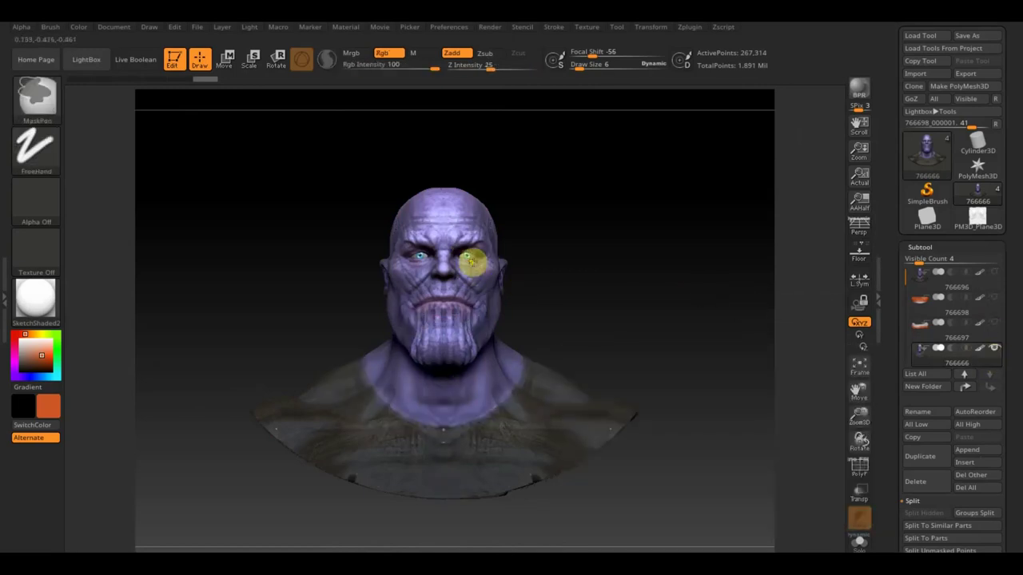
Step: Hide everything except the two eyeballs and delete the hidden head and body geometry
{"action": "left_click", "coordinate": [467, 255], "text": "ctrl+shift"}
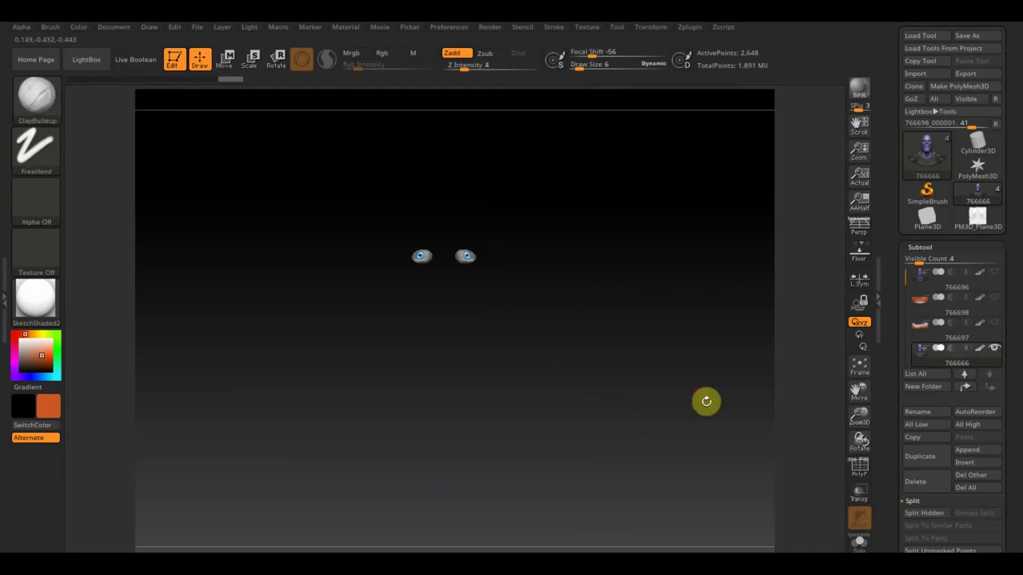
{"action": "left_click_drag", "start_coordinate": [1019, 508], "coordinate": [1011, 440]}
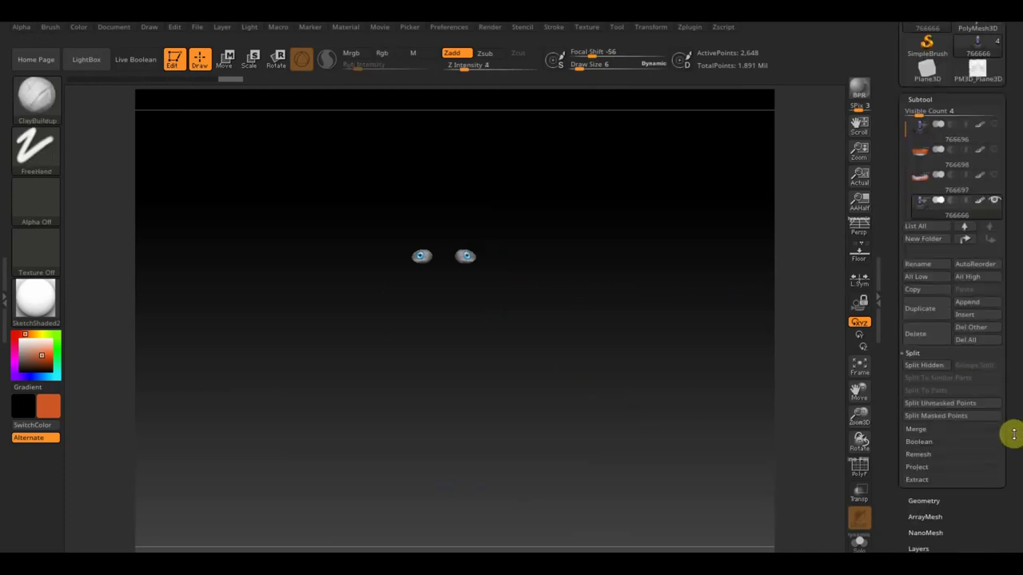
{"action": "left_click", "coordinate": [927, 501]}
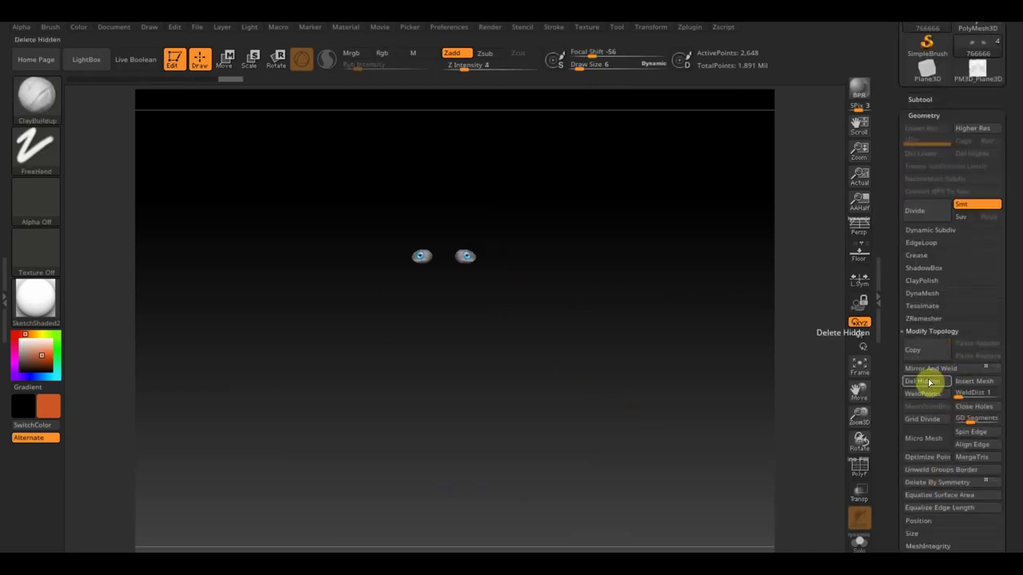
{"action": "left_click", "coordinate": [929, 382]}
Step: Show the other subtools, zoom in on the face, and solo the eyeballs subtool
{"action": "left_click", "coordinate": [920, 100]}
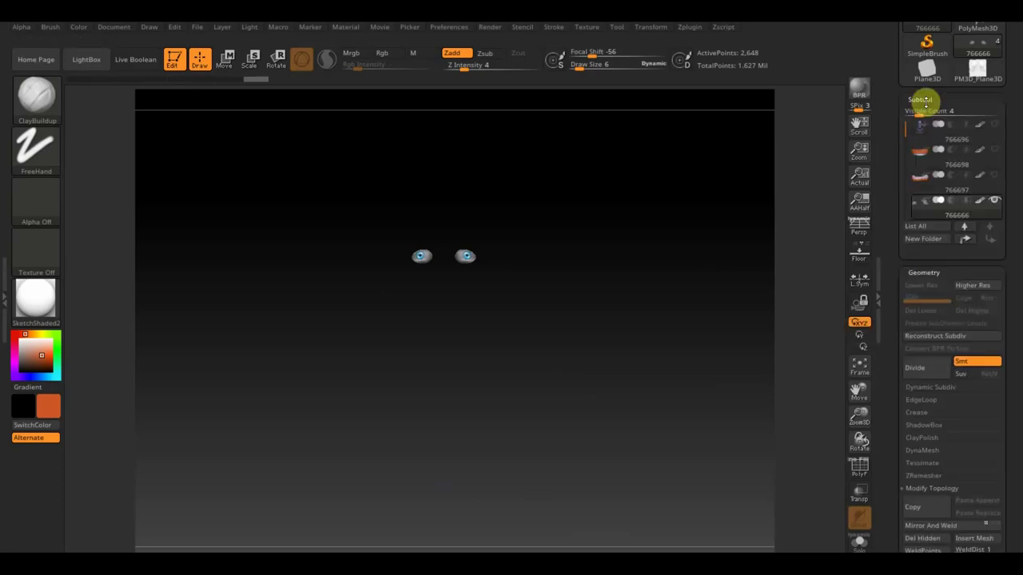
{"action": "mouse_move", "coordinate": [954, 205]}
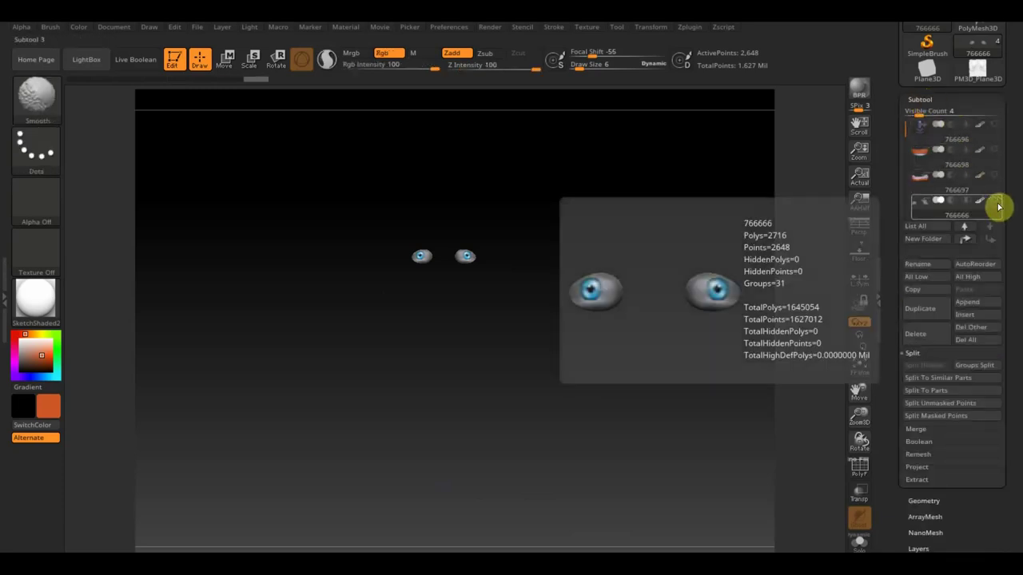
{"action": "left_click", "coordinate": [996, 205], "text": "shift"}
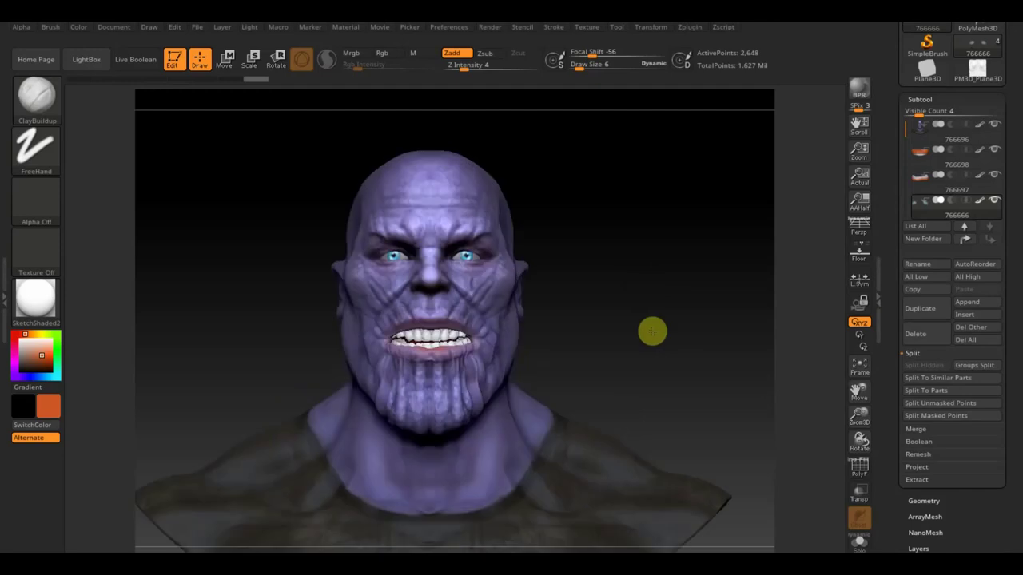
{"action": "left_click_drag", "start_coordinate": [652, 331], "coordinate": [679, 438], "text": "alt"}
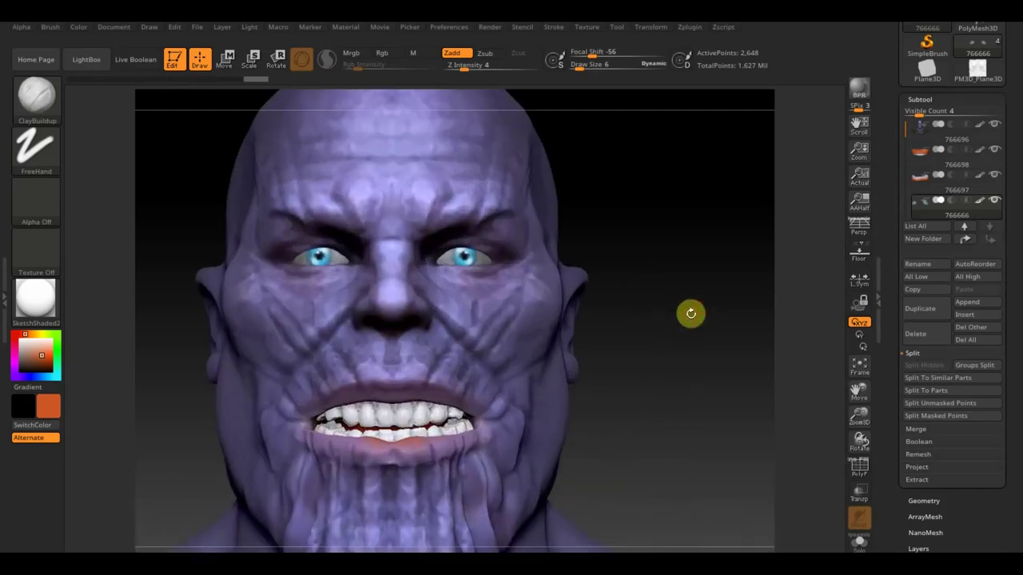
{"action": "key", "text": "shift"}
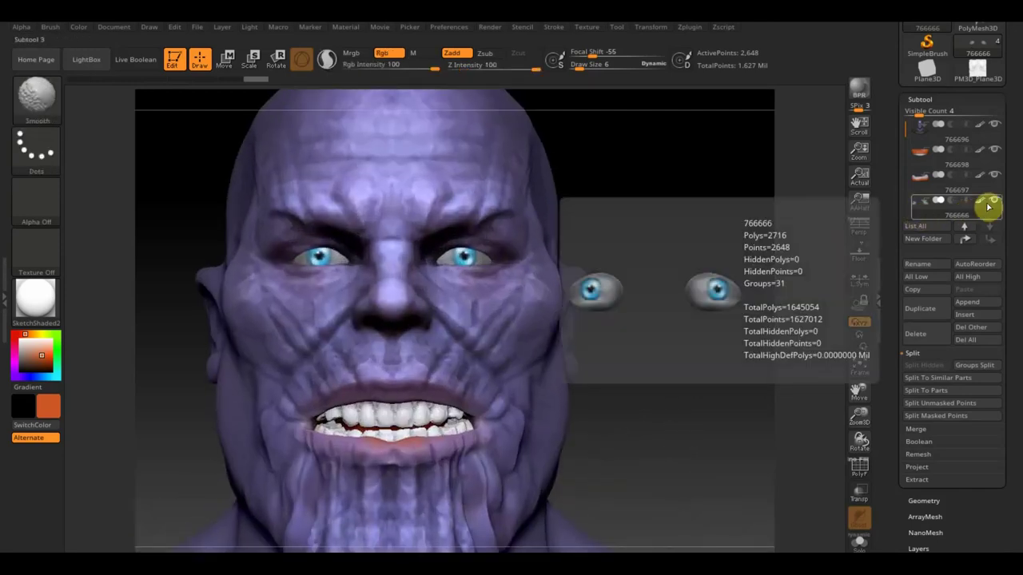
{"action": "left_click", "coordinate": [991, 206], "text": "shift"}
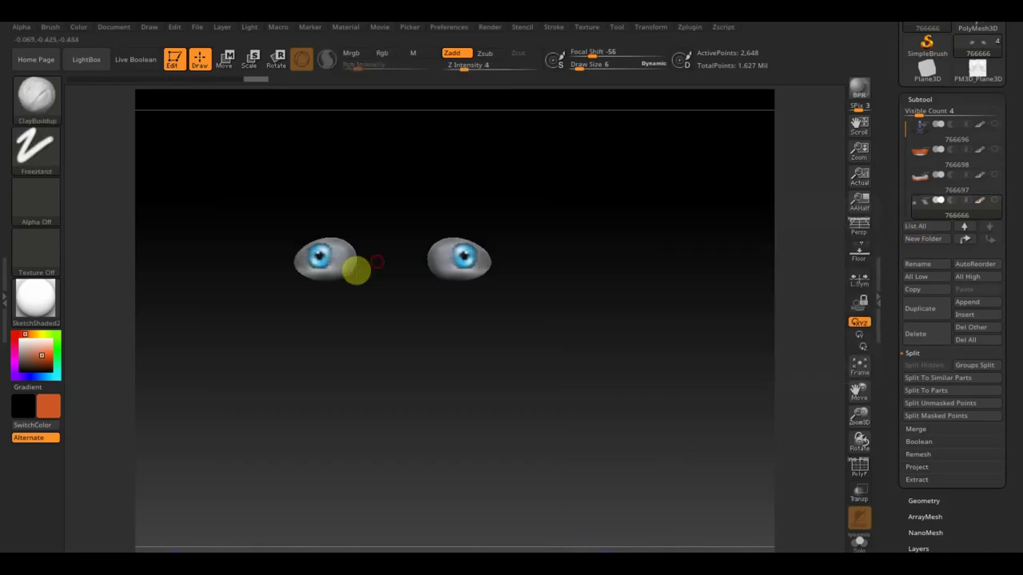
Step: Switch to the Move Topological brush with a draw size of 28
{"action": "left_click", "coordinate": [36, 96]}
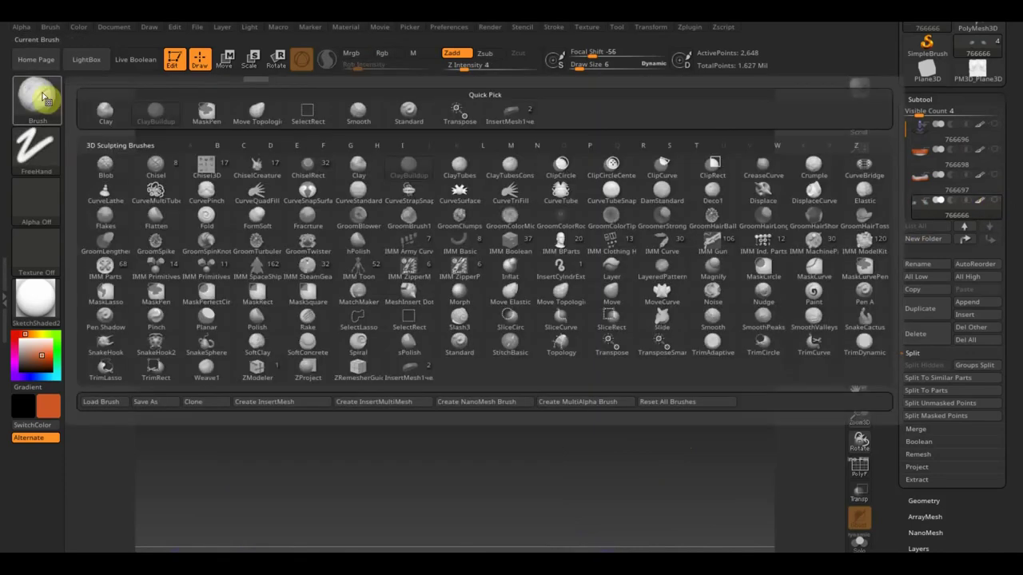
{"action": "left_click", "coordinate": [260, 114]}
{"action": "left_click_drag", "start_coordinate": [572, 63], "coordinate": [589, 68]}
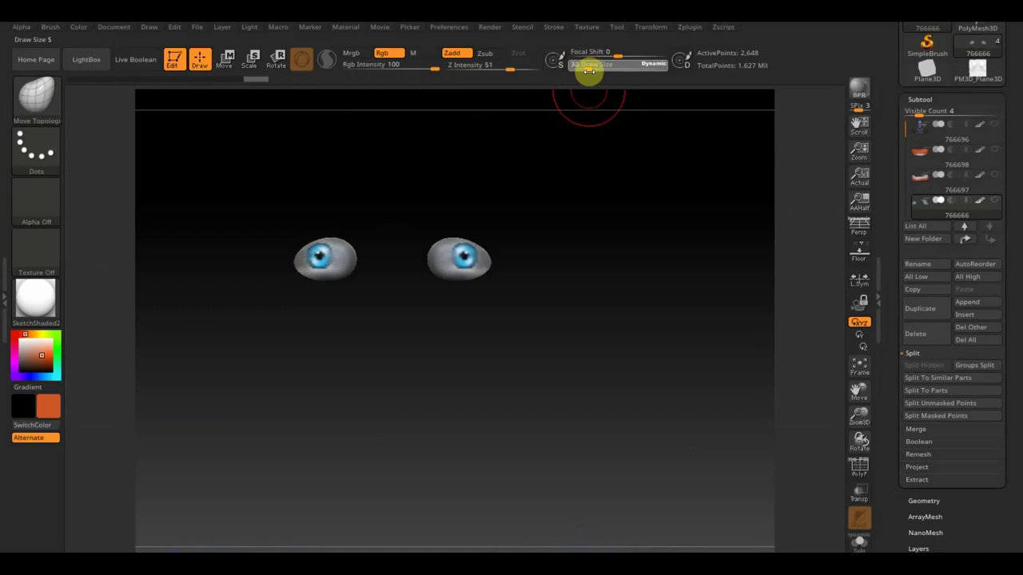
{"action": "left_click_drag", "start_coordinate": [318, 240], "coordinate": [325, 237]}
Step: Reshape and re-aim both eyeballs, then unsolo to show the whole head from the front
{"action": "left_click_drag", "start_coordinate": [471, 256], "coordinate": [462, 251]}
{"action": "left_click_drag", "start_coordinate": [388, 209], "coordinate": [416, 228]}
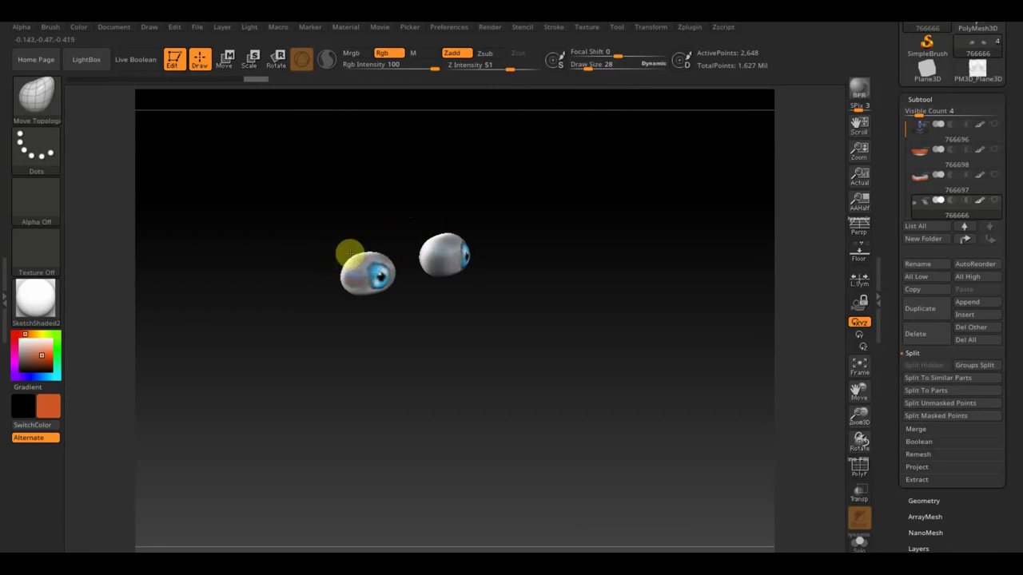
{"action": "left_click_drag", "start_coordinate": [354, 248], "coordinate": [364, 212]}
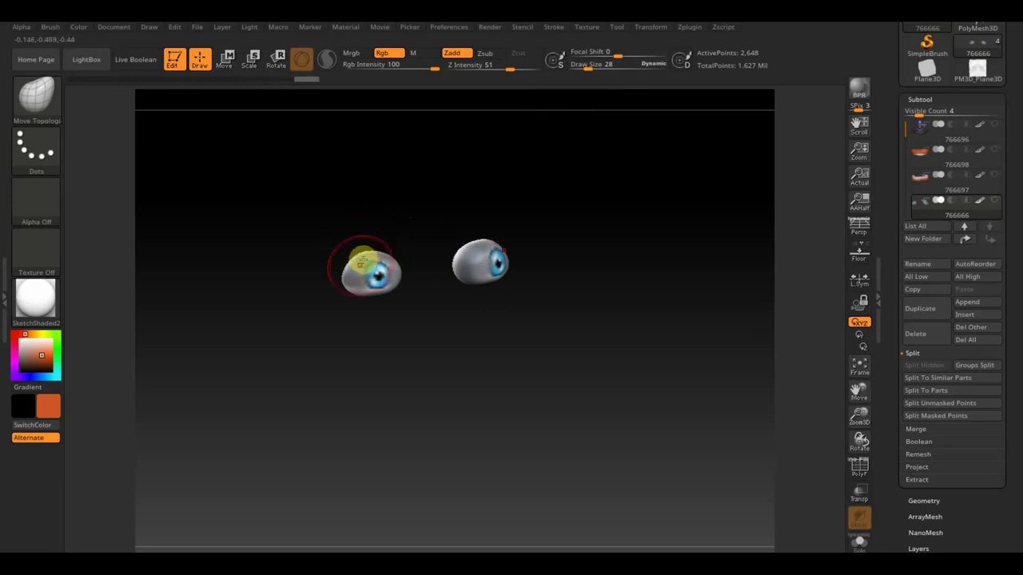
{"action": "mouse_move", "coordinate": [360, 294]}
{"action": "left_mouse_down"}
{"action": "mouse_move", "coordinate": [393, 278]}
{"action": "mouse_move", "coordinate": [370, 278]}
{"action": "mouse_move", "coordinate": [381, 301]}
{"action": "mouse_move", "coordinate": [382, 263]}
{"action": "left_mouse_up"}
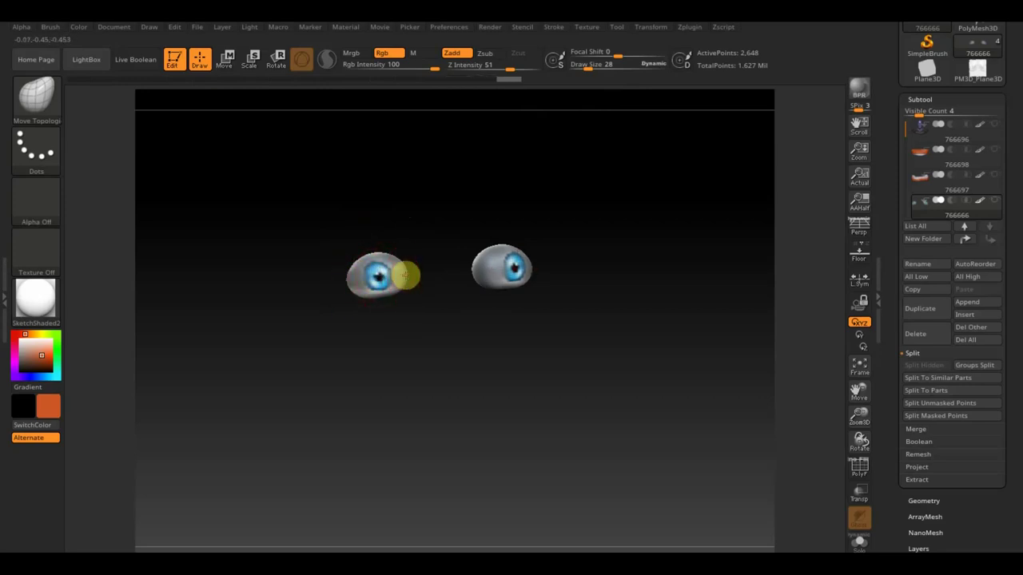
{"action": "left_click", "coordinate": [994, 201], "text": "shift"}
{"action": "mouse_move", "coordinate": [733, 290]}
{"action": "left_mouse_down"}
{"action": "mouse_move", "coordinate": [685, 290]}
{"action": "mouse_move", "coordinate": [710, 295]}
{"action": "left_mouse_up"}
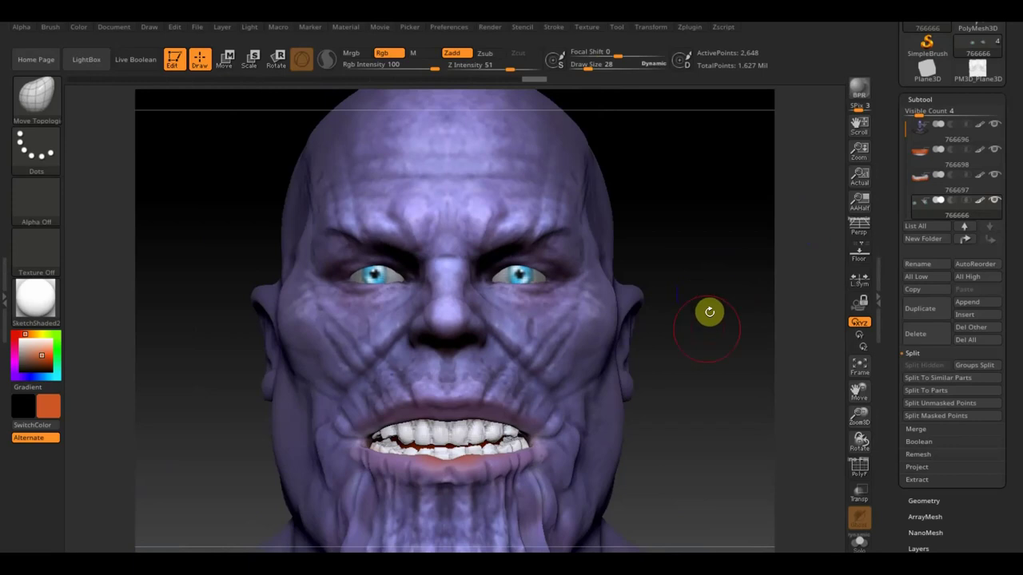
Step: Turn on the Floor grid and Transp ghost mode, then zoom back in on the face
{"action": "left_click_drag", "start_coordinate": [682, 299], "coordinate": [641, 210], "text": "alt"}
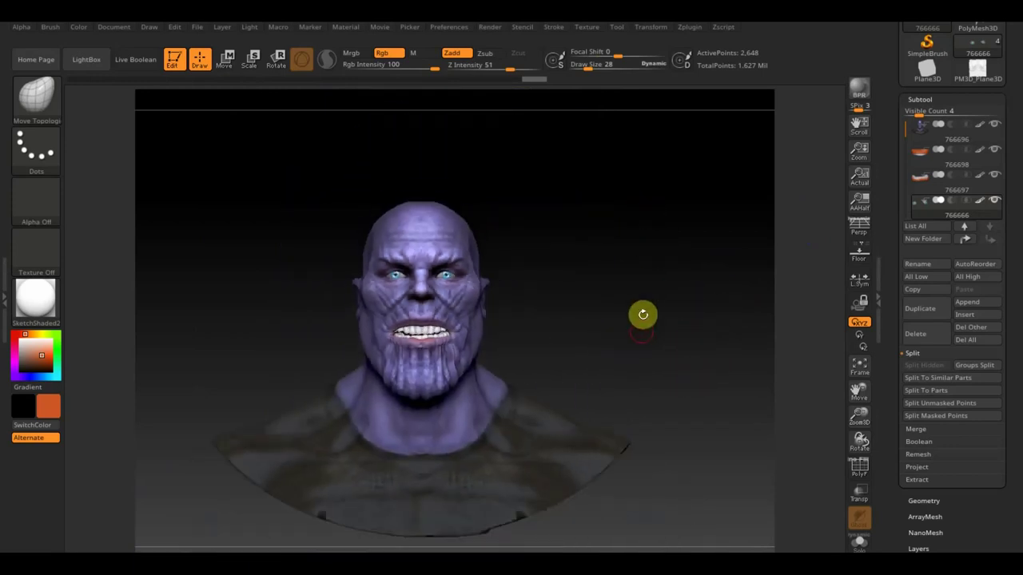
{"action": "left_click_drag", "start_coordinate": [643, 313], "coordinate": [636, 333]}
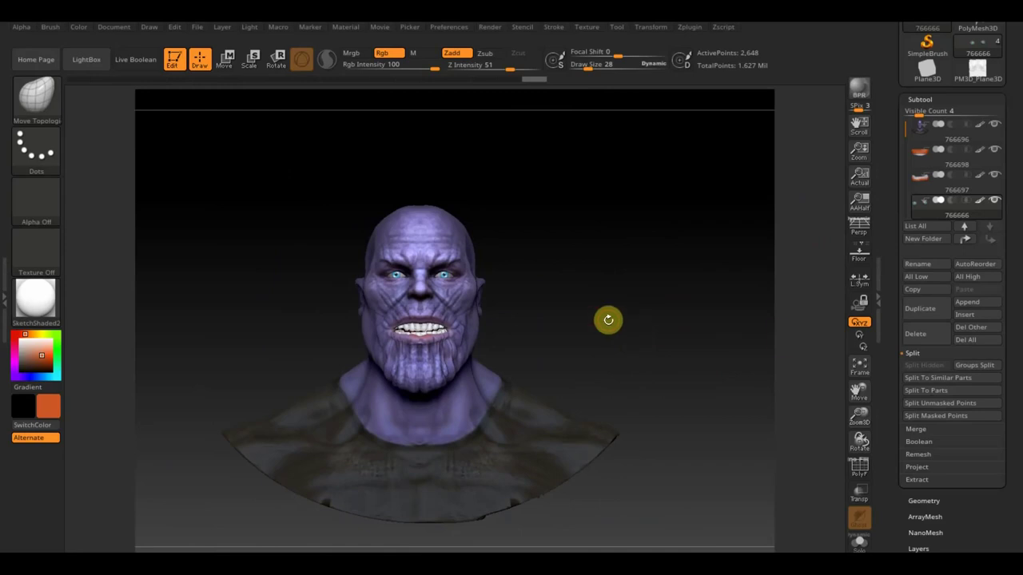
{"action": "left_click", "coordinate": [863, 261]}
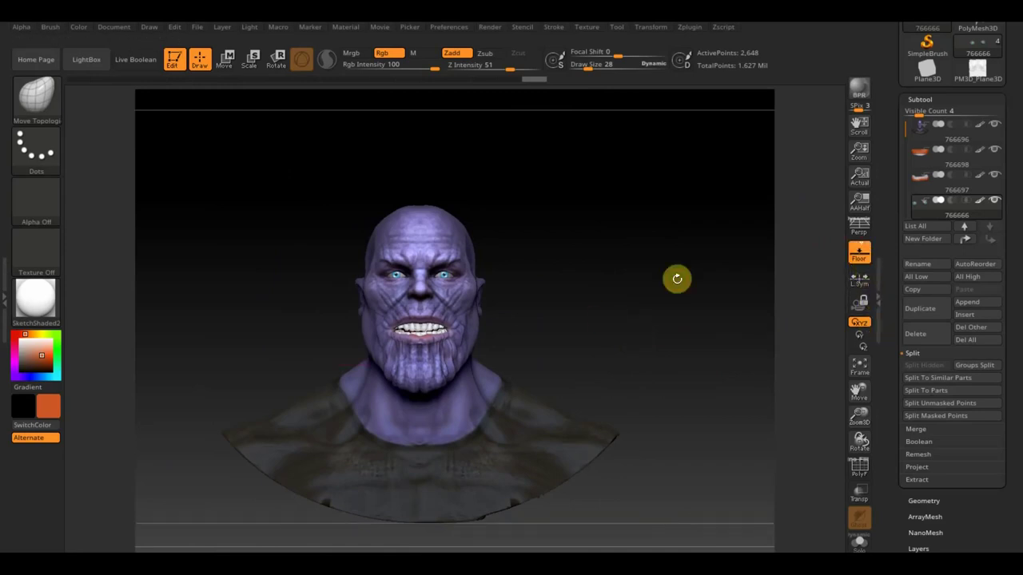
{"action": "left_click", "coordinate": [860, 495]}
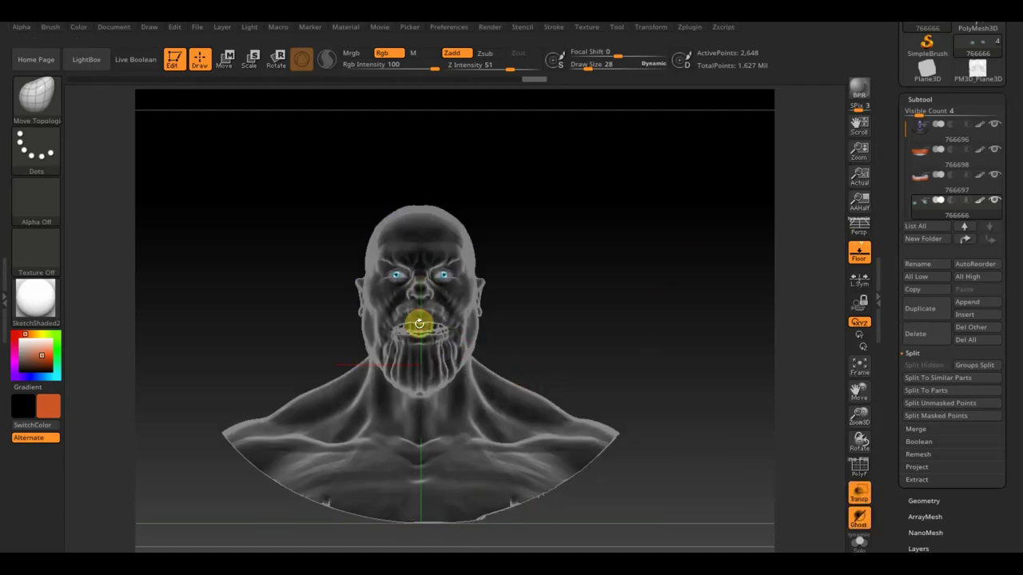
{"action": "scroll", "coordinate": [600, 344], "scroll_direction": "up", "scroll_amount": 3}
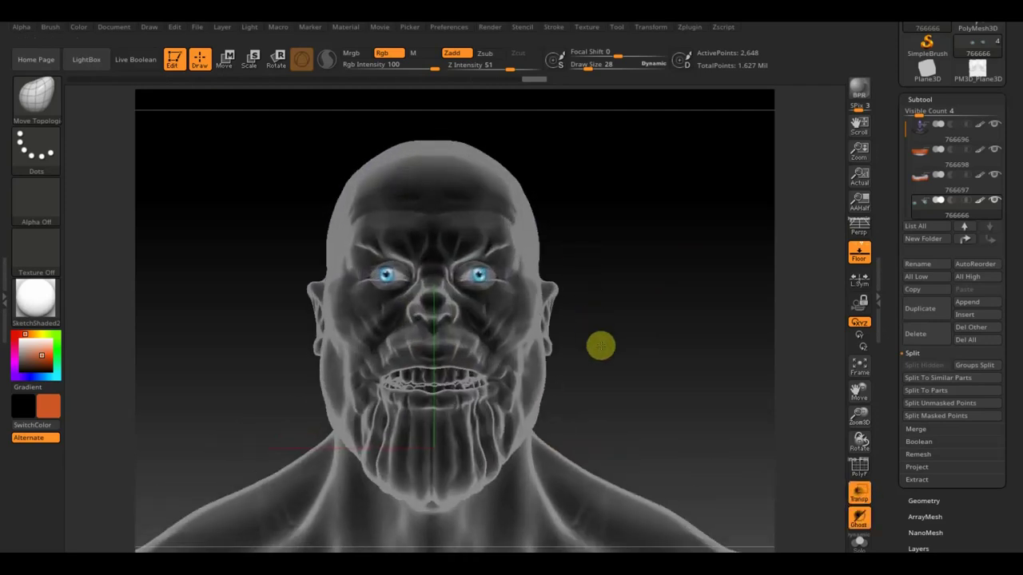
{"action": "scroll", "coordinate": [632, 344], "scroll_direction": "up", "scroll_amount": 1}
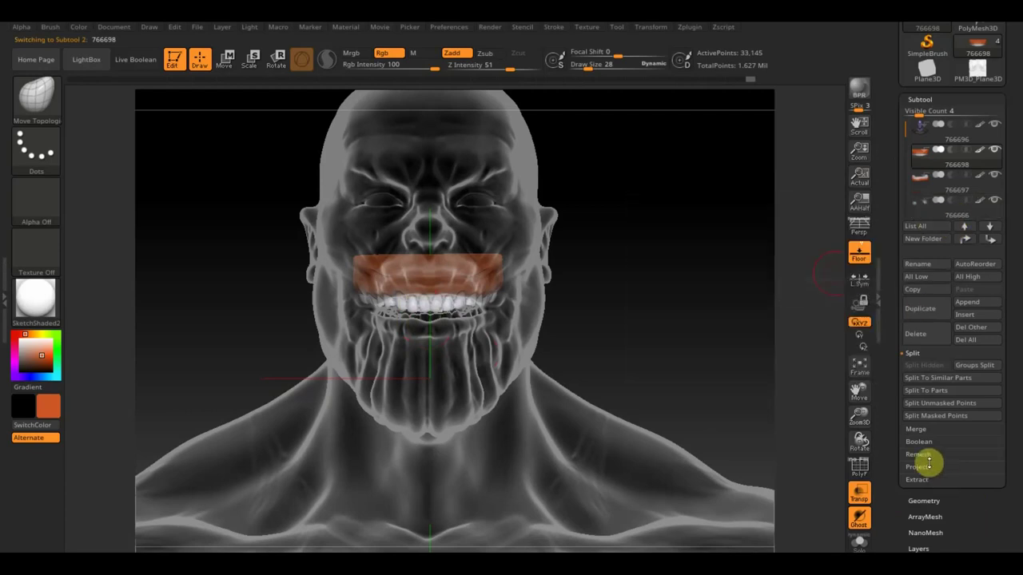
Step: Apply Mirror And Weld to the upper and lower teeth subtools
{"action": "left_click", "coordinate": [931, 502]}
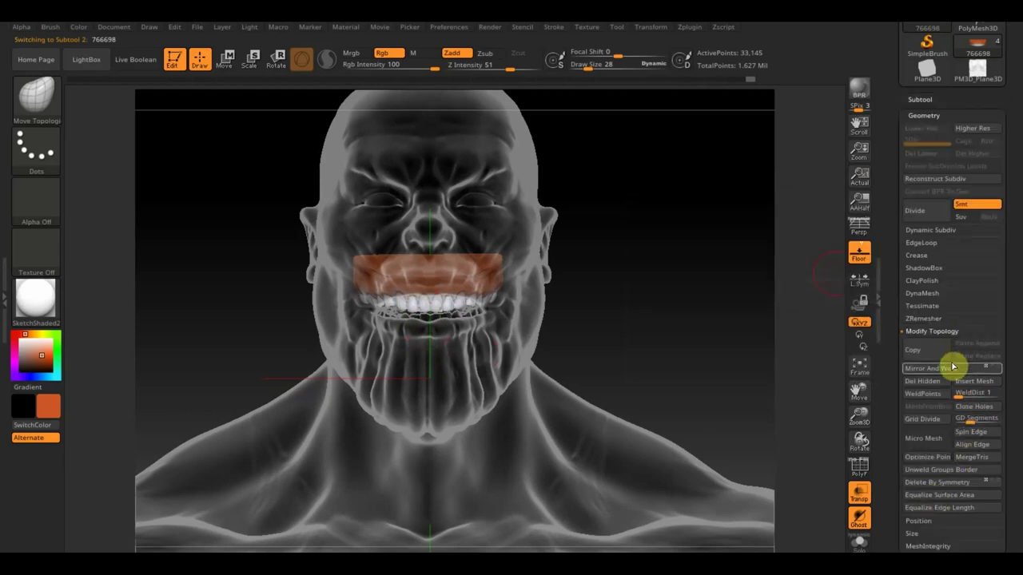
{"action": "left_click", "coordinate": [951, 370]}
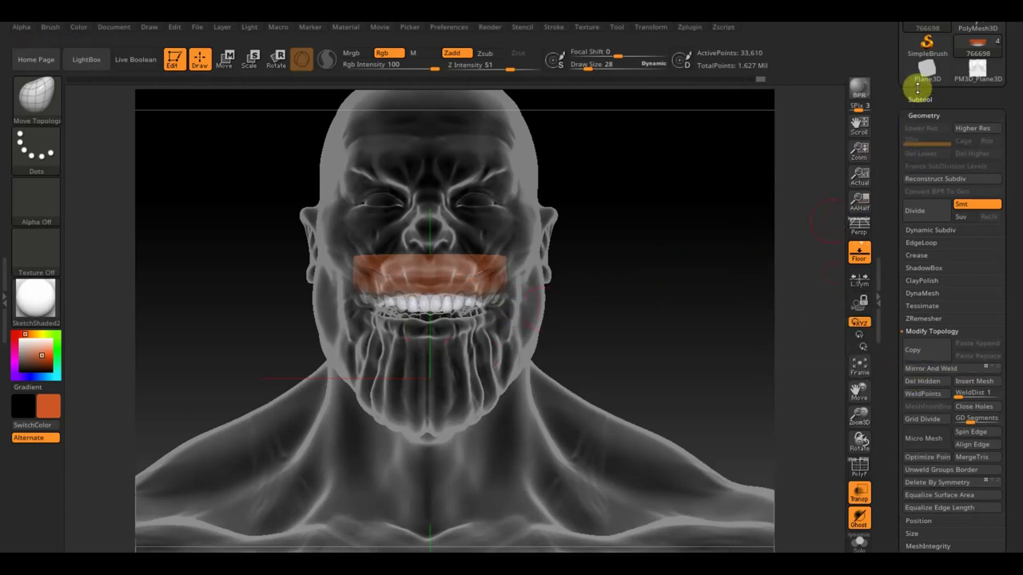
{"action": "left_click", "coordinate": [918, 95]}
{"action": "left_click", "coordinate": [929, 191]}
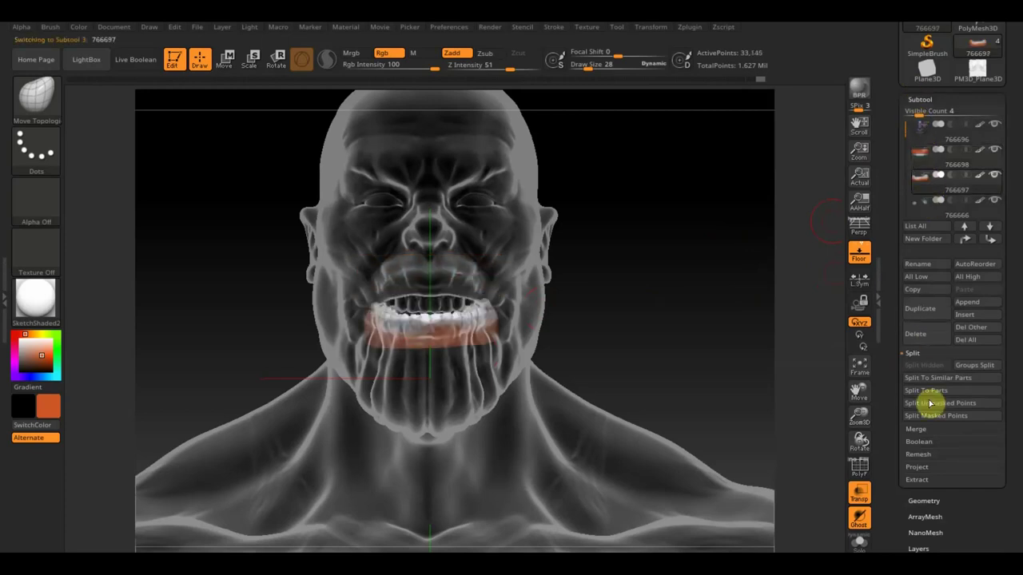
{"action": "left_click", "coordinate": [927, 498]}
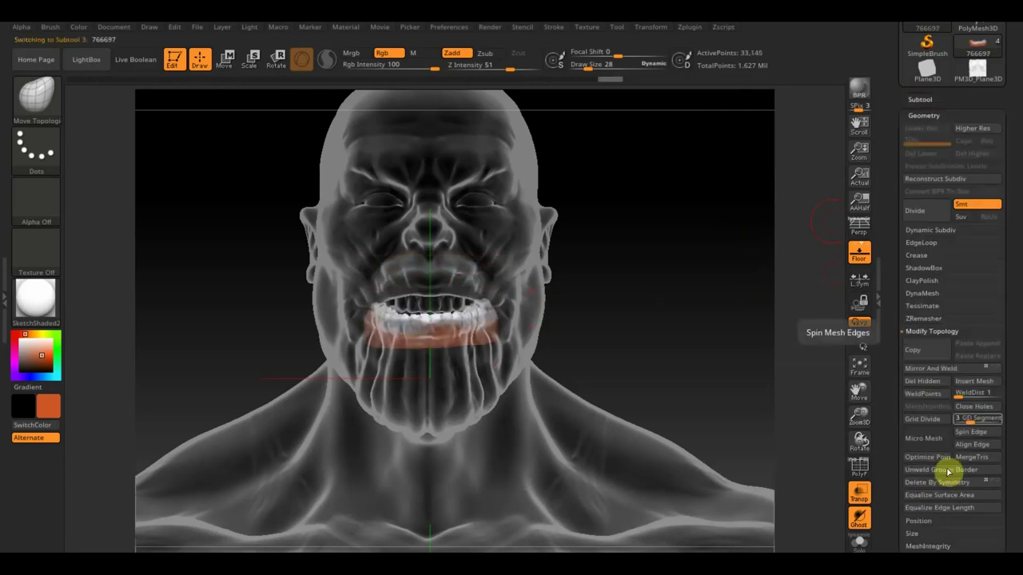
{"action": "left_click", "coordinate": [944, 369]}
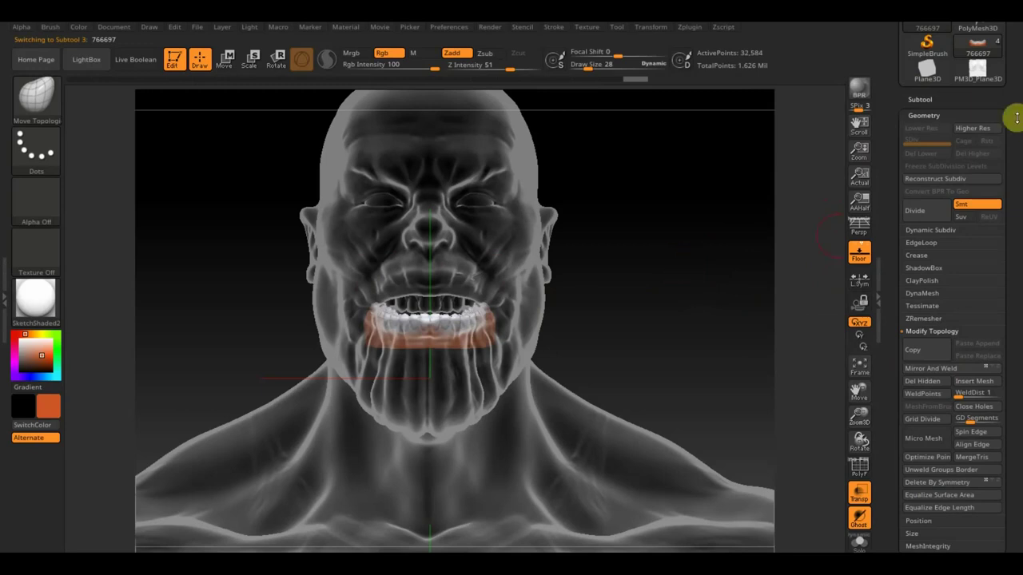
{"action": "left_click", "coordinate": [926, 104]}
Step: Turn off Transp and Floor, reselect the upper teeth, and view the whole bust from the front
{"action": "key", "text": "shift"}
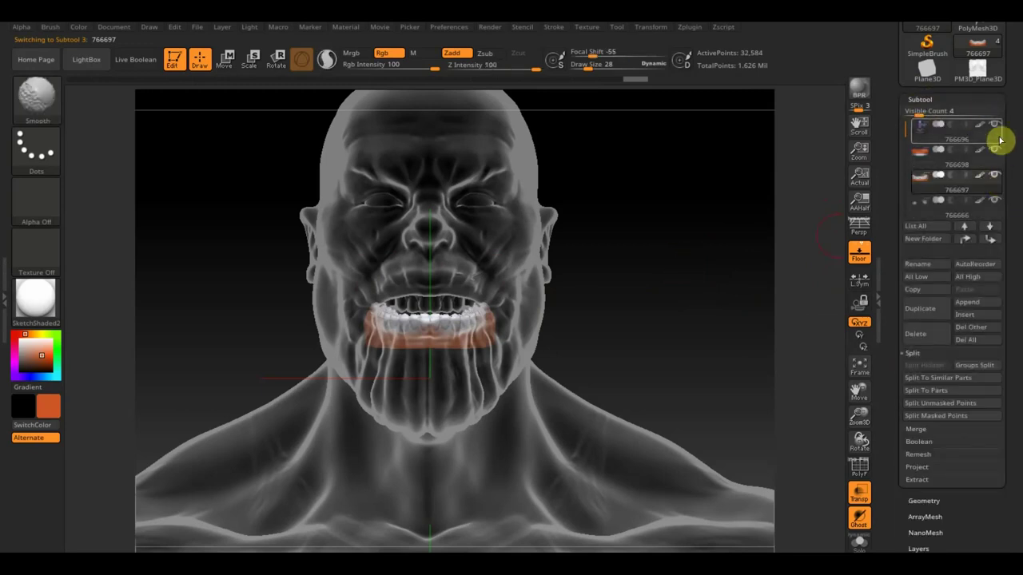
{"action": "left_click", "coordinate": [859, 491]}
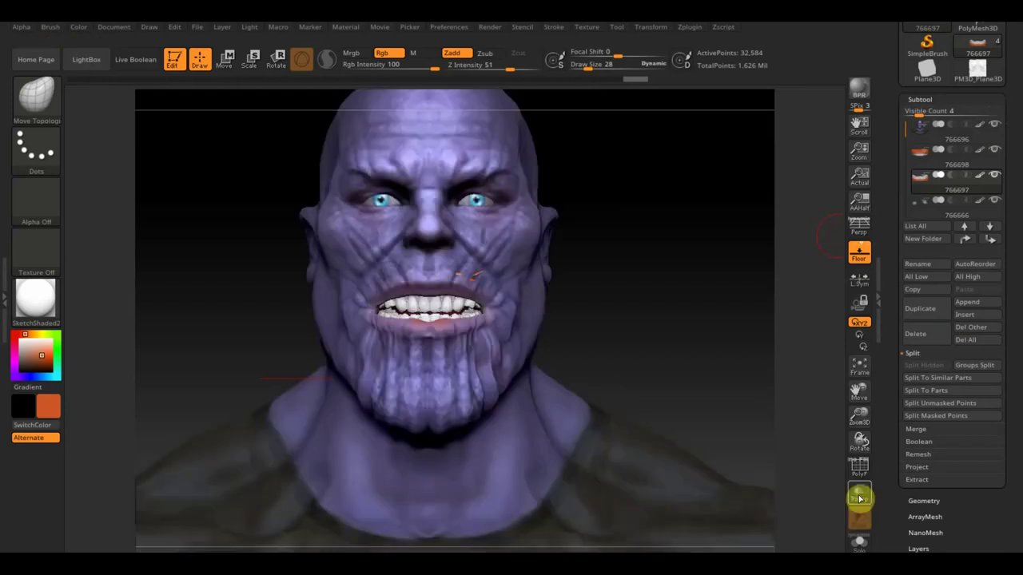
{"action": "left_click_drag", "start_coordinate": [673, 326], "coordinate": [716, 286]}
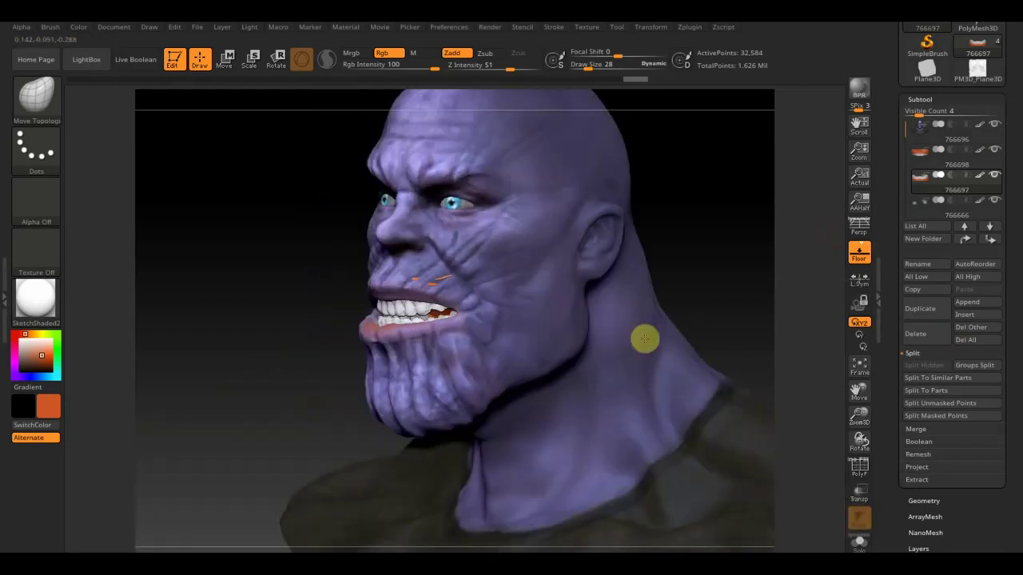
{"action": "left_click_drag", "start_coordinate": [713, 277], "coordinate": [739, 336], "text": "alt"}
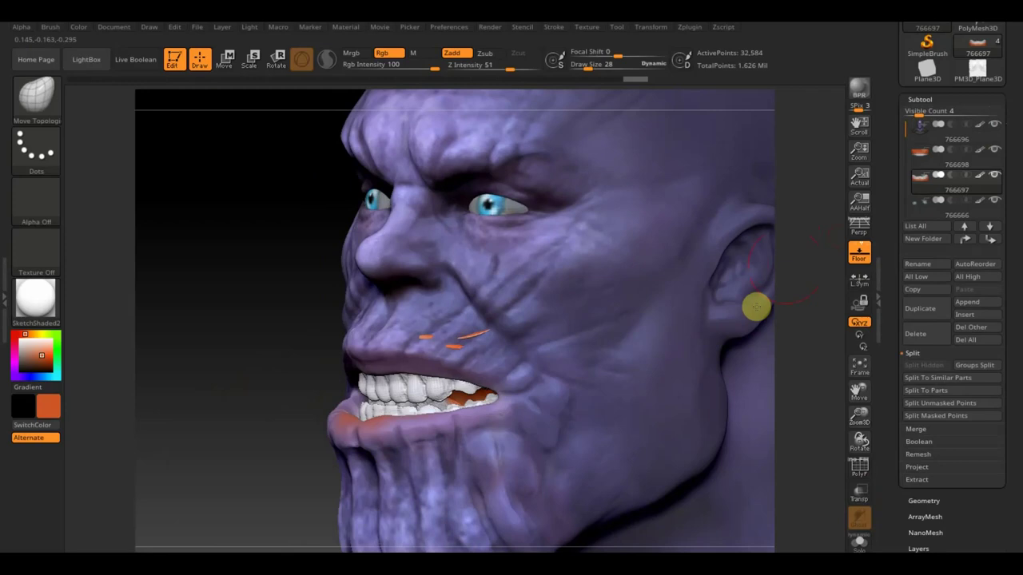
{"action": "left_click", "coordinate": [859, 253]}
{"action": "mouse_move", "coordinate": [243, 314]}
{"action": "left_mouse_down"}
{"action": "mouse_move", "coordinate": [267, 297]}
{"action": "mouse_move", "coordinate": [319, 314]}
{"action": "left_mouse_up"}
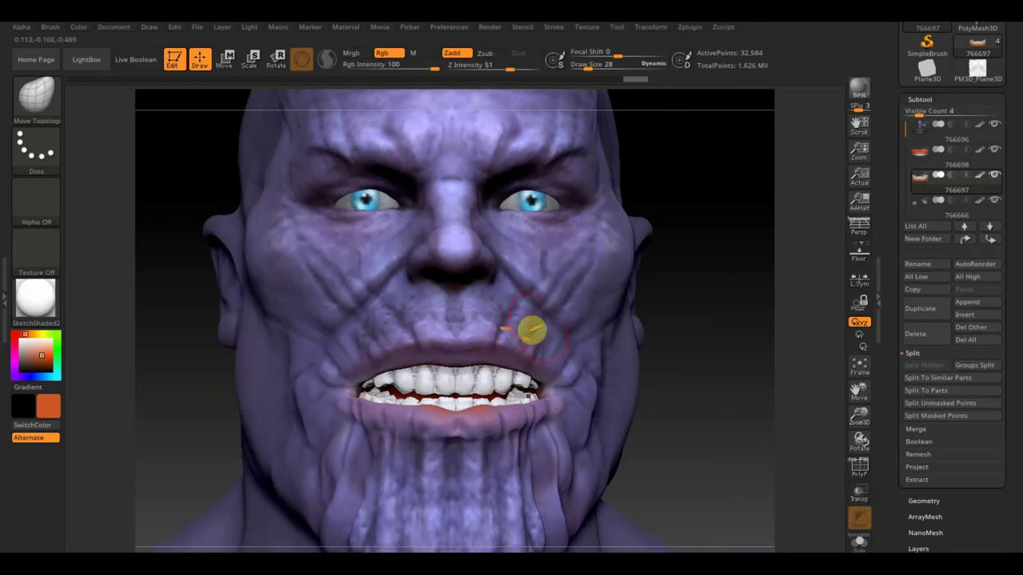
{"action": "left_click", "coordinate": [923, 166]}
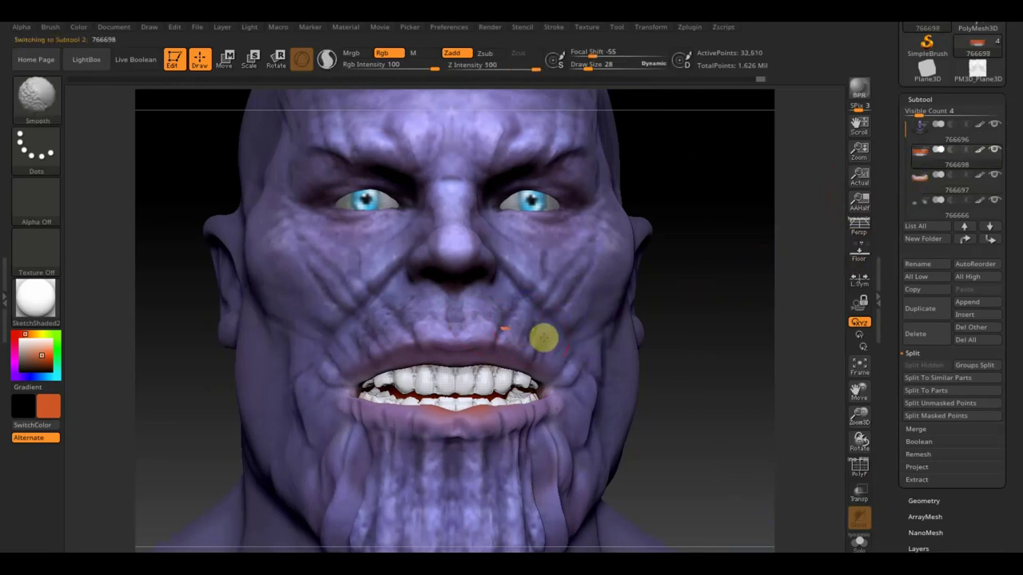
{"action": "left_click_drag", "start_coordinate": [640, 355], "coordinate": [705, 342], "text": "shift"}
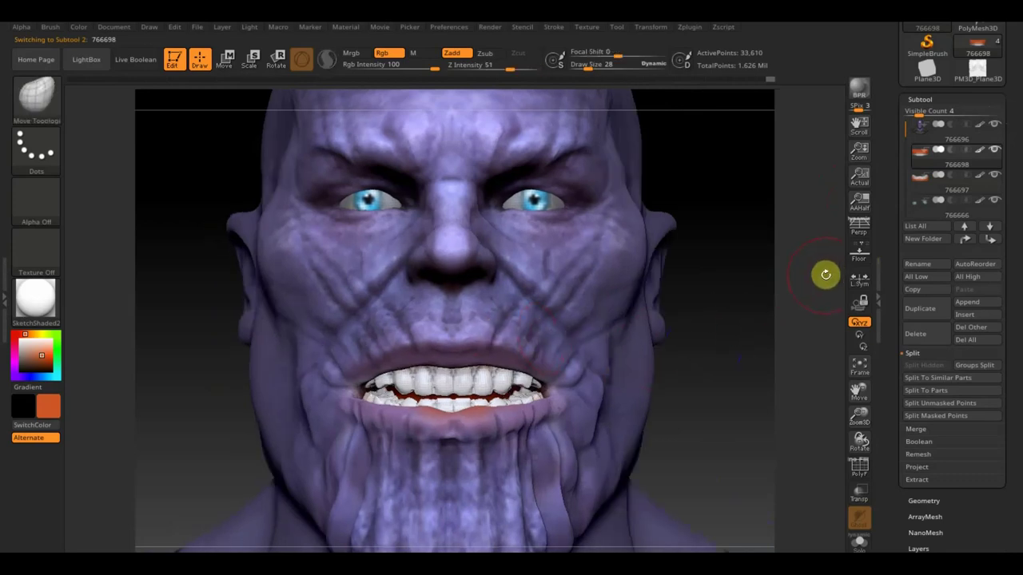
{"action": "left_click_drag", "start_coordinate": [761, 388], "coordinate": [730, 265], "text": "alt"}
{"action": "mouse_move", "coordinate": [724, 326]}
{"action": "left_mouse_down", "text": "alt"}
{"action": "mouse_move", "coordinate": [660, 297]}
{"action": "mouse_move", "coordinate": [631, 402]}
{"action": "left_mouse_up", "text": "alt"}
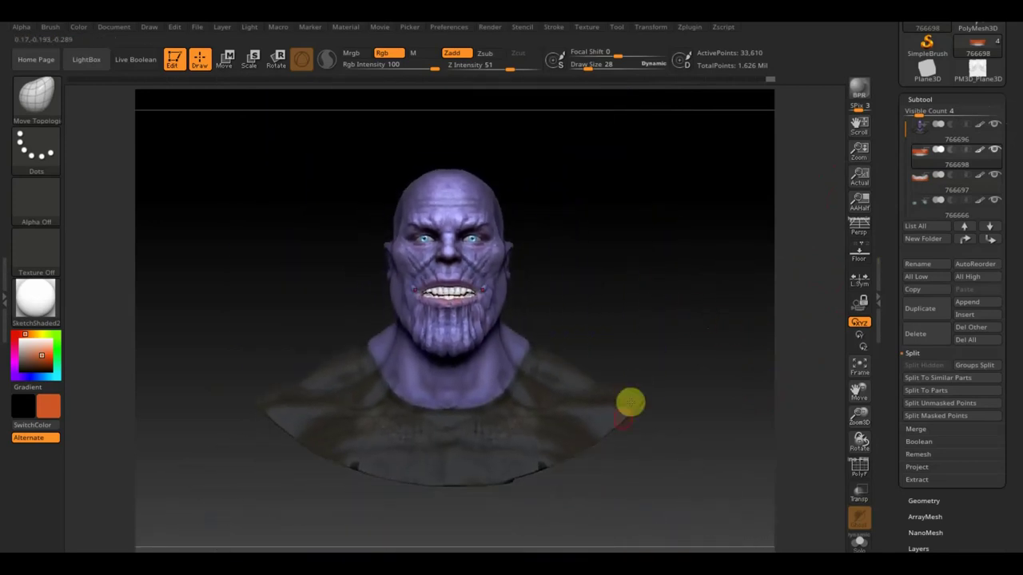
Step: Set the Smooth brush draw size to 69 and orbit the head to check it from behind
{"action": "key", "text": "shift"}
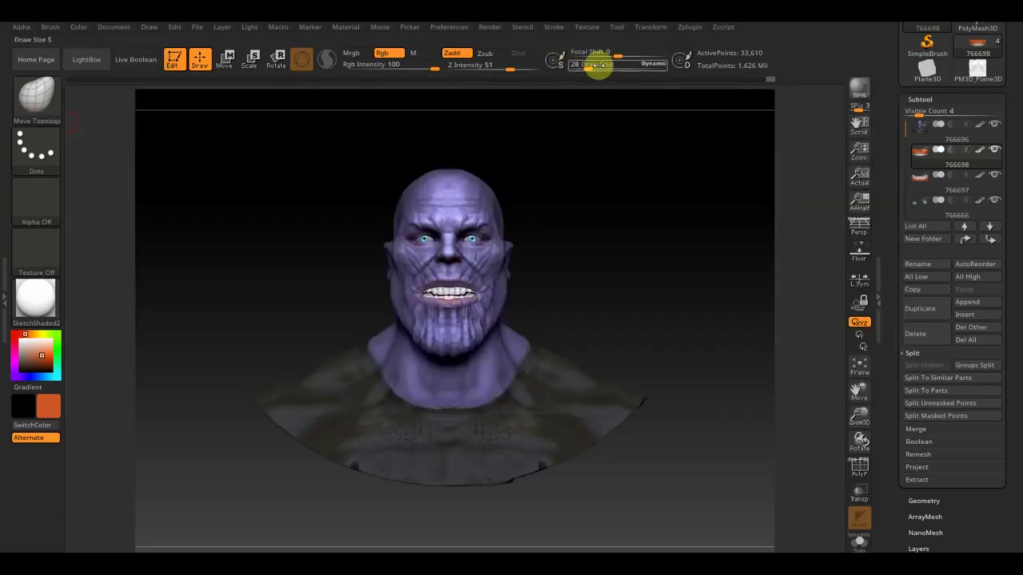
{"action": "left_click_drag", "start_coordinate": [591, 65], "coordinate": [595, 71]}
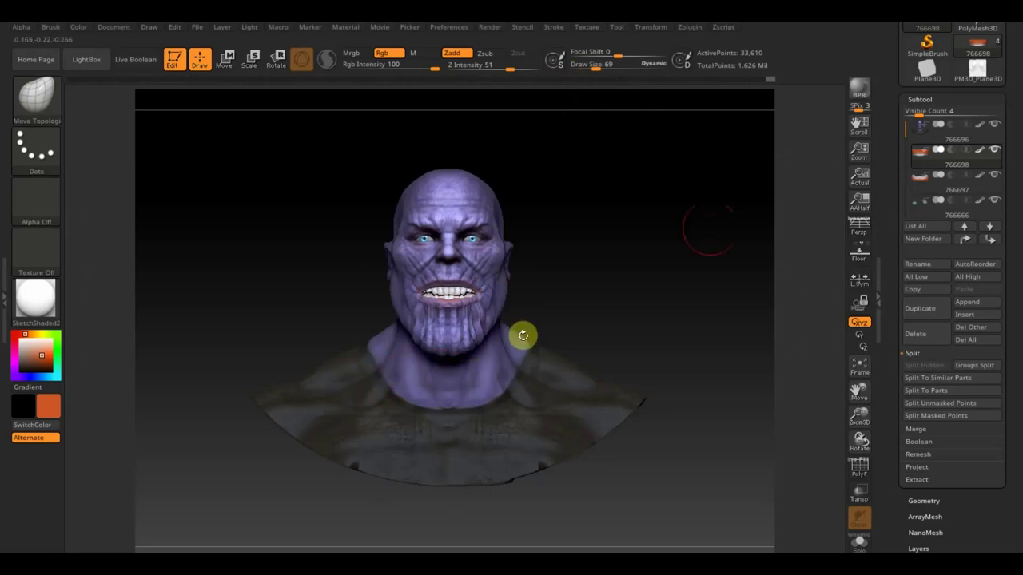
{"action": "left_click", "coordinate": [924, 139]}
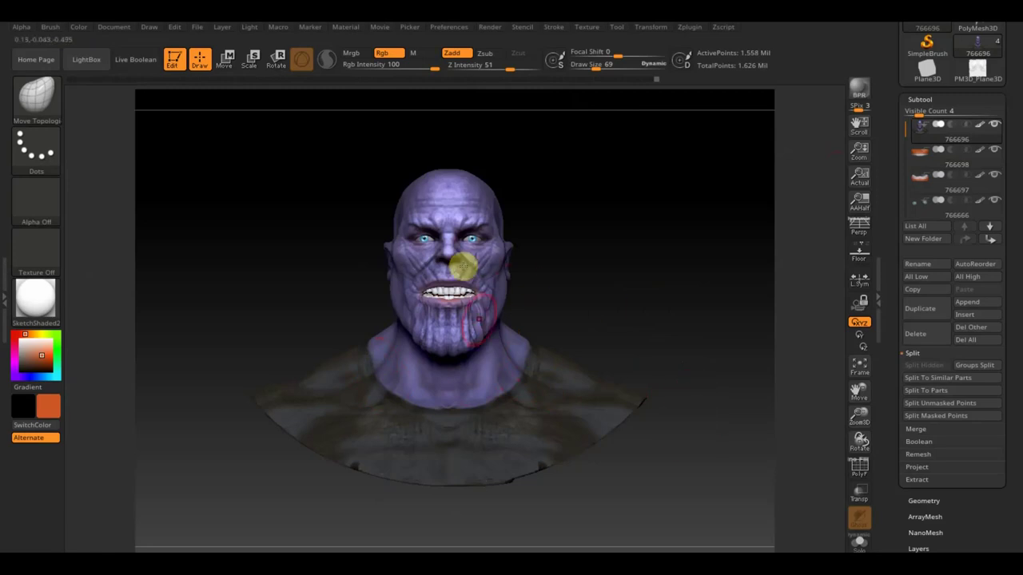
{"action": "mouse_move", "coordinate": [532, 210]}
{"action": "left_mouse_down"}
{"action": "mouse_move", "coordinate": [609, 281]}
{"action": "mouse_move", "coordinate": [631, 281]}
{"action": "left_mouse_up"}
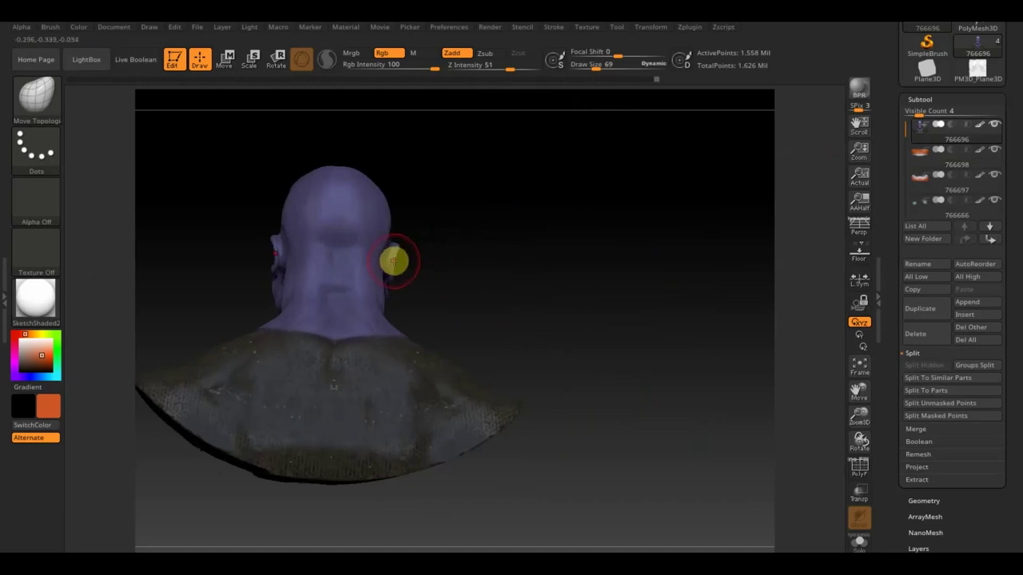
{"action": "mouse_move", "coordinate": [577, 299]}
{"action": "left_mouse_down"}
{"action": "mouse_move", "coordinate": [607, 282]}
{"action": "mouse_move", "coordinate": [680, 285]}
{"action": "left_mouse_up"}
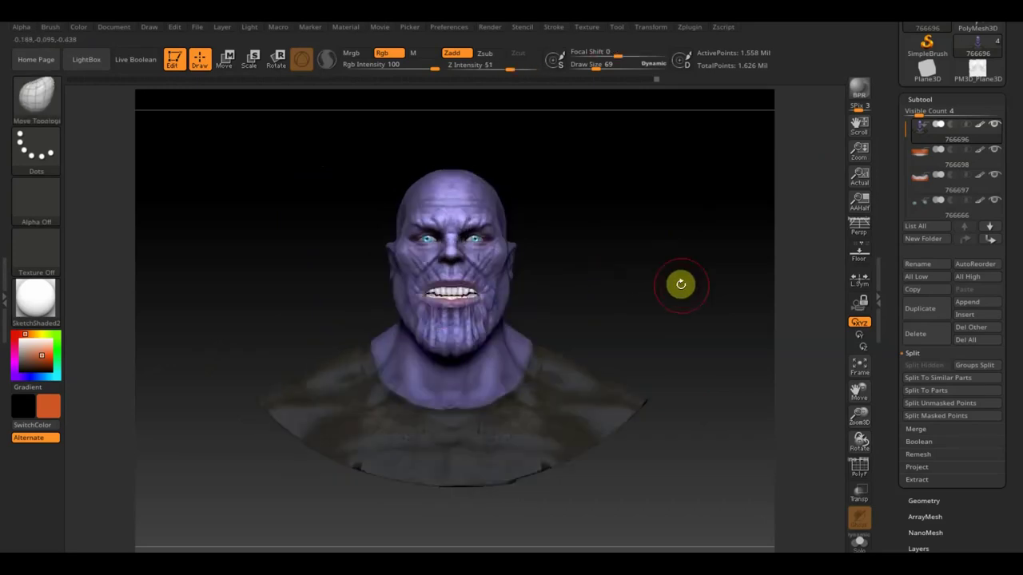
{"action": "mouse_move", "coordinate": [931, 160]}
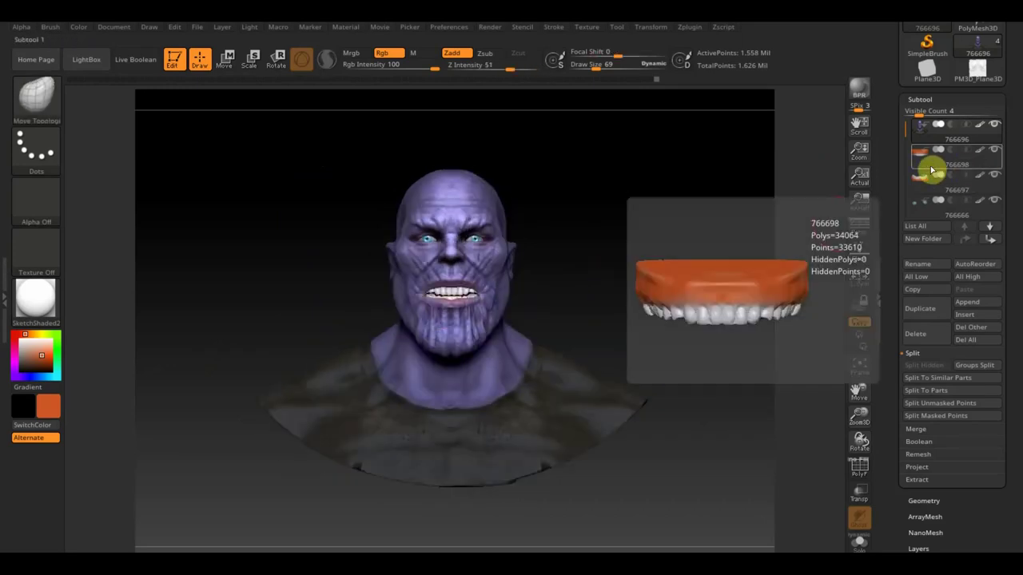
Step: Check the upper teeth, then reselect head 766696 and hide the teeth and eyeball subtools
{"action": "left_click", "coordinate": [931, 170]}
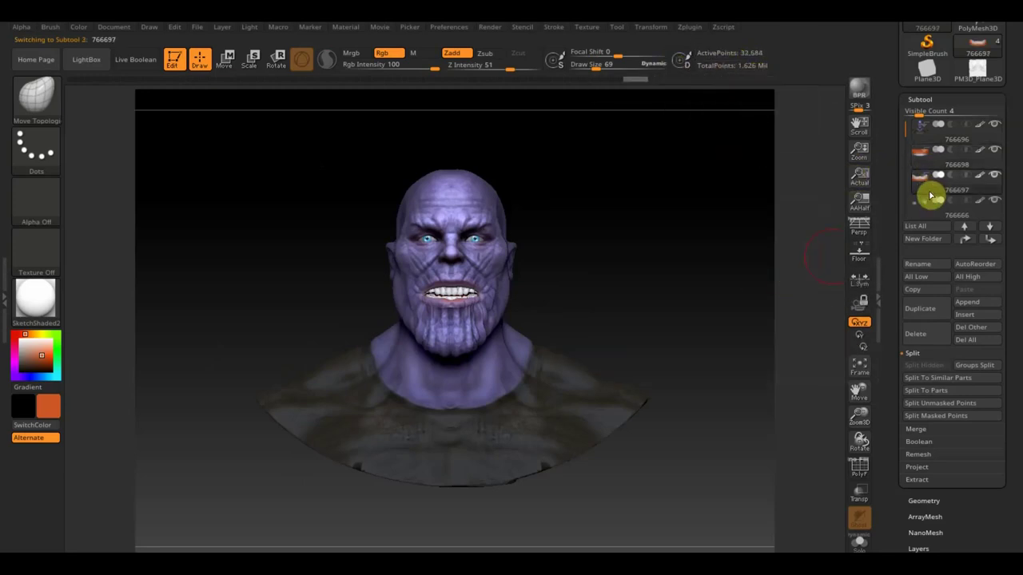
{"action": "left_click", "coordinate": [703, 258]}
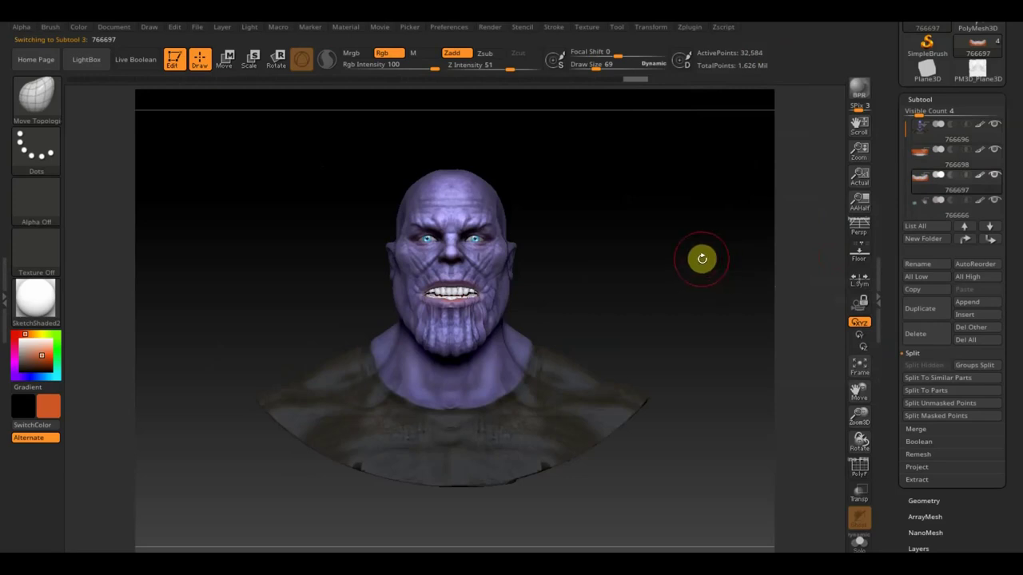
{"action": "mouse_move", "coordinate": [927, 135]}
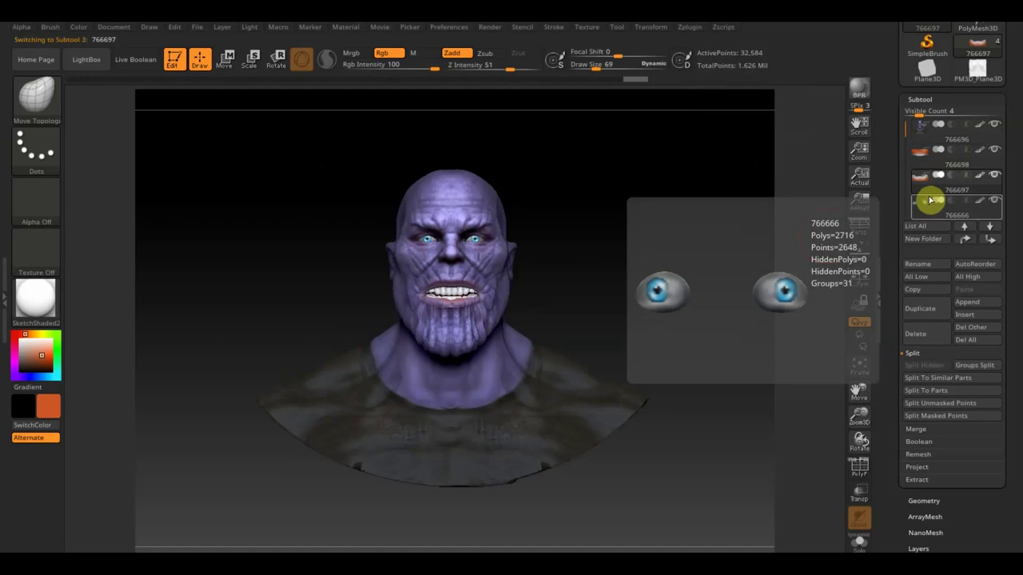
{"action": "left_click", "coordinate": [927, 141]}
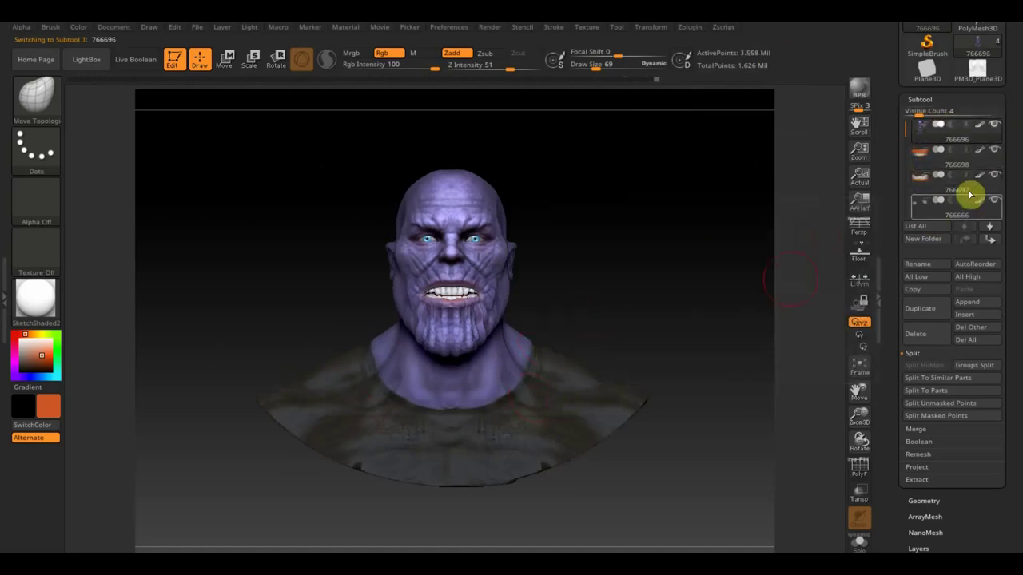
{"action": "left_click", "coordinate": [994, 124]}
{"action": "mouse_move", "coordinate": [927, 149]}
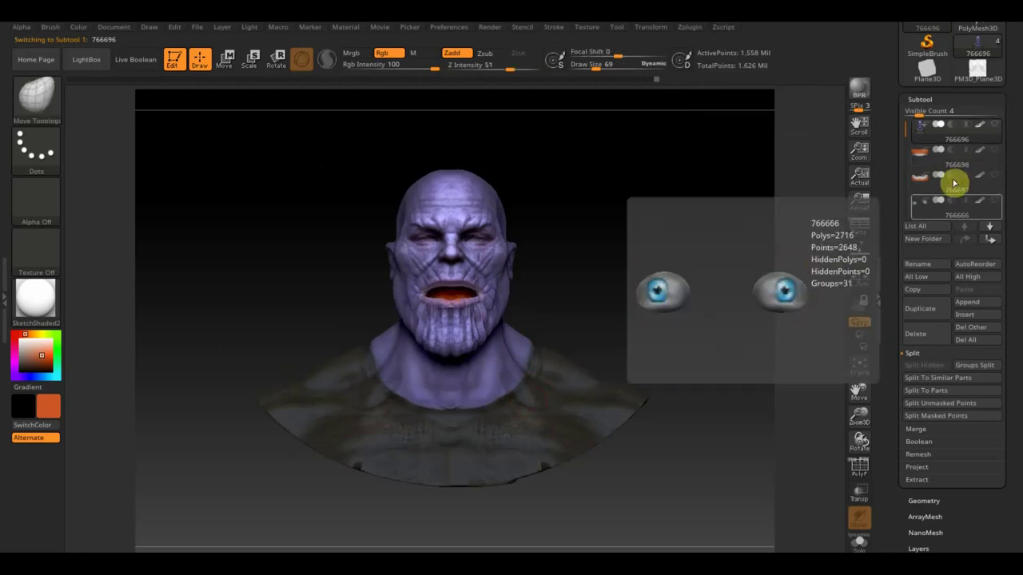
Step: Duplicate the head subtool and enable Legacy (2018) mode in ZRemesher
{"action": "left_click", "coordinate": [920, 309]}
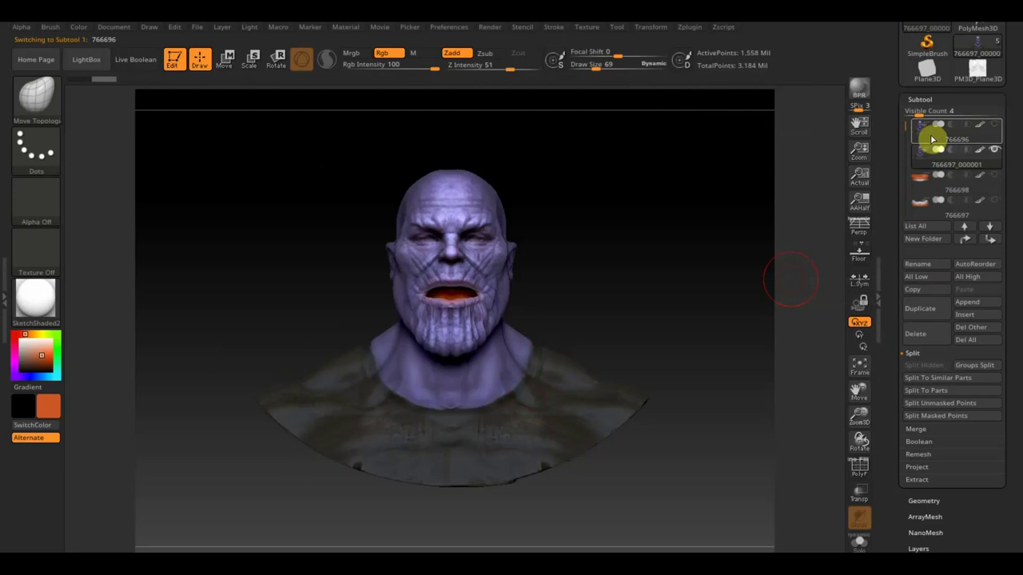
{"action": "left_click", "coordinate": [924, 500]}
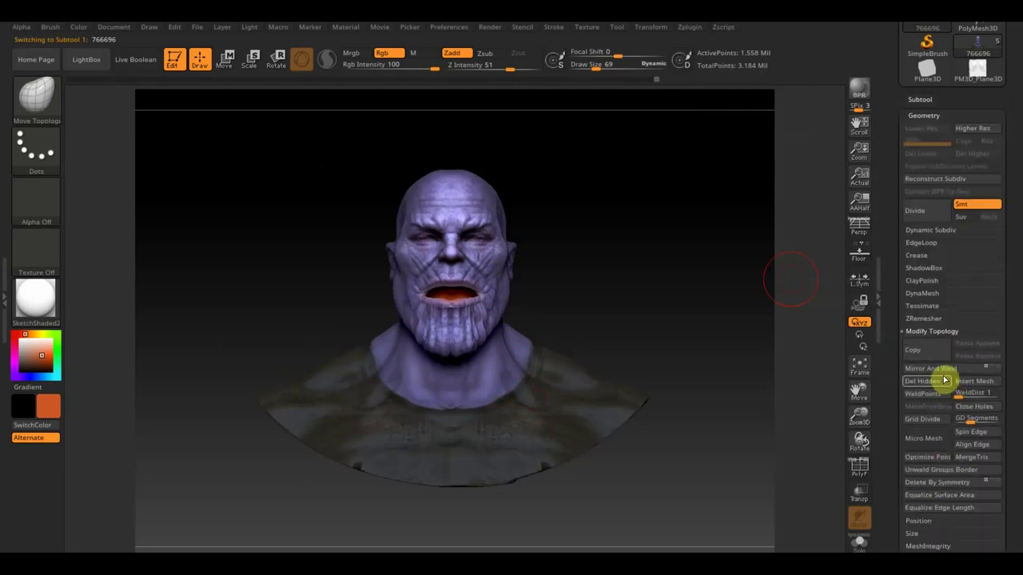
{"action": "left_click", "coordinate": [927, 319]}
{"action": "left_click", "coordinate": [977, 339]}
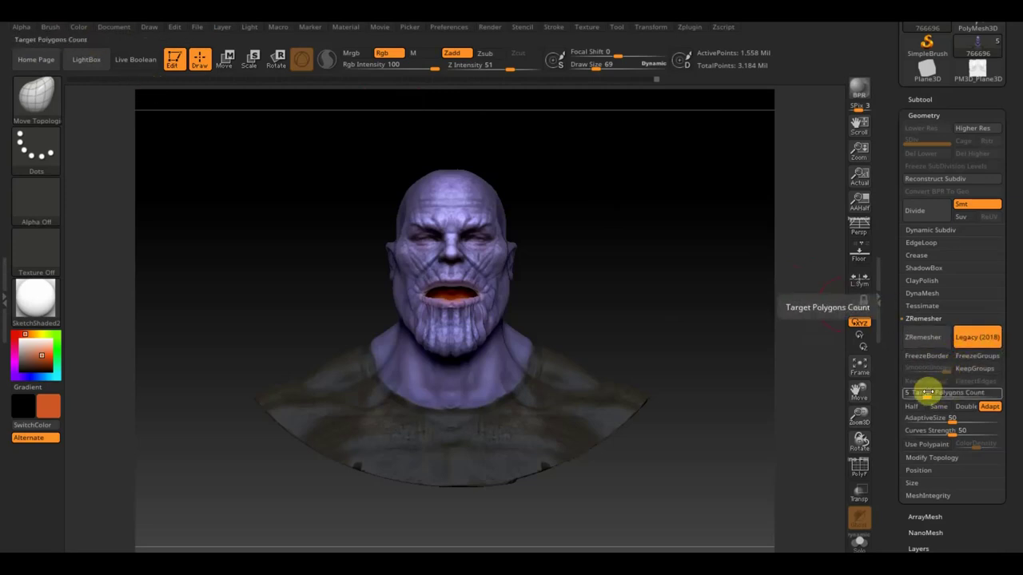
Step: Run ZRemesher on the copy with Target Polygons Count about 2.79
{"action": "left_click_drag", "start_coordinate": [931, 393], "coordinate": [922, 393]}
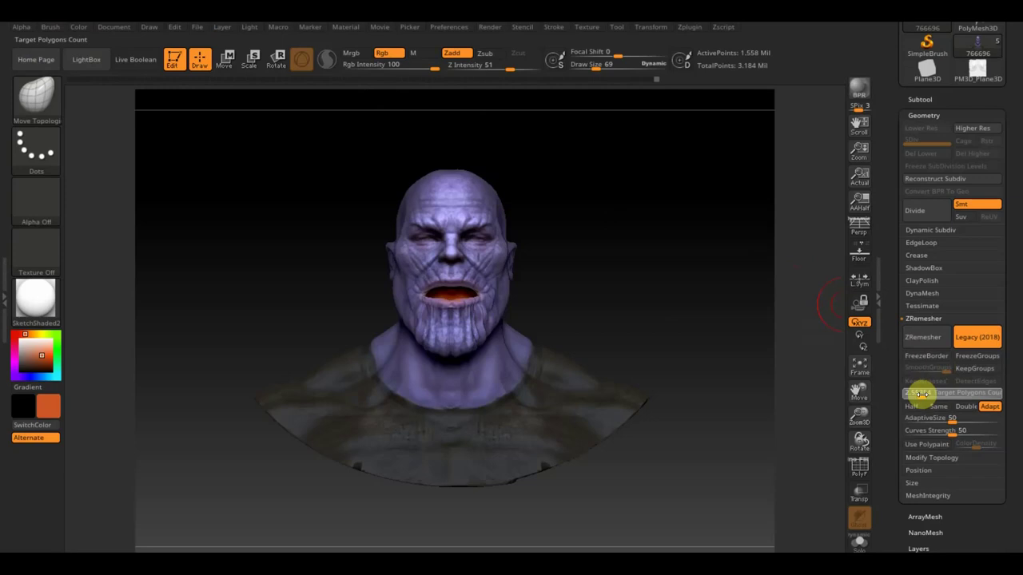
{"action": "left_click", "coordinate": [942, 344]}
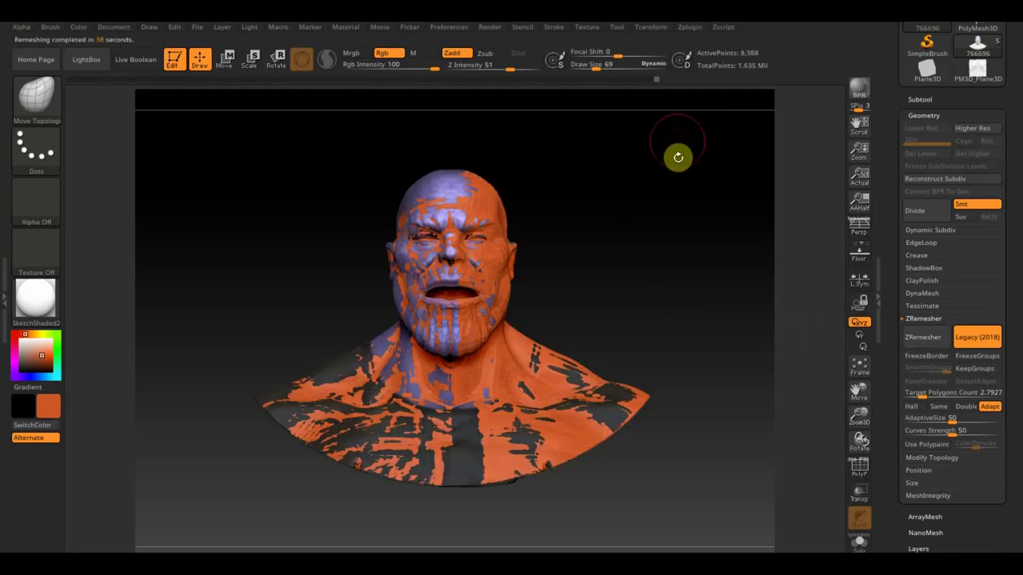
{"action": "left_click", "coordinate": [927, 99]}
{"action": "left_click", "coordinate": [992, 153]}
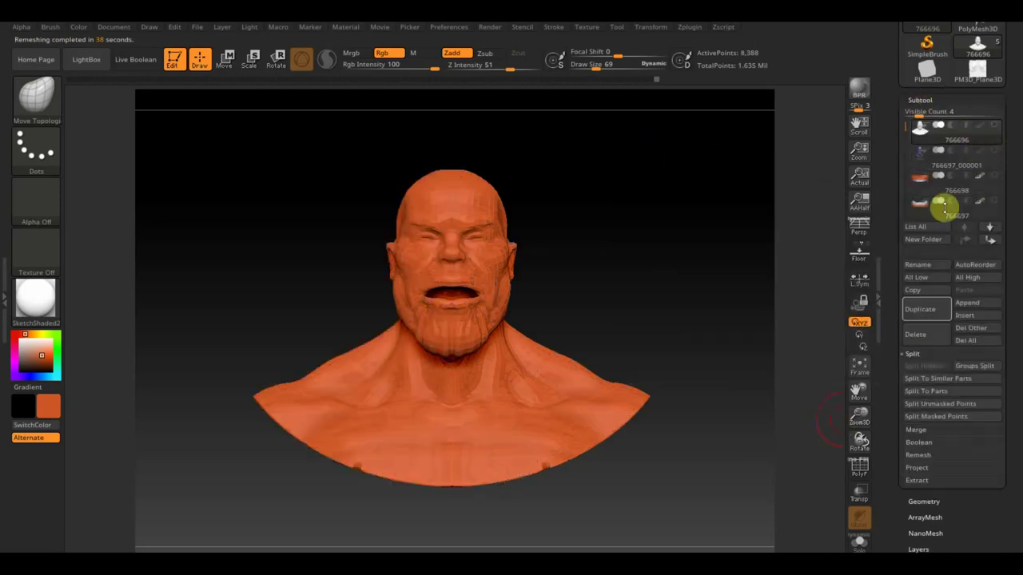
{"action": "left_click", "coordinate": [860, 467]}
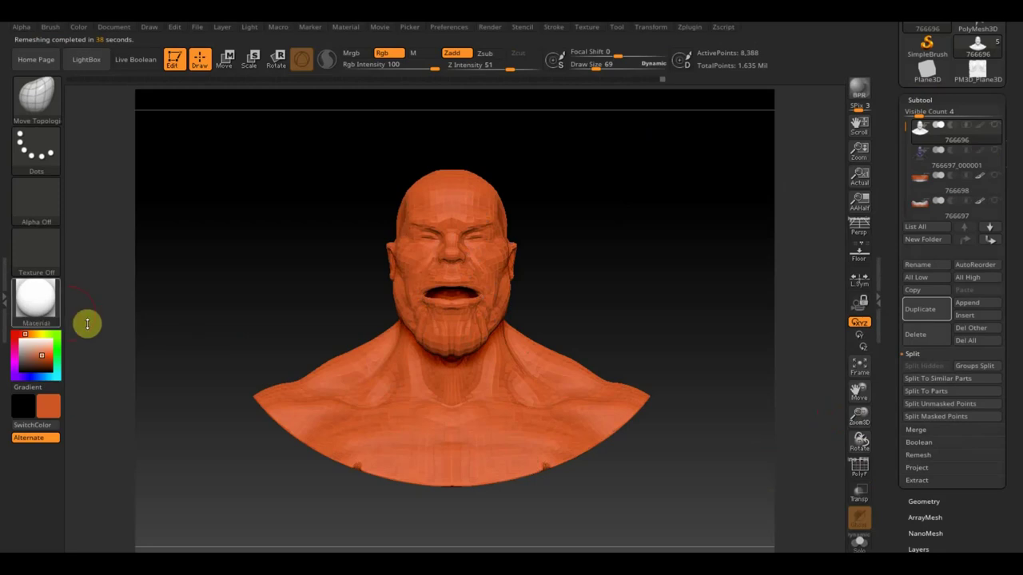
Step: Display the remeshed head in white with the SketchShaded2 material and PolyF wireframe
{"action": "left_click", "coordinate": [21, 341]}
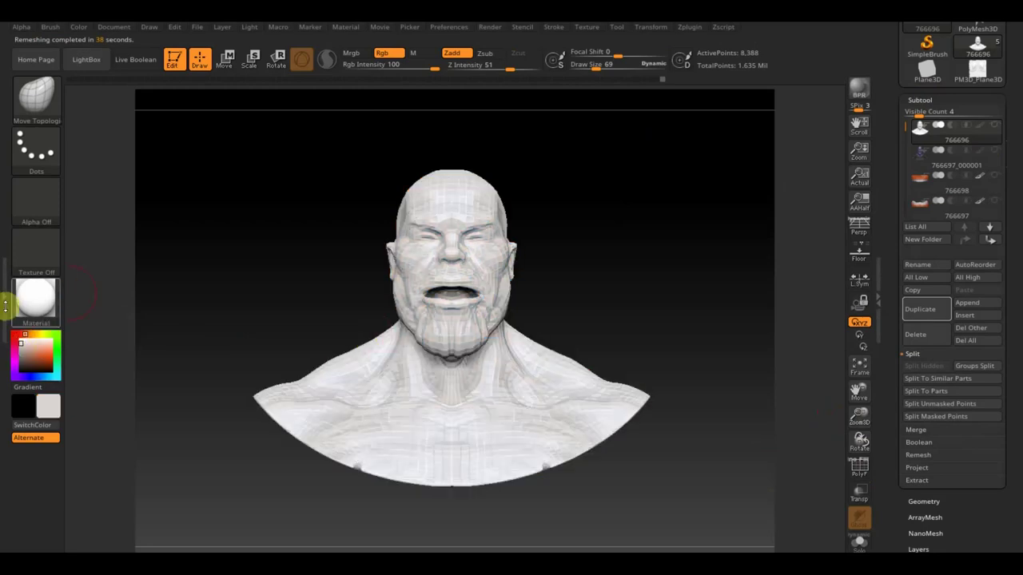
{"action": "left_click", "coordinate": [26, 308]}
{"action": "left_click", "coordinate": [82, 262]}
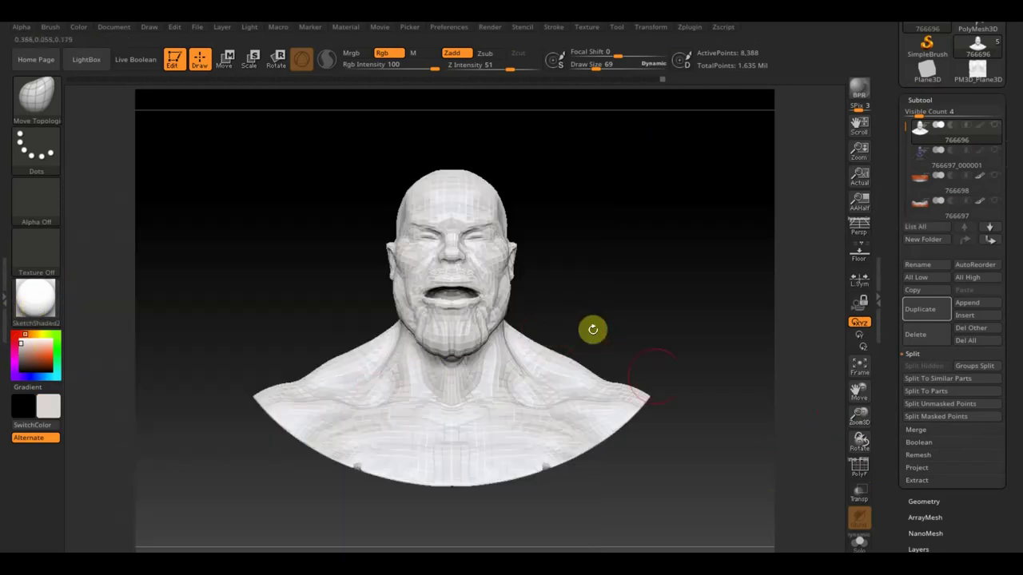
{"action": "left_click", "coordinate": [858, 467]}
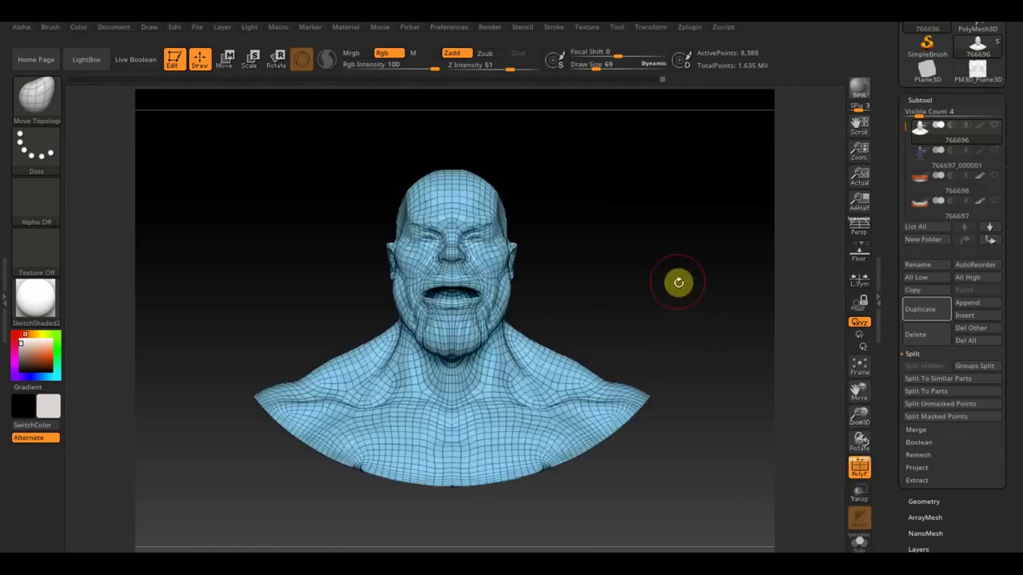
{"action": "right_click_drag", "start_coordinate": [664, 278], "coordinate": [685, 304], "text": "ctrl"}
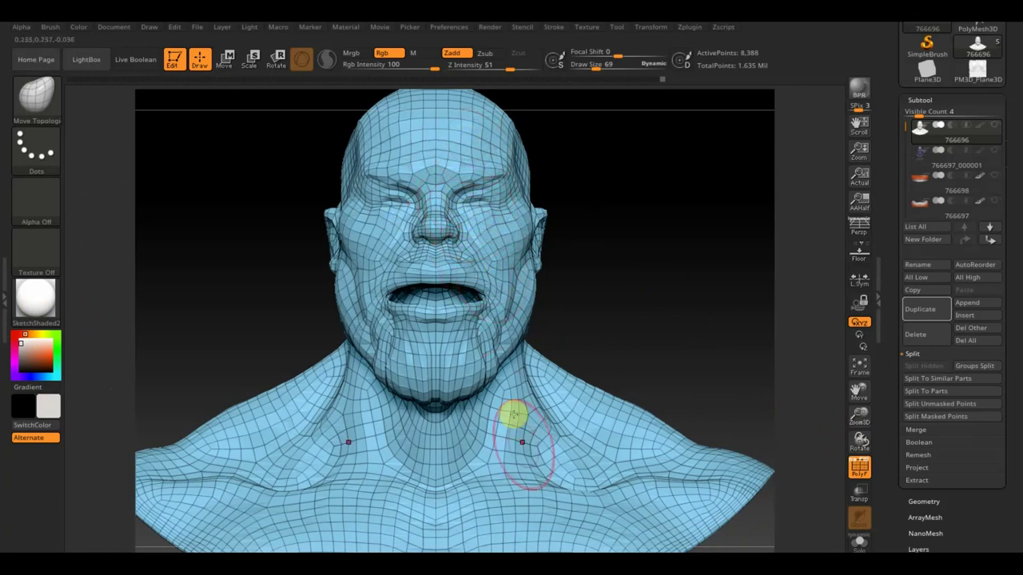
Step: Divide the remeshed head with Ctrl+D up to 536,706 points and clear the mask
{"action": "mouse_move", "coordinate": [635, 347]}
{"action": "left_mouse_down", "text": "alt"}
{"action": "mouse_move", "coordinate": [605, 298]}
{"action": "mouse_move", "coordinate": [643, 322]}
{"action": "left_mouse_up", "text": "alt"}
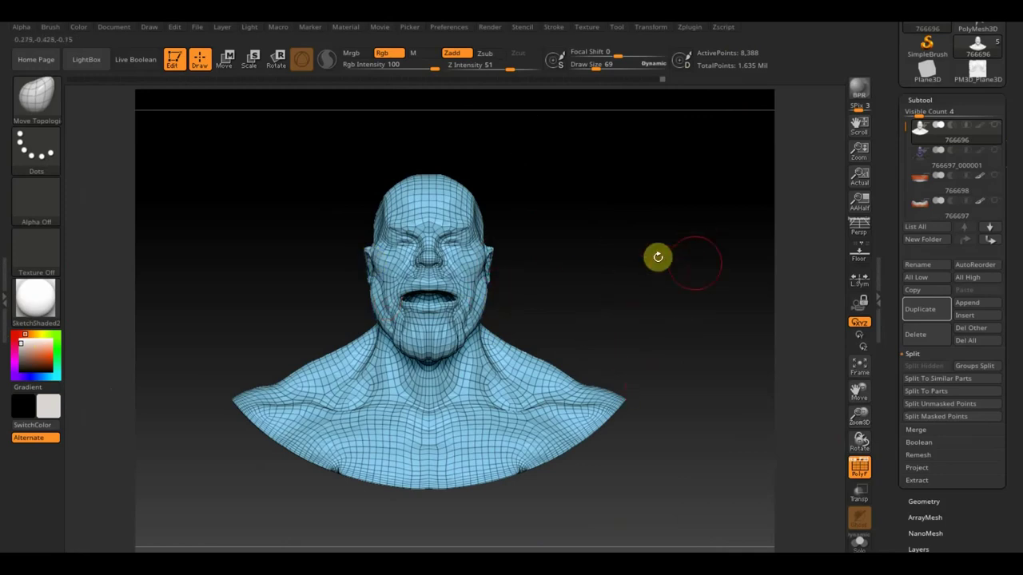
{"action": "key", "text": "ctrl"}
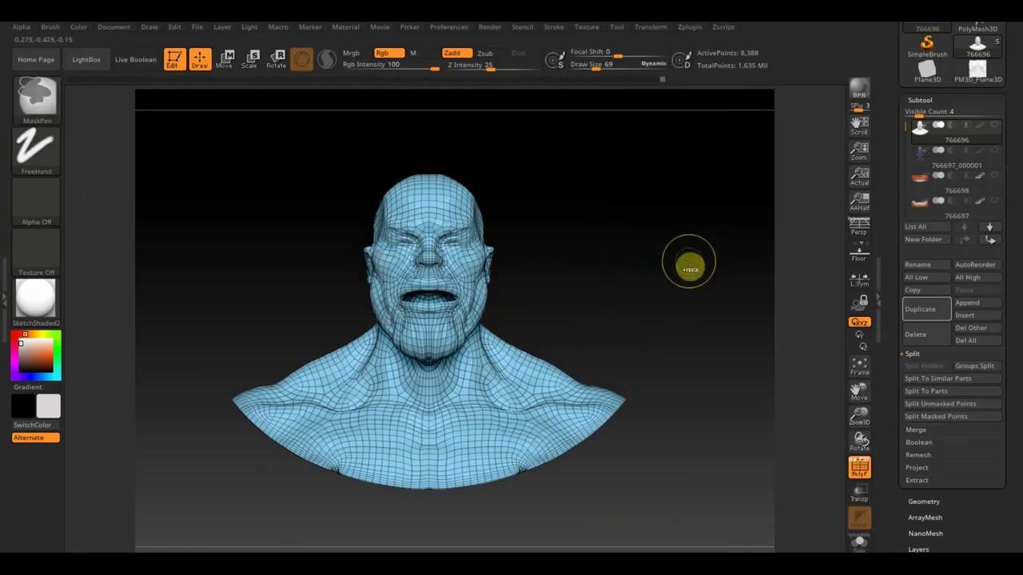
{"action": "left_click", "coordinate": [689, 264], "text": "ctrl"}
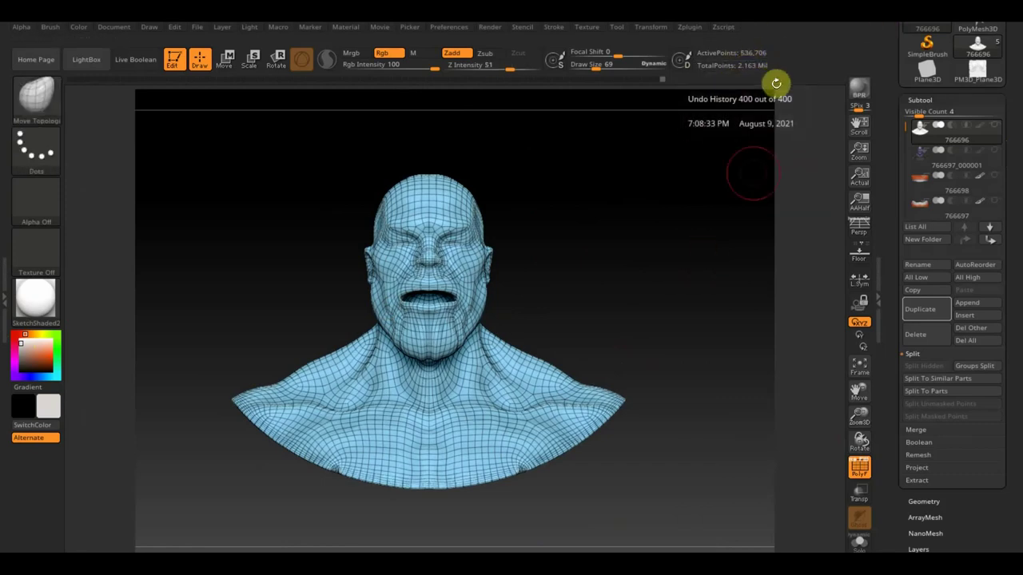
Step: Show the original Thanos sculpt and ProjectAll its detail and polypaint onto the remeshed bust
{"action": "mouse_move", "coordinate": [957, 156]}
{"action": "left_click", "coordinate": [995, 152]}
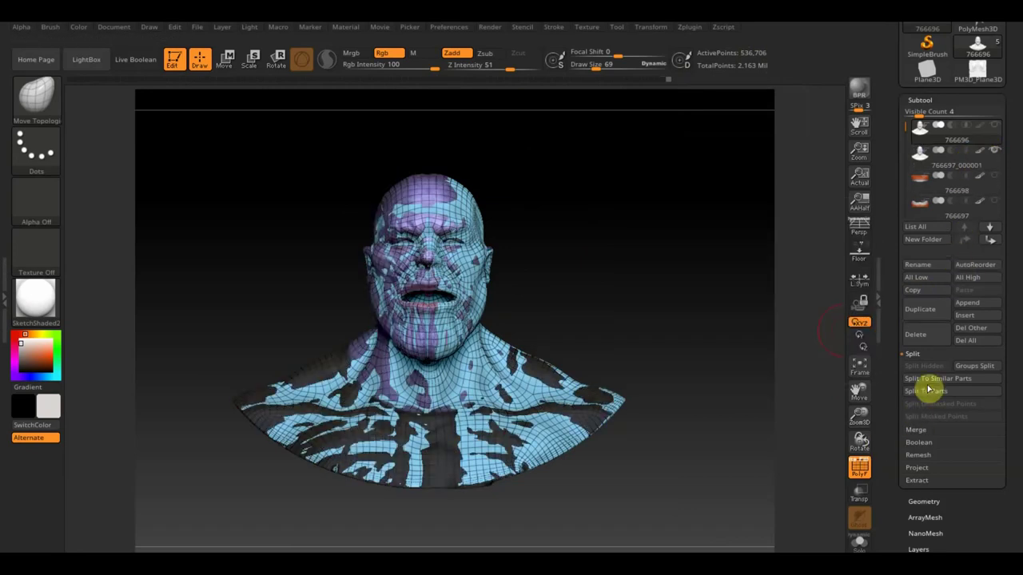
{"action": "left_click", "coordinate": [919, 467]}
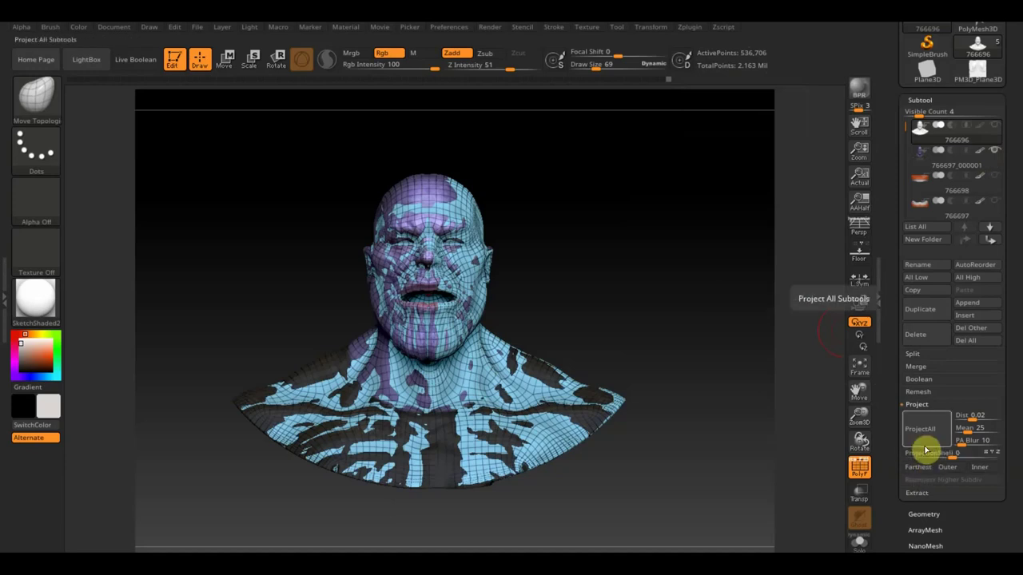
{"action": "left_click", "coordinate": [924, 437]}
{"action": "left_click", "coordinate": [765, 466]}
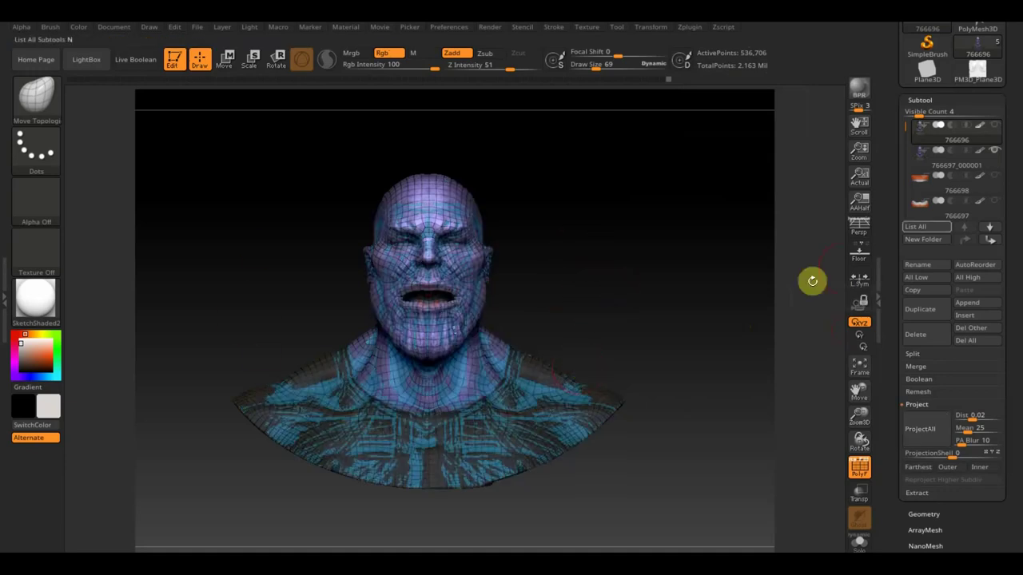
Step: Hide the original sculpt, turn off PolyF, and reduce the Draw Size to 19
{"action": "mouse_move", "coordinate": [956, 152]}
{"action": "left_click", "coordinate": [995, 152]}
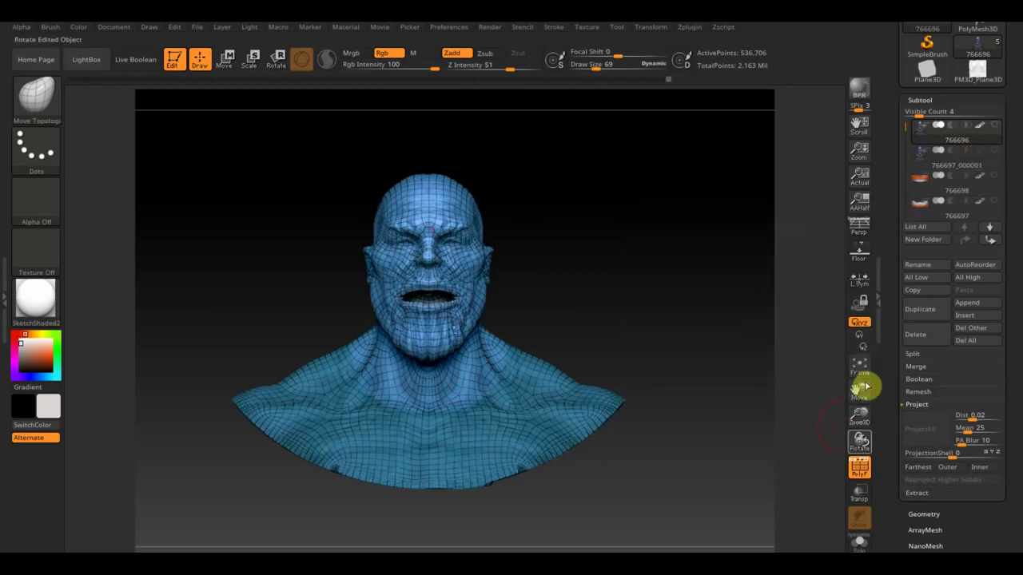
{"action": "left_click", "coordinate": [860, 468]}
{"action": "left_click_drag", "start_coordinate": [680, 381], "coordinate": [676, 384]}
{"action": "scroll", "coordinate": [637, 316], "scroll_direction": "up", "scroll_amount": 3}
{"action": "scroll", "coordinate": [637, 317], "scroll_direction": "up", "scroll_amount": 2}
{"action": "left_click_drag", "start_coordinate": [596, 68], "coordinate": [581, 68]}
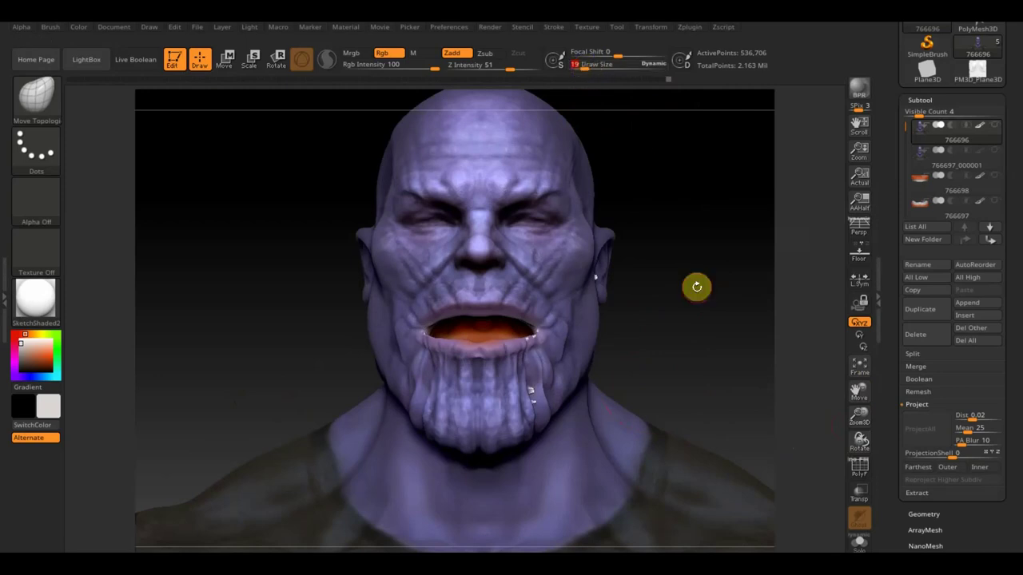
{"action": "left_click_drag", "start_coordinate": [688, 286], "coordinate": [665, 297]}
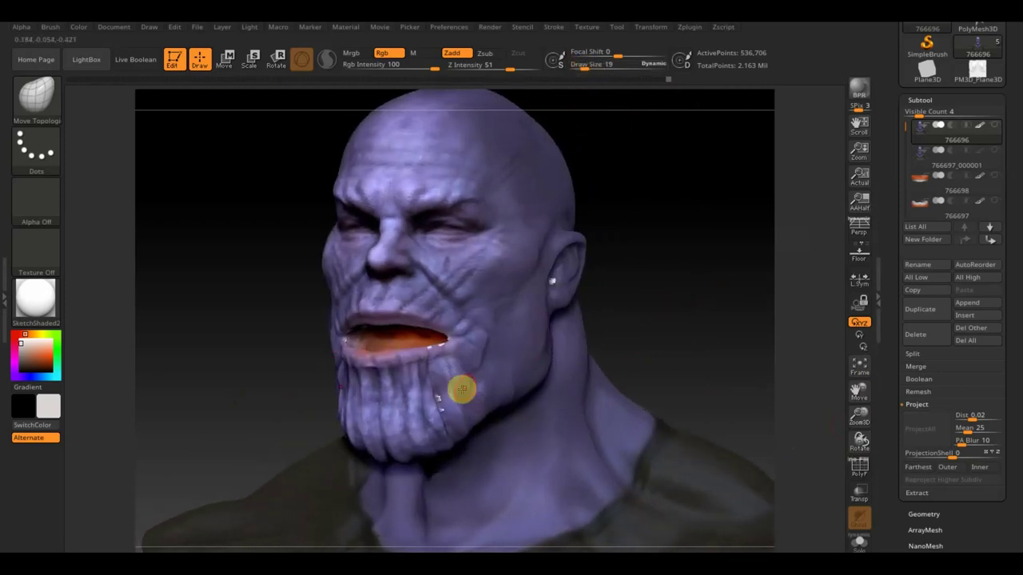
Step: Smooth away the white specks from the beard to the mouth corner, then check for artefacts
{"action": "key", "text": "shift"}
{"action": "left_click_drag", "start_coordinate": [437, 392], "coordinate": [444, 346], "text": "shift"}
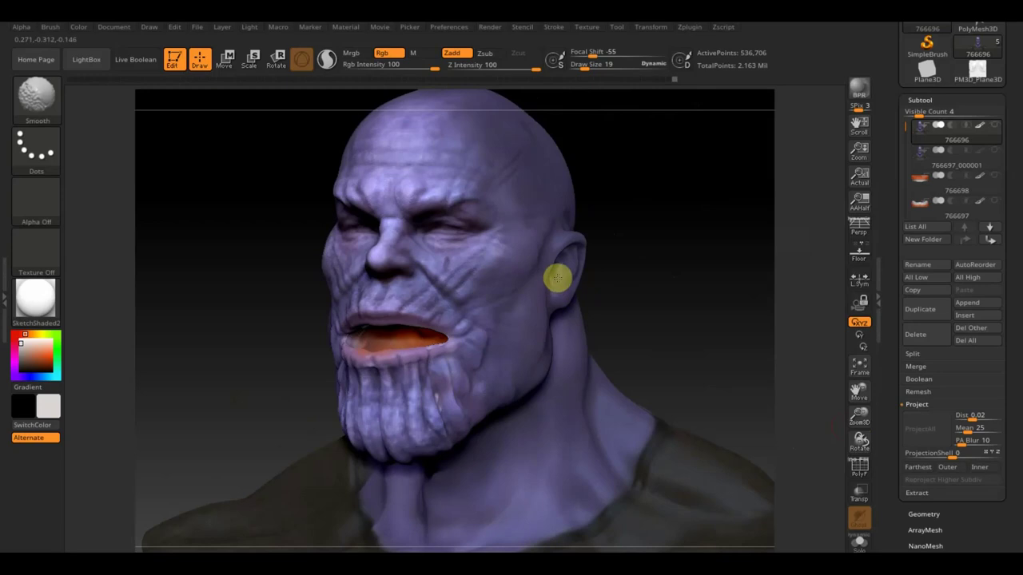
{"action": "left_click_drag", "start_coordinate": [708, 283], "coordinate": [674, 287]}
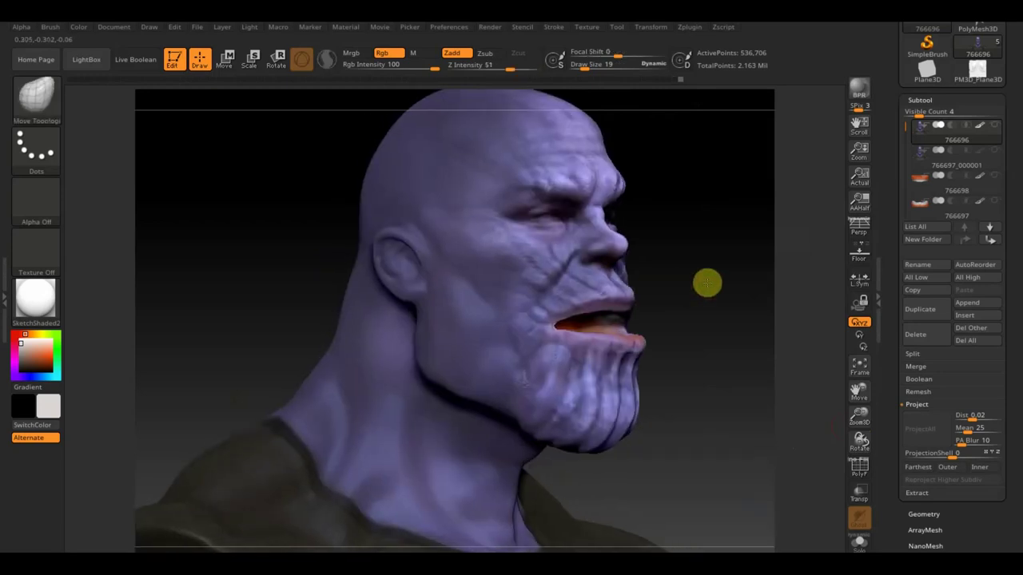
{"action": "left_click_drag", "start_coordinate": [664, 295], "coordinate": [630, 349]}
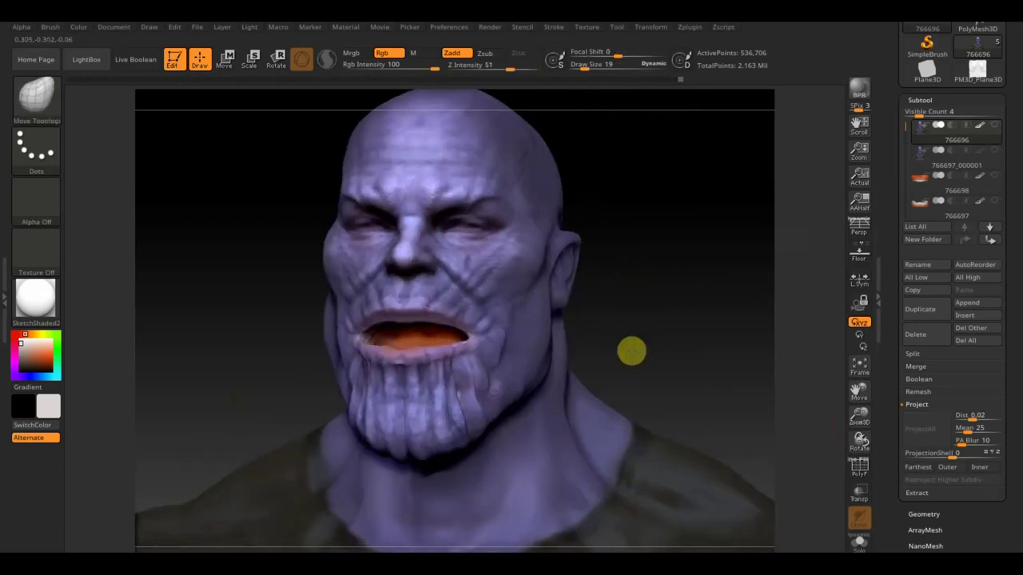
{"action": "mouse_move", "coordinate": [633, 311]}
{"action": "left_mouse_down"}
{"action": "mouse_move", "coordinate": [655, 313]}
{"action": "mouse_move", "coordinate": [655, 368]}
{"action": "mouse_move", "coordinate": [650, 262]}
{"action": "mouse_move", "coordinate": [667, 293]}
{"action": "left_mouse_up"}
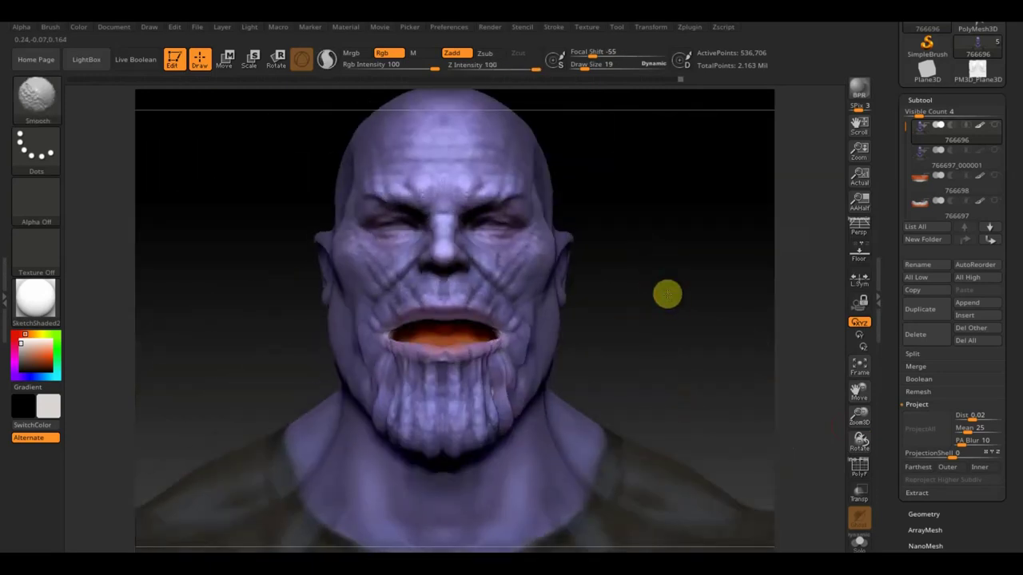
{"action": "mouse_move", "coordinate": [701, 349]}
{"action": "left_mouse_down", "text": "alt"}
{"action": "mouse_move", "coordinate": [668, 228]}
{"action": "mouse_move", "coordinate": [618, 264]}
{"action": "left_mouse_up", "text": "alt"}
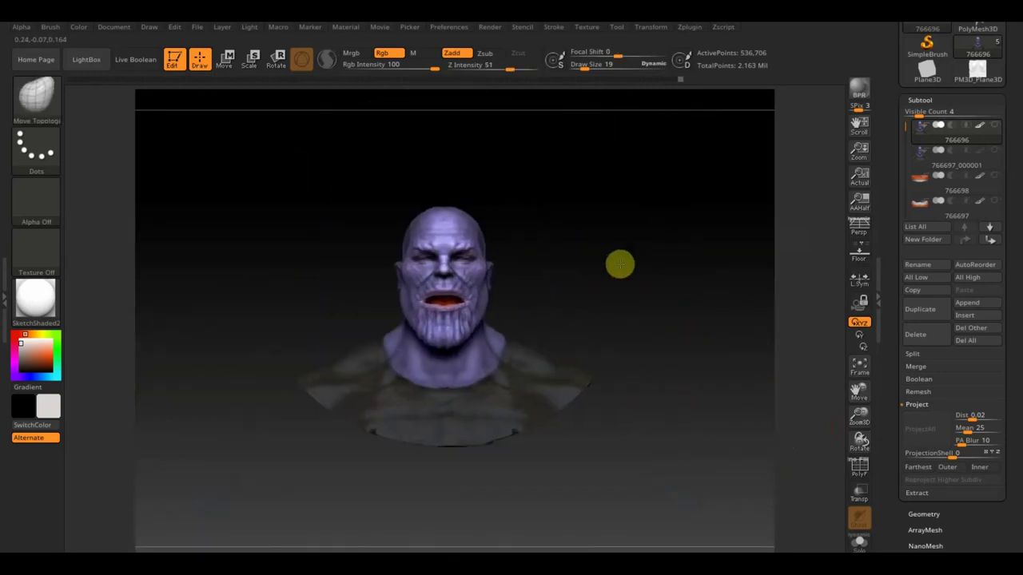
{"action": "left_click", "coordinate": [859, 466]}
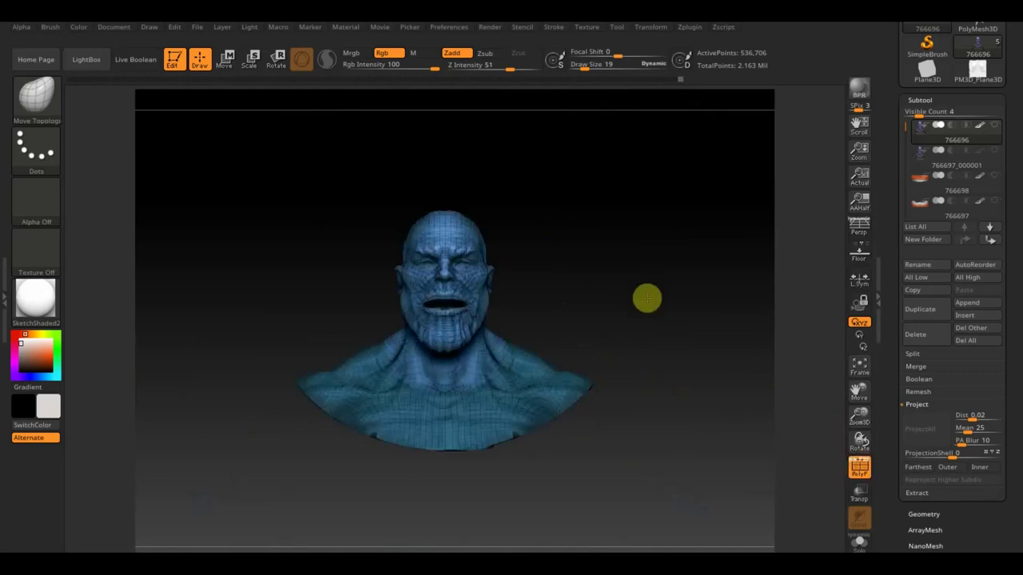
{"action": "left_click_drag", "start_coordinate": [646, 297], "coordinate": [669, 408], "text": "alt"}
{"action": "mouse_move", "coordinate": [608, 312]}
{"action": "left_mouse_down", "text": "alt"}
{"action": "mouse_move", "coordinate": [695, 388]}
{"action": "mouse_move", "coordinate": [694, 413]}
{"action": "mouse_move", "coordinate": [578, 336]}
{"action": "mouse_move", "coordinate": [790, 383]}
{"action": "mouse_move", "coordinate": [800, 397]}
{"action": "mouse_move", "coordinate": [756, 402]}
{"action": "mouse_move", "coordinate": [728, 320]}
{"action": "mouse_move", "coordinate": [662, 338]}
{"action": "mouse_move", "coordinate": [667, 325]}
{"action": "mouse_move", "coordinate": [666, 365]}
{"action": "mouse_move", "coordinate": [646, 315]}
{"action": "mouse_move", "coordinate": [676, 311]}
{"action": "mouse_move", "coordinate": [641, 343]}
{"action": "left_mouse_up", "text": "alt"}
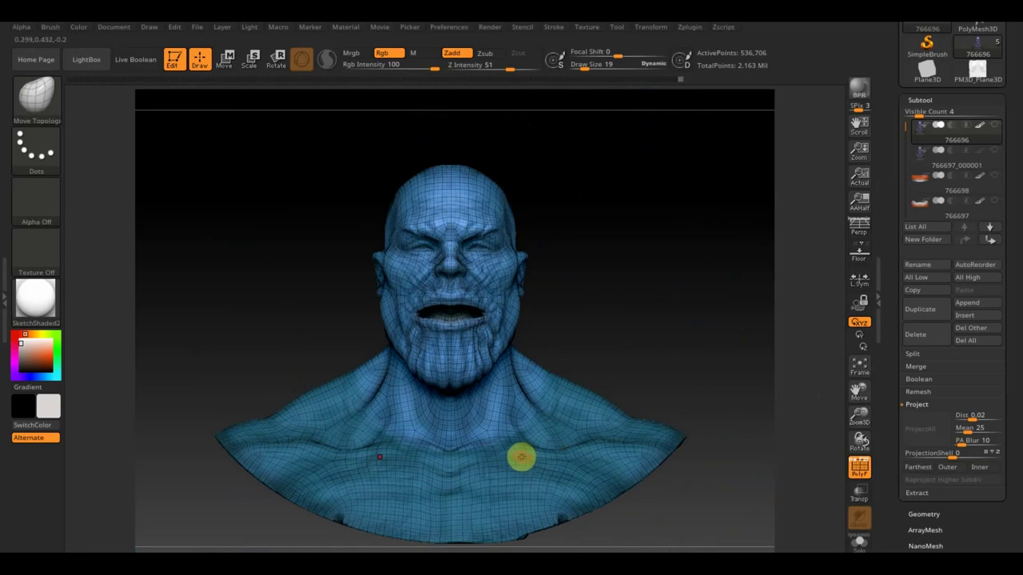
{"action": "left_click", "coordinate": [859, 467]}
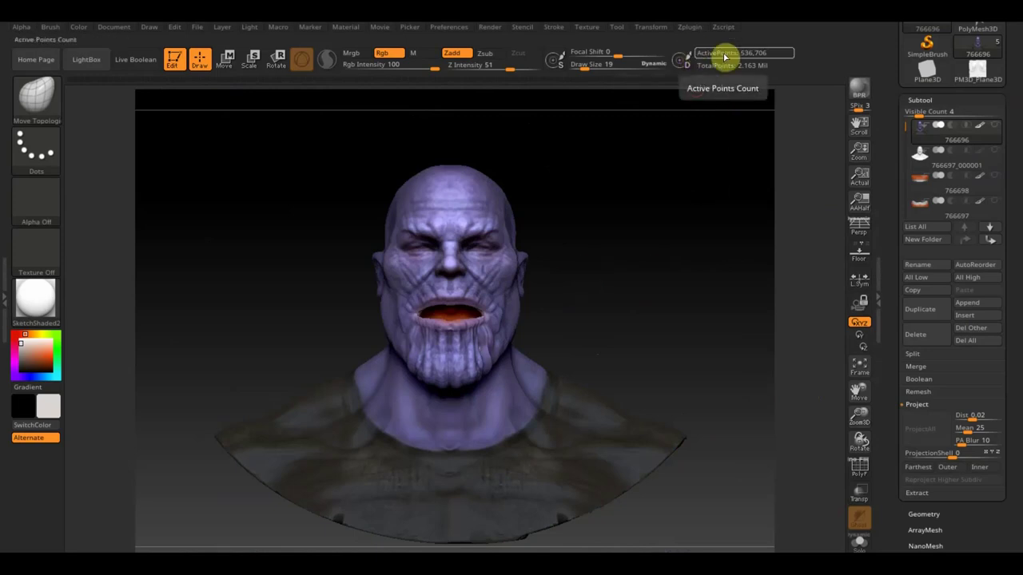
Step: Create a working clone of the retopologized bust with UV Master's Work On Clone
{"action": "left_click", "coordinate": [688, 30]}
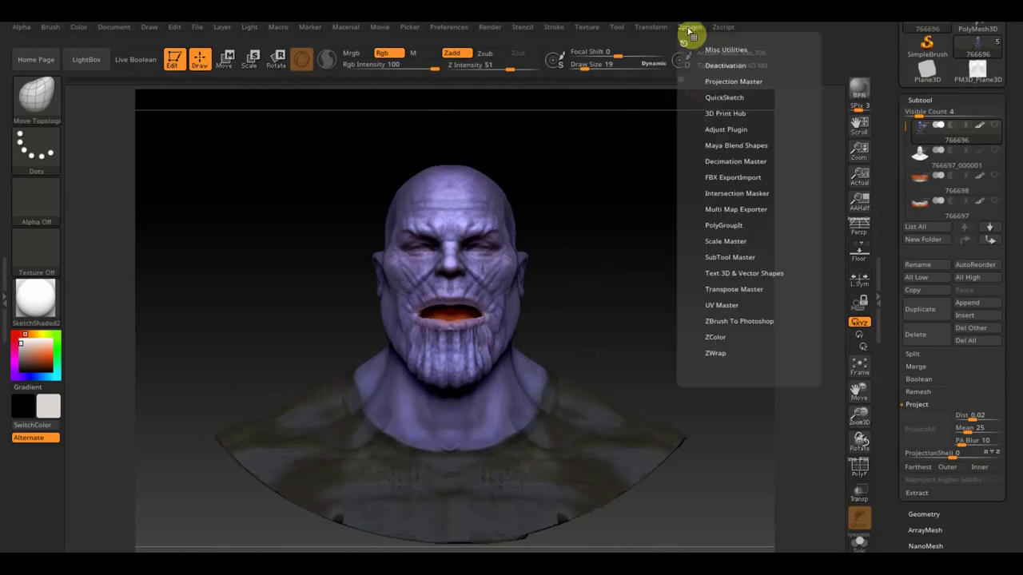
{"action": "left_click", "coordinate": [729, 304]}
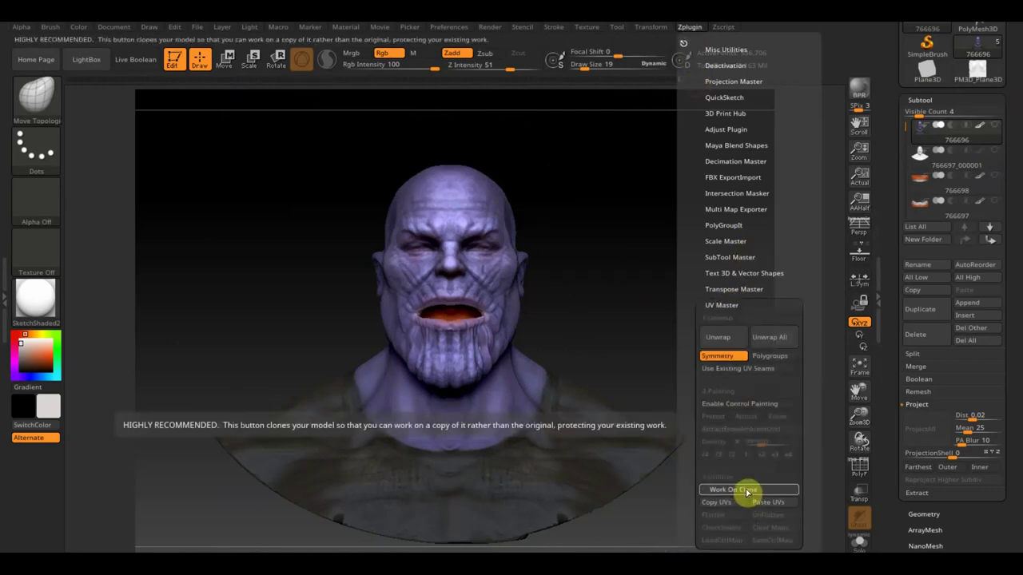
{"action": "left_click", "coordinate": [747, 490]}
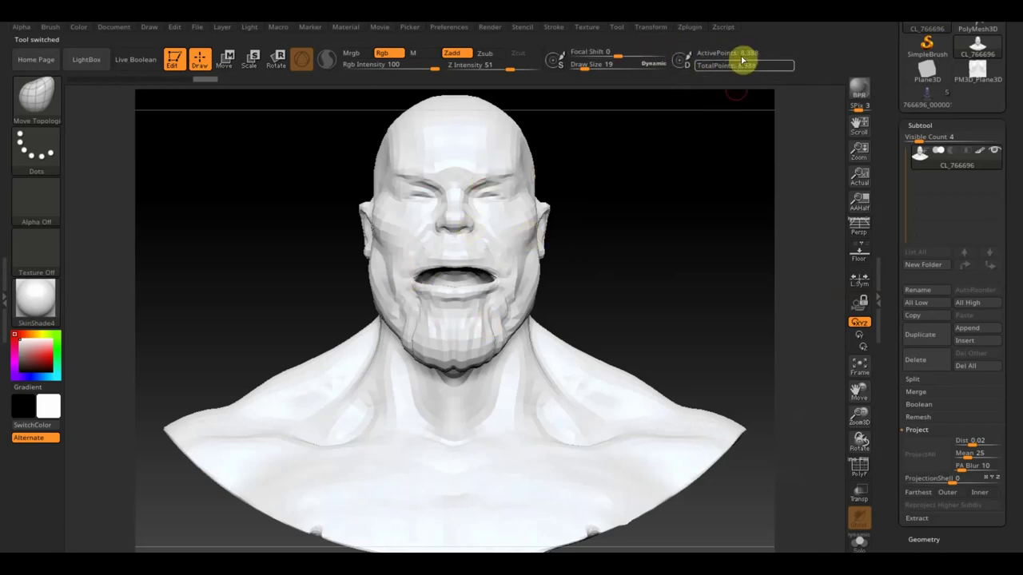
{"action": "scroll", "coordinate": [1009, 431], "scroll_direction": "down", "scroll_amount": 3}
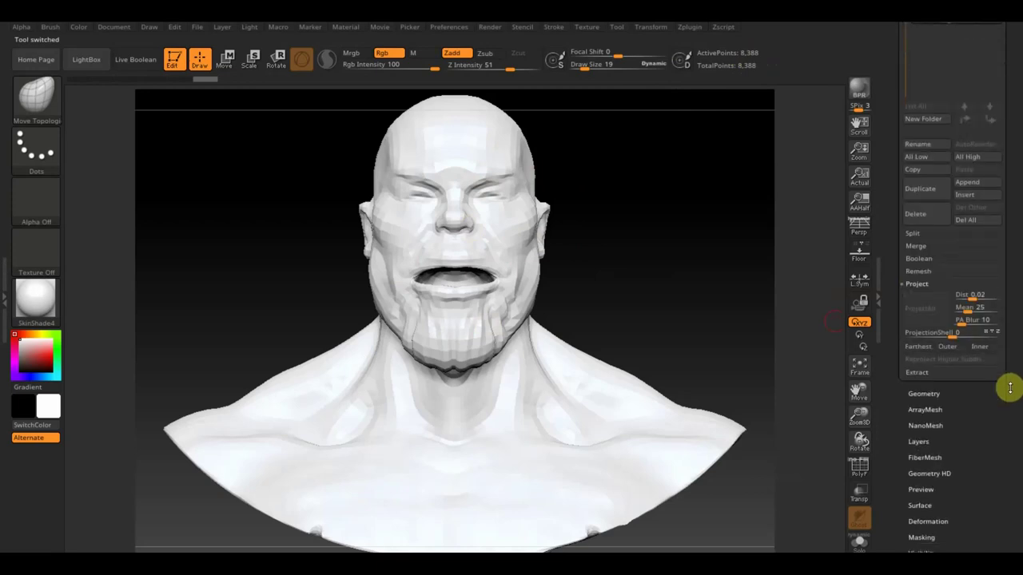
{"action": "left_click", "coordinate": [991, 392]}
{"action": "scroll", "coordinate": [1020, 157], "scroll_direction": "up", "scroll_amount": 3}
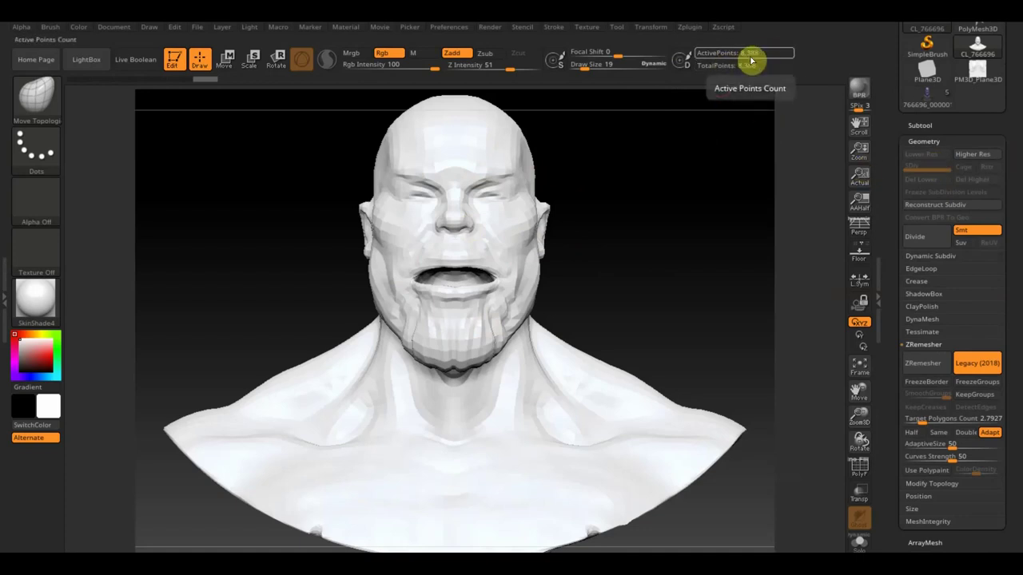
Step: Unwrap the clone's UVs into 2 islands and copy them
{"action": "left_click", "coordinate": [687, 29]}
{"action": "left_click", "coordinate": [723, 339]}
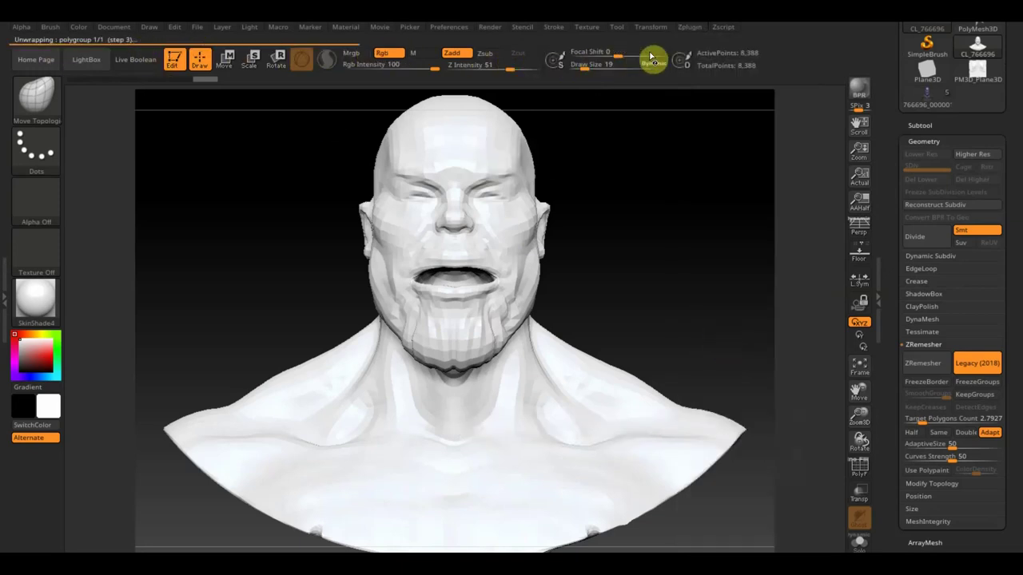
{"action": "left_click", "coordinate": [689, 29]}
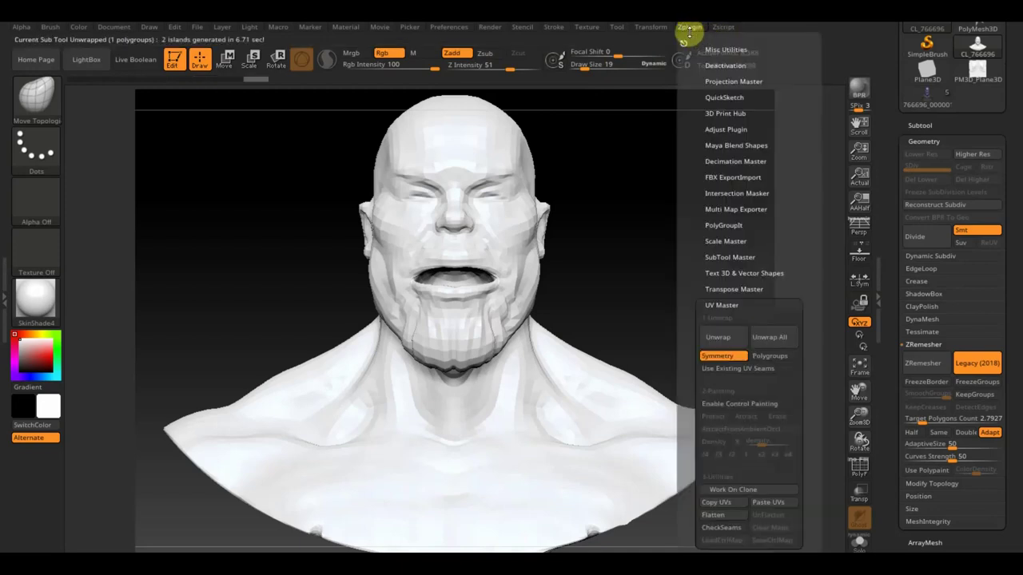
{"action": "left_click", "coordinate": [728, 502]}
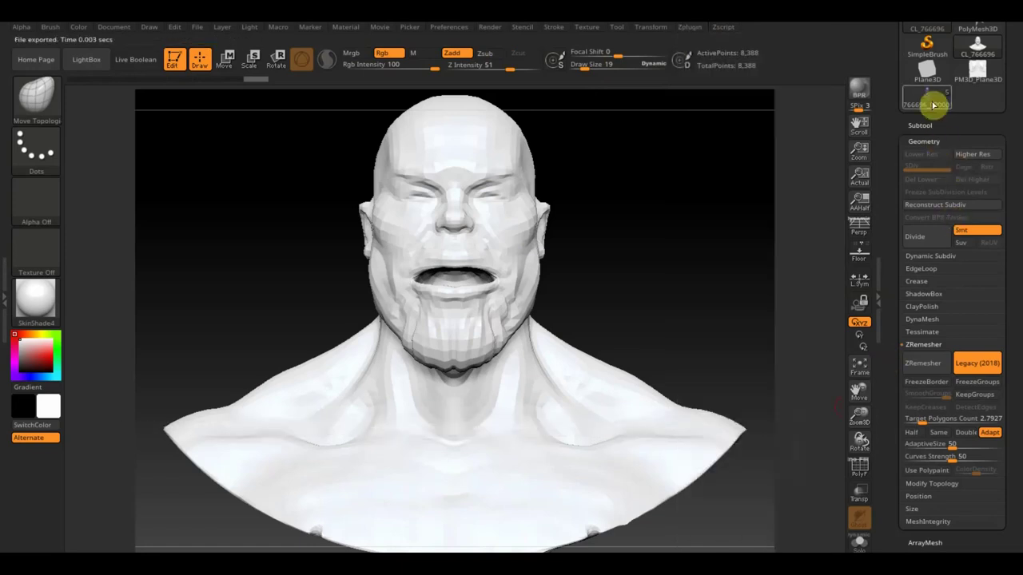
Step: Switch back to the textured Thanos bust and paste the copied UVs onto it
{"action": "left_click", "coordinate": [924, 99]}
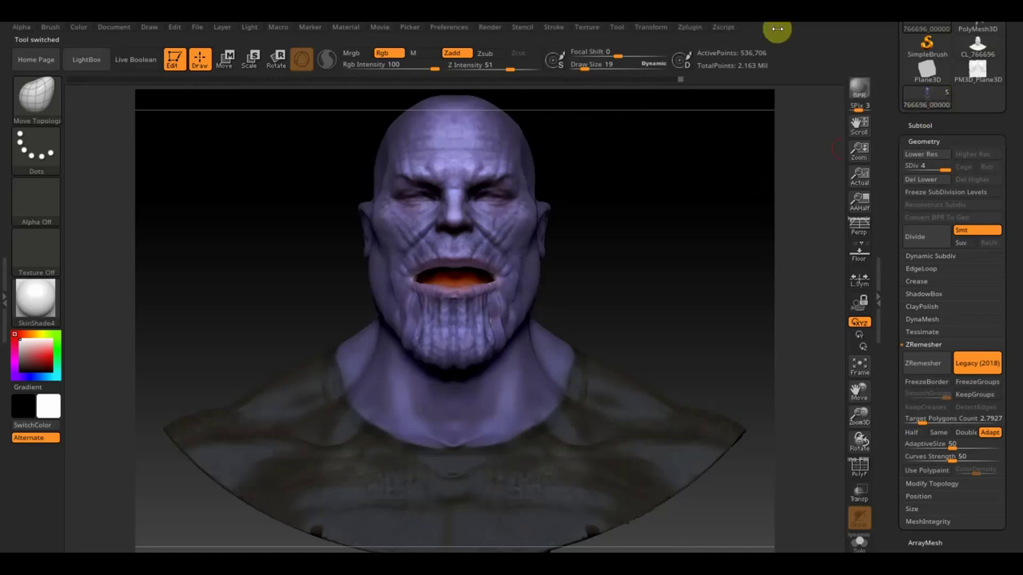
{"action": "left_click", "coordinate": [691, 28]}
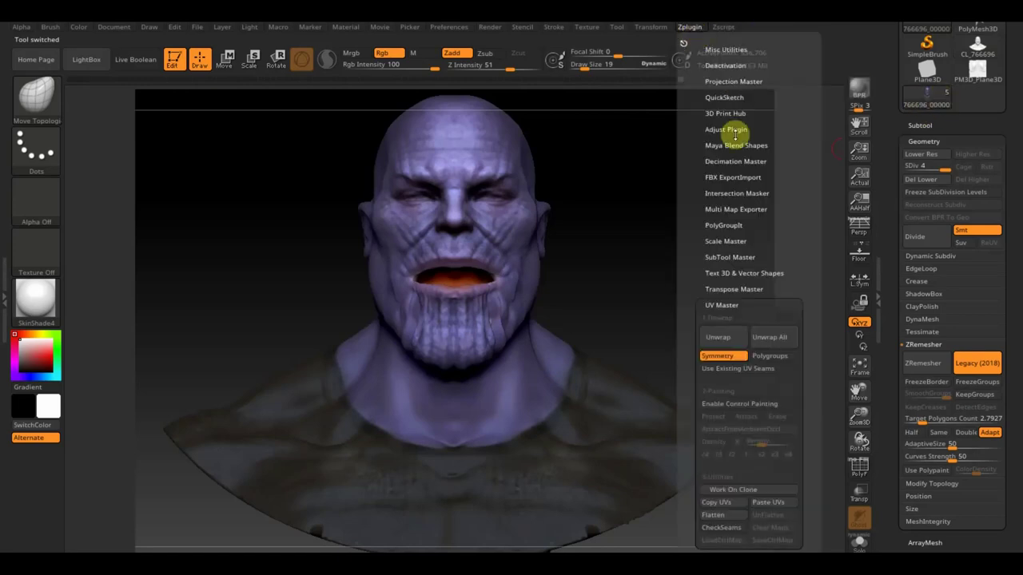
{"action": "left_click", "coordinate": [770, 508]}
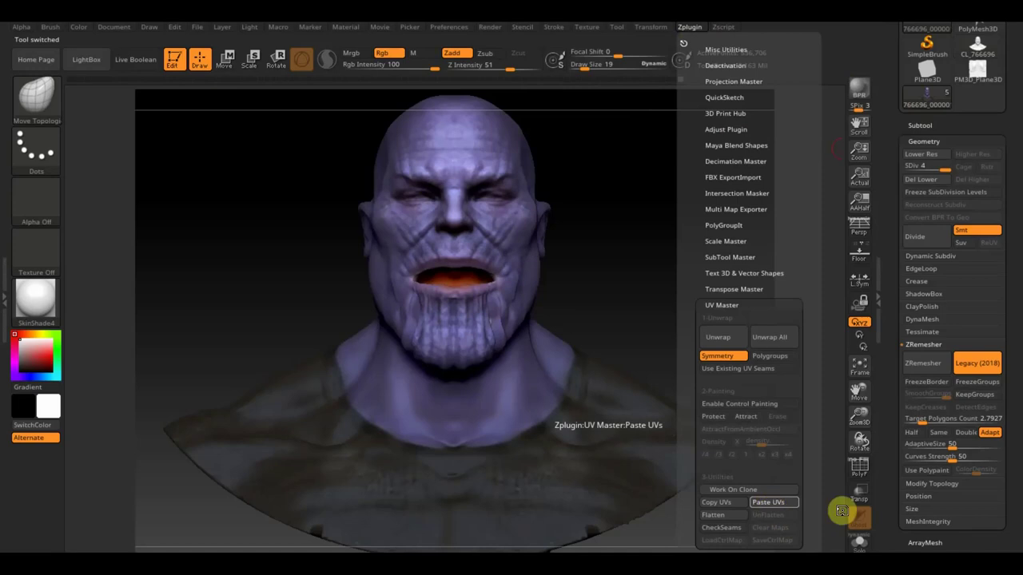
{"action": "left_click_drag", "start_coordinate": [1003, 508], "coordinate": [1012, 397]}
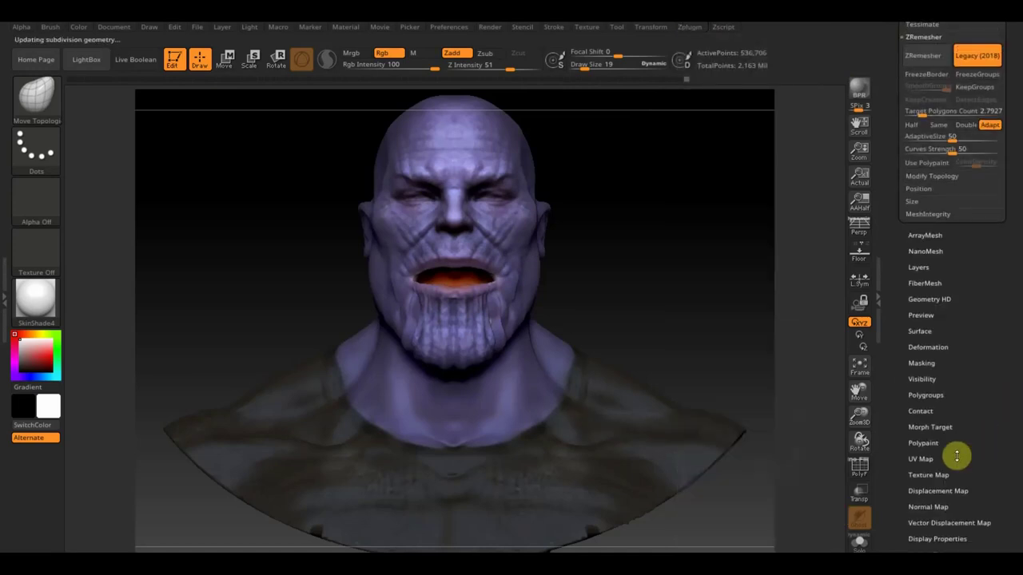
Step: Create a new texture map from the bust's polypaint with New From Polypaint
{"action": "left_click", "coordinate": [927, 474]}
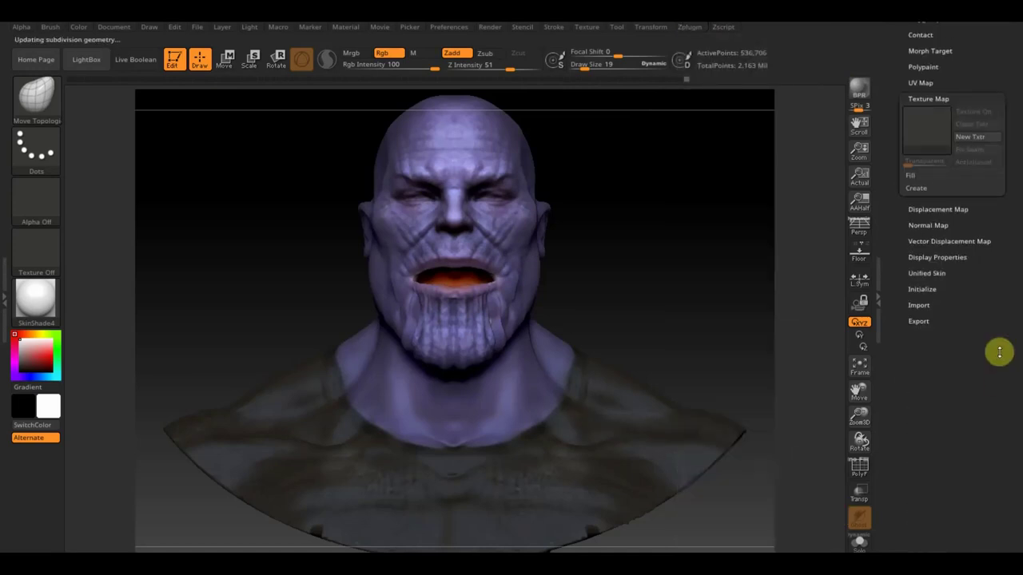
{"action": "left_click", "coordinate": [918, 325]}
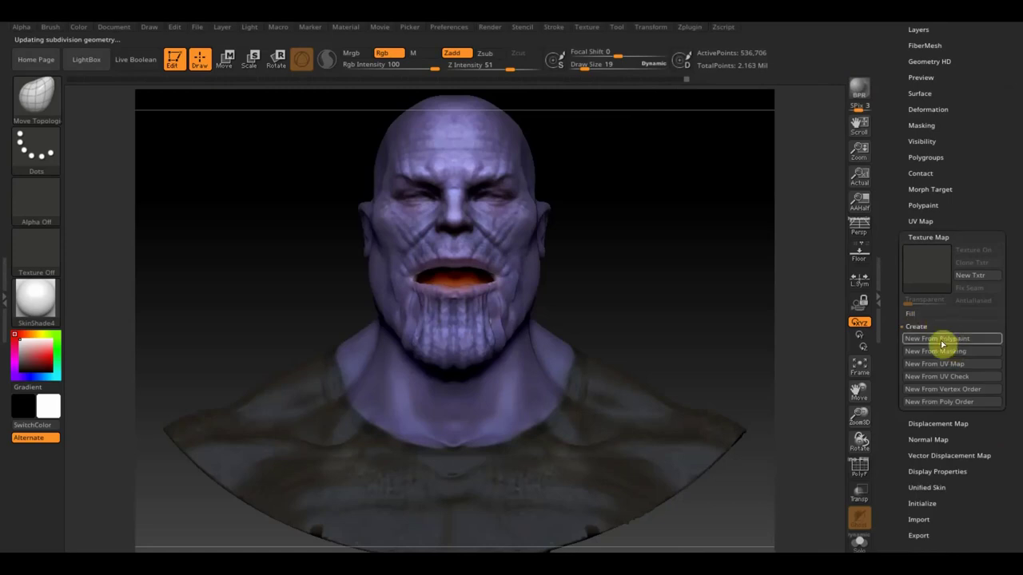
{"action": "left_click", "coordinate": [954, 339]}
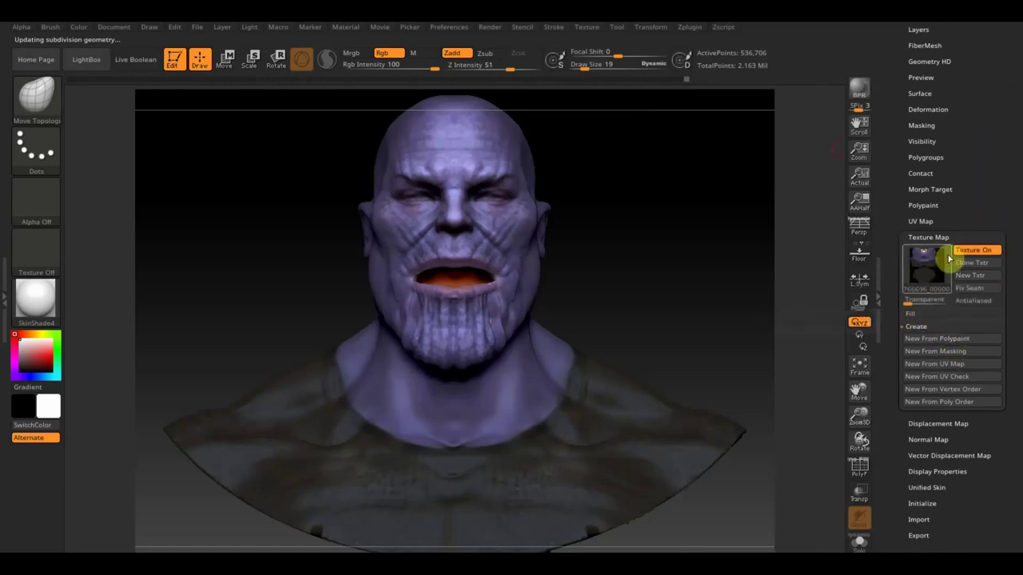
{"action": "left_click_drag", "start_coordinate": [970, 160], "coordinate": [975, 219]}
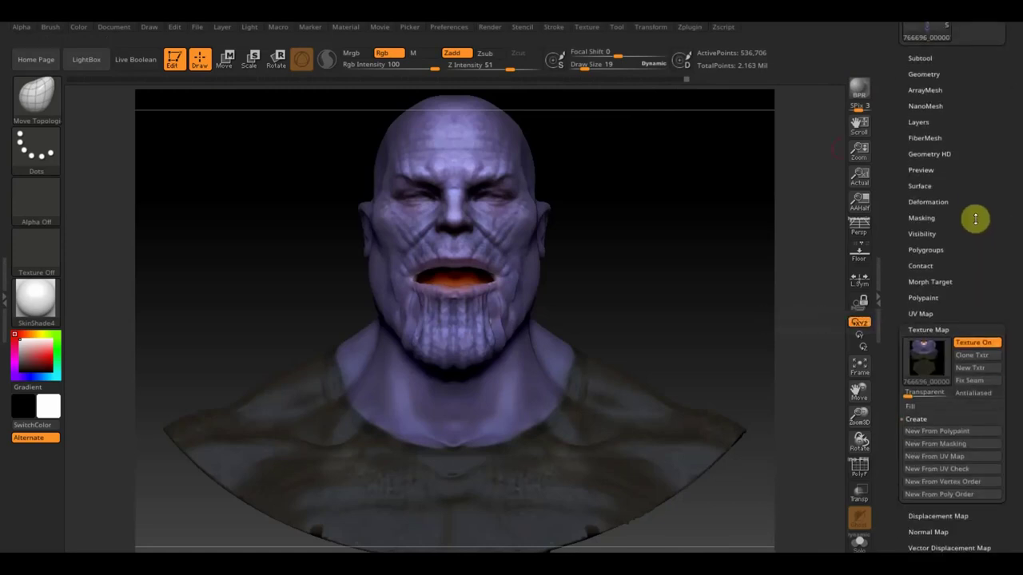
{"action": "left_click", "coordinate": [921, 313]}
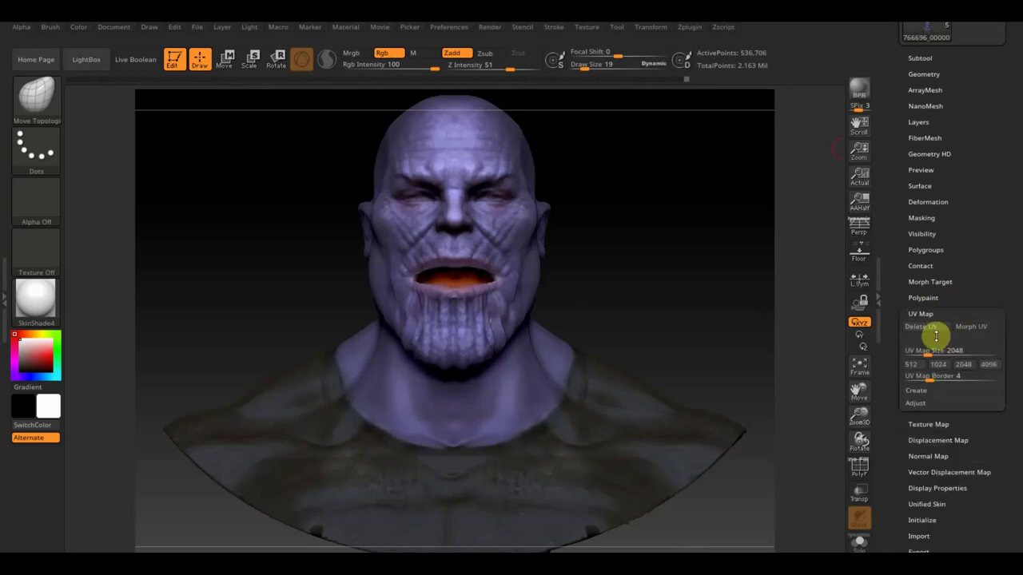
{"action": "left_click", "coordinate": [975, 329]}
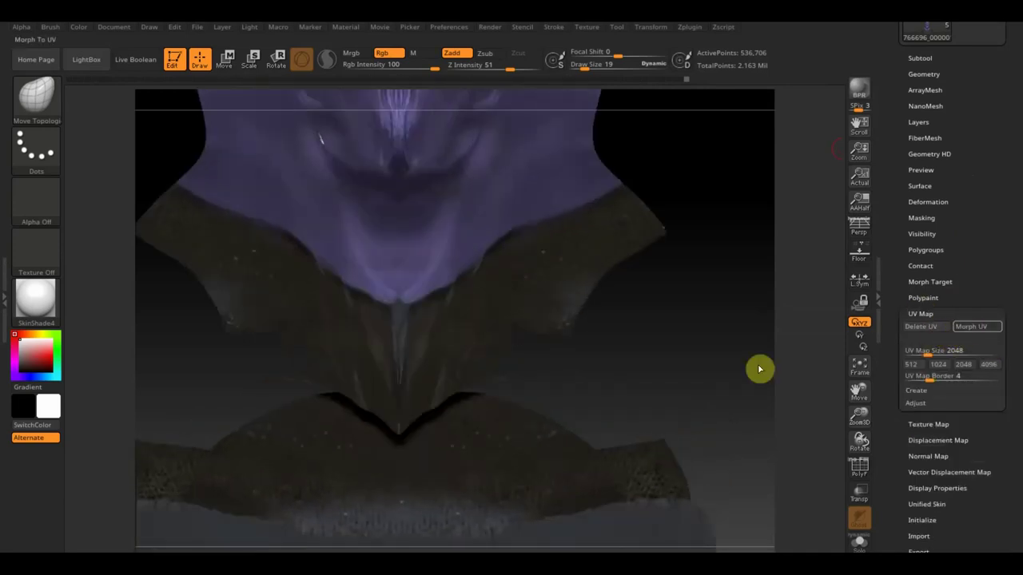
{"action": "left_click", "coordinate": [861, 372]}
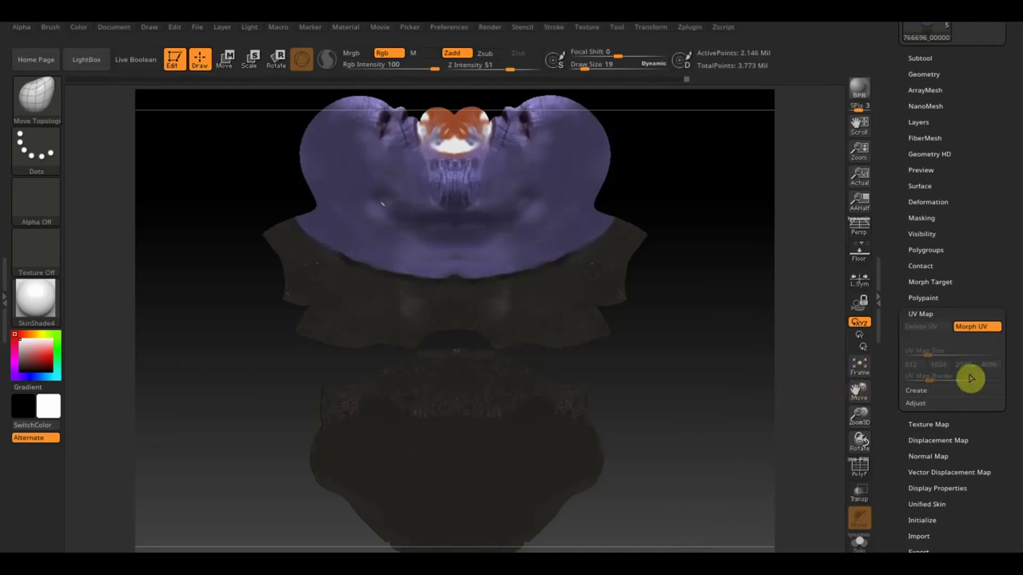
{"action": "left_click", "coordinate": [971, 327]}
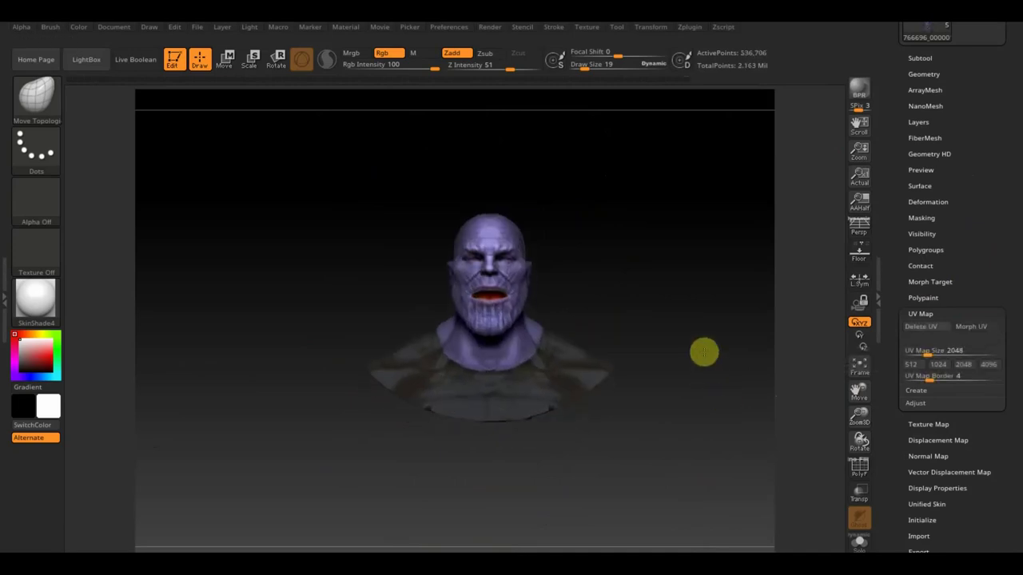
{"action": "mouse_move", "coordinate": [727, 414]}
{"action": "left_mouse_down"}
{"action": "mouse_move", "coordinate": [735, 436]}
{"action": "mouse_move", "coordinate": [660, 344]}
{"action": "mouse_move", "coordinate": [674, 340]}
{"action": "left_mouse_up"}
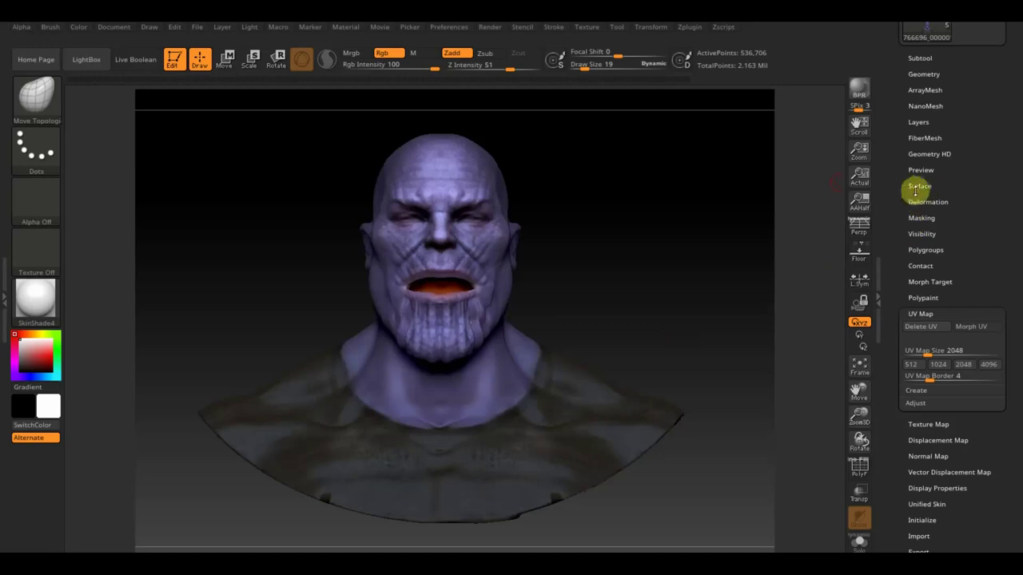
{"action": "left_click_drag", "start_coordinate": [630, 224], "coordinate": [589, 247]}
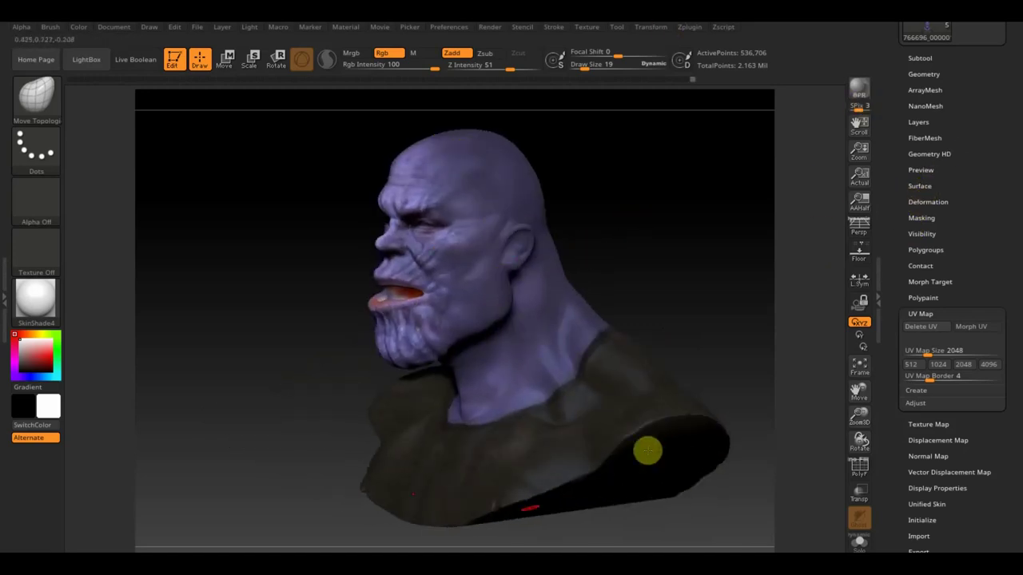
{"action": "left_click_drag", "start_coordinate": [642, 296], "coordinate": [687, 282]}
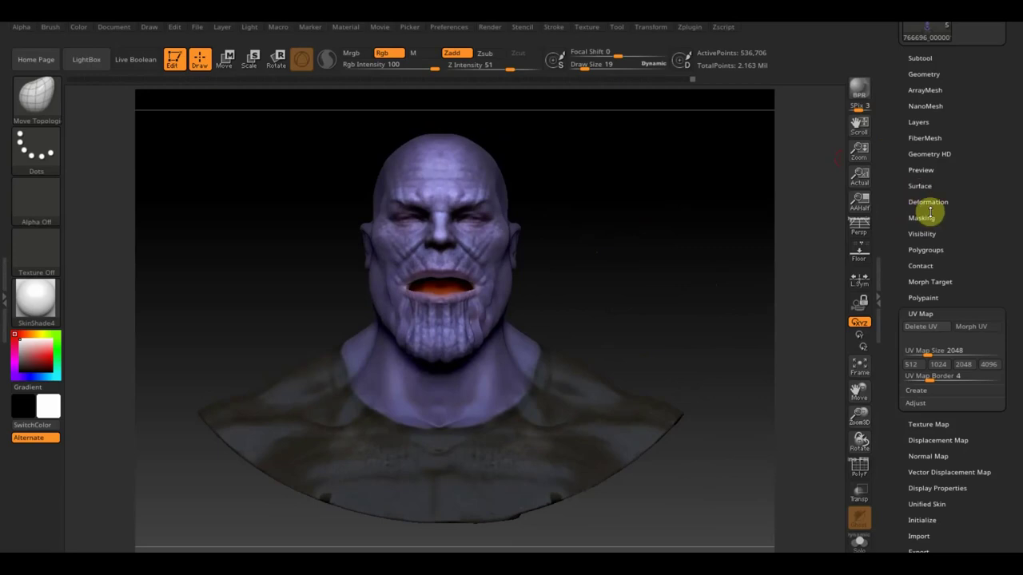
{"action": "scroll", "coordinate": [974, 119], "scroll_direction": "up", "scroll_amount": 2}
{"action": "scroll", "coordinate": [970, 144], "scroll_direction": "up", "scroll_amount": 2}
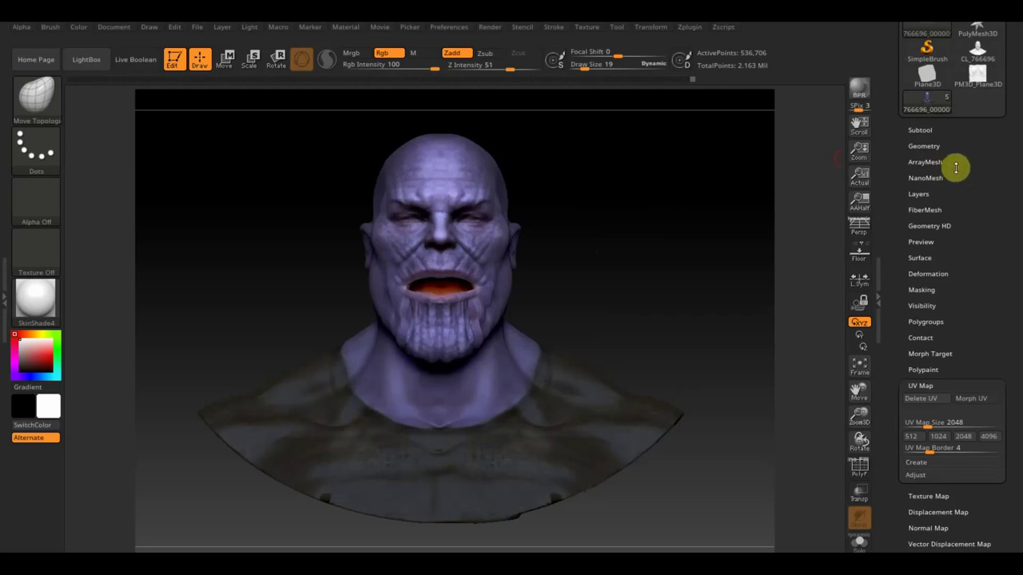
{"action": "scroll", "coordinate": [955, 168], "scroll_direction": "up", "scroll_amount": 1}
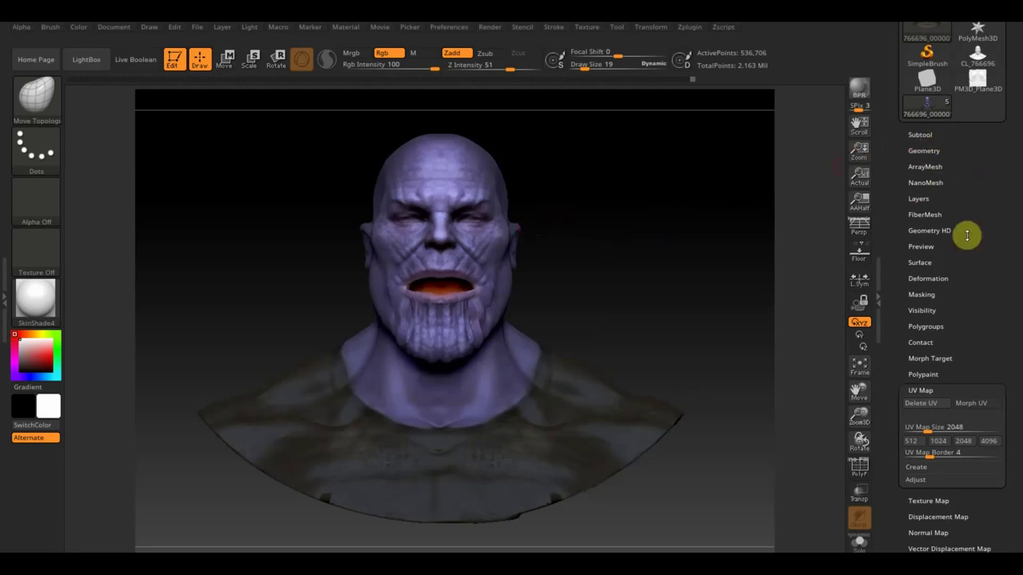
{"action": "left_click", "coordinate": [925, 151]}
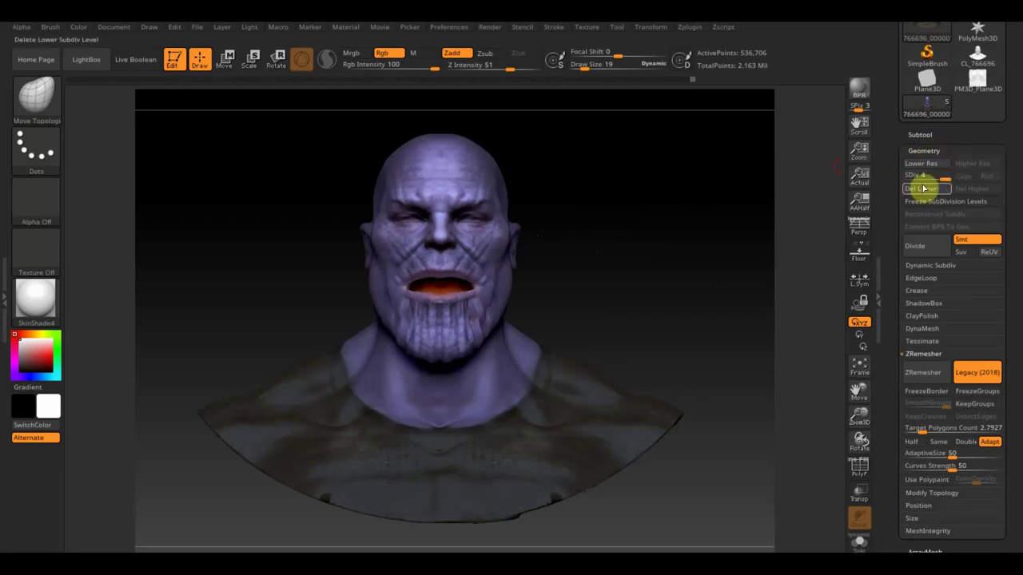
Step: Drop the bust to its base level of 8,388 points and Clone NM into the texture slot
{"action": "left_click_drag", "start_coordinate": [946, 175], "coordinate": [897, 192]}
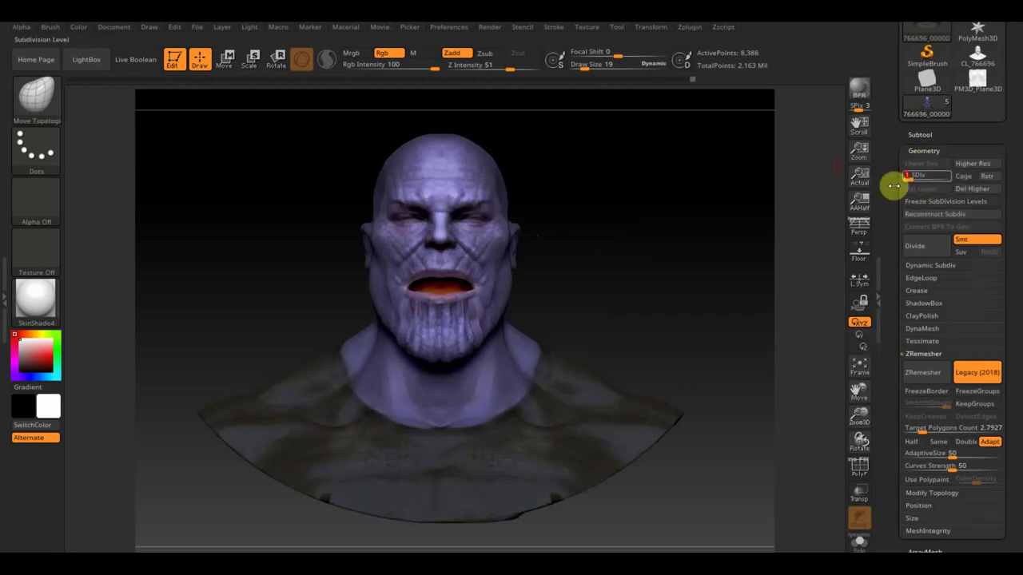
{"action": "left_click_drag", "start_coordinate": [1008, 276], "coordinate": [1004, 137]}
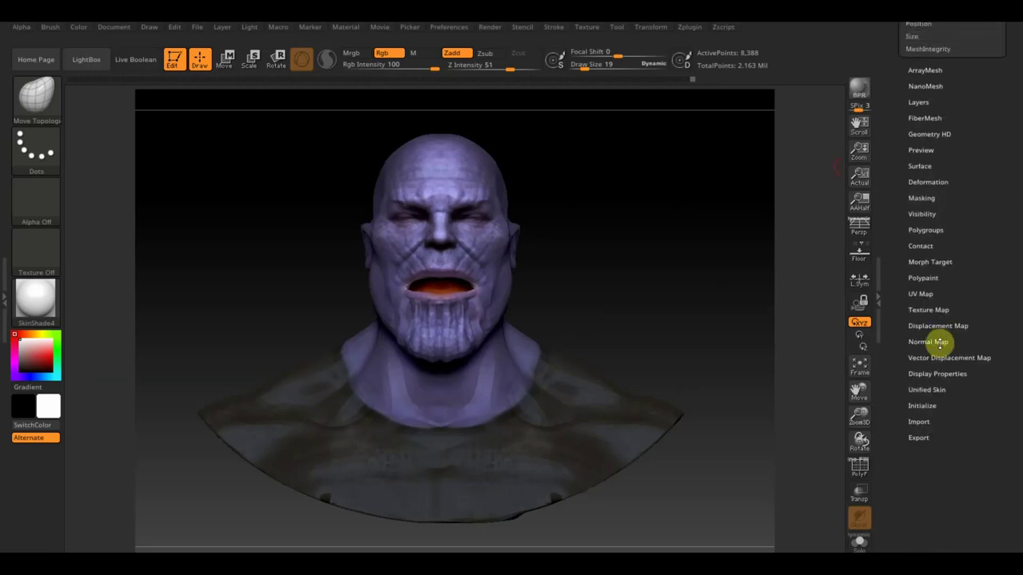
{"action": "left_click", "coordinate": [935, 342]}
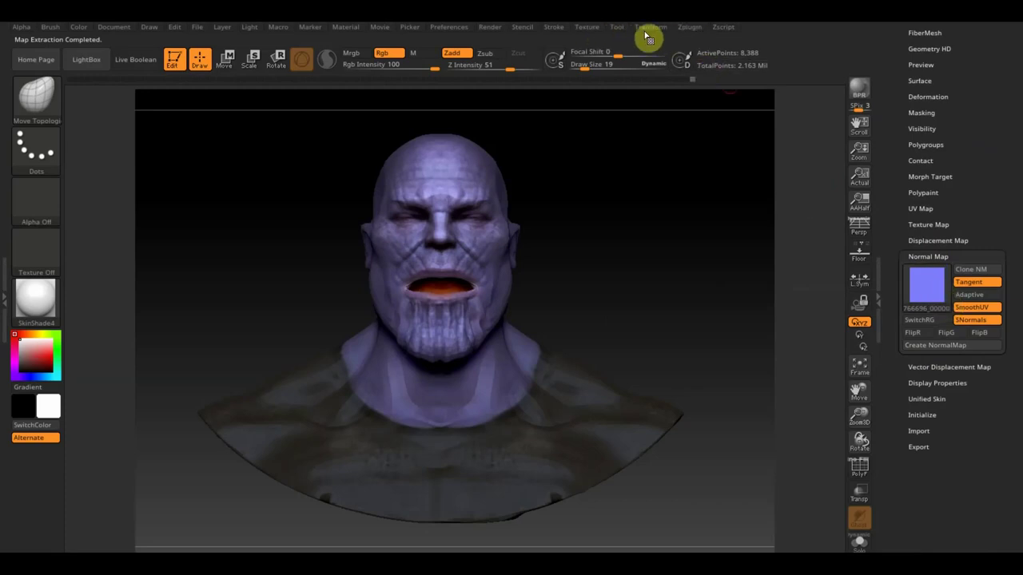
{"action": "left_click", "coordinate": [697, 30]}
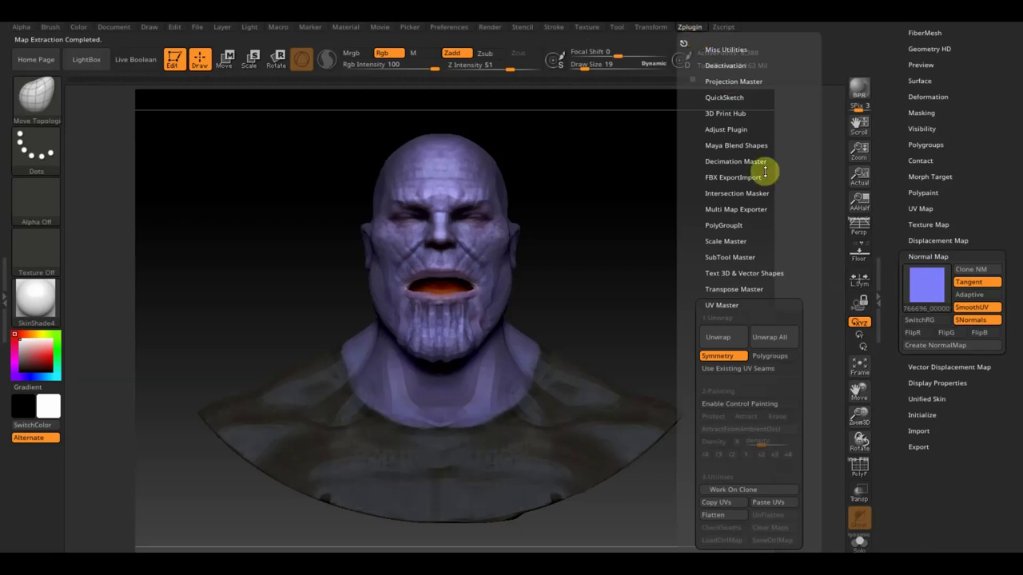
{"action": "left_click_drag", "start_coordinate": [798, 226], "coordinate": [791, 175]}
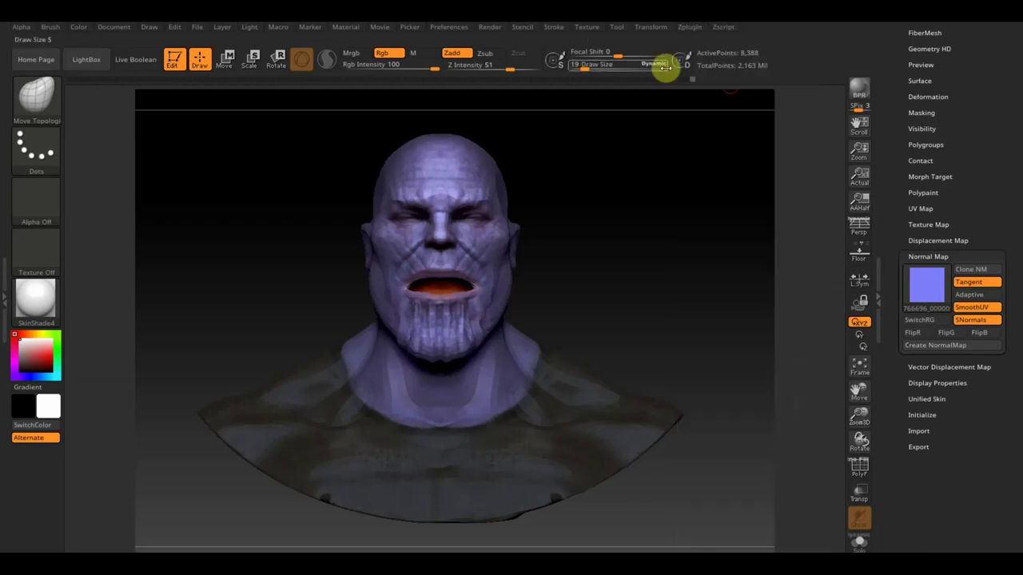
{"action": "left_click", "coordinate": [588, 34]}
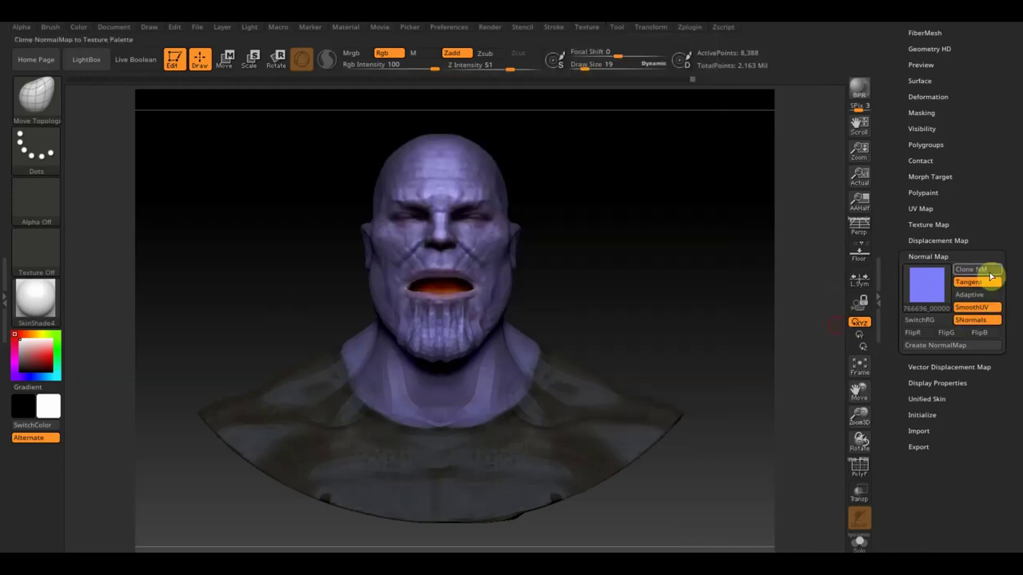
{"action": "left_click", "coordinate": [972, 270]}
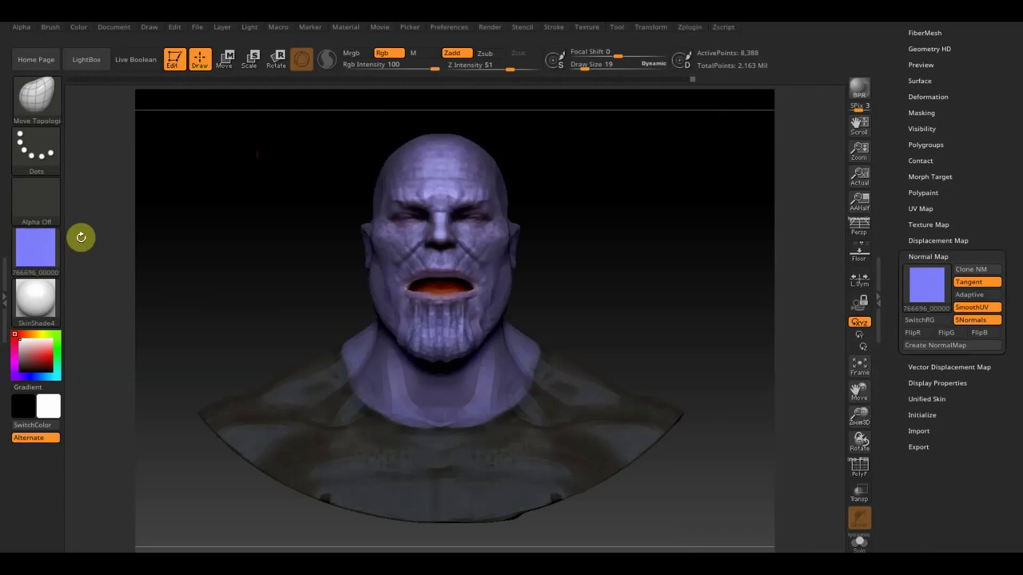
{"action": "left_click", "coordinate": [587, 29]}
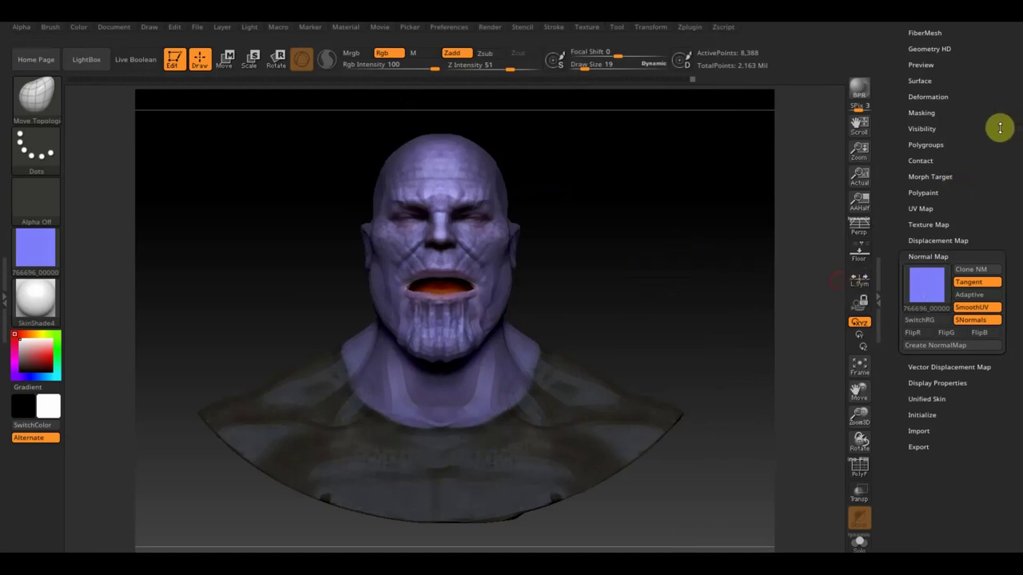
Step: Step the bust up to subdivision level 2 in the Geometry settings
{"action": "left_click_drag", "start_coordinate": [990, 107], "coordinate": [999, 178]}
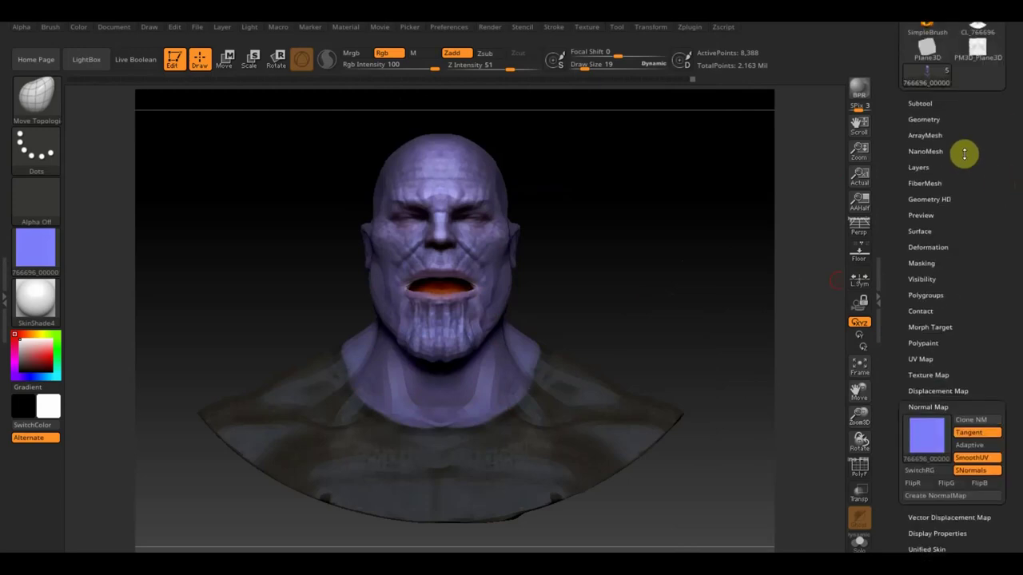
{"action": "left_click", "coordinate": [931, 119]}
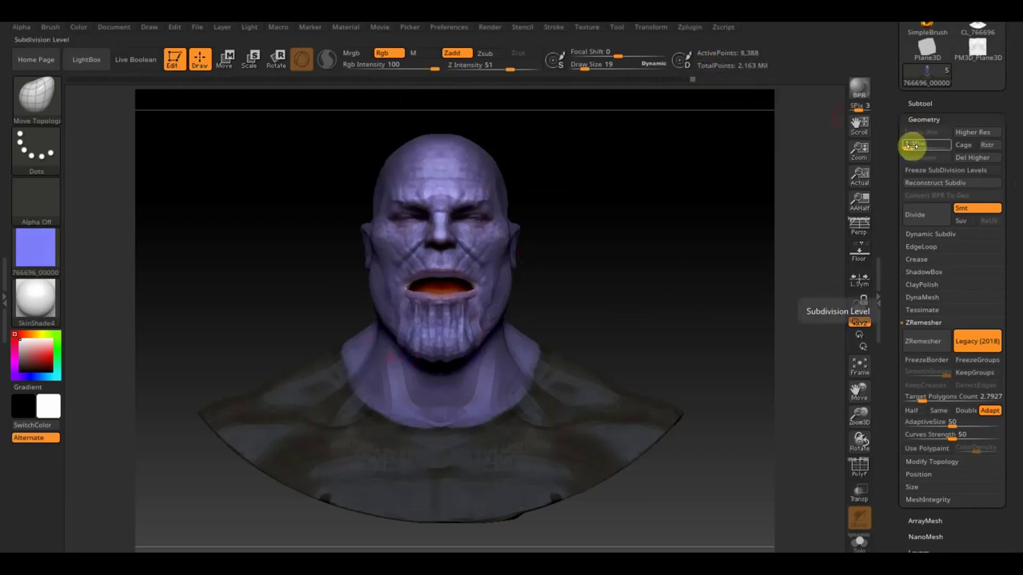
{"action": "left_click", "coordinate": [919, 146]}
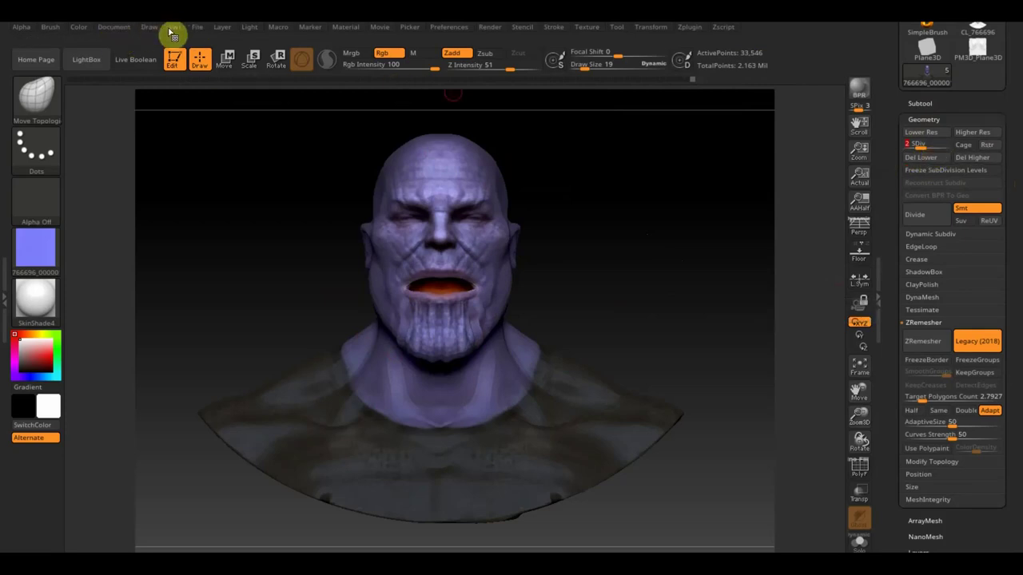
Step: Save the project as ZBrushProject.zpr in the Танос folder, then Del Lower the subdivisions
{"action": "left_click", "coordinate": [199, 28]}
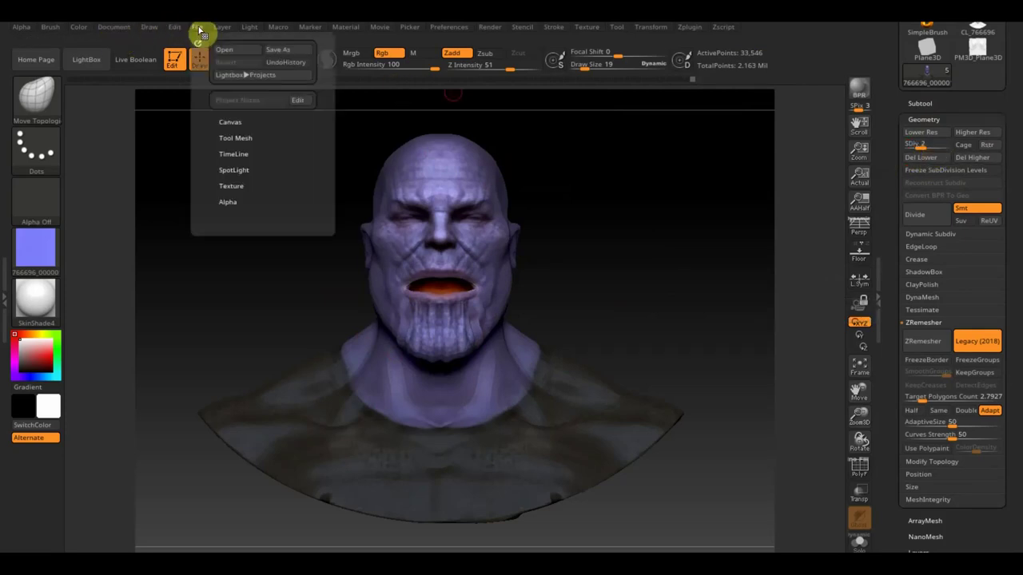
{"action": "left_click", "coordinate": [281, 51]}
{"action": "left_click", "coordinate": [231, 196]}
{"action": "scroll", "coordinate": [240, 202], "scroll_direction": "down", "scroll_amount": 2}
{"action": "left_click", "coordinate": [154, 206]}
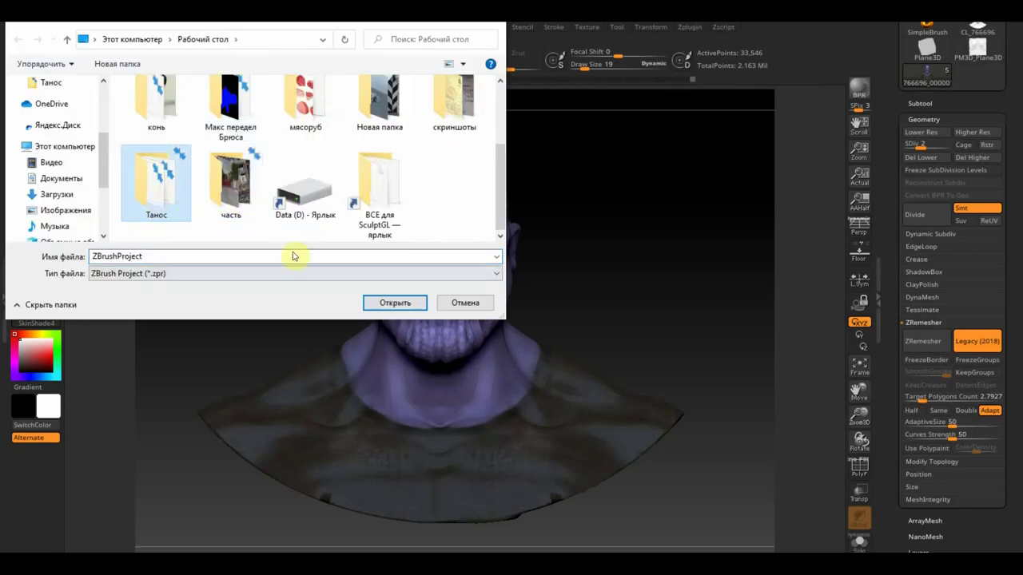
{"action": "left_click", "coordinate": [391, 303]}
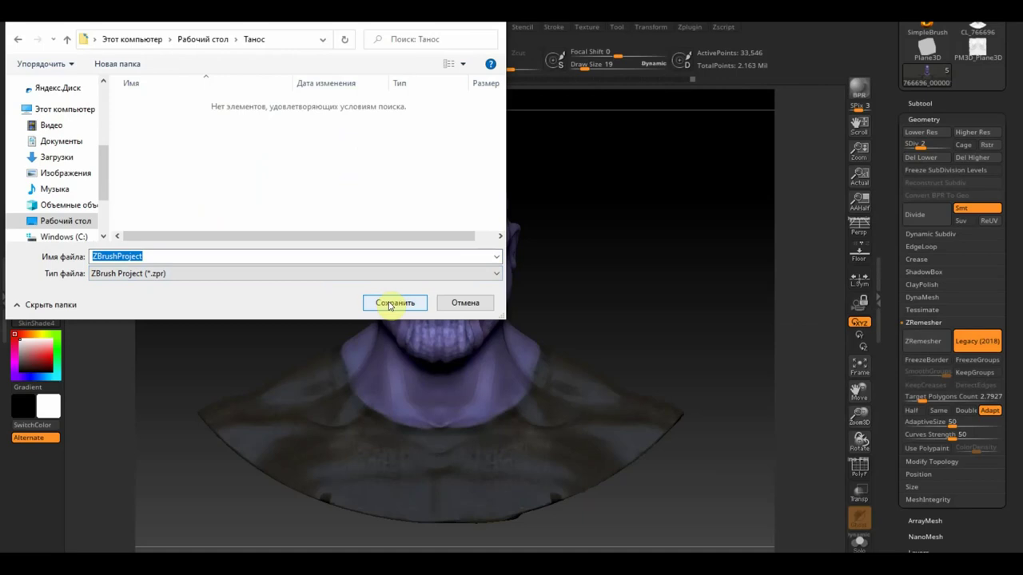
{"action": "left_click", "coordinate": [391, 303]}
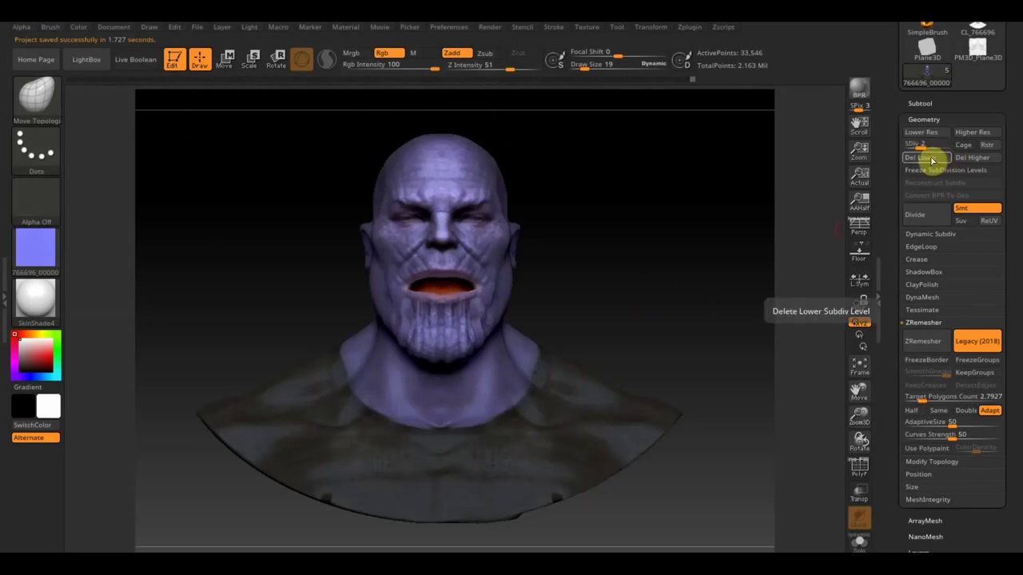
{"action": "left_click", "coordinate": [933, 157]}
{"action": "left_click", "coordinate": [969, 157]}
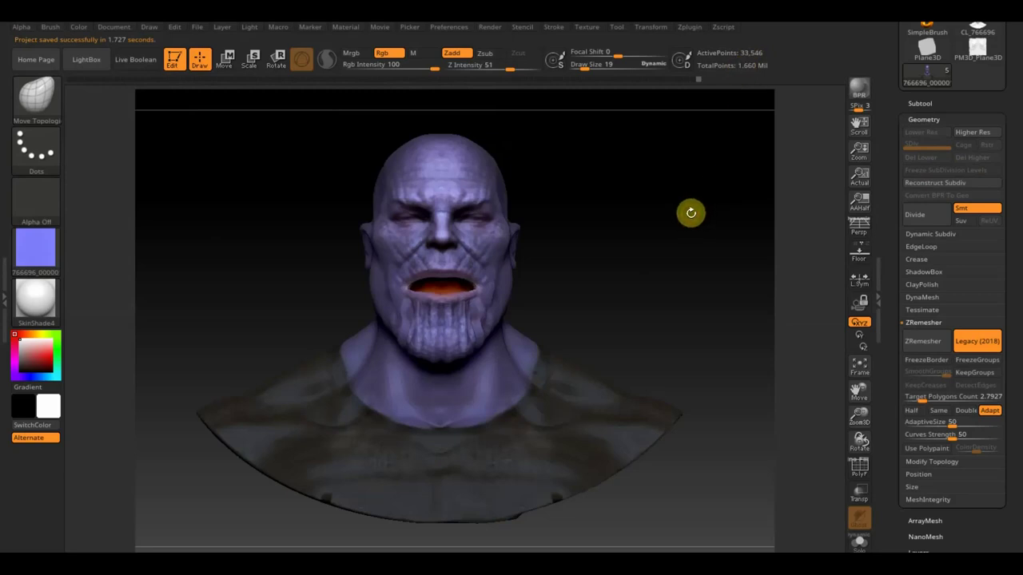
Step: Undo Del Lower to restore the subdivision levels and inspect the bust at its highest level
{"action": "key", "text": "ctrl+z"}
{"action": "key", "text": "ctrl+z"}
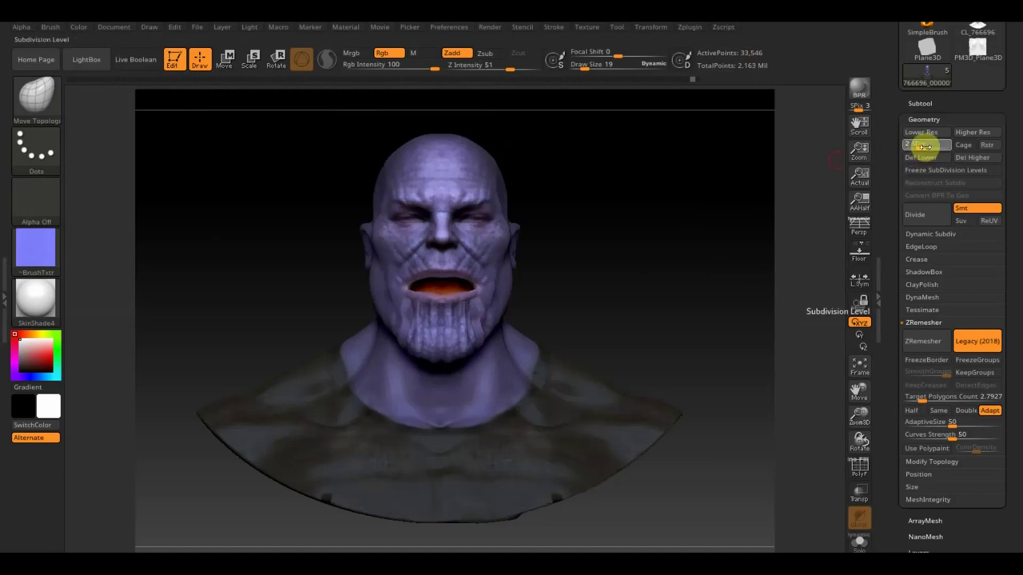
{"action": "left_click_drag", "start_coordinate": [945, 148], "coordinate": [952, 148]}
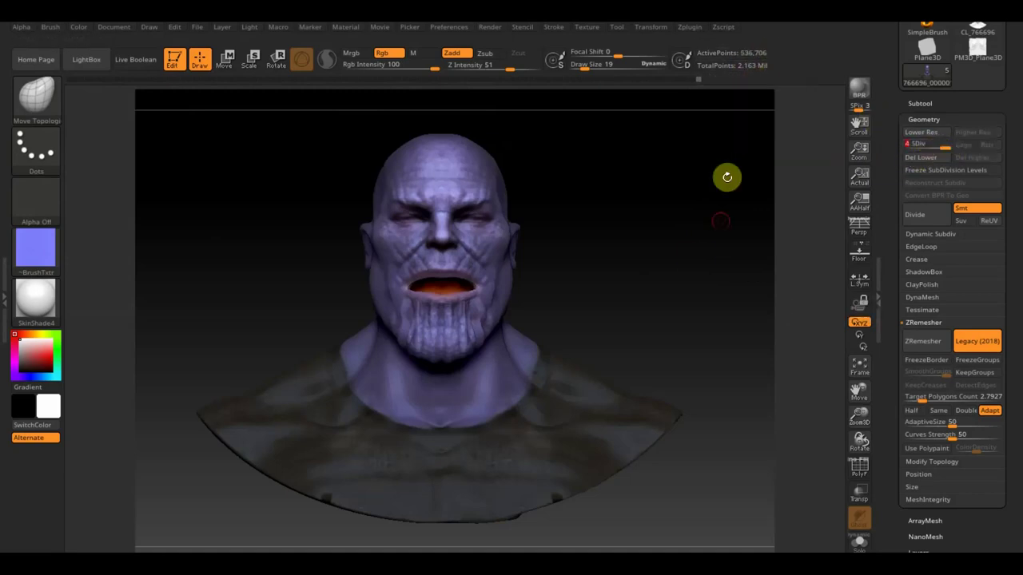
{"action": "mouse_move", "coordinate": [675, 271]}
{"action": "left_mouse_down"}
{"action": "mouse_move", "coordinate": [709, 274]}
{"action": "mouse_move", "coordinate": [672, 282]}
{"action": "mouse_move", "coordinate": [760, 251]}
{"action": "left_mouse_up"}
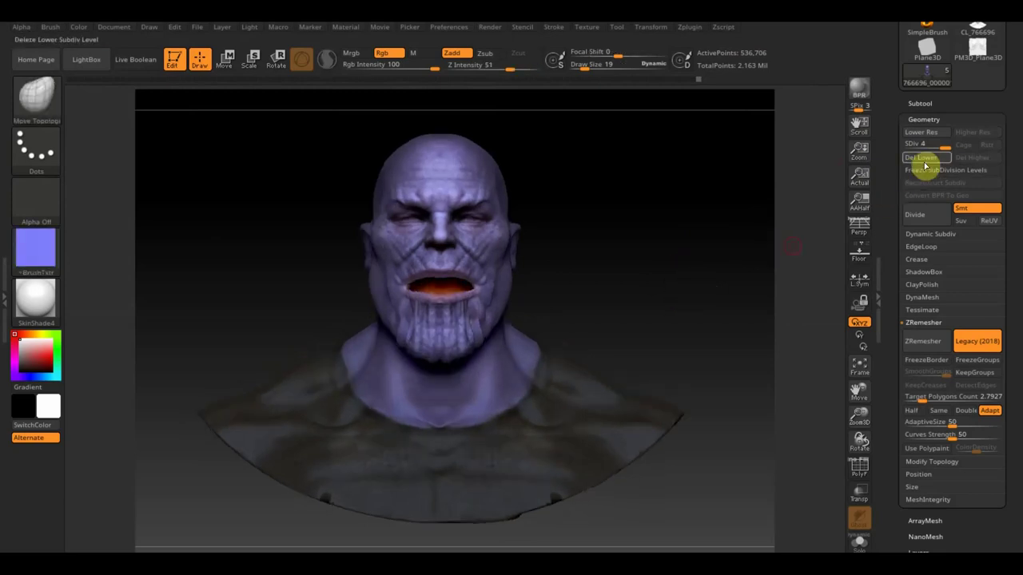
Step: Set the bust to subdivision level 1 and Del Higher, leaving 8,388 active points
{"action": "left_click_drag", "start_coordinate": [943, 148], "coordinate": [890, 148]}
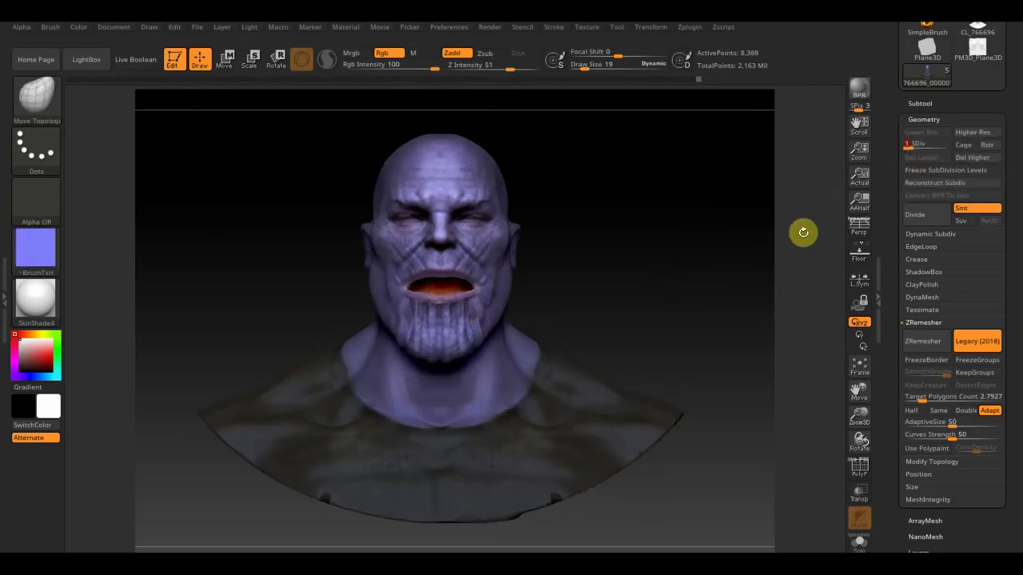
{"action": "left_click_drag", "start_coordinate": [1015, 466], "coordinate": [1020, 342]}
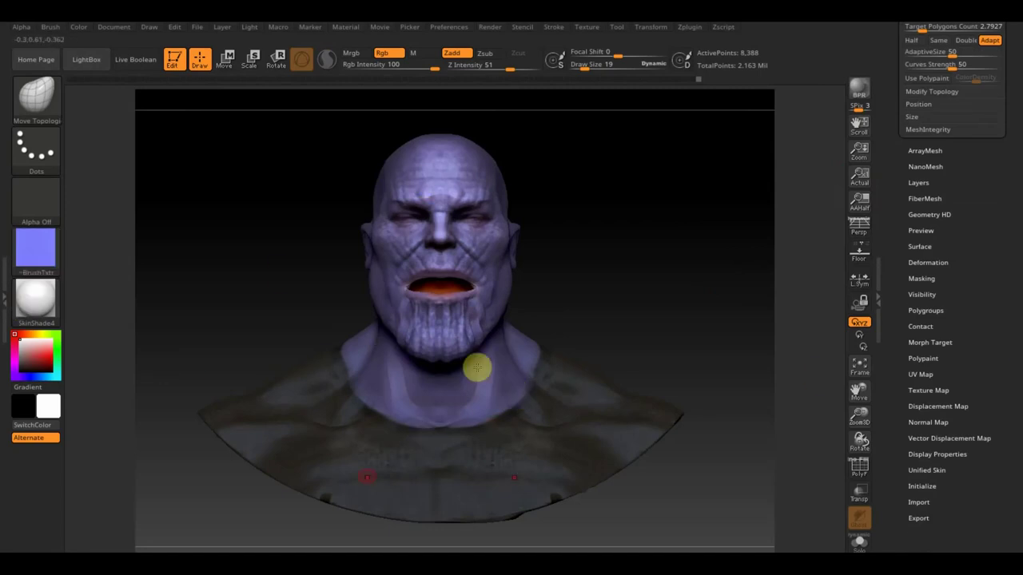
{"action": "mouse_move", "coordinate": [532, 267]}
{"action": "left_mouse_down"}
{"action": "mouse_move", "coordinate": [627, 281]}
{"action": "mouse_move", "coordinate": [580, 292]}
{"action": "mouse_move", "coordinate": [648, 282]}
{"action": "mouse_move", "coordinate": [641, 292]}
{"action": "left_mouse_up"}
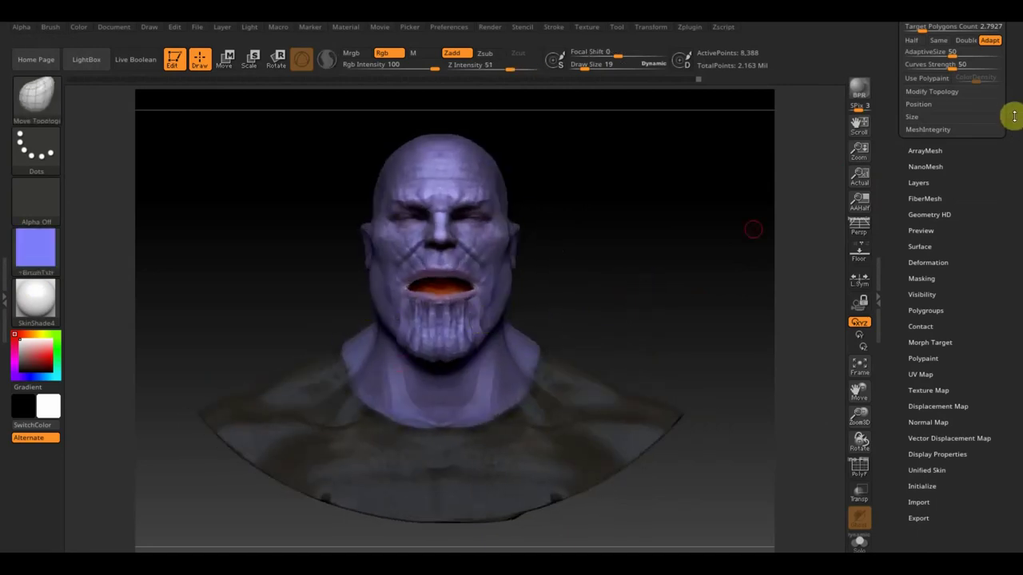
{"action": "scroll", "coordinate": [1011, 160], "scroll_direction": "up", "scroll_amount": 4}
{"action": "scroll", "coordinate": [1012, 149], "scroll_direction": "up", "scroll_amount": 1}
{"action": "scroll", "coordinate": [1011, 201], "scroll_direction": "up", "scroll_amount": 2}
{"action": "scroll", "coordinate": [1014, 226], "scroll_direction": "up", "scroll_amount": 4}
{"action": "scroll", "coordinate": [1014, 225], "scroll_direction": "up", "scroll_amount": 1}
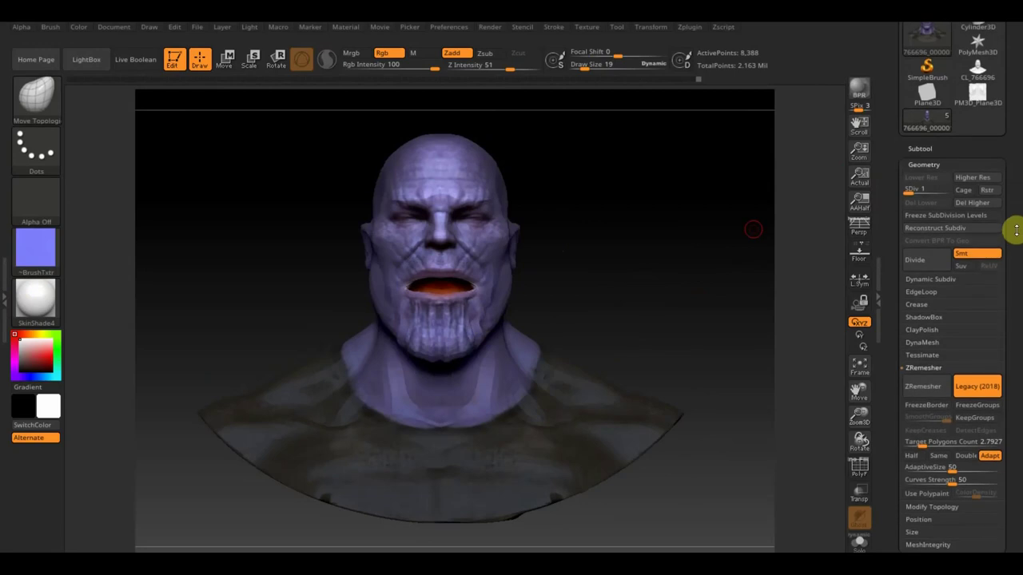
{"action": "left_click", "coordinate": [978, 203]}
{"action": "scroll", "coordinate": [1013, 160], "scroll_direction": "up", "scroll_amount": 4}
{"action": "scroll", "coordinate": [1001, 140], "scroll_direction": "up", "scroll_amount": 1}
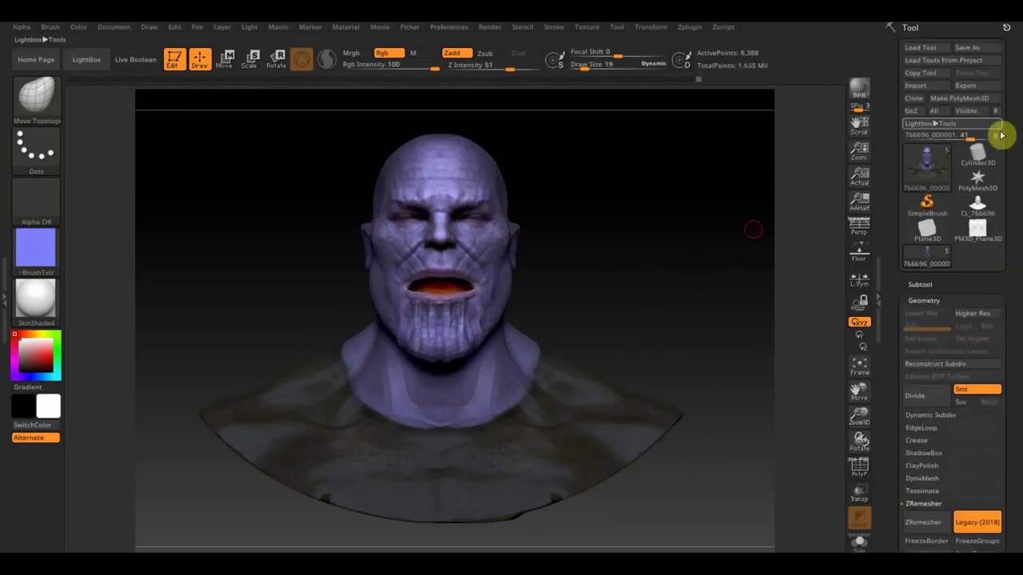
Step: Export the bust as an OBJ named 'танос развертка' in the Танос folder
{"action": "left_click", "coordinate": [967, 87]}
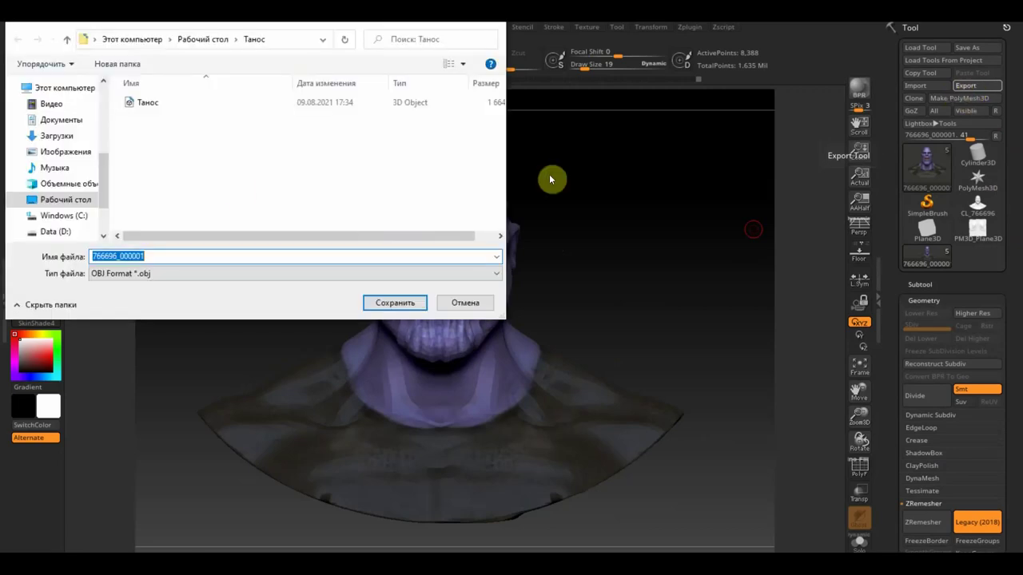
{"action": "left_click", "coordinate": [149, 256]}
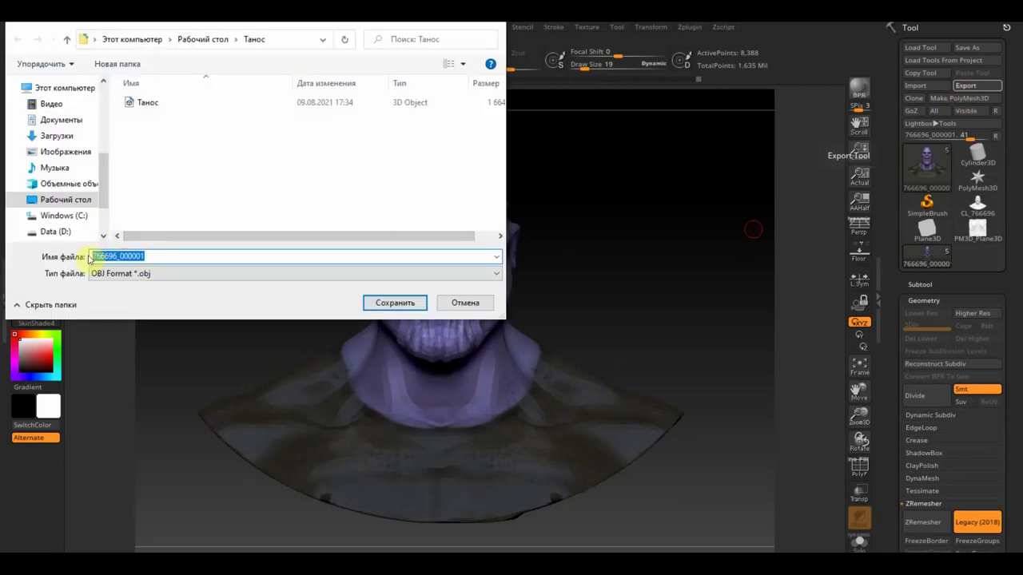
{"action": "type", "text": "Танос"}
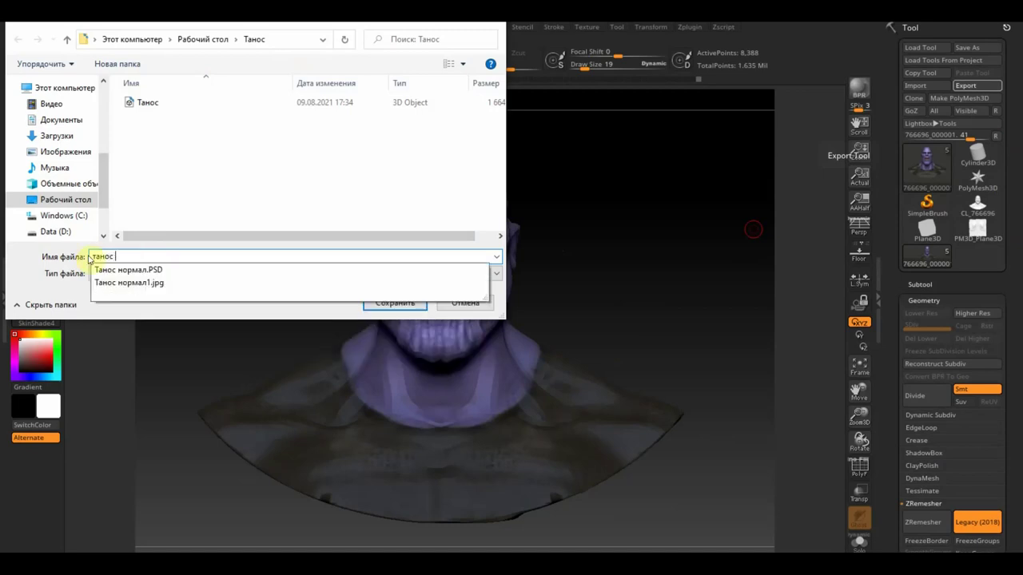
{"action": "type", "text": " развертка"}
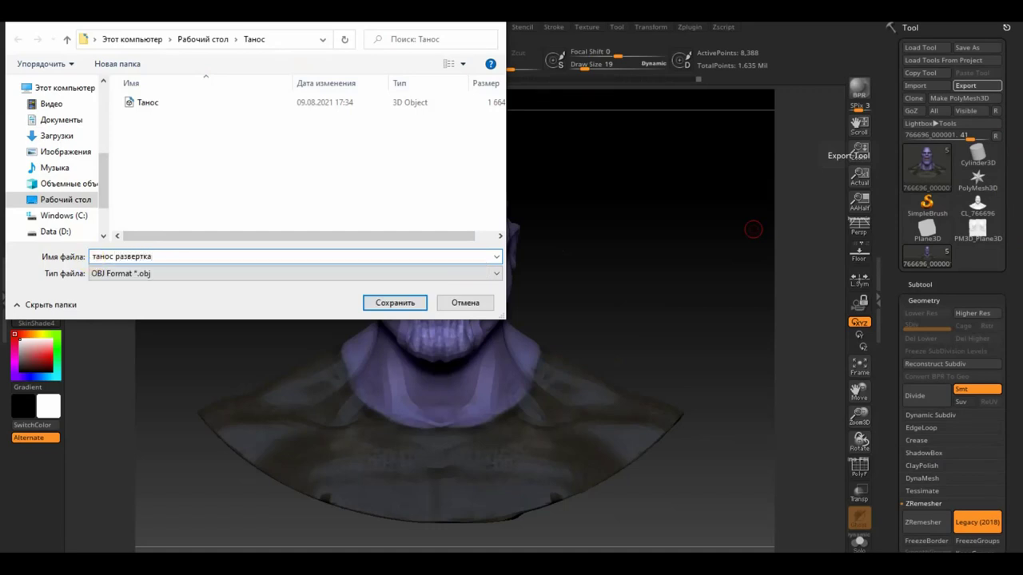
{"action": "key", "text": "Return"}
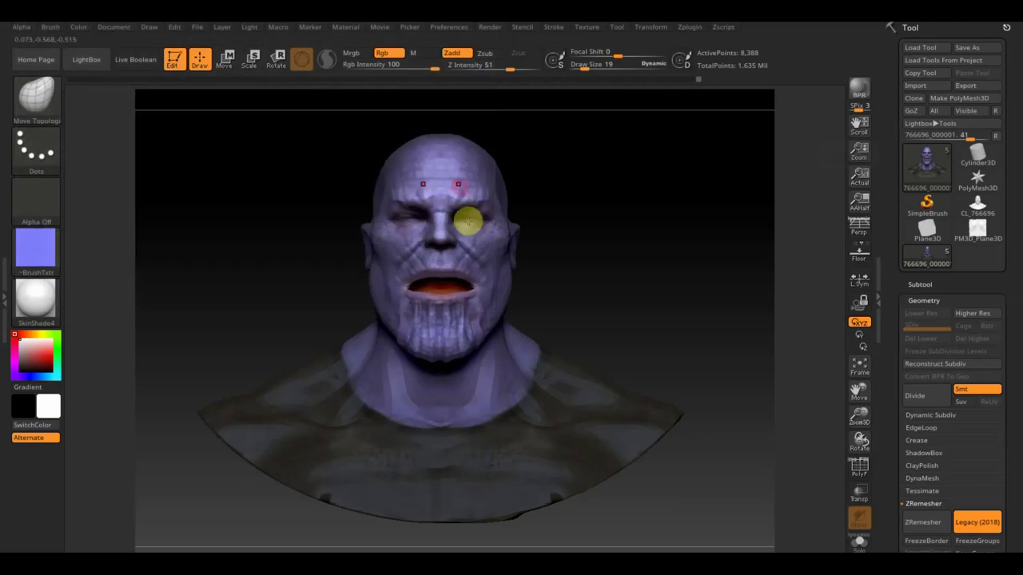
{"action": "left_click_drag", "start_coordinate": [1016, 330], "coordinate": [1016, 271]}
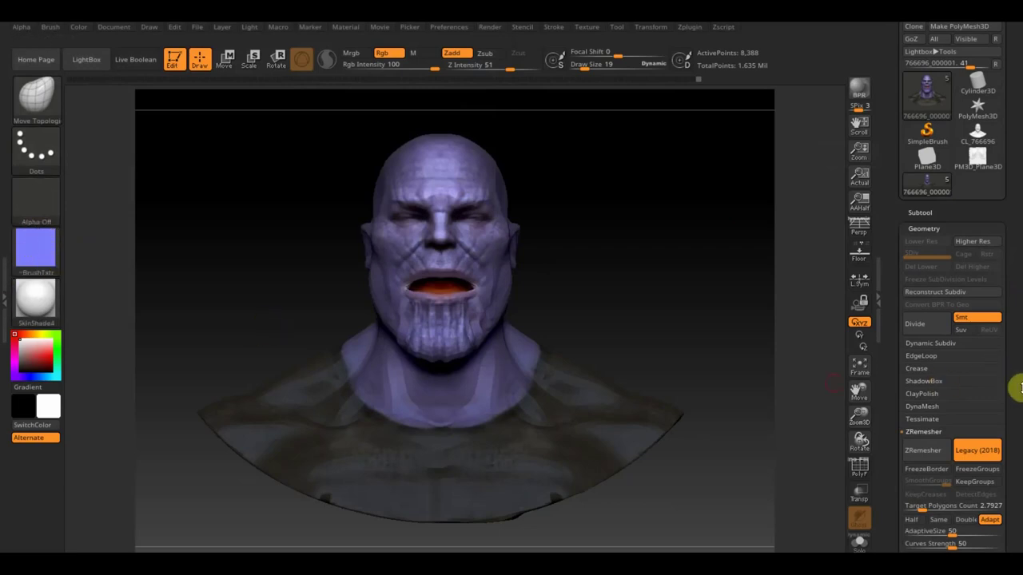
{"action": "left_click_drag", "start_coordinate": [1011, 376], "coordinate": [1013, 294]}
{"action": "scroll", "coordinate": [988, 440], "scroll_direction": "down", "scroll_amount": 1}
{"action": "scroll", "coordinate": [985, 428], "scroll_direction": "down", "scroll_amount": 2}
{"action": "scroll", "coordinate": [984, 403], "scroll_direction": "down", "scroll_amount": 2}
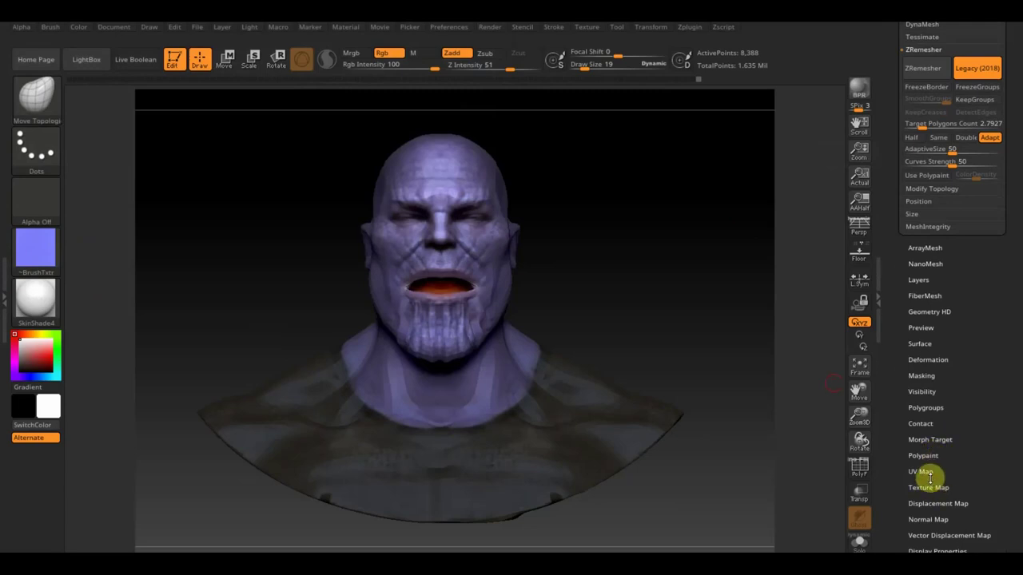
{"action": "scroll", "coordinate": [979, 447], "scroll_direction": "down", "scroll_amount": 2}
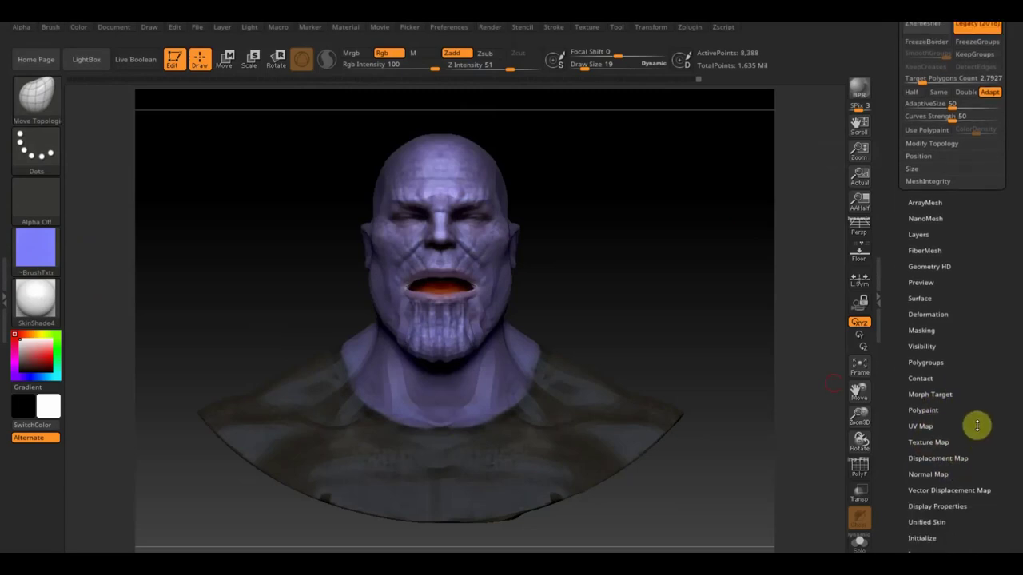
{"action": "left_click", "coordinate": [933, 478]}
{"action": "scroll", "coordinate": [986, 352], "scroll_direction": "up", "scroll_amount": 5}
{"action": "scroll", "coordinate": [986, 399], "scroll_direction": "down", "scroll_amount": 2}
{"action": "left_click", "coordinate": [930, 368]}
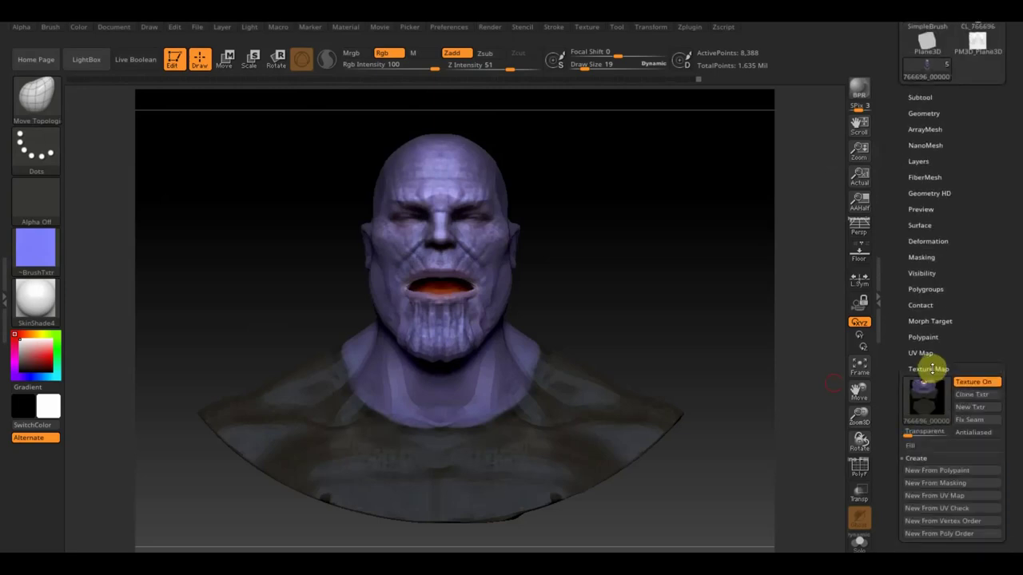
{"action": "scroll", "coordinate": [986, 319], "scroll_direction": "up", "scroll_amount": 2}
{"action": "scroll", "coordinate": [987, 328], "scroll_direction": "up", "scroll_amount": 1}
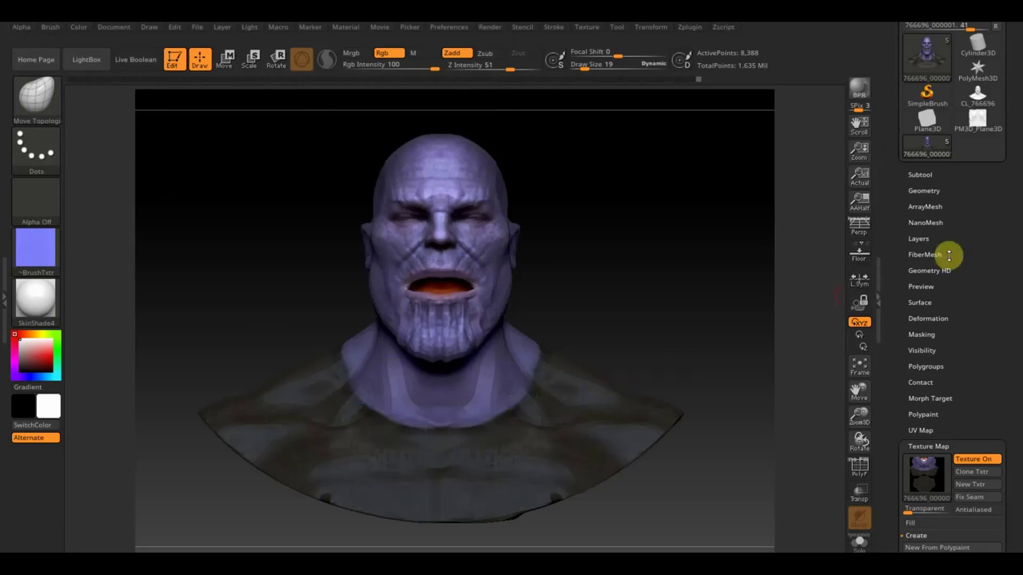
{"action": "scroll", "coordinate": [991, 240], "scroll_direction": "up", "scroll_amount": 3}
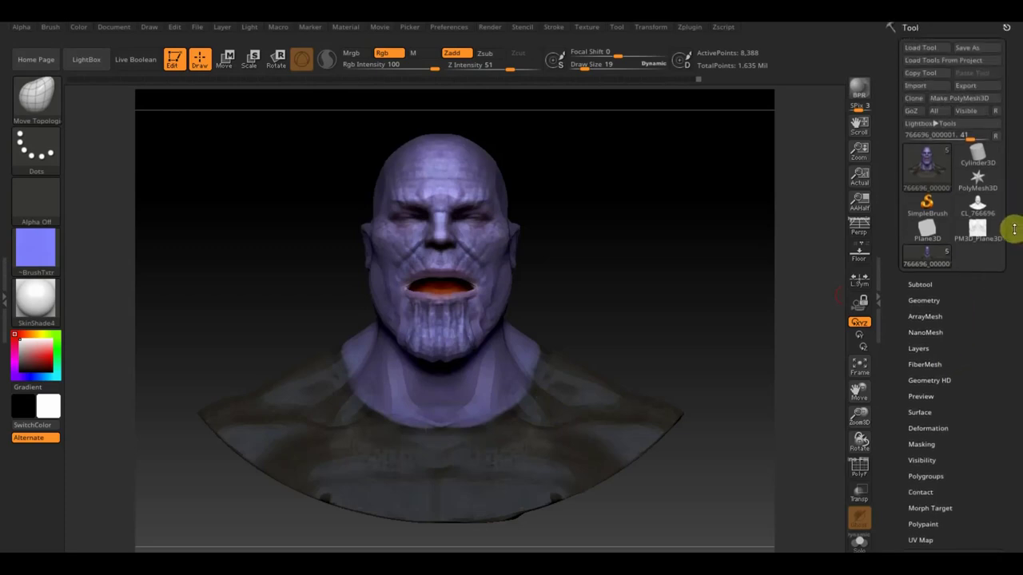
{"action": "left_click_drag", "start_coordinate": [1012, 229], "coordinate": [1011, 195]}
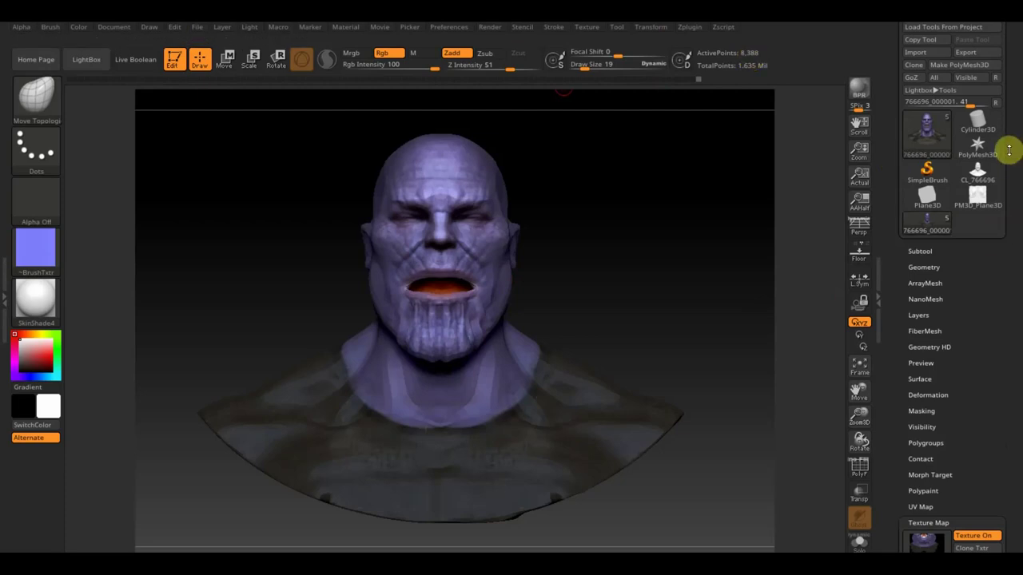
{"action": "left_click_drag", "start_coordinate": [1009, 151], "coordinate": [1011, 104]}
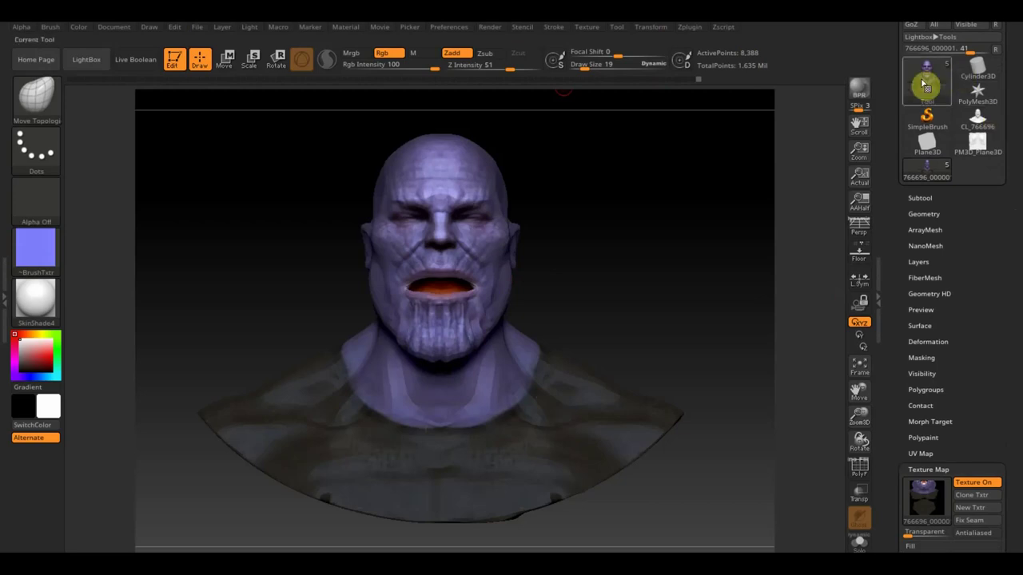
{"action": "left_click", "coordinate": [925, 214]}
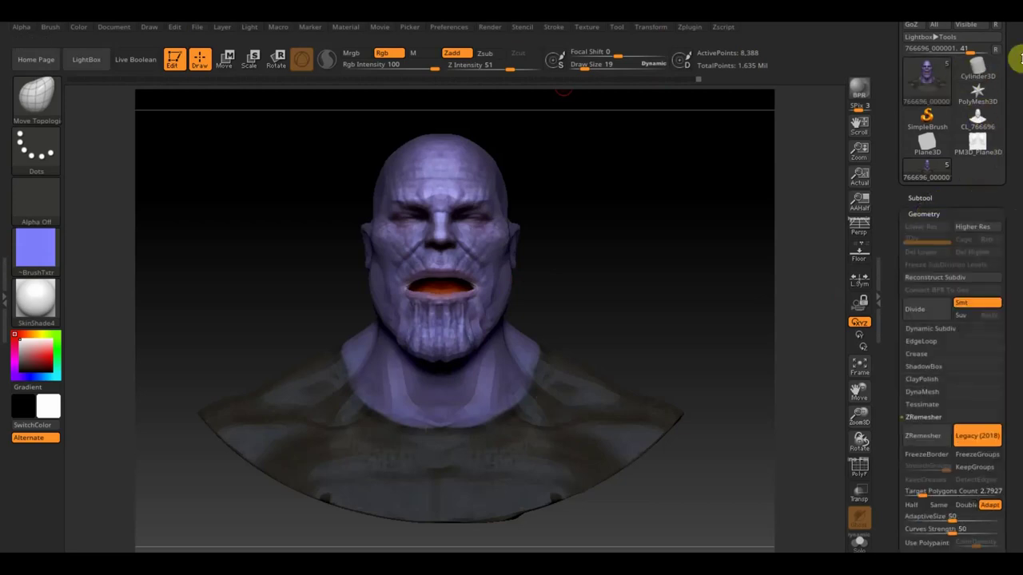
{"action": "left_click_drag", "start_coordinate": [1004, 70], "coordinate": [1005, 152]}
{"action": "left_click_drag", "start_coordinate": [1015, 222], "coordinate": [1015, 112]}
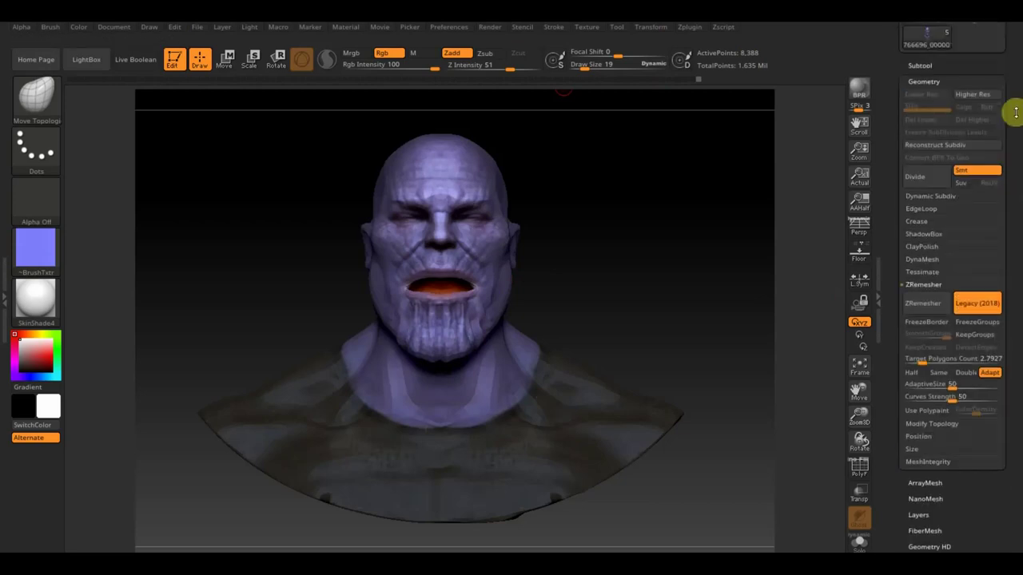
{"action": "left_click_drag", "start_coordinate": [1010, 474], "coordinate": [1006, 372]}
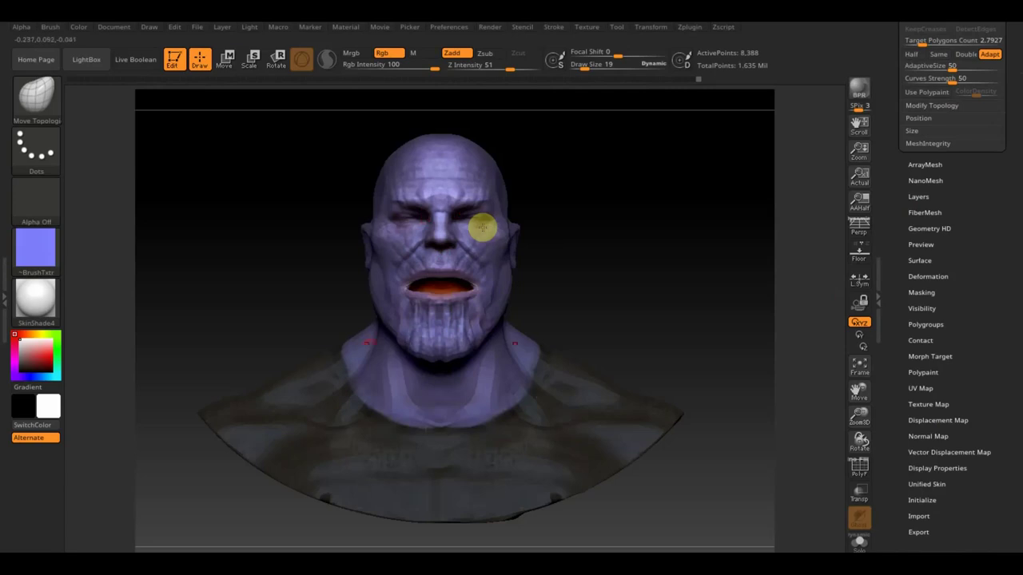
{"action": "left_click_drag", "start_coordinate": [977, 211], "coordinate": [982, 309]}
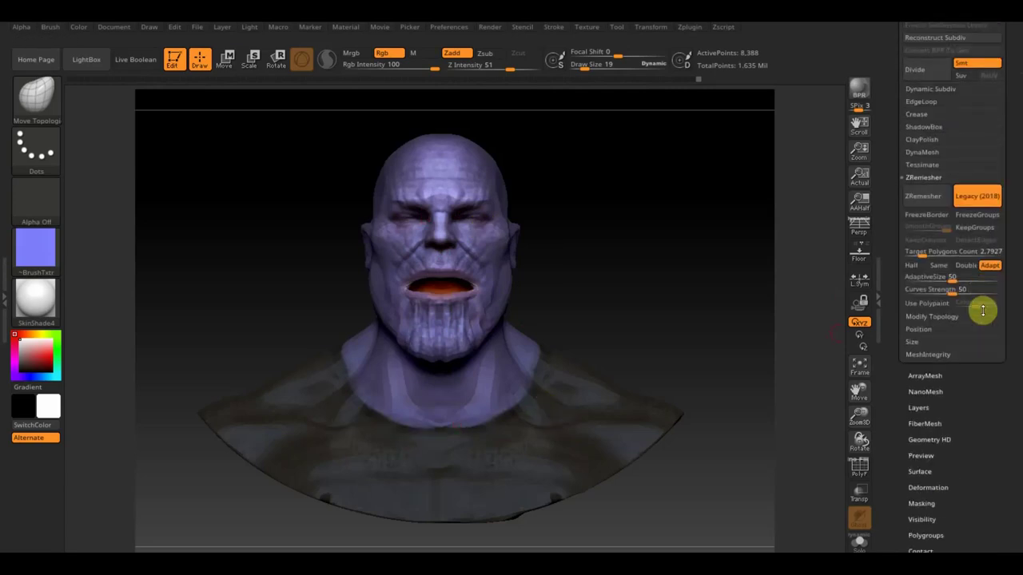
{"action": "mouse_move", "coordinate": [1017, 421]}
{"action": "left_mouse_down"}
{"action": "mouse_move", "coordinate": [1005, 274]}
{"action": "mouse_move", "coordinate": [1004, 339]}
{"action": "left_mouse_up"}
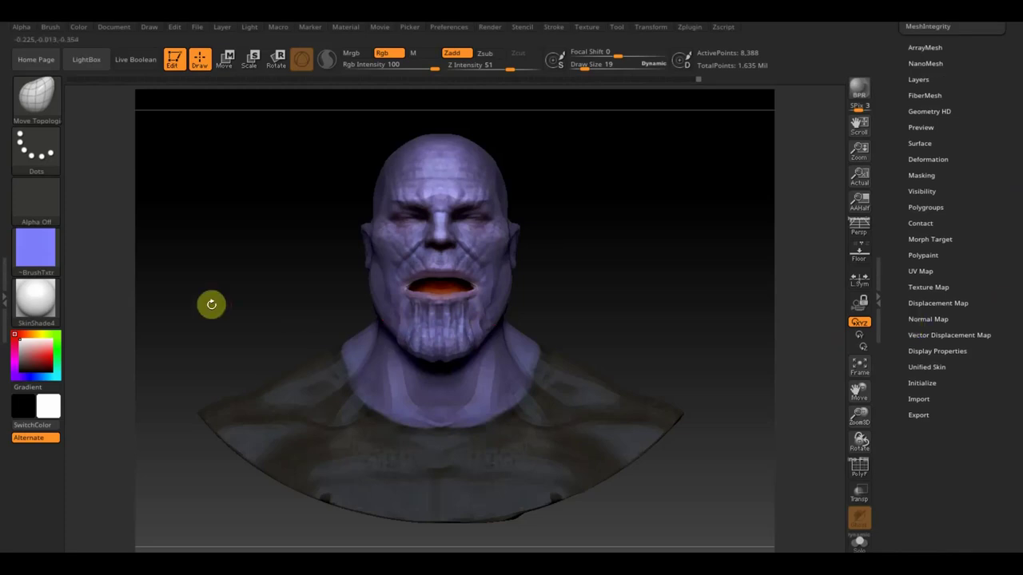
Step: Export the current texture as ~BrushTxtr.PSD to the Танос folder and expand Texture Map
{"action": "left_click", "coordinate": [43, 269]}
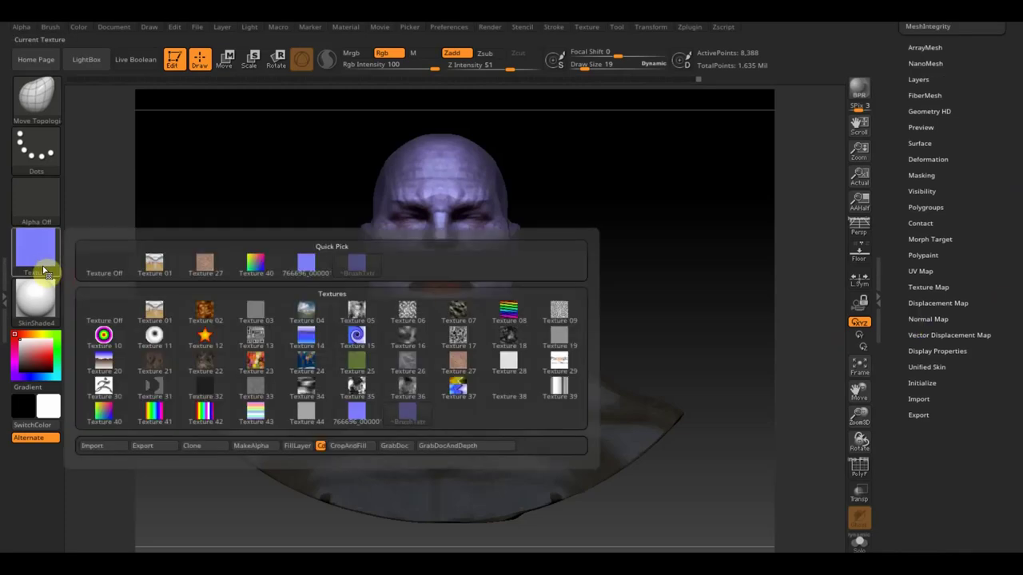
{"action": "left_click", "coordinate": [146, 449]}
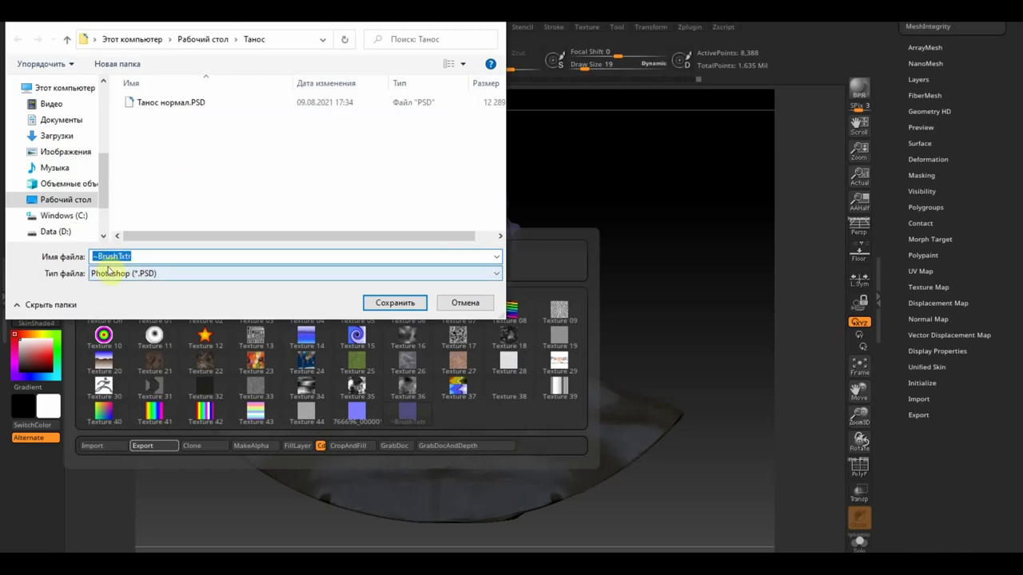
{"action": "left_click", "coordinate": [375, 302]}
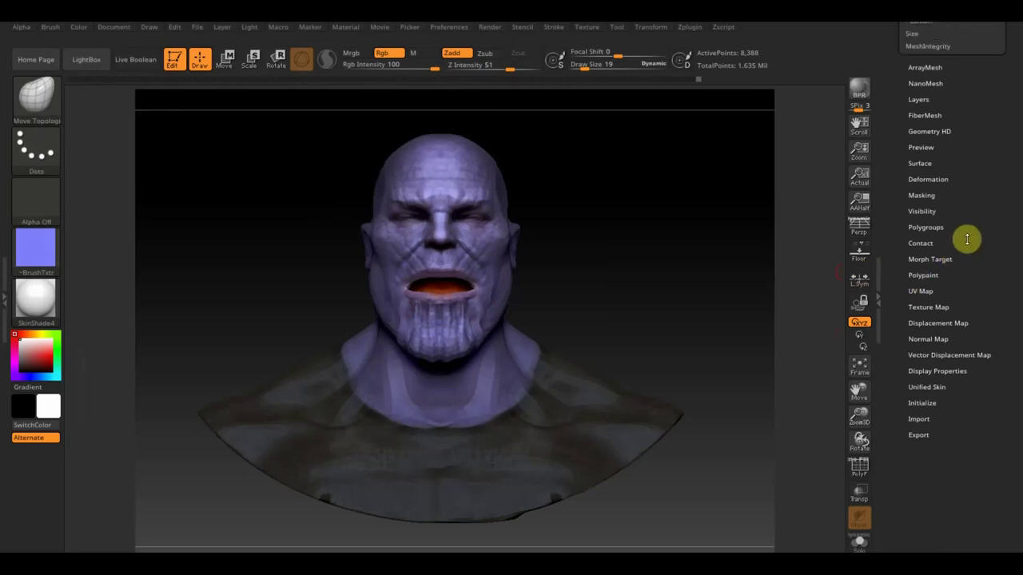
{"action": "left_click", "coordinate": [933, 307]}
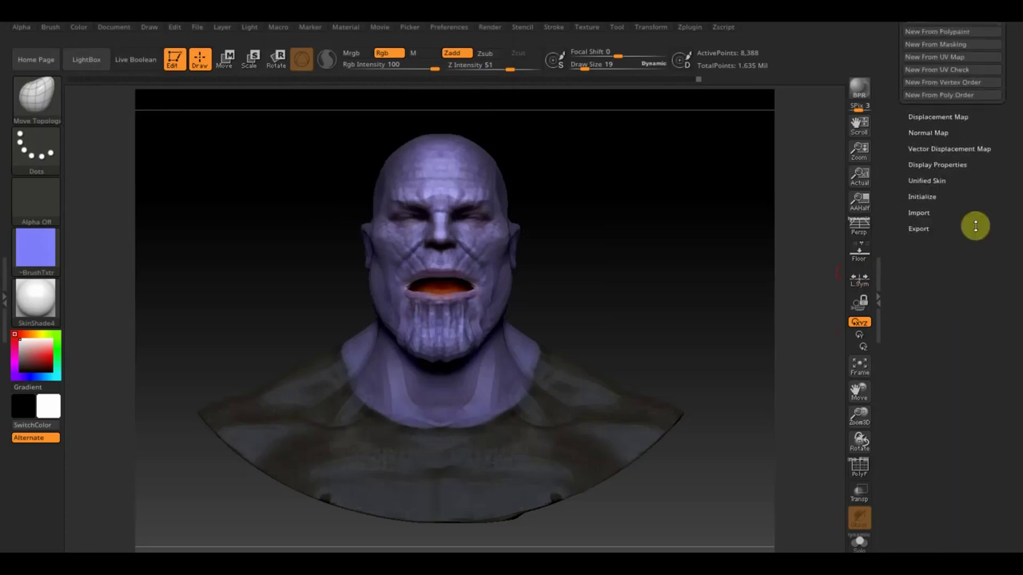
Step: Turn off Texture On, Clone Txtr, and export it as 766696_000002.PSD to Танос
{"action": "left_click_drag", "start_coordinate": [1015, 80], "coordinate": [1014, 166]}
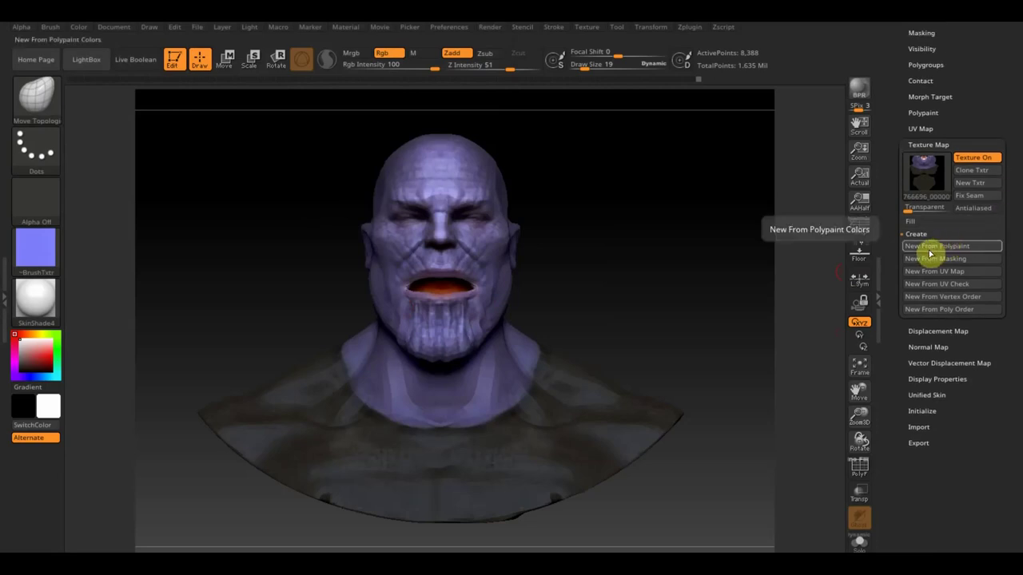
{"action": "left_click", "coordinate": [979, 160]}
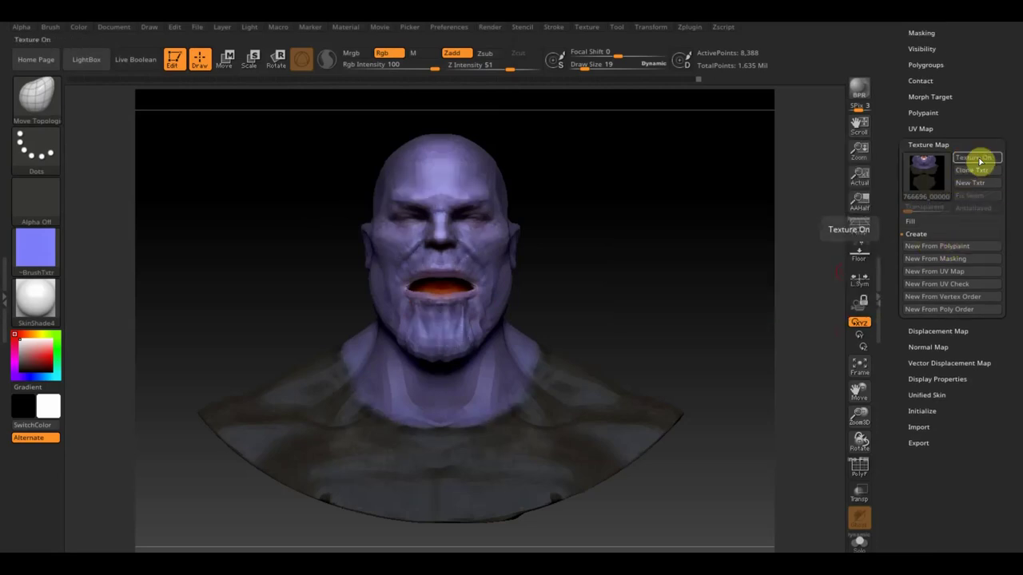
{"action": "left_click", "coordinate": [977, 172]}
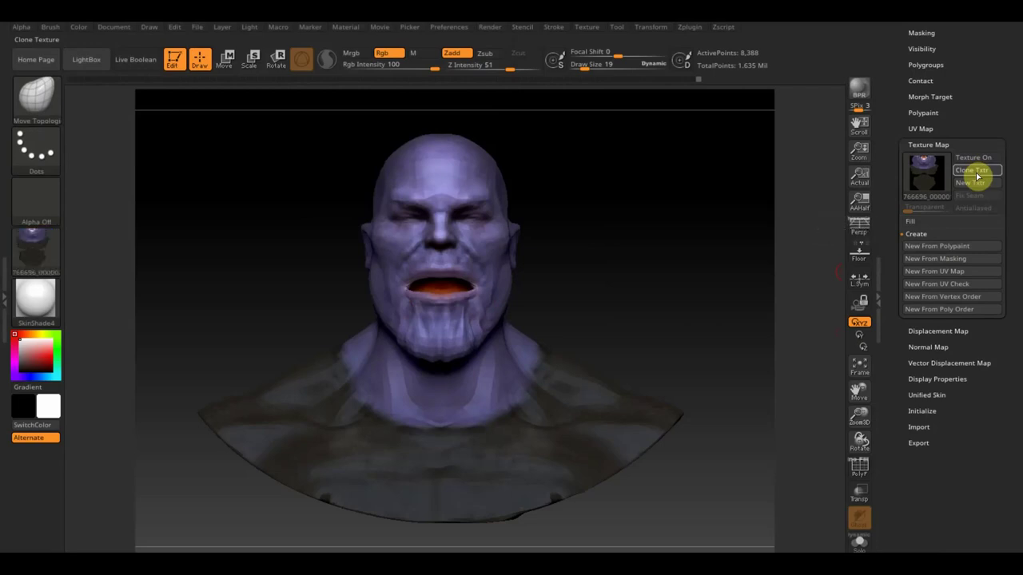
{"action": "left_click", "coordinate": [35, 256]}
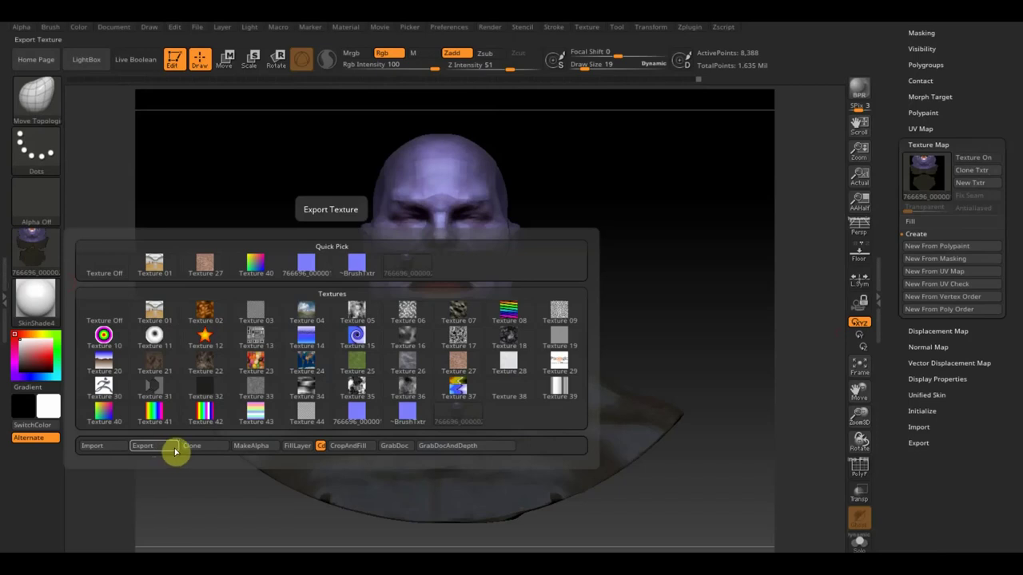
{"action": "left_click", "coordinate": [146, 448]}
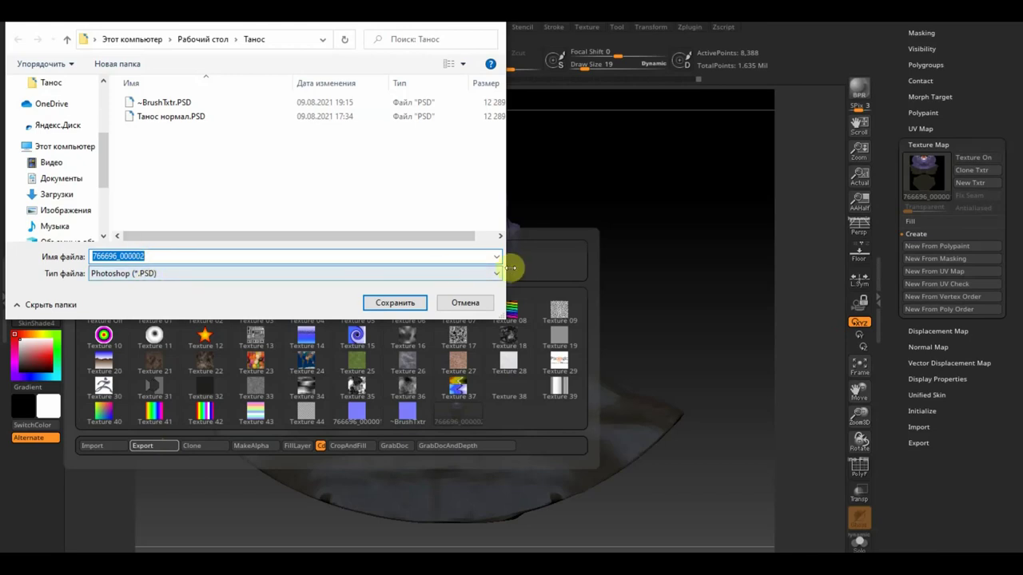
{"action": "left_click", "coordinate": [404, 301]}
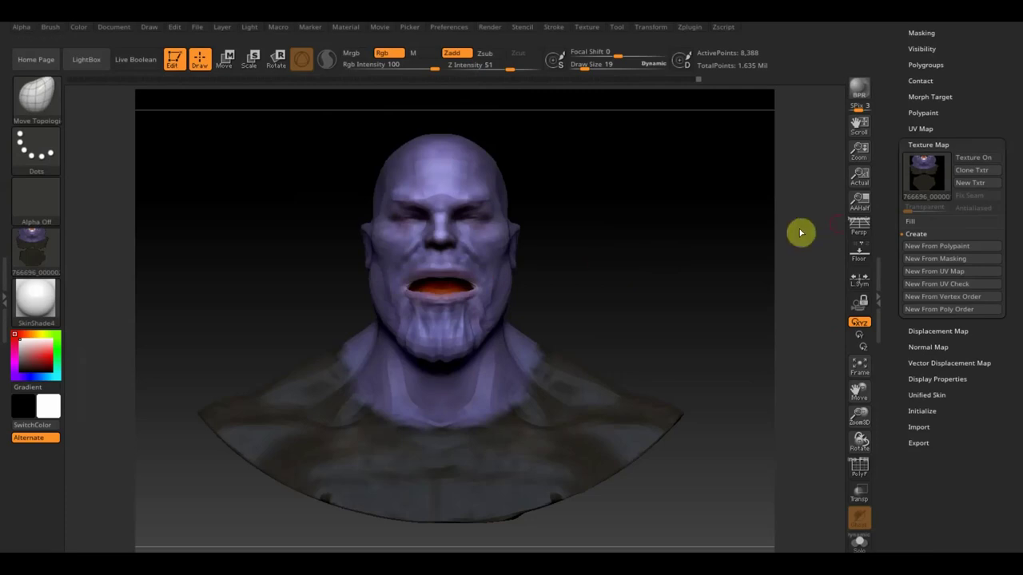
{"action": "mouse_move", "coordinate": [1007, 75]}
{"action": "left_mouse_down"}
{"action": "mouse_move", "coordinate": [995, 202]}
{"action": "mouse_move", "coordinate": [993, 194]}
{"action": "left_mouse_up"}
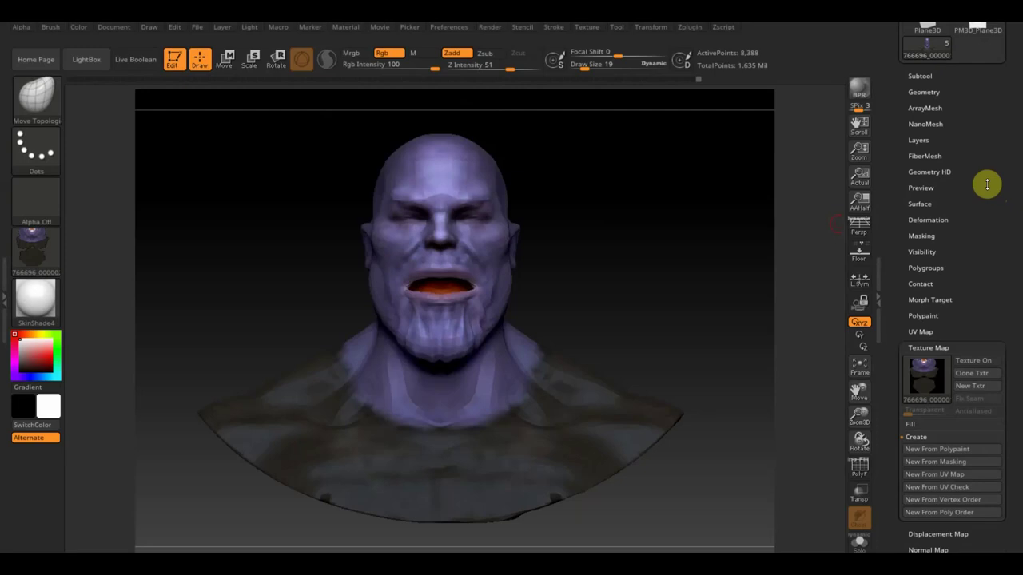
Step: Open the Subtool list and make subtool 766698 the active subtool
{"action": "left_click", "coordinate": [919, 76]}
{"action": "left_click", "coordinate": [988, 165]}
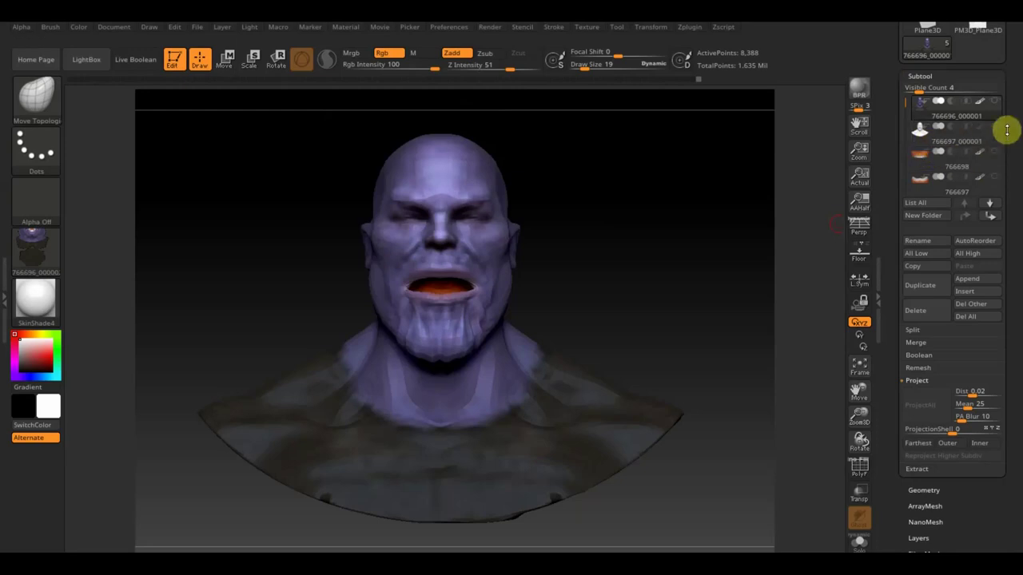
{"action": "left_click_drag", "start_coordinate": [1013, 163], "coordinate": [1007, 132]}
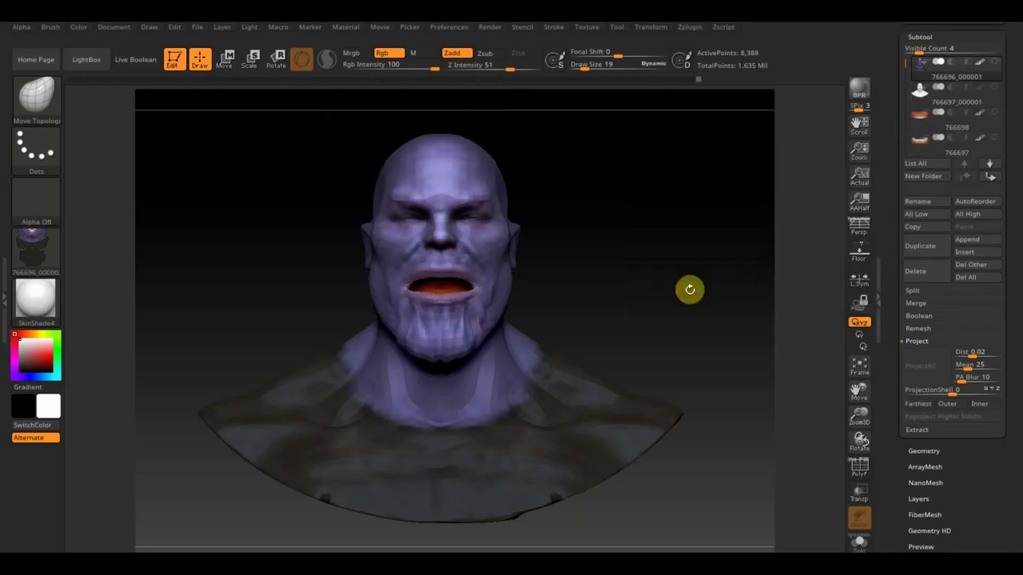
Step: Orbit the textured bust through three-quarter, front and side views to inspect it
{"action": "mouse_move", "coordinate": [690, 290]}
{"action": "left_mouse_down"}
{"action": "mouse_move", "coordinate": [604, 297]}
{"action": "mouse_move", "coordinate": [662, 292]}
{"action": "mouse_move", "coordinate": [604, 252]}
{"action": "left_mouse_up"}
{"action": "mouse_move", "coordinate": [612, 306]}
{"action": "left_mouse_down"}
{"action": "mouse_move", "coordinate": [562, 324]}
{"action": "mouse_move", "coordinate": [590, 317]}
{"action": "mouse_move", "coordinate": [584, 326]}
{"action": "left_mouse_up"}
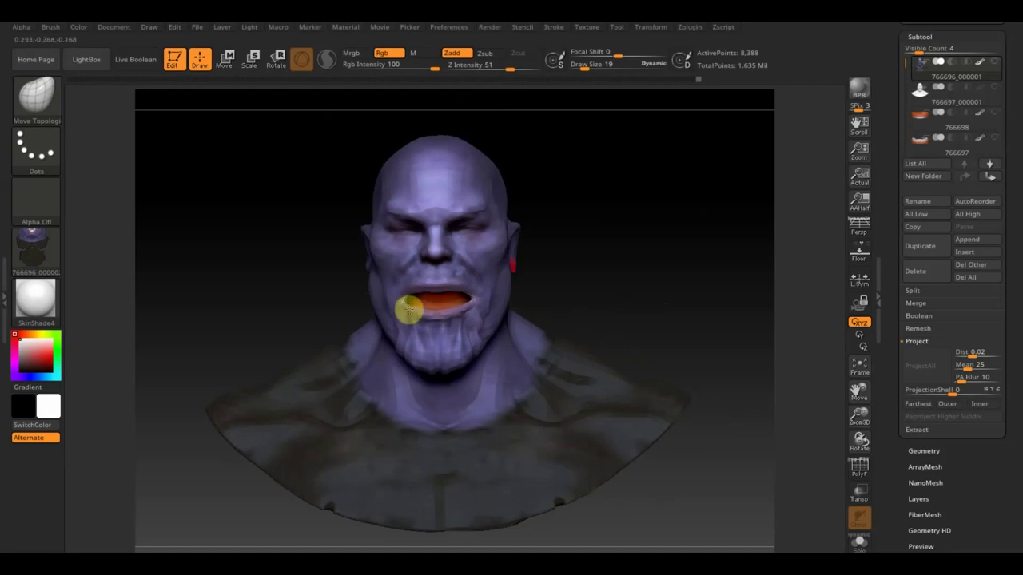
{"action": "mouse_move", "coordinate": [614, 294]}
{"action": "left_mouse_down"}
{"action": "mouse_move", "coordinate": [646, 274]}
{"action": "mouse_move", "coordinate": [628, 258]}
{"action": "mouse_move", "coordinate": [655, 258]}
{"action": "mouse_move", "coordinate": [424, 201]}
{"action": "mouse_move", "coordinate": [525, 330]}
{"action": "mouse_move", "coordinate": [665, 297]}
{"action": "left_mouse_up"}
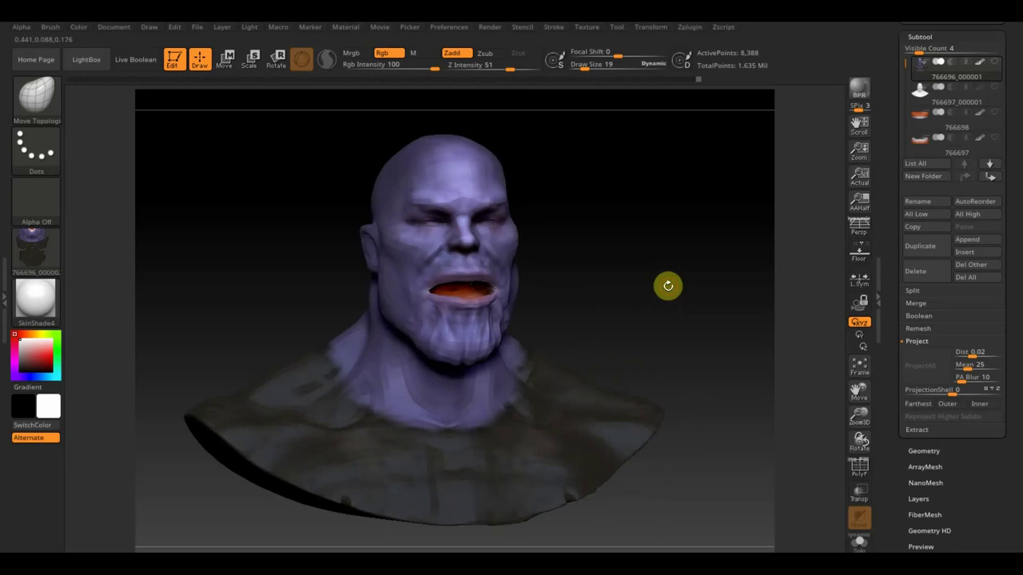